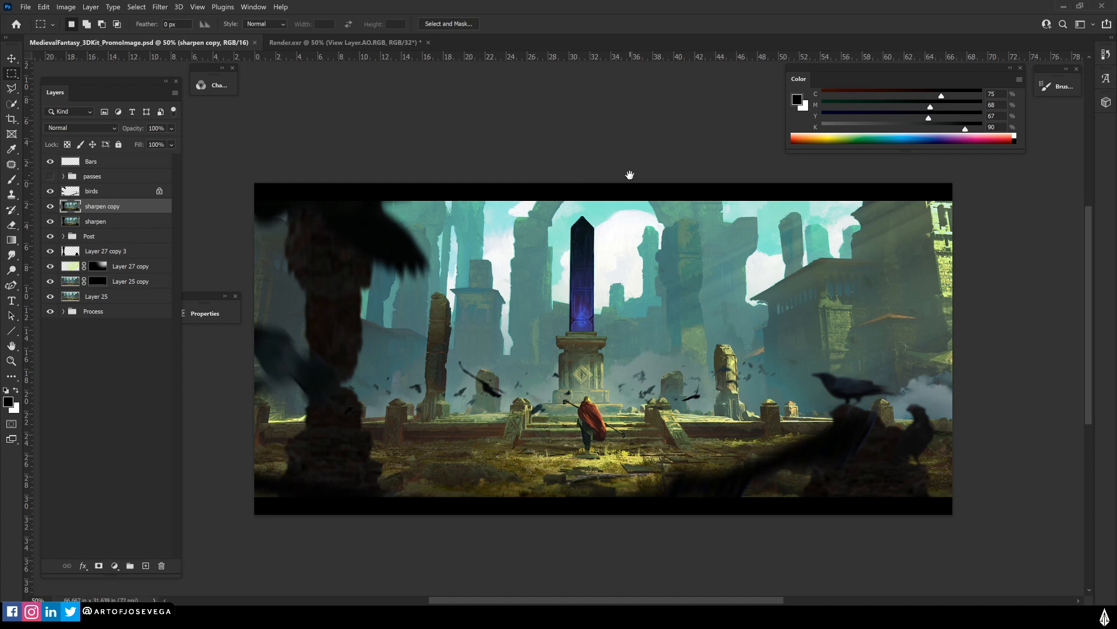
pyautogui.moveTo(618, 168); pyautogui.dragTo(624, 179)
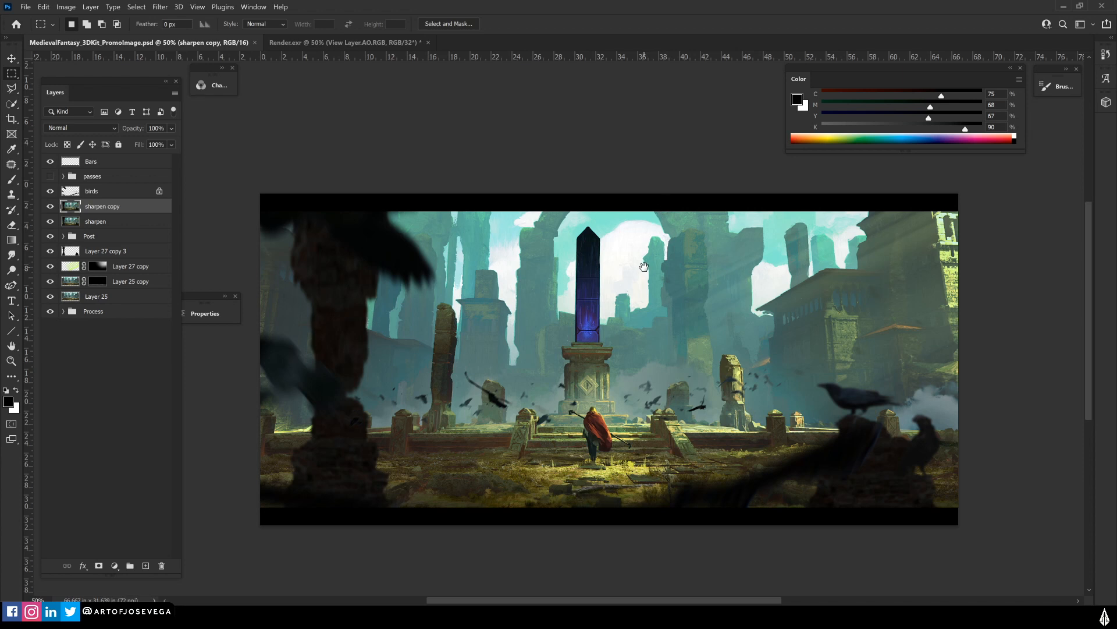
pyautogui.moveTo(642, 270); pyautogui.dragTo(642, 270)
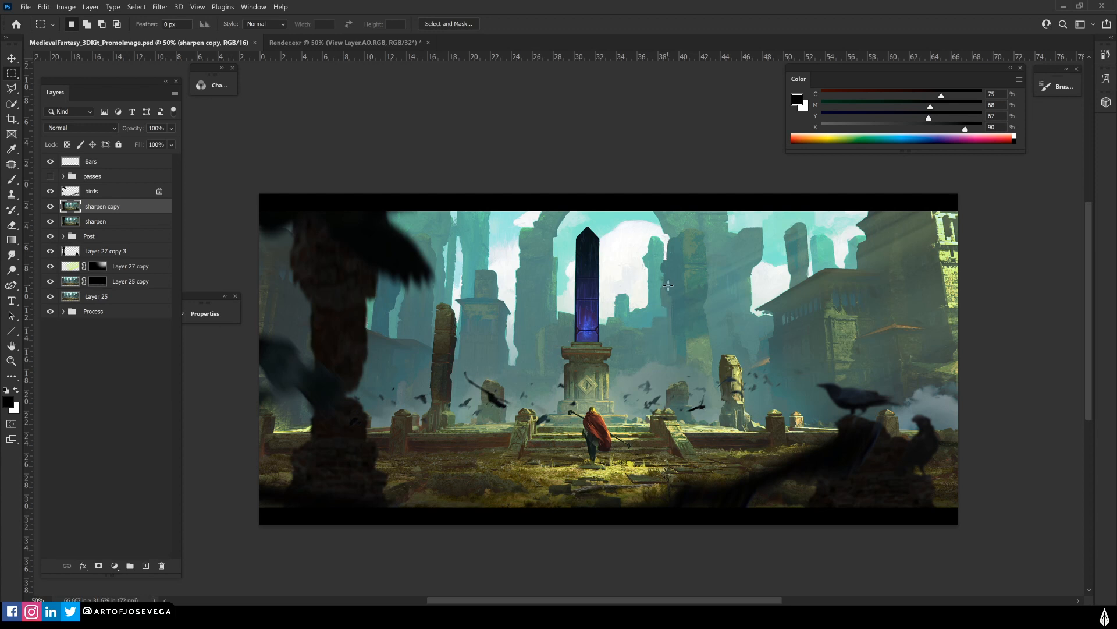
pyautogui.moveTo(659, 295); pyautogui.dragTo(670, 289)
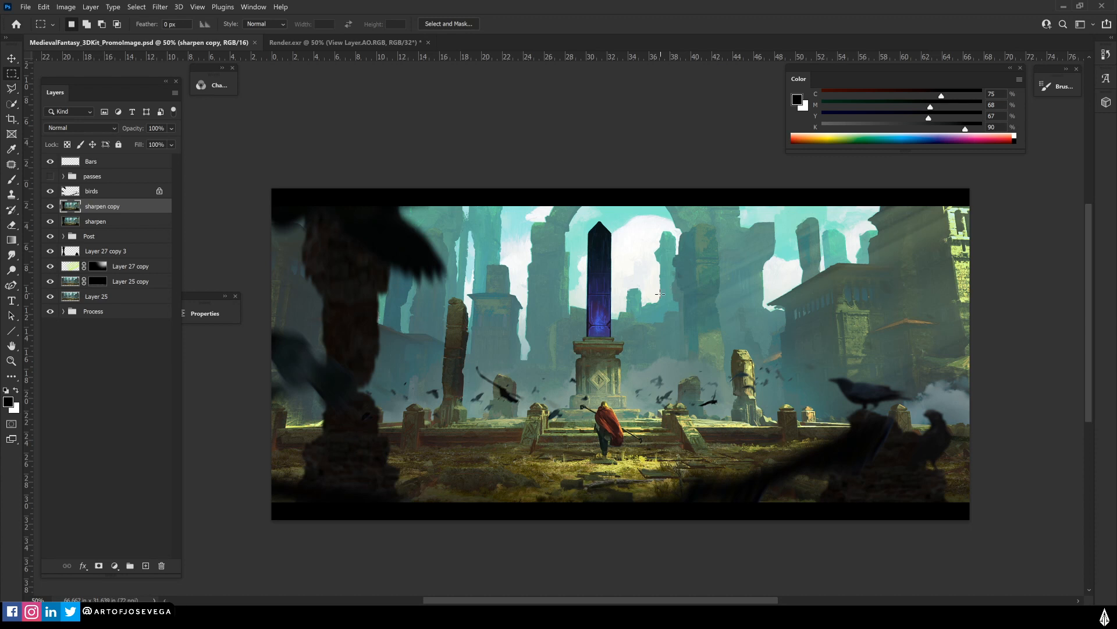
pyautogui.moveTo(671, 289)
pyautogui.mouseDown()
pyautogui.moveTo(635, 283)
pyautogui.moveTo(654, 284)
pyautogui.moveTo(664, 259)
pyautogui.moveTo(668, 276)
pyautogui.mouseUp()
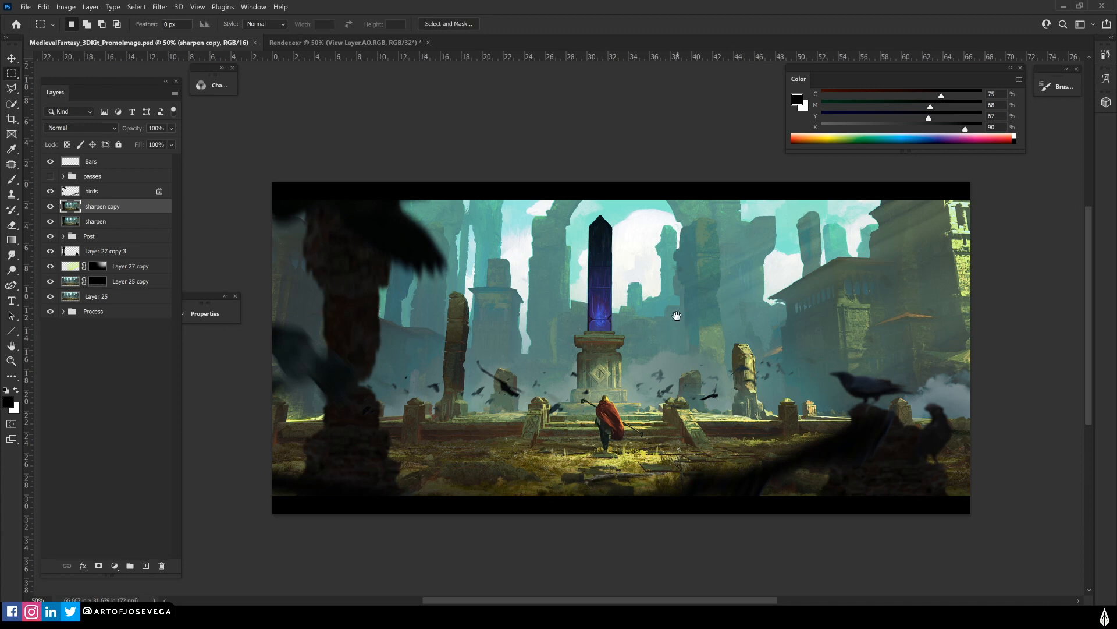
pyautogui.moveTo(676, 315); pyautogui.dragTo(675, 312)
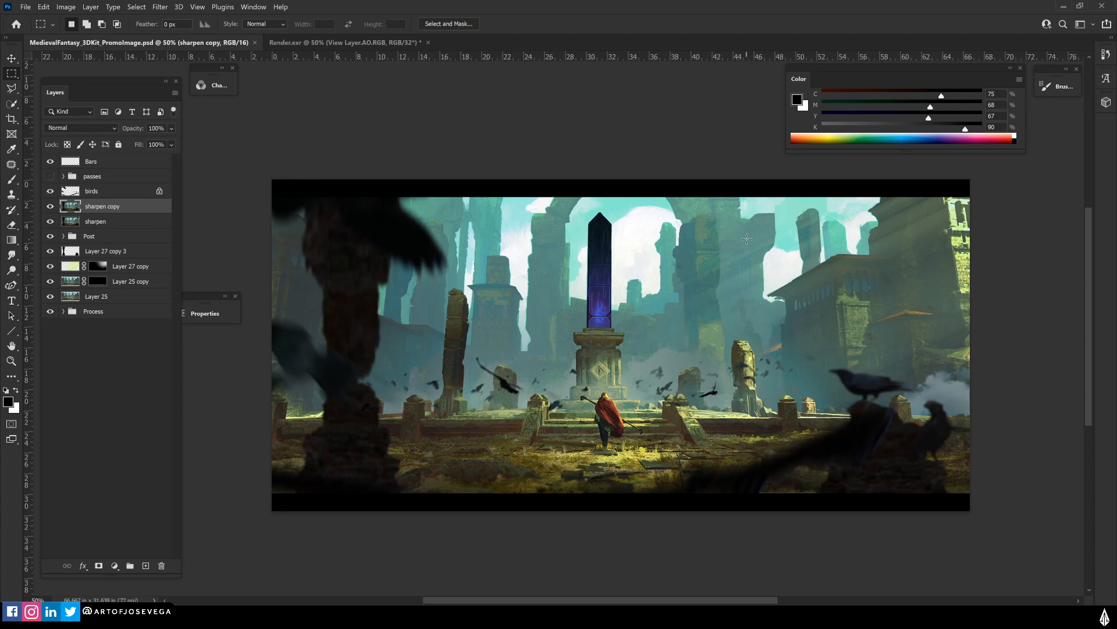
pyautogui.moveTo(554, 284); pyautogui.dragTo(569, 272)
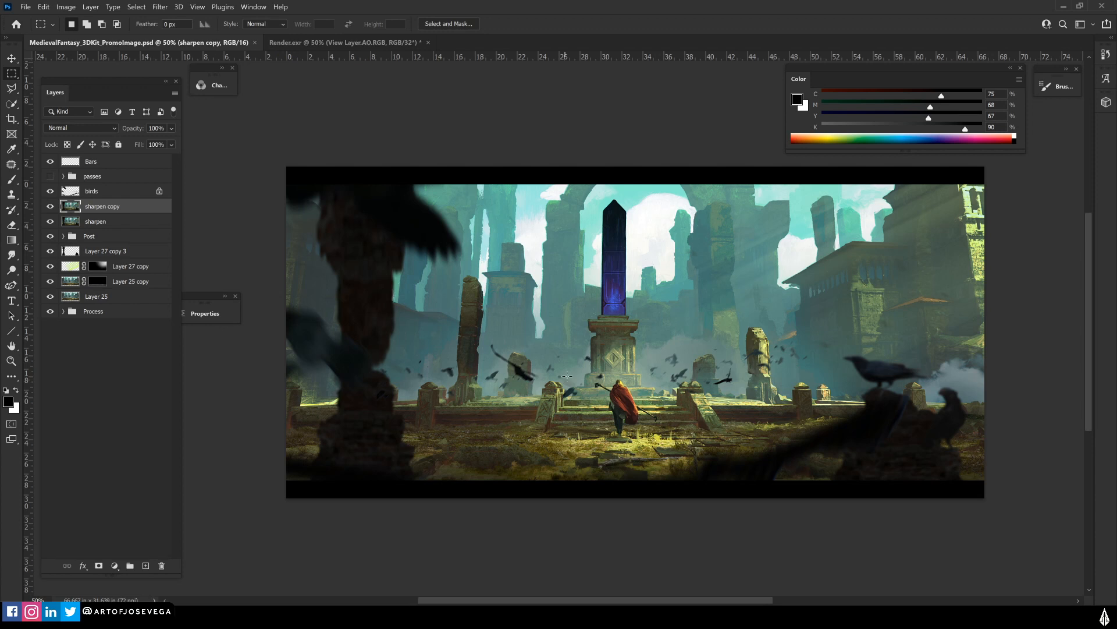
pyautogui.moveTo(690, 244); pyautogui.dragTo(686, 257)
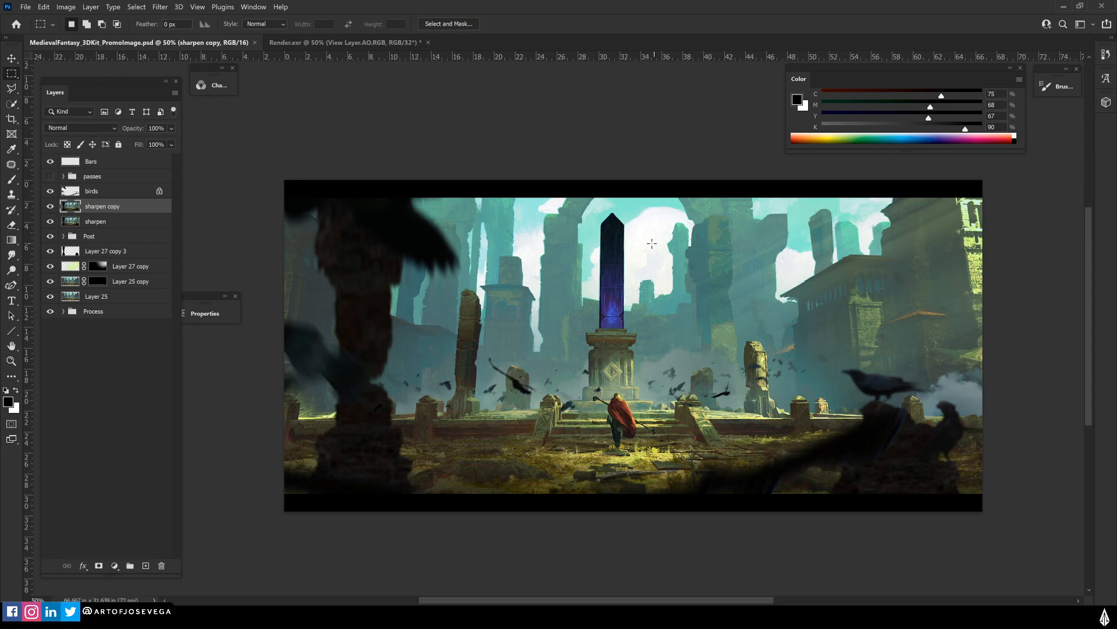
pyautogui.moveTo(544, 295); pyautogui.dragTo(541, 295)
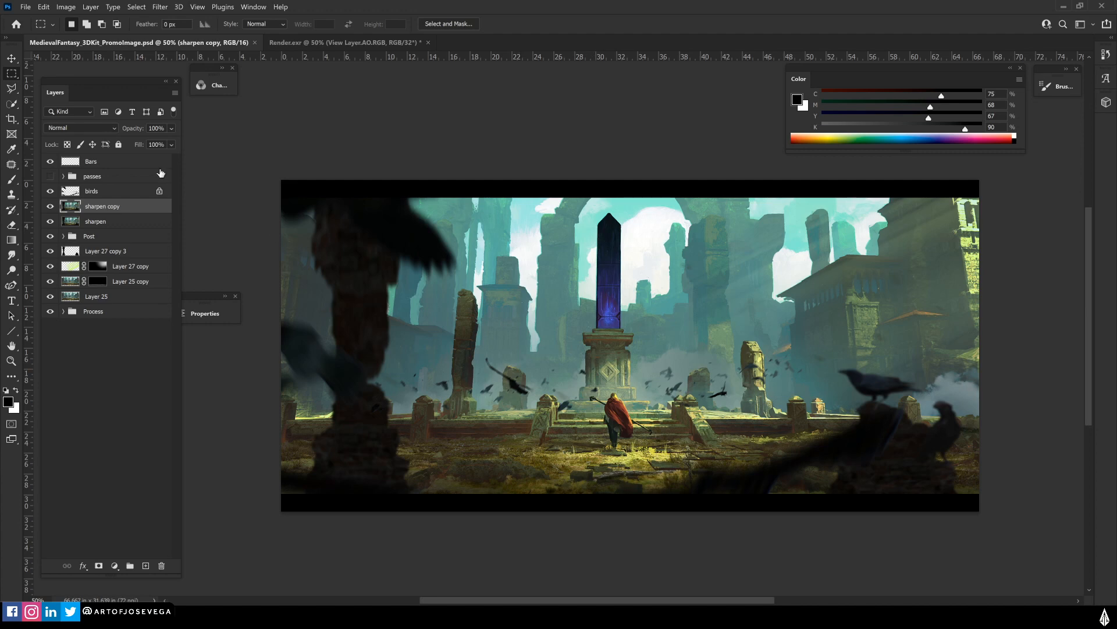
# Compare the raw 3D render in Render.exr with the painted image in MedievalFantasy_3DKit_PromoImage.psd
pyautogui.click(329, 44)
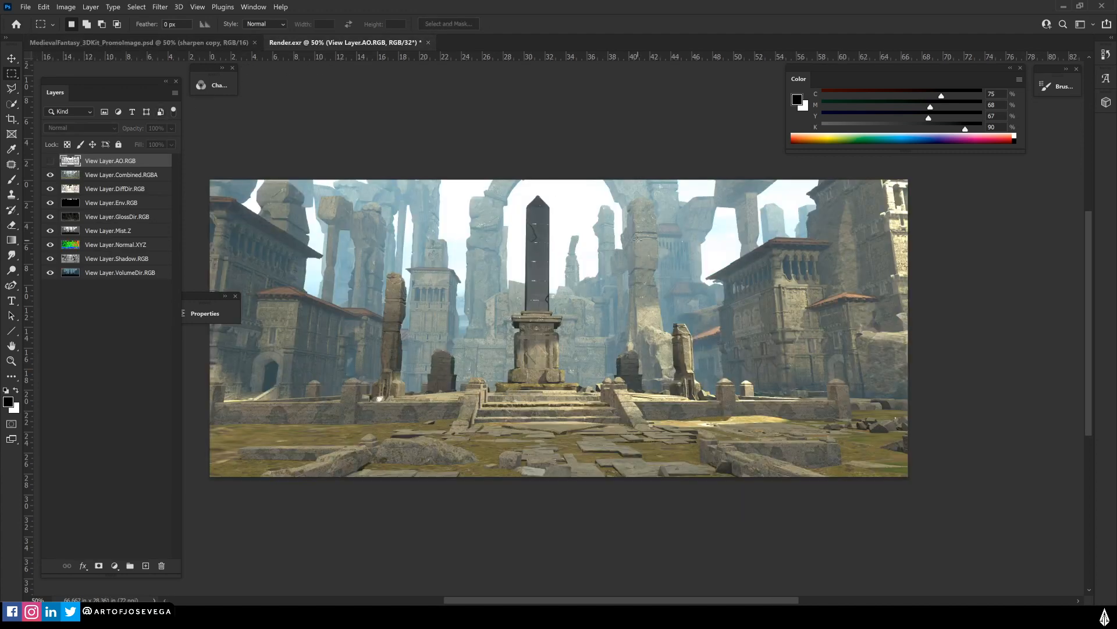
pyautogui.moveTo(545, 300); pyautogui.dragTo(605, 314)
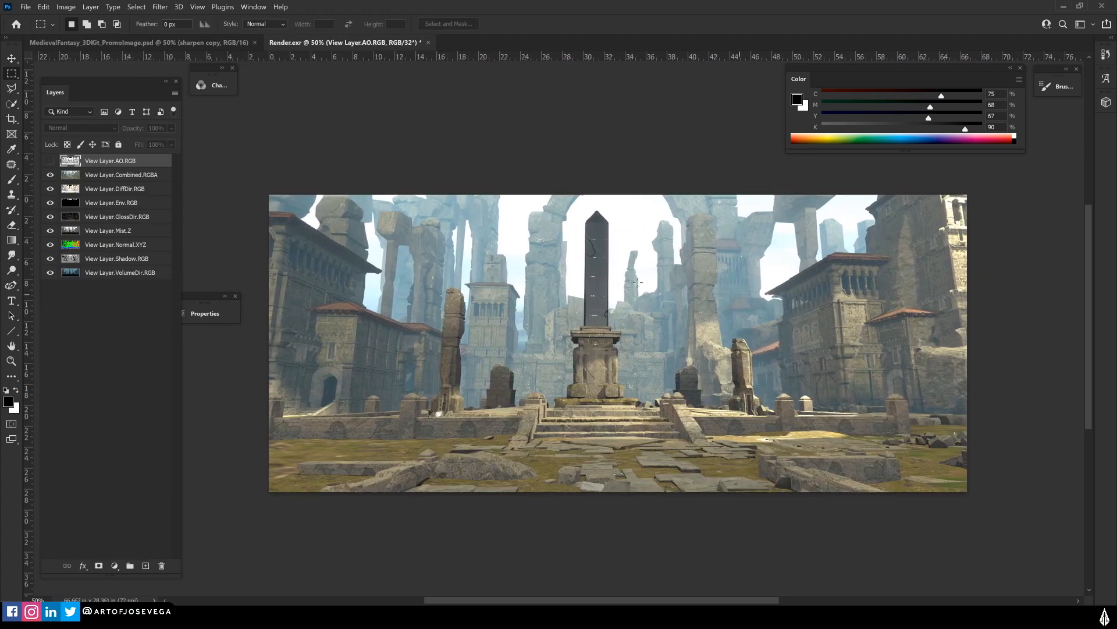
pyautogui.click(202, 42)
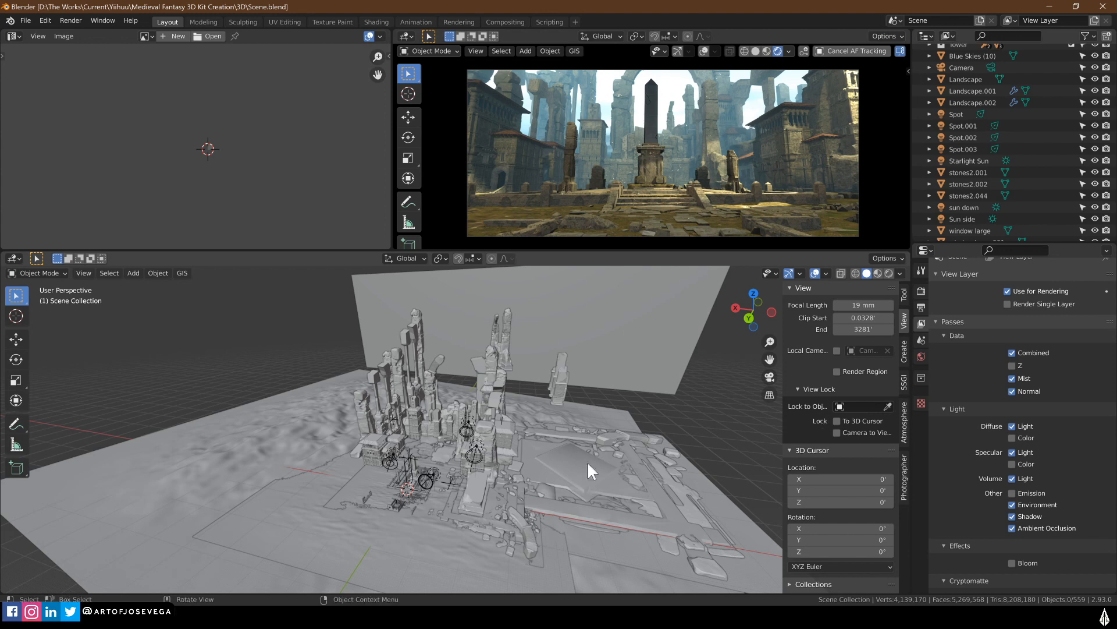
# Switch to the Blender scene and inspect the ruins, towers and buildings up close from several angles
pyautogui.press('F3')
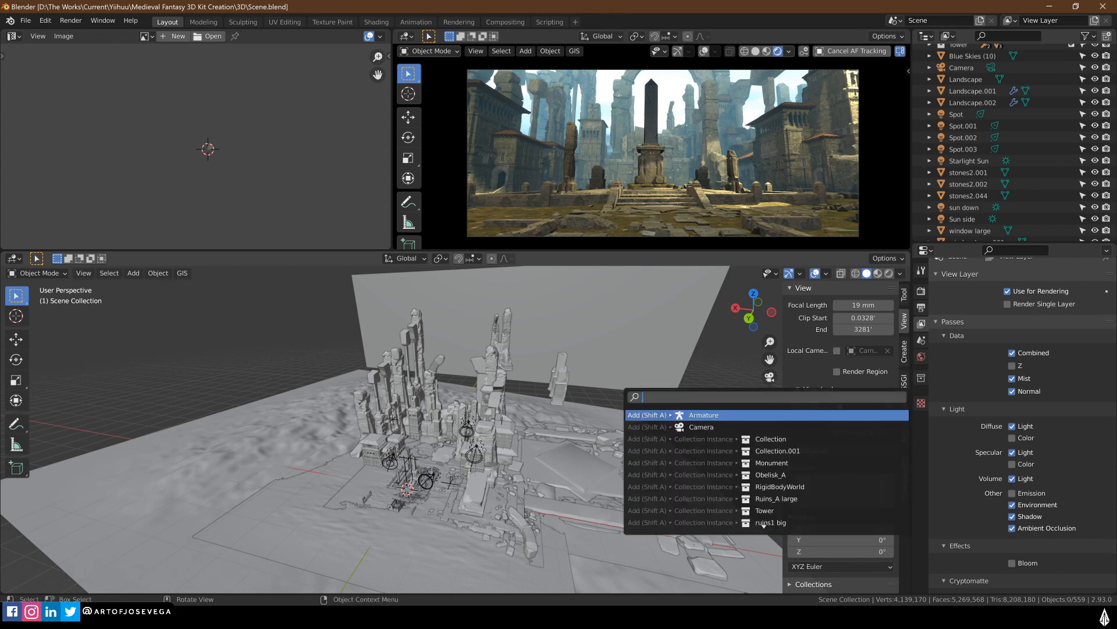
pyautogui.press('Escape')
pyautogui.moveTo(703, 344); pyautogui.dragTo(685, 387, button='middle')
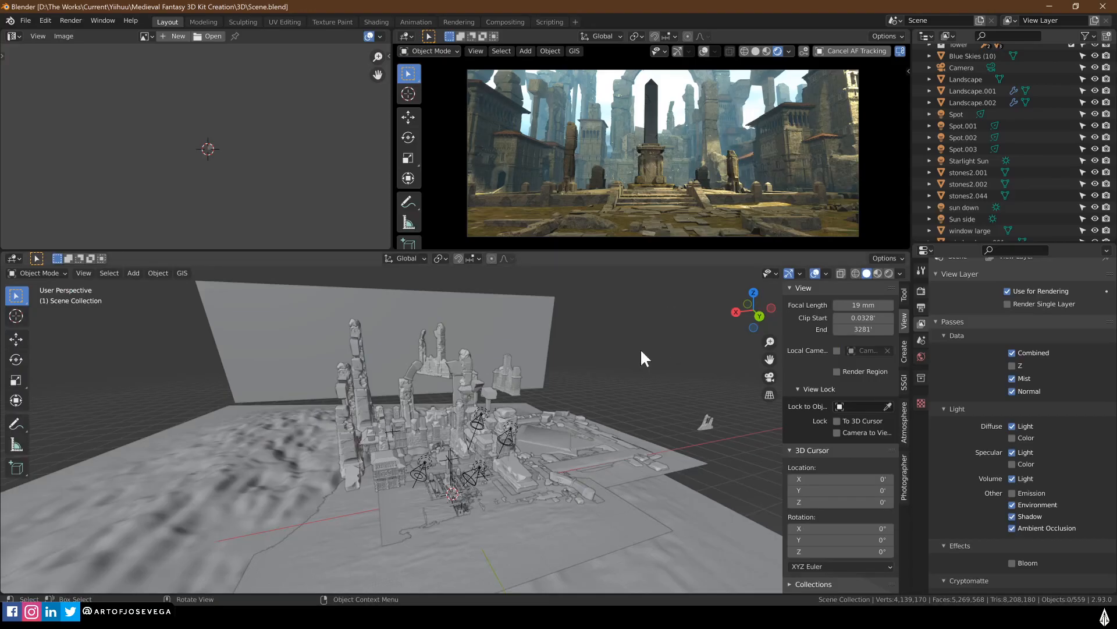
pyautogui.moveTo(640, 350); pyautogui.dragTo(543, 403, button='middle')
pyautogui.scroll(6, 501, 424)
pyautogui.moveTo(459, 446); pyautogui.dragTo(331, 393, button='middle')
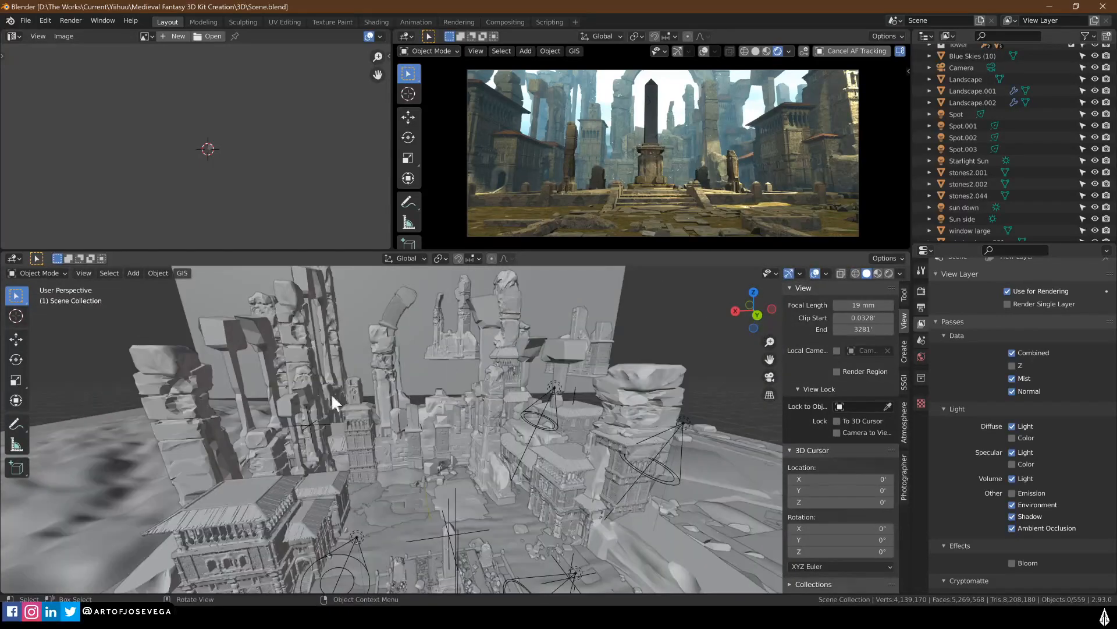
pyautogui.moveTo(415, 316); pyautogui.dragTo(420, 389, button='middle')
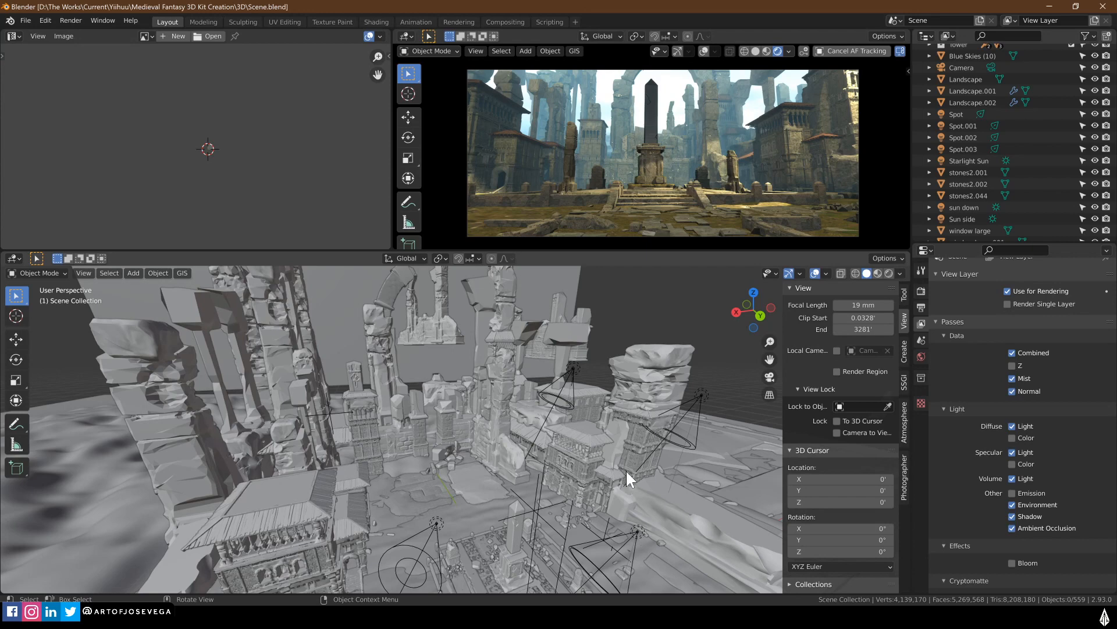
# Switch to Photos and browse the kit preview images, including Assets.jpg, GroundRuins.jpg, Monument.jpg, NaturalRocks.jpg and Ruins_A.jpg
pyautogui.moveTo(899, 617)
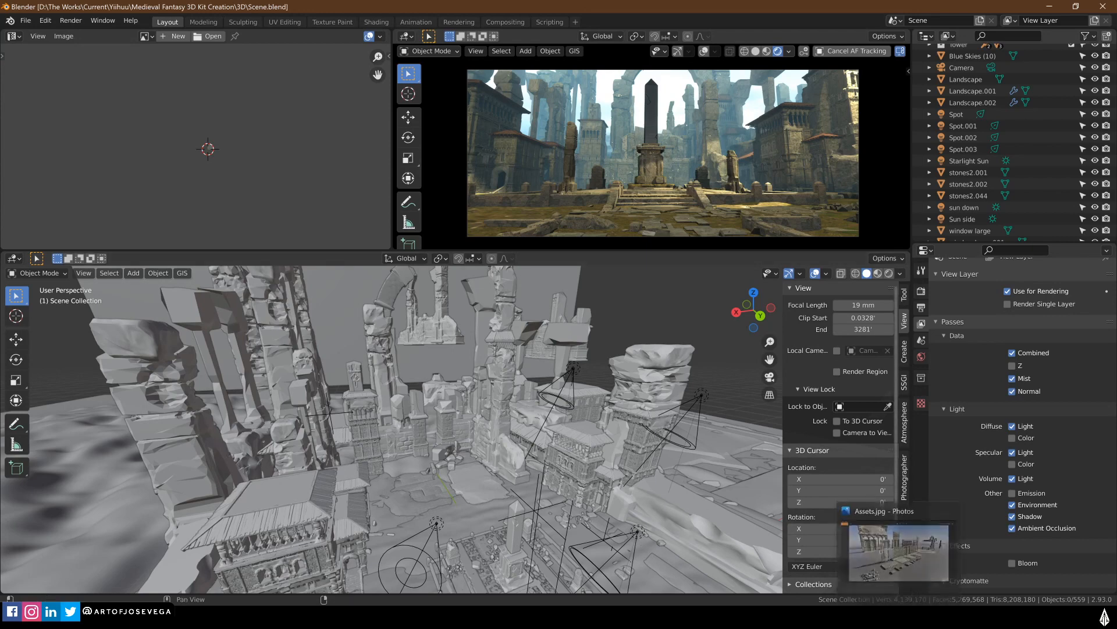
pyautogui.click(899, 547)
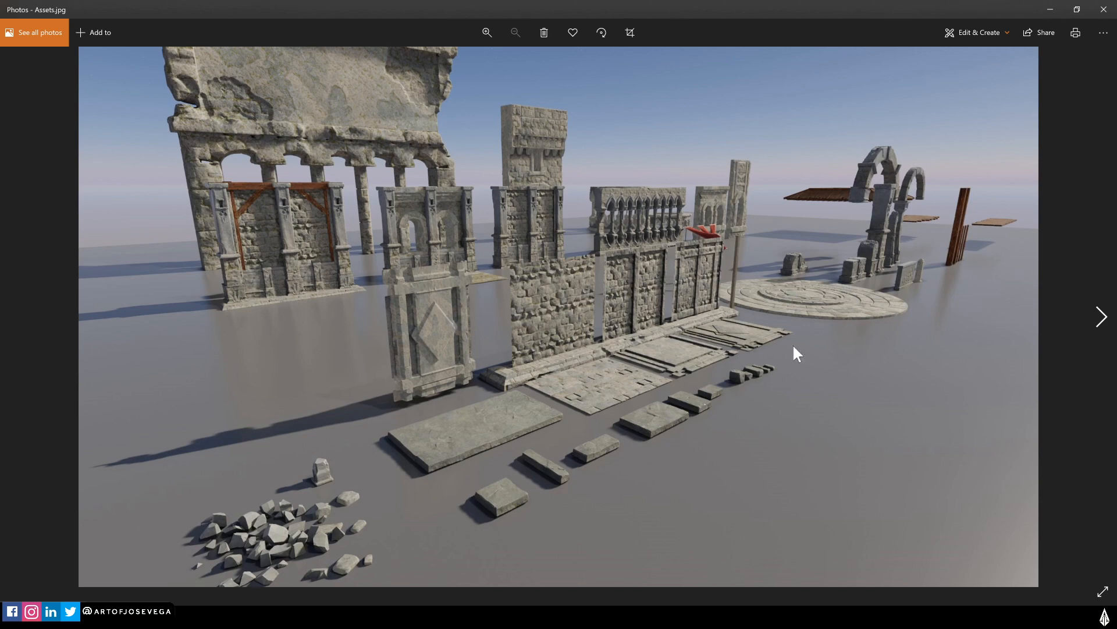
pyautogui.press('Right')
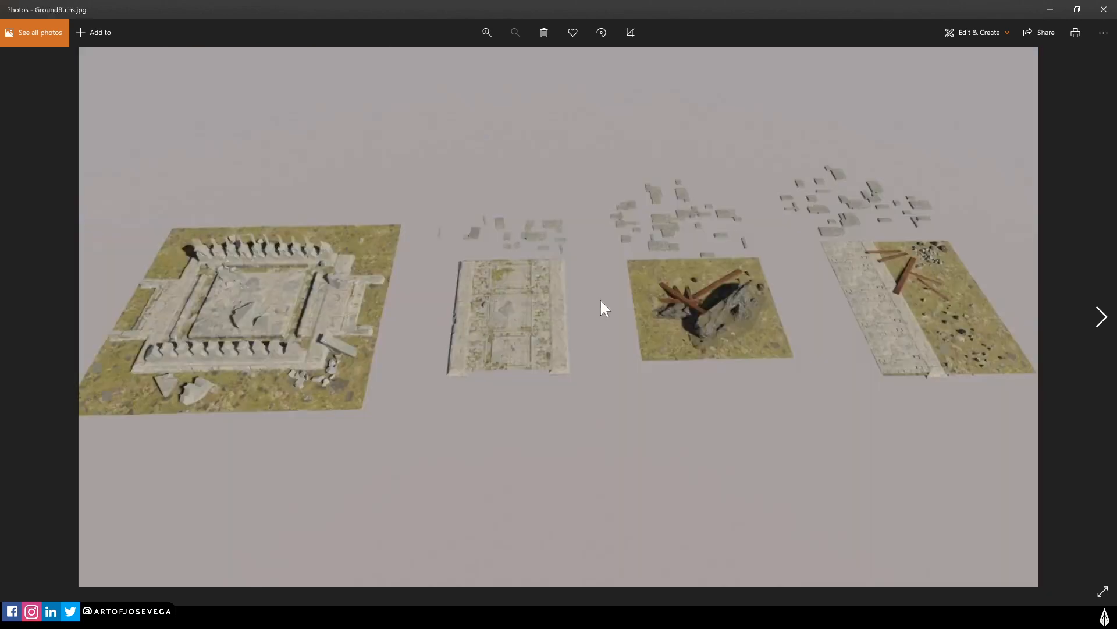
pyautogui.press('Right')
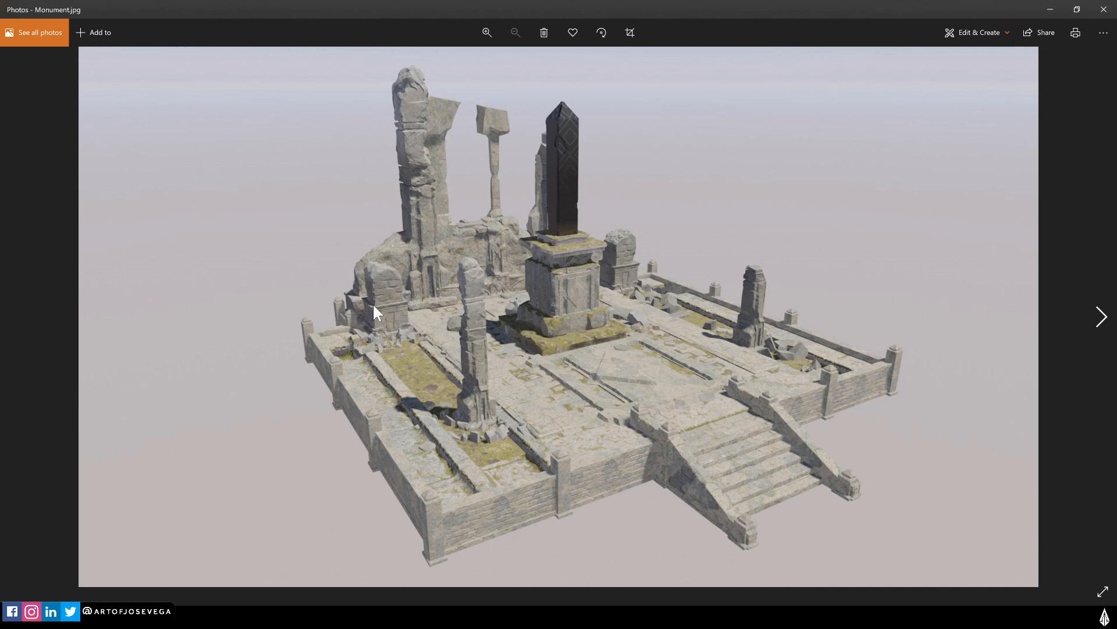
pyautogui.press('Right')
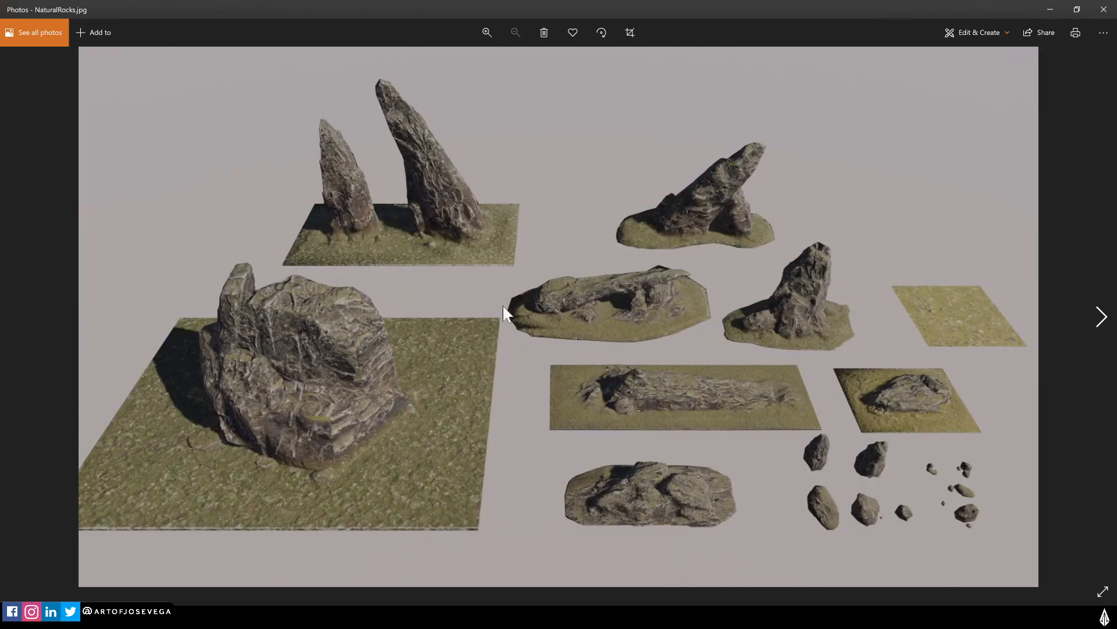
pyautogui.press('Left')
pyautogui.press('Left')
pyautogui.press('Left')
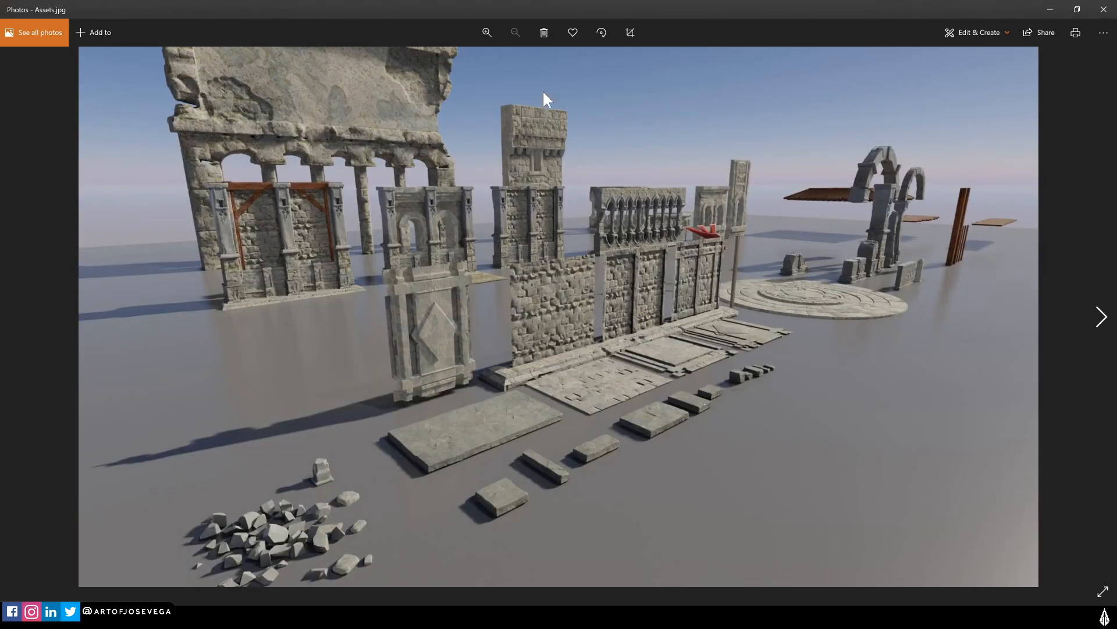
pyautogui.press('Right')
pyautogui.press('Right')
pyautogui.press('Right')
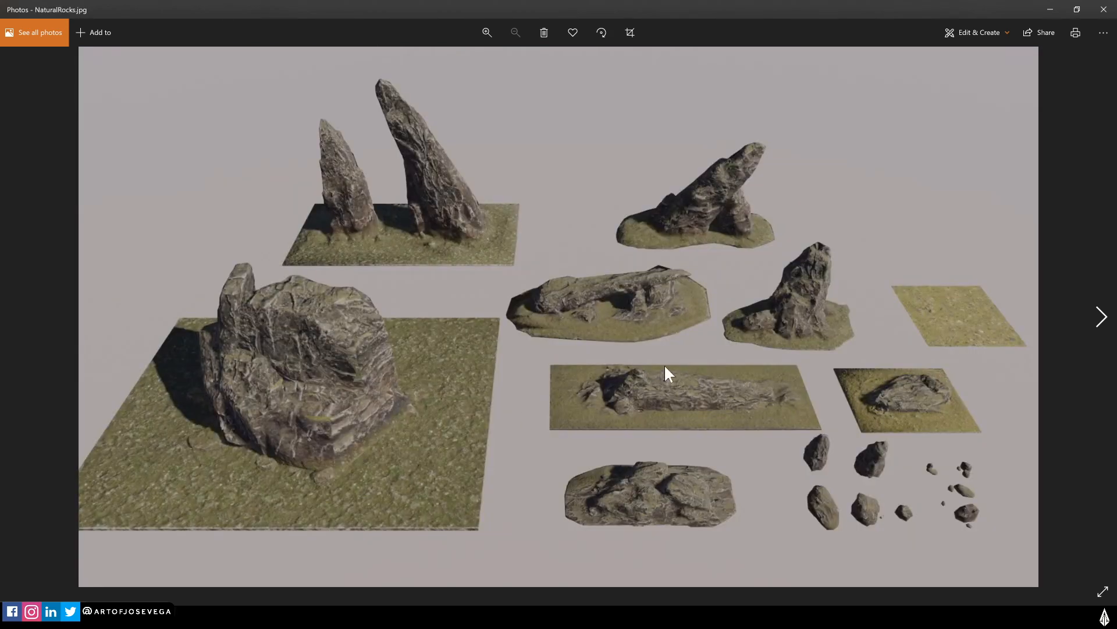
pyautogui.press('Left')
pyautogui.press('Left')
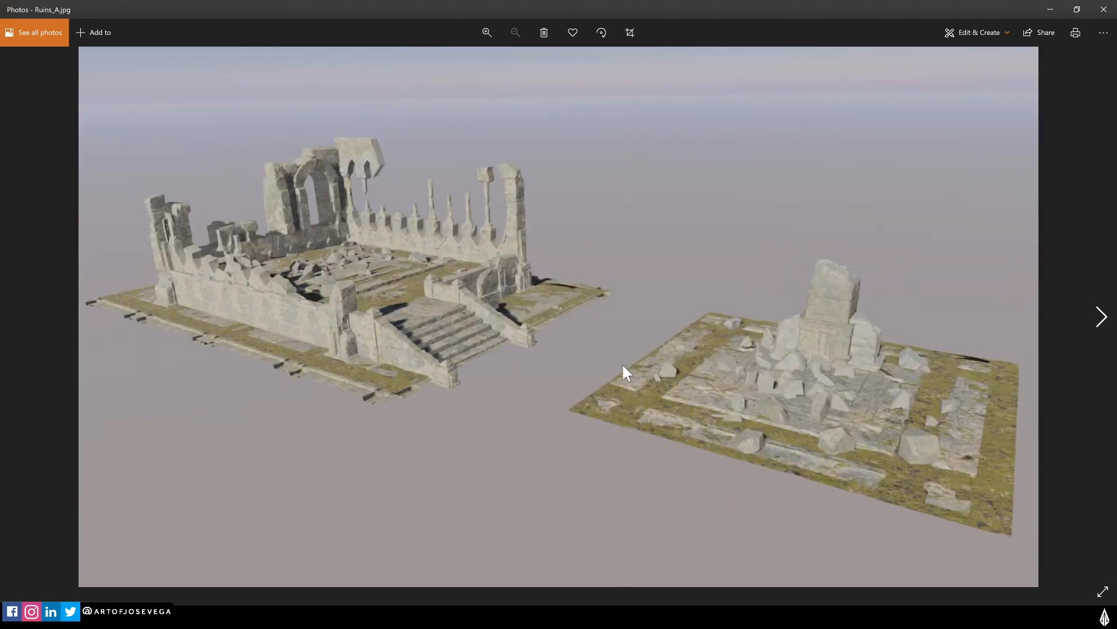
pyautogui.press('Right')
pyautogui.press('Right')
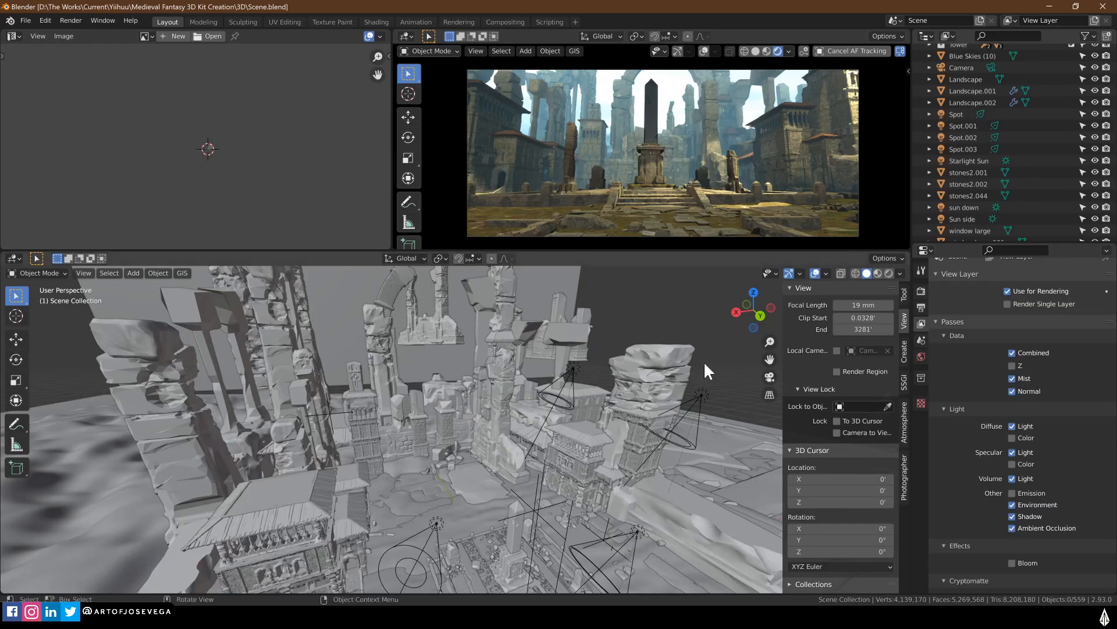
# Return to Blender and review the view layer's Data, Light, Effects and Cryptomatte render pass settings
pyautogui.moveTo(703, 361); pyautogui.dragTo(495, 361, button='middle')
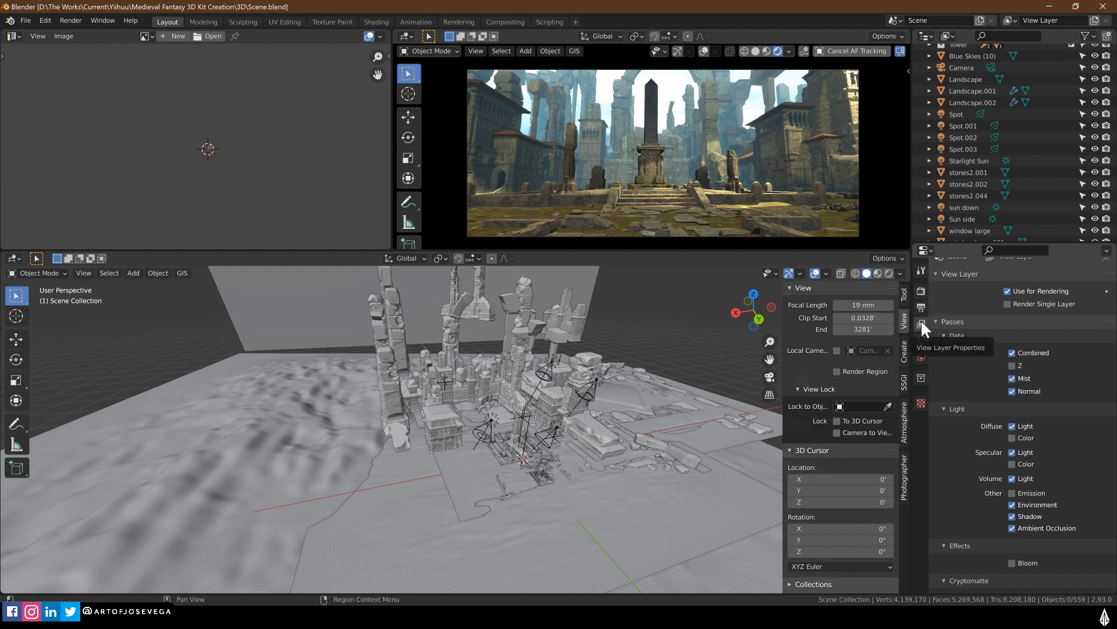
pyautogui.scroll(1, 951, 332)
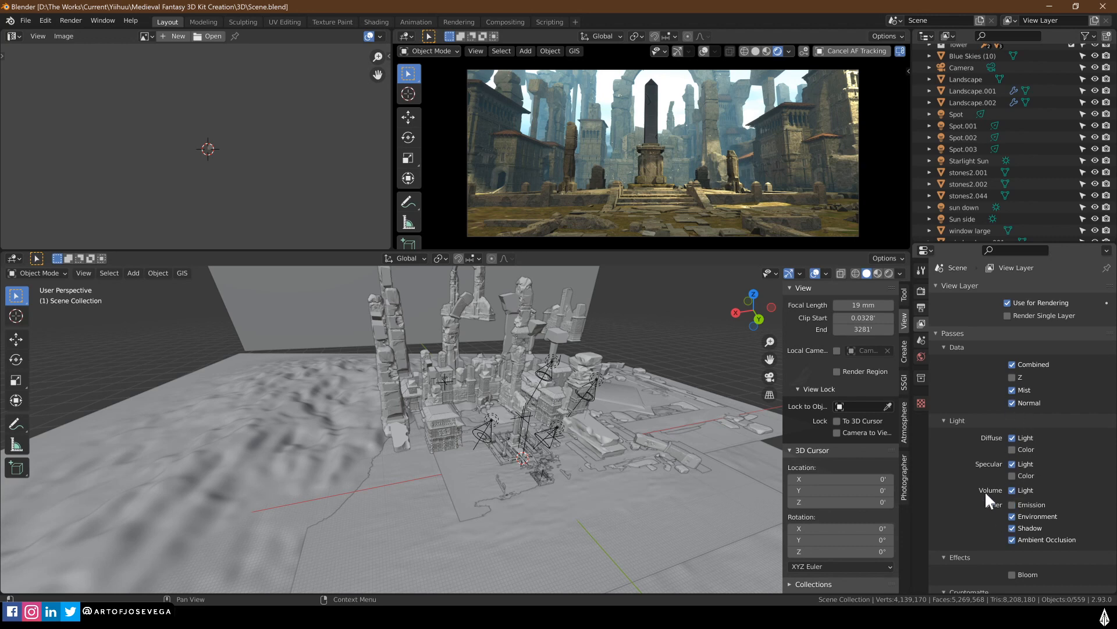
pyautogui.scroll(-2, 984, 490)
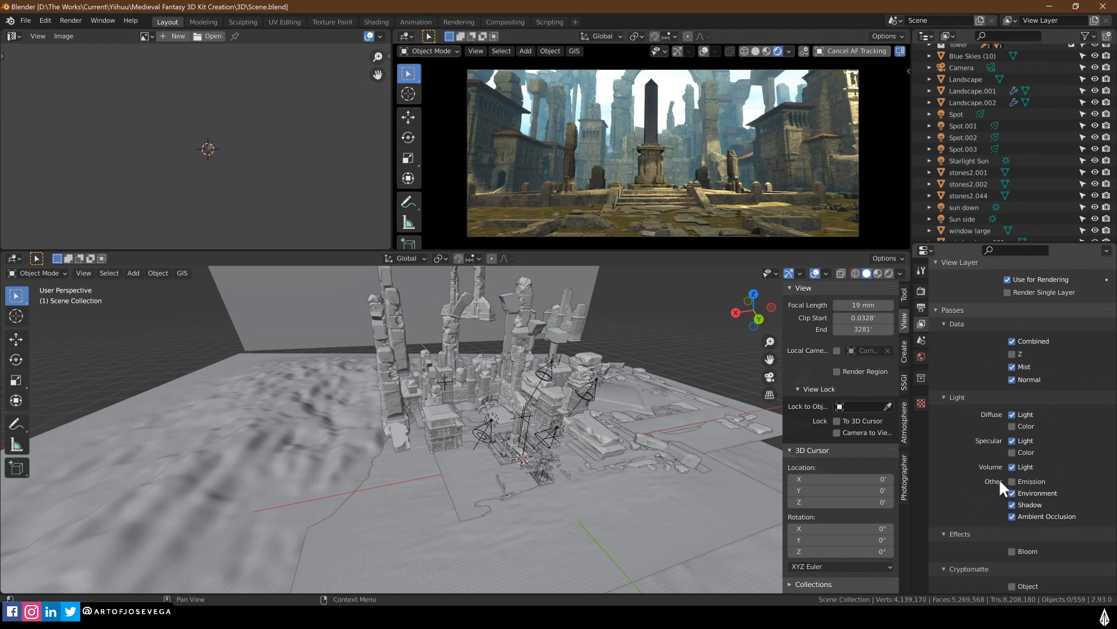
pyautogui.scroll(-1, 969, 460)
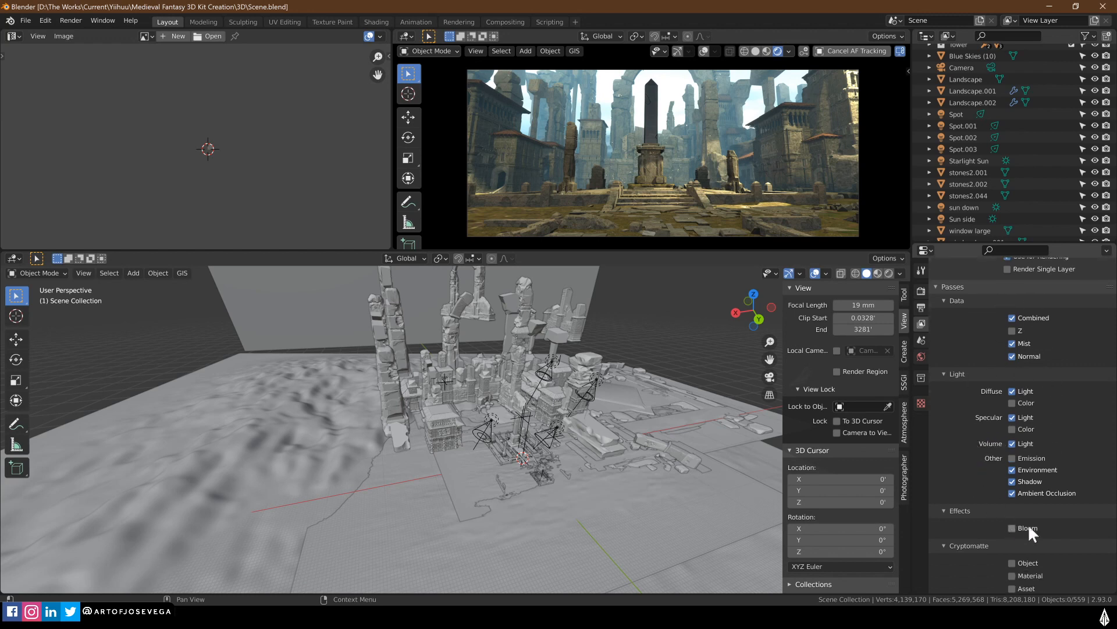
pyautogui.scroll(-1, 966, 443)
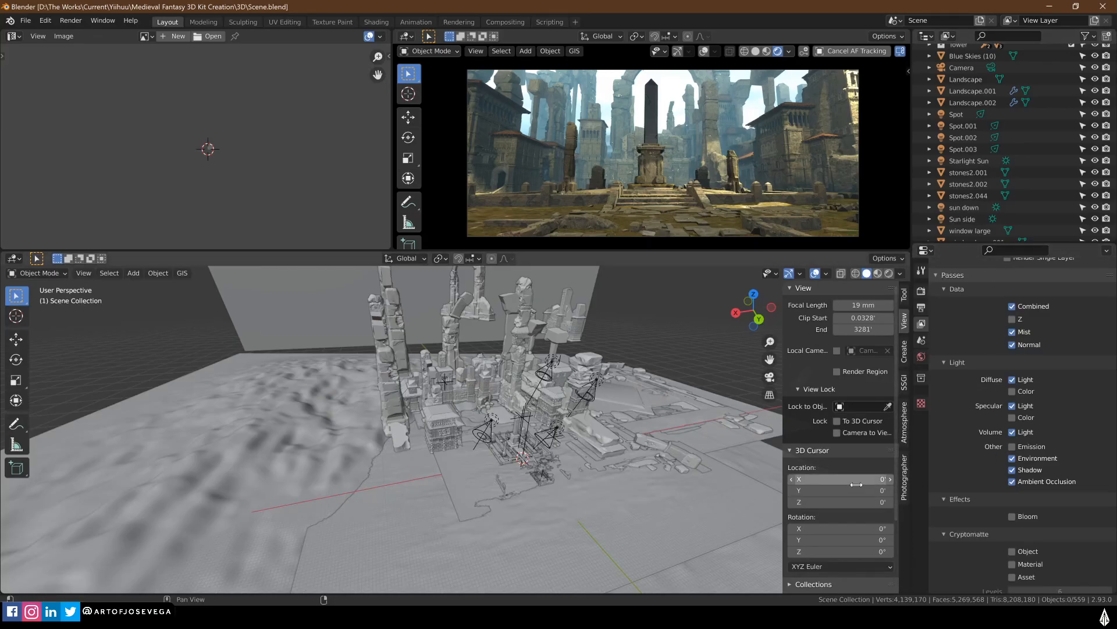
# Hide the sidebar of the solid-shaded viewport and inspect the whole ruins scene
pyautogui.press('n')
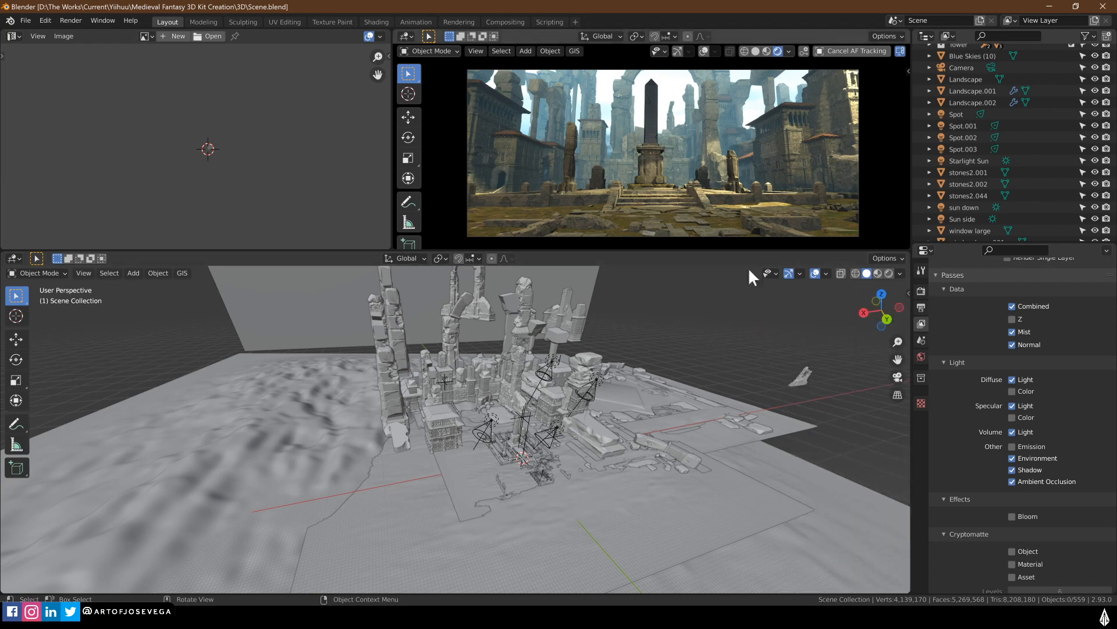
pyautogui.moveTo(720, 337); pyautogui.dragTo(568, 385, button='middle')
pyautogui.scroll(6, 507, 404)
pyautogui.scroll(-5, 606, 364)
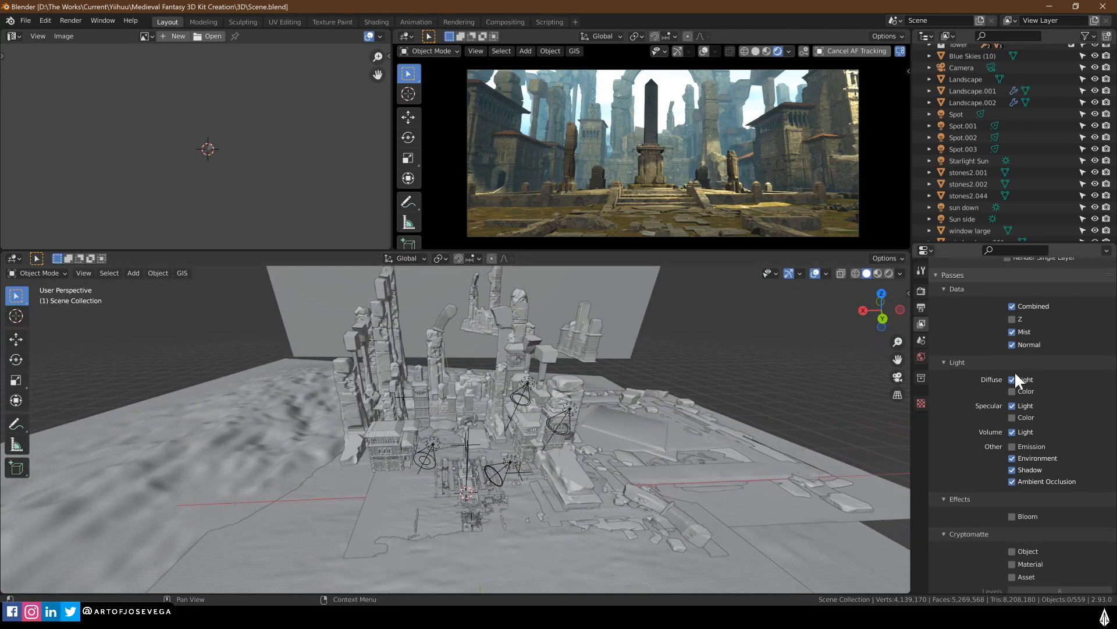
pyautogui.moveTo(704, 366); pyautogui.dragTo(653, 376, button='middle')
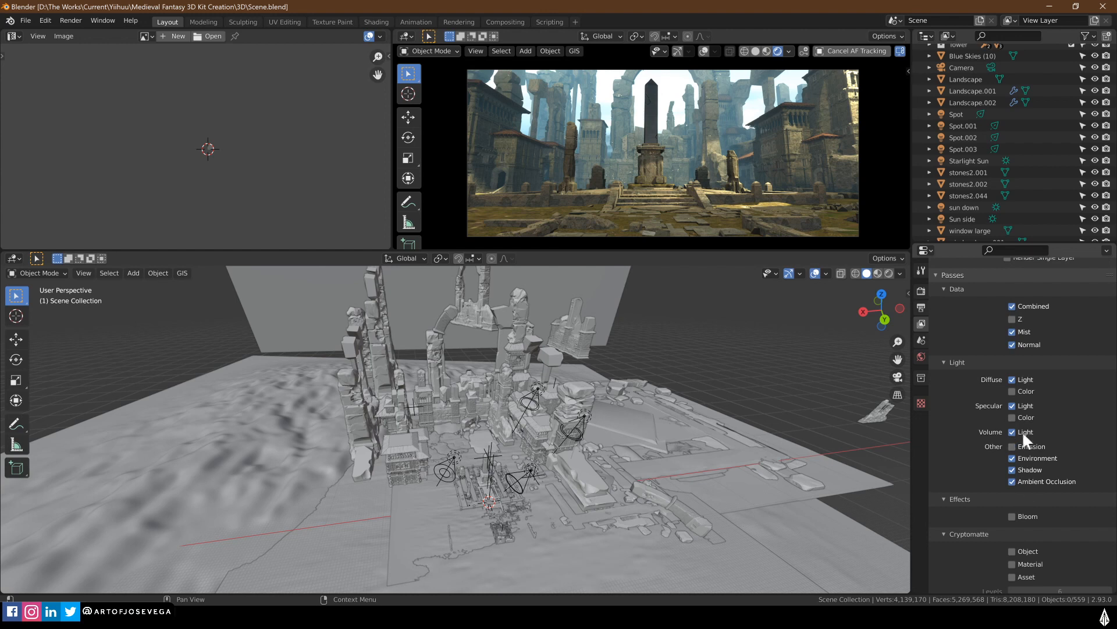
# Review the enabled view layer passes and display the Normal render pass in the rendered camera viewport
pyautogui.scroll(3, 1013, 390)
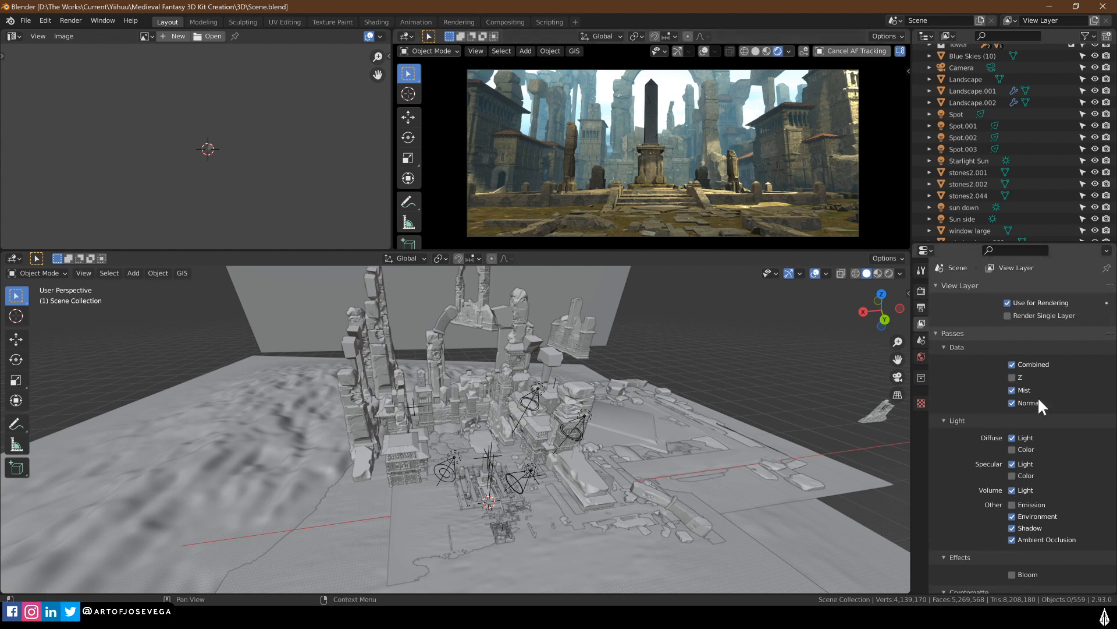
pyautogui.scroll(-2, 1039, 400)
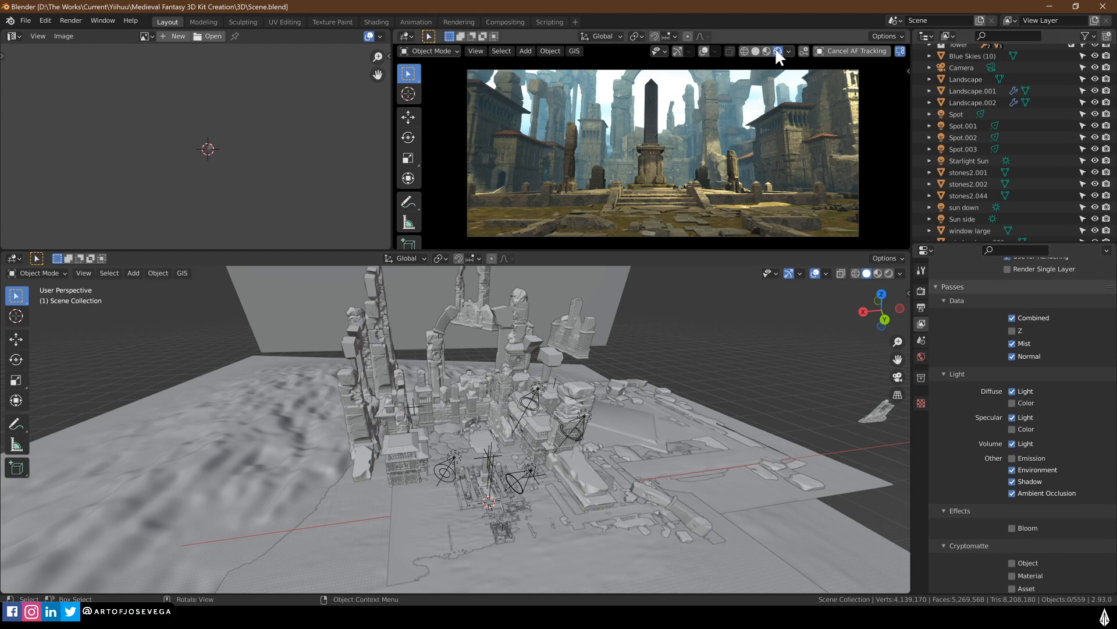
pyautogui.click(790, 52)
pyautogui.click(789, 51)
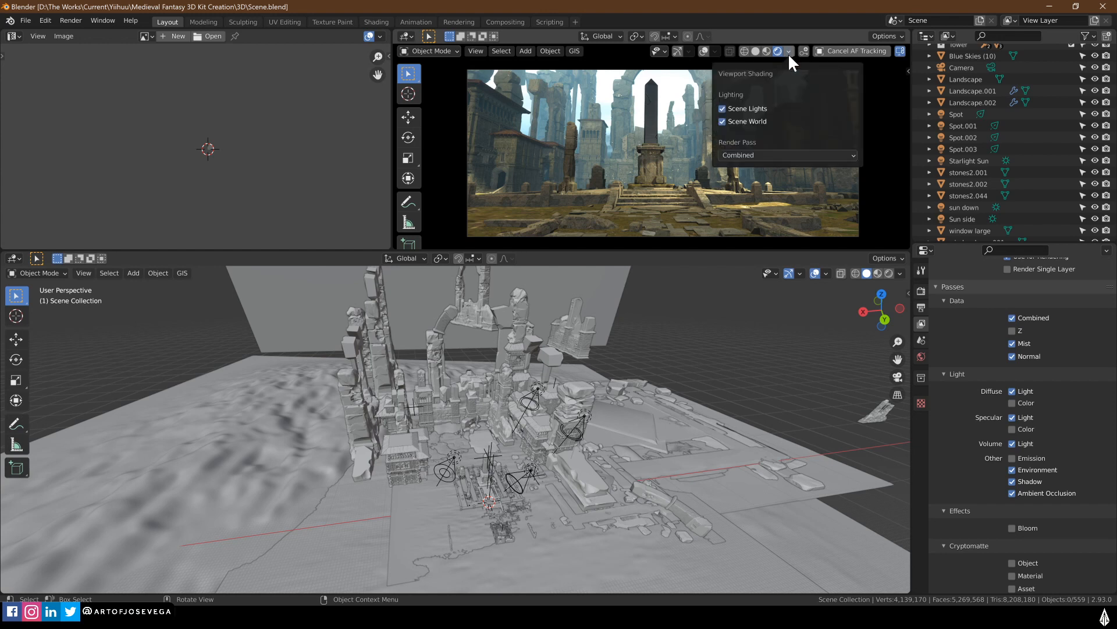
pyautogui.click(767, 154)
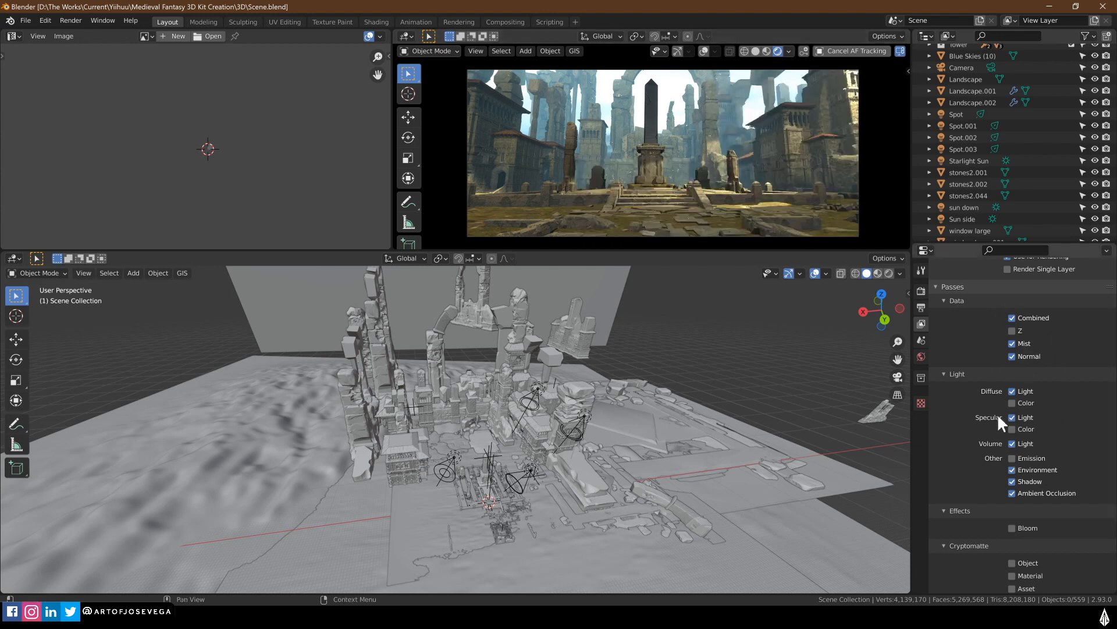
pyautogui.click(789, 51)
pyautogui.click(767, 155)
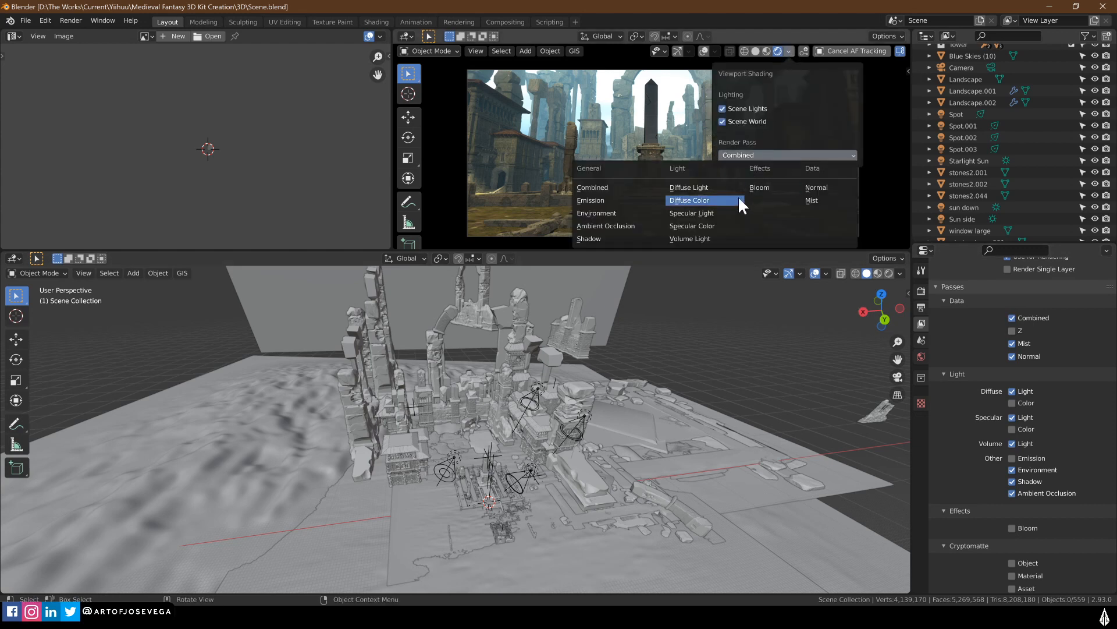
pyautogui.click(815, 188)
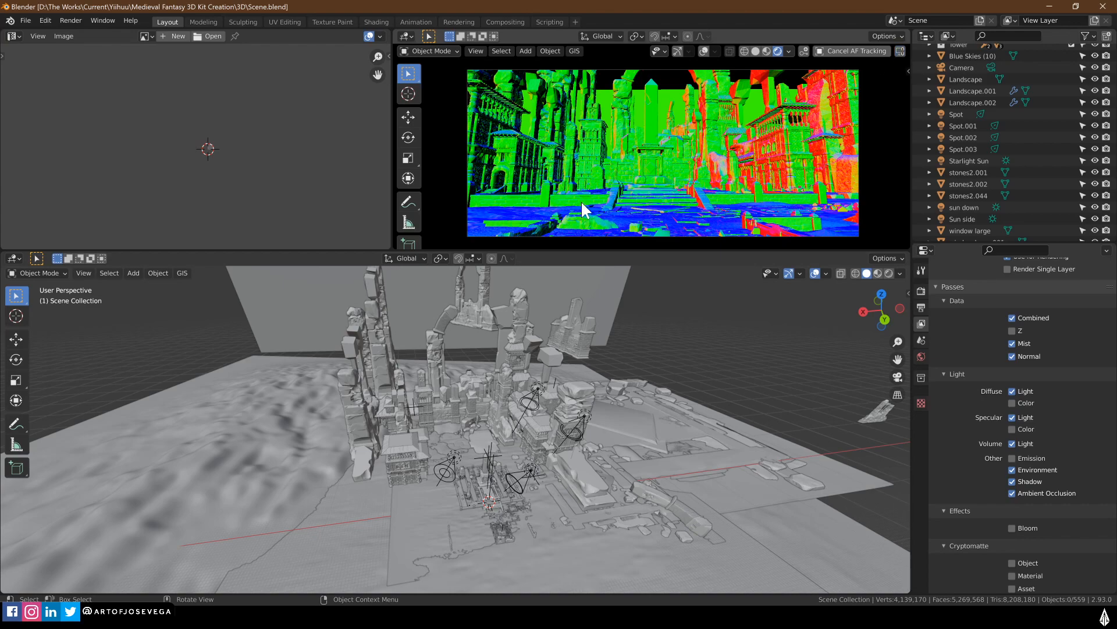
# Examine the Normal pass up close on the low stone wall, stairs, monument base and surrounding ruins
pyautogui.scroll(8, 580, 200)
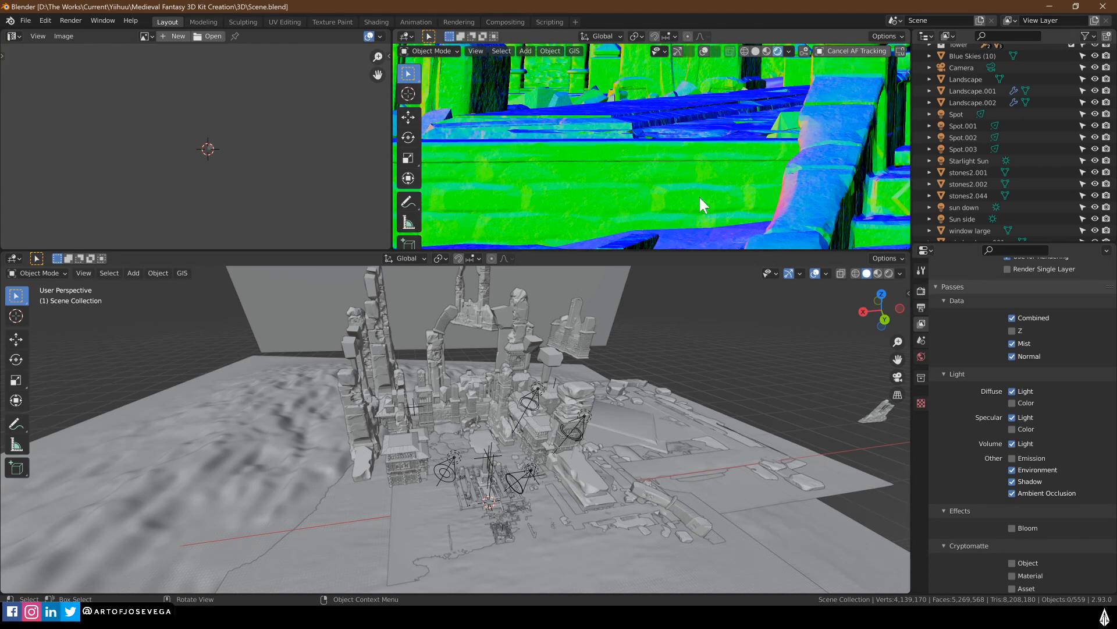
pyautogui.scroll(4, 700, 200)
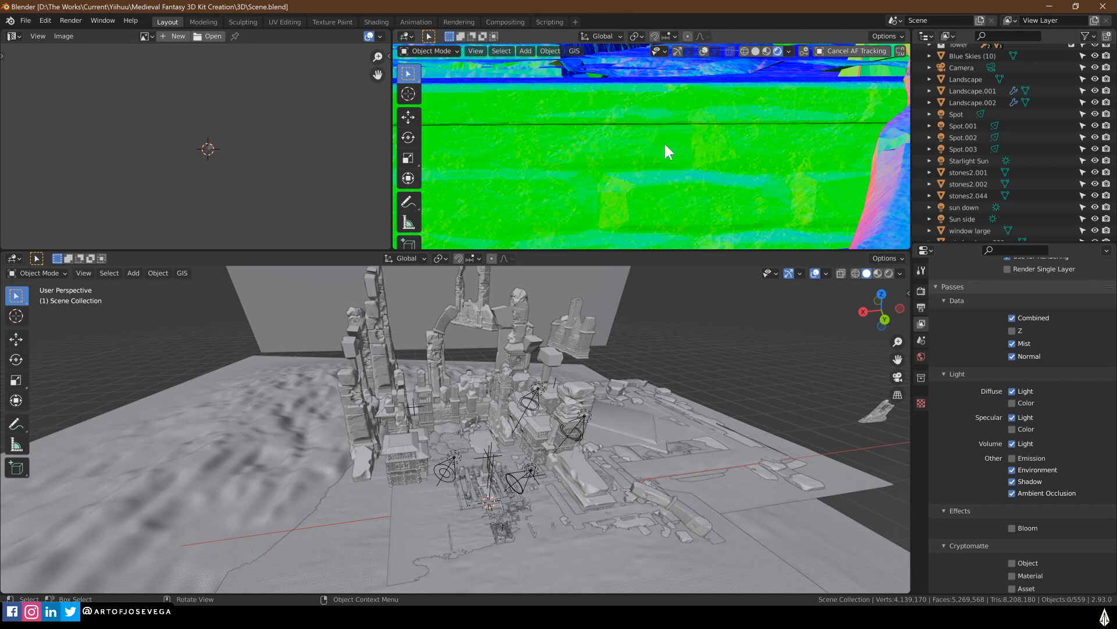
pyautogui.scroll(-4, 817, 159)
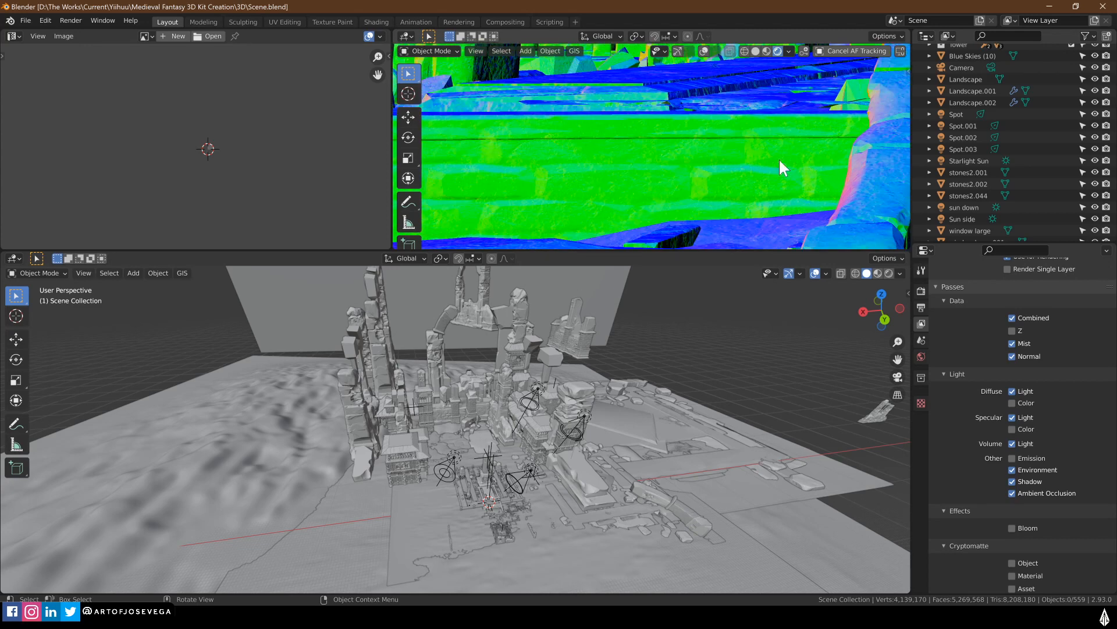
pyautogui.scroll(3, 739, 150)
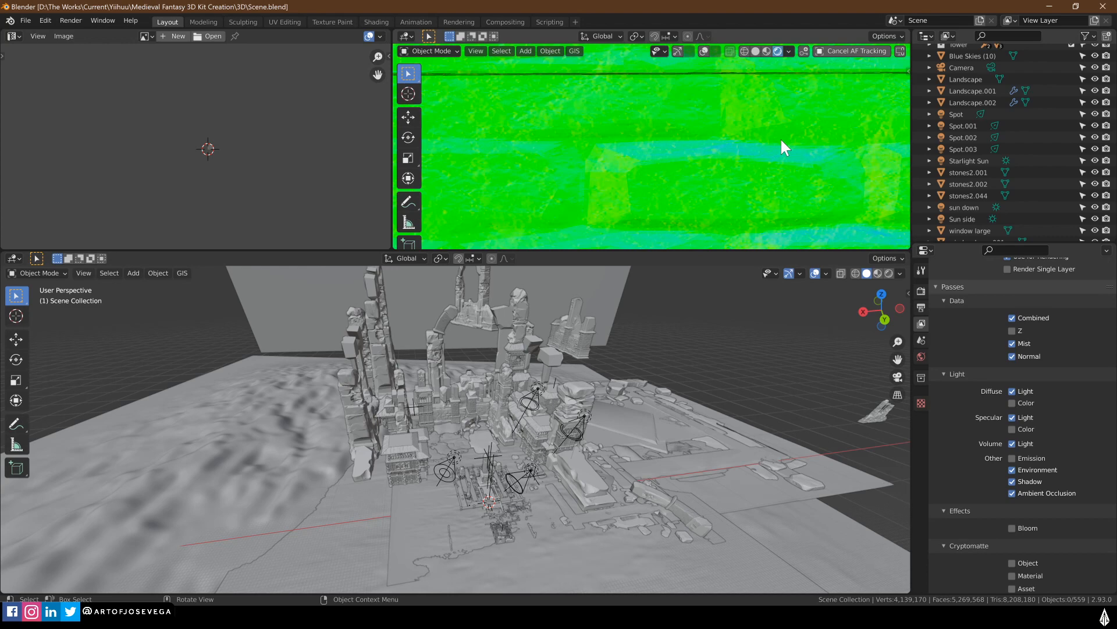
pyautogui.scroll(-5, 772, 146)
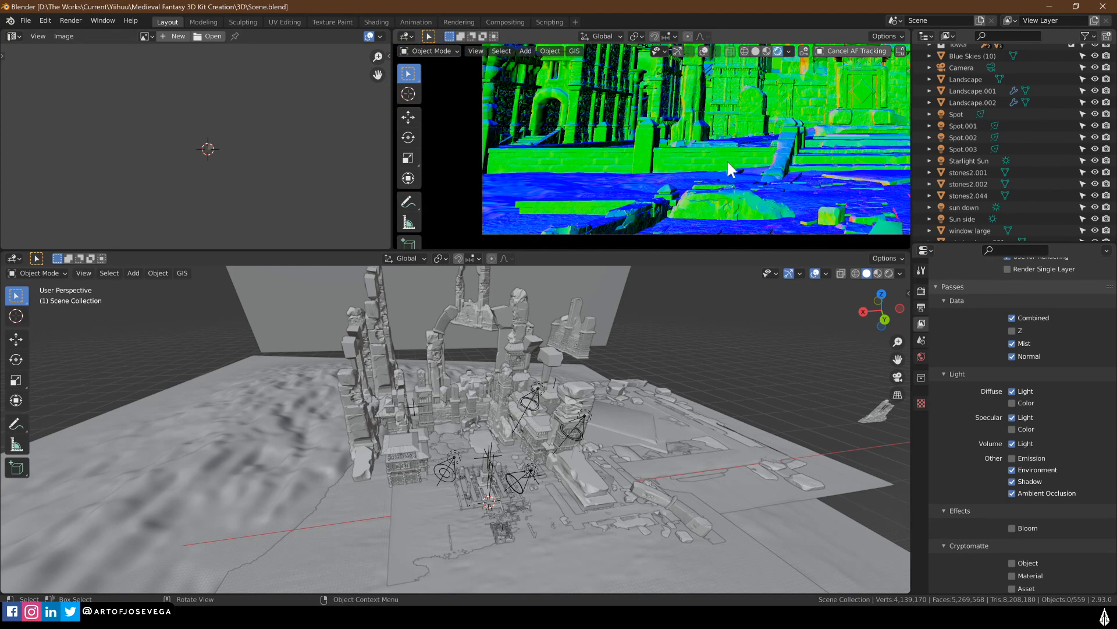
pyautogui.scroll(5, 739, 152)
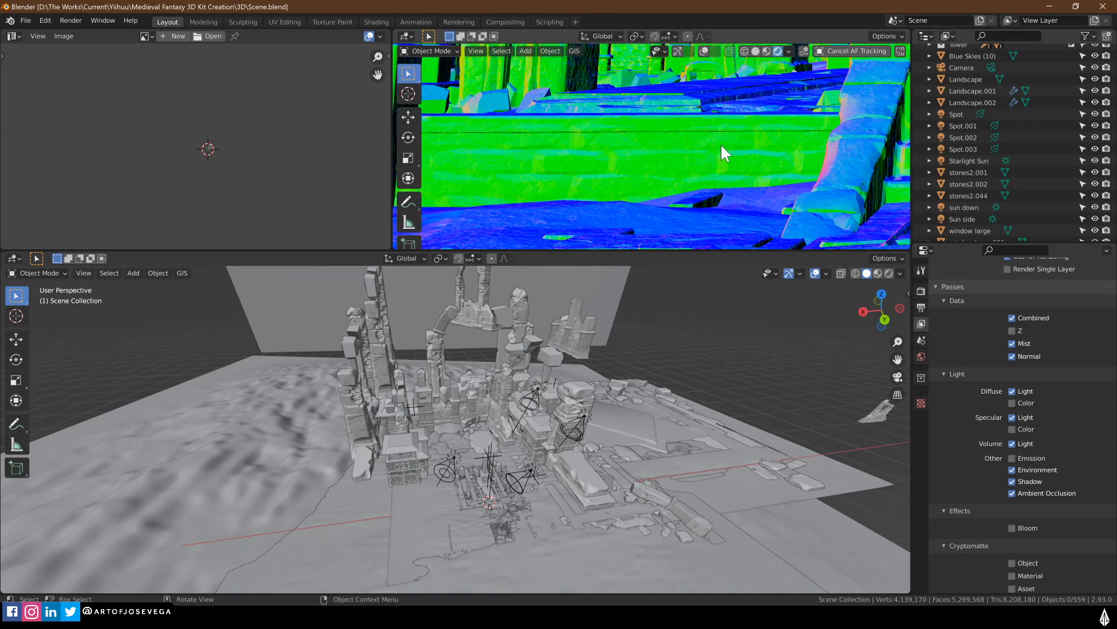
pyautogui.scroll(-5, 720, 145)
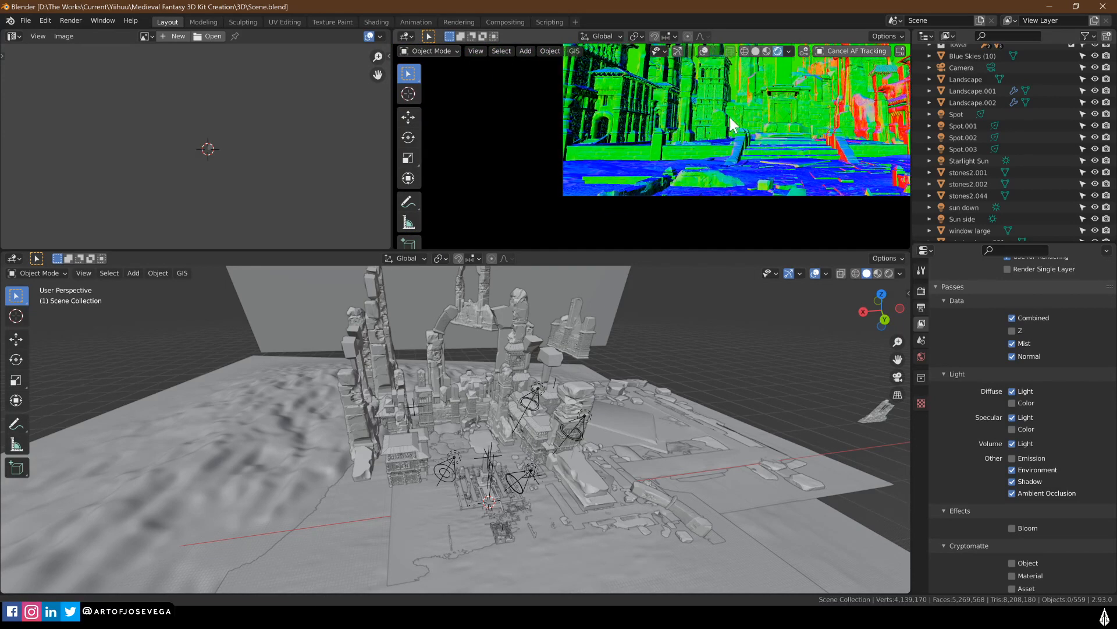
pyautogui.scroll(5, 641, 151)
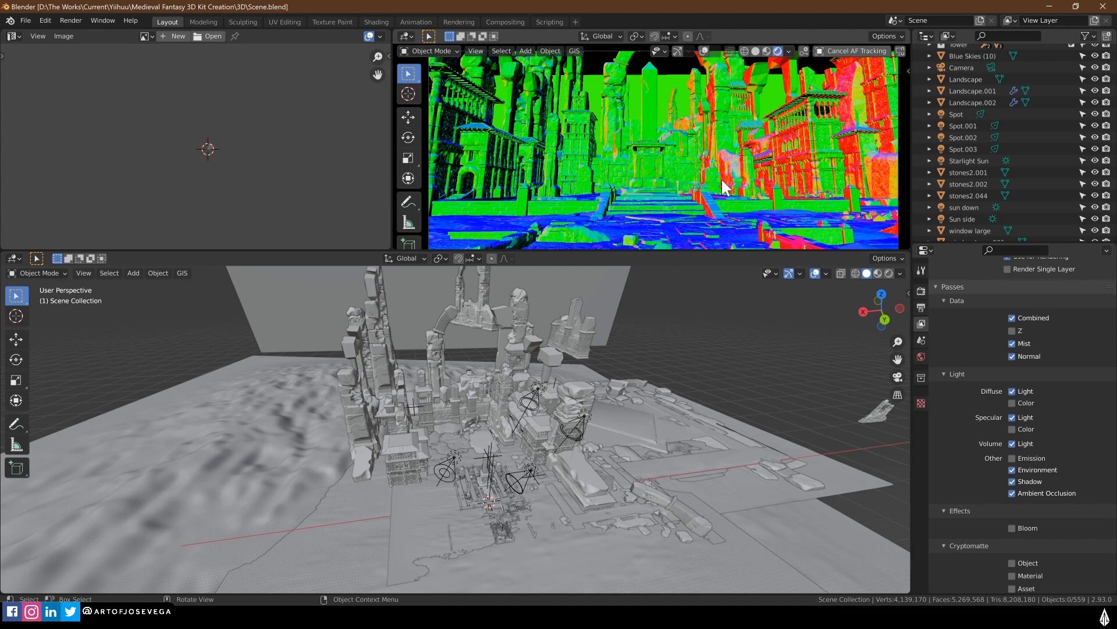
pyautogui.scroll(3, 707, 180)
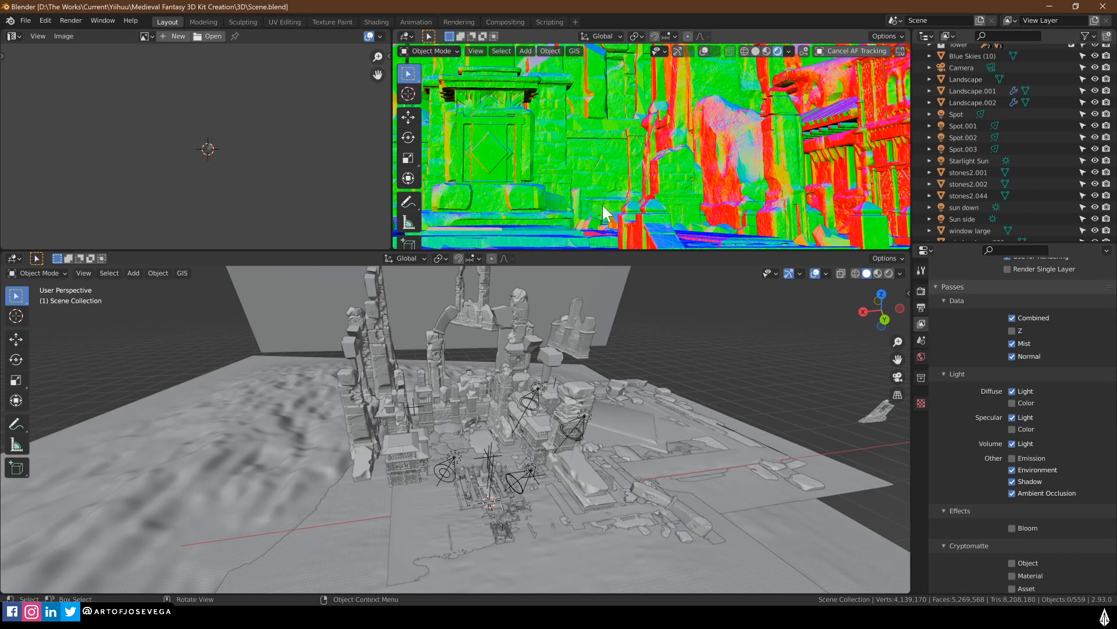
pyautogui.moveTo(621, 155); pyautogui.dragTo(582, 169, button='middle')
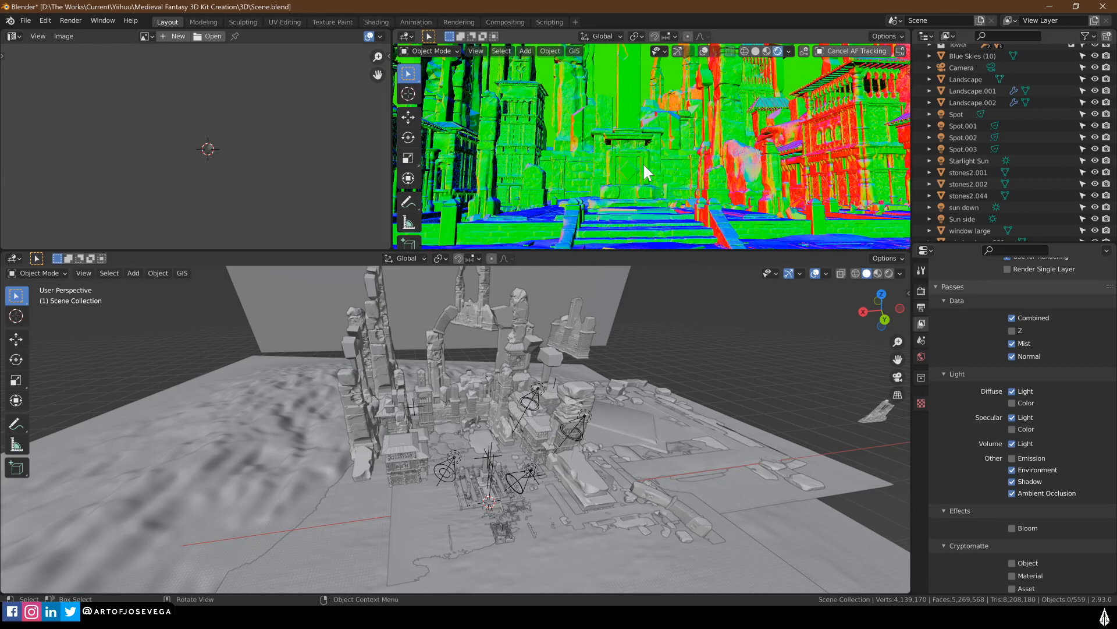
# Check the camera settings of the rendered viewport and reframe the whole camera view
pyautogui.click(870, 53)
pyautogui.press('n')
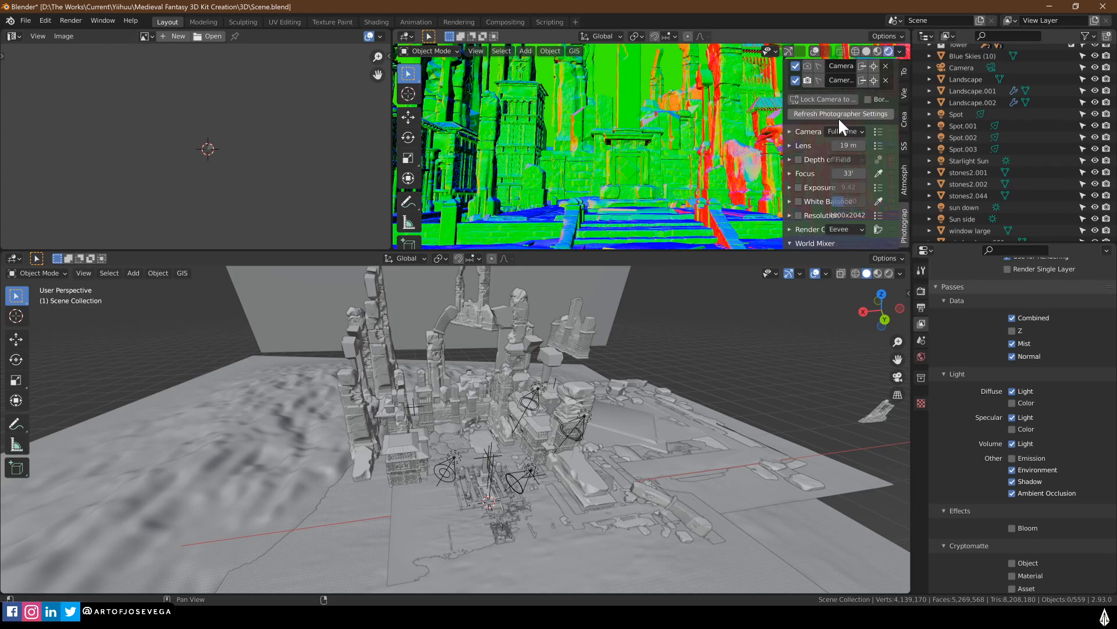
pyautogui.press('n')
pyautogui.scroll(-1, 640, 120)
pyautogui.press('KP_0')
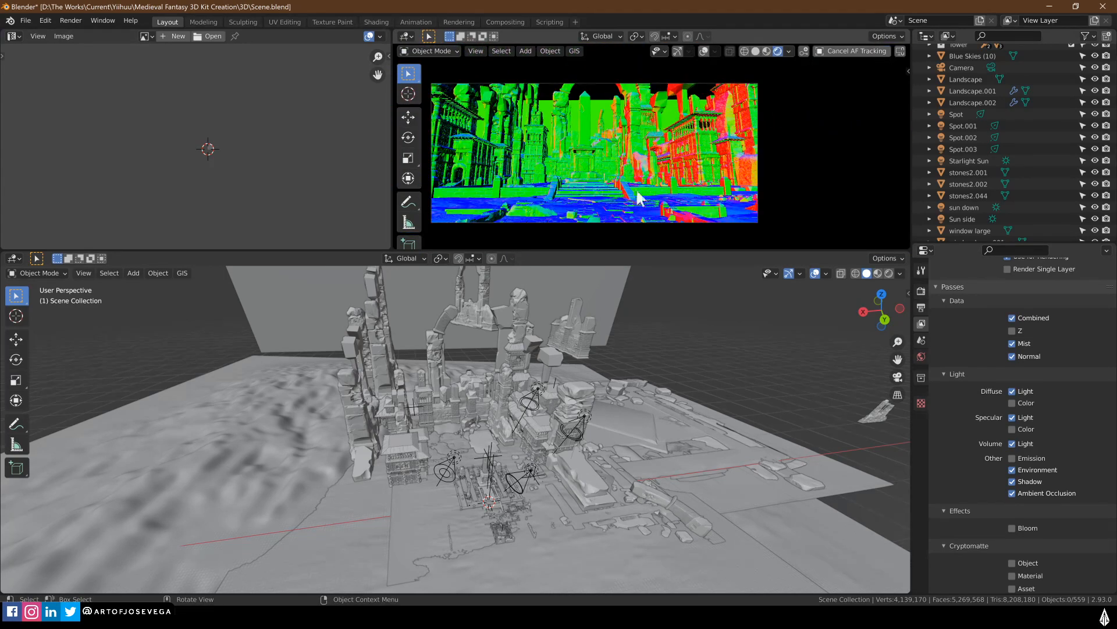
pyautogui.keyDown('shift'); pyautogui.moveTo(646, 146); pyautogui.dragTo(711, 137, button='middle'); pyautogui.keyUp('shift')
pyautogui.scroll(1, 711, 138)
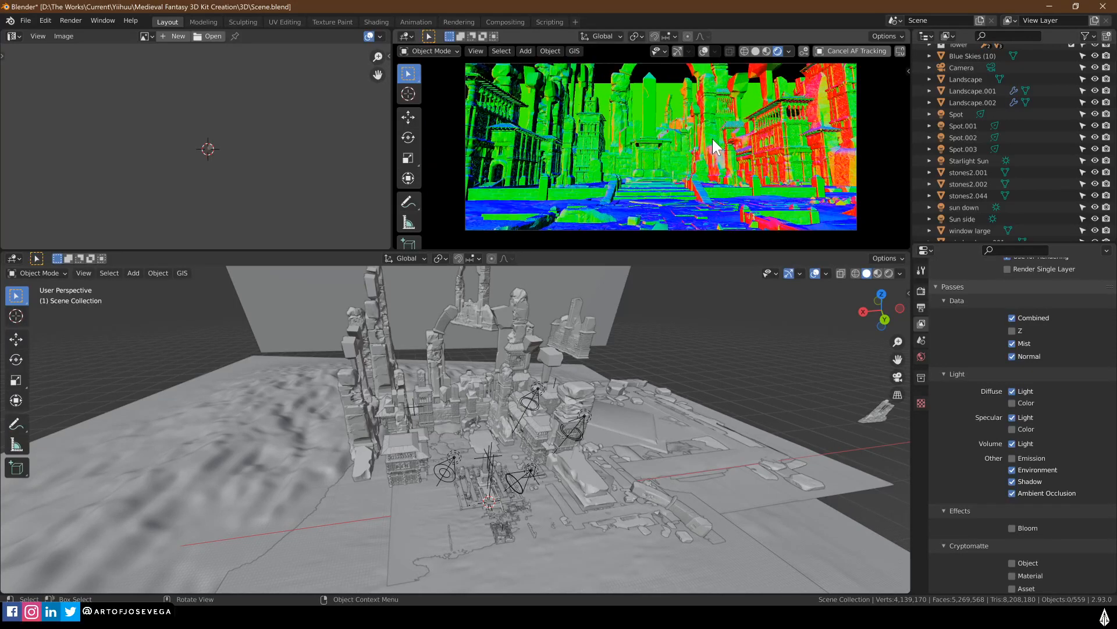
# Display the Mist render pass in the rendered viewport and open the World's Mist Pass settings
pyautogui.click(790, 51)
pyautogui.click(793, 154)
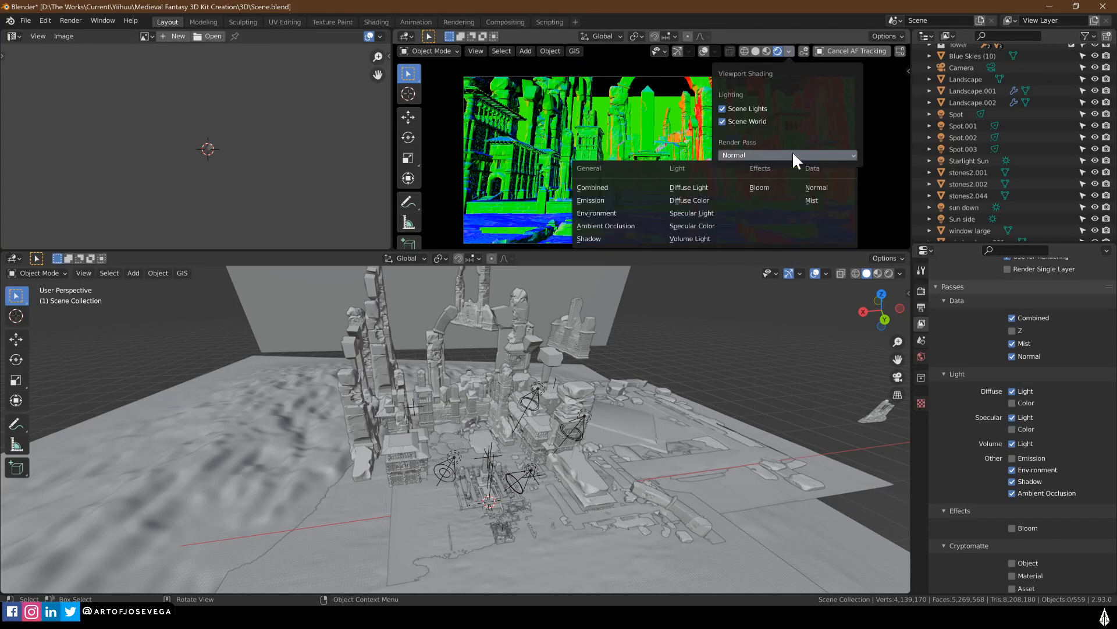
pyautogui.click(814, 199)
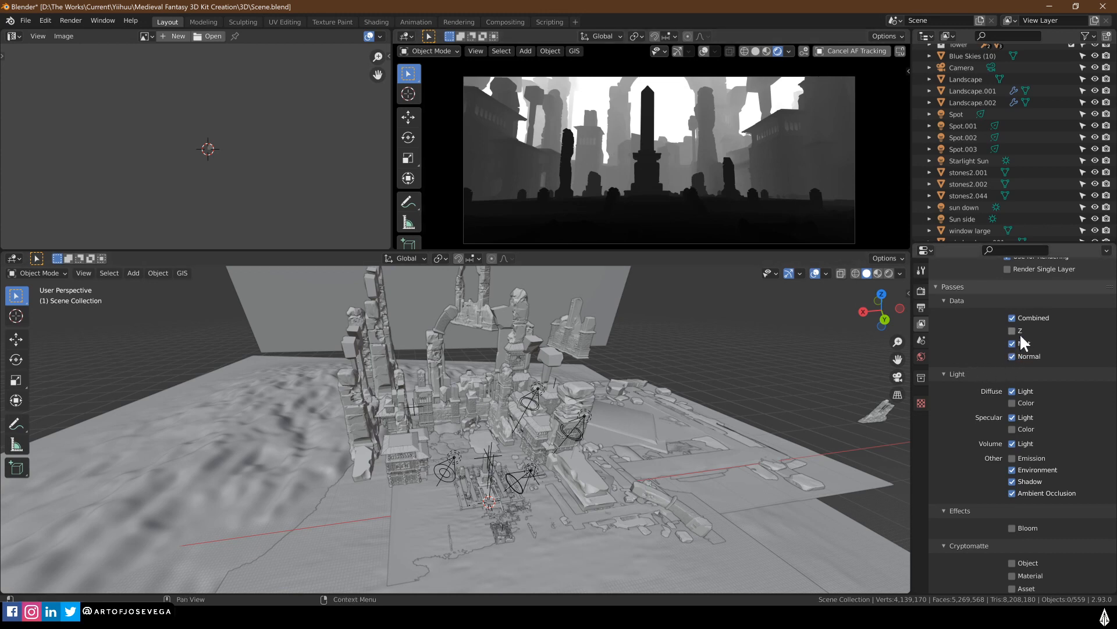
pyautogui.click(921, 357)
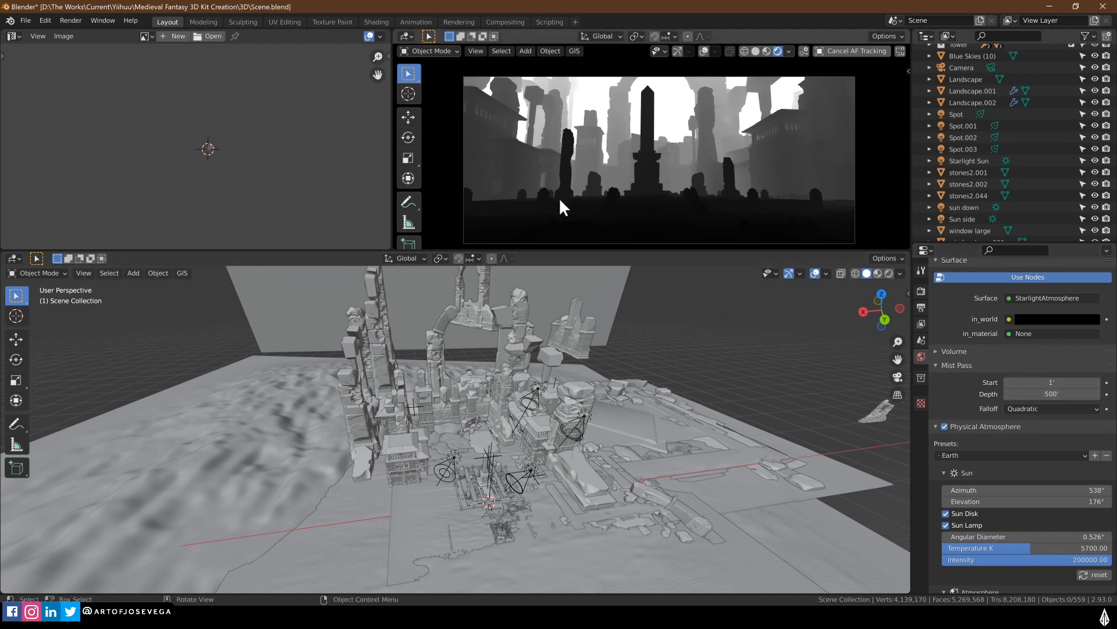
# Try Mist Pass depths of 100, 1000 and 650 feet
pyautogui.click(1052, 394)
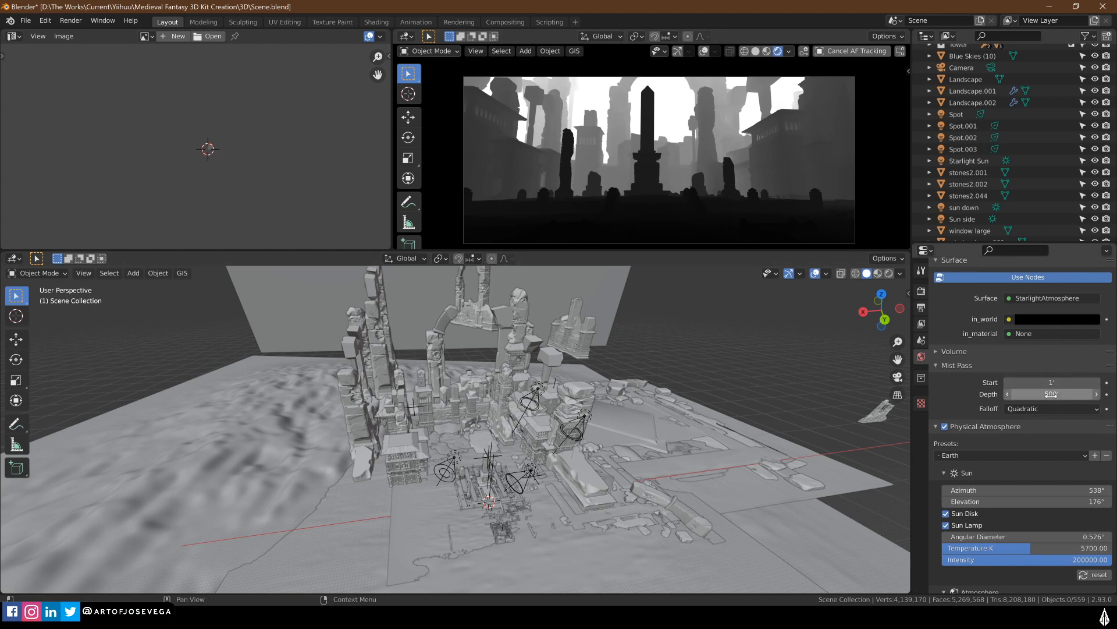
pyautogui.write('100')
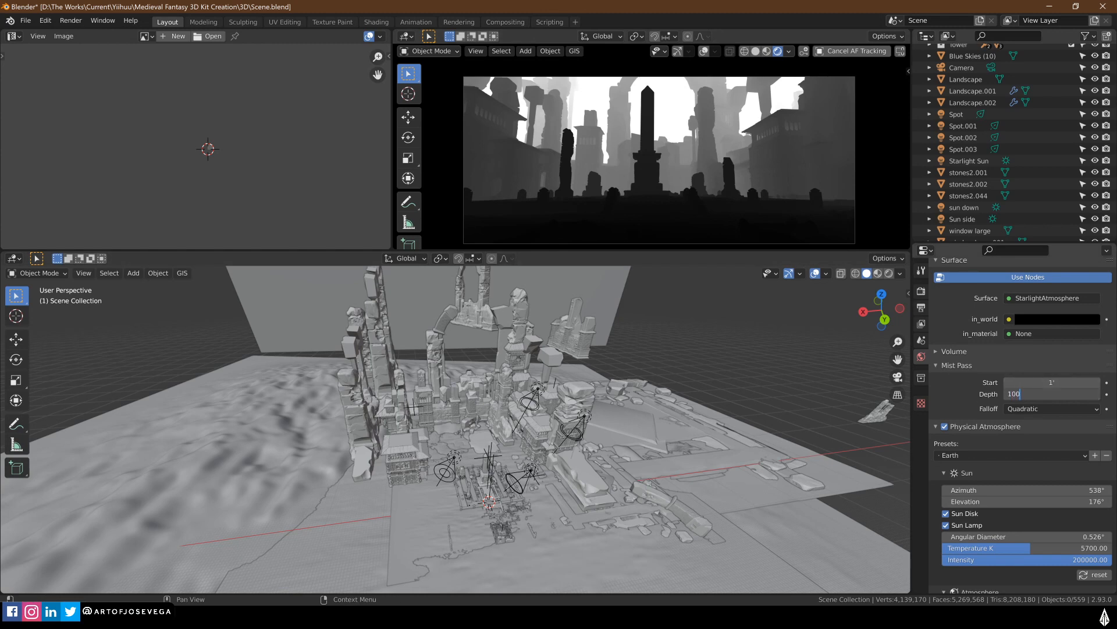
pyautogui.press('Return')
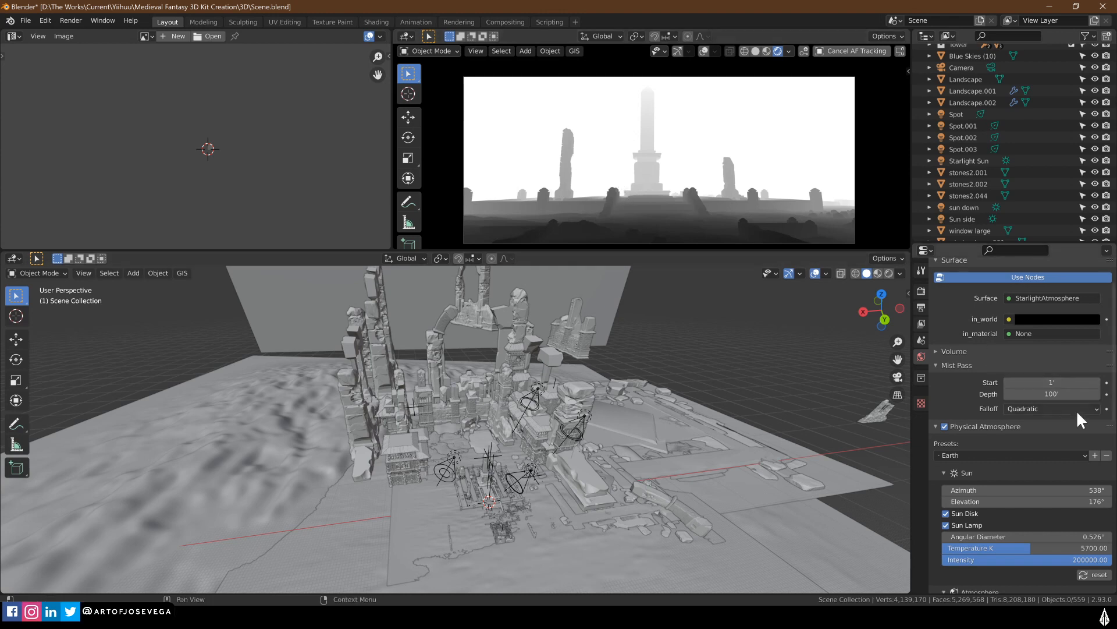
pyautogui.click(1051, 394)
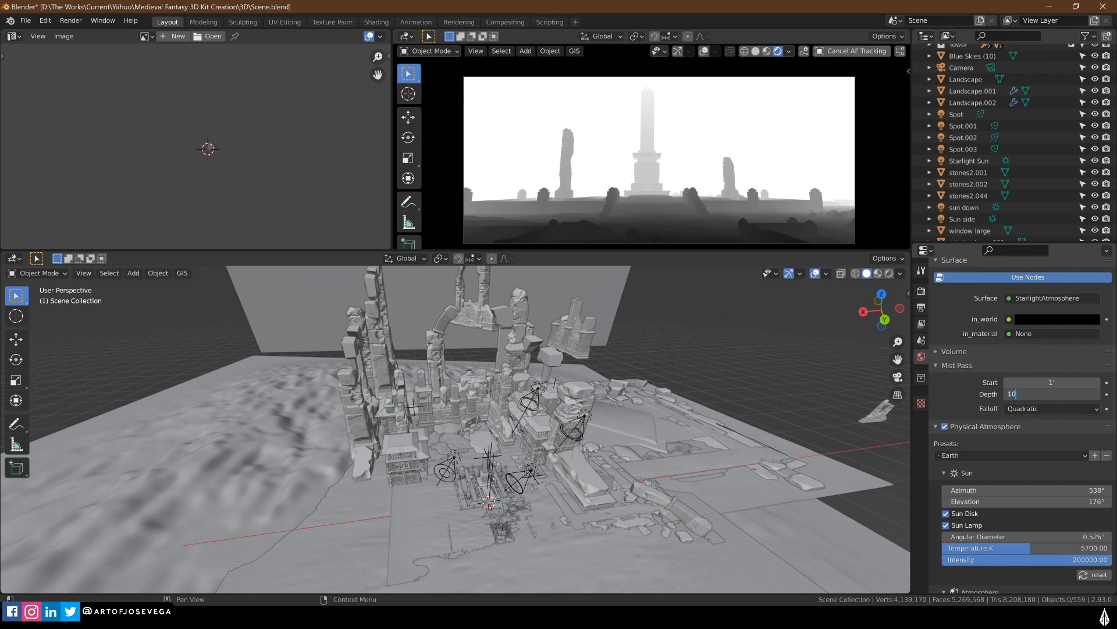
pyautogui.press('Return')
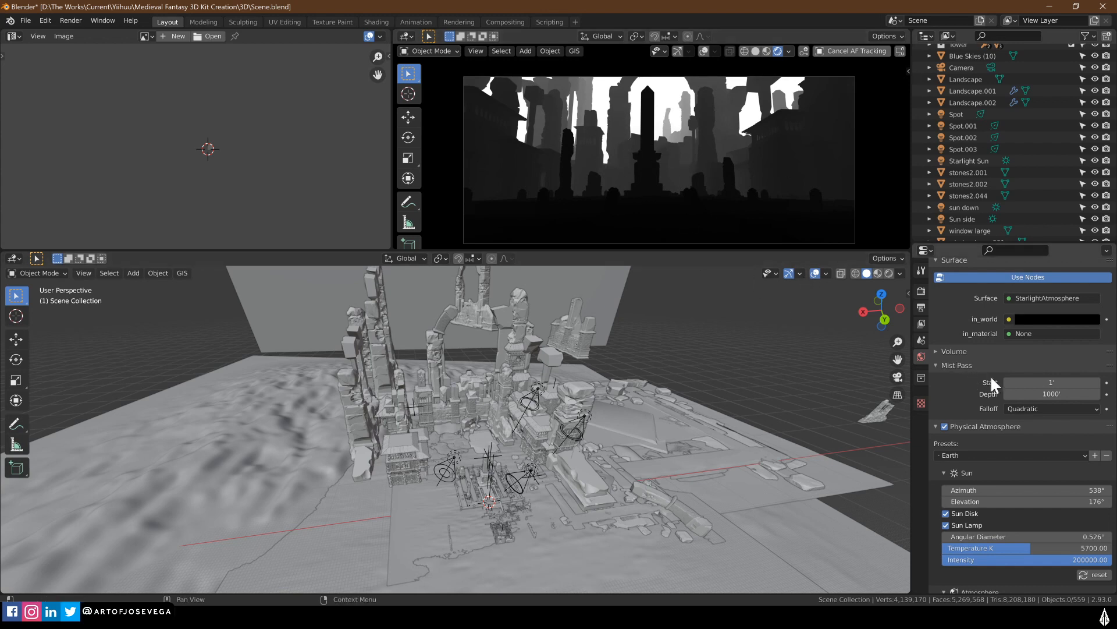
pyautogui.click(1052, 394)
pyautogui.write('650')
pyautogui.press('Return')
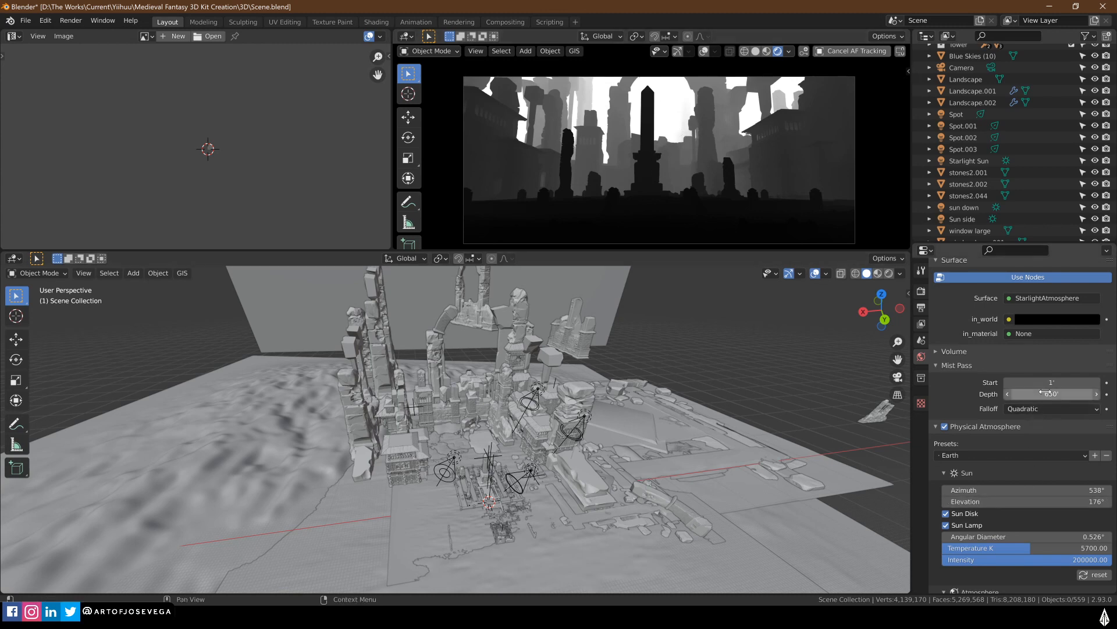
# Adjust the Mist Pass depth by eye, ending at 332 feet
pyautogui.moveTo(1047, 394); pyautogui.dragTo(953, 394)
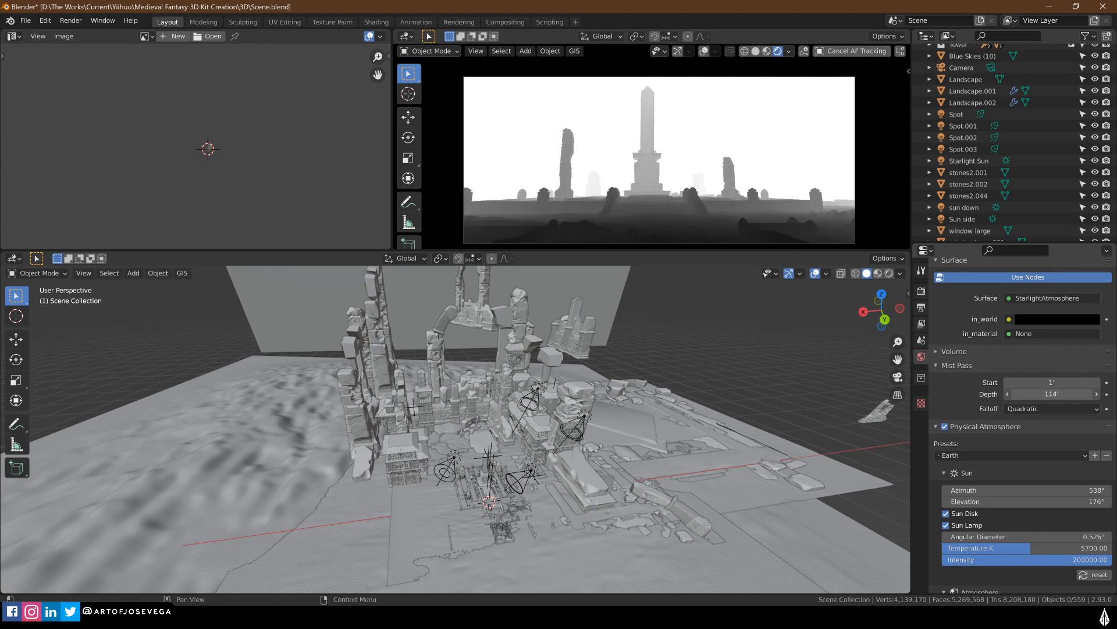
pyautogui.moveTo(951, 394); pyautogui.dragTo(946, 394)
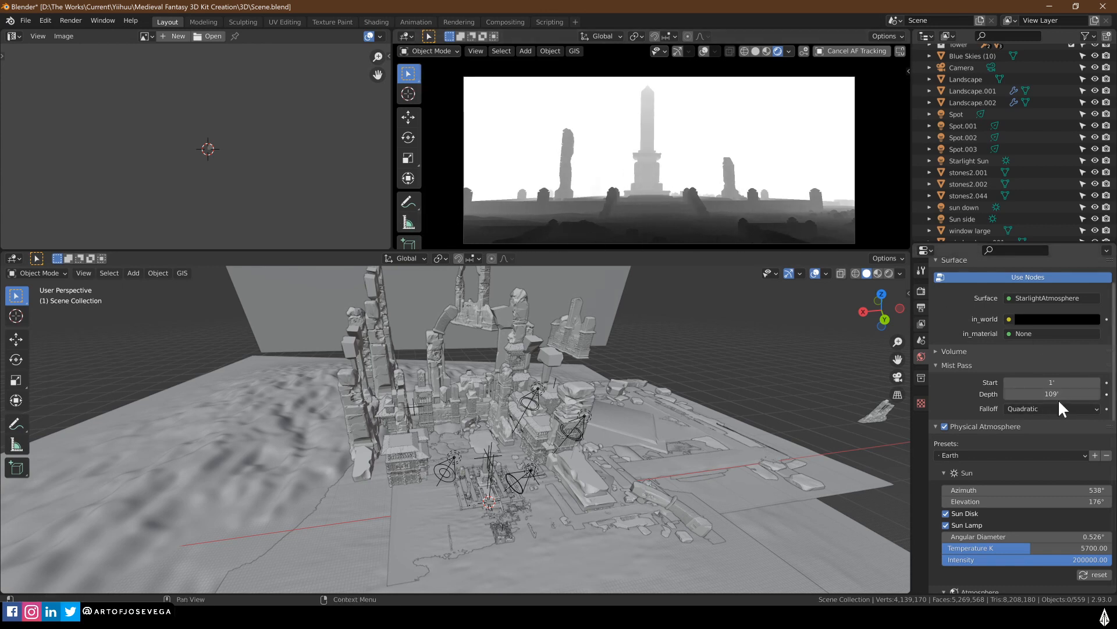
pyautogui.moveTo(1021, 393); pyautogui.dragTo(1061, 393)
# Preview the Diffuse Light and Environment render passes in the rendered viewport
pyautogui.click(789, 51)
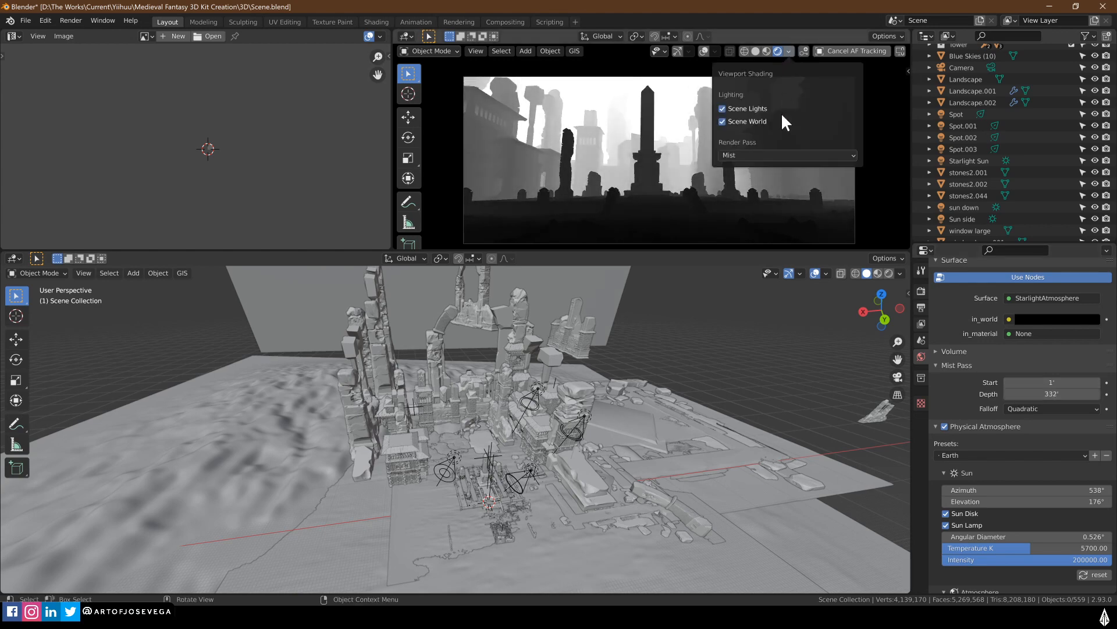
pyautogui.click(745, 155)
pyautogui.click(697, 186)
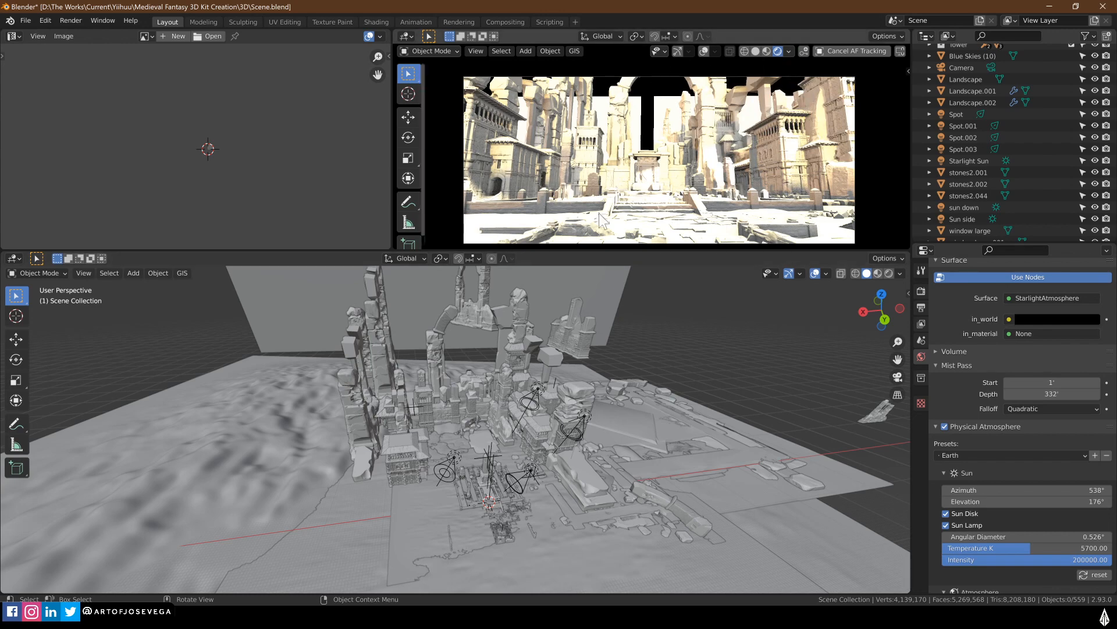
pyautogui.click(789, 51)
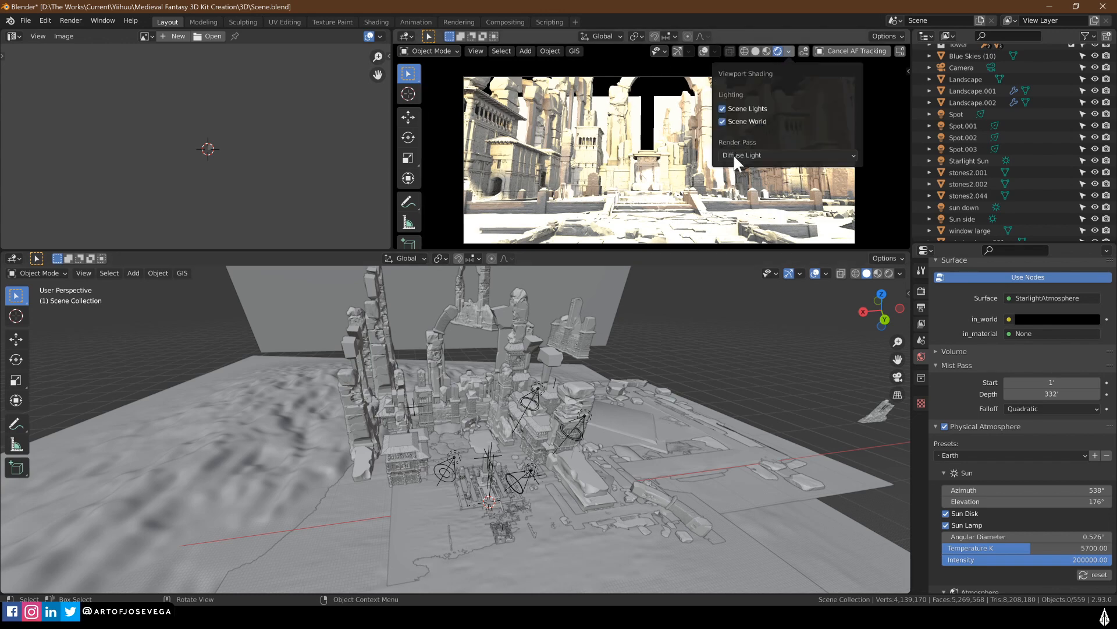
pyautogui.click(734, 155)
pyautogui.click(600, 215)
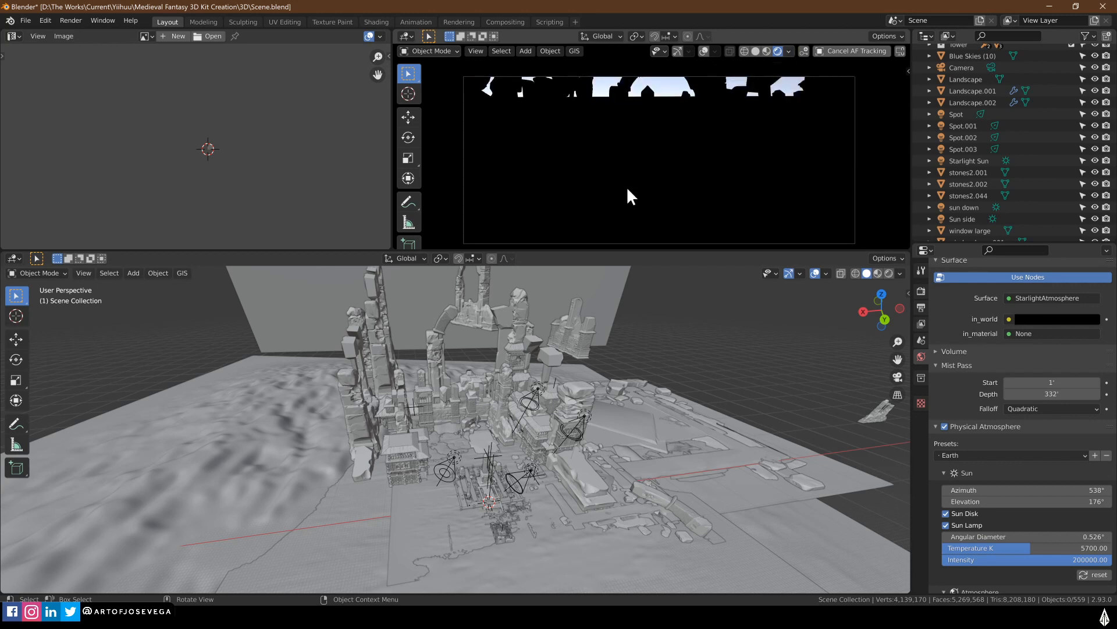
# Preview the Ambient Occlusion and Shadow render passes in the rendered viewport
pyautogui.click(789, 51)
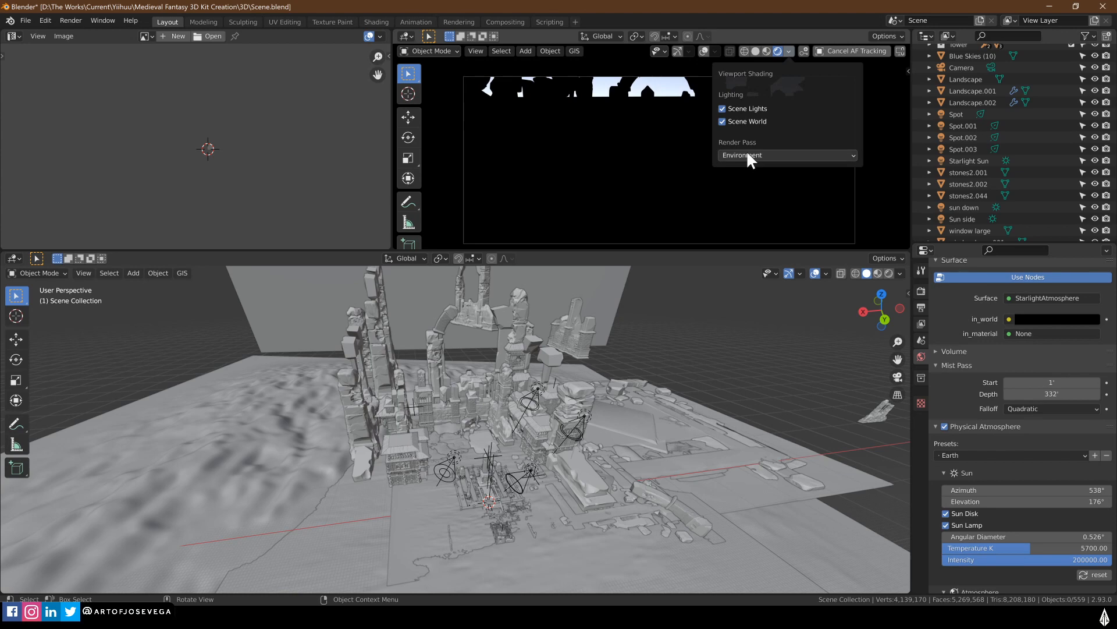
pyautogui.click(746, 155)
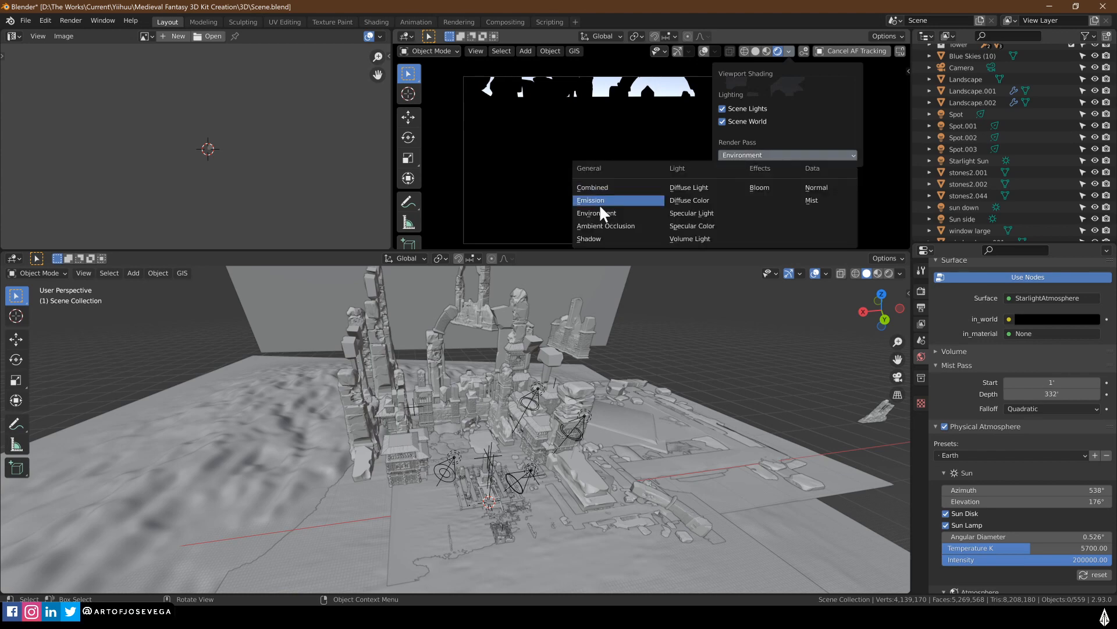
pyautogui.click(604, 226)
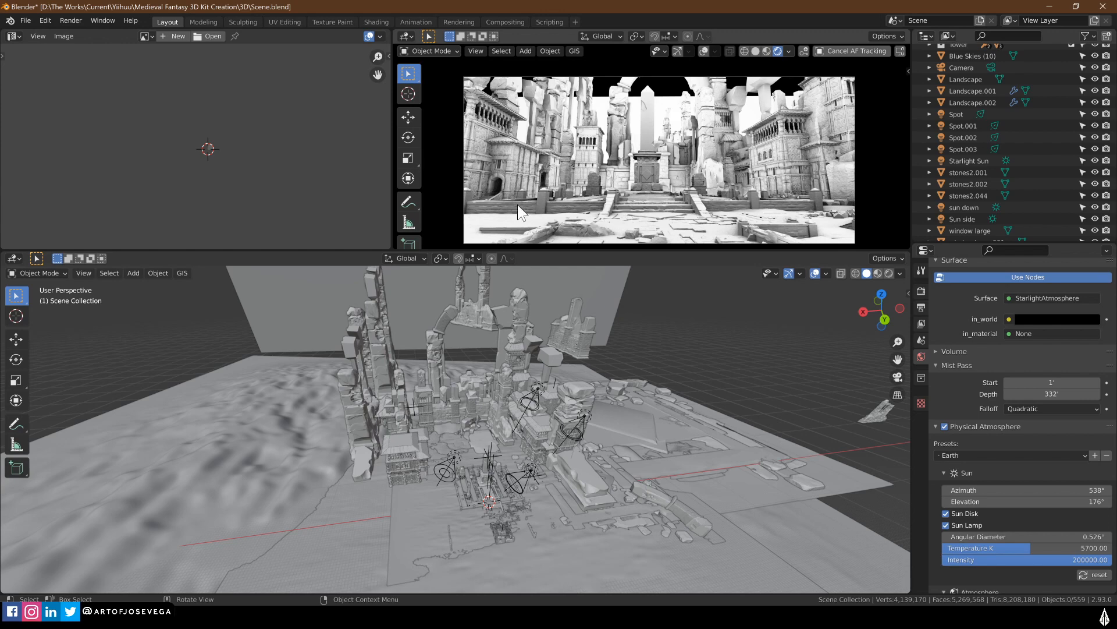
pyautogui.click(789, 51)
pyautogui.click(763, 155)
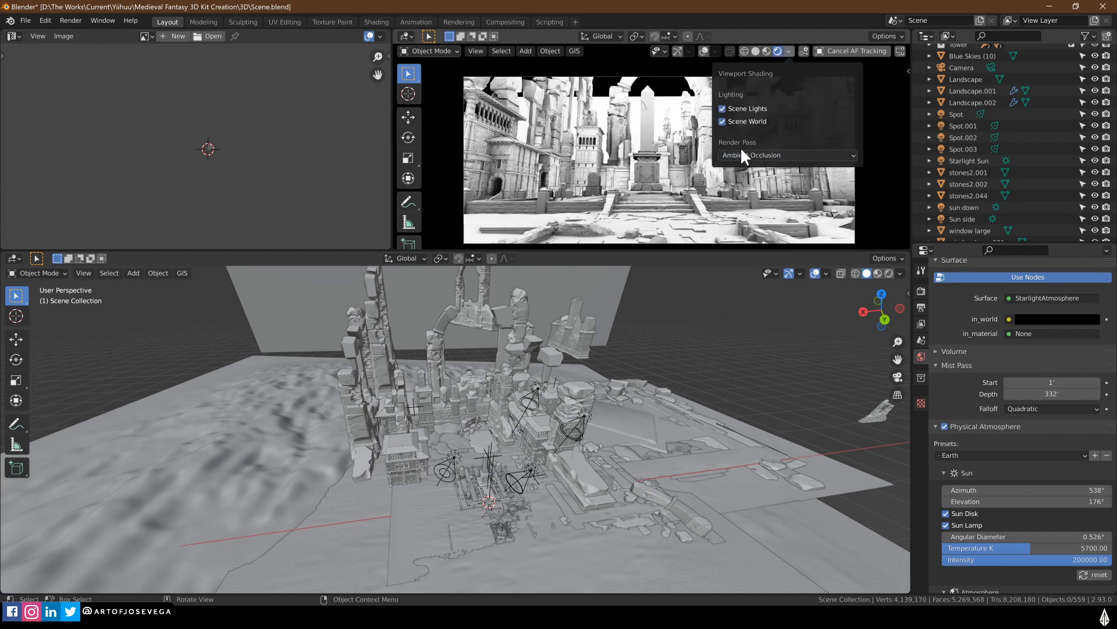
pyautogui.click(743, 154)
pyautogui.click(583, 238)
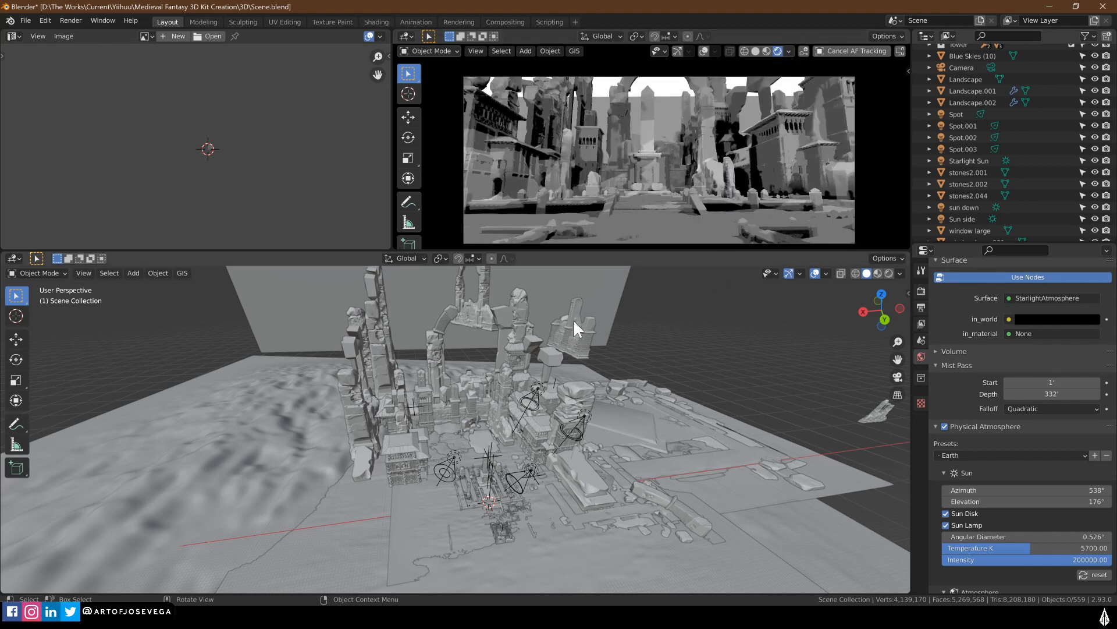
# Inspect the spot lights placed around the ruins by selecting them one after another
pyautogui.scroll(-6, 658, 326)
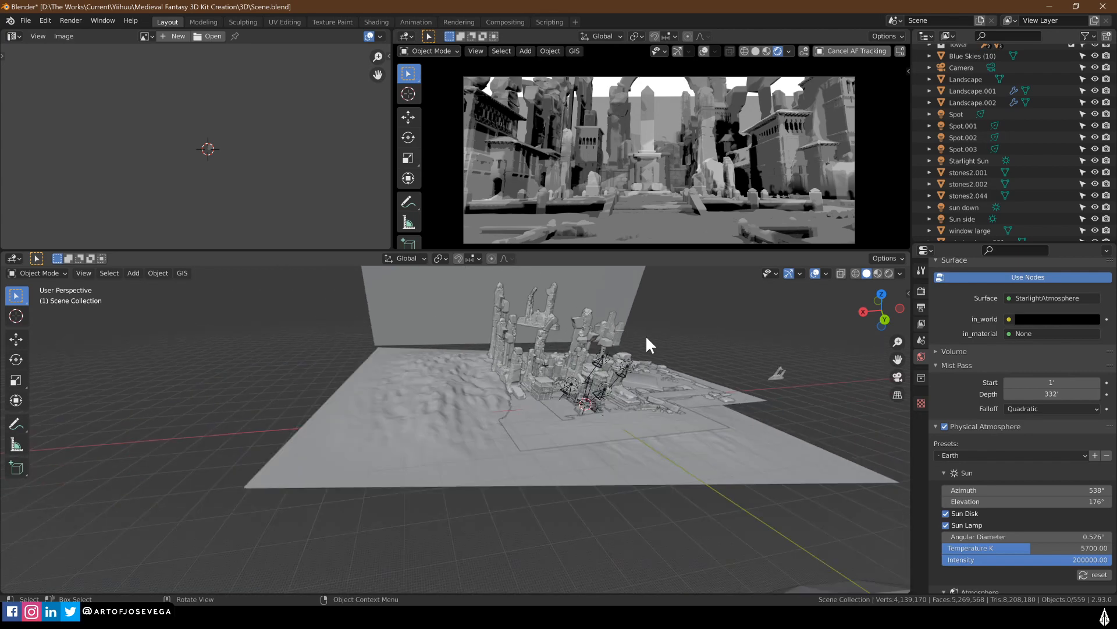
pyautogui.moveTo(645, 334); pyautogui.dragTo(547, 372, button='middle')
pyautogui.scroll(7, 624, 396)
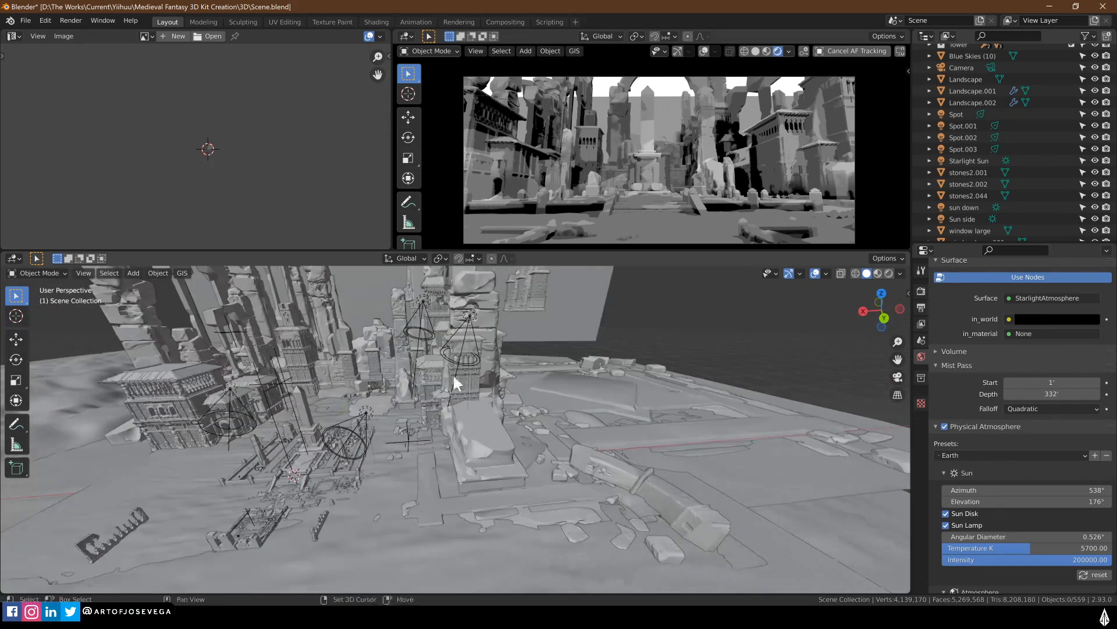
pyautogui.moveTo(454, 381)
pyautogui.keyDown('shift'); pyautogui.mouseDown(button='middle')
pyautogui.moveTo(609, 398)
pyautogui.moveTo(651, 440)
pyautogui.moveTo(589, 403)
pyautogui.moveTo(458, 373)
pyautogui.mouseUp(button='middle'); pyautogui.keyUp('shift')
pyautogui.click(602, 369)
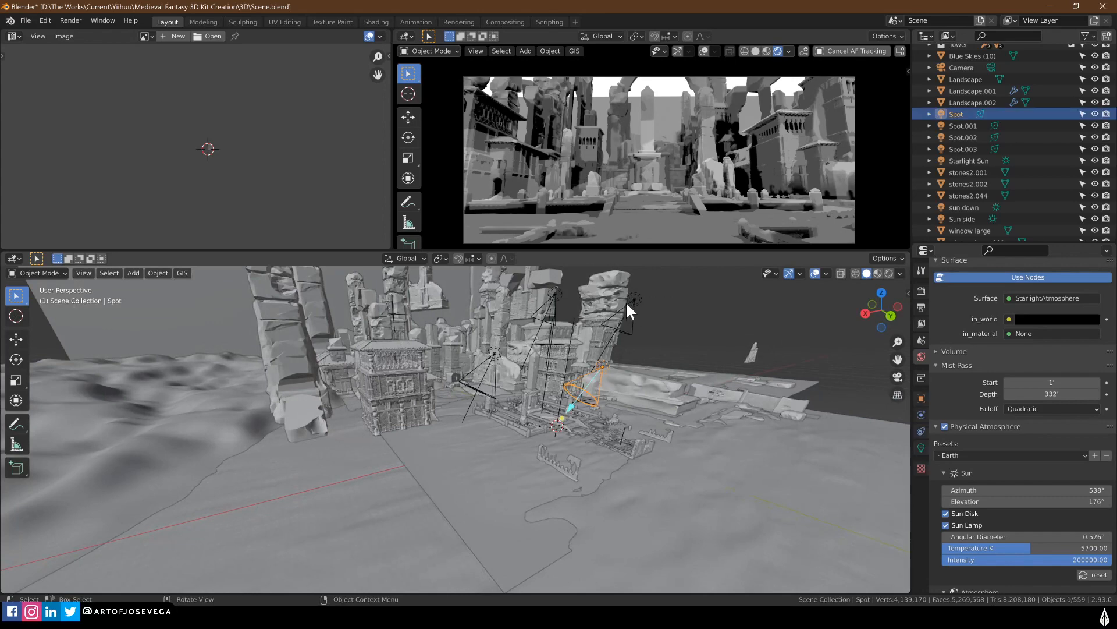
pyautogui.click(627, 301)
pyautogui.click(553, 291)
pyautogui.click(493, 351)
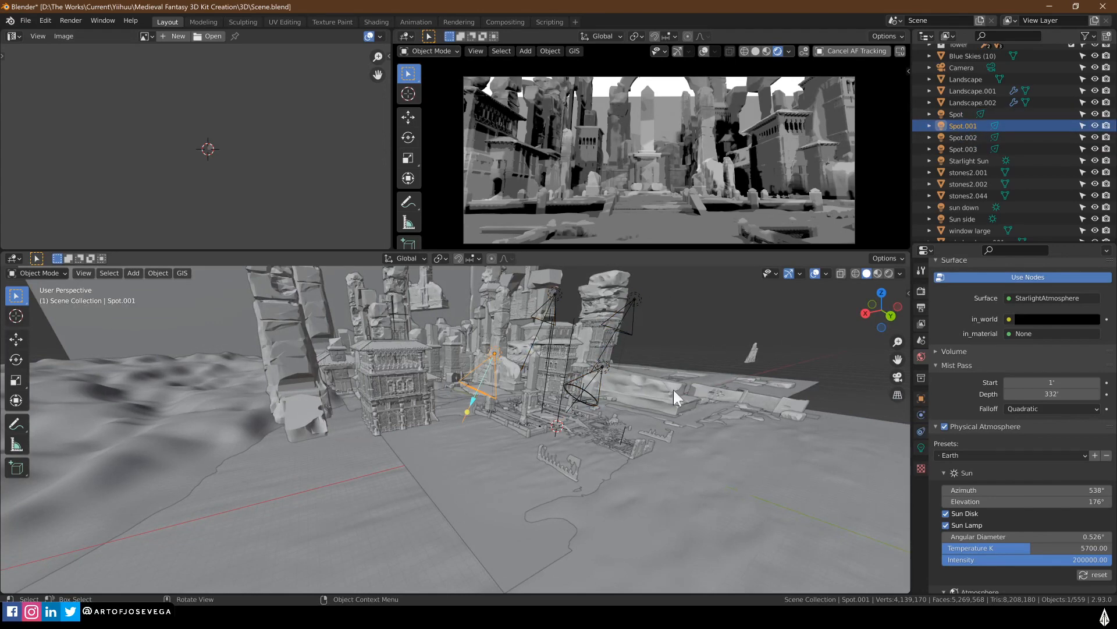
# Locate and select the three sun lights Starlight Sun, sun down and Sun side, and clear the selection
pyautogui.scroll(-9, 620, 400)
pyautogui.moveTo(673, 388); pyautogui.dragTo(440, 365, button='middle')
pyautogui.scroll(-4, 504, 424)
pyautogui.scroll(4, 423, 389)
pyautogui.scroll(1, 440, 365)
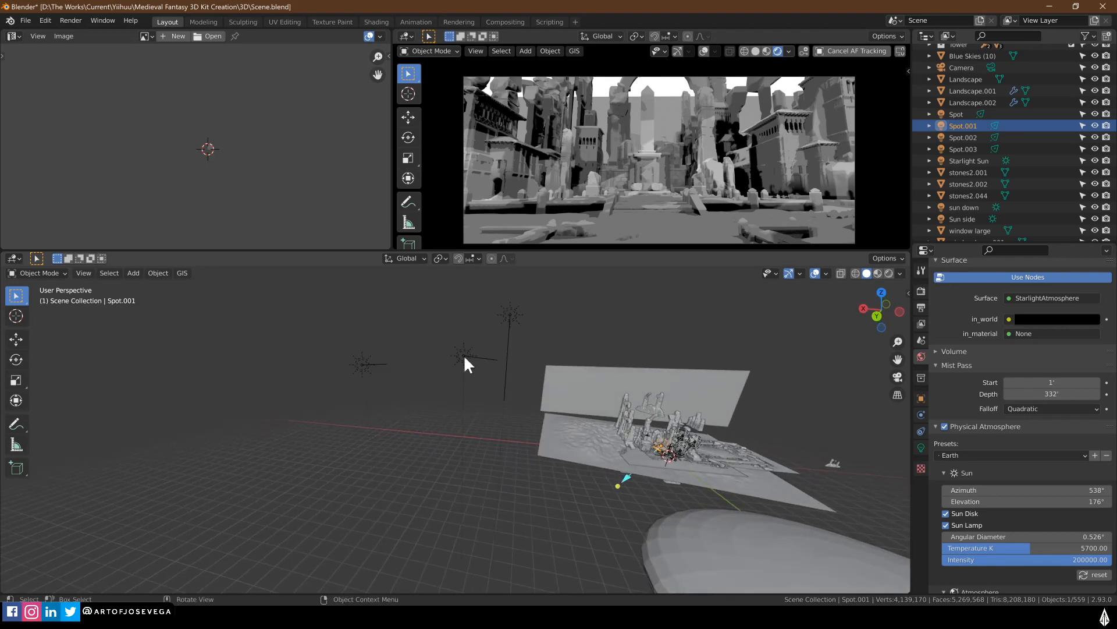
pyautogui.click(464, 355)
pyautogui.moveTo(357, 300); pyautogui.dragTo(514, 399)
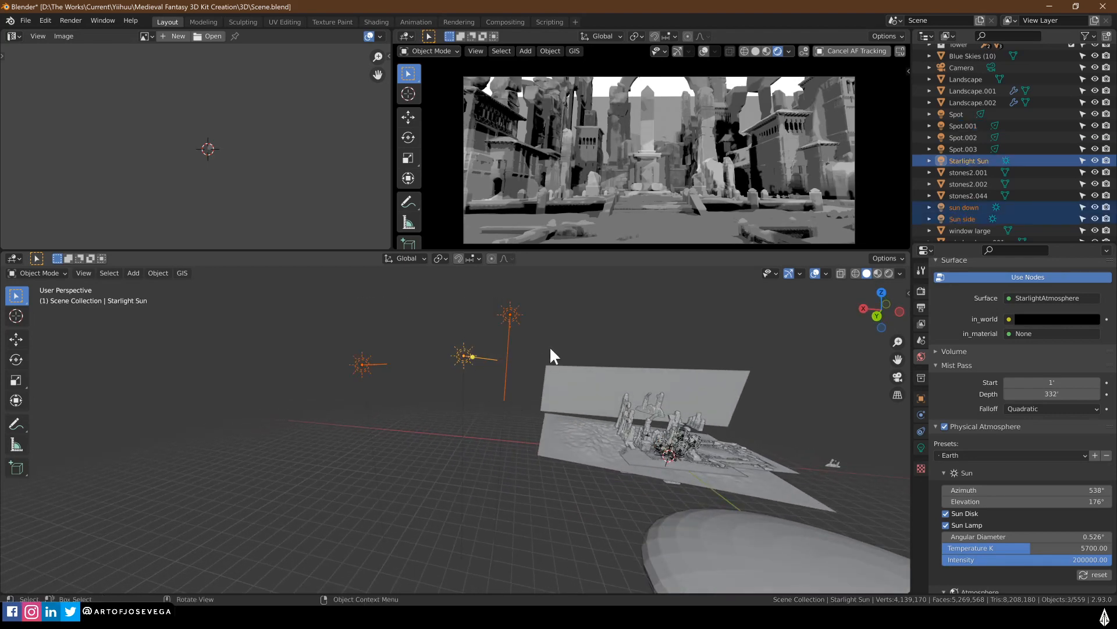
pyautogui.click(640, 334)
pyautogui.moveTo(640, 354); pyautogui.dragTo(669, 326, button='middle')
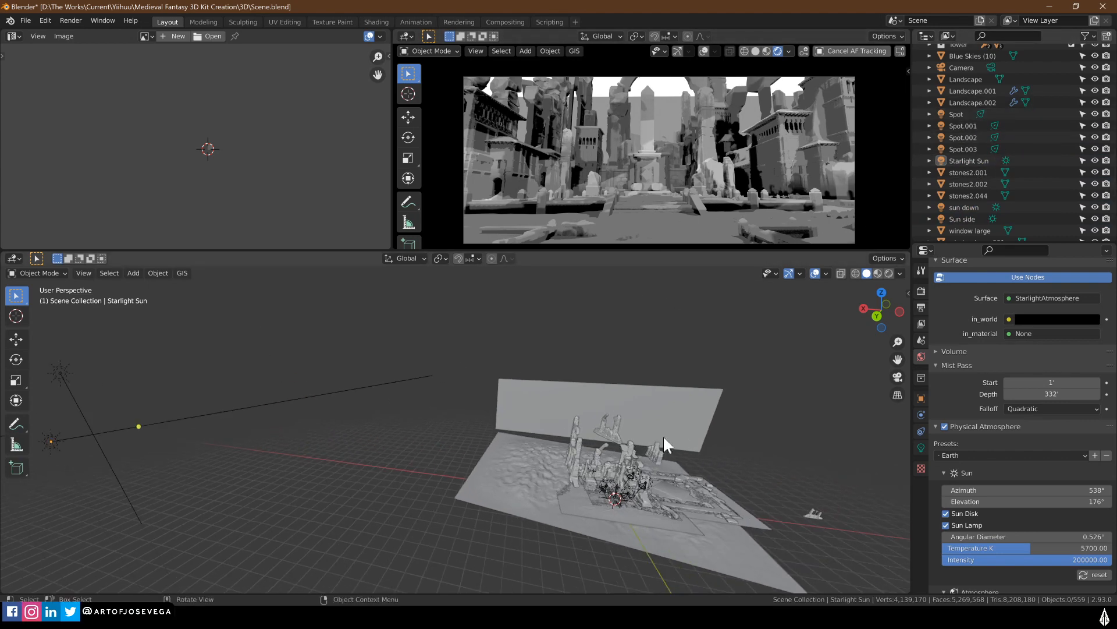
pyautogui.moveTo(646, 469); pyautogui.dragTo(598, 493, button='middle')
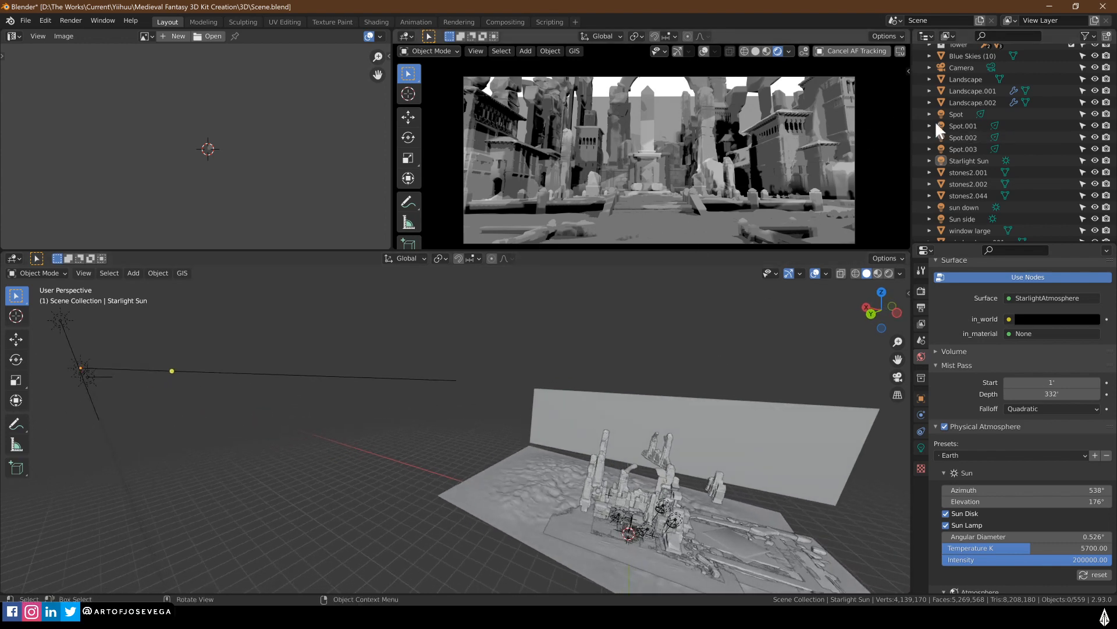
# Hide the four spot lights, sun down and Sun side in the viewport to isolate the Starlight Sun's shadows
pyautogui.moveTo(1096, 114); pyautogui.dragTo(1096, 196)
pyautogui.scroll(-2, 1043, 212)
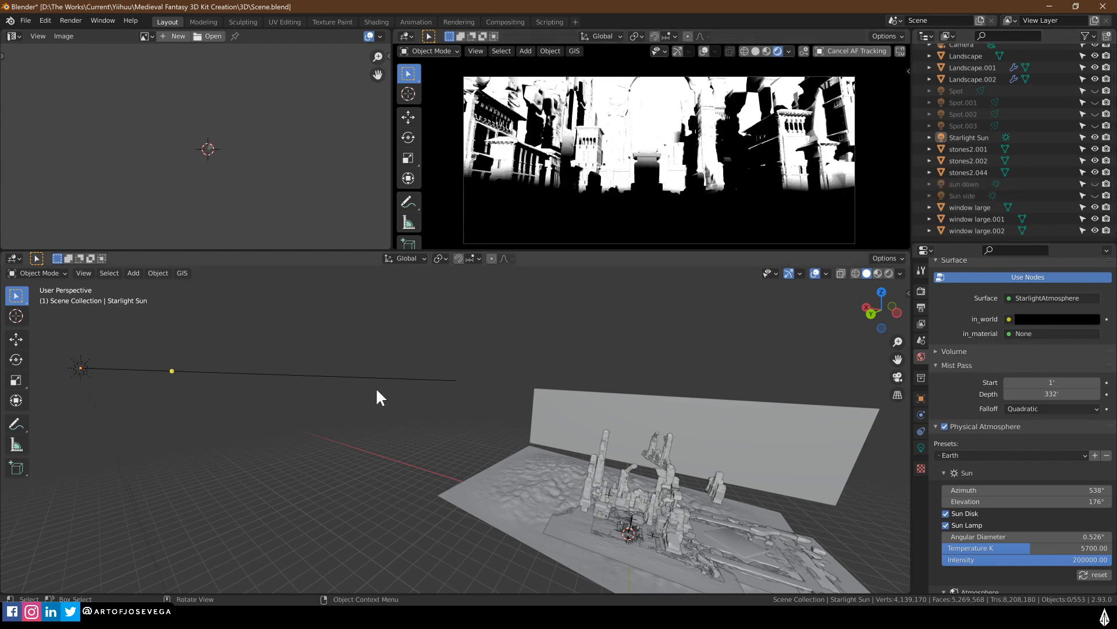
pyautogui.scroll(-5, 380, 381)
pyautogui.scroll(5, 384, 394)
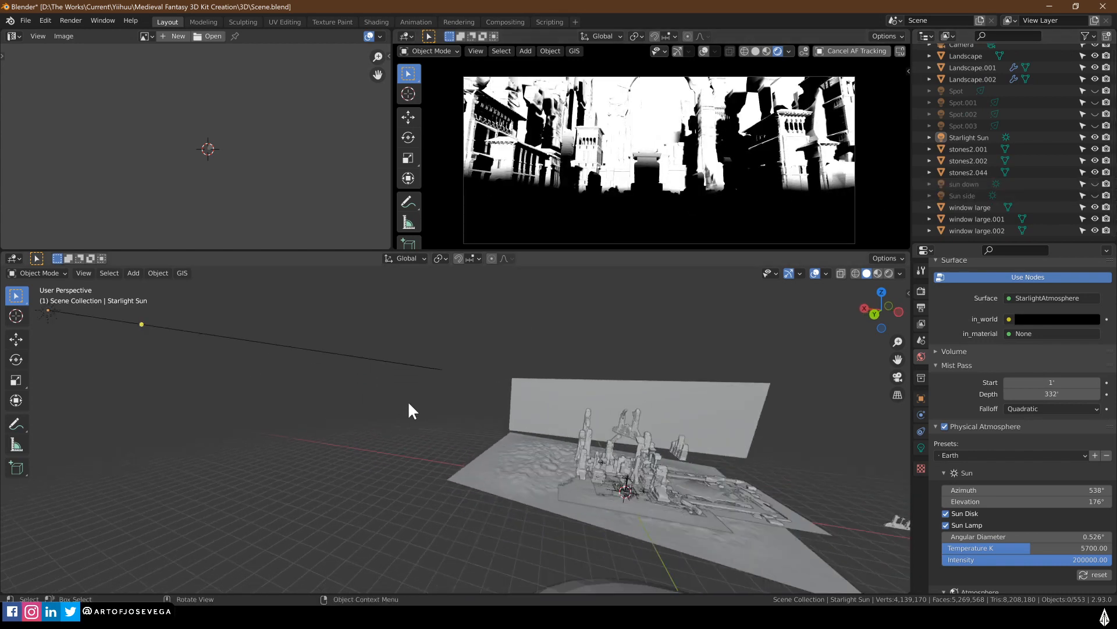
pyautogui.moveTo(407, 400); pyautogui.dragTo(301, 380, button='middle')
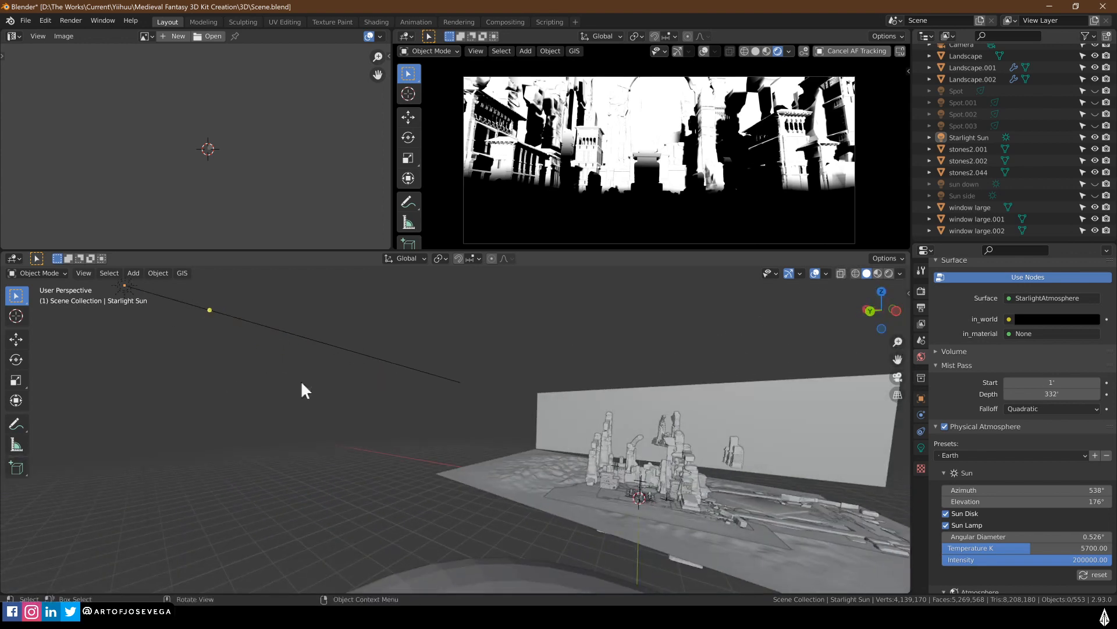
# Select the Starlight Sun and rotate it about 89.4° around Z in the top view
pyautogui.moveTo(379, 338); pyautogui.dragTo(345, 378)
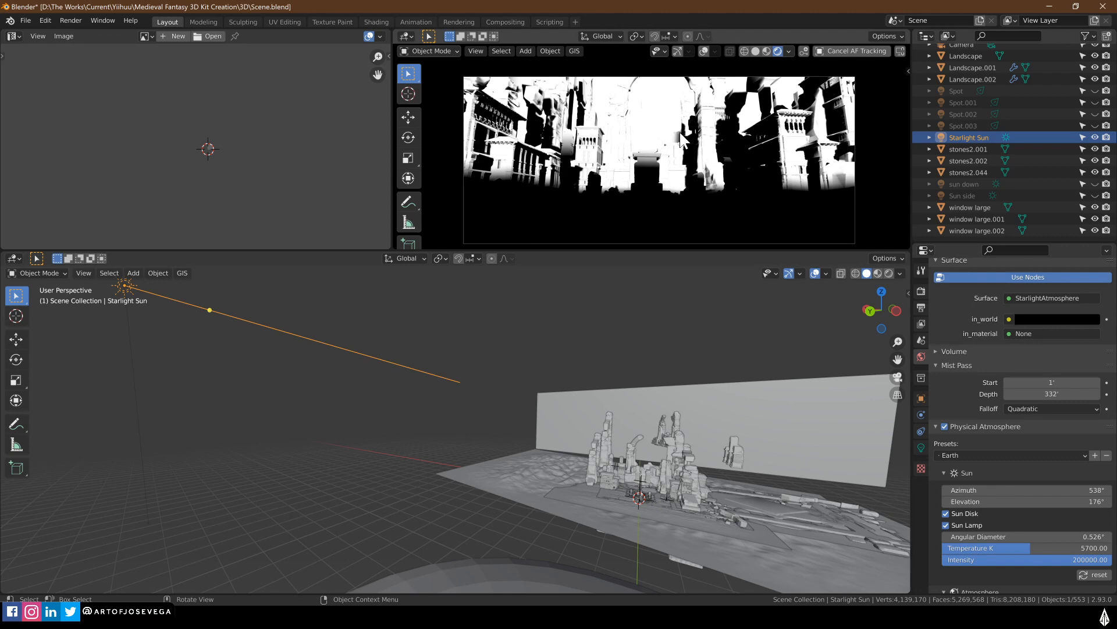
pyautogui.scroll(-5, 424, 387)
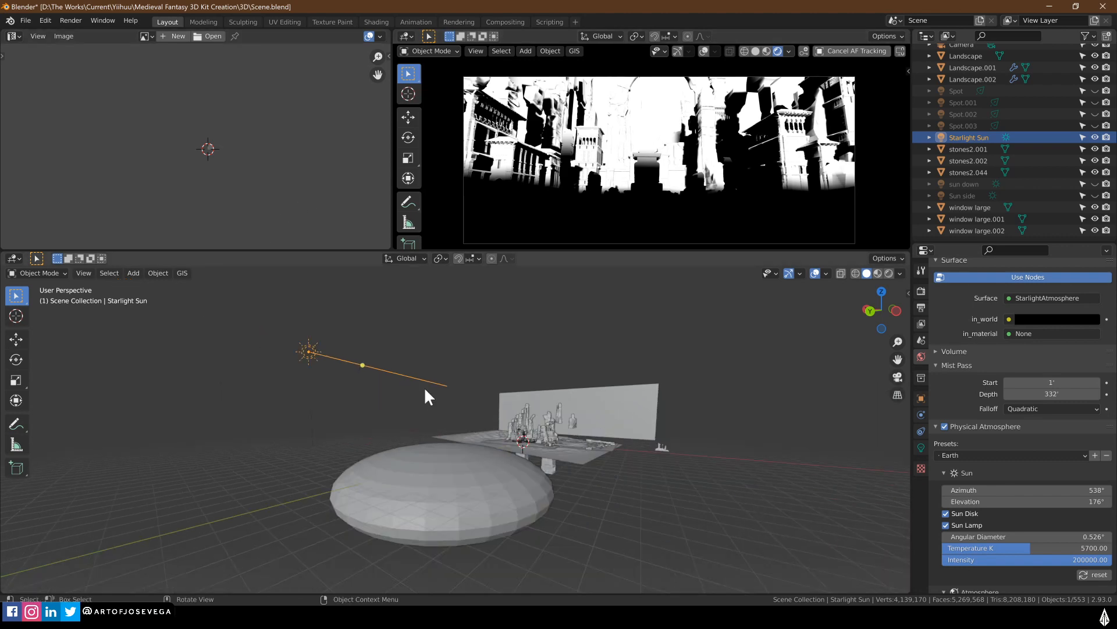
pyautogui.moveTo(424, 387); pyautogui.dragTo(489, 466, button='middle')
pyautogui.click(882, 308)
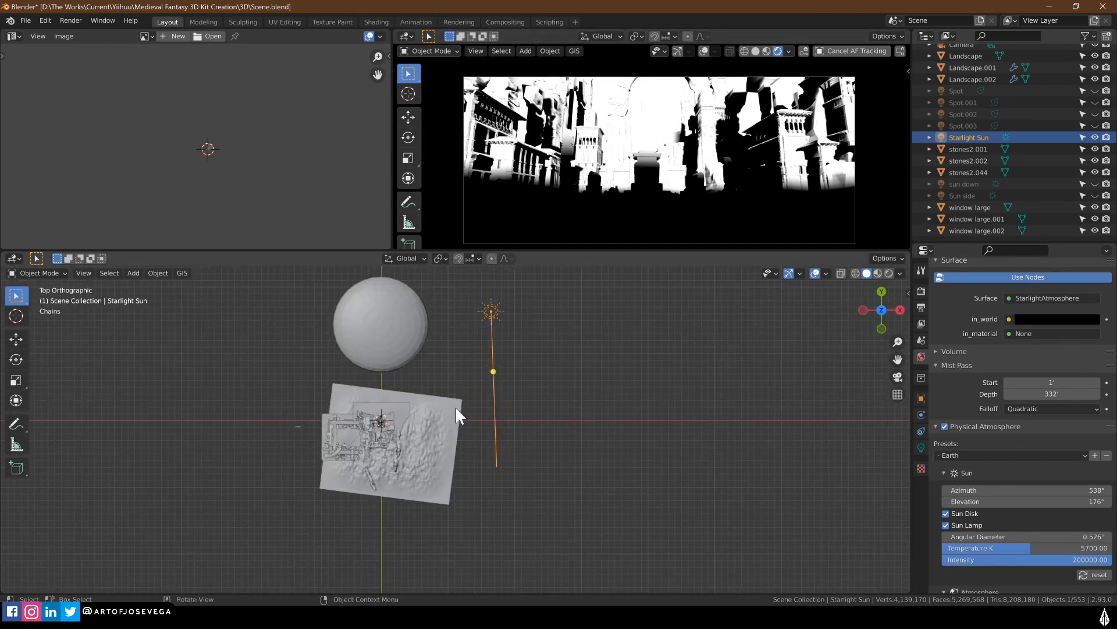
pyautogui.press('r')
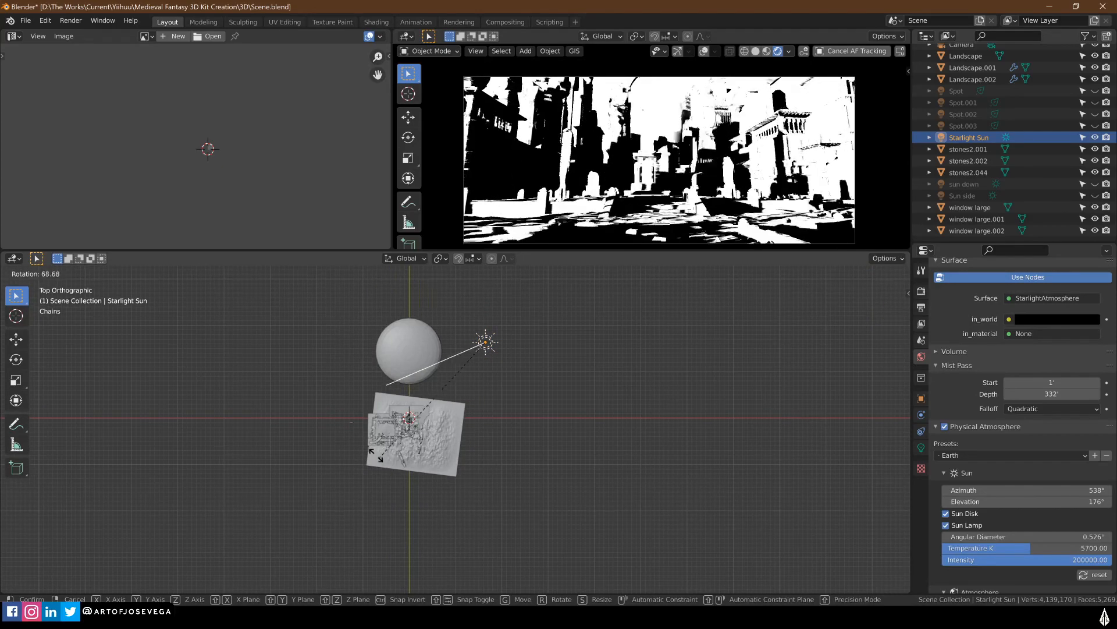
pyautogui.click(358, 406)
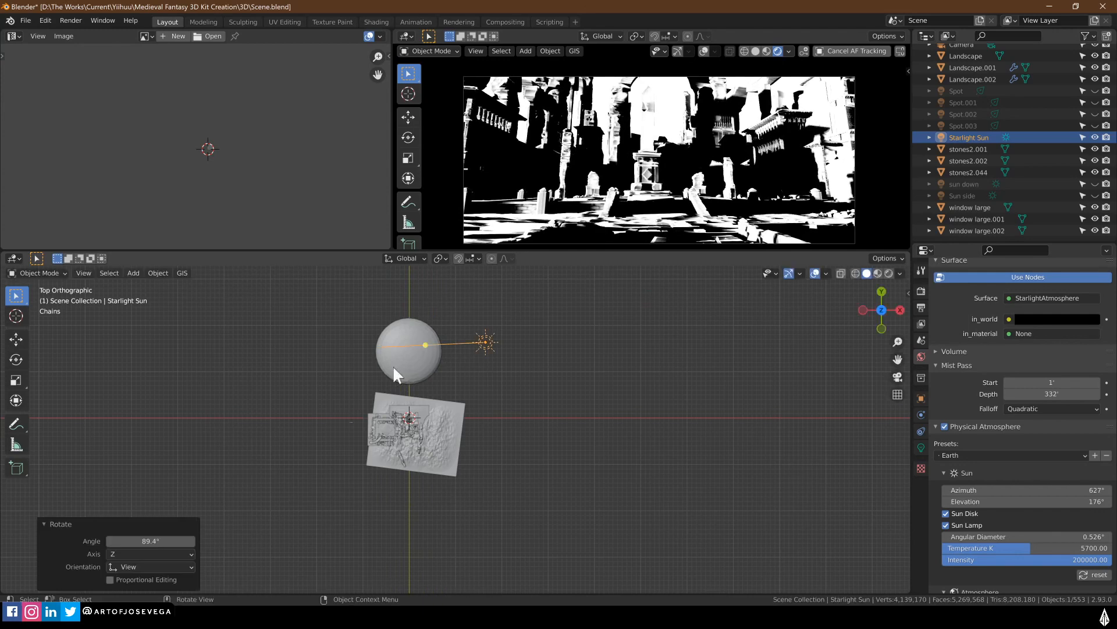
# Rotate the Starlight Sun slightly in the camera view and about -144° around Z in the top view
pyautogui.press('r')
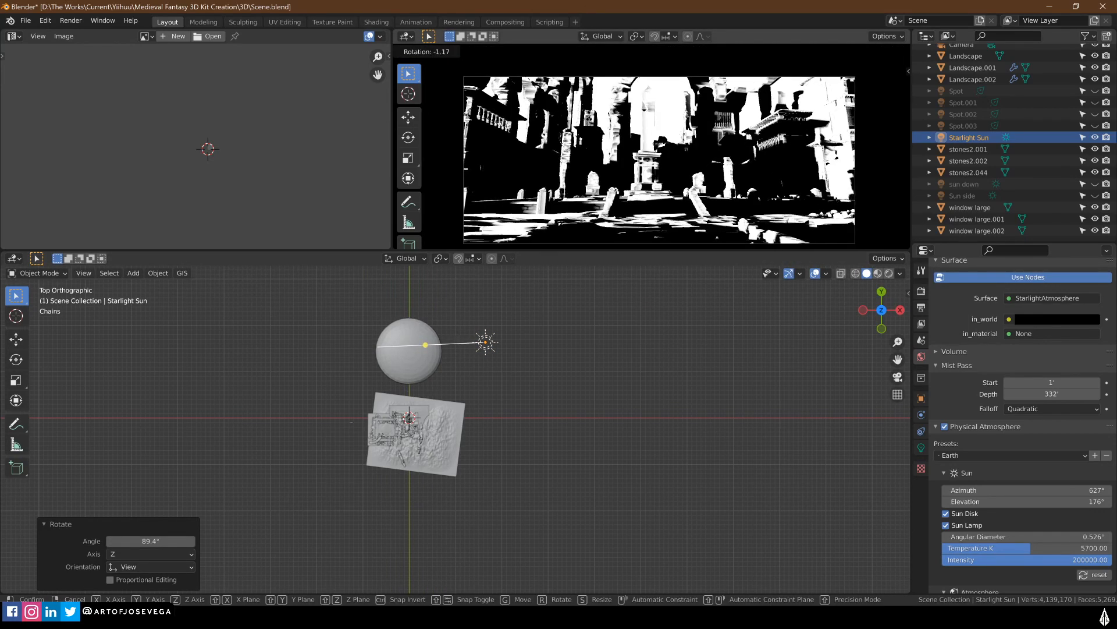
pyautogui.click(594, 160)
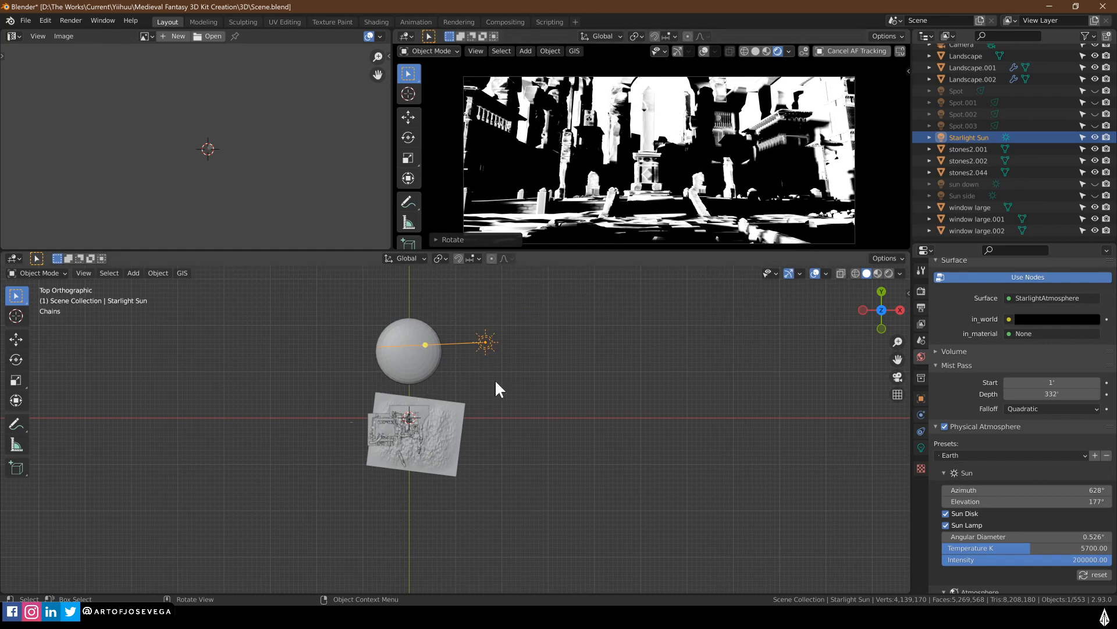
pyautogui.press('r')
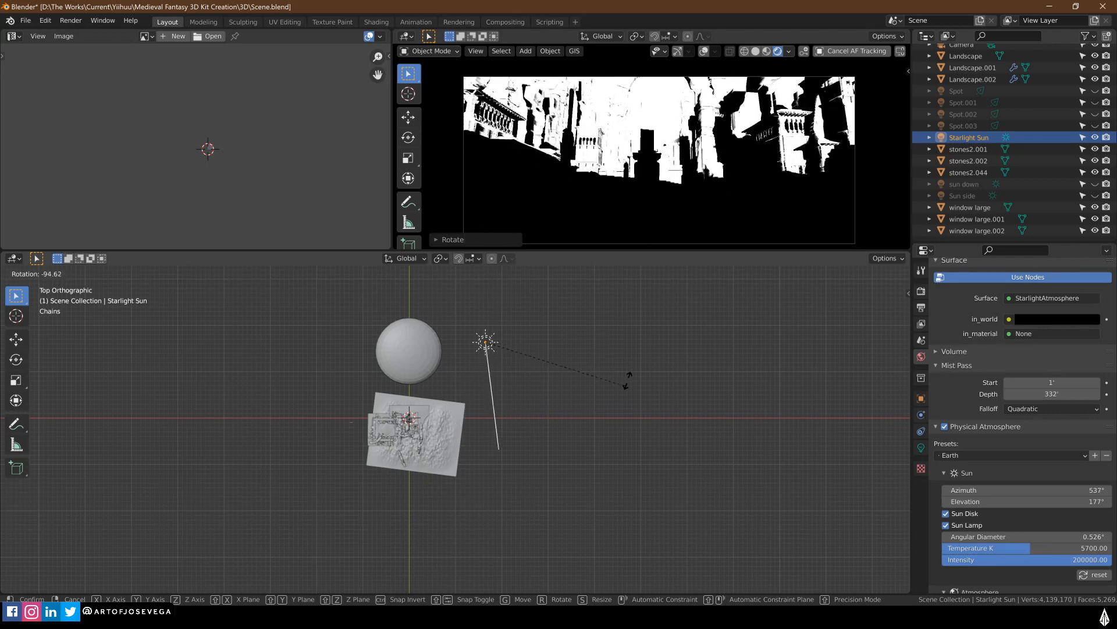
pyautogui.click(635, 573)
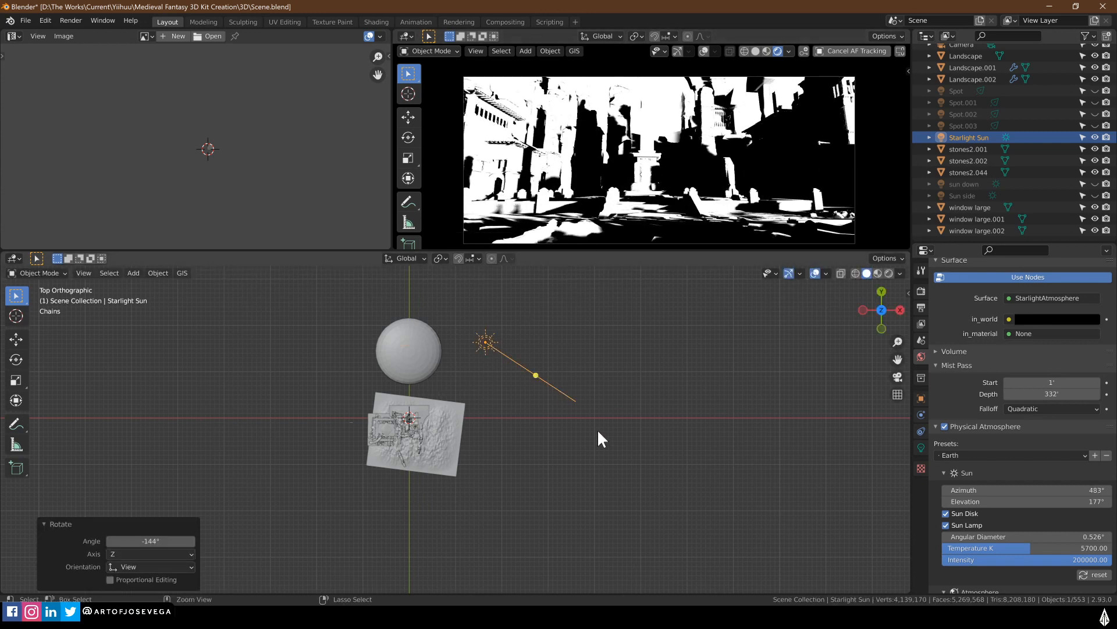
# Undo the Starlight Sun's rotations and deselect it
pyautogui.hotkey('ctrl', 'z')
pyautogui.hotkey('ctrl', 'z')
pyautogui.click(623, 375)
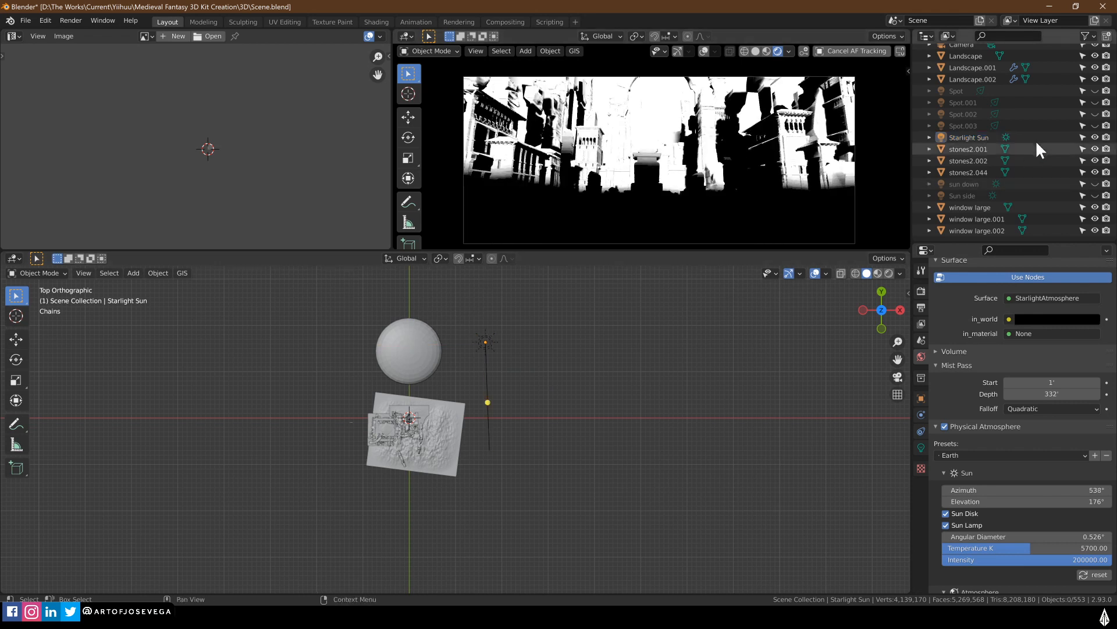
# Unhide the four spot lights, sun down and Sun side in the viewport
pyautogui.click(1094, 126)
pyautogui.click(1095, 114)
pyautogui.click(1095, 102)
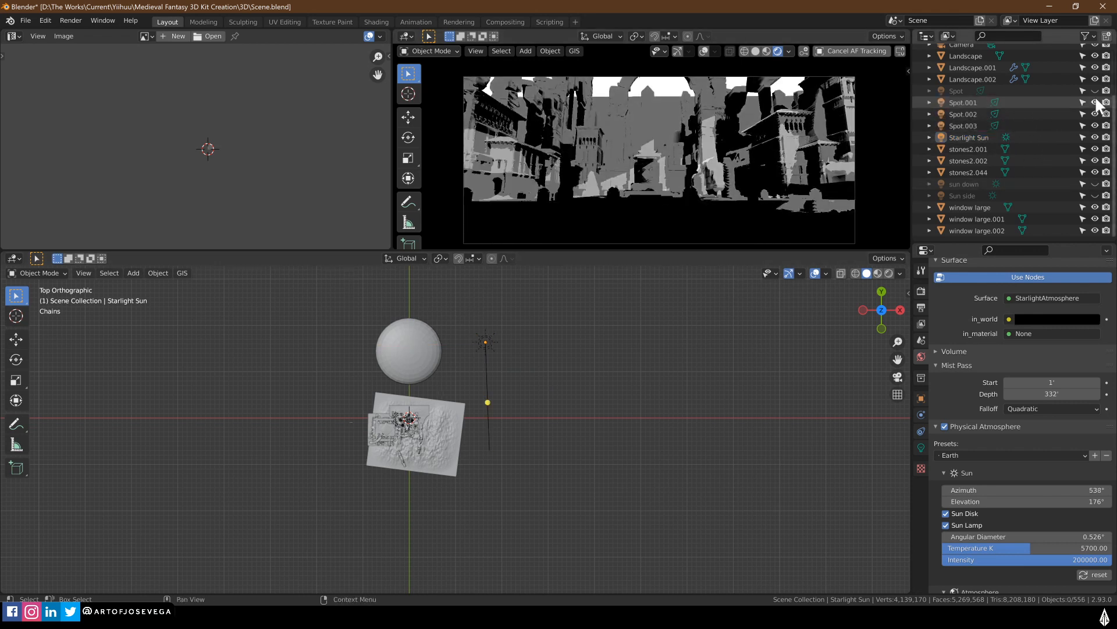
pyautogui.click(1095, 91)
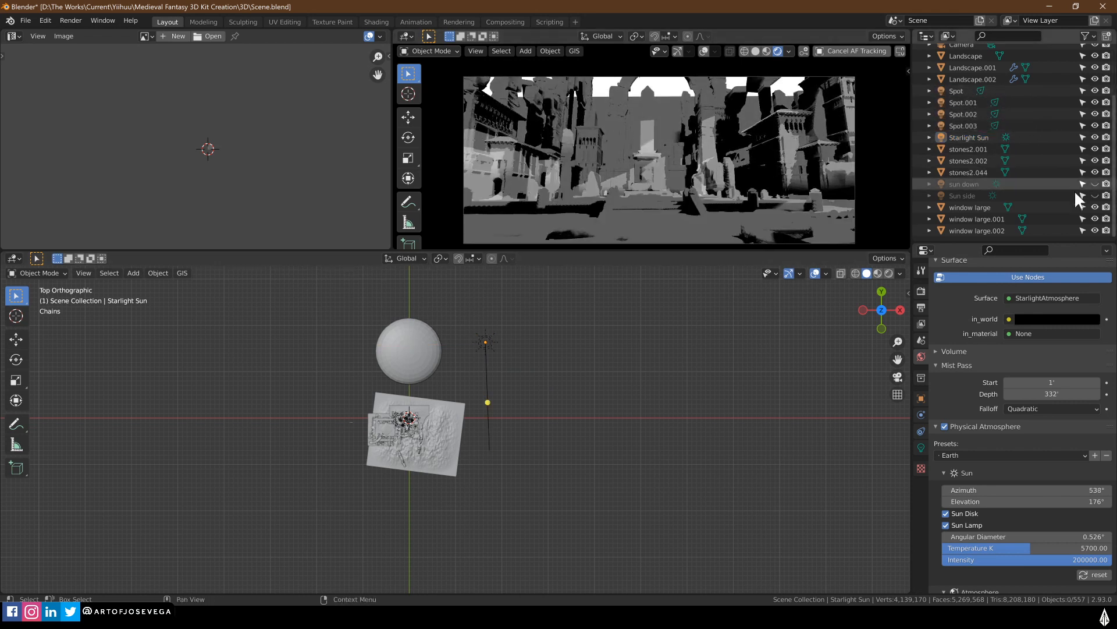
pyautogui.click(1095, 184)
pyautogui.click(1094, 196)
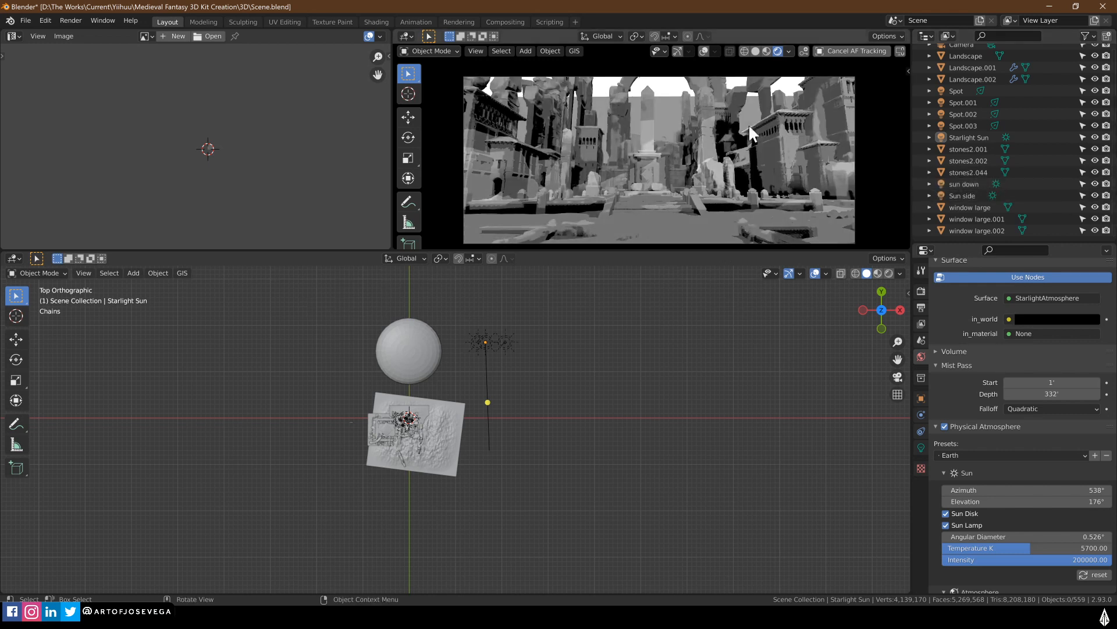
# Switch the rendered viewport from the Shadow pass back to the Combined render pass
pyautogui.click(789, 51)
pyautogui.click(789, 49)
pyautogui.click(753, 154)
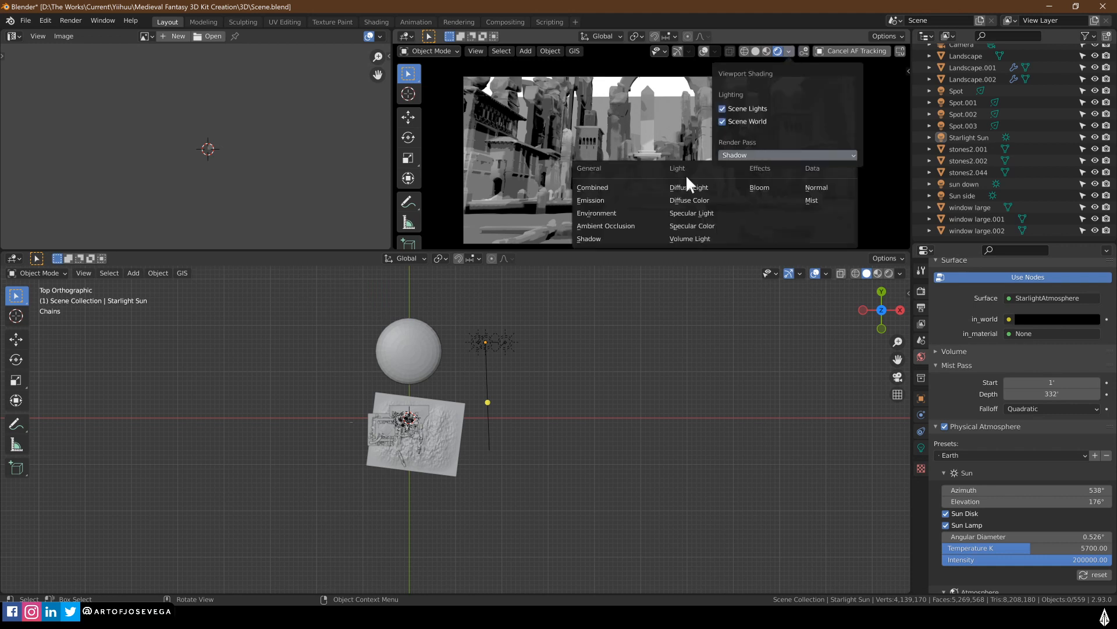
pyautogui.click(614, 187)
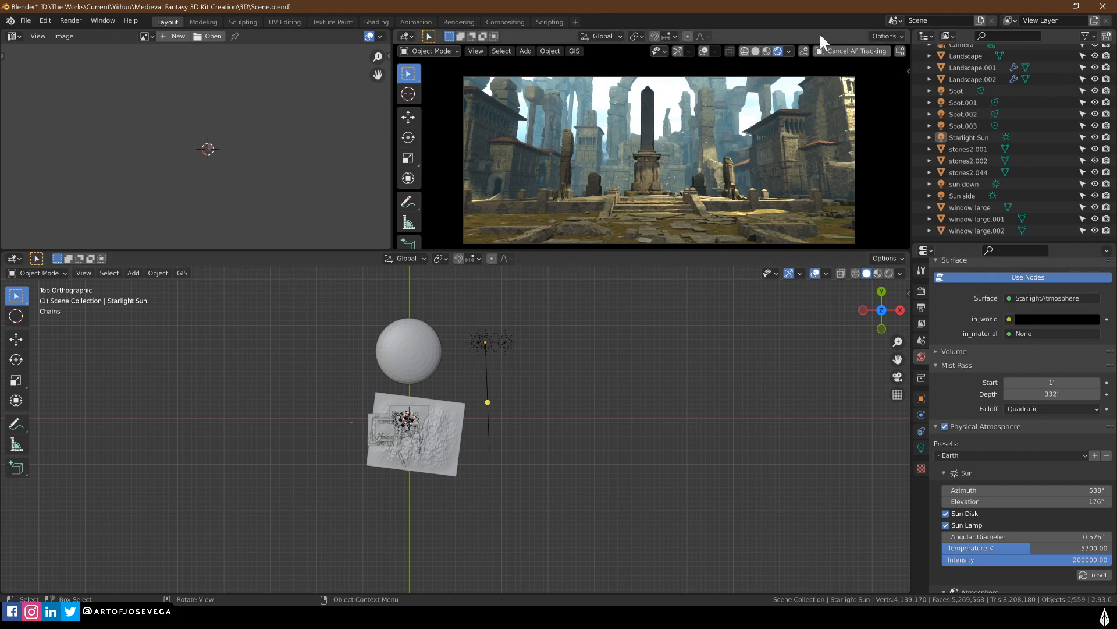
# Review the view layer's enabled passes, the render settings, and the output resolution and file format
pyautogui.click(922, 324)
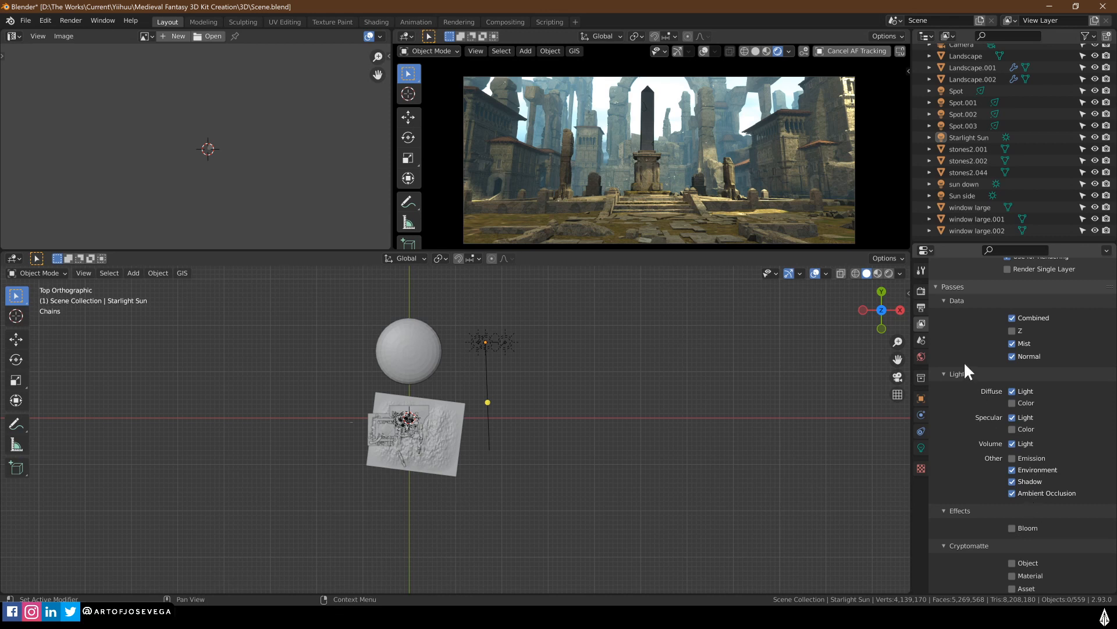
pyautogui.click(920, 290)
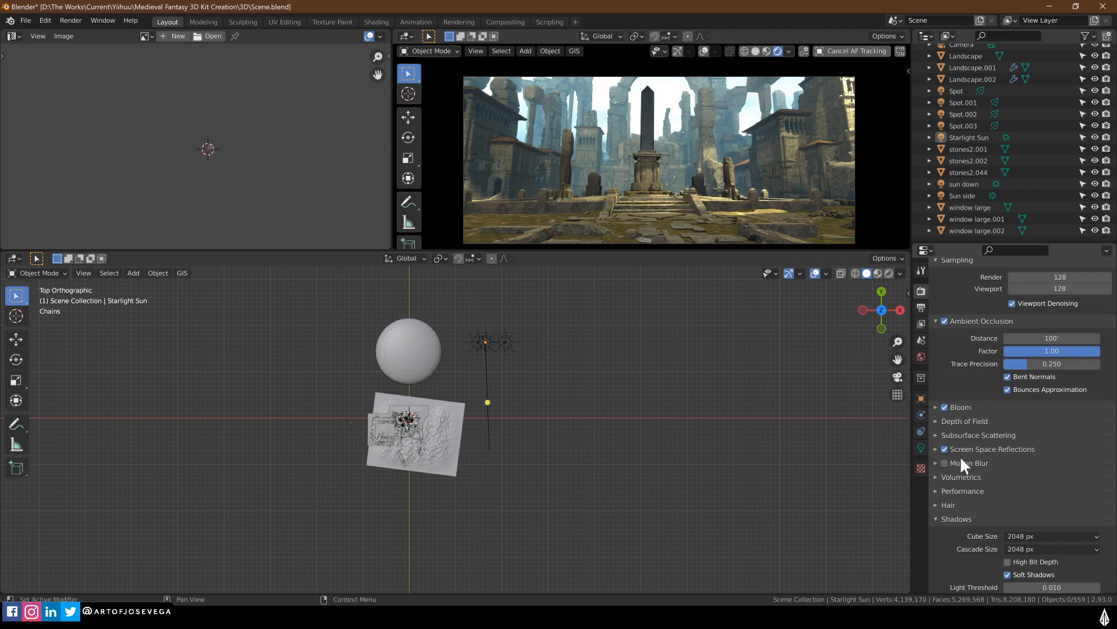
pyautogui.click(921, 307)
pyautogui.scroll(2, 973, 343)
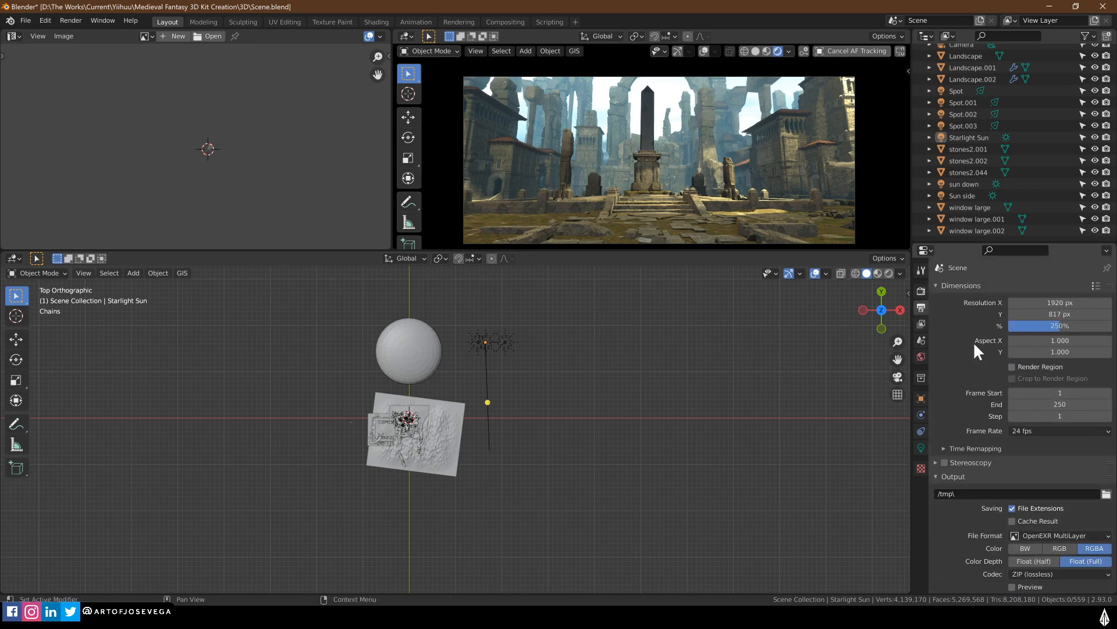
pyautogui.scroll(-3, 969, 344)
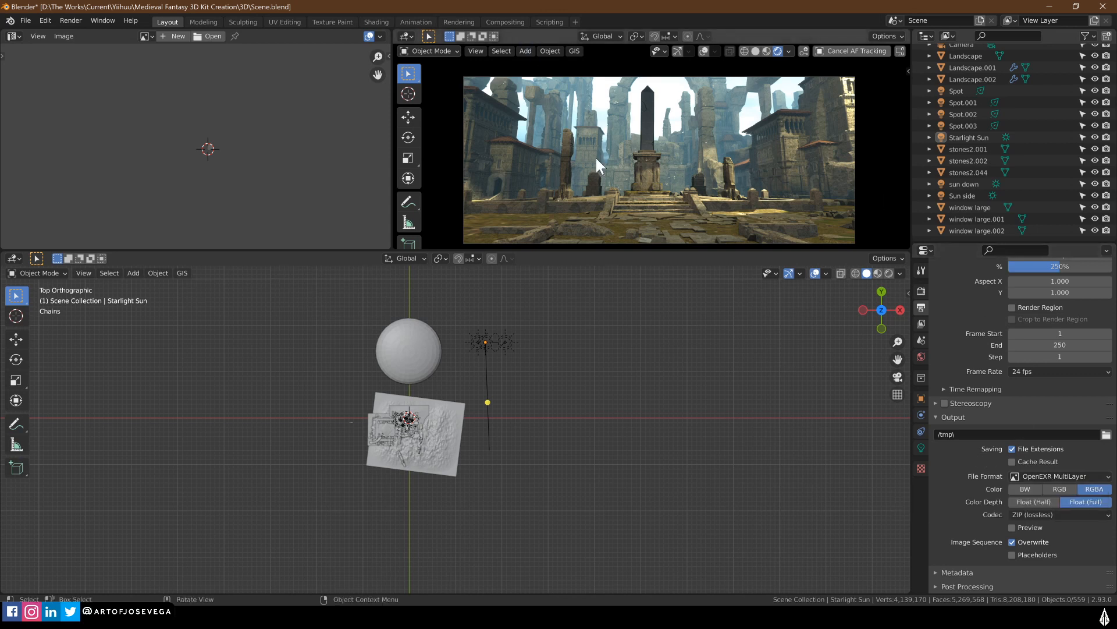
# Review the view layer's enabled passes and choose OpenEXR MultiLayer as the output file format
pyautogui.click(922, 324)
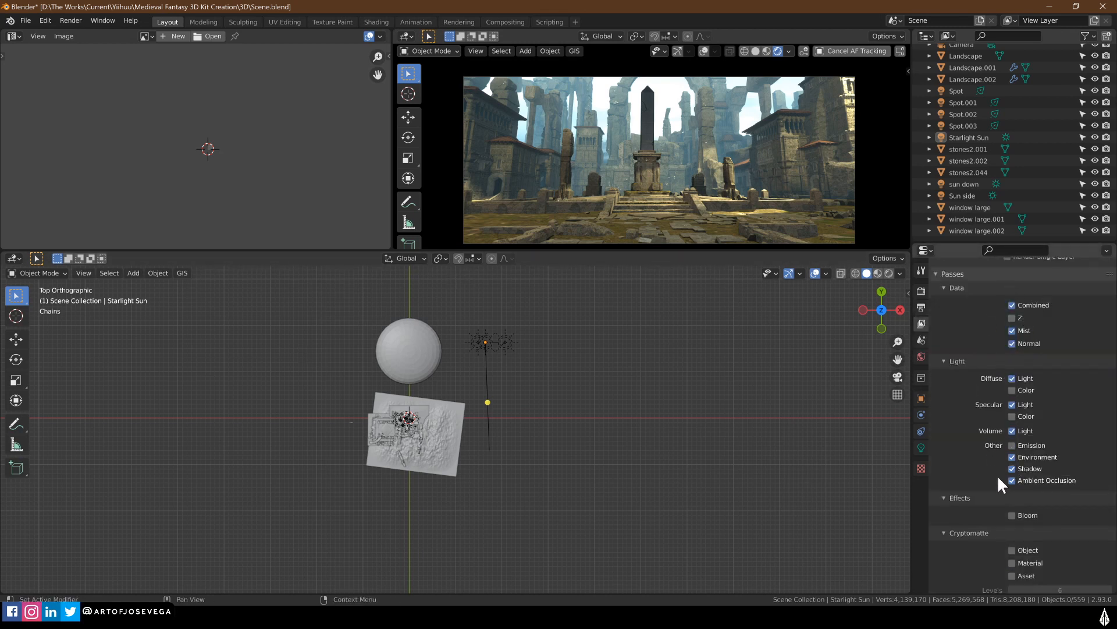
pyautogui.click(922, 307)
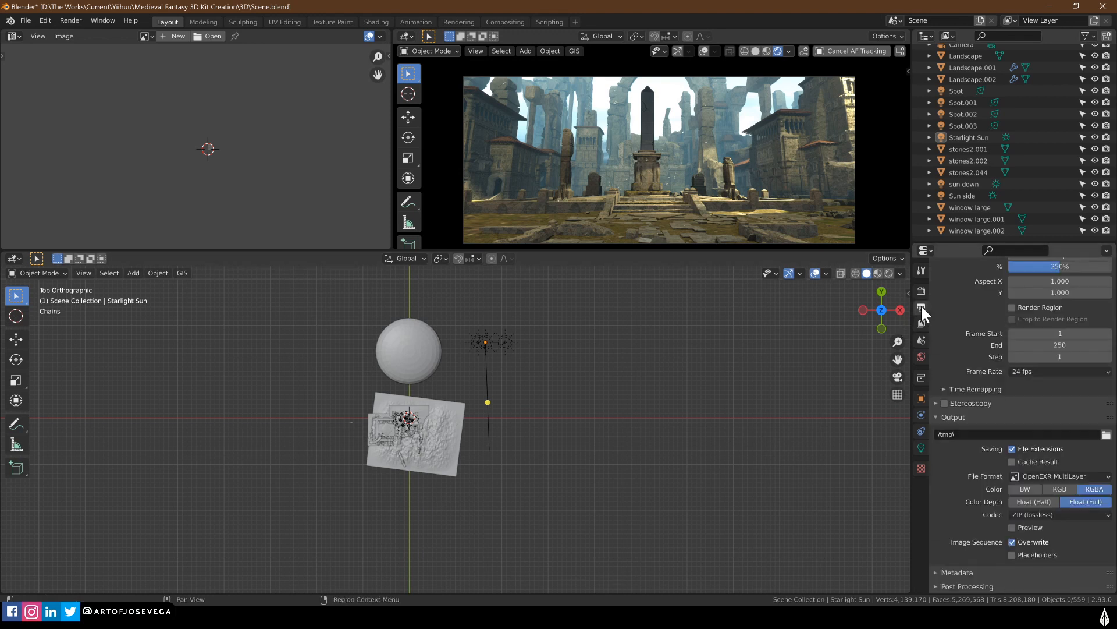
pyautogui.click(1058, 476)
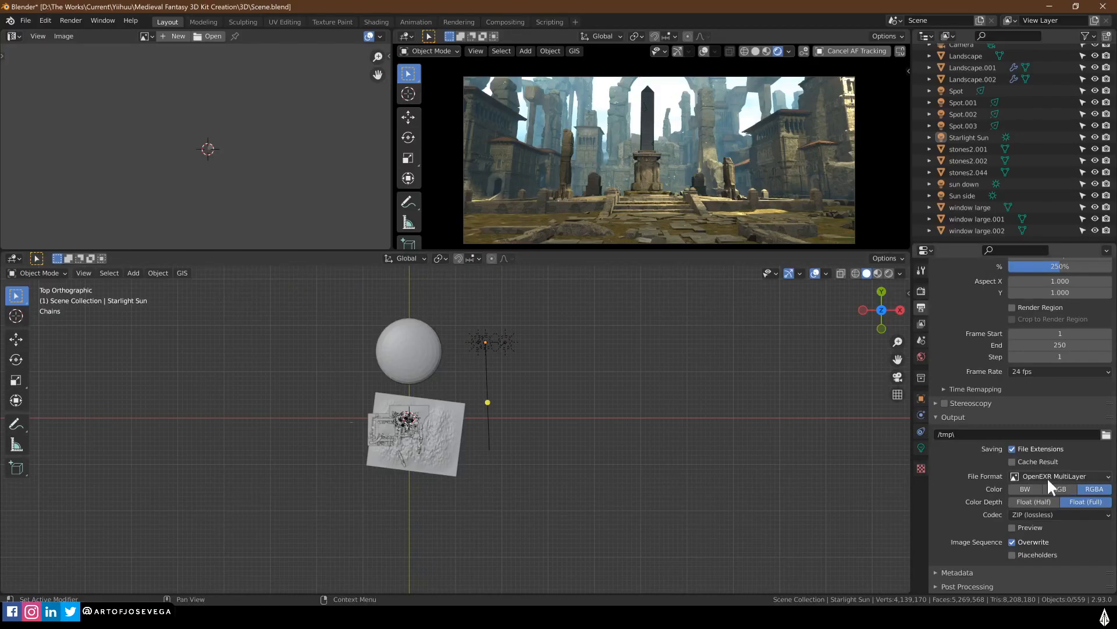
pyautogui.click(1074, 476)
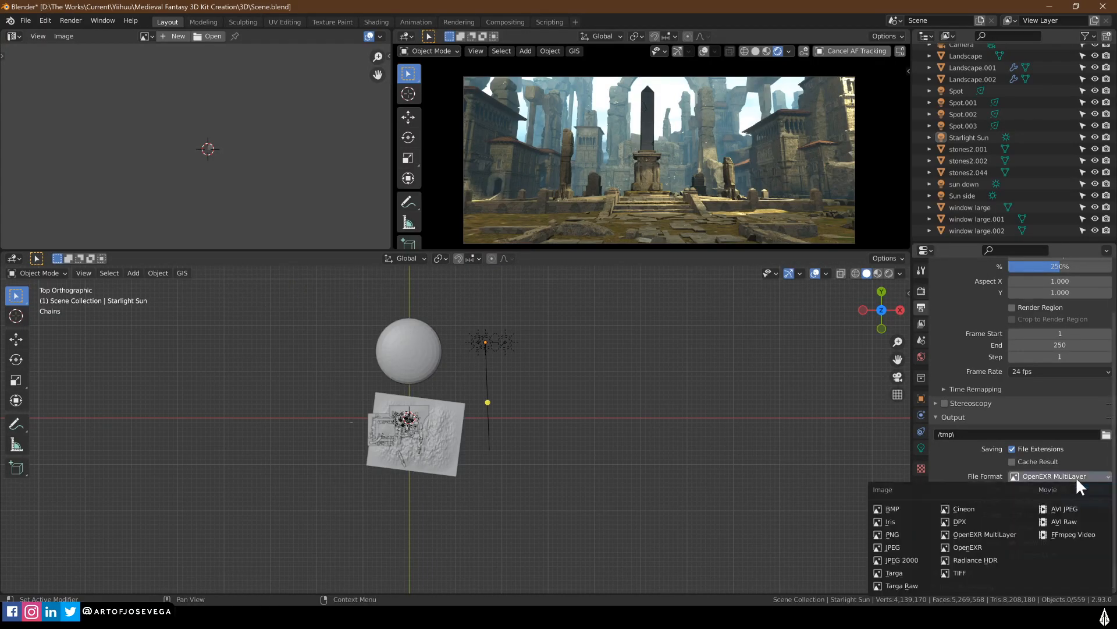
pyautogui.click(997, 533)
# Return to the view layer's pass settings and switch the rendered viewport from Combined to the Normal pass
pyautogui.click(921, 323)
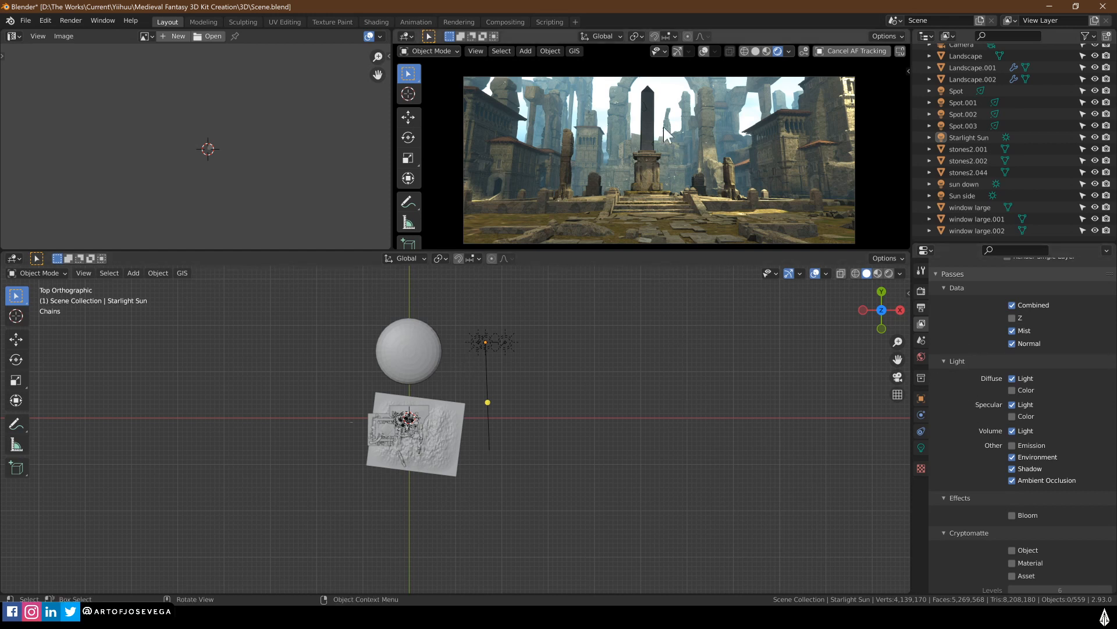
pyautogui.click(789, 51)
pyautogui.click(760, 155)
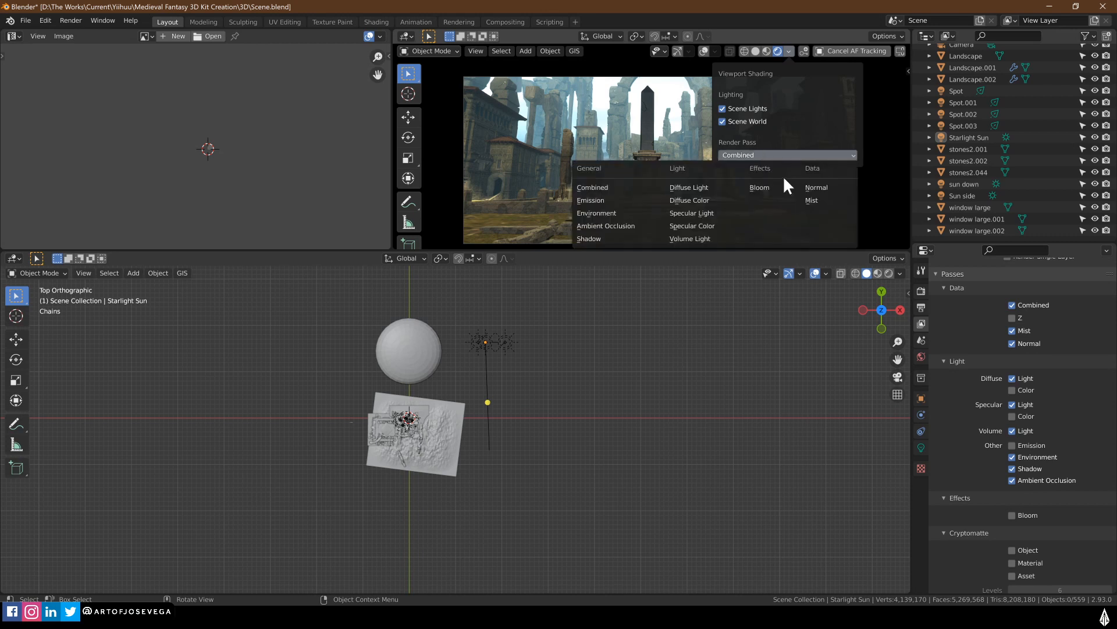
pyautogui.click(824, 186)
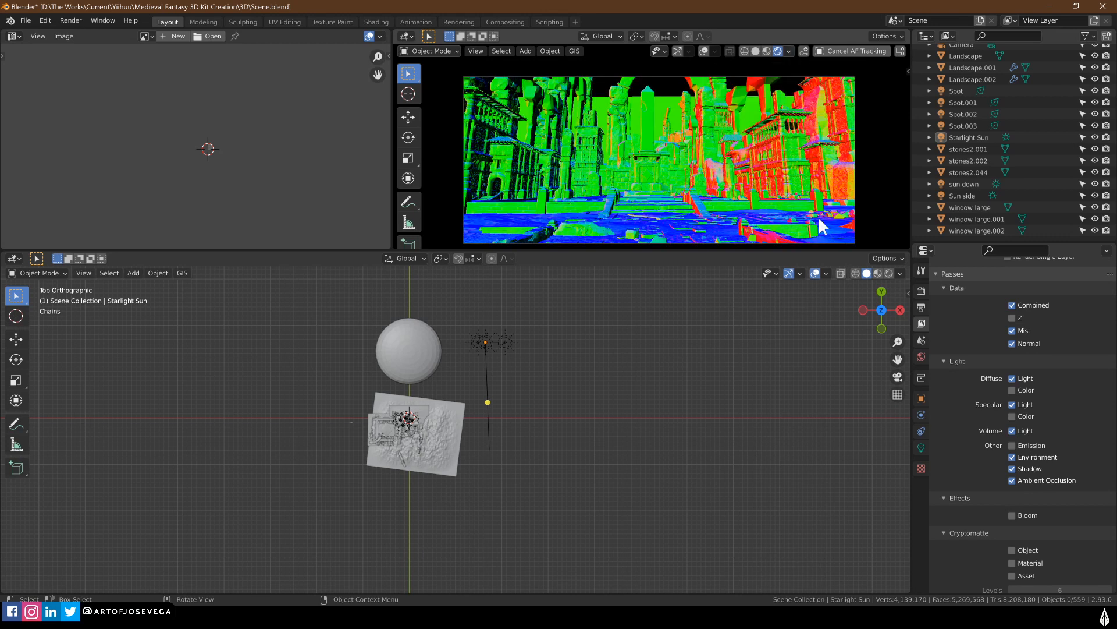
# Create a viewport render image of the Normal pass, look it over, and close the render window
pyautogui.click(477, 50)
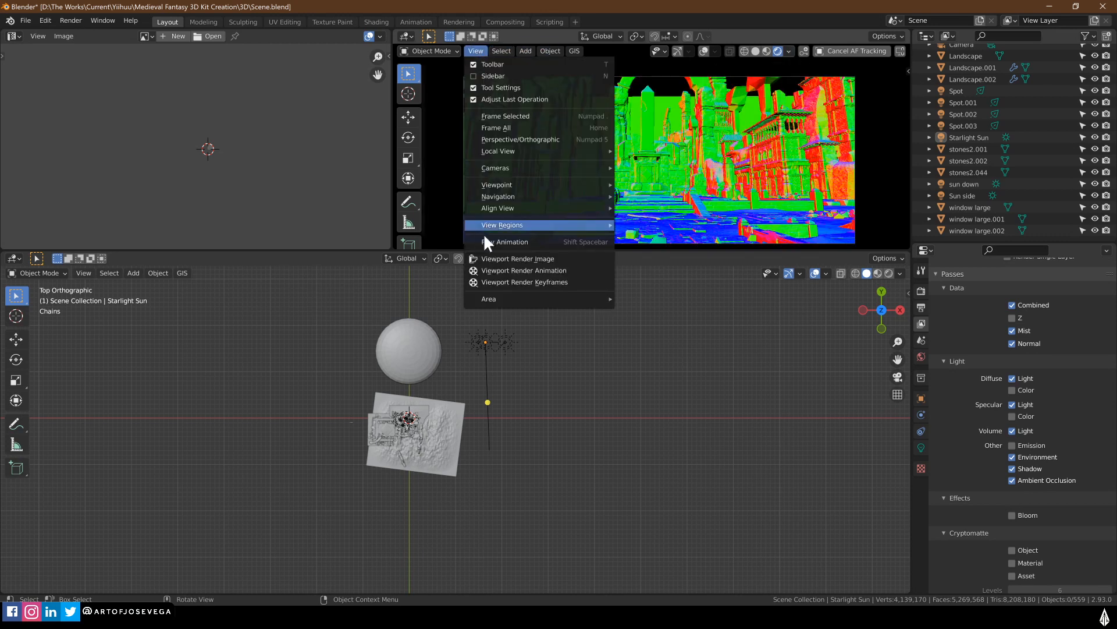
pyautogui.click(497, 255)
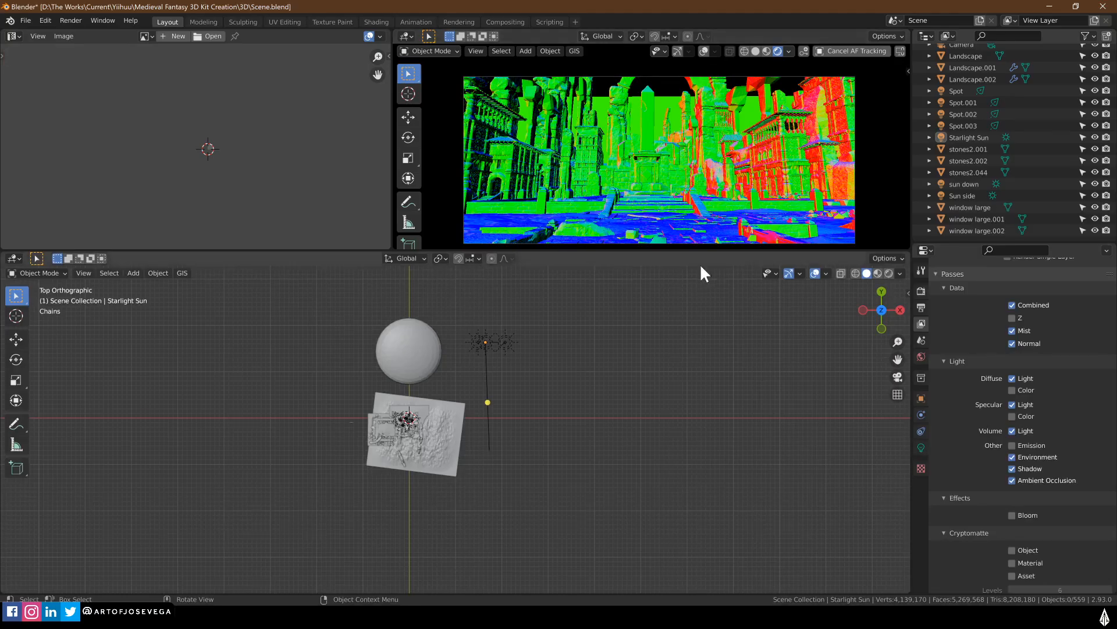
pyautogui.click(415, 567)
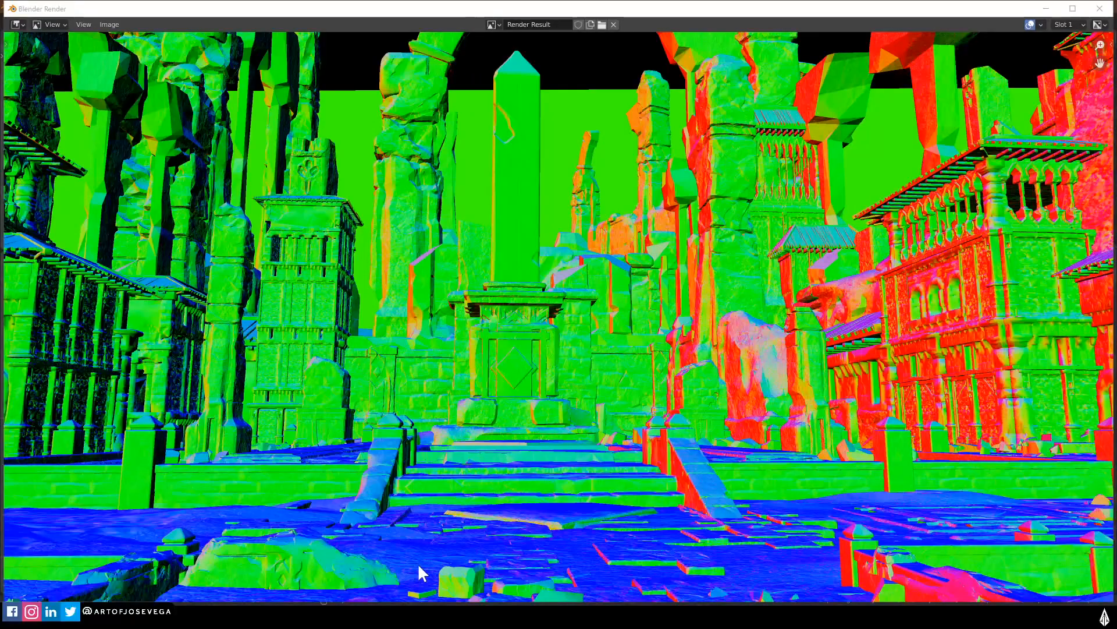
pyautogui.scroll(-2, 477, 278)
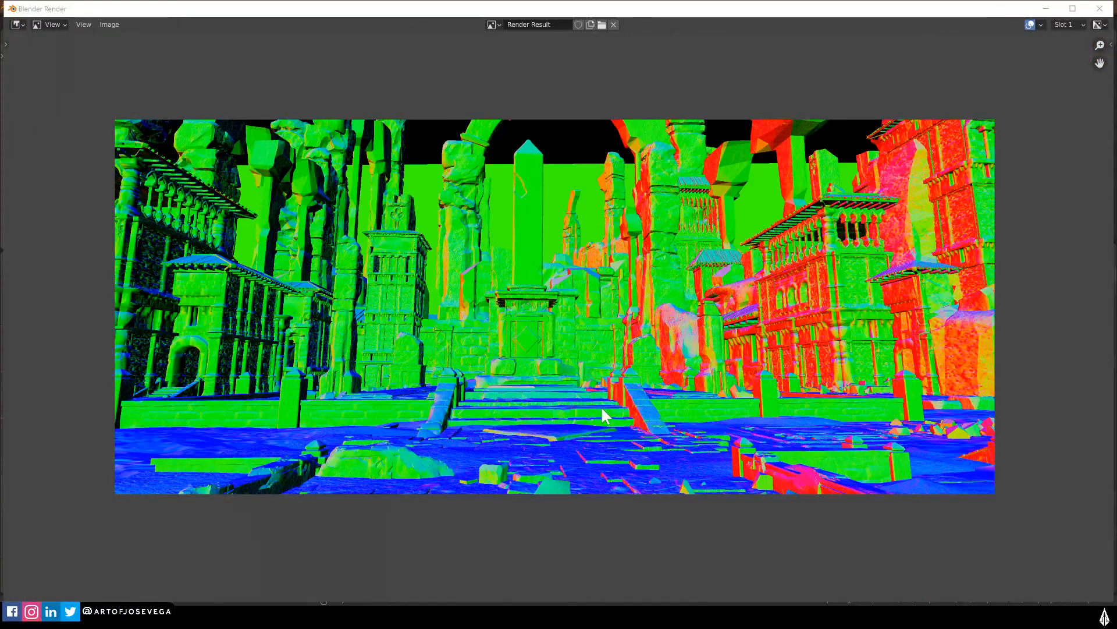
pyautogui.click(109, 24)
pyautogui.click(121, 105)
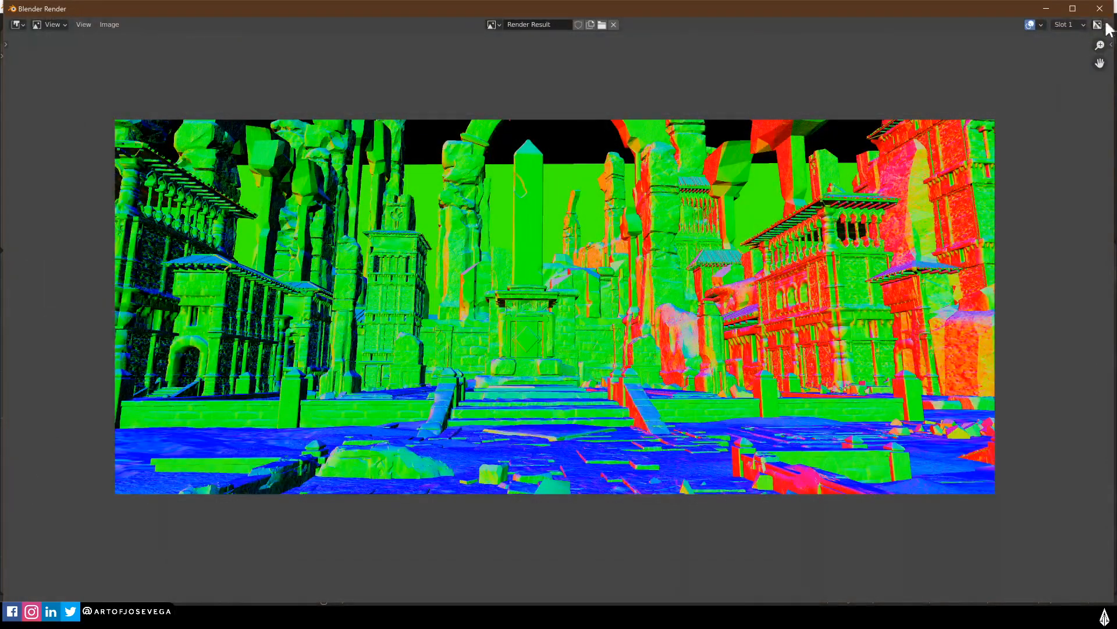
pyautogui.click(1102, 8)
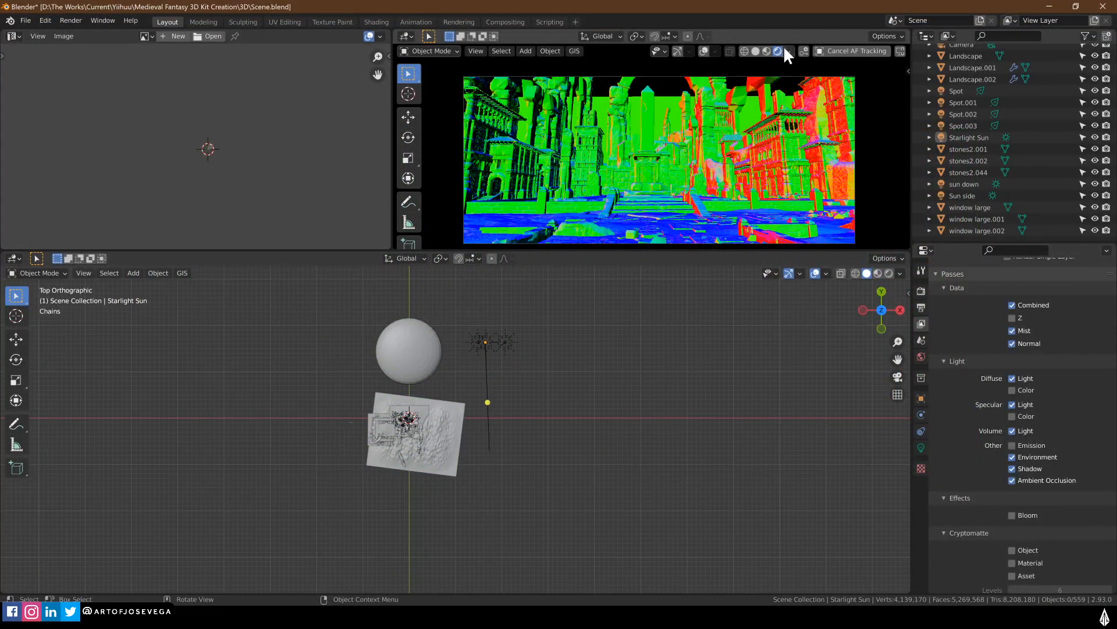
# Set the rendered viewport's render pass back to Combined
pyautogui.click(790, 51)
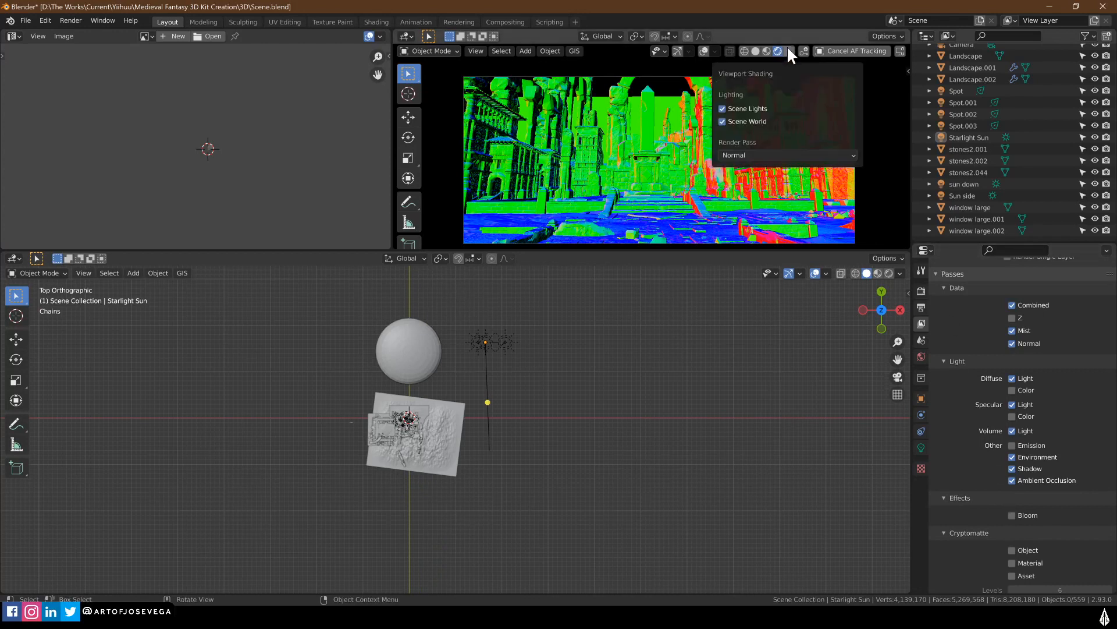
pyautogui.click(757, 154)
pyautogui.click(578, 188)
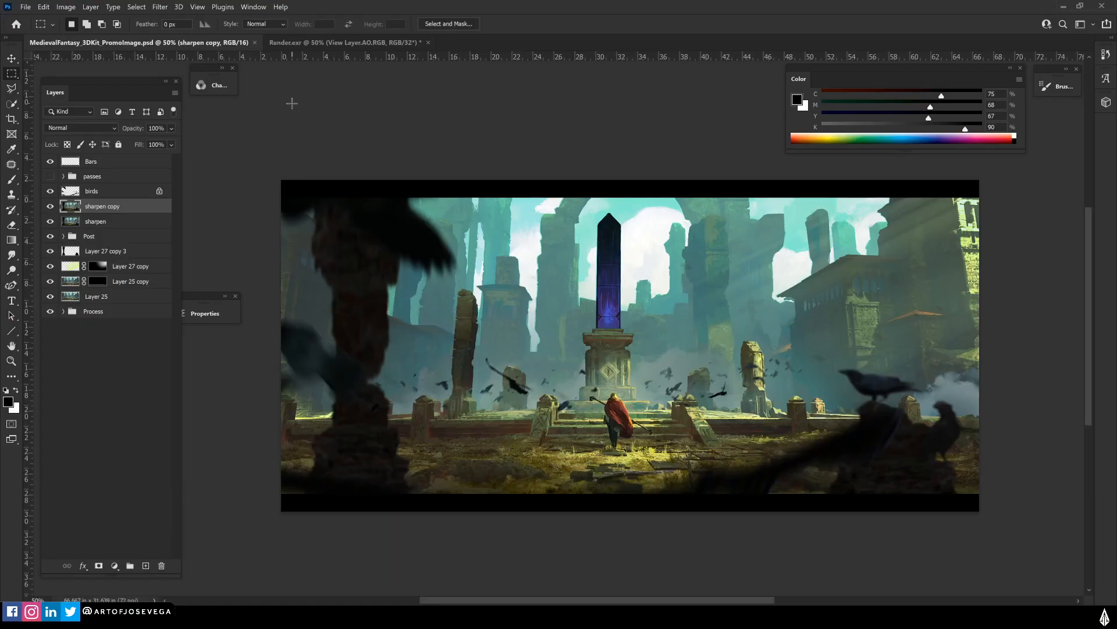
# Look over the painted promo image in Photoshop, then open the Render.exr document and show its ambient occlusion layer
pyautogui.scroll(-1, 661, 326)
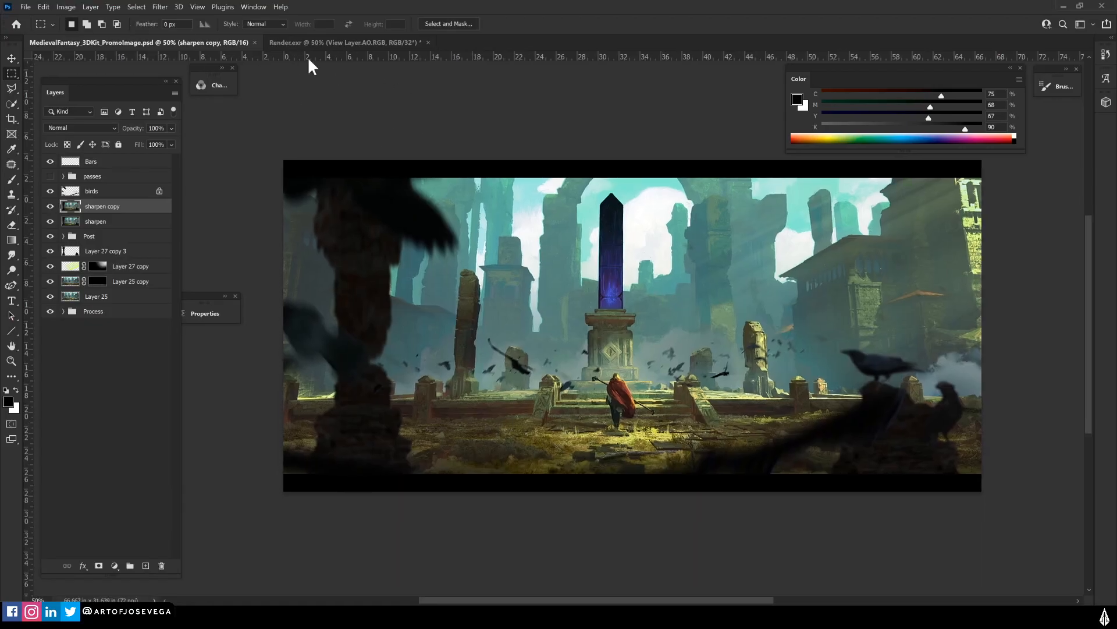
pyautogui.scroll(1, 719, 344)
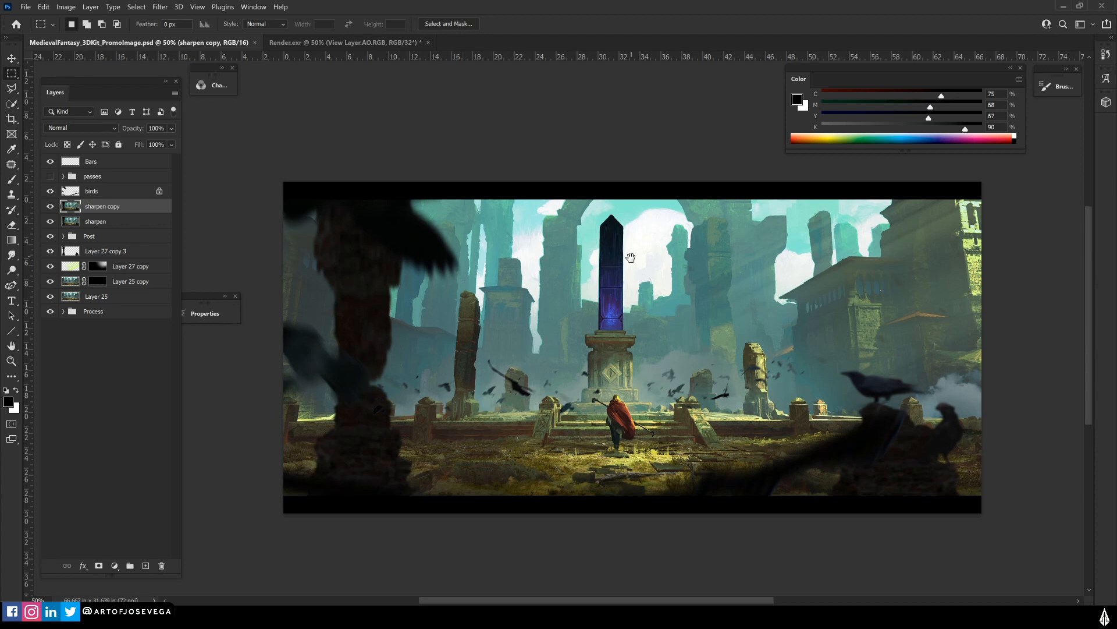
pyautogui.moveTo(631, 256); pyautogui.dragTo(624, 262)
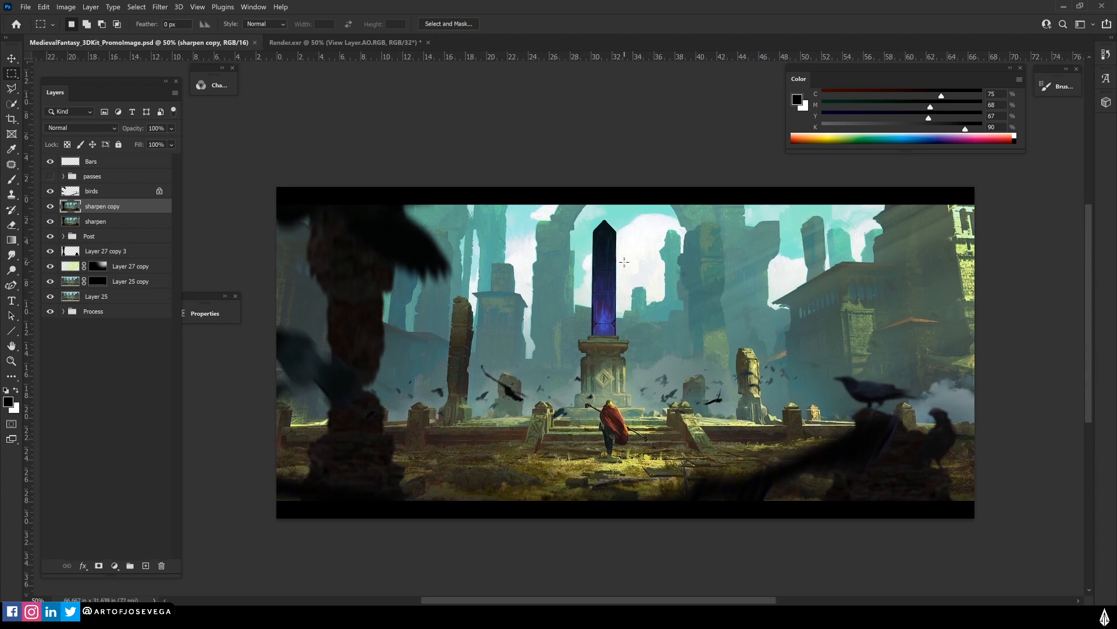
pyautogui.moveTo(625, 321); pyautogui.dragTo(629, 303)
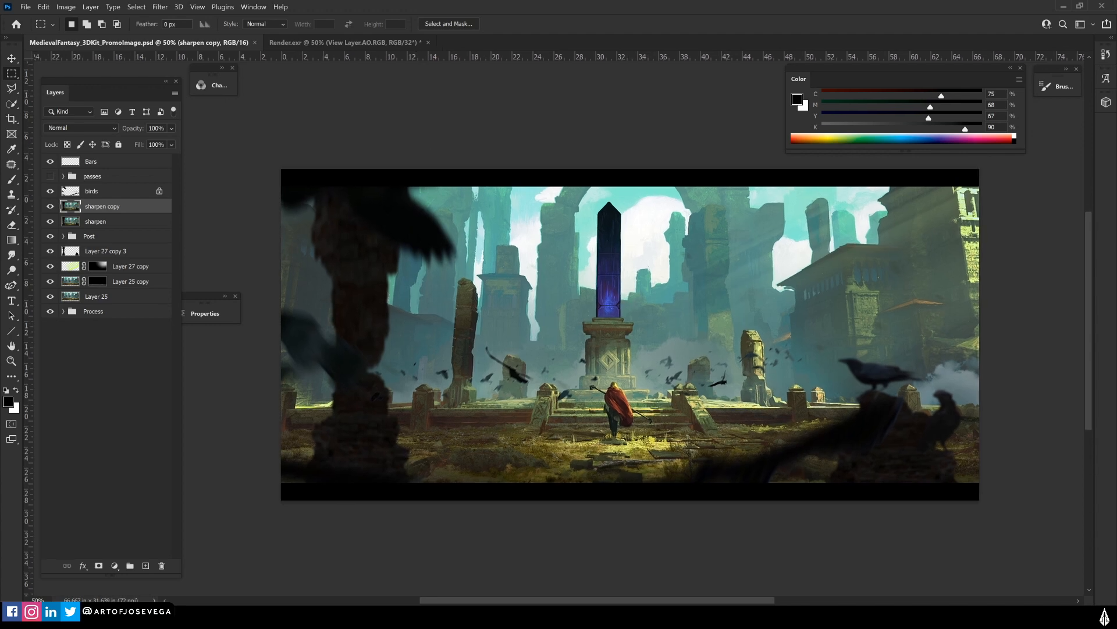
pyautogui.click(346, 44)
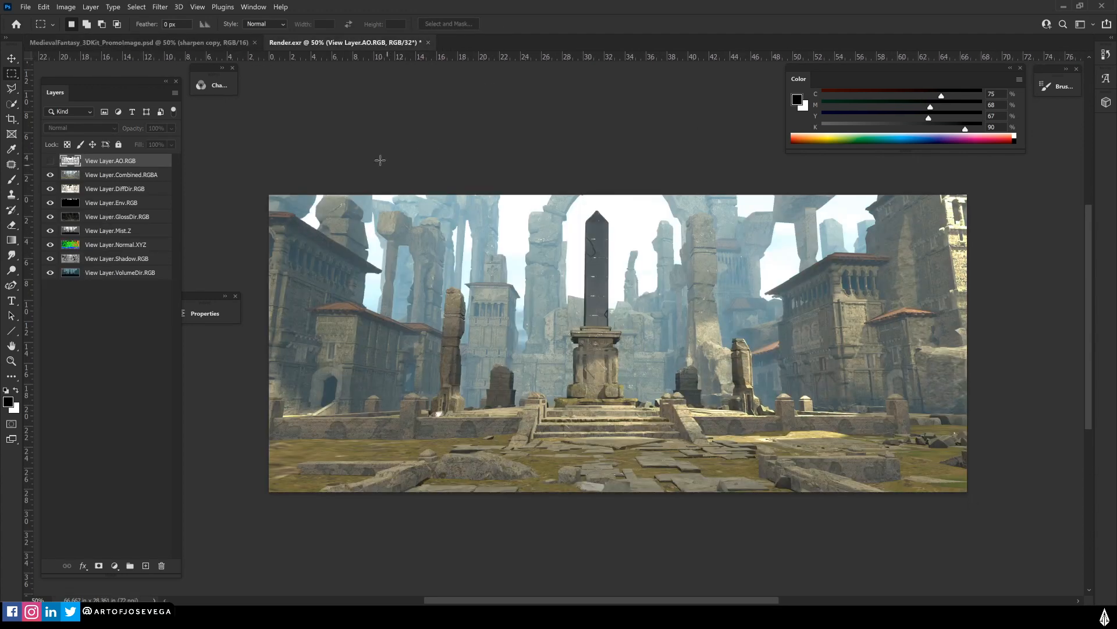
pyautogui.click(50, 161)
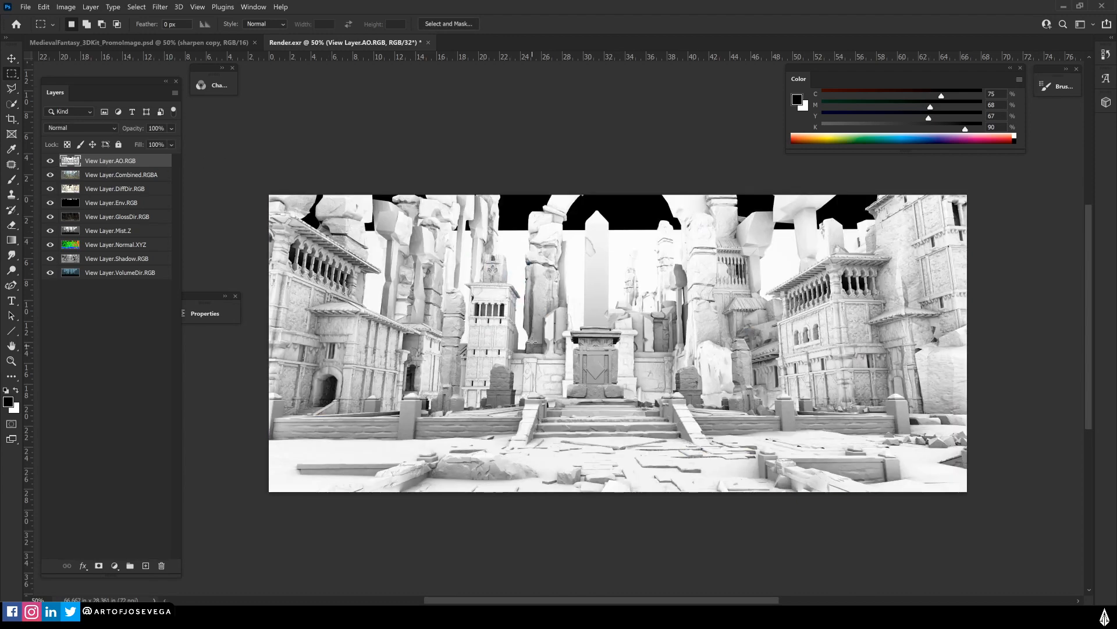
pyautogui.moveTo(552, 294); pyautogui.dragTo(587, 309)
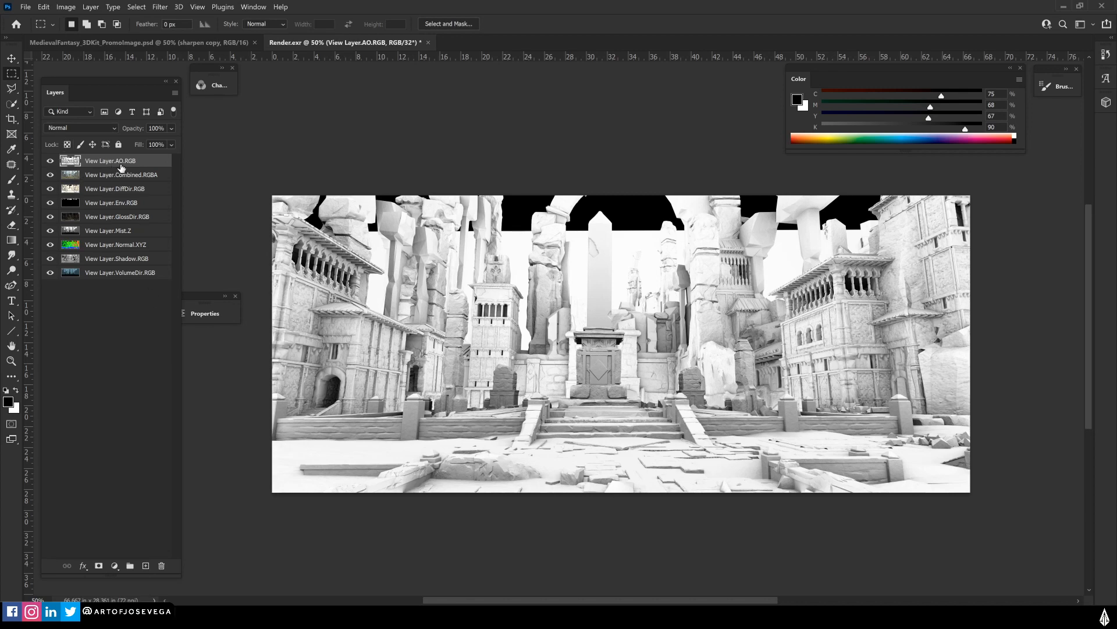
# Hide the pass layers one by one from View Layer.AO.RGB down to View Layer.Shadow.RGB to inspect each pass
pyautogui.click(50, 160)
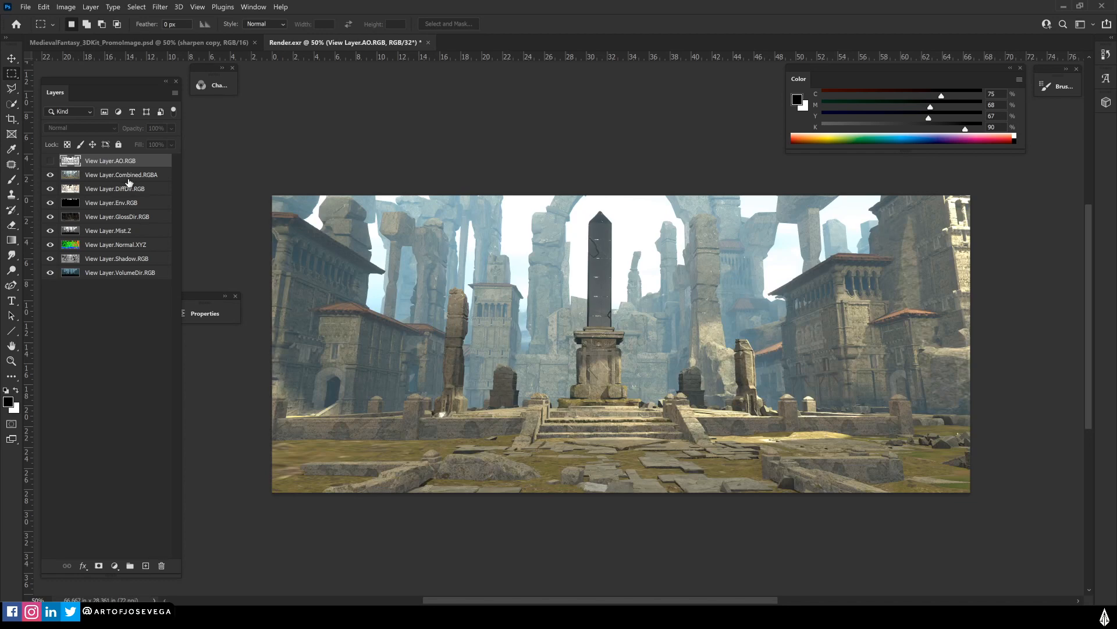
pyautogui.click(50, 175)
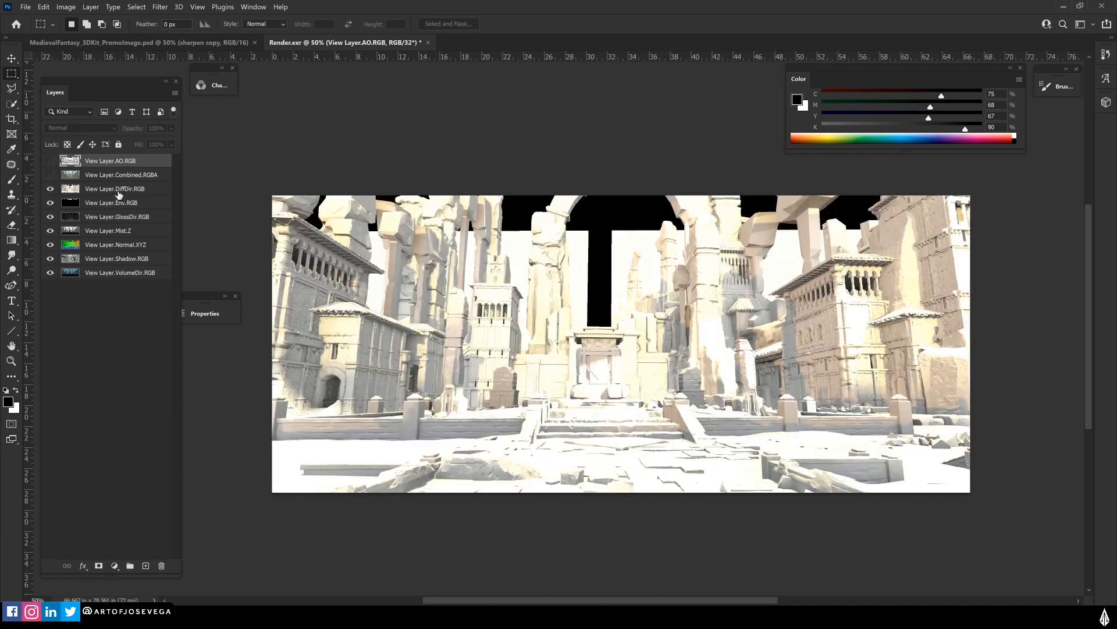
pyautogui.click(50, 188)
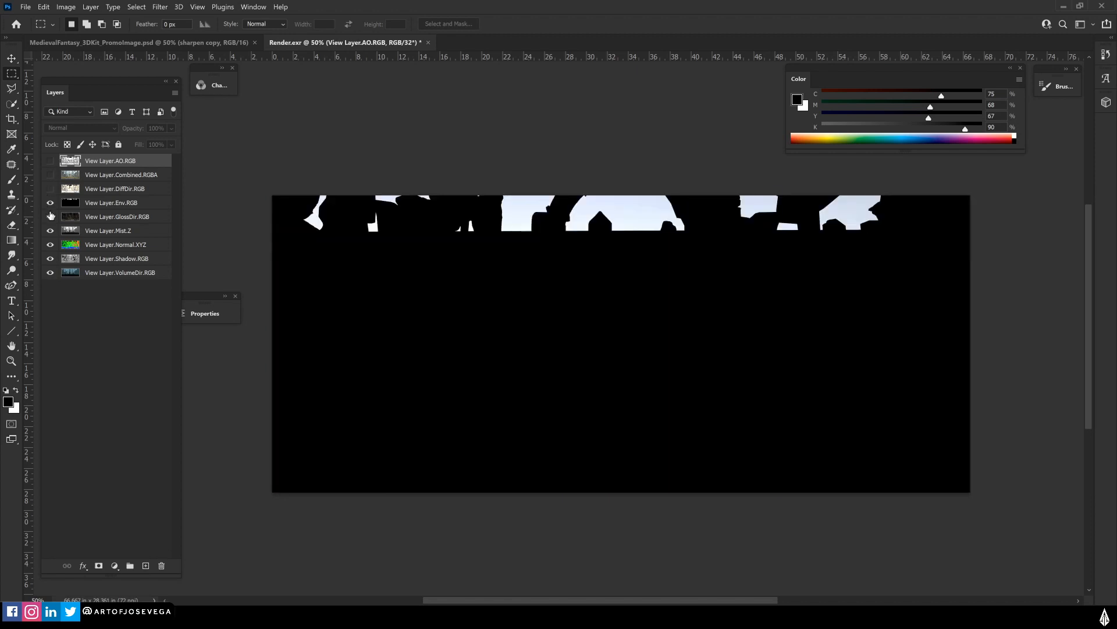
pyautogui.click(51, 204)
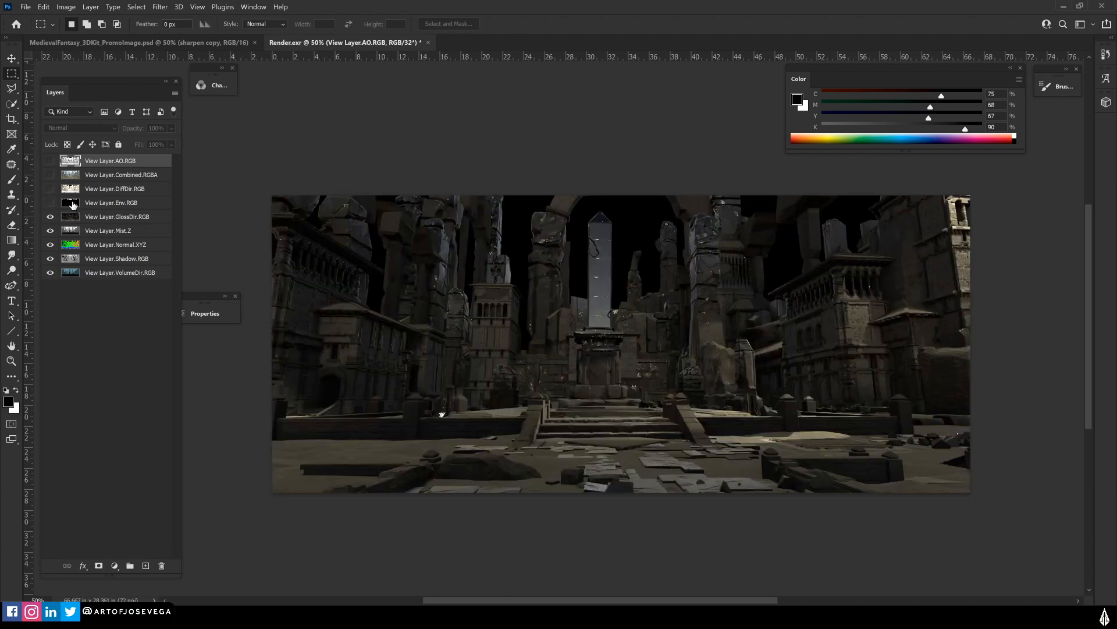
pyautogui.click(127, 219)
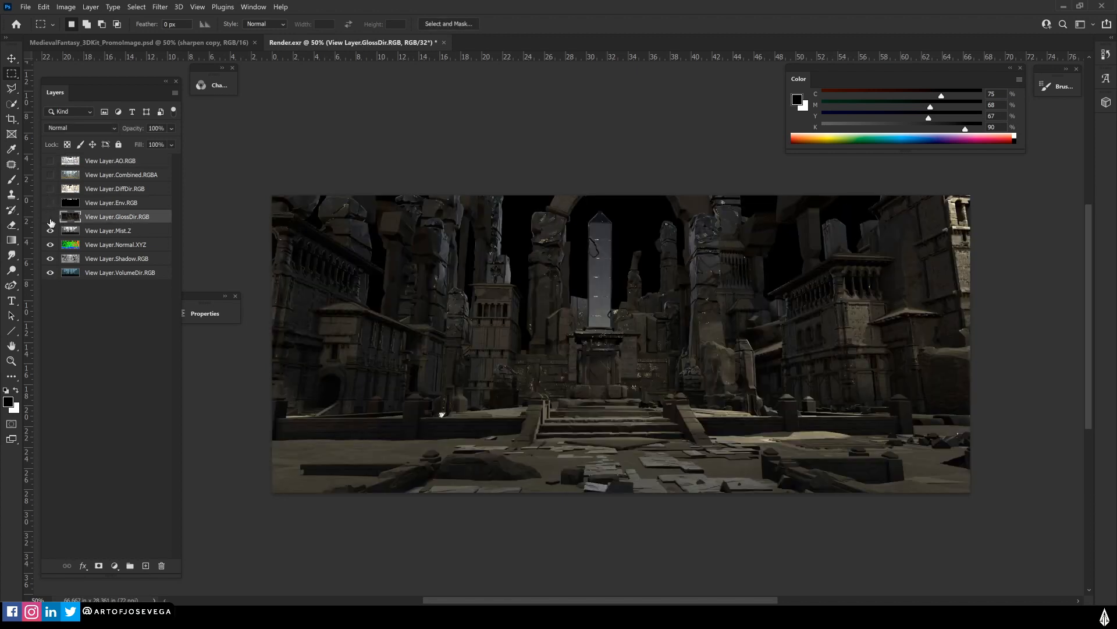
pyautogui.click(50, 217)
pyautogui.click(105, 236)
pyautogui.click(50, 230)
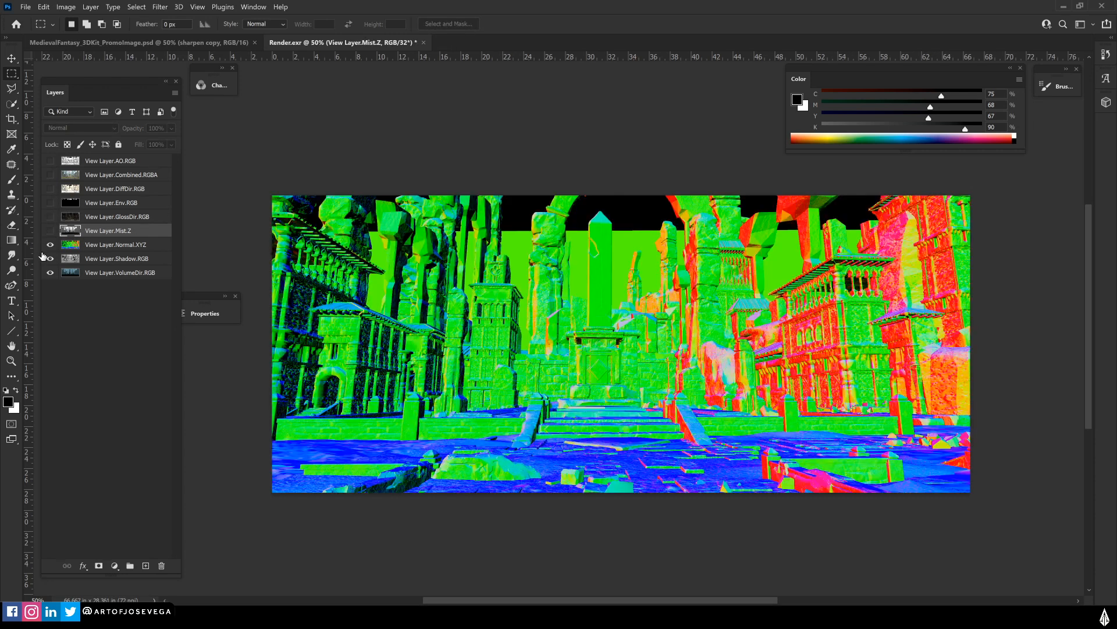
pyautogui.click(50, 244)
pyautogui.click(51, 259)
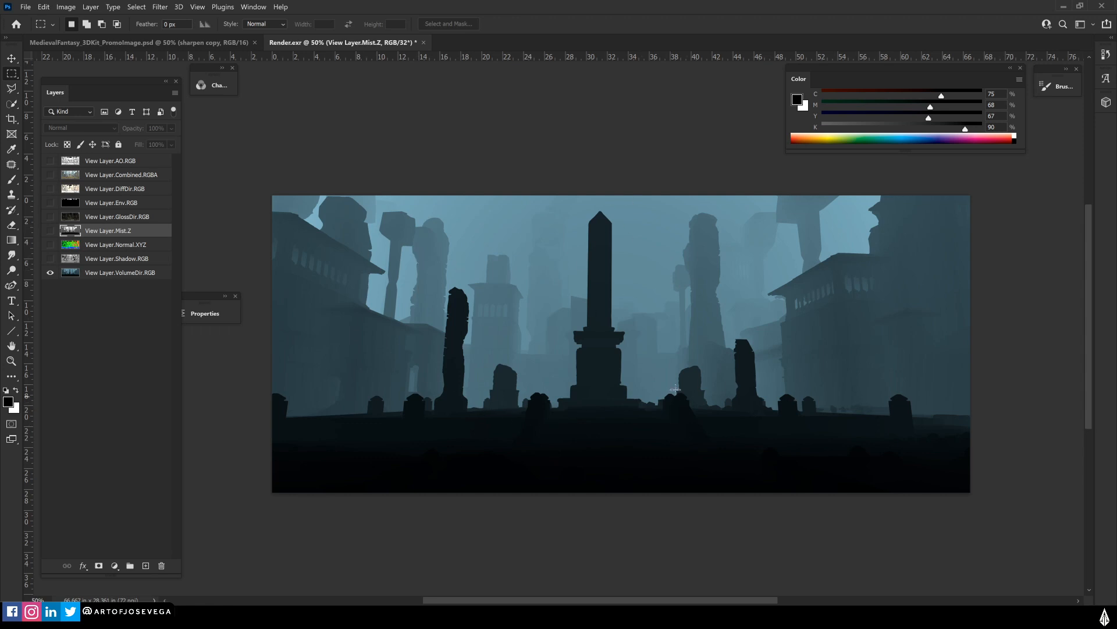
# Restore visibility of all pass layers except View Layer.AO.RGB and select the View Layer.Combined.RGBA layer
pyautogui.moveTo(50, 258); pyautogui.dragTo(50, 161)
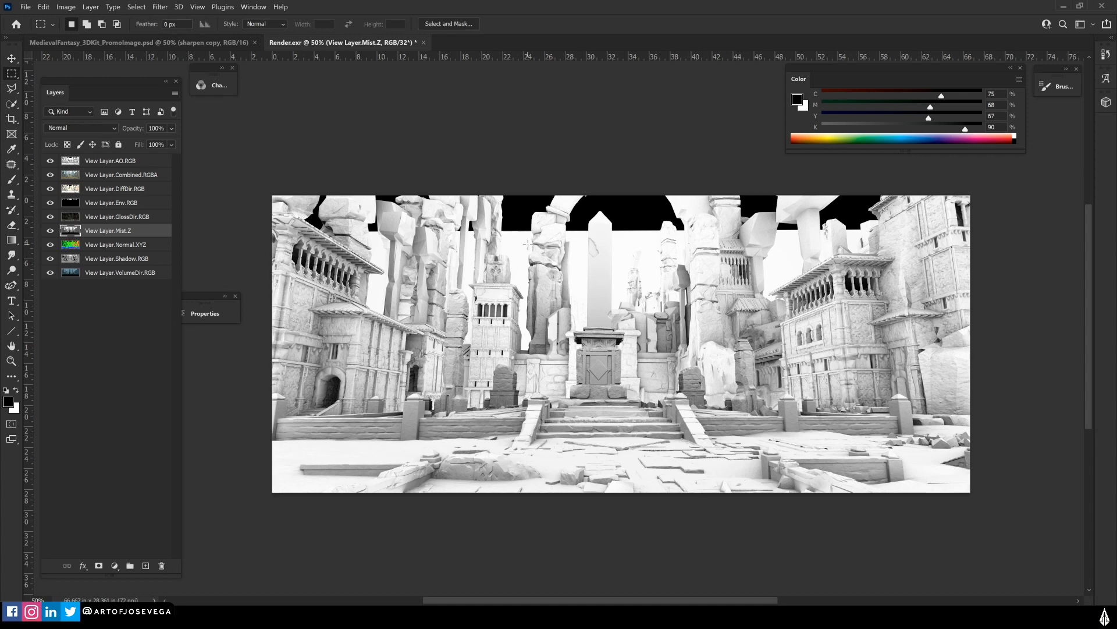
pyautogui.moveTo(675, 284); pyautogui.dragTo(680, 313)
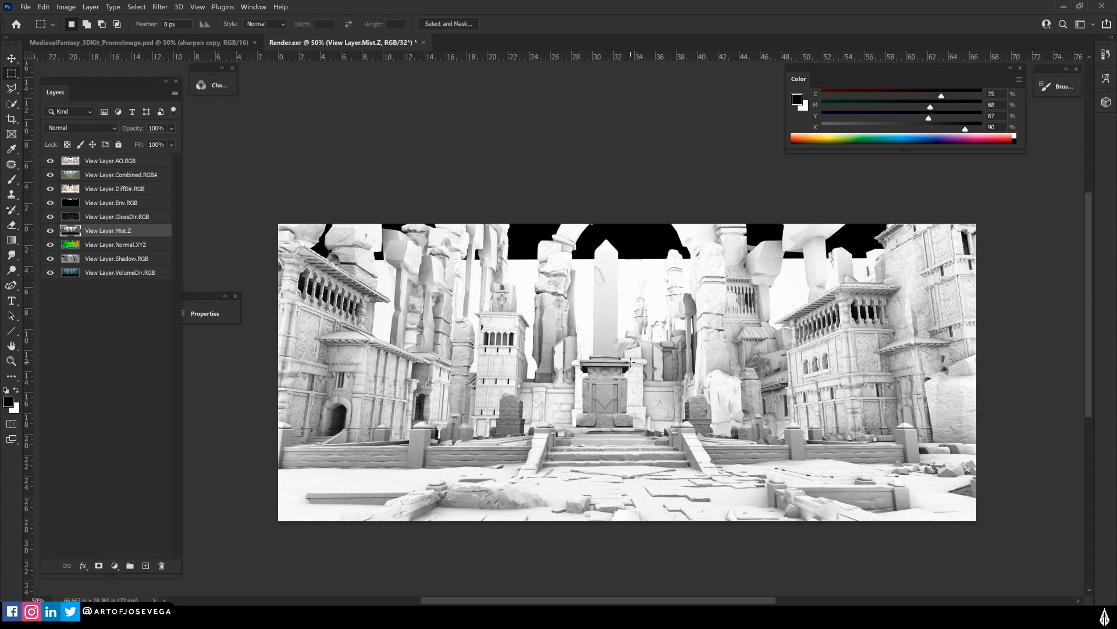
pyautogui.click(105, 162)
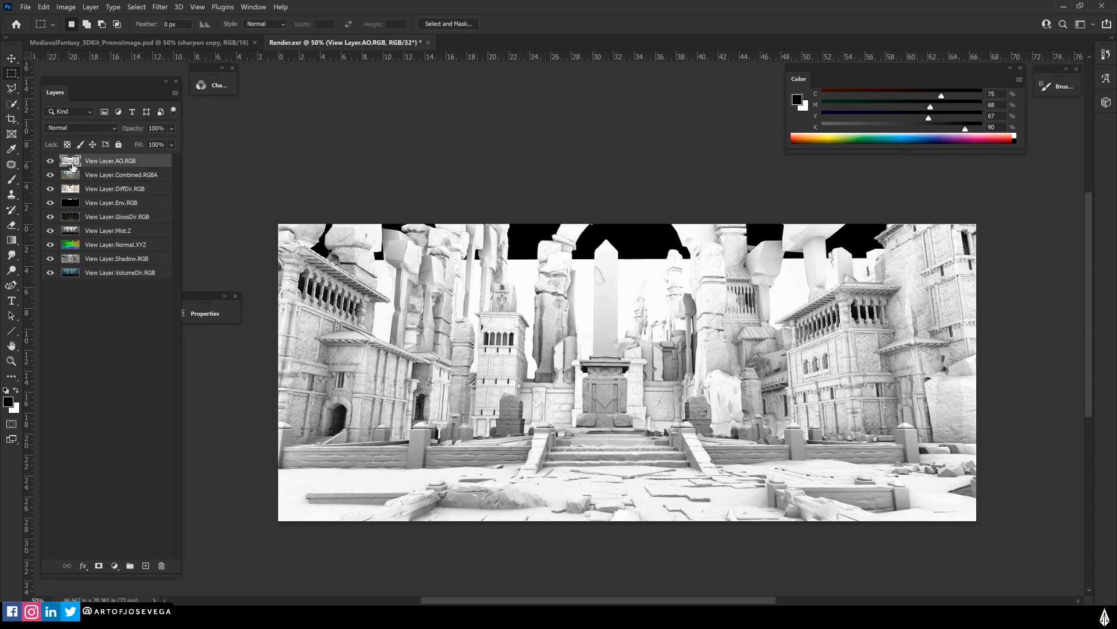
pyautogui.click(50, 162)
pyautogui.click(116, 175)
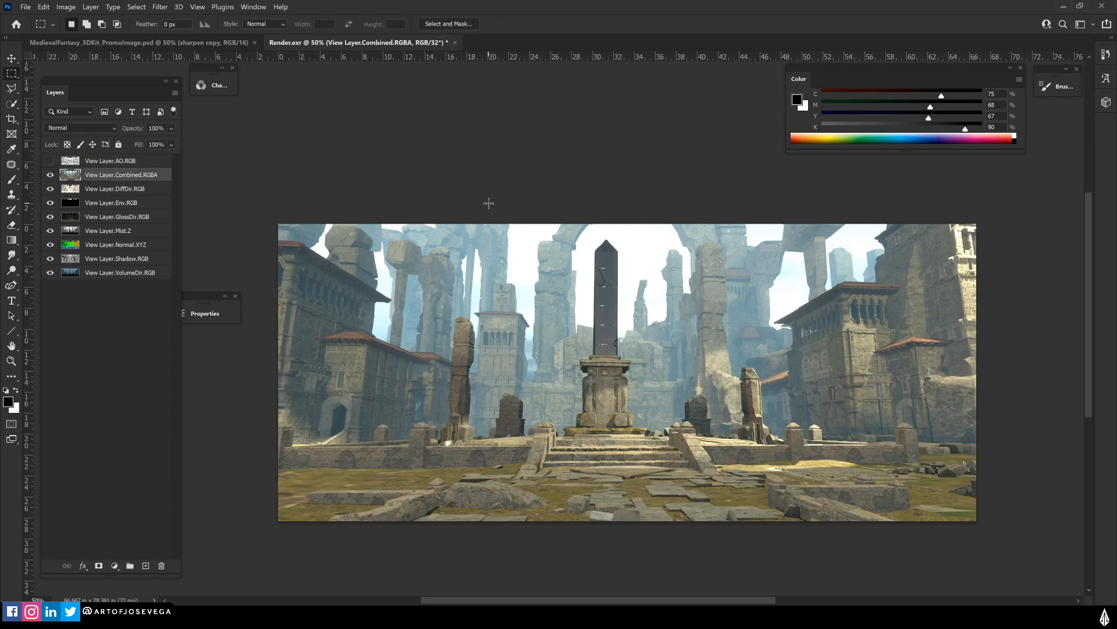
# Convert the Render.exr document to 16 Bits/Channel without merging its layers
pyautogui.click(65, 7)
pyautogui.moveTo(71, 20)
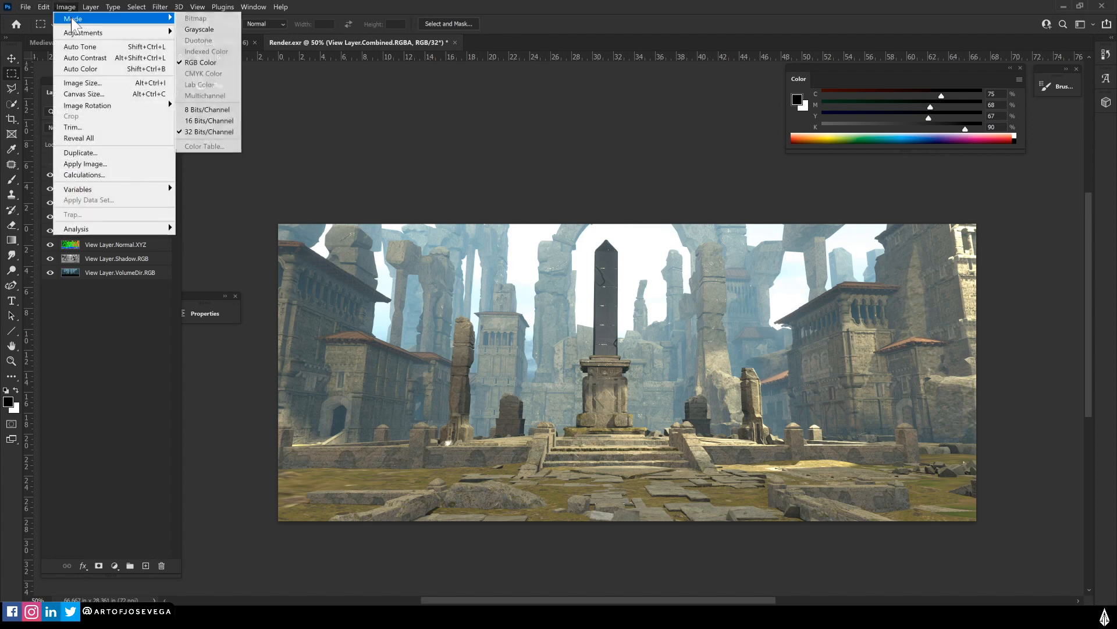
pyautogui.click(213, 121)
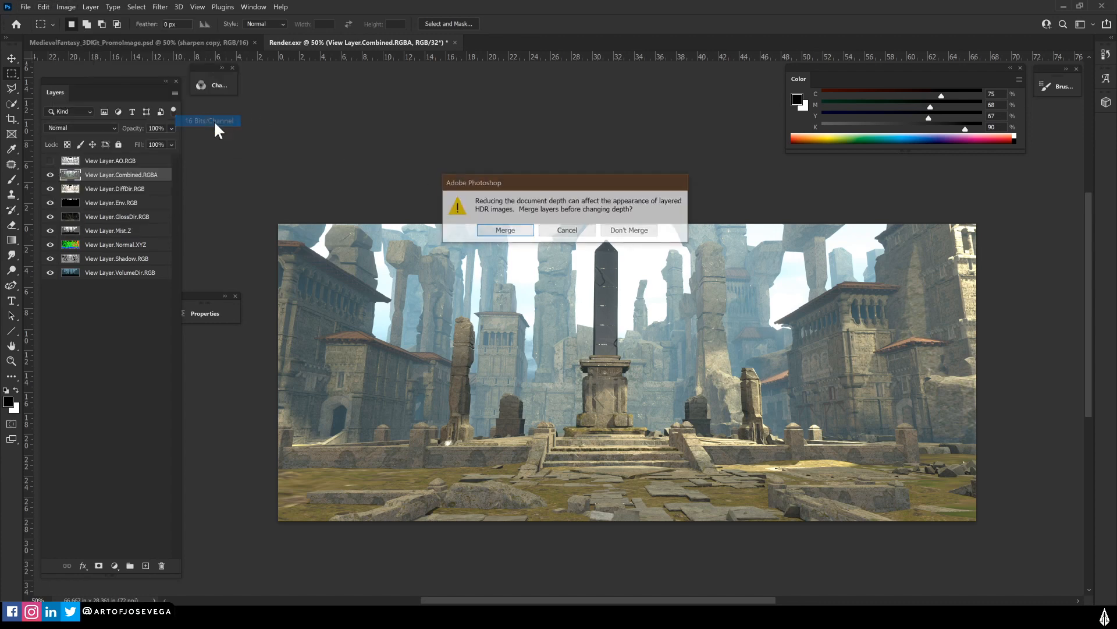
pyautogui.click(631, 230)
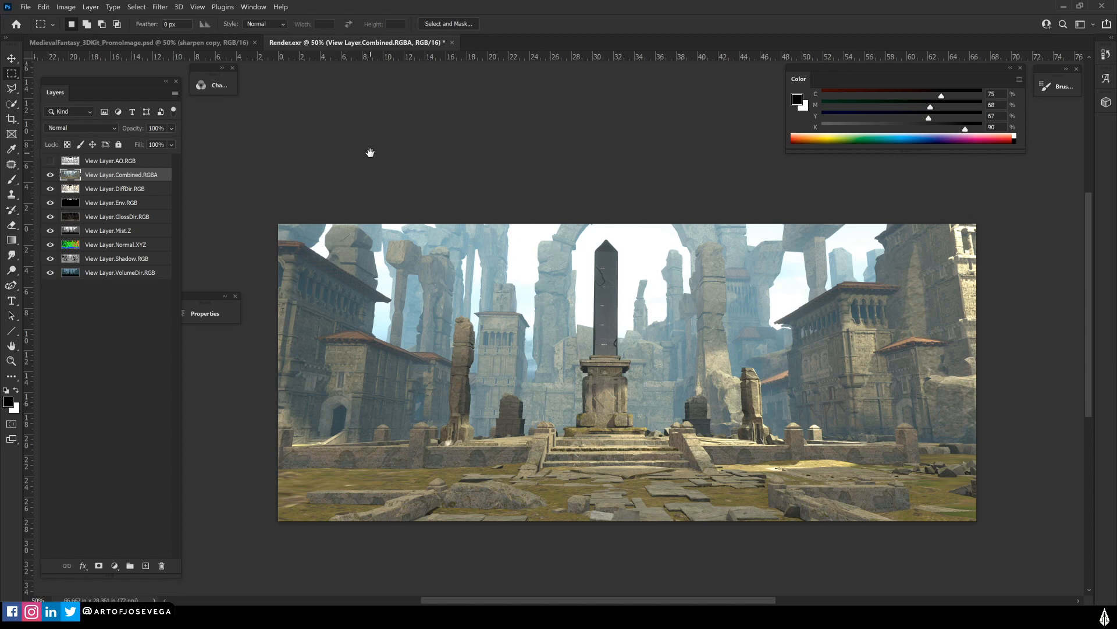
# Save the document in Photoshop format as Render_v02.psd in the Medieval Fantasy 3D Kit Creation folder
pyautogui.hotkey('ctrl', 'shift', 's')
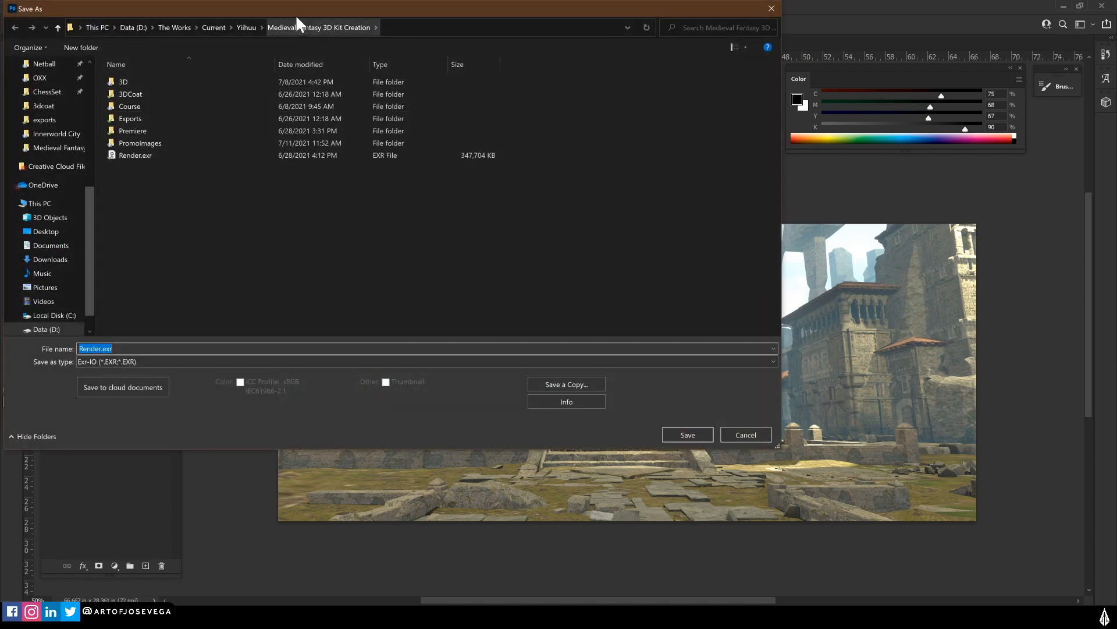
pyautogui.moveTo(288, 7); pyautogui.dragTo(488, 38)
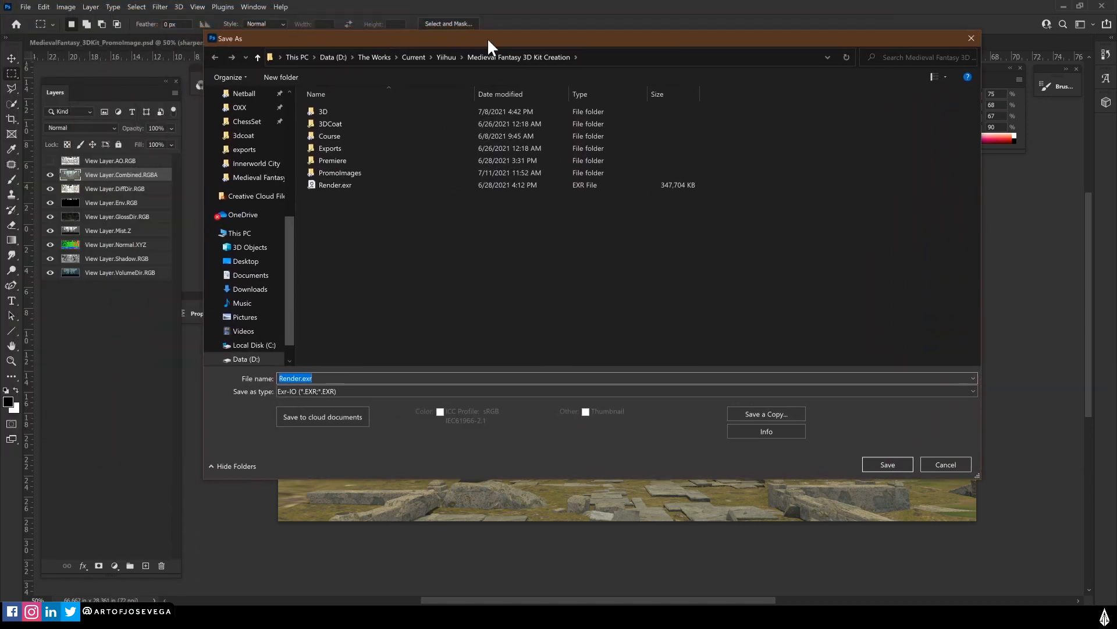
pyautogui.click(315, 389)
pyautogui.click(308, 400)
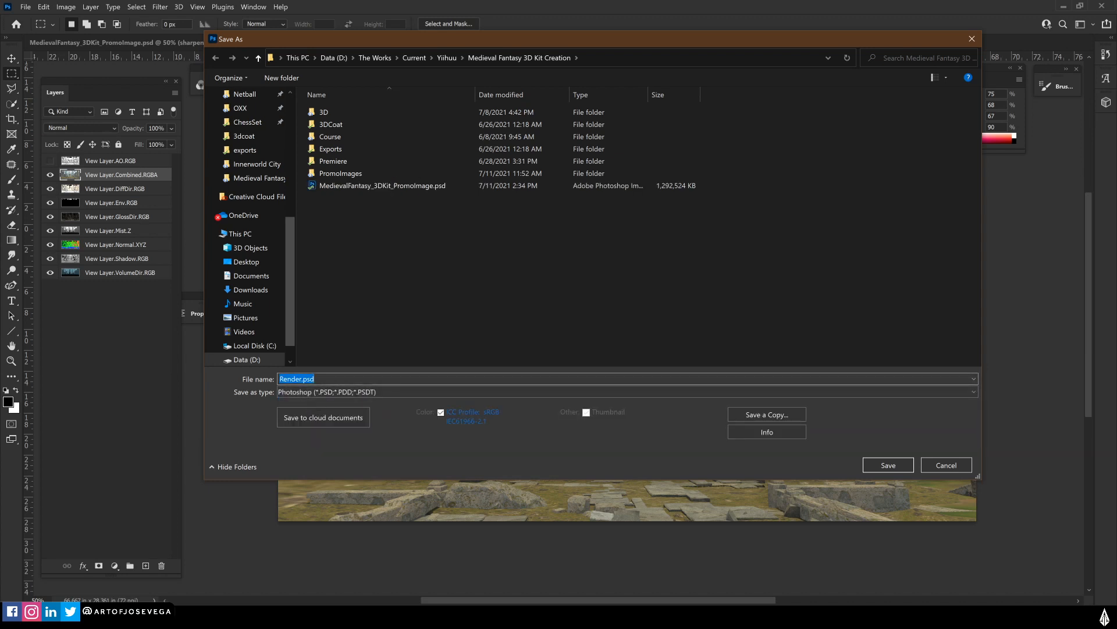
pyautogui.click(302, 379)
pyautogui.write('_v02')
pyautogui.press('Return')
pyautogui.press('Return')
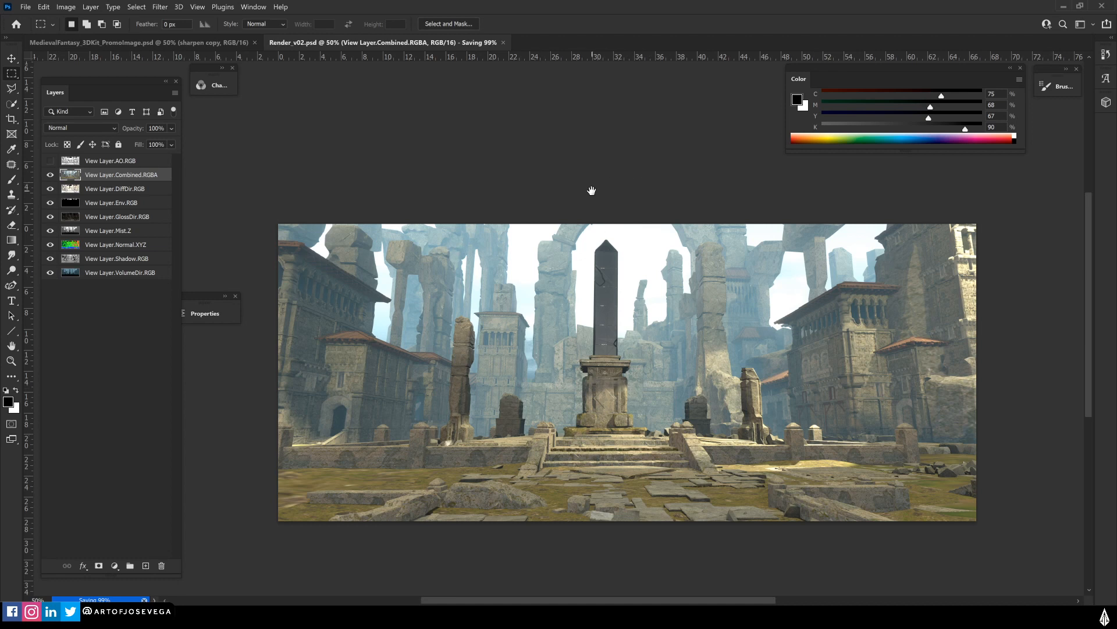
# Duplicate the View Layer.Combined.RGBA layer and move the copy beneath all the other pass layers
pyautogui.moveTo(592, 192); pyautogui.dragTo(582, 177)
pyautogui.moveTo(549, 287); pyautogui.dragTo(562, 264)
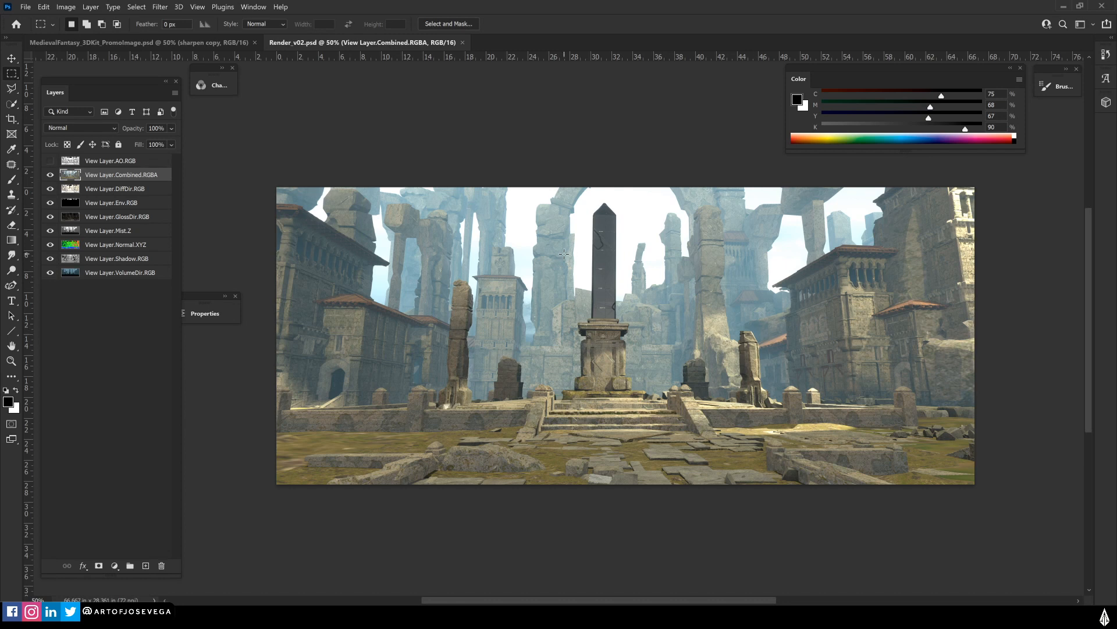
pyautogui.moveTo(541, 239); pyautogui.dragTo(546, 240)
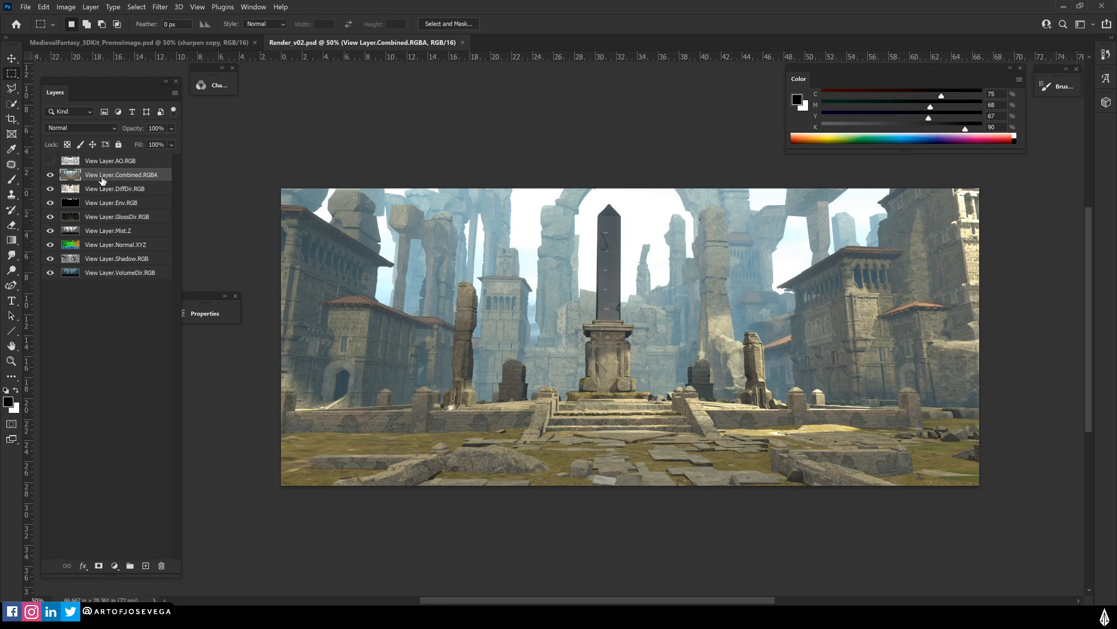
pyautogui.hotkey('ctrl', 'j')
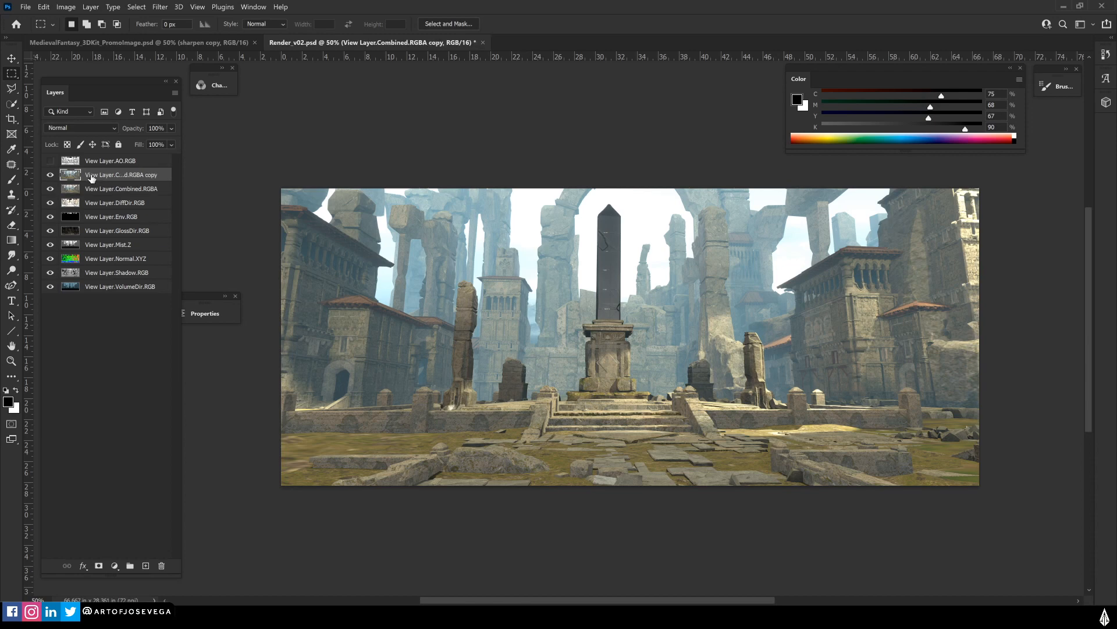
pyautogui.moveTo(91, 178); pyautogui.dragTo(93, 300)
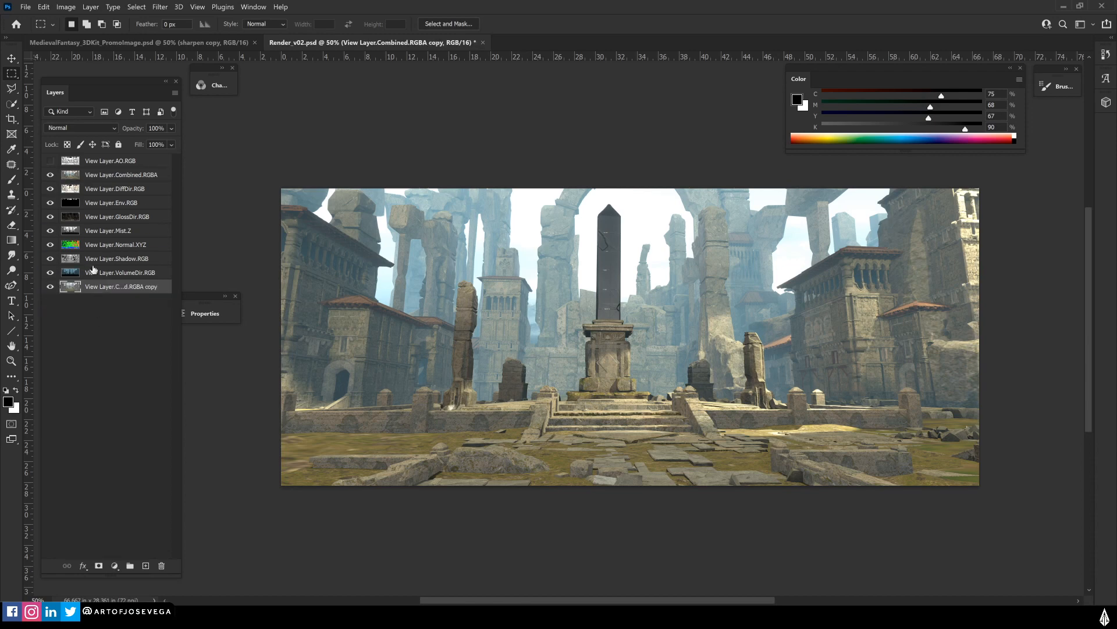
# Hide every pass layer above the Combined copy, then check and delete the View Layer.Env.RGB layer
pyautogui.moveTo(50, 174); pyautogui.dragTo(50, 273)
pyautogui.click(116, 205)
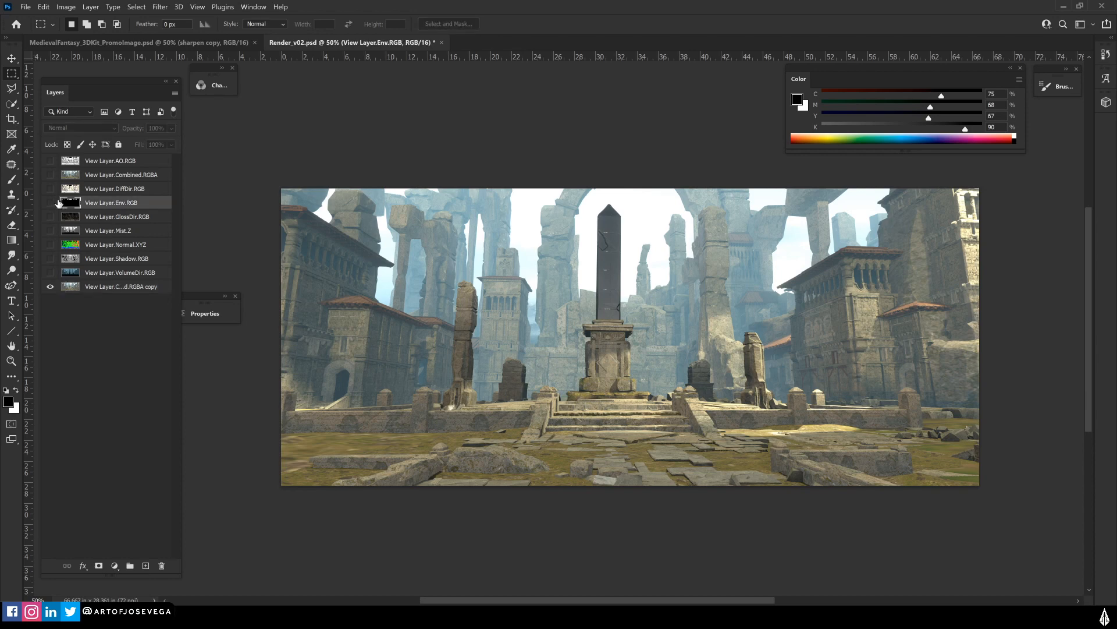
pyautogui.click(51, 202)
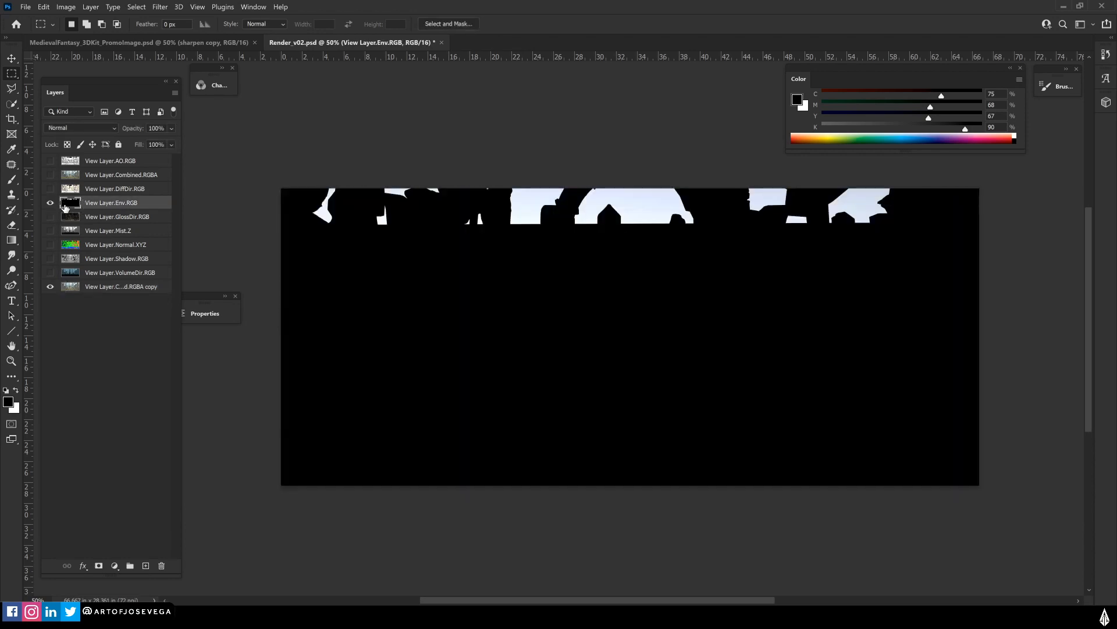
pyautogui.press('Delete')
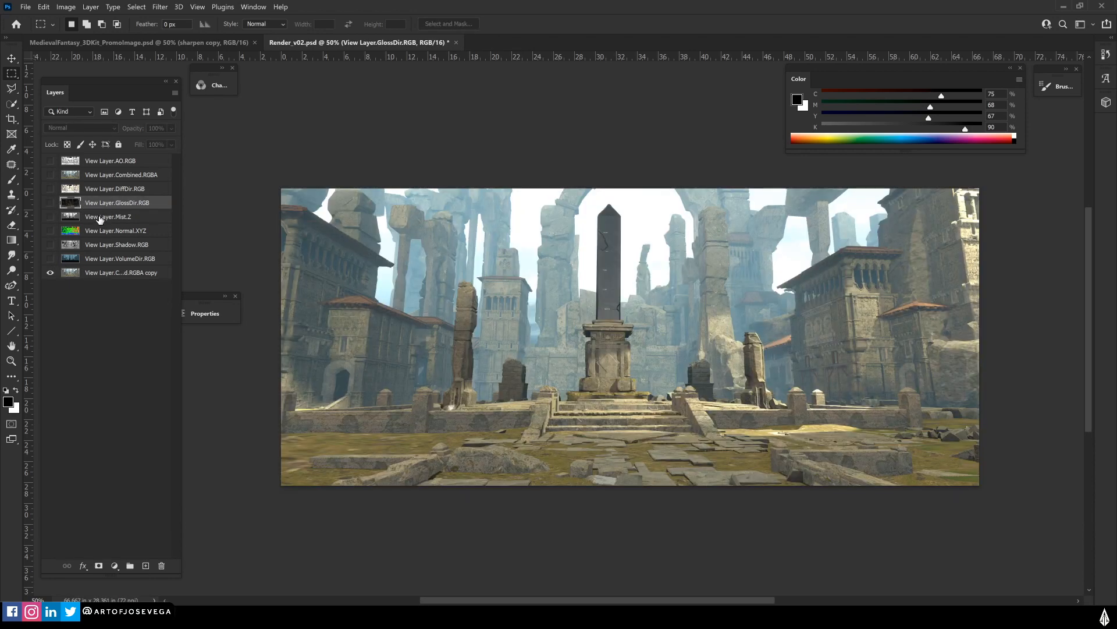
# Duplicate the View Layer.Mist.Z layer, place the copy directly above the Combined copy, and hide both mist layers
pyautogui.click(103, 273)
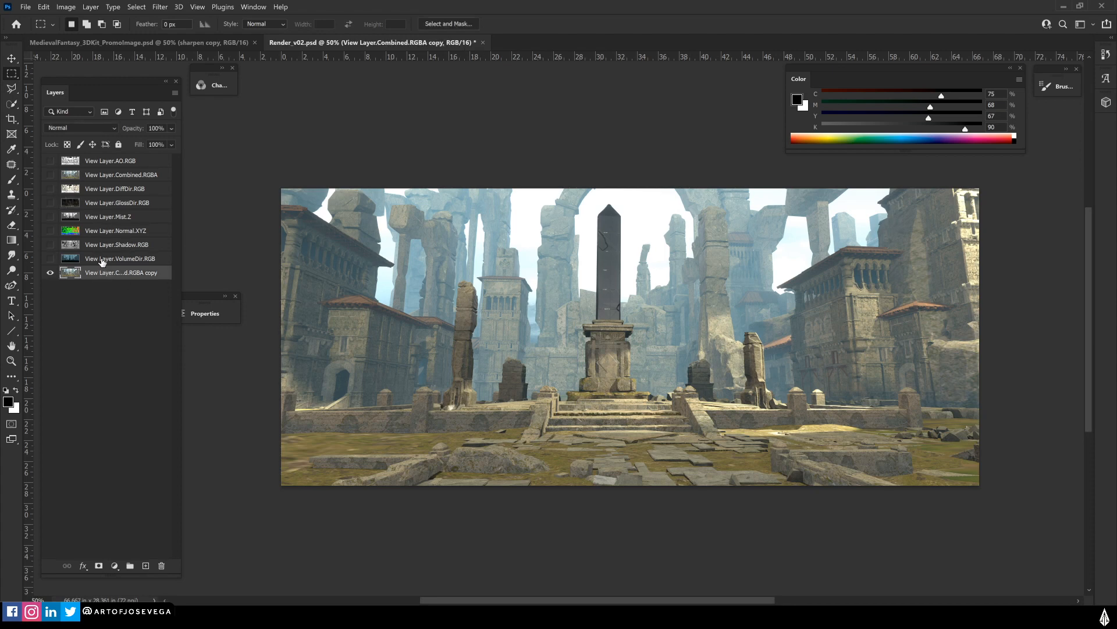
pyautogui.click(102, 259)
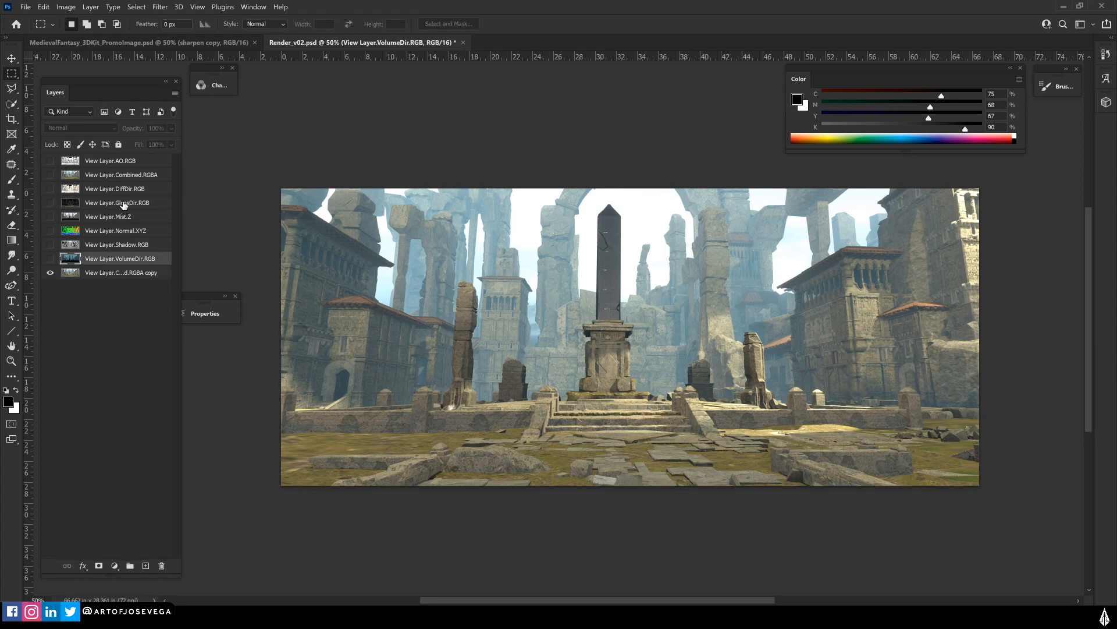
pyautogui.click(98, 219)
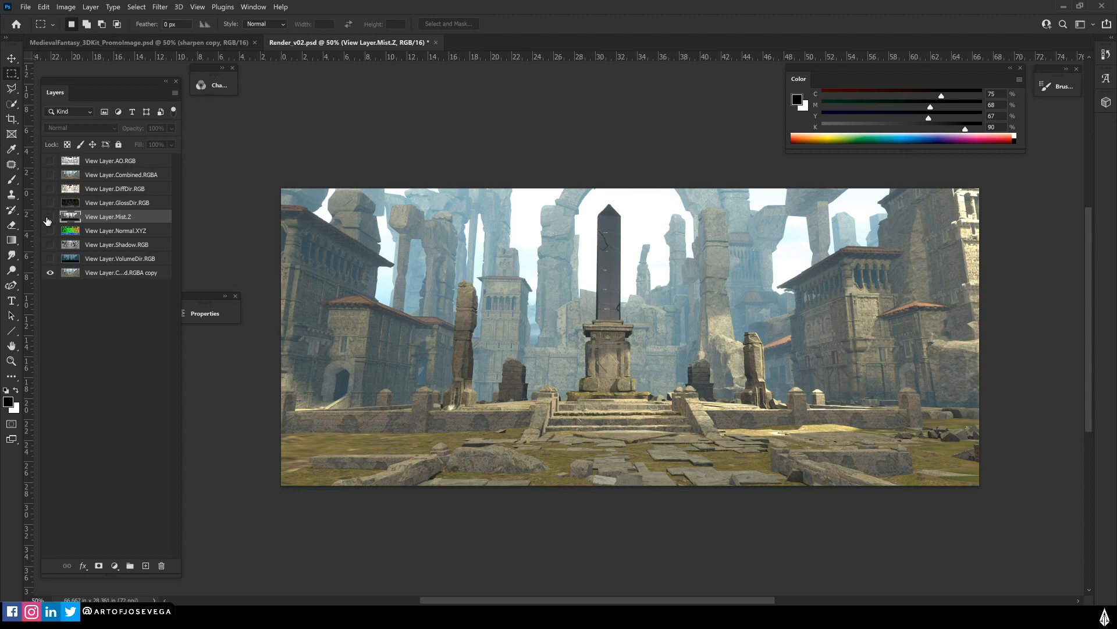
pyautogui.click(50, 217)
pyautogui.hotkey('ctrl', 'j')
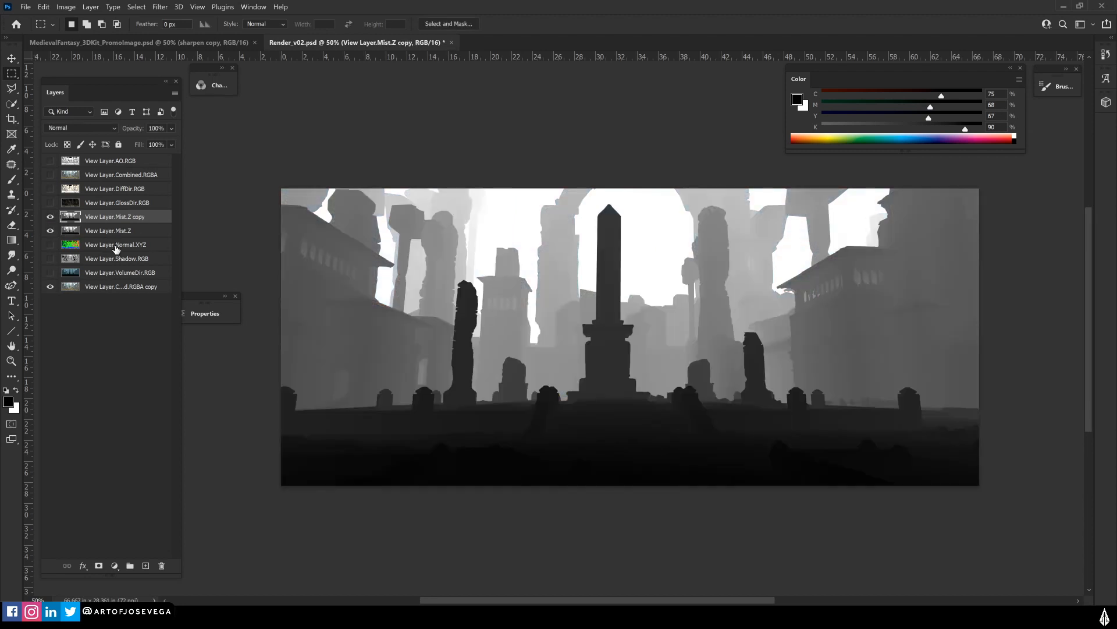
pyautogui.click(50, 230)
pyautogui.click(103, 232)
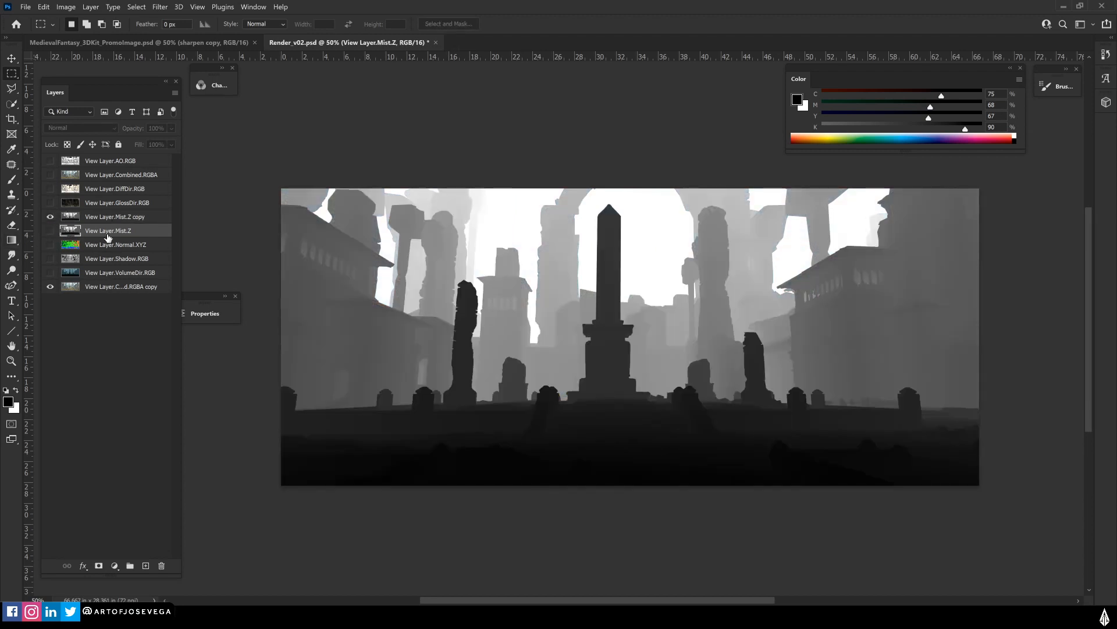
pyautogui.moveTo(116, 219); pyautogui.dragTo(105, 280)
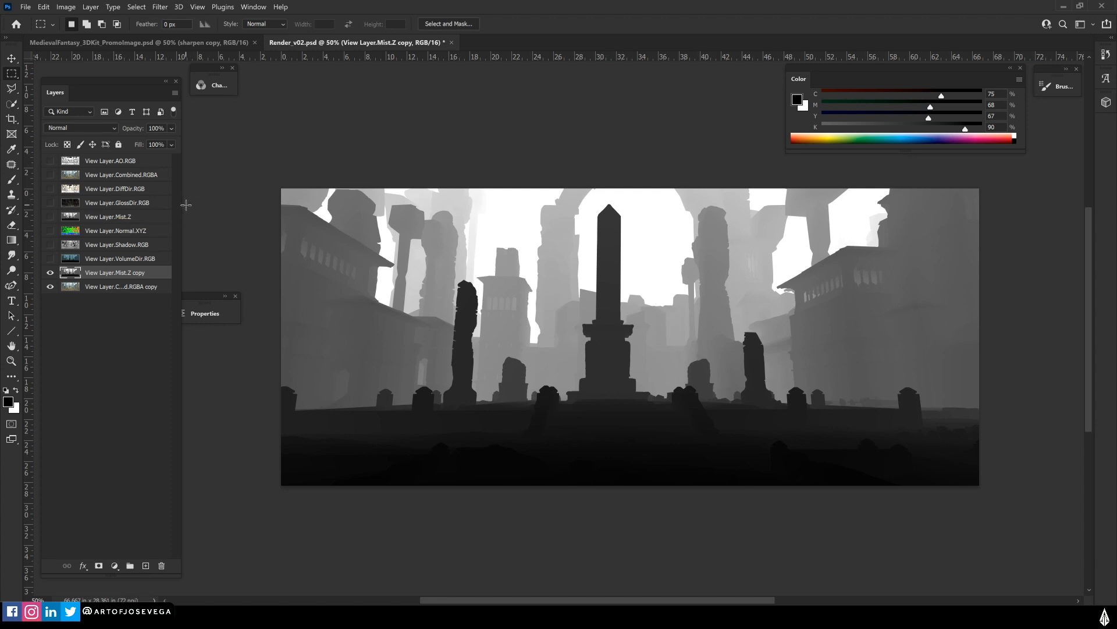
pyautogui.click(50, 274)
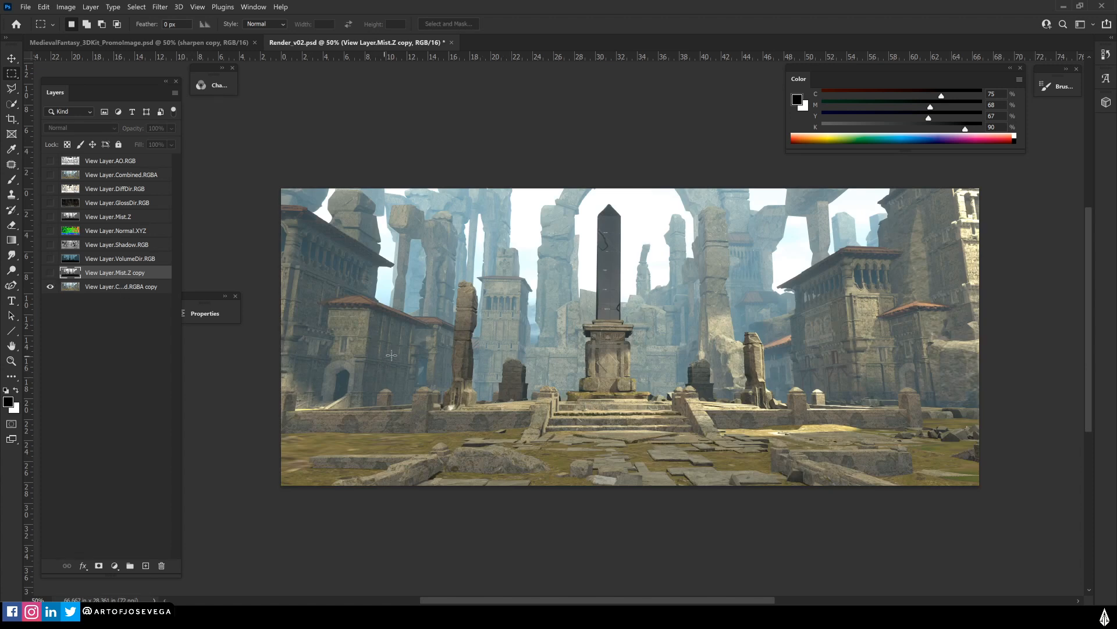
# In MedievalFantasy_3DKit_PromoImage.psd, expand the Process group and isolate its base View Layer RGBA copy under the Bars layer
pyautogui.click(198, 44)
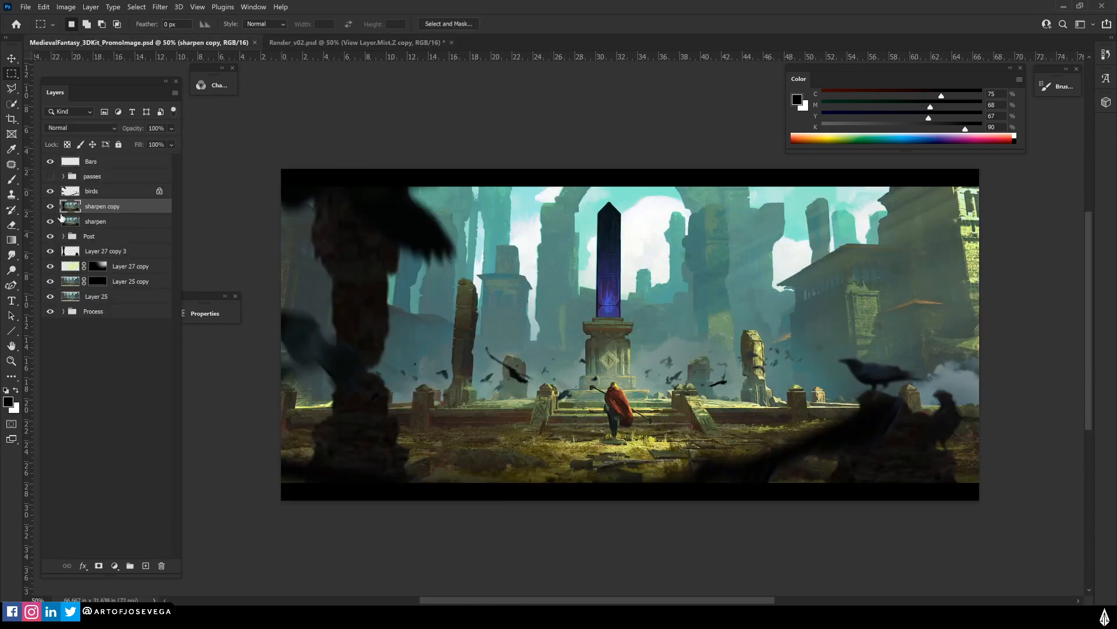
pyautogui.click(62, 311)
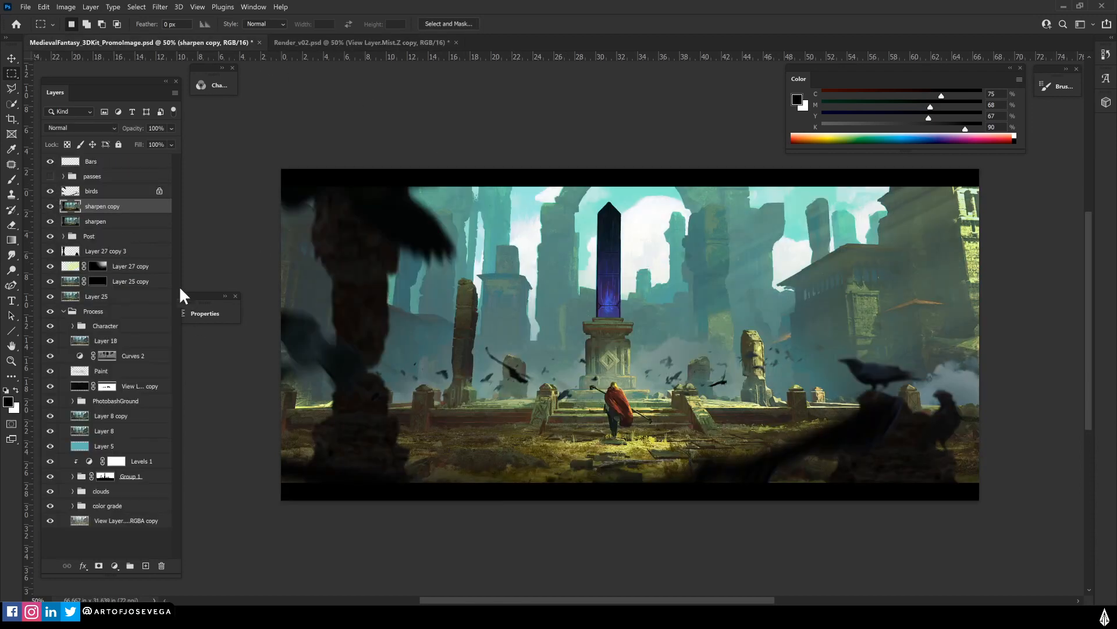
pyautogui.click(51, 192)
pyautogui.click(49, 209)
pyautogui.moveTo(50, 215); pyautogui.dragTo(51, 511)
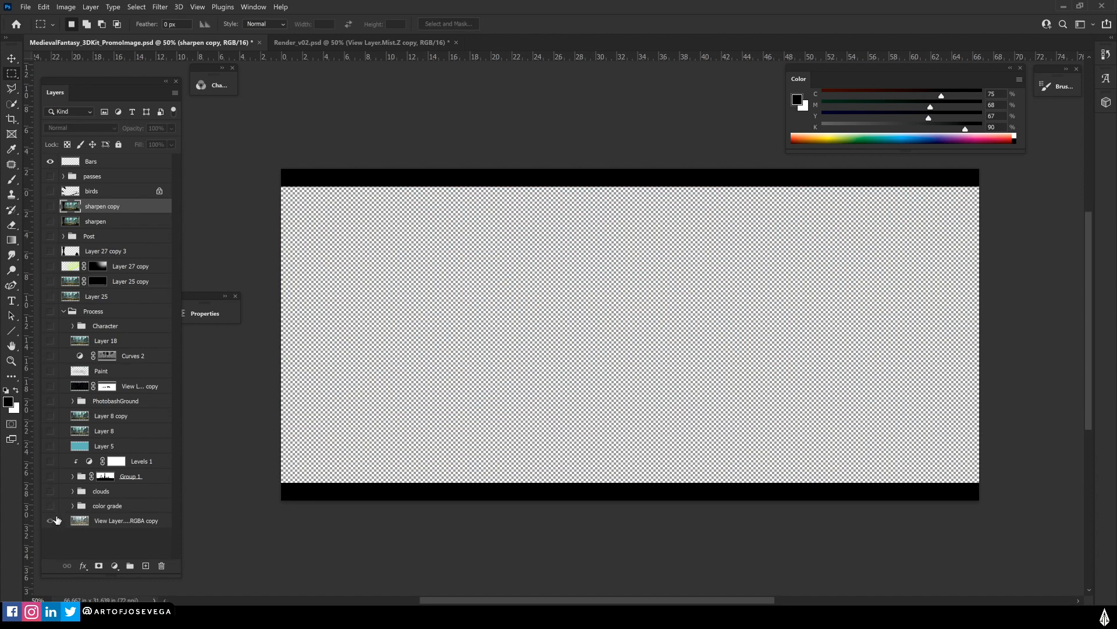
pyautogui.click(50, 523)
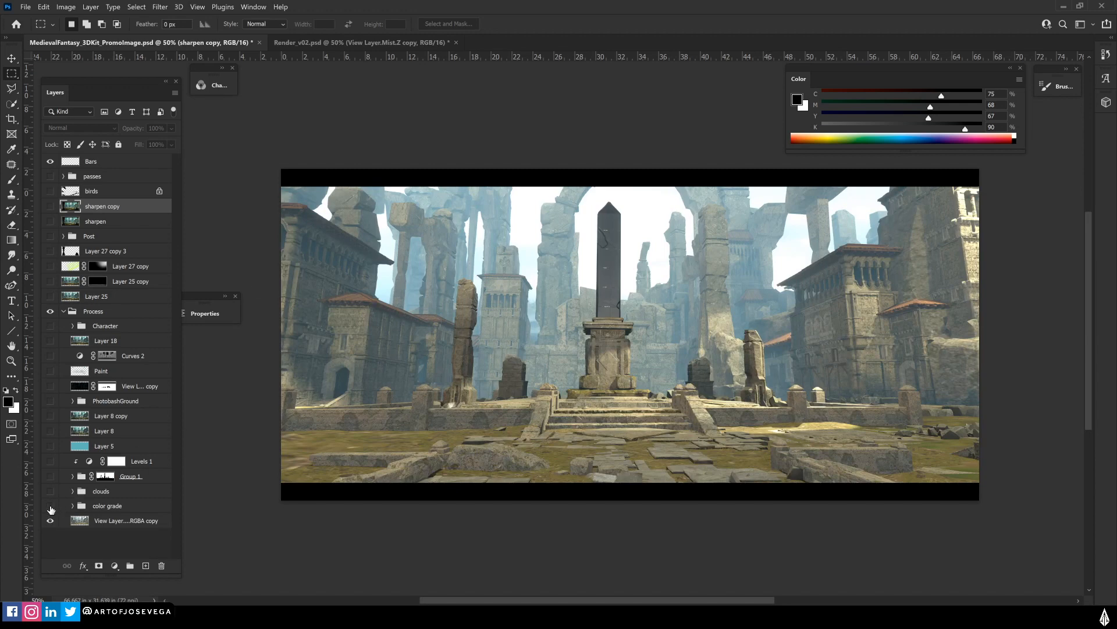
# Show the color grade, clouds and Group 1 groups one after another to review the early build-up of the painting
pyautogui.click(50, 506)
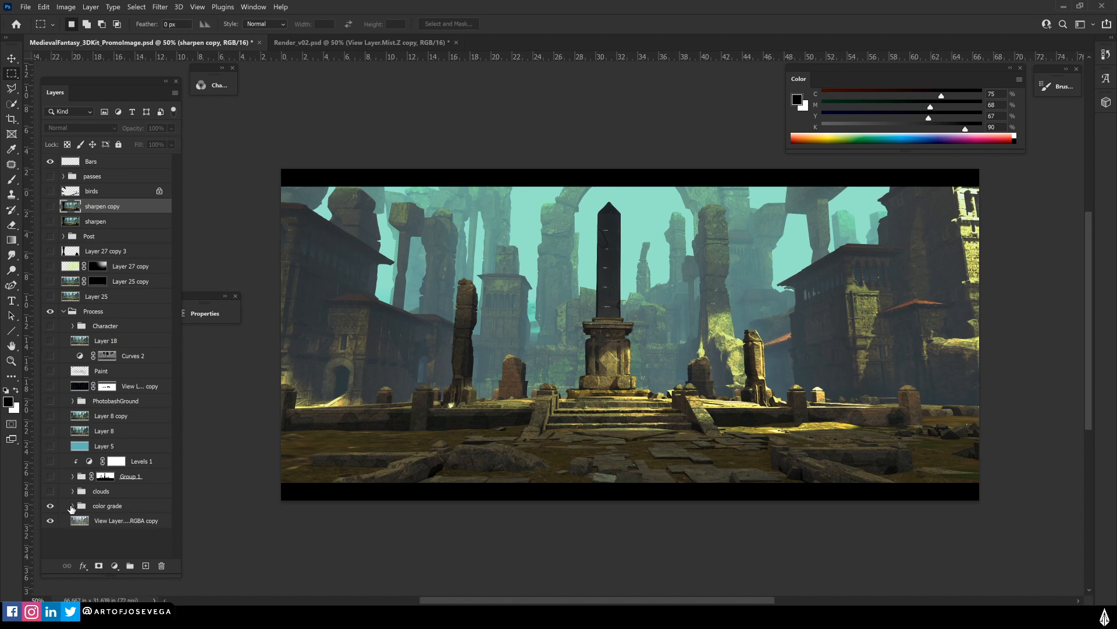
pyautogui.click(50, 492)
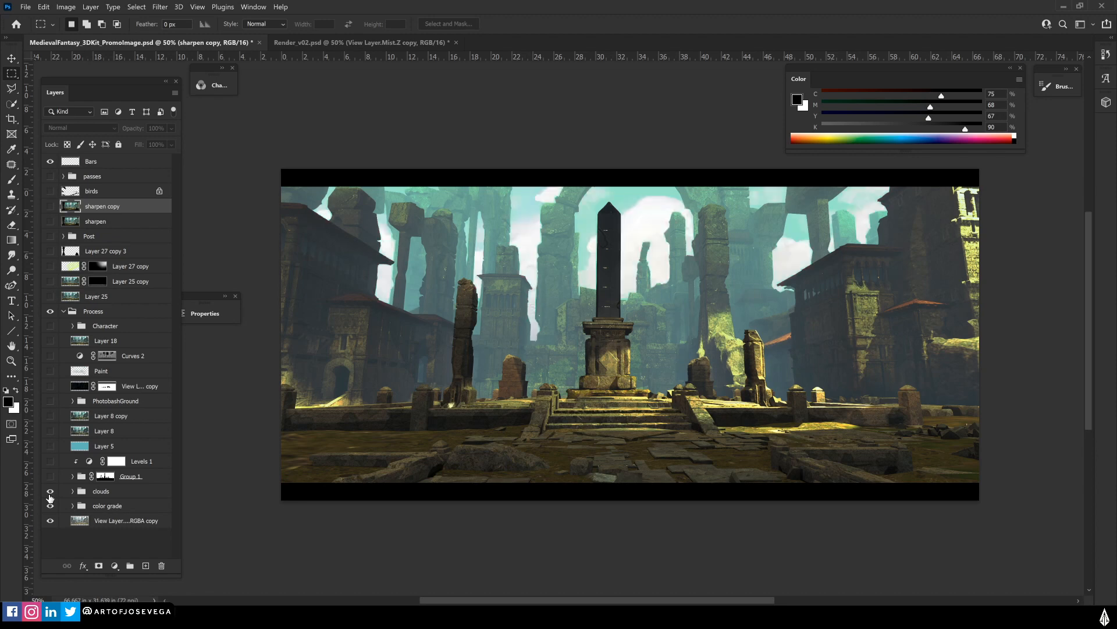
pyautogui.click(50, 476)
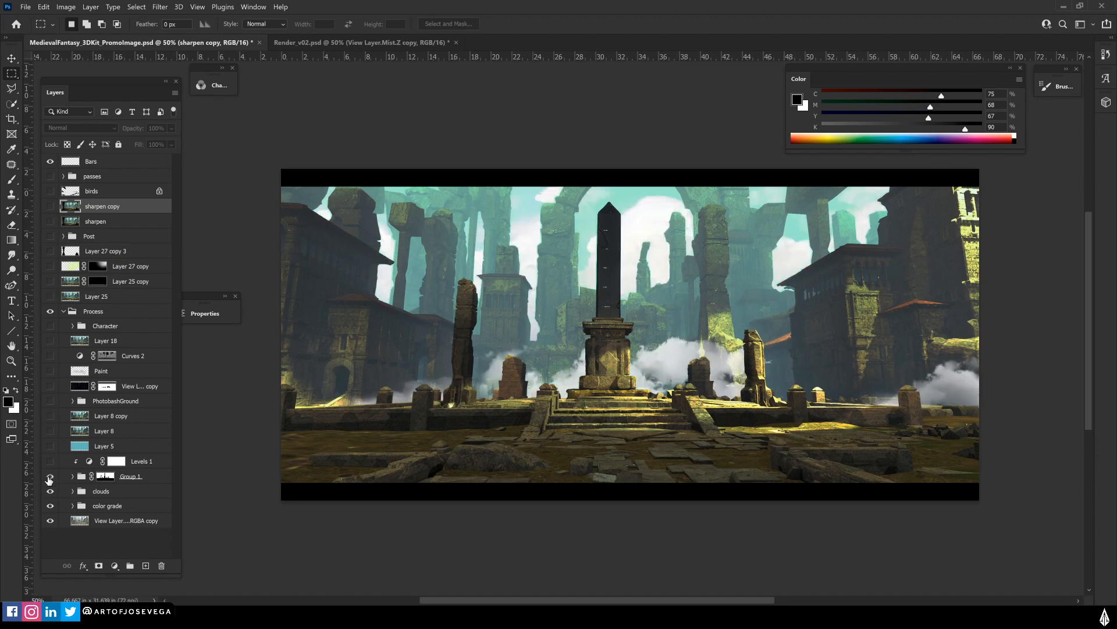
# Return to Render_v02.psd, expand the Channels panel beside the layer stack and move the Properties panel below it
pyautogui.click(304, 42)
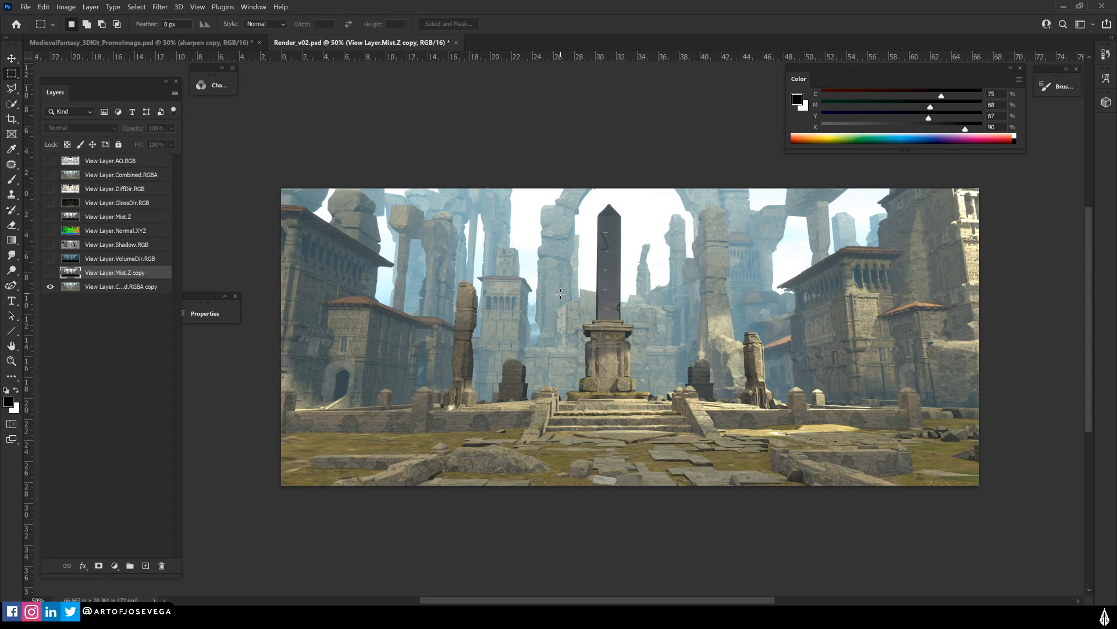
pyautogui.moveTo(445, 369); pyautogui.dragTo(469, 389)
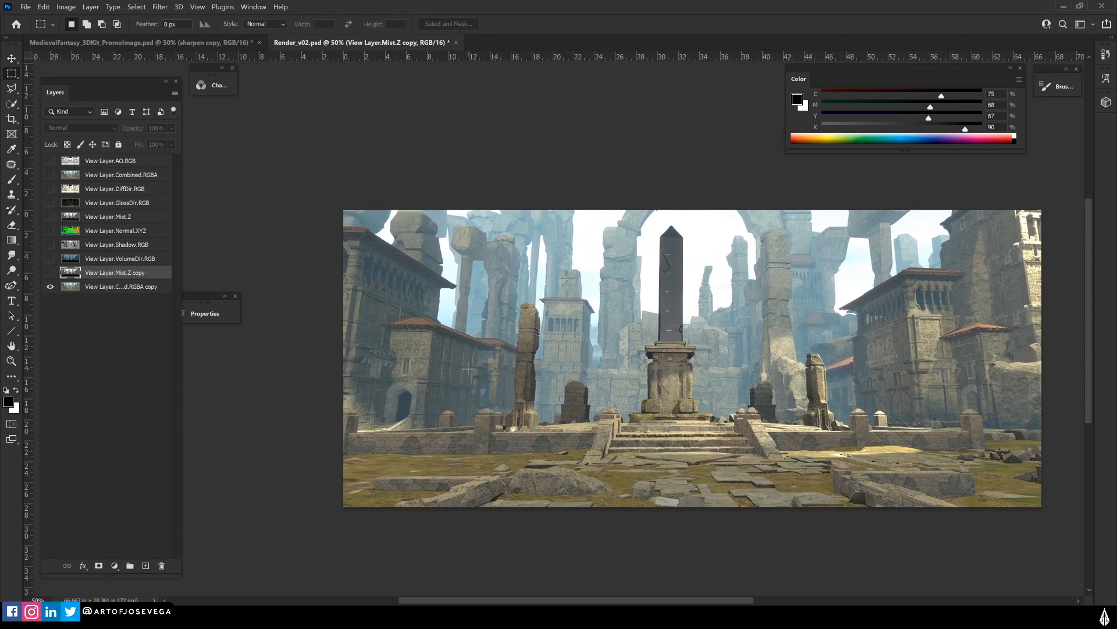
pyautogui.click(220, 85)
pyautogui.moveTo(261, 83); pyautogui.dragTo(229, 81)
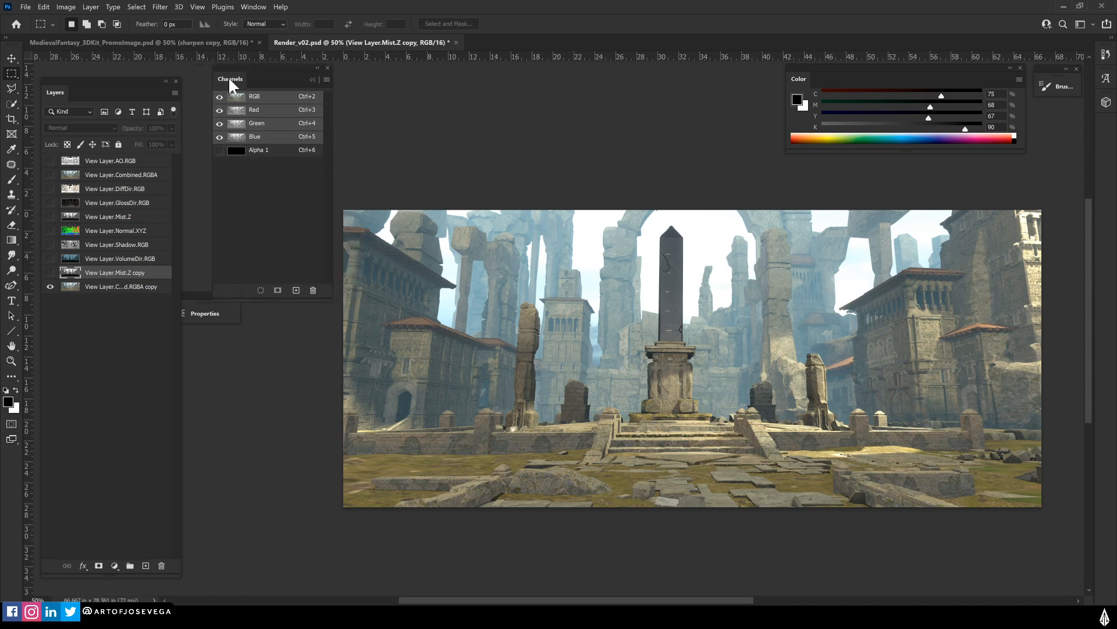
pyautogui.moveTo(196, 312); pyautogui.dragTo(204, 319)
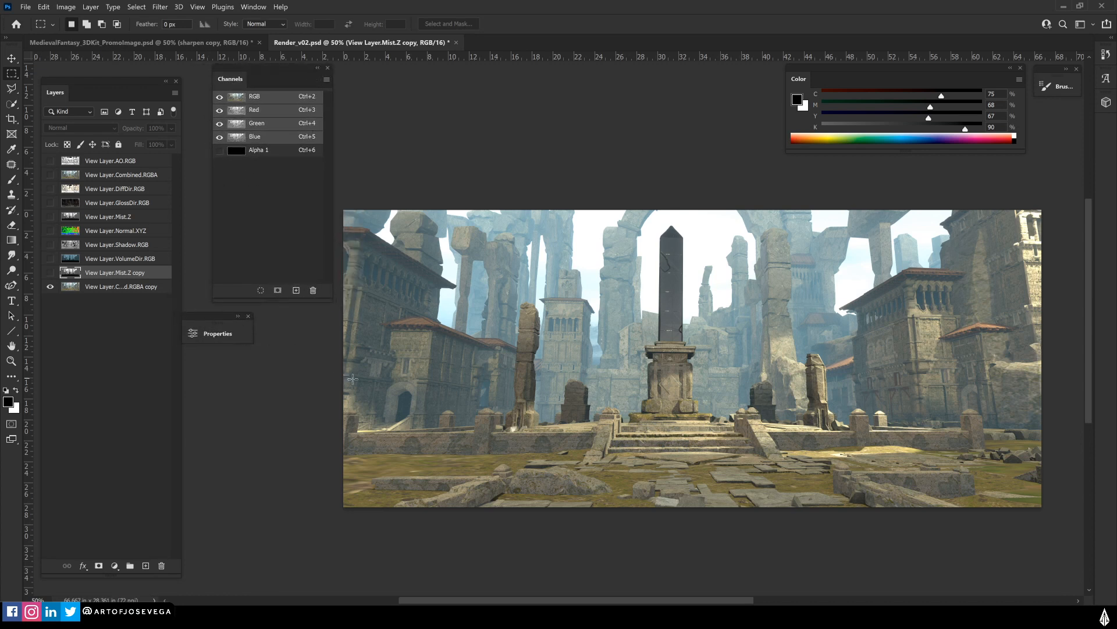
pyautogui.moveTo(425, 388); pyautogui.dragTo(458, 368)
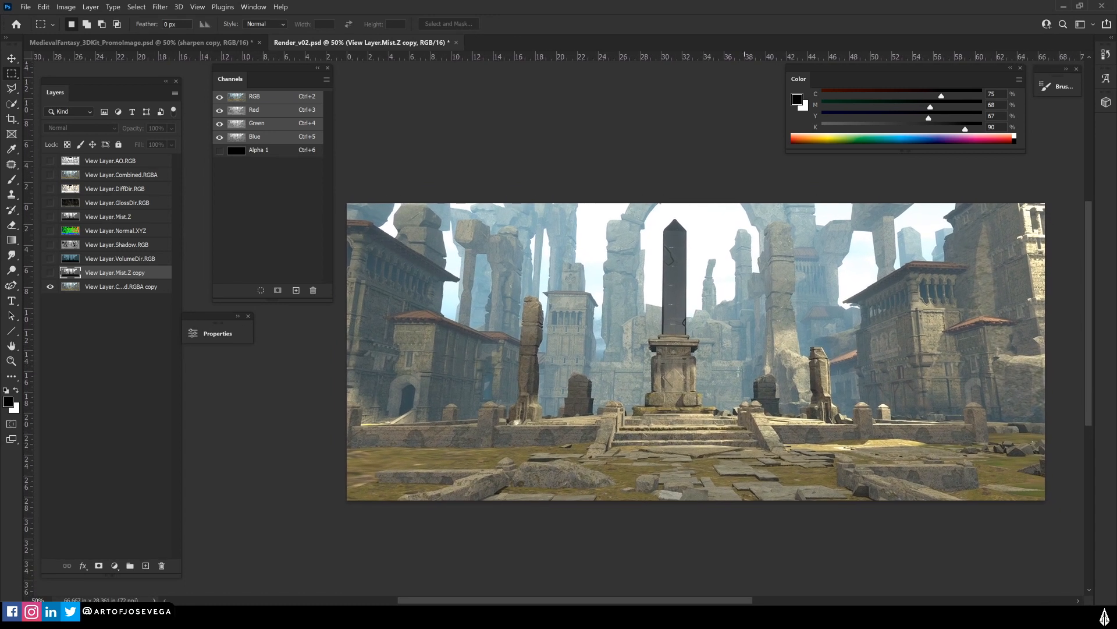
pyautogui.moveTo(512, 436); pyautogui.dragTo(511, 430)
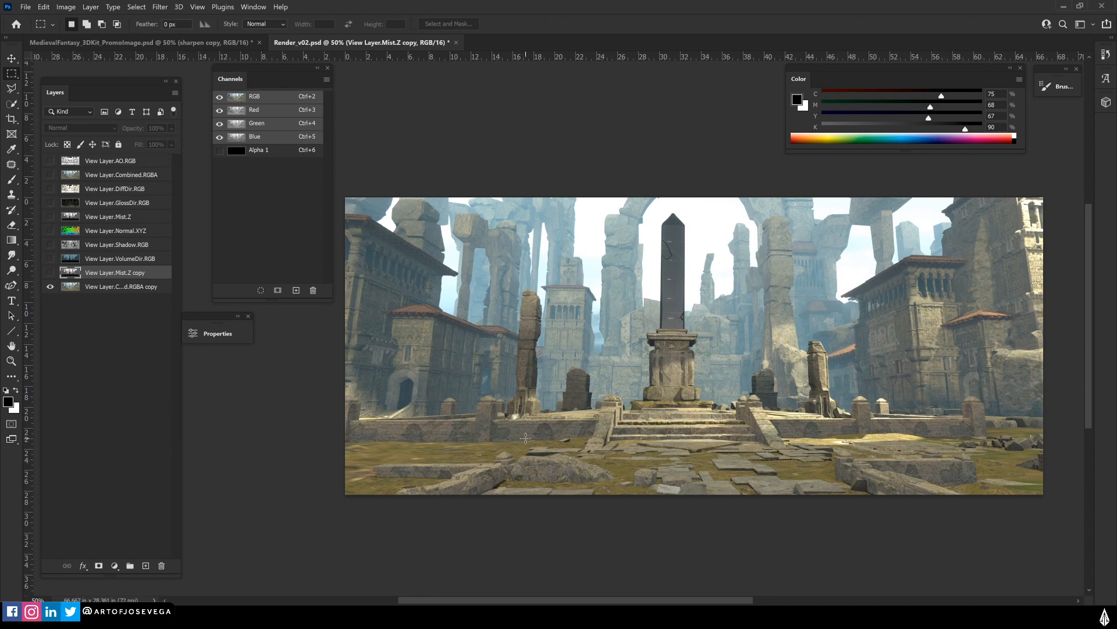
pyautogui.moveTo(493, 367); pyautogui.dragTo(483, 385)
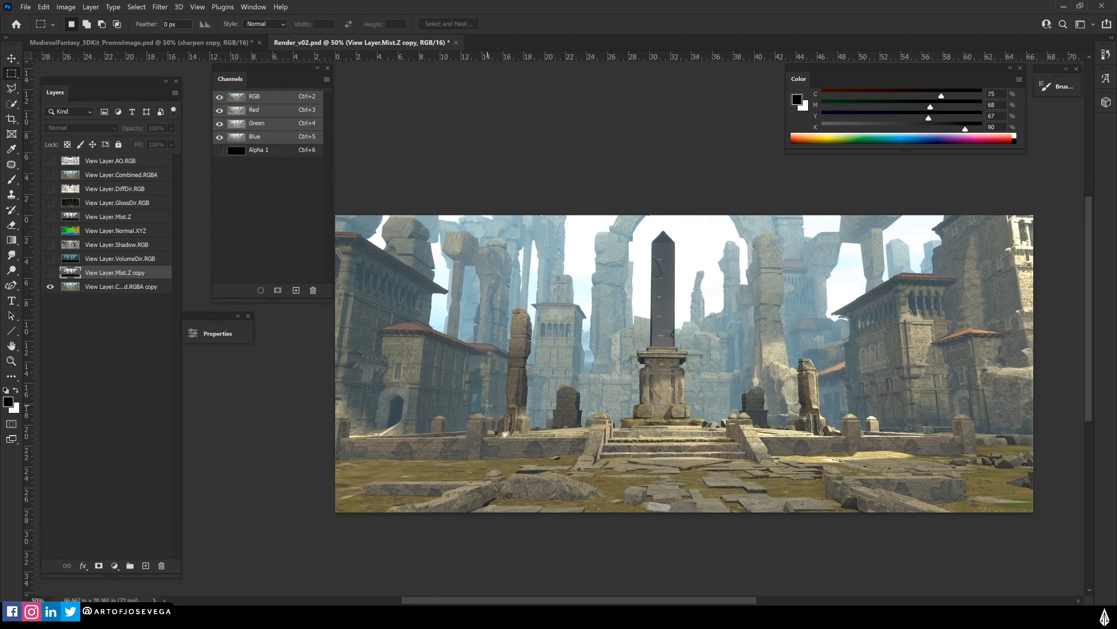
pyautogui.scroll(-1, 486, 380)
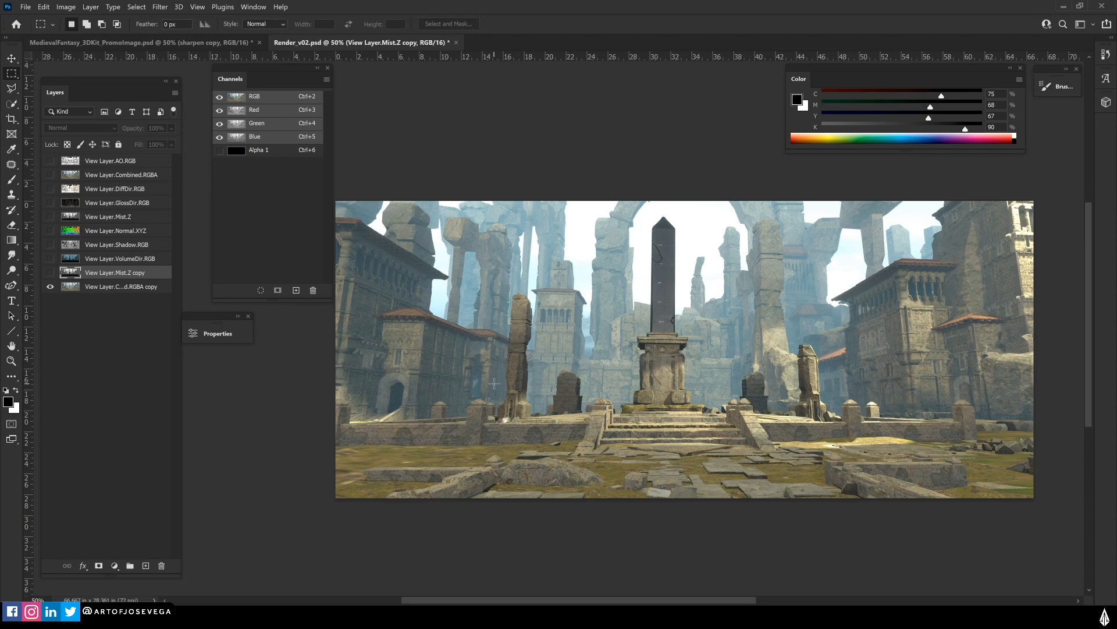
pyautogui.scroll(1, 487, 382)
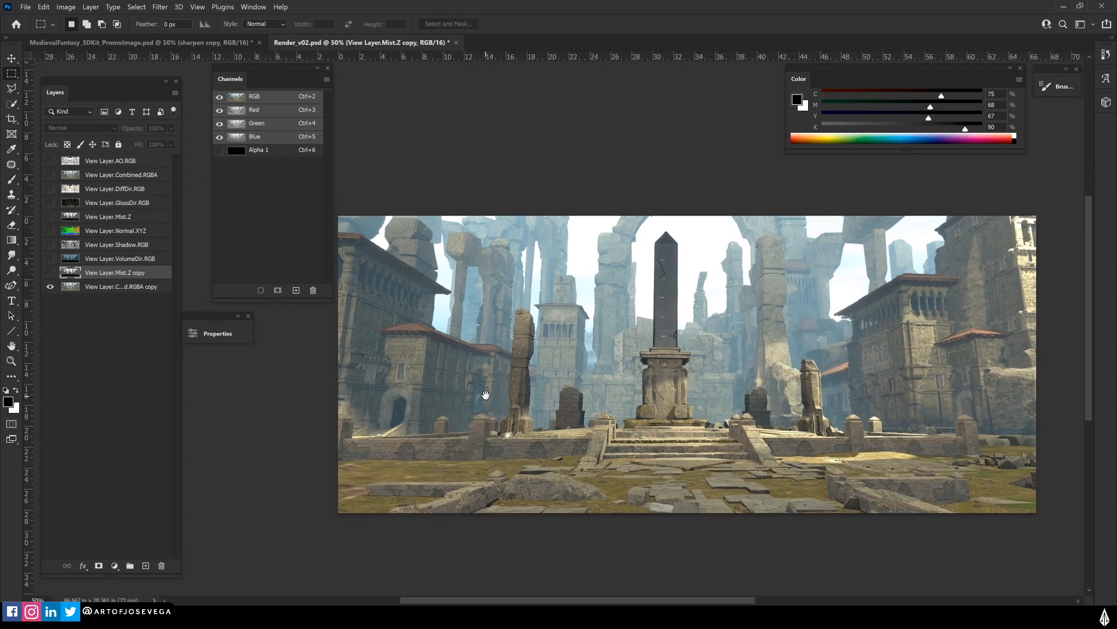
pyautogui.scroll(-1, 467, 363)
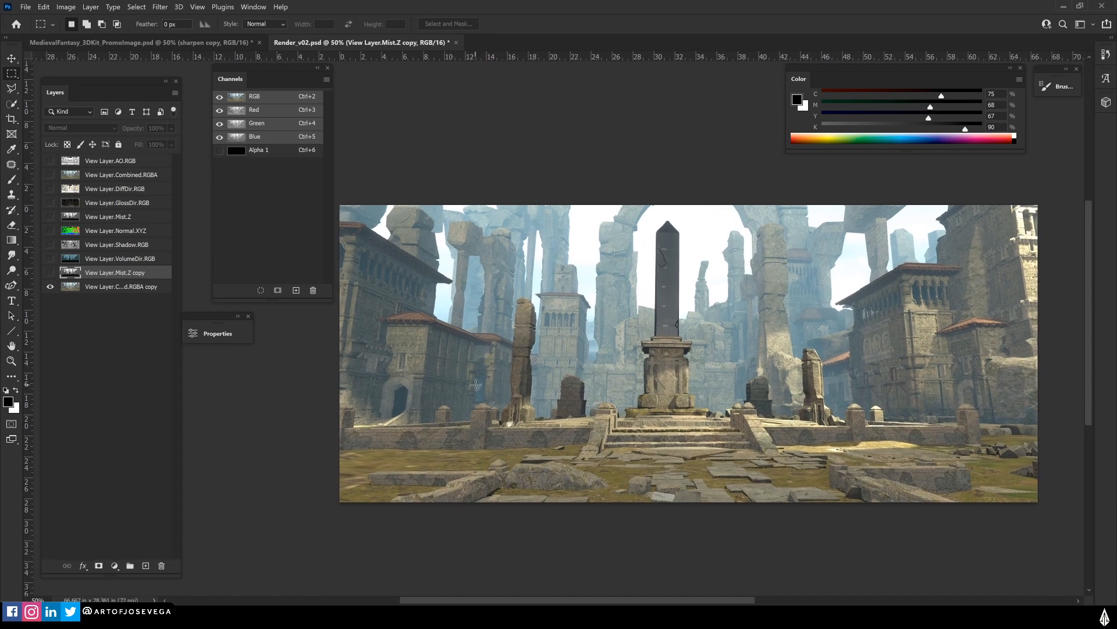
pyautogui.scroll(-1, 465, 384)
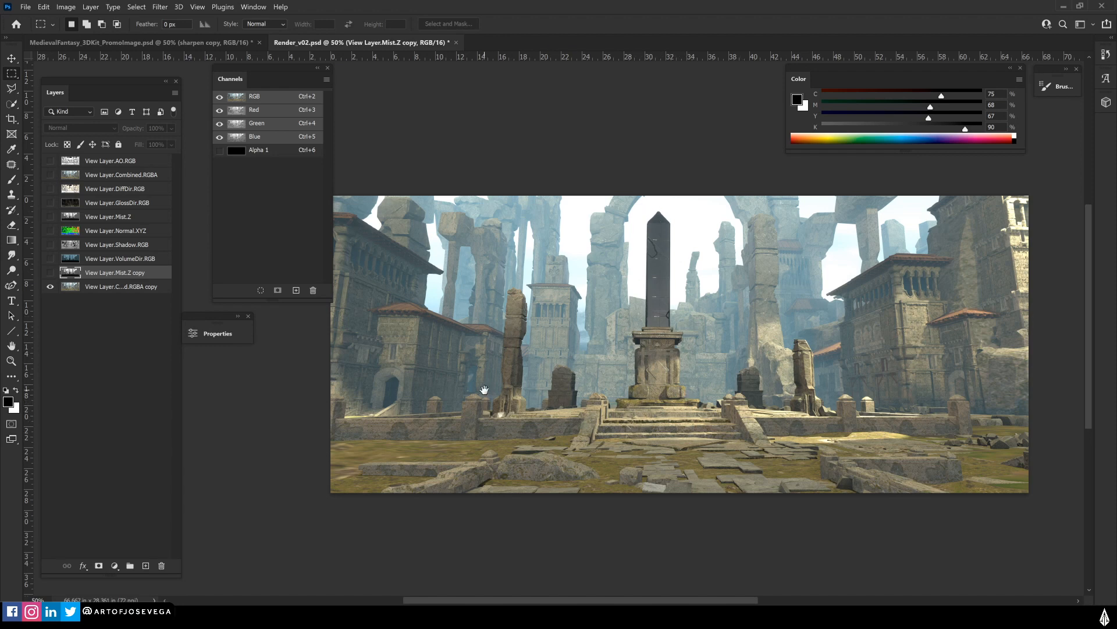
pyautogui.scroll(1, 484, 389)
# Show the View Layer.Mist.Z copy layer, duplicate it as a hidden spare above, and reselect View Layer.Mist.Z copy
pyautogui.click(50, 273)
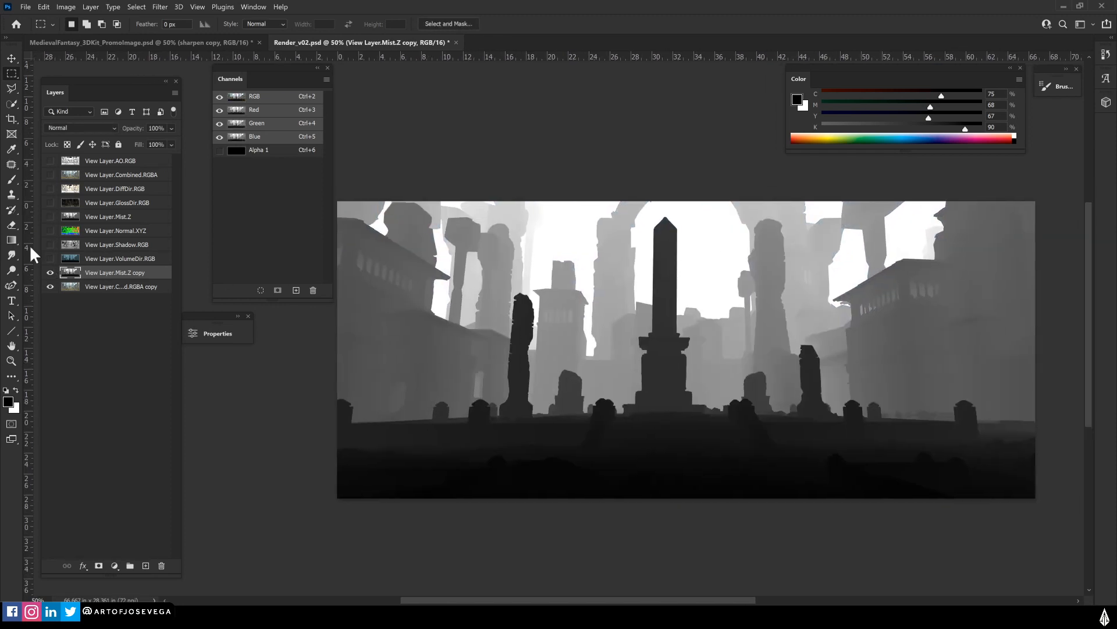
pyautogui.hotkey('ctrl', 'j')
pyautogui.click(50, 272)
pyautogui.click(90, 290)
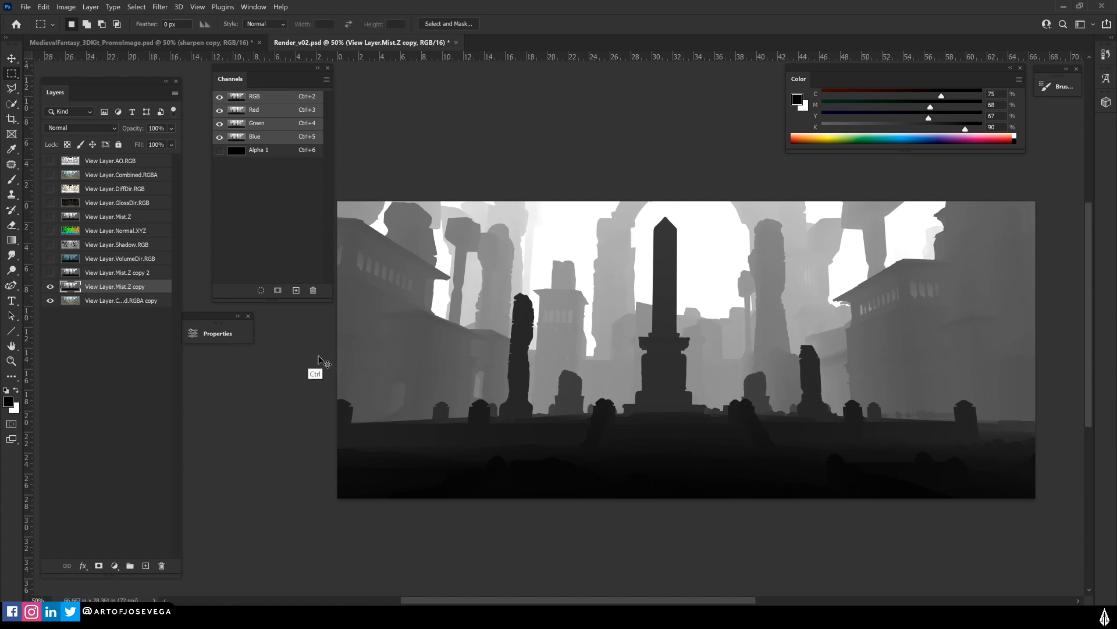
# Apply Levels with input values 71, 3.87 and 73 to the mist copy for a black foreground silhouette on white
pyautogui.hotkey('ctrl', 'l')
pyautogui.moveTo(180, 273)
pyautogui.mouseDown()
pyautogui.moveTo(237, 271)
pyautogui.moveTo(192, 273)
pyautogui.mouseUp()
pyautogui.moveTo(108, 272); pyautogui.dragTo(143, 274)
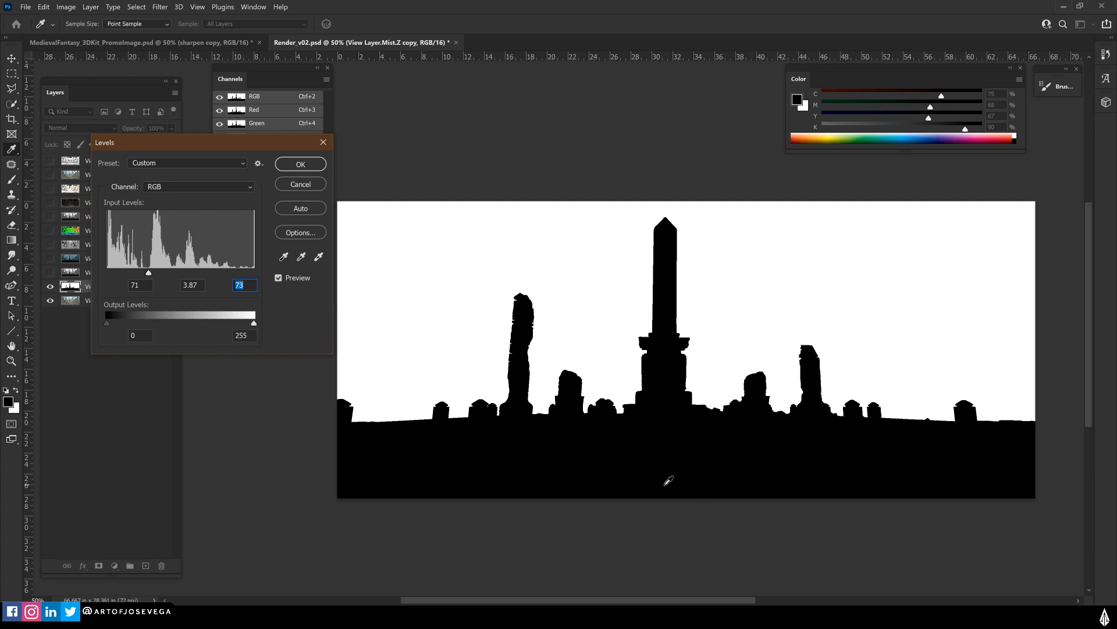
pyautogui.press('Return')
pyautogui.press('m')
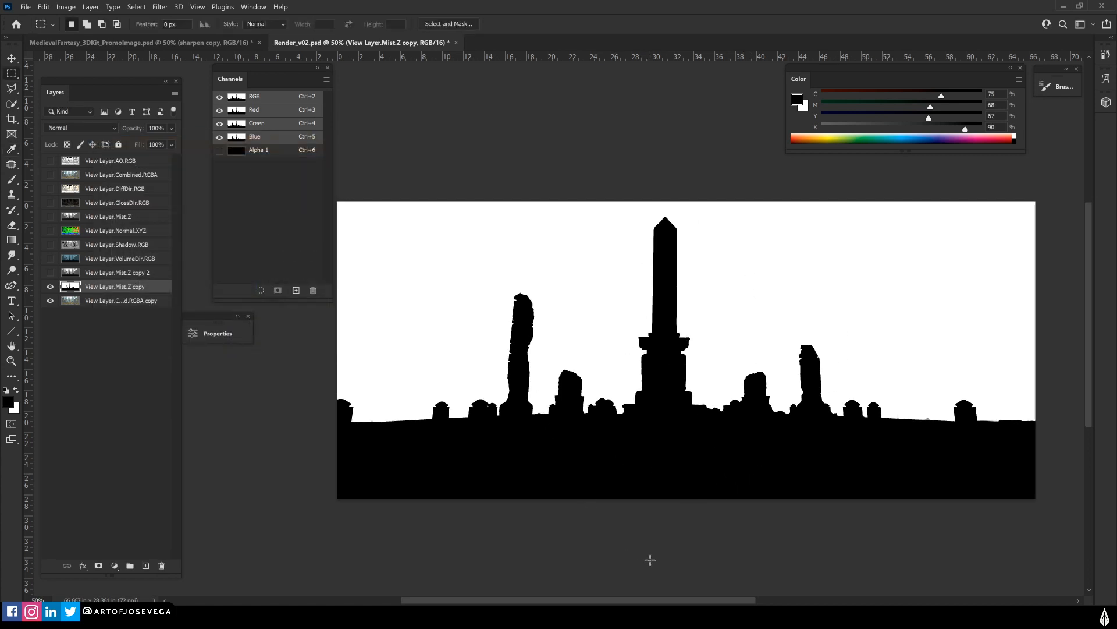
# Copy the whole black-and-white mist layer and paste it into a new alpha channel
pyautogui.keyDown('ctrl'); pyautogui.click(68, 287); pyautogui.keyUp('ctrl')
pyautogui.click(297, 290)
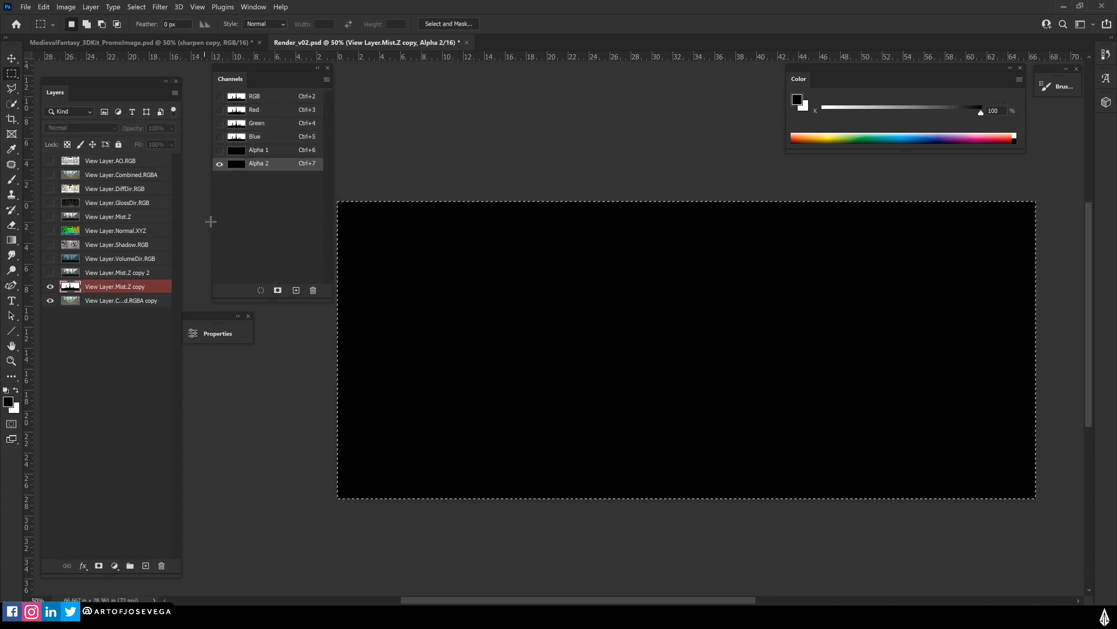
pyautogui.click(254, 96)
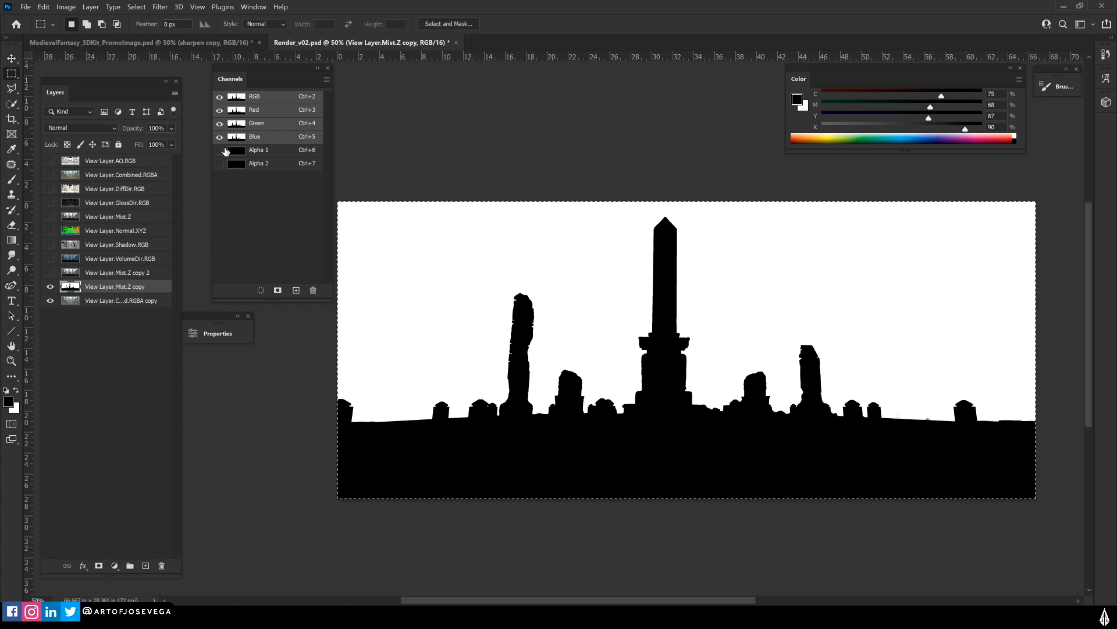
pyautogui.click(256, 163)
pyautogui.hotkey('ctrl', 'v')
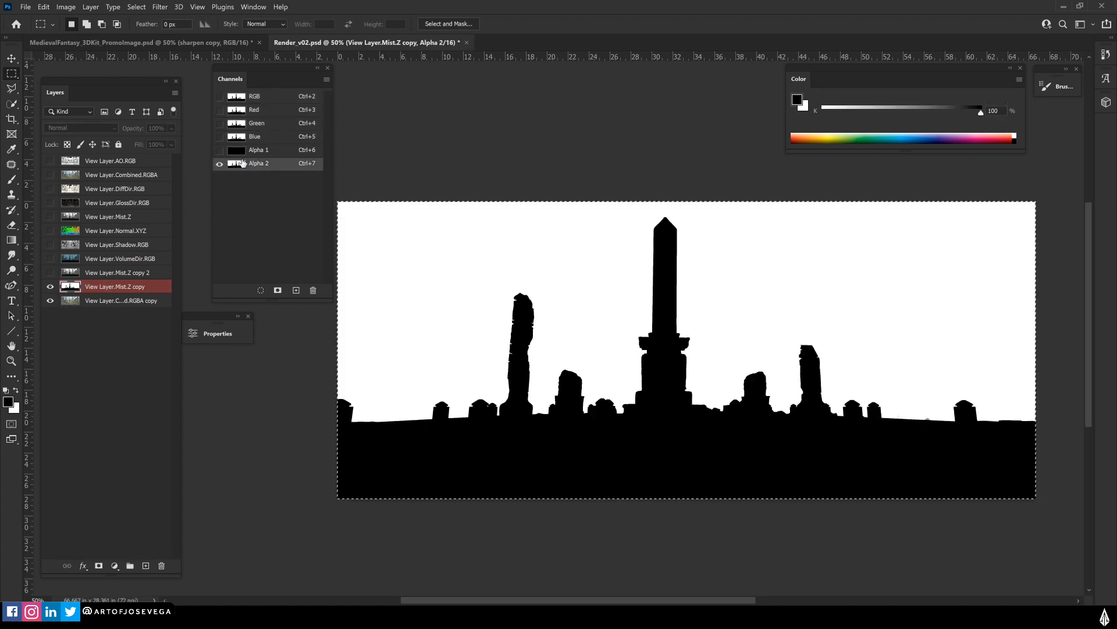
# Deselect, return to the RGB composite and hide the View Layer.Mist.Z copy layer
pyautogui.hotkey('ctrl', 'd')
pyautogui.moveTo(436, 417); pyautogui.dragTo(444, 434)
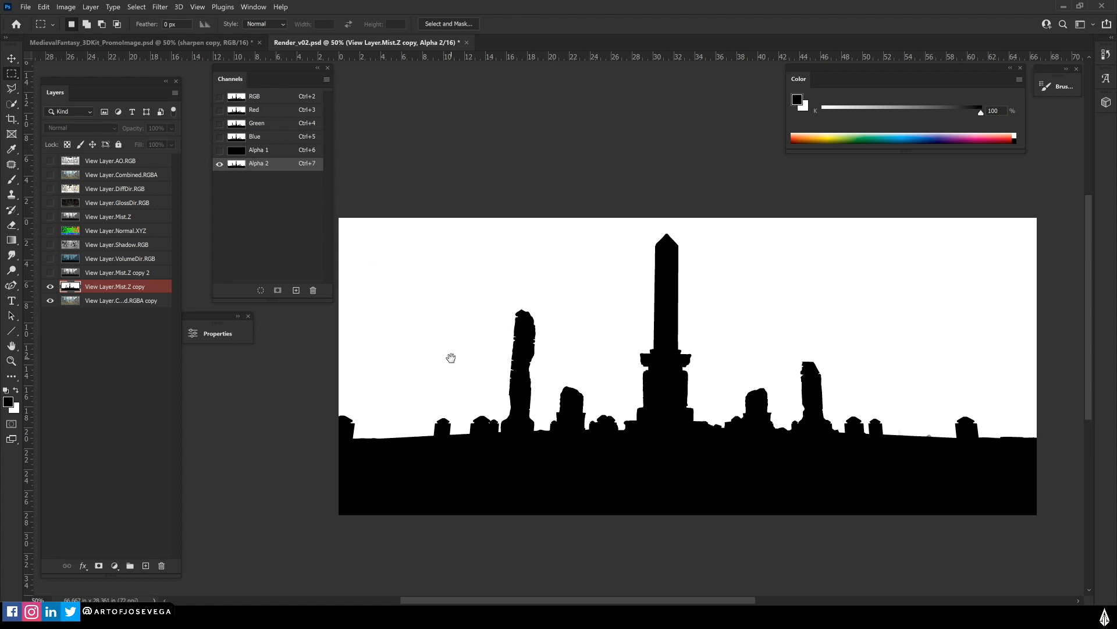
pyautogui.moveTo(452, 356); pyautogui.dragTo(450, 339)
pyautogui.click(89, 292)
pyautogui.click(50, 286)
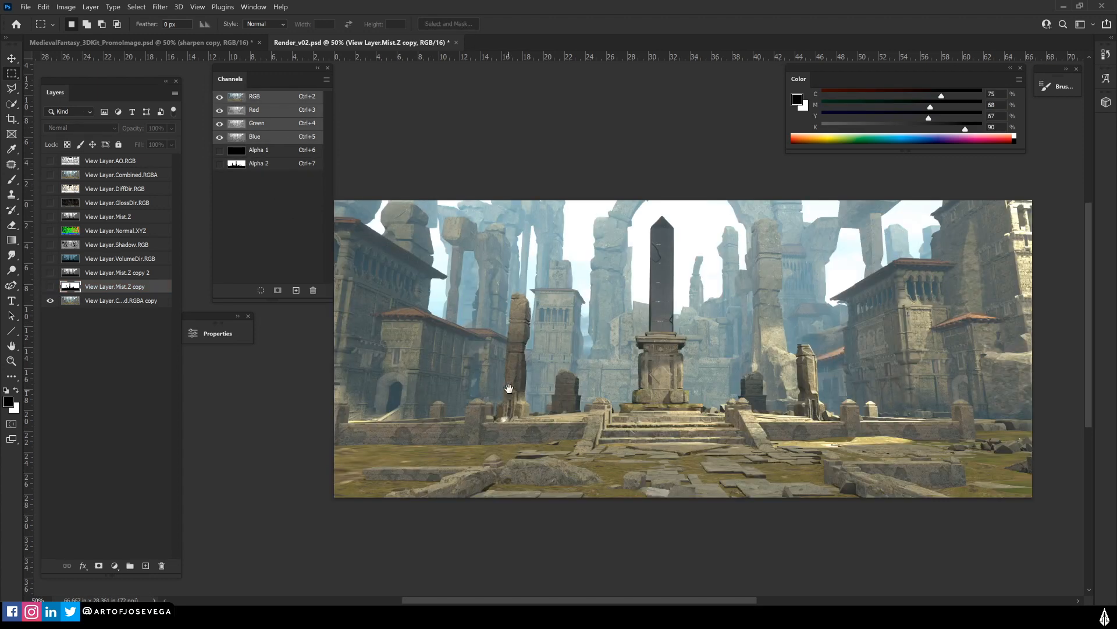
pyautogui.moveTo(510, 388); pyautogui.dragTo(511, 401)
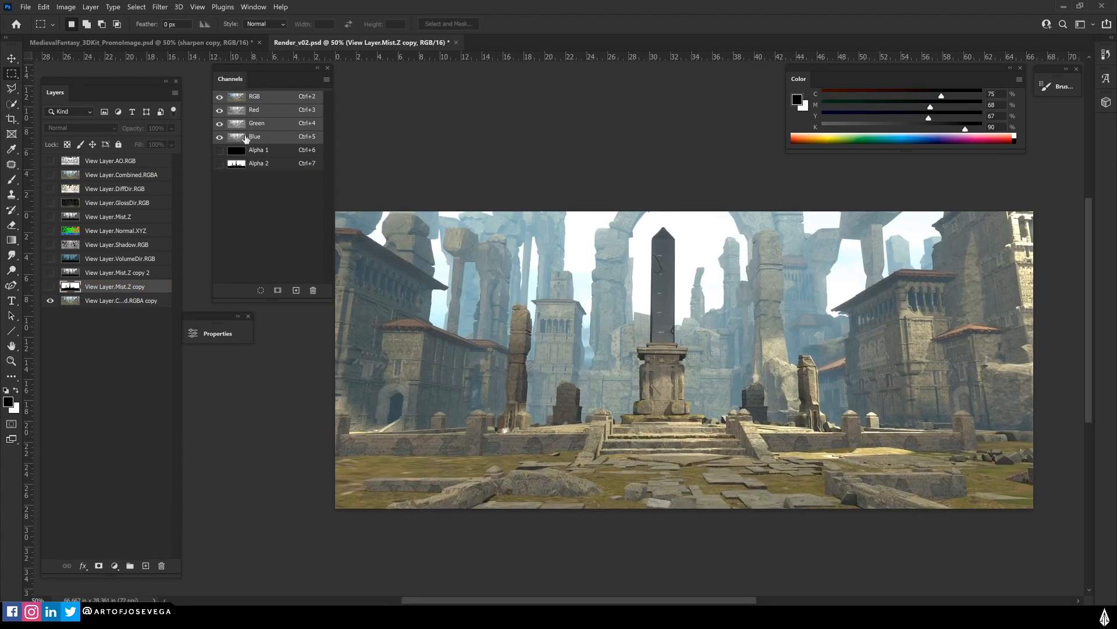
# Load Alpha 2 as a selection over the render, compare it with the channel's mask, and deselect
pyautogui.keyDown('ctrl'); pyautogui.click(239, 165); pyautogui.keyUp('ctrl')
pyautogui.moveTo(553, 478); pyautogui.dragTo(549, 492)
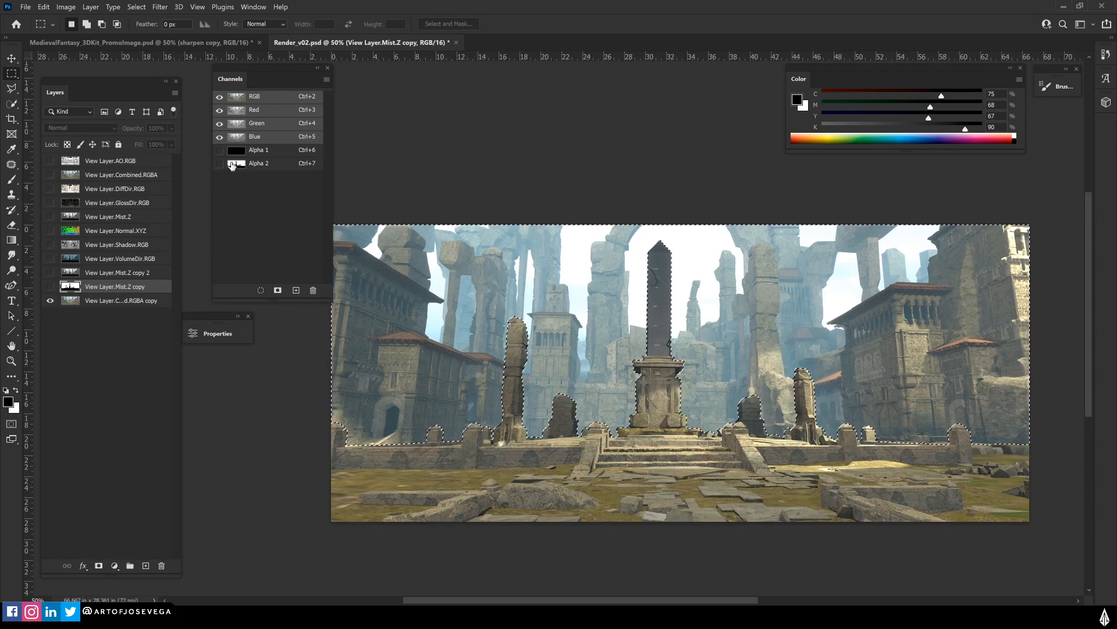
pyautogui.click(252, 164)
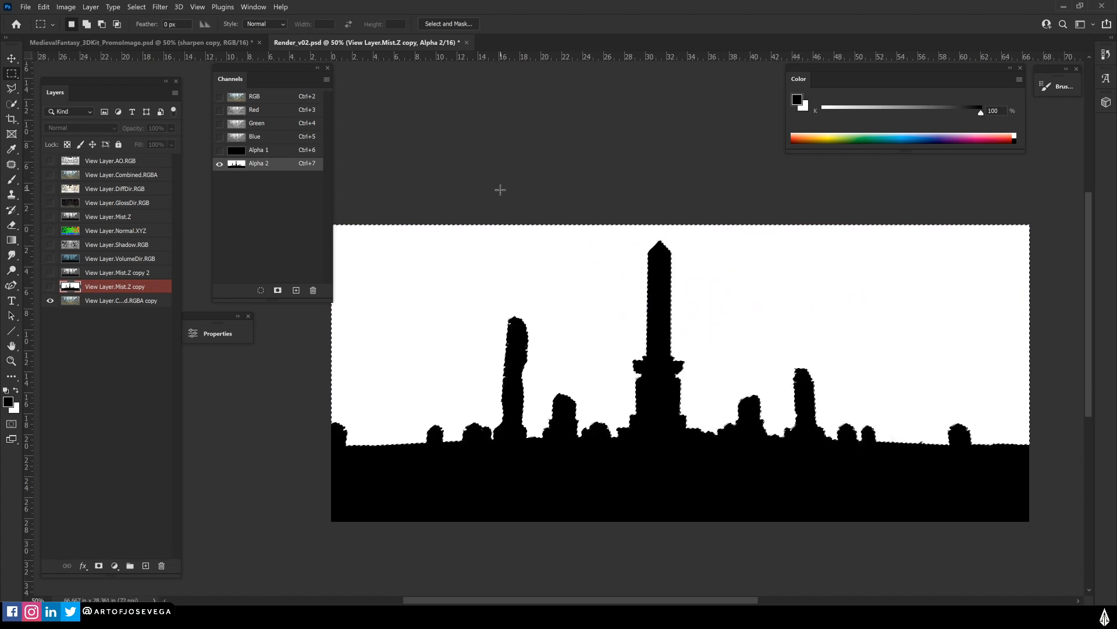
pyautogui.hotkey('ctrl', 'd')
pyautogui.scroll(-2, 512, 401)
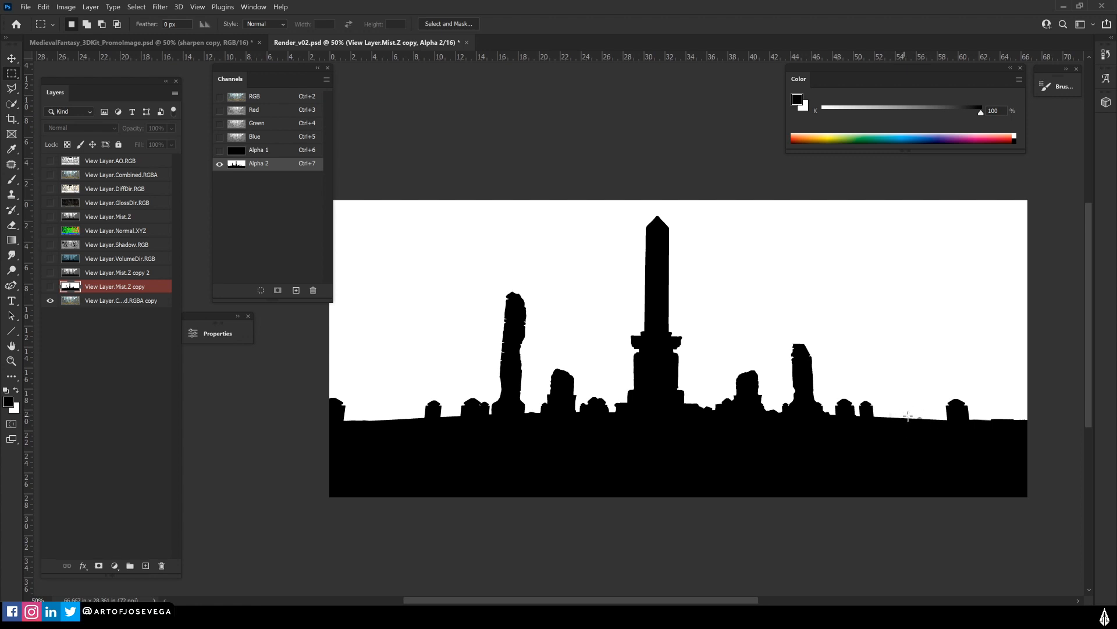
pyautogui.scroll(2, 459, 407)
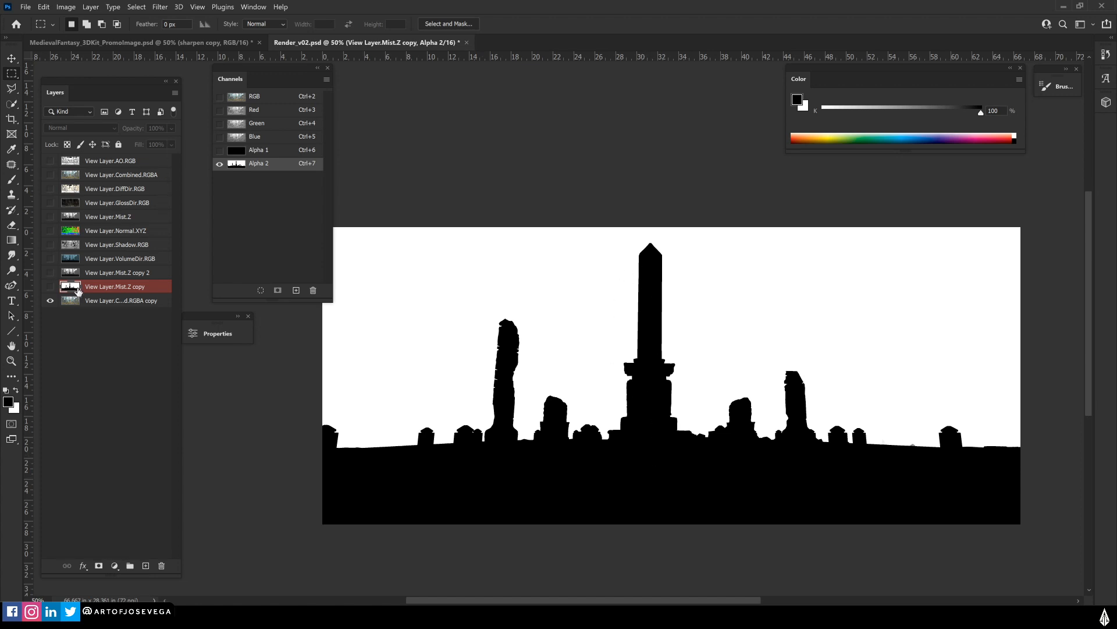
# Add a new layer above the Combined RGBA copy, load Alpha 2 as a selection and enlarge the brush to 500
pyautogui.click(96, 301)
pyautogui.click(147, 568)
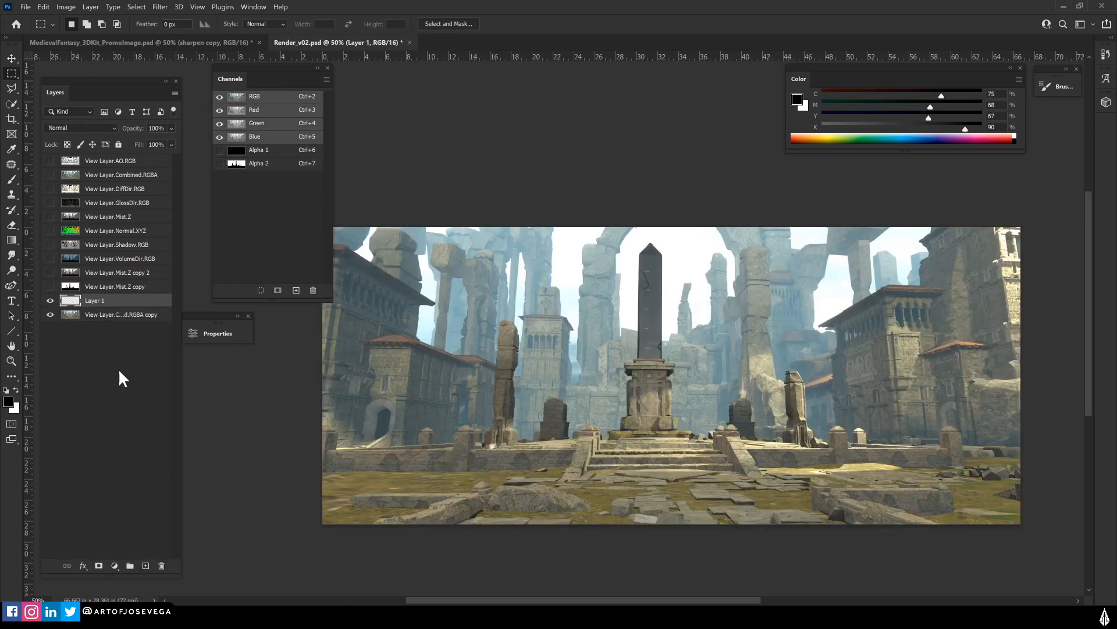
pyautogui.press('b')
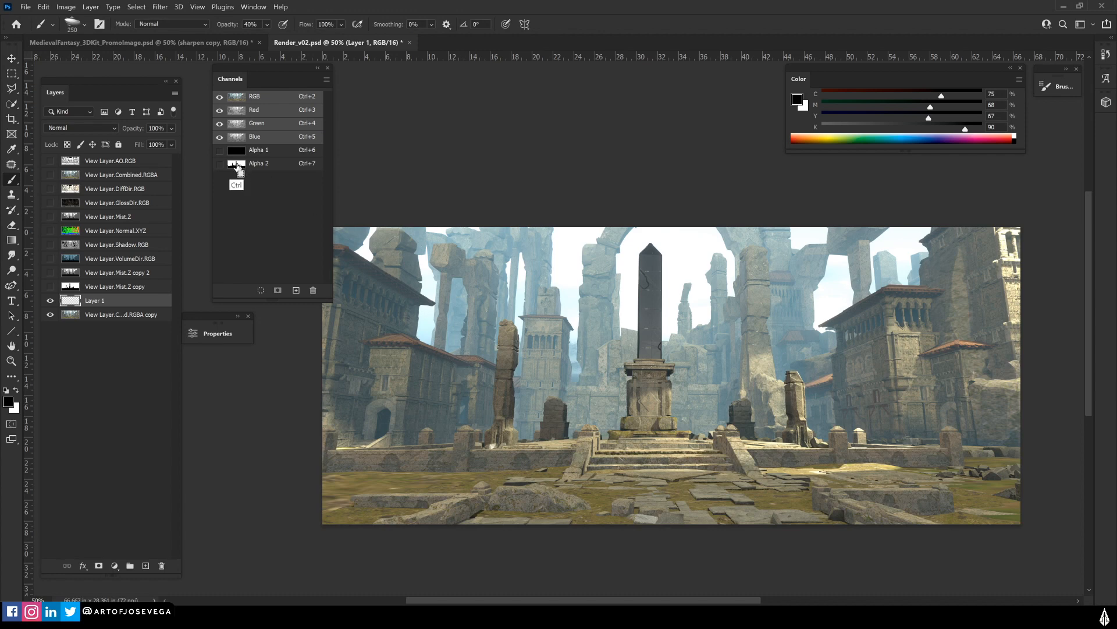
pyautogui.keyDown('ctrl'); pyautogui.click(236, 164); pyautogui.keyUp('ctrl')
pyautogui.press(']')
pyautogui.press(']')
pyautogui.press(']')
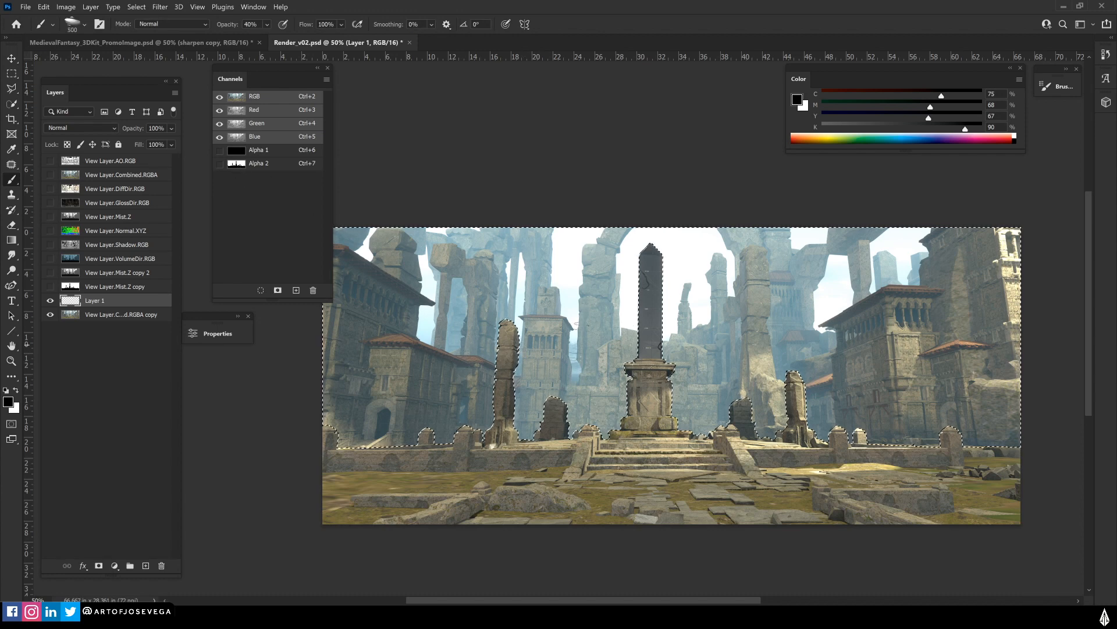
# Paint red at 100% opacity with an 800 px brush across the selected background ruins on Layer 1, and deselect
pyautogui.click(792, 139)
pyautogui.press('0')
pyautogui.press(']')
pyautogui.press(']')
pyautogui.press(']')
pyautogui.moveTo(428, 334)
pyautogui.mouseDown()
pyautogui.moveTo(541, 367)
pyautogui.moveTo(576, 326)
pyautogui.moveTo(780, 391)
pyautogui.moveTo(856, 378)
pyautogui.moveTo(698, 410)
pyautogui.moveTo(343, 402)
pyautogui.mouseUp()
pyautogui.hotkey('ctrl', 'd')
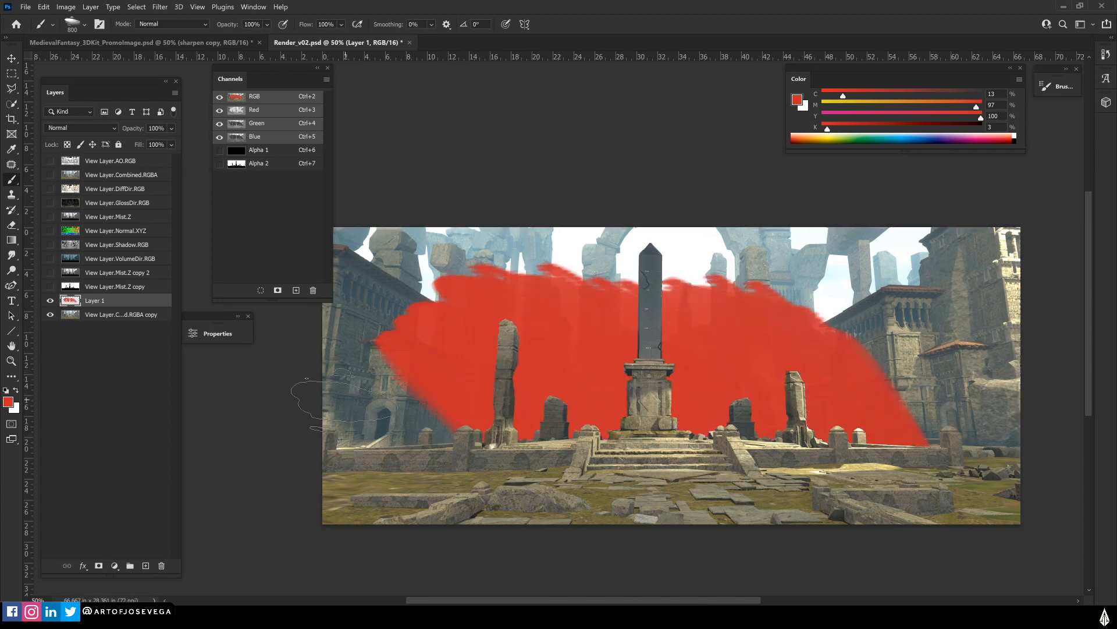
# Clear all the red paint from Layer 1
pyautogui.press('m')
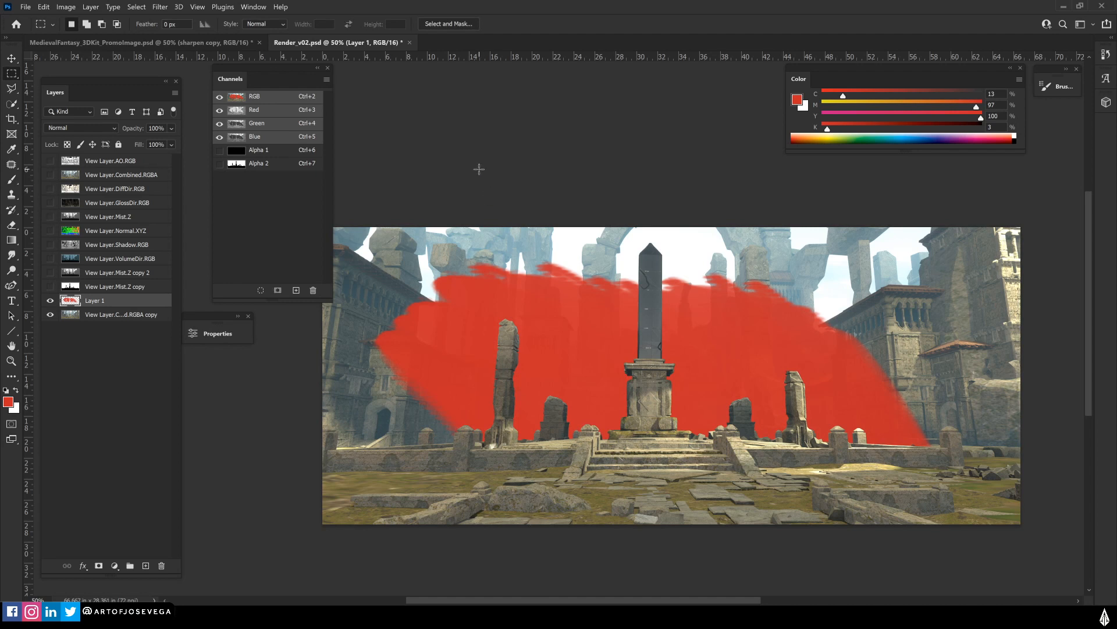
pyautogui.moveTo(489, 412); pyautogui.dragTo(483, 412)
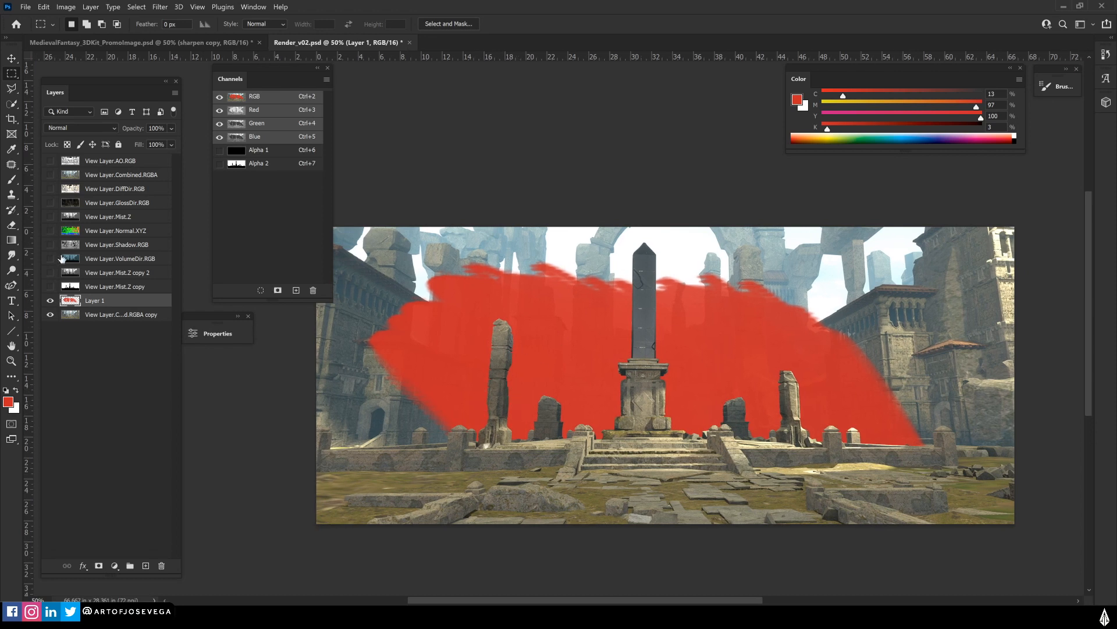
pyautogui.hotkey('ctrl', 'a')
pyautogui.press('Delete')
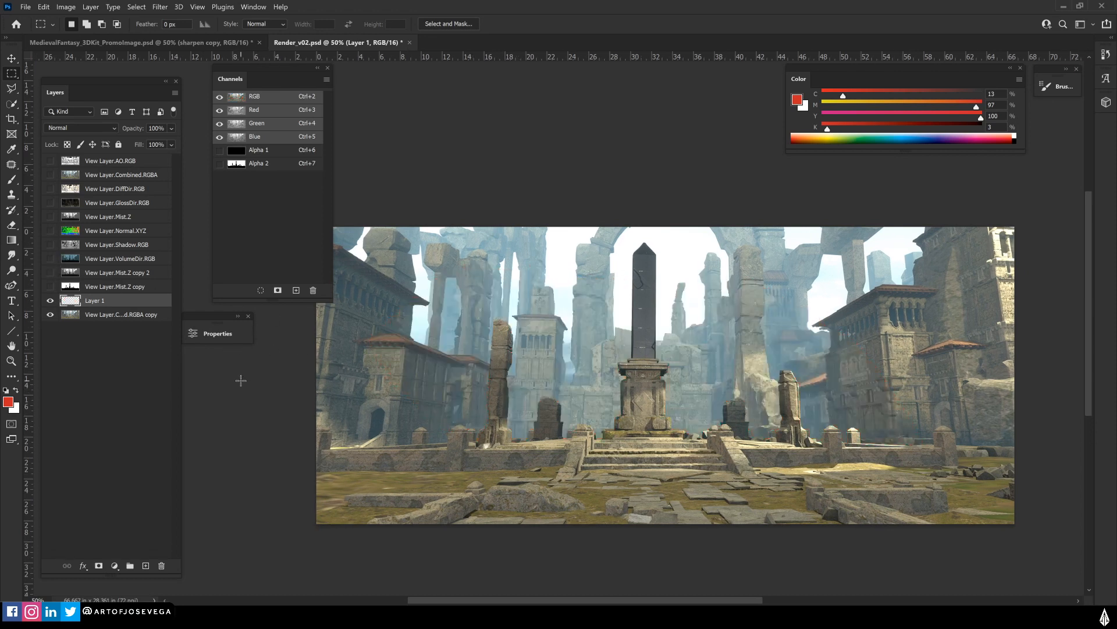
# Duplicate the Alpha 2 channel and invert the original so the foreground is white on black
pyautogui.click(255, 166)
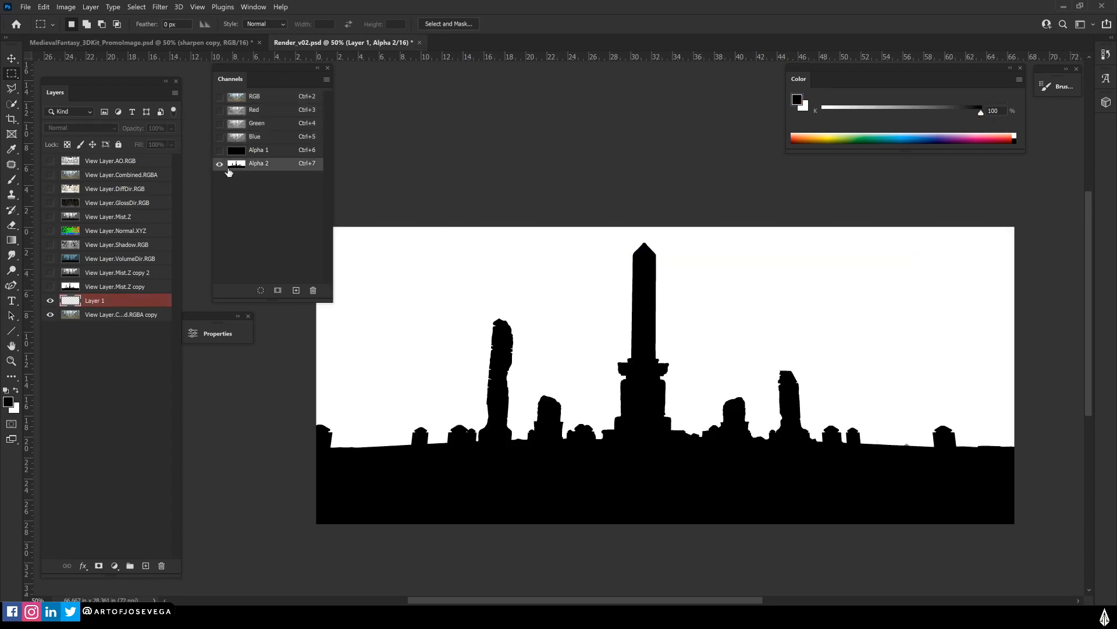
pyautogui.rightClick(261, 168)
pyautogui.click(267, 171)
pyautogui.press('Return')
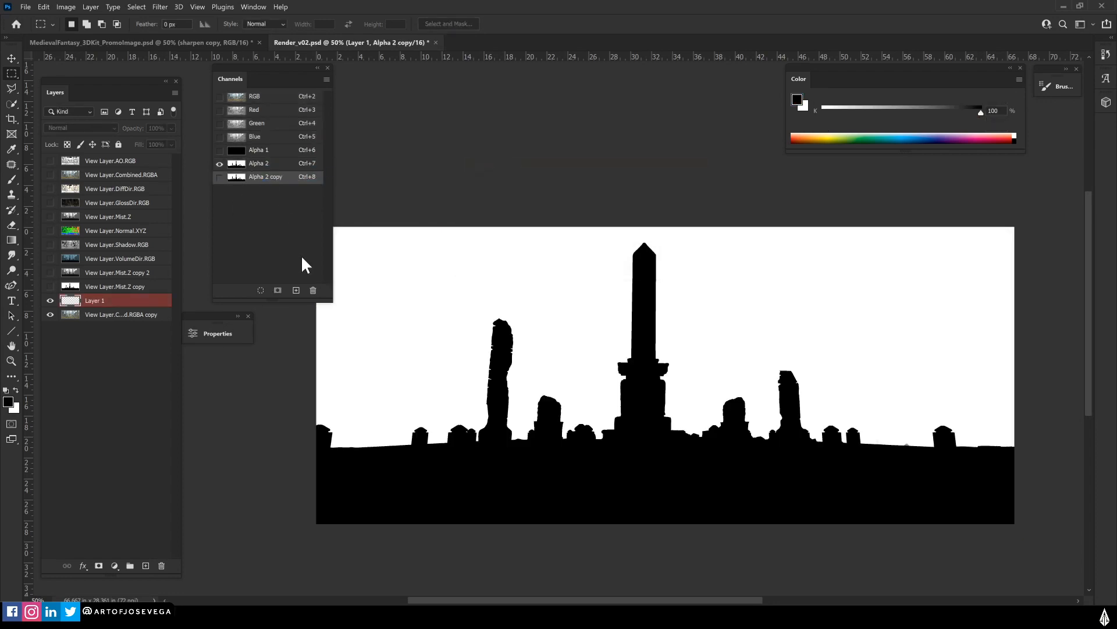
pyautogui.click(253, 166)
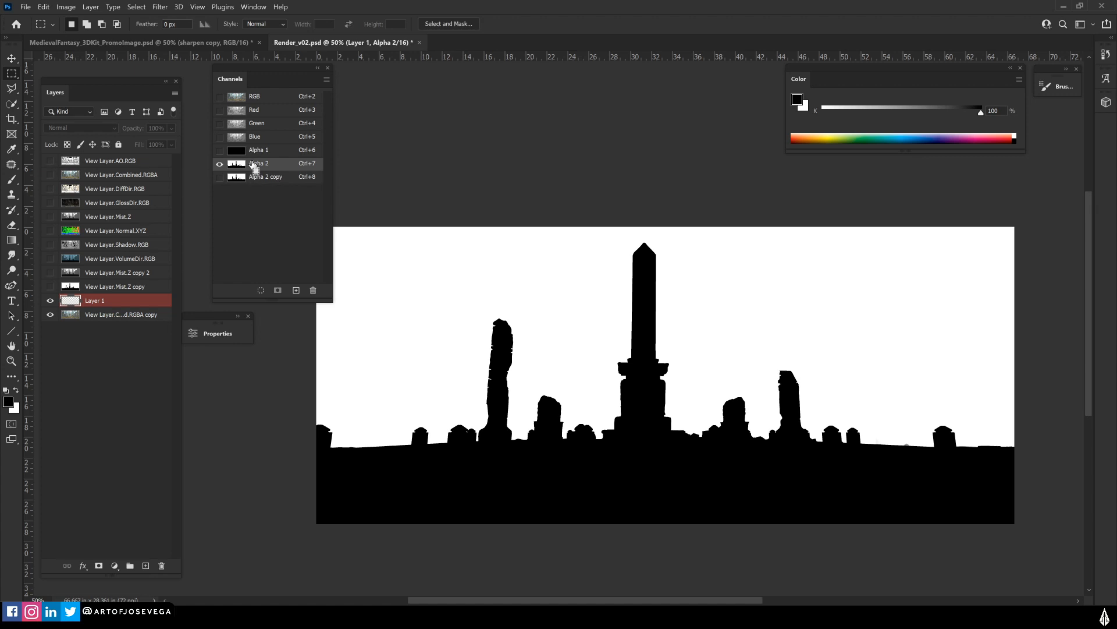
pyautogui.hotkey('ctrl', 'i')
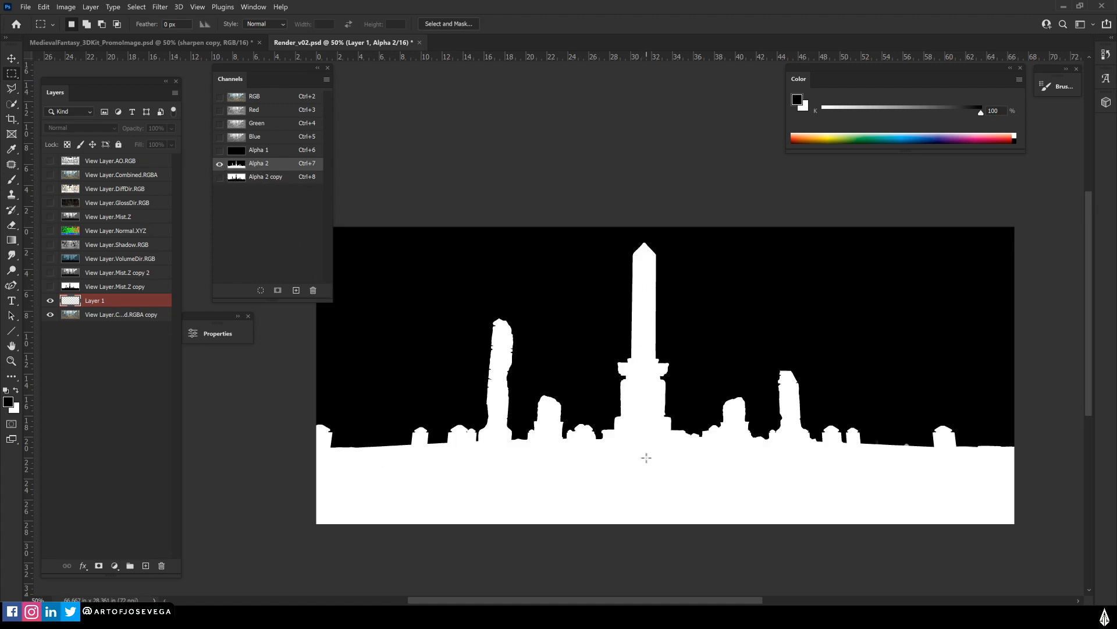
# Compare the Alpha 2 copy channel with the inverted Alpha 2 channel
pyautogui.click(219, 177)
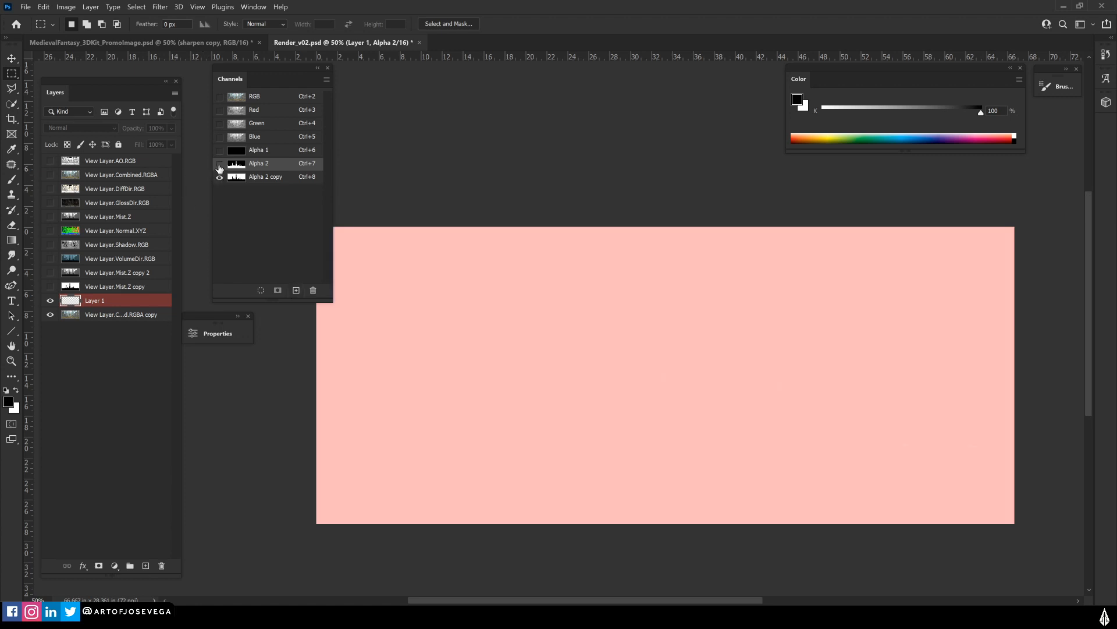
pyautogui.click(258, 178)
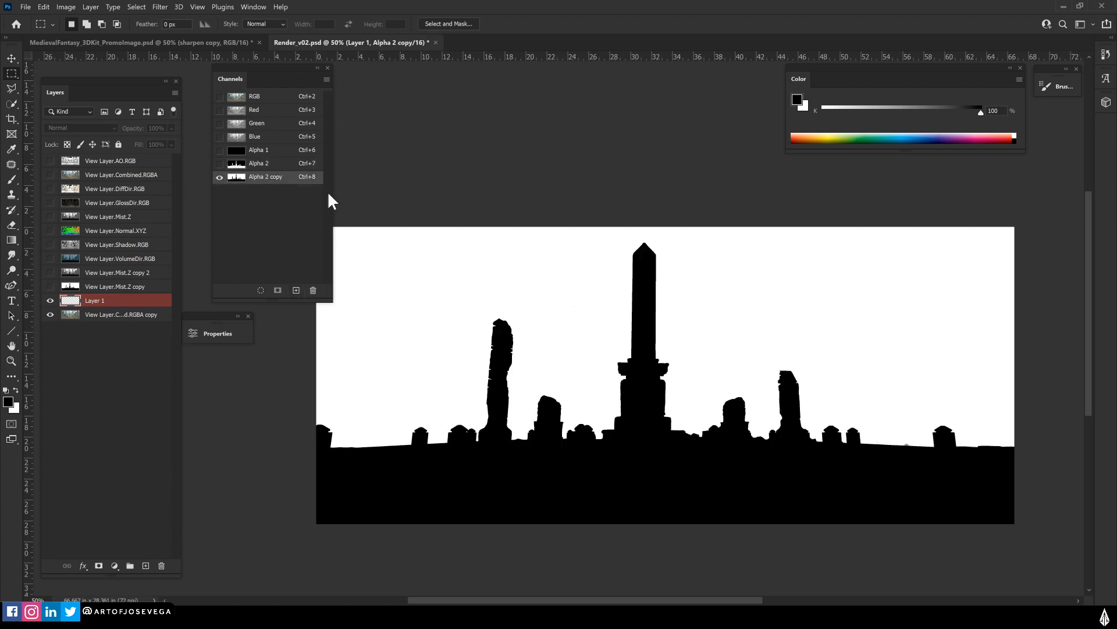
pyautogui.click(256, 165)
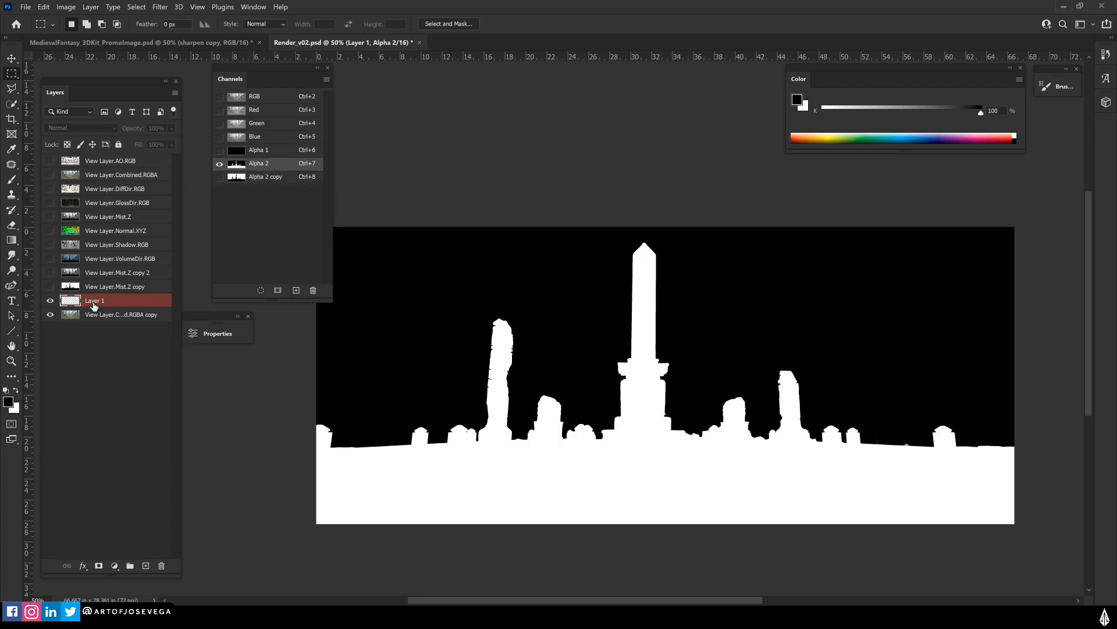
# Load the inverted Alpha 2 as a selection on Layer 1 and paint the foreground monuments and ground red
pyautogui.click(72, 295)
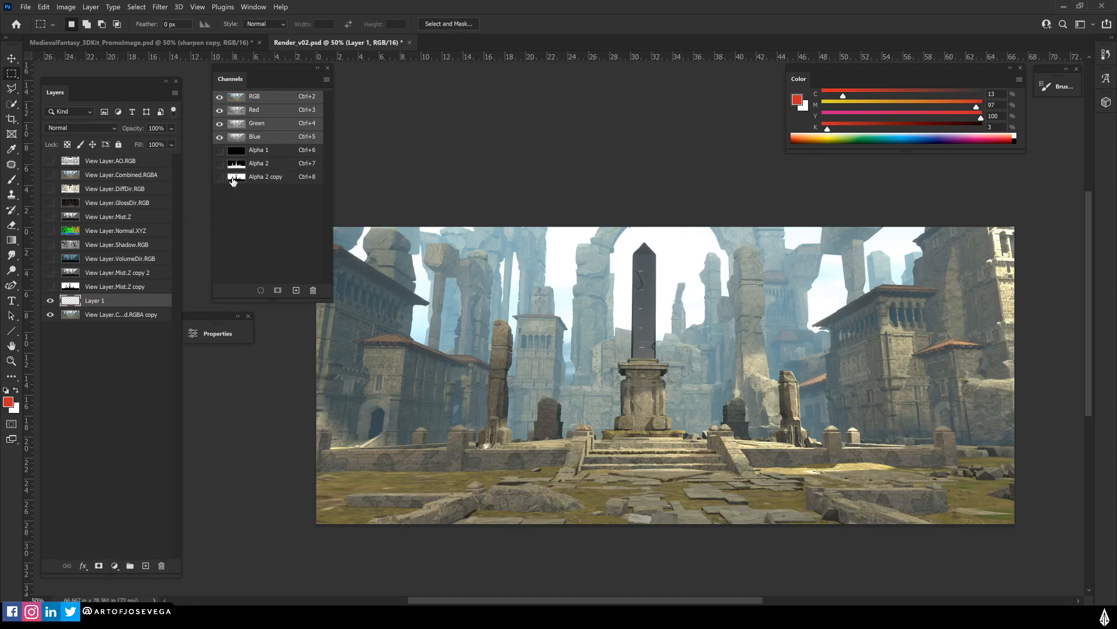
pyautogui.keyDown('ctrl'); pyautogui.click(236, 165); pyautogui.keyUp('ctrl')
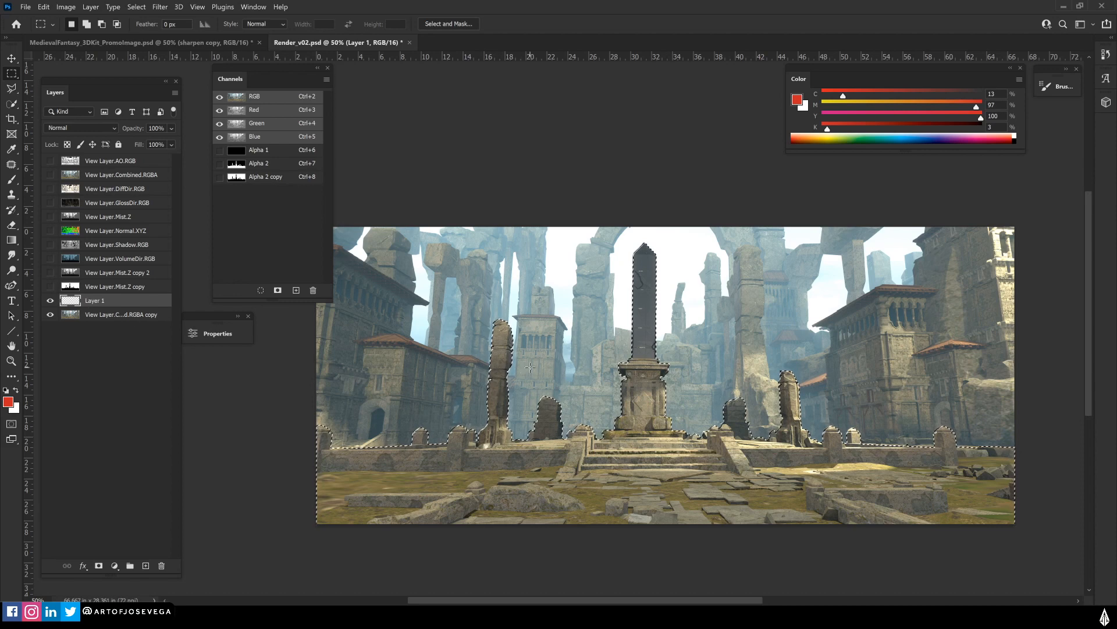
pyautogui.hotkey('ctrl', 'd')
pyautogui.press('b')
pyautogui.moveTo(646, 248)
pyautogui.mouseDown()
pyautogui.moveTo(644, 390)
pyautogui.moveTo(547, 460)
pyautogui.moveTo(839, 419)
pyautogui.moveTo(841, 468)
pyautogui.moveTo(419, 558)
pyautogui.mouseUp()
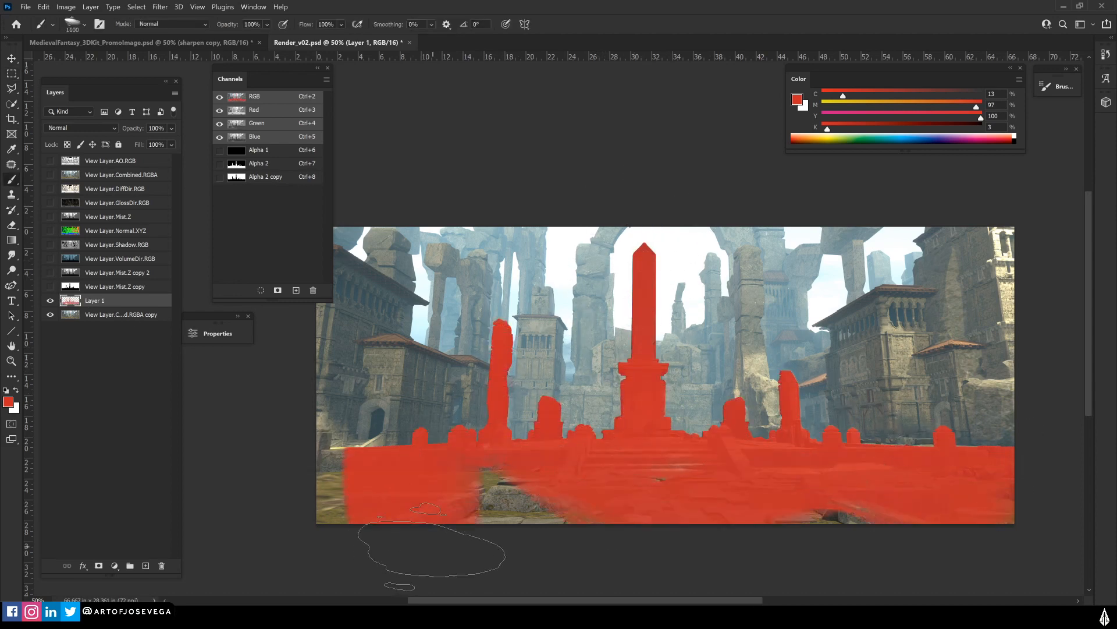
# Erase the red foreground paint from Layer 1 and remove the selection
pyautogui.press('m')
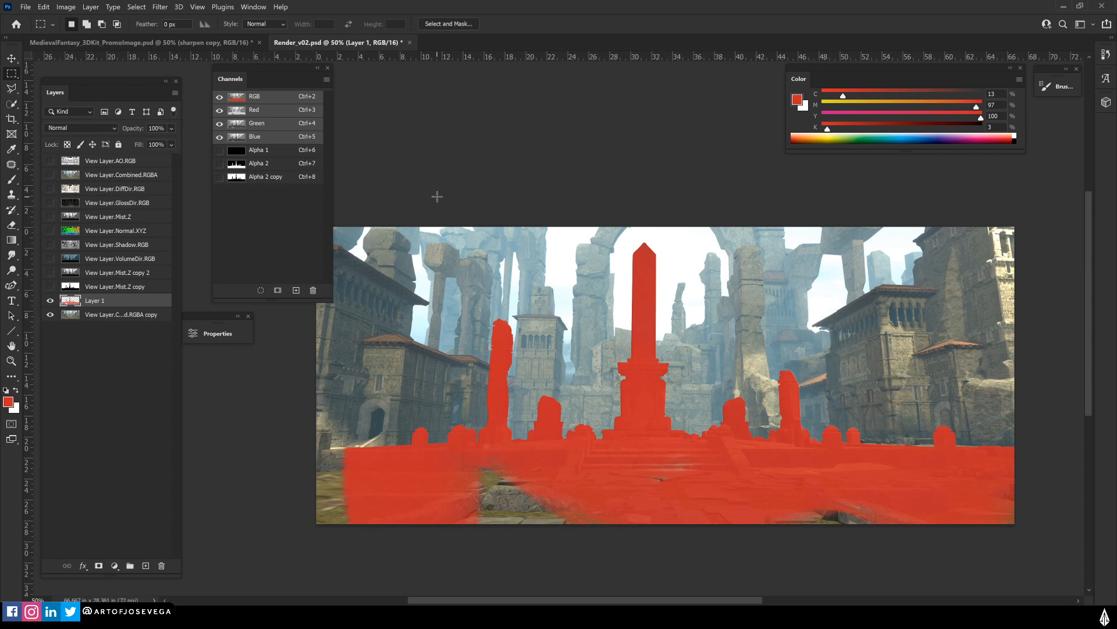
pyautogui.keyDown('ctrl'); pyautogui.click(76, 298); pyautogui.keyUp('ctrl')
pyautogui.press('Delete')
pyautogui.hotkey('ctrl', 'd')
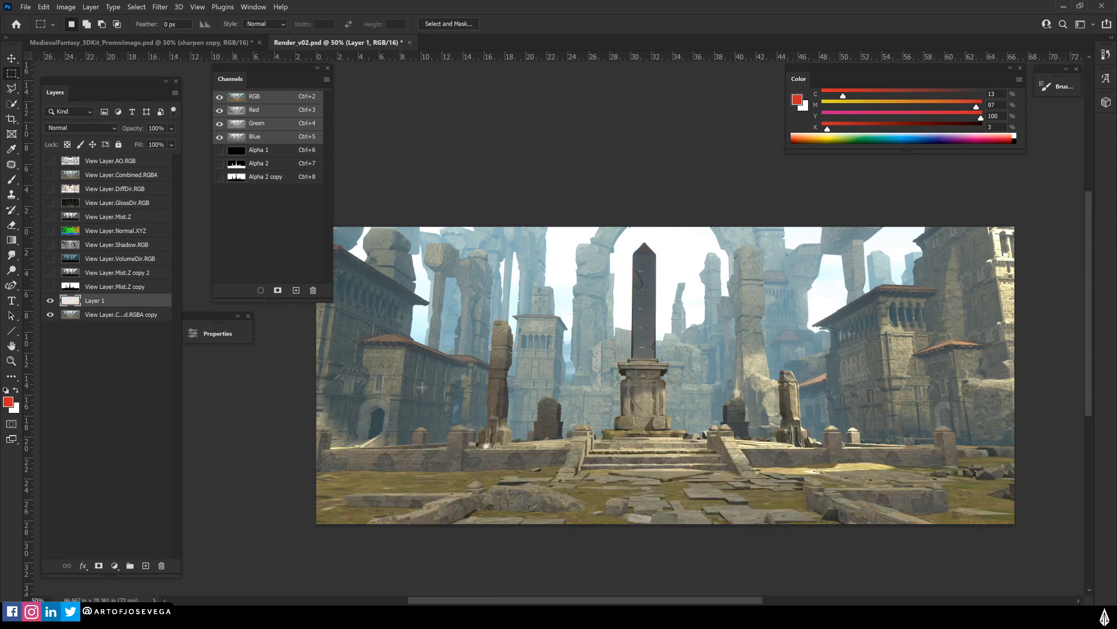
pyautogui.moveTo(495, 397); pyautogui.dragTo(525, 402)
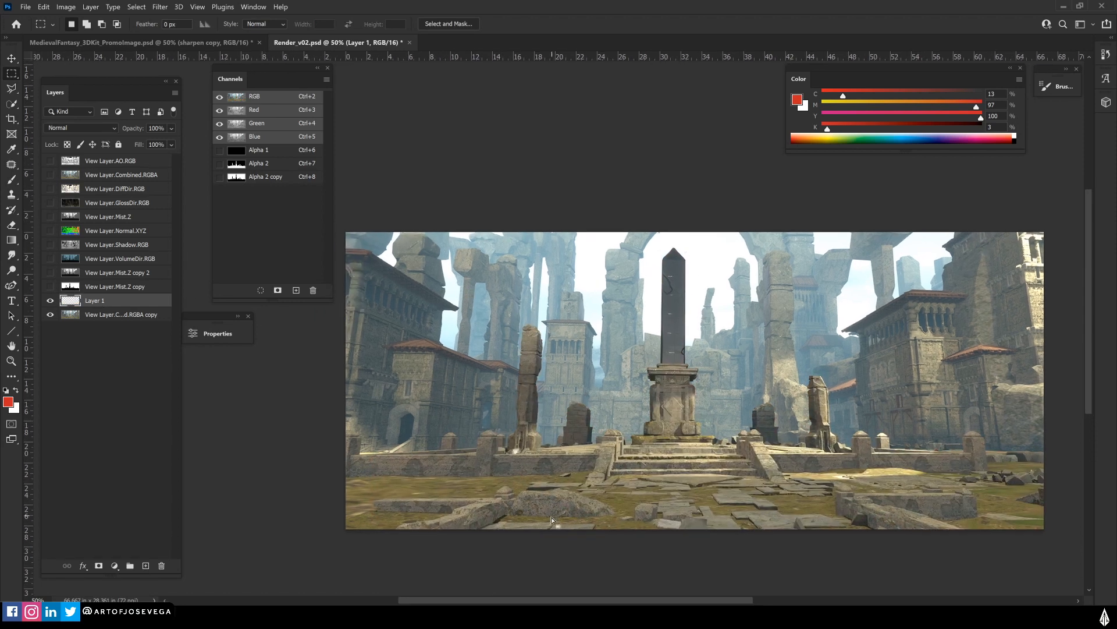
pyautogui.moveTo(674, 390); pyautogui.dragTo(660, 374)
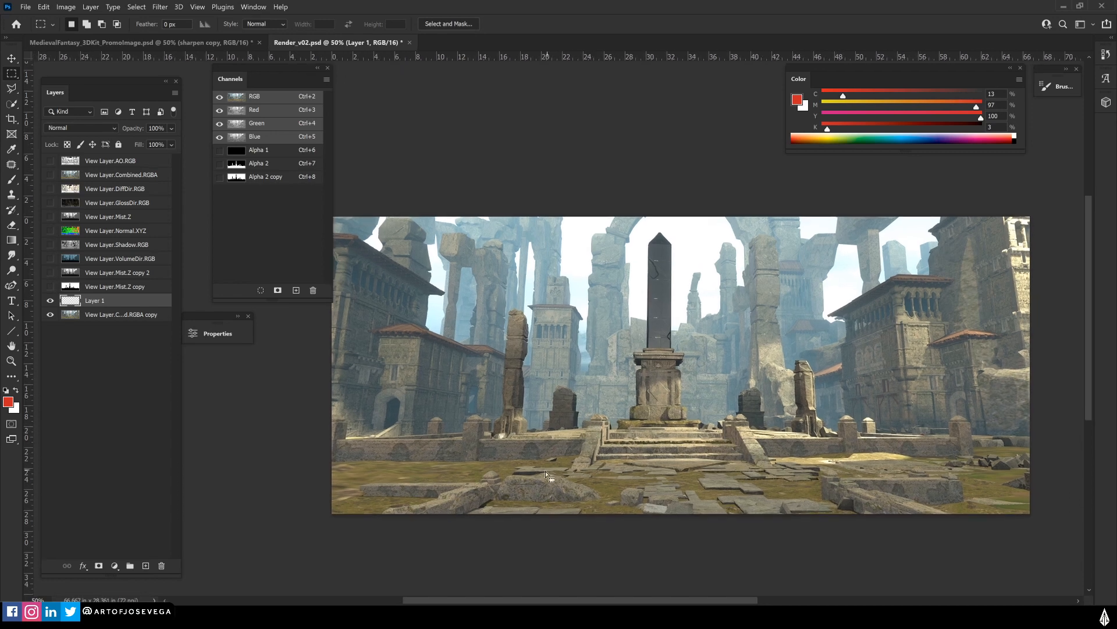
pyautogui.moveTo(496, 397); pyautogui.dragTo(521, 416)
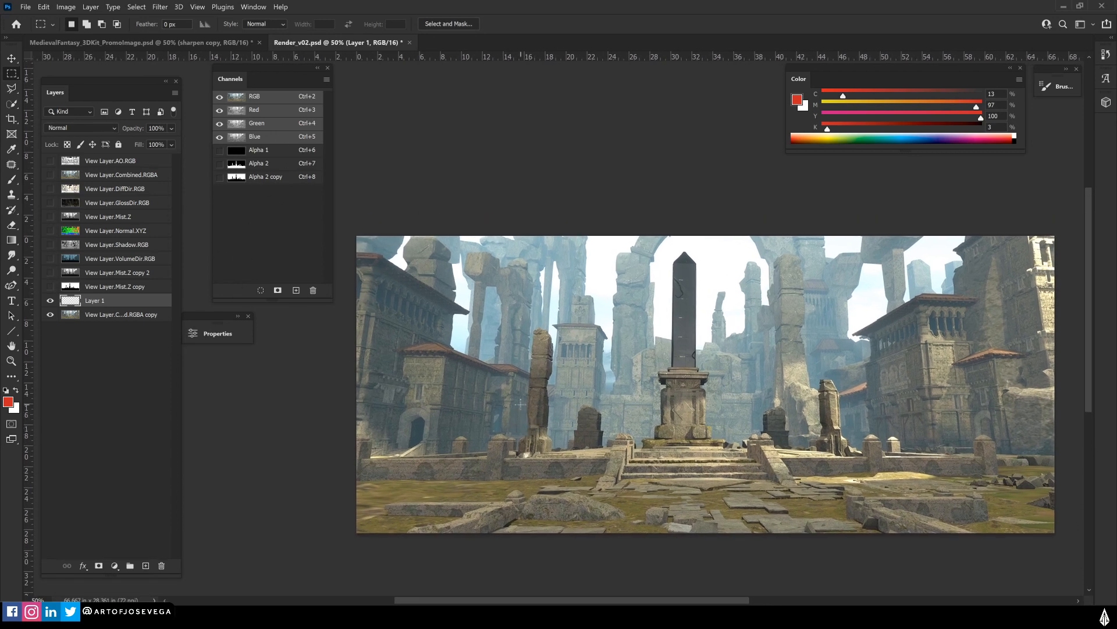
# Copy the entire View Layer.Mist.Z image into a new alpha channel, Alpha 3, and deselect
pyautogui.click(51, 217)
pyautogui.click(99, 220)
pyautogui.moveTo(513, 427); pyautogui.dragTo(551, 398)
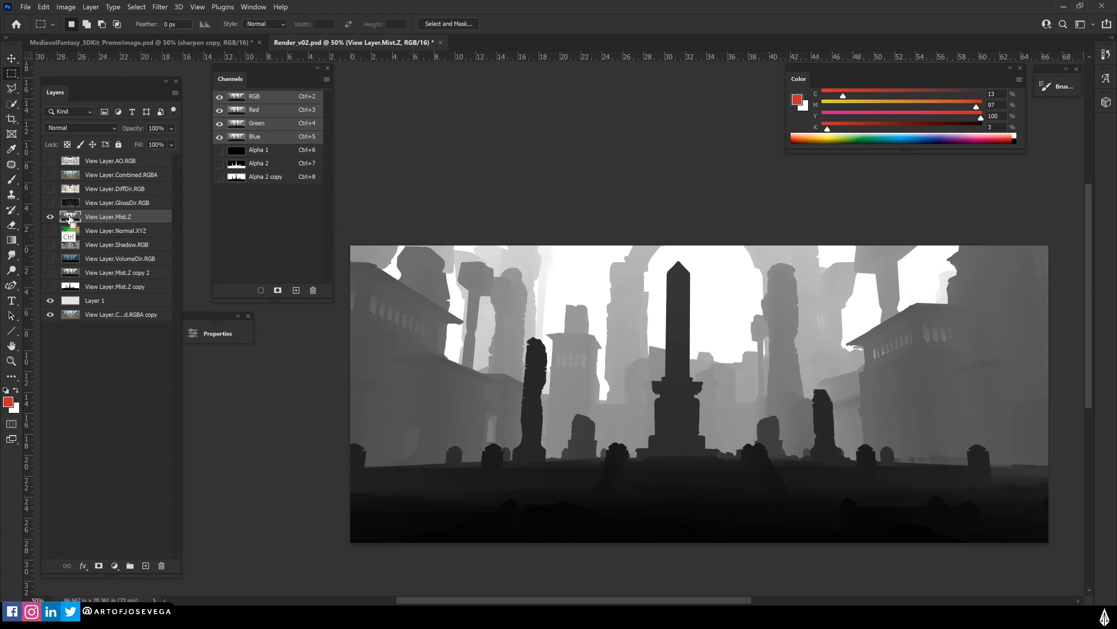
pyautogui.keyDown('ctrl'); pyautogui.click(70, 217); pyautogui.keyUp('ctrl')
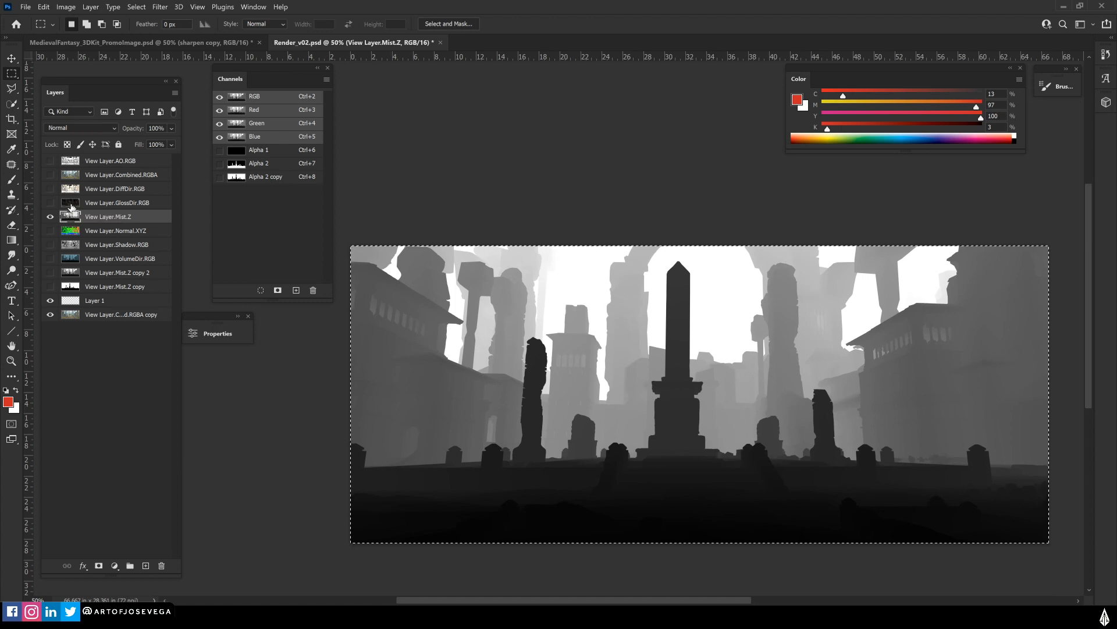
pyautogui.click(296, 290)
pyautogui.hotkey('ctrl', '9')
pyautogui.hotkey('ctrl', 'v')
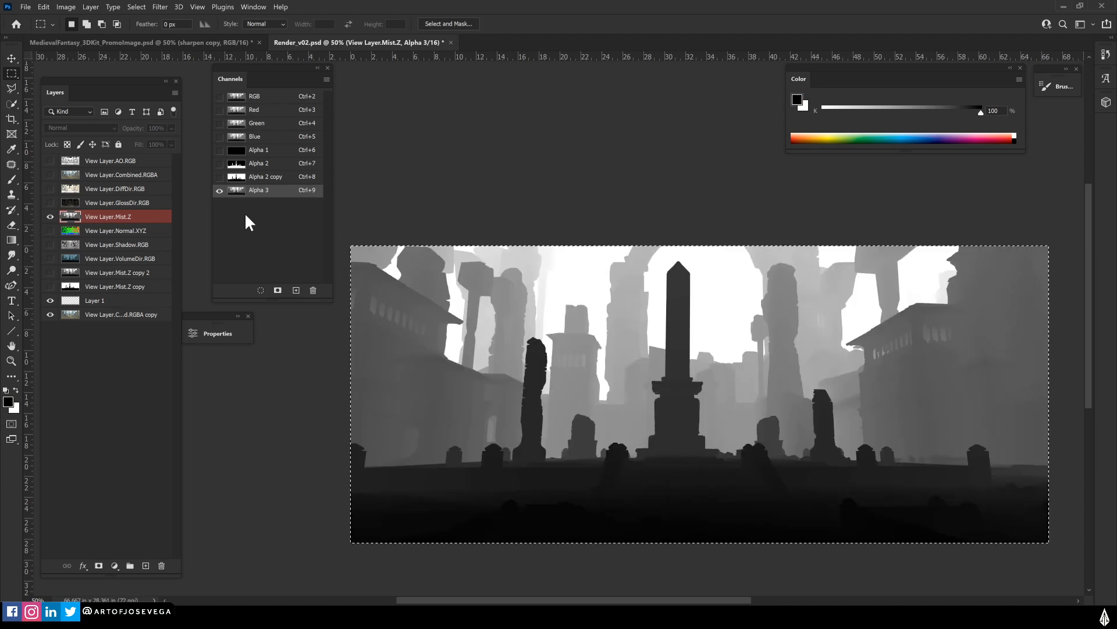
pyautogui.hotkey('ctrl', 'd')
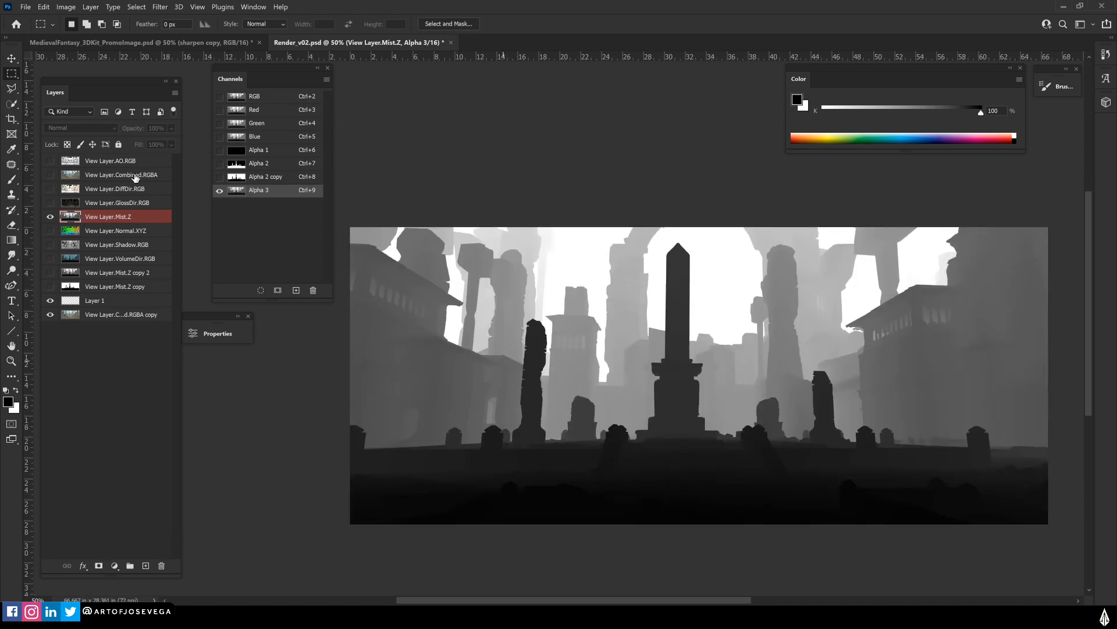
# Return to the RGB composite and hide the View Layer.Mist.Z layer and Layer 1
pyautogui.hotkey('ctrl', '2')
pyautogui.click(50, 217)
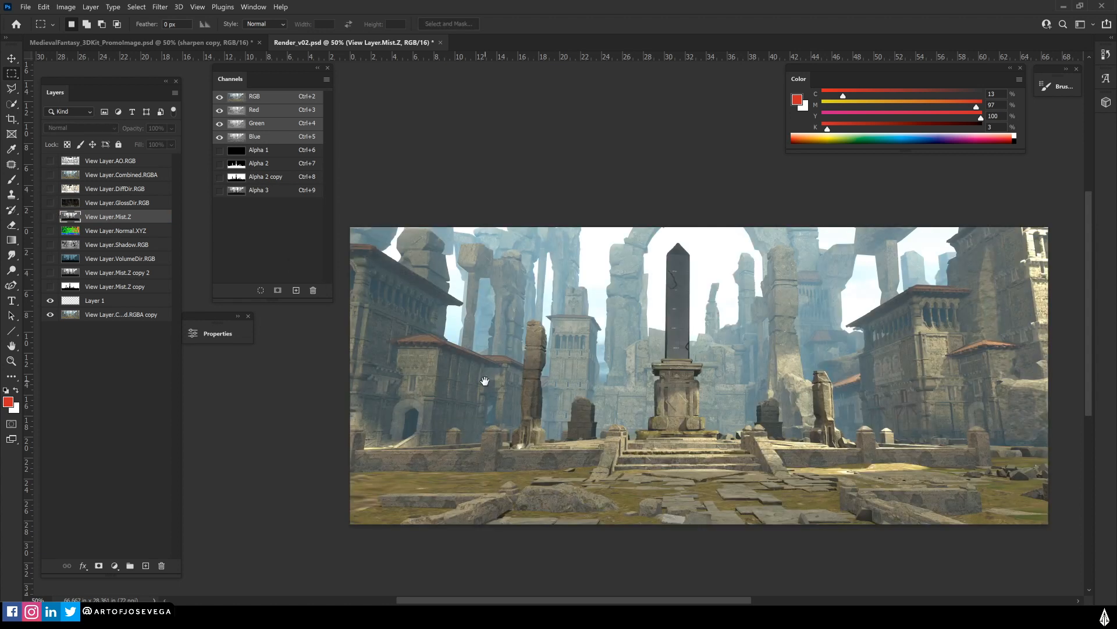
pyautogui.click(50, 300)
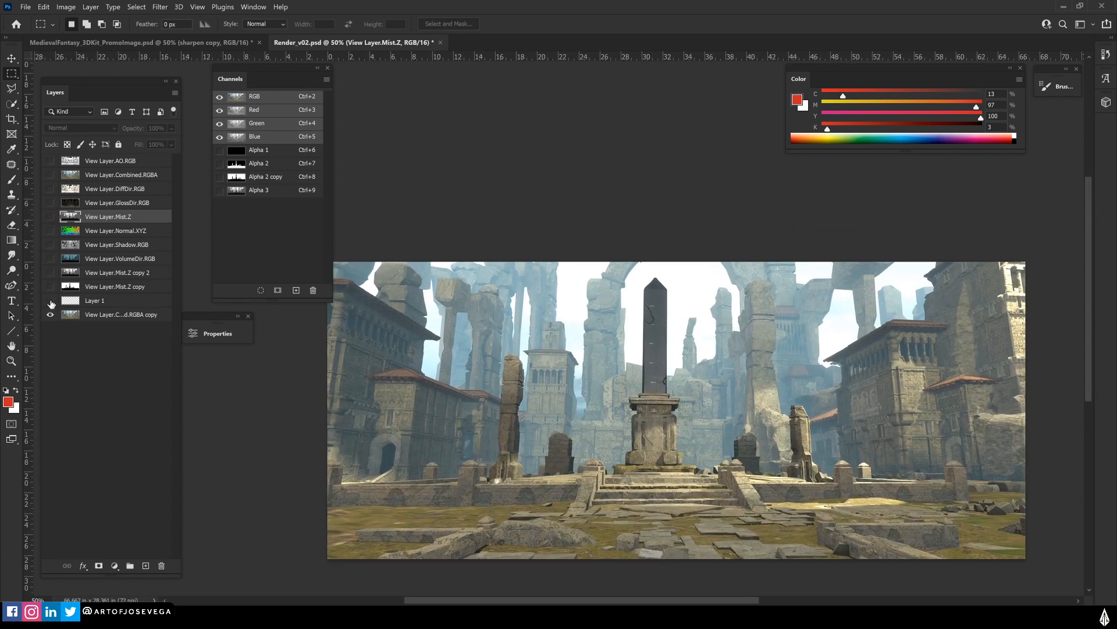
pyautogui.moveTo(442, 444); pyautogui.dragTo(475, 420)
pyautogui.hotkey('ctrl', '-')
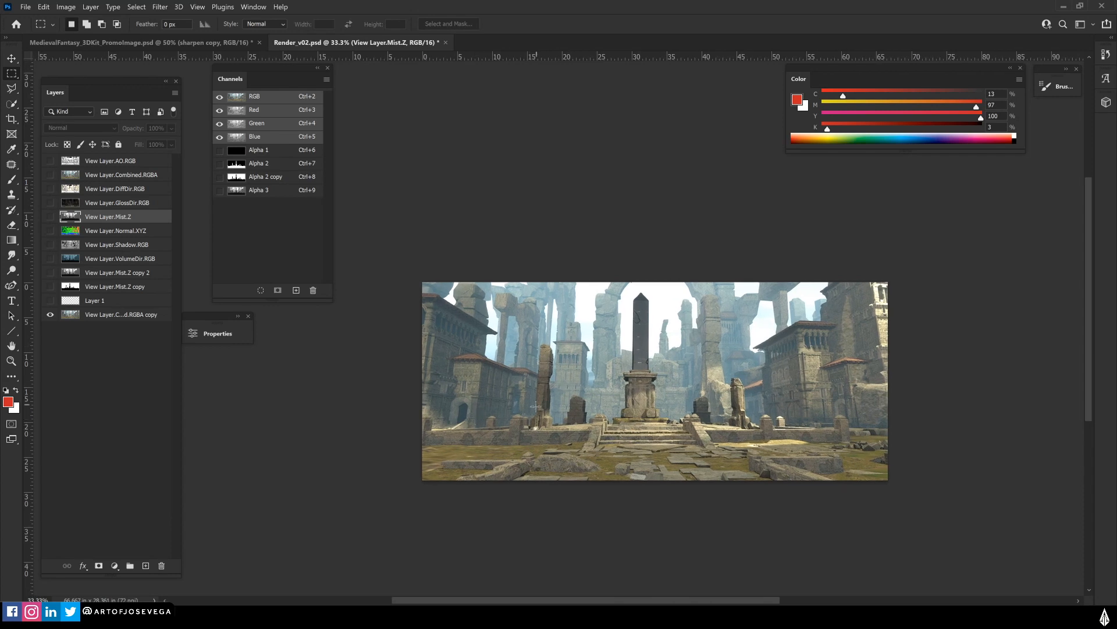
pyautogui.hotkey('ctrl', '+')
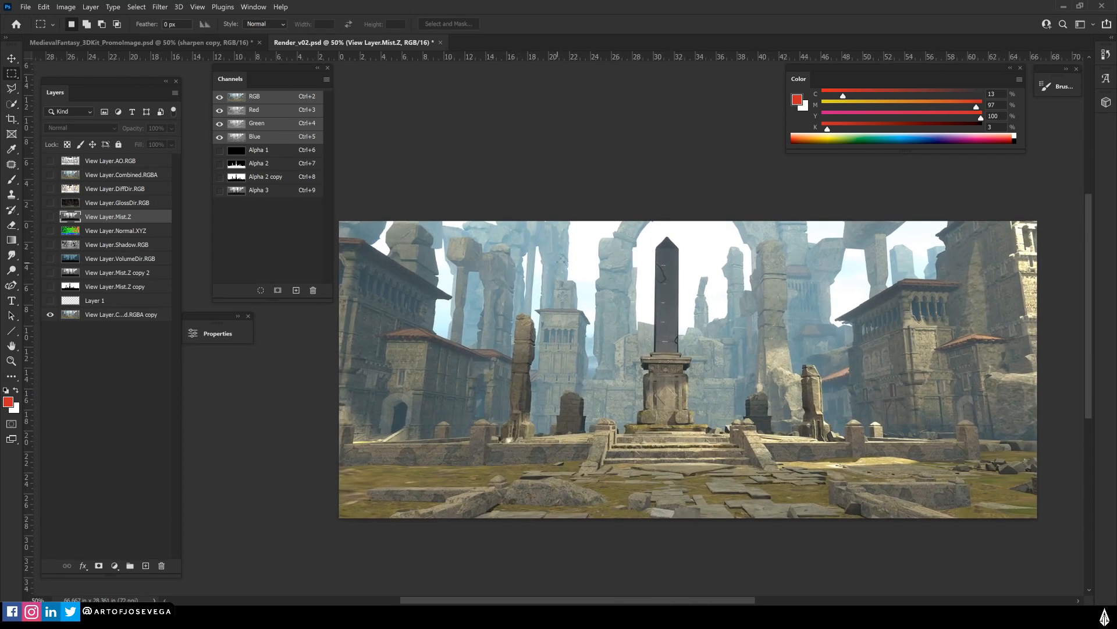
# Show Layer 1 and fill it with a blue based on the background haze, C 50, M 14, Y 12, K 0
pyautogui.press('b')
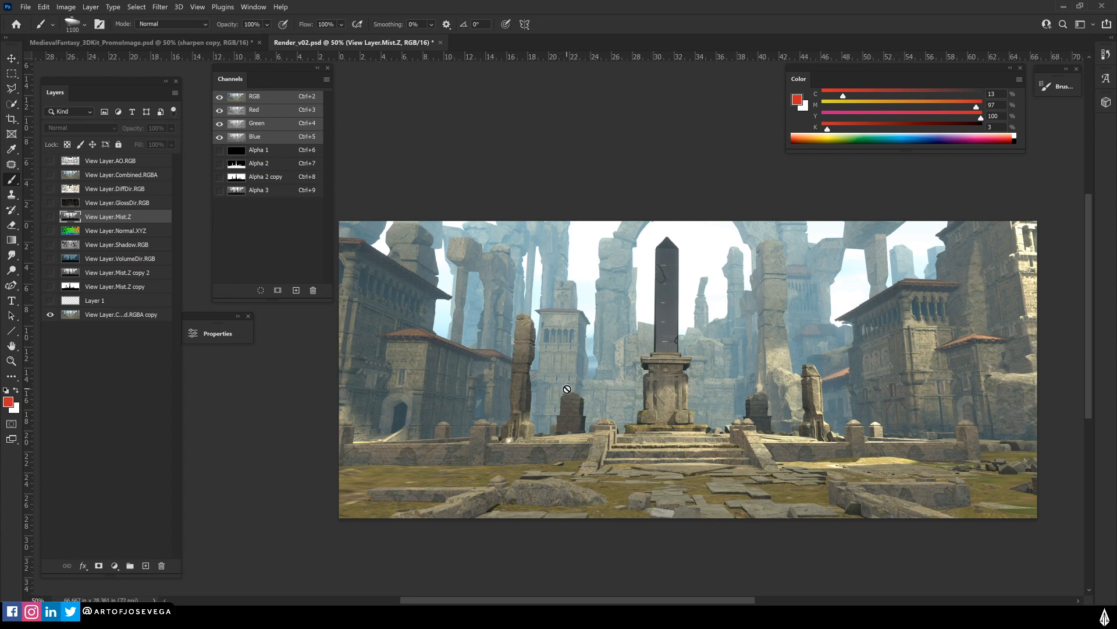
pyautogui.click(50, 300)
pyautogui.click(93, 300)
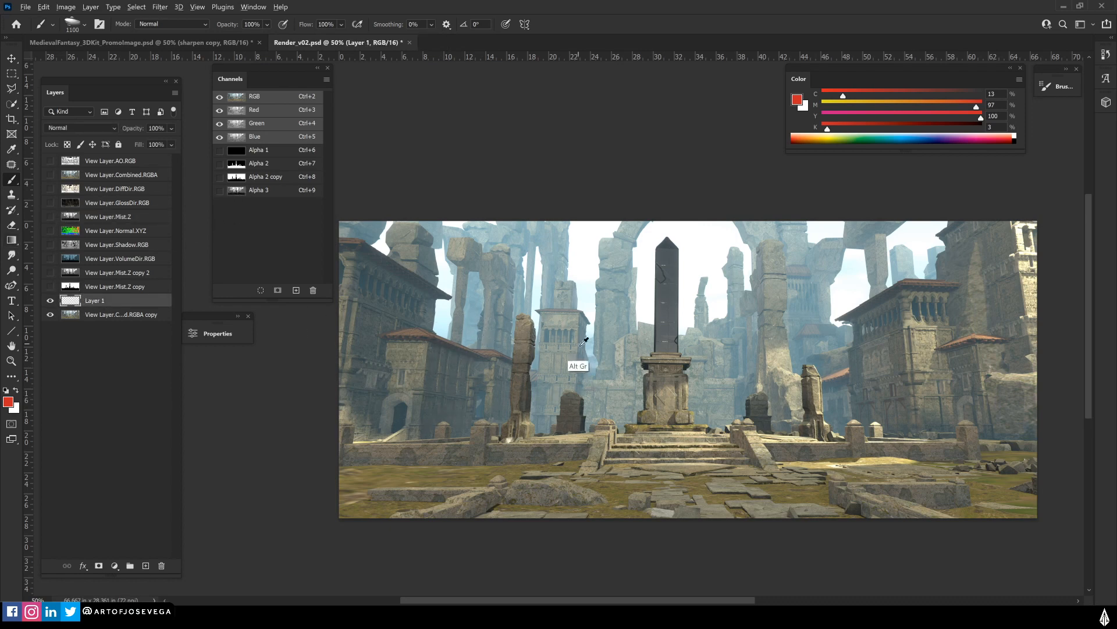
pyautogui.keyDown('alt'); pyautogui.click(589, 367); pyautogui.keyUp('alt')
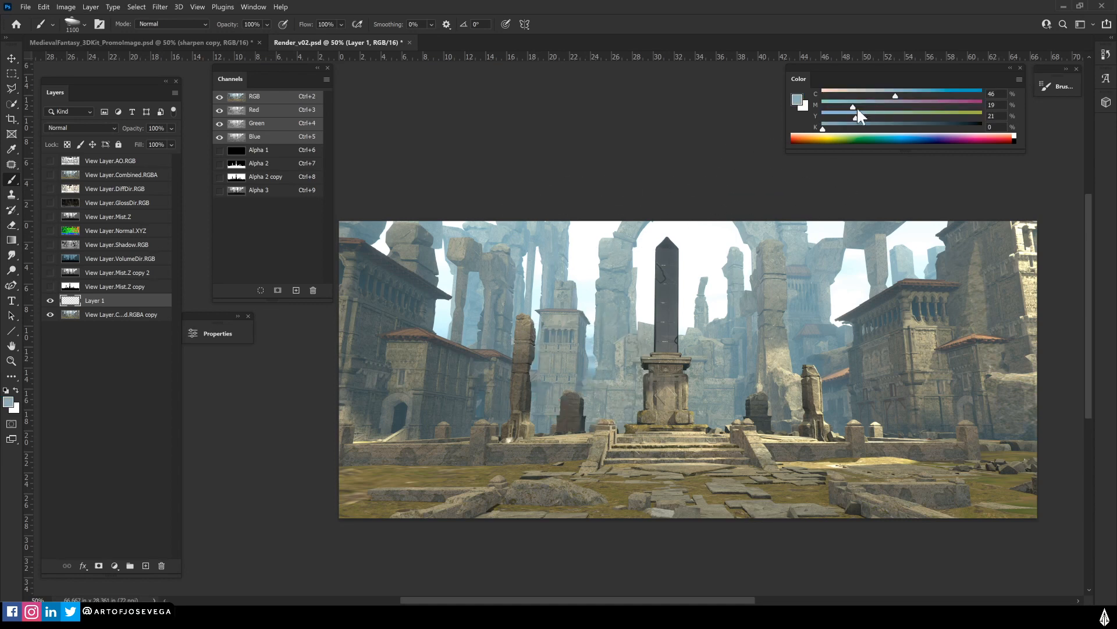
pyautogui.hotkey('alt', 'BackSpace')
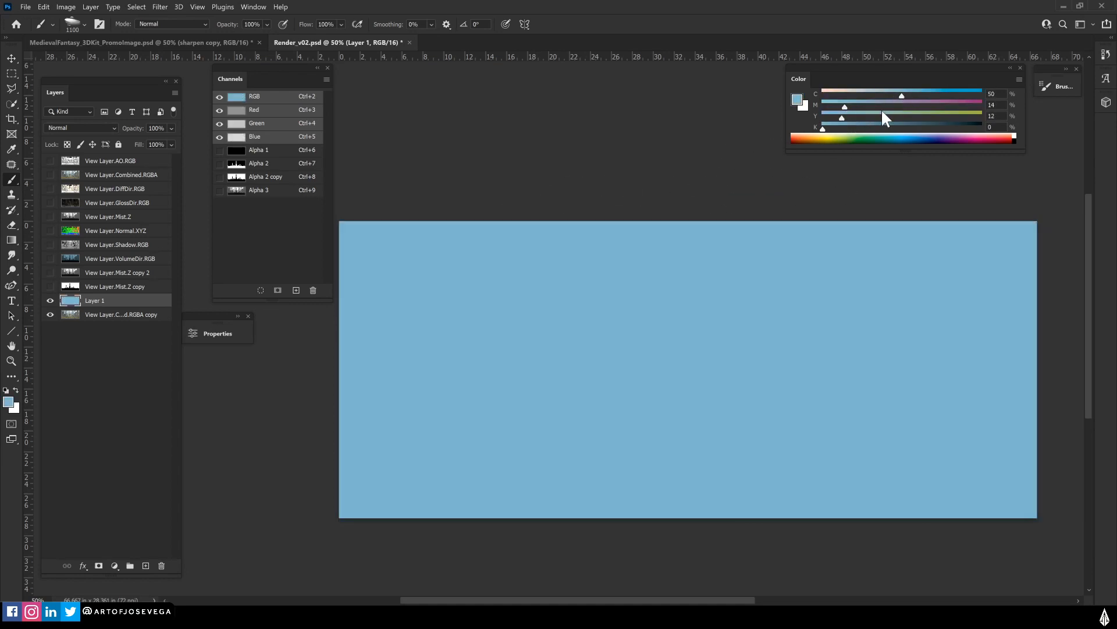
# Load the Alpha 3 channel as a selection and apply it as a layer mask on the blue Layer 1
pyautogui.press('m')
pyautogui.moveTo(484, 400); pyautogui.dragTo(482, 422)
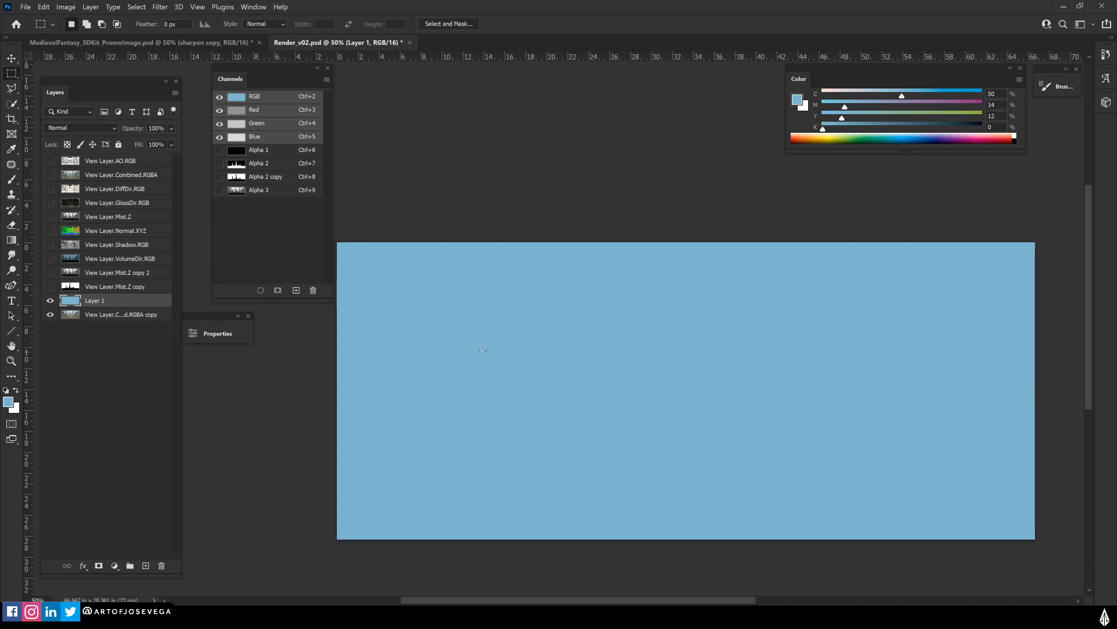
pyautogui.click(253, 190)
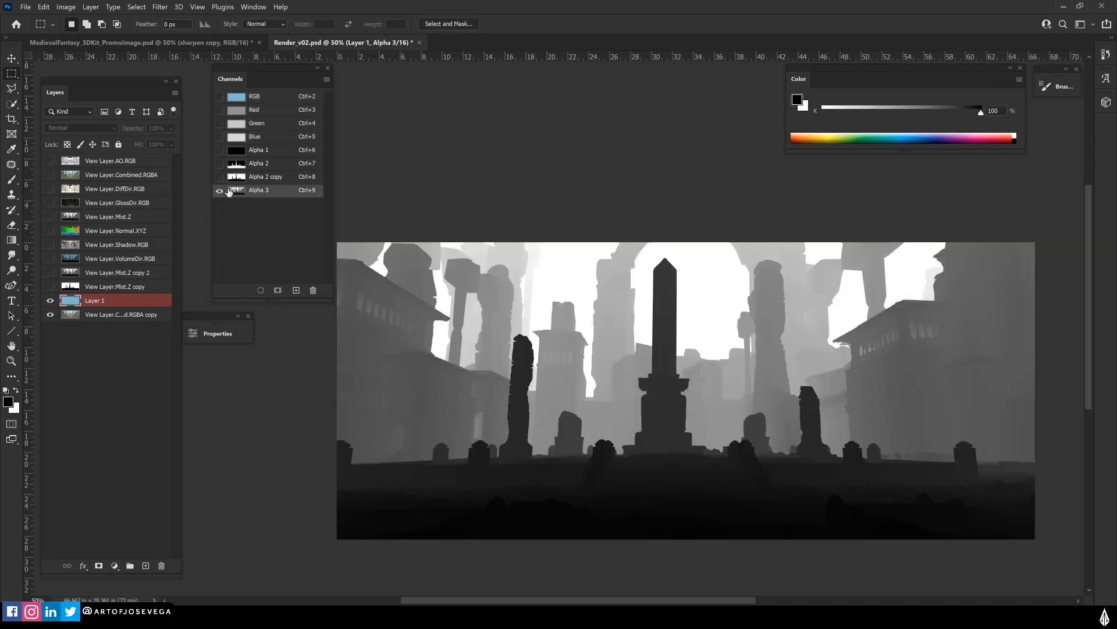
pyautogui.click(108, 286)
pyautogui.keyDown('ctrl'); pyautogui.click(236, 191); pyautogui.keyUp('ctrl')
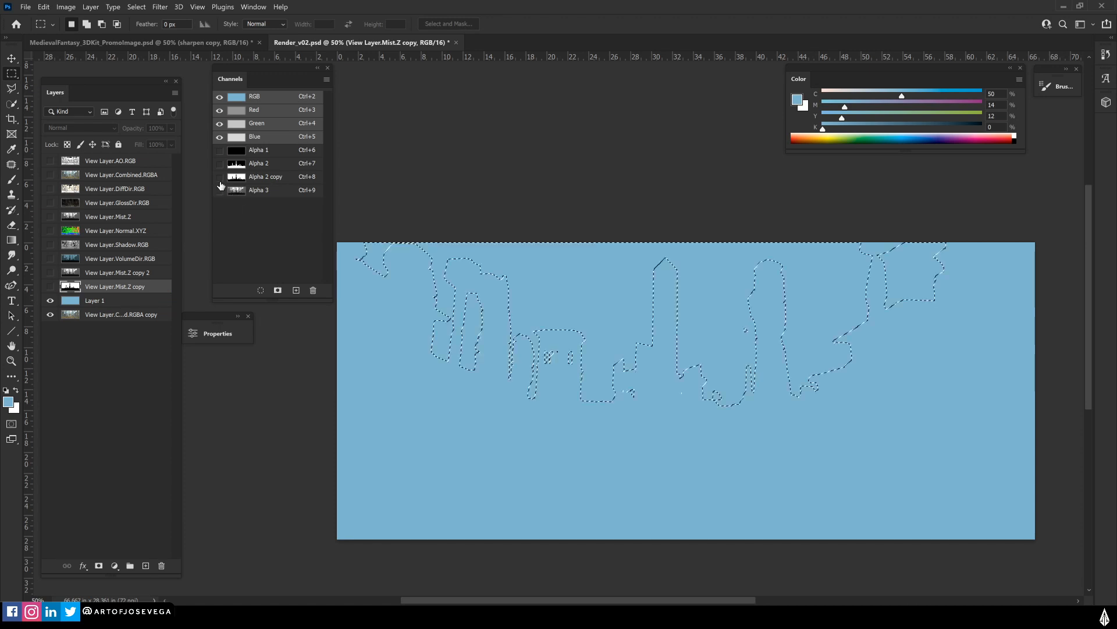
pyautogui.click(62, 301)
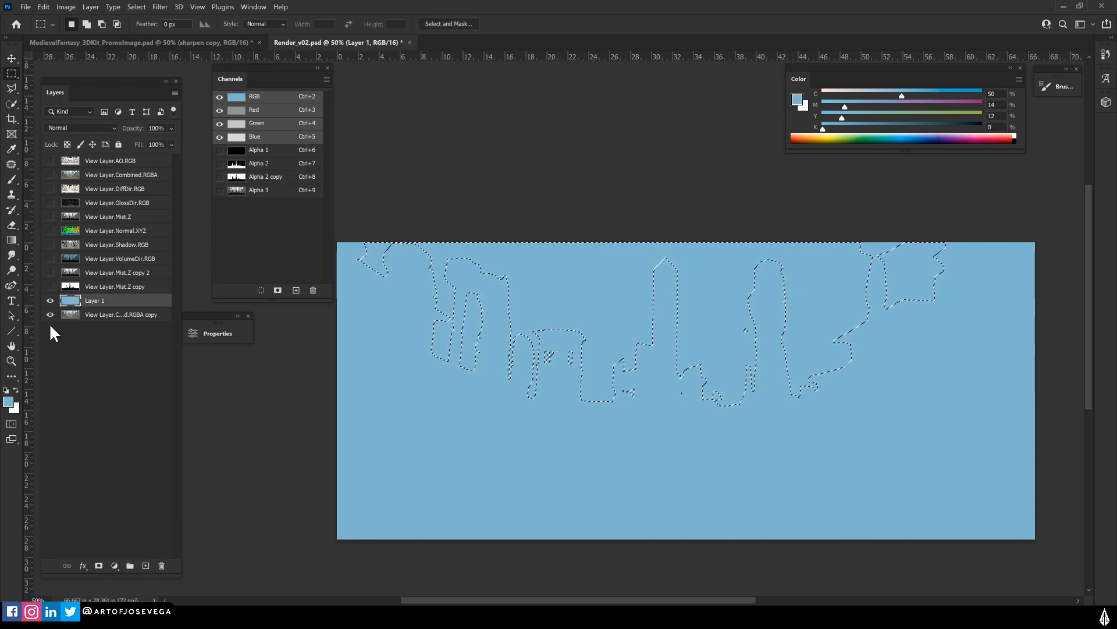
pyautogui.click(97, 565)
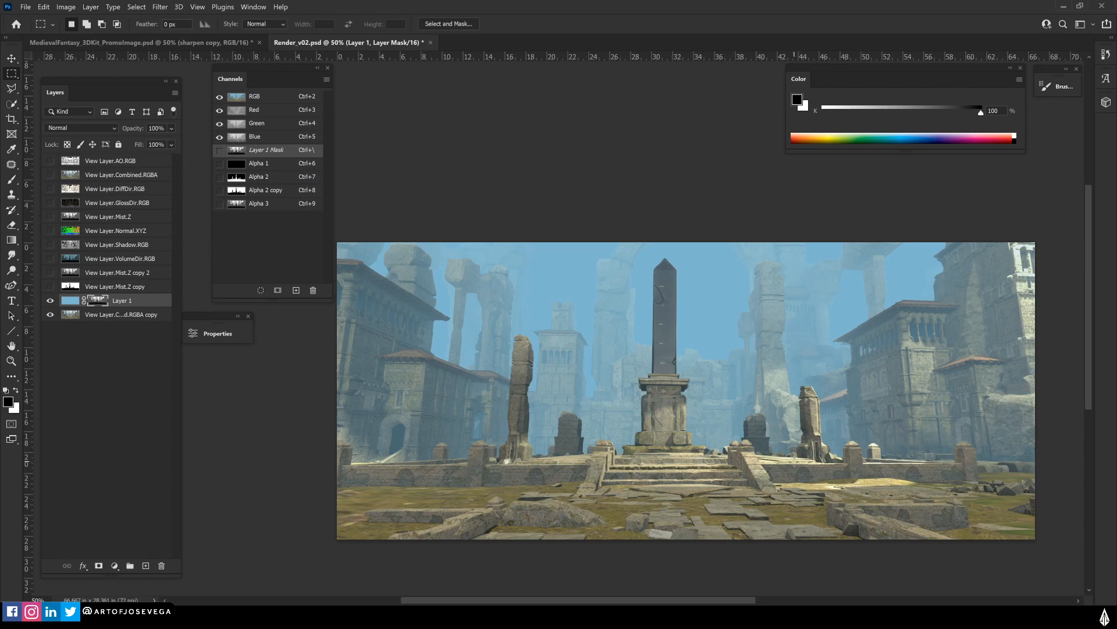
# Target Layer 1's fill instead of its mask, try Darker Color and Screen blending, and set the blend mode to Overlay
pyautogui.click(68, 300)
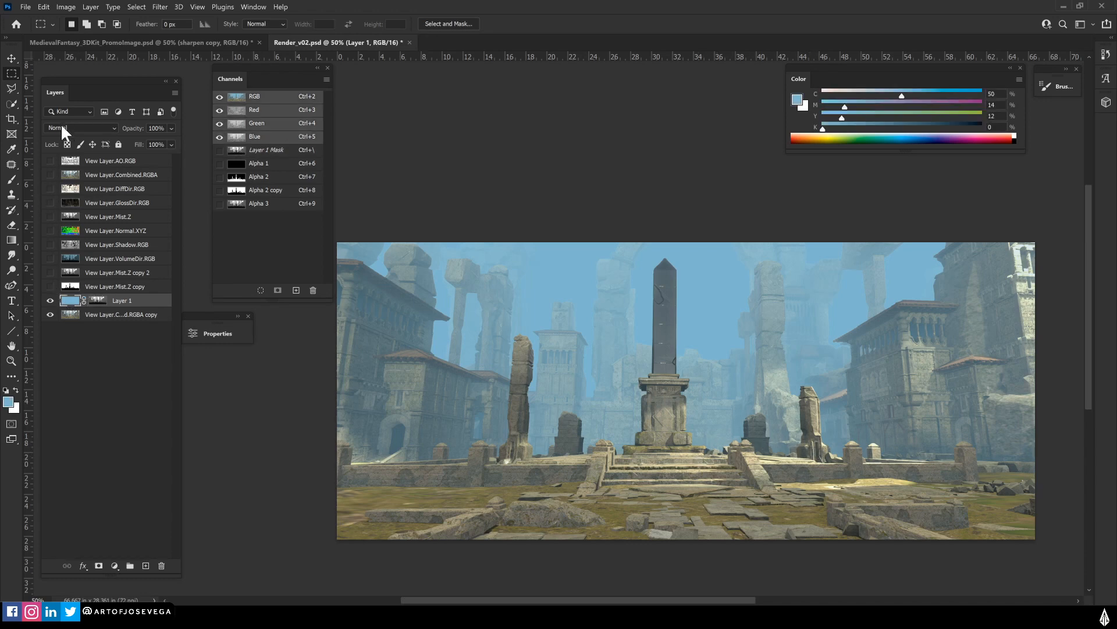
pyautogui.click(60, 129)
pyautogui.press('Down')
pyautogui.press('Down')
pyautogui.press('Down')
pyautogui.press('Down')
pyautogui.press('Down')
pyautogui.press('Down')
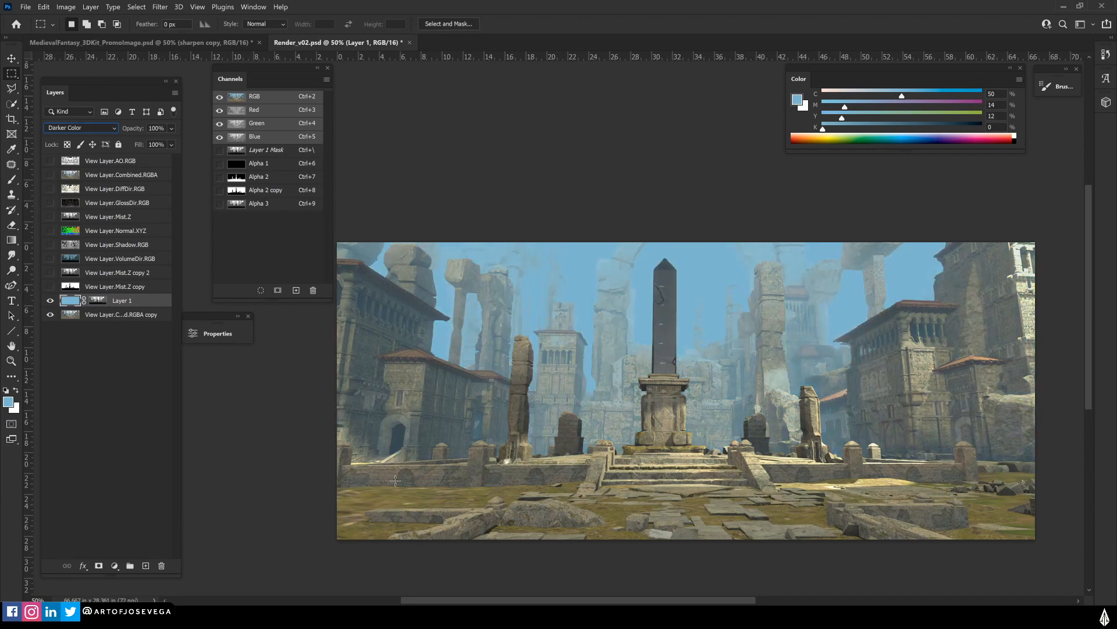
pyautogui.press('Down')
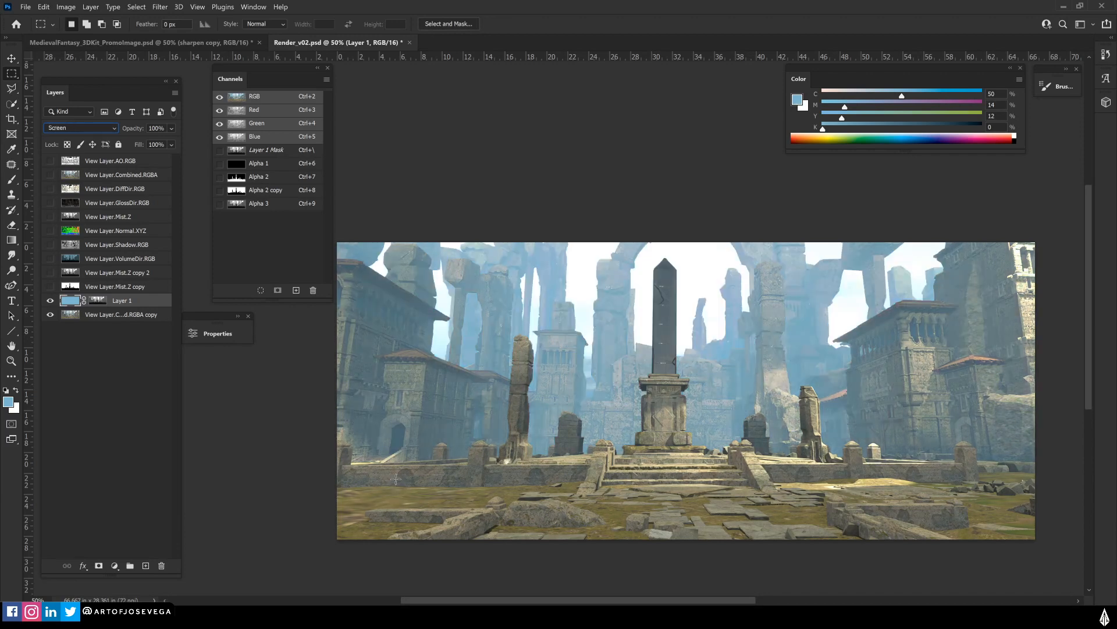
pyautogui.press('Down')
pyautogui.press('Down')
pyautogui.press('Down')
pyautogui.press('Down')
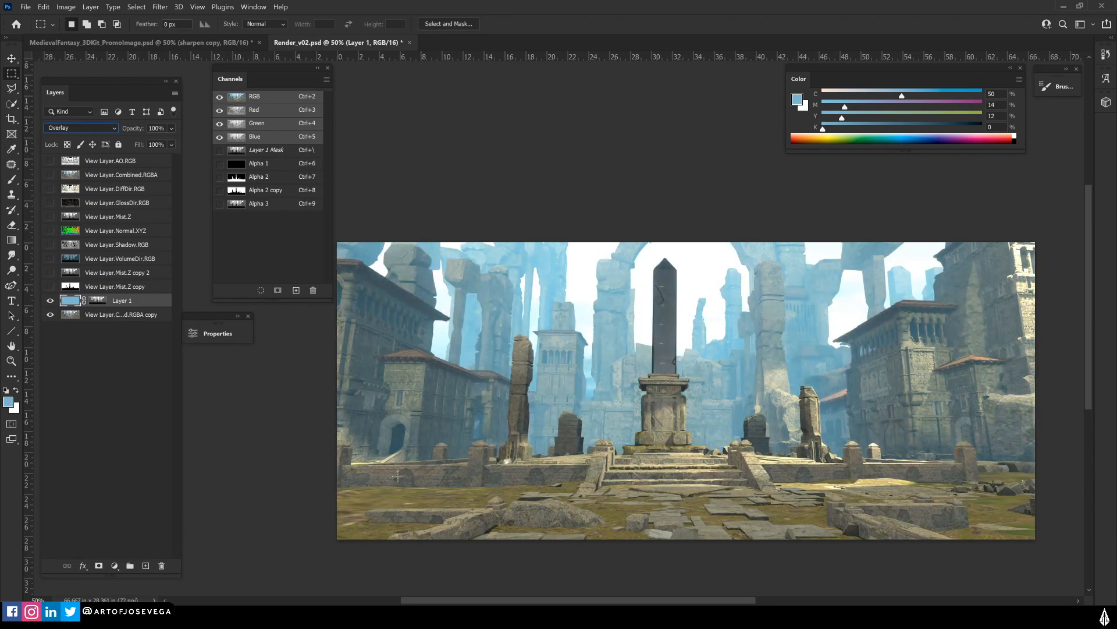
# Darken Layer 1's blue fill with a Hue/Saturation adjustment, setting Lightness to -46
pyautogui.hotkey('ctrl', 'u')
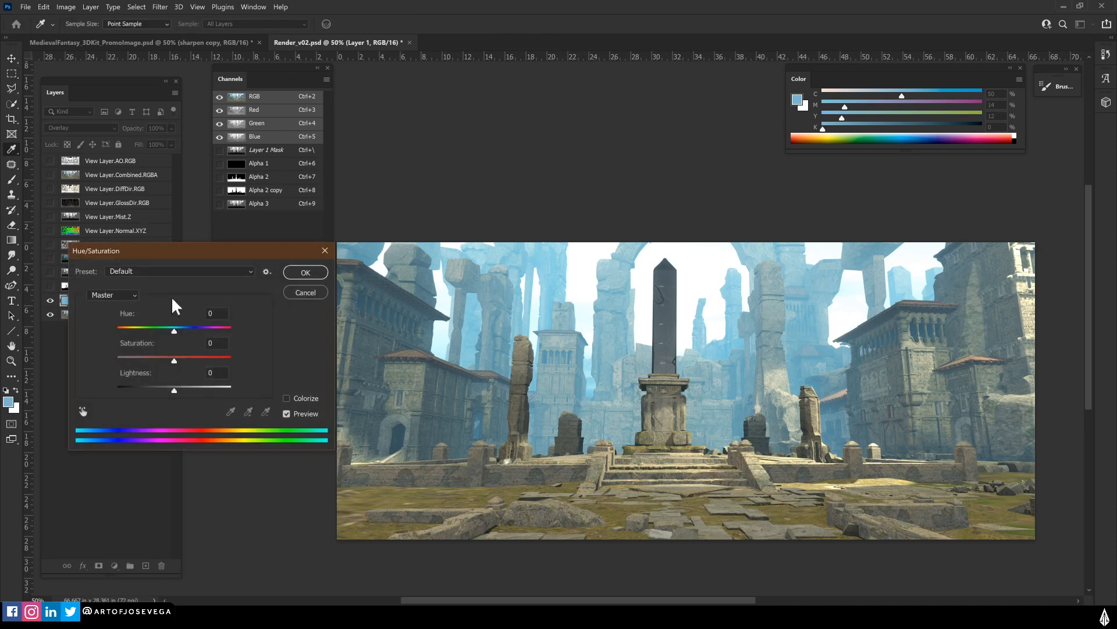
pyautogui.moveTo(173, 388); pyautogui.dragTo(148, 386)
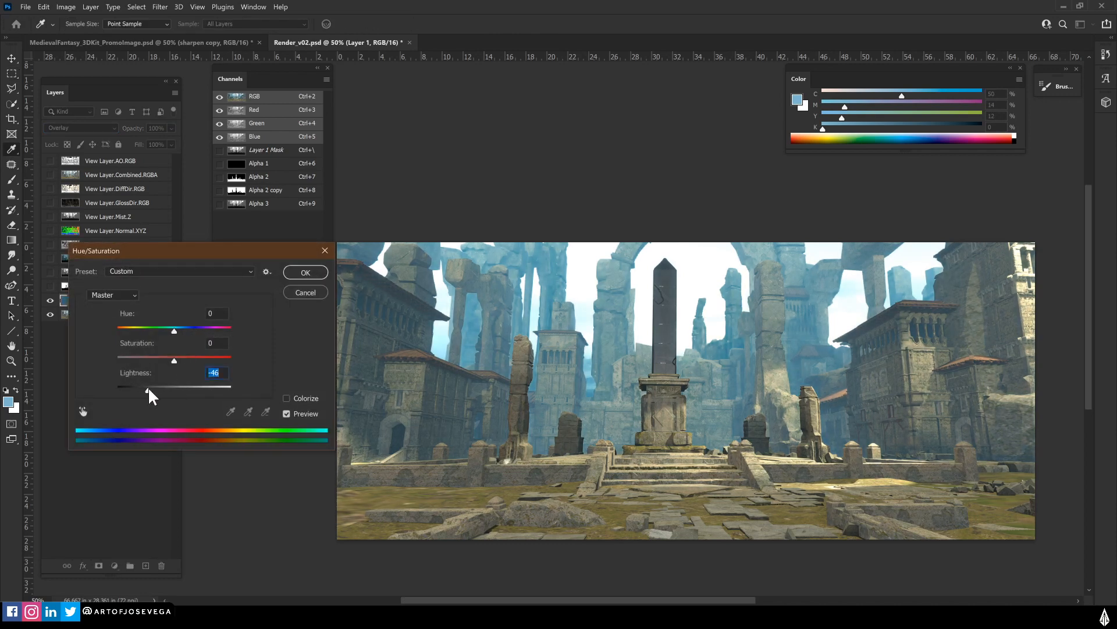
pyautogui.press('Return')
# Set Layer 1's blend mode to Pin Light and compare the scene with and without the layer
pyautogui.click(56, 126)
pyautogui.press('Down')
pyautogui.press('Down')
pyautogui.press('Down')
pyautogui.press('Down')
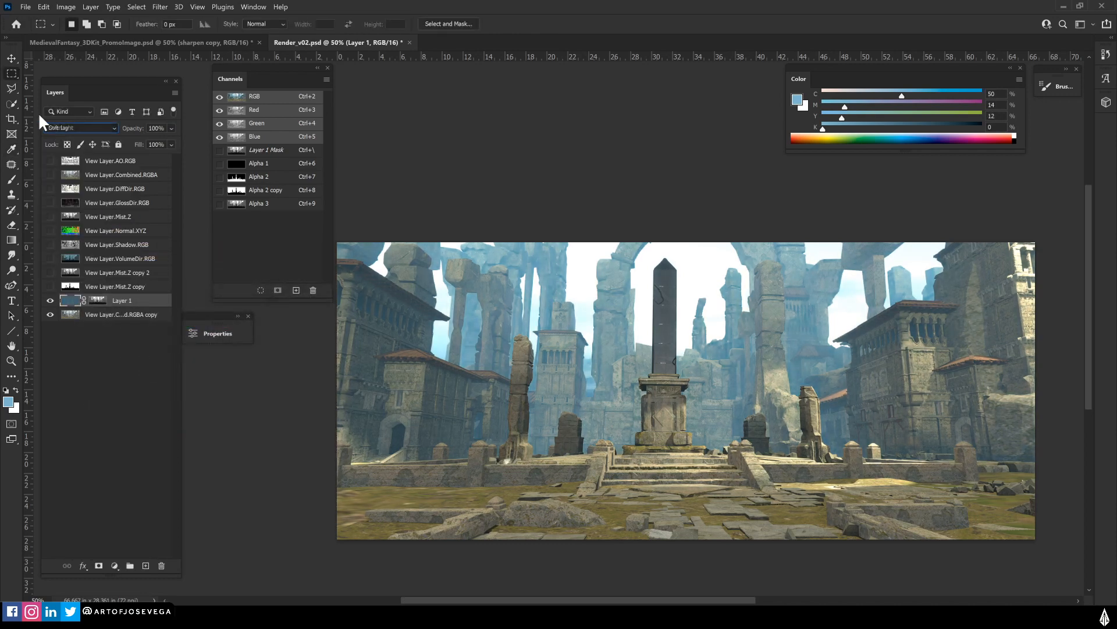
pyautogui.press('Down')
pyautogui.press('Up')
pyautogui.press('Down')
pyautogui.press('Down')
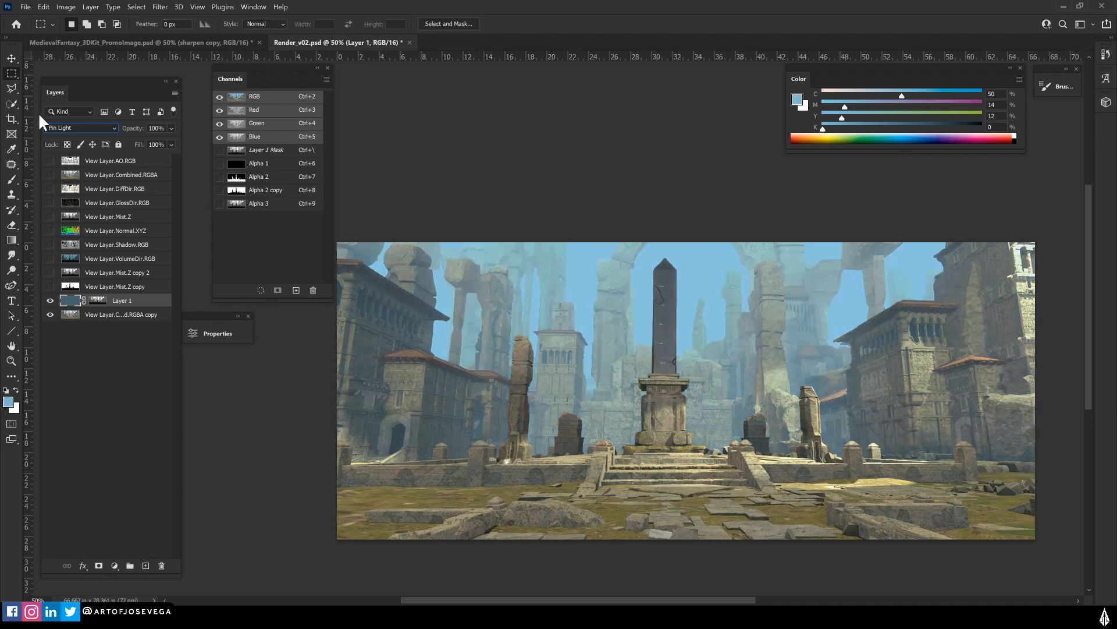
pyautogui.press('Up')
pyautogui.hotkey('ctrl', '-')
pyautogui.moveTo(459, 449); pyautogui.dragTo(489, 453)
pyautogui.hotkey('ctrl', '+')
pyautogui.moveTo(609, 499); pyautogui.dragTo(613, 504)
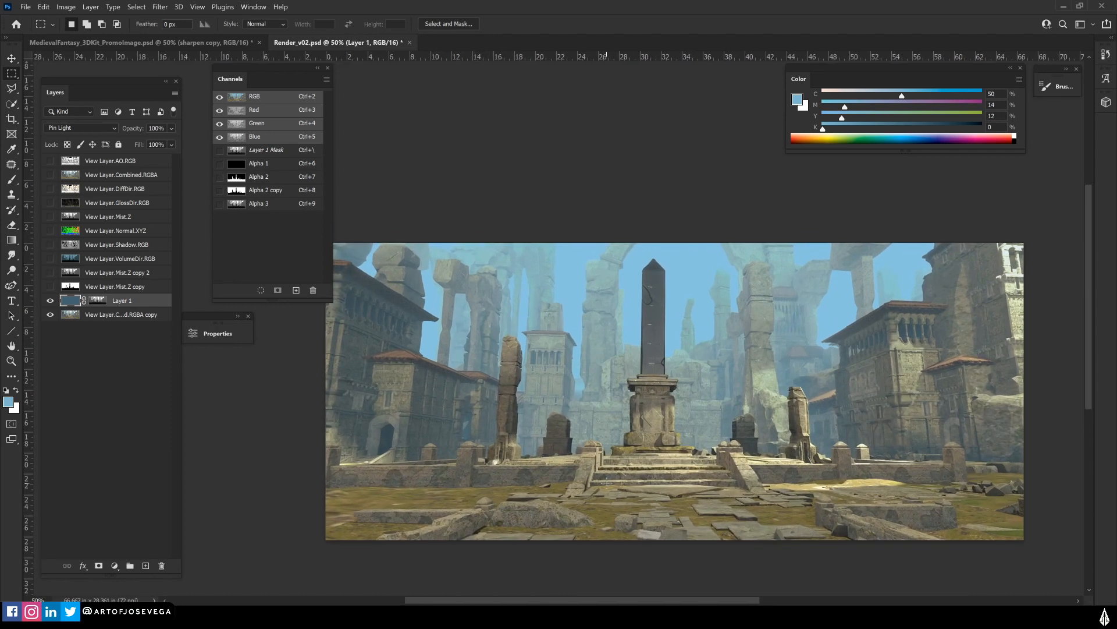
pyautogui.click(50, 300)
pyautogui.click(50, 301)
# Add a new layer above Layer 1 and fill it with a dark ground-based tone, C 62, M 66, Y 55, K 67
pyautogui.click(145, 566)
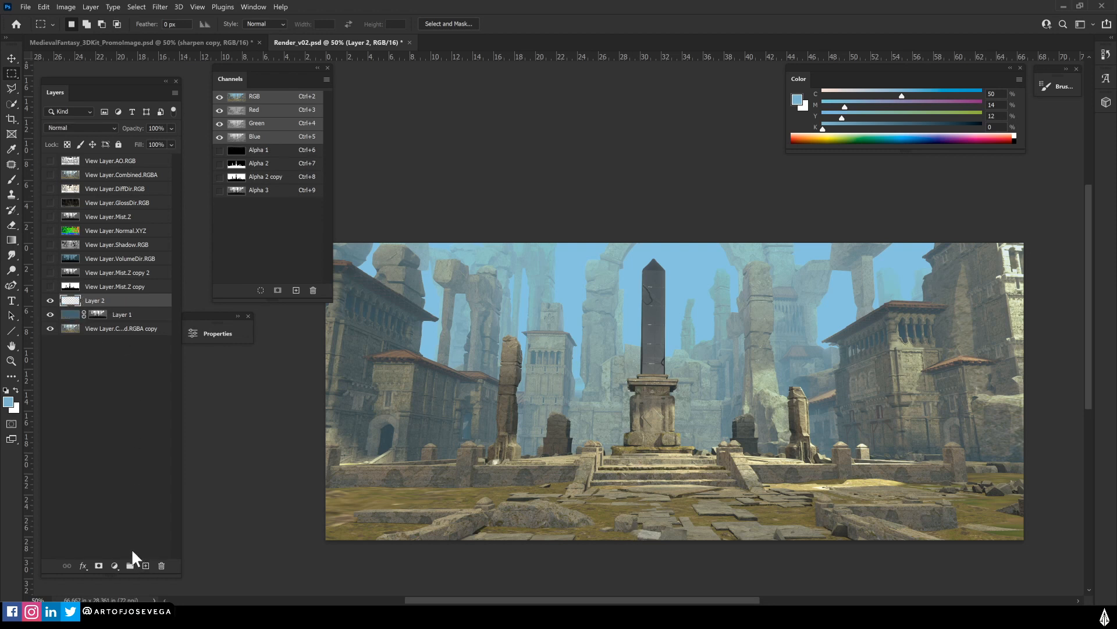
pyautogui.press('b')
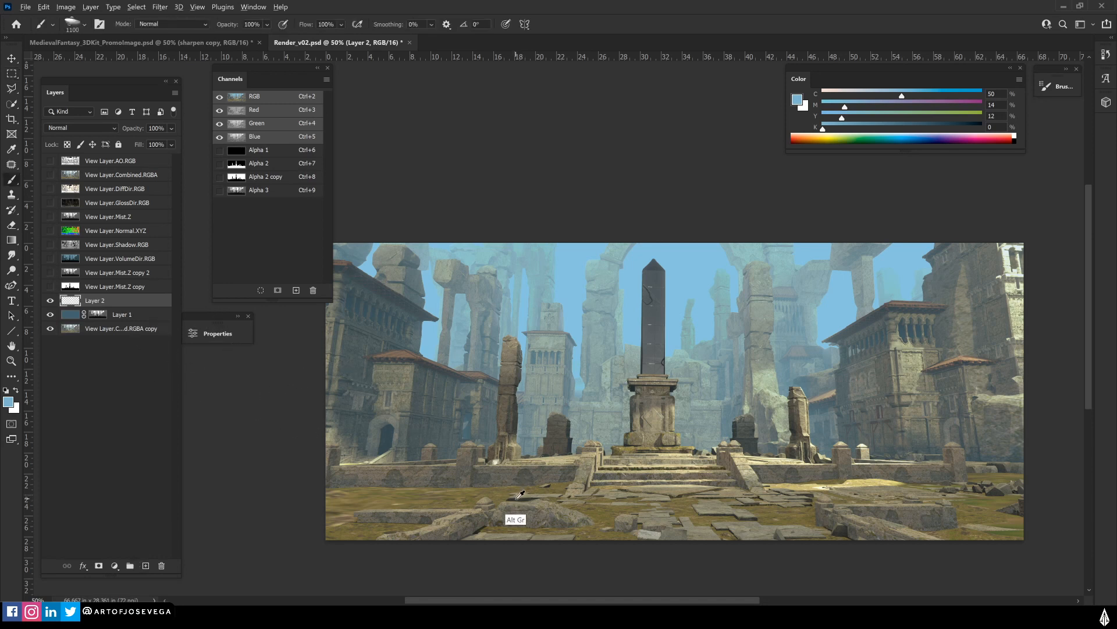
pyautogui.keyDown('alt'); pyautogui.click(519, 493); pyautogui.keyUp('alt')
pyautogui.moveTo(917, 117)
pyautogui.mouseDown()
pyautogui.moveTo(941, 128)
pyautogui.moveTo(929, 128)
pyautogui.mouseUp()
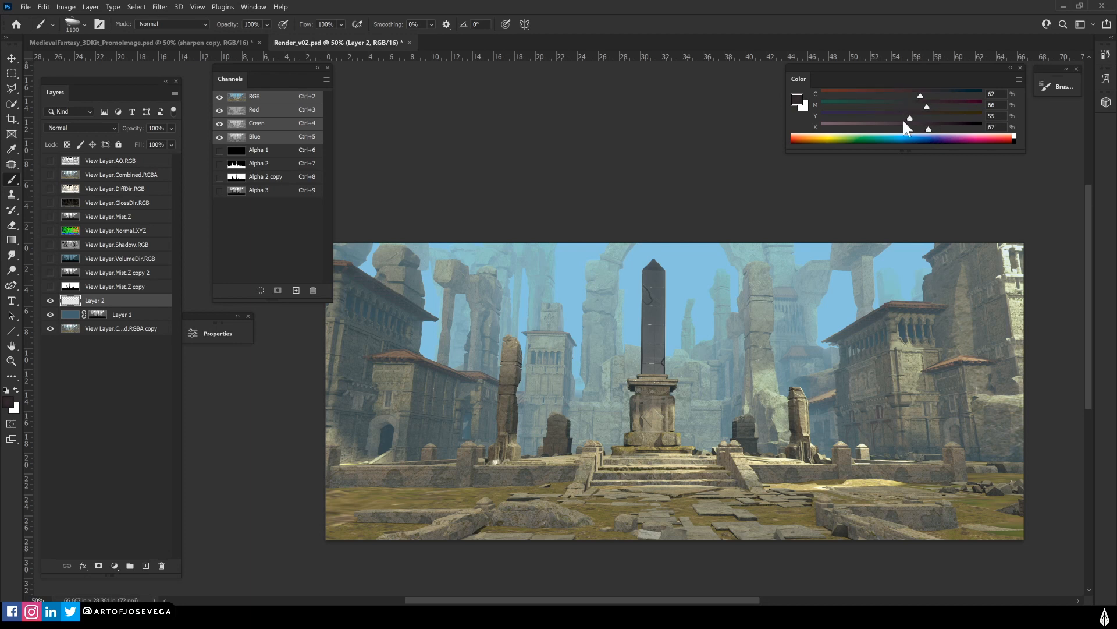
pyautogui.hotkey('alt', 'BackSpace')
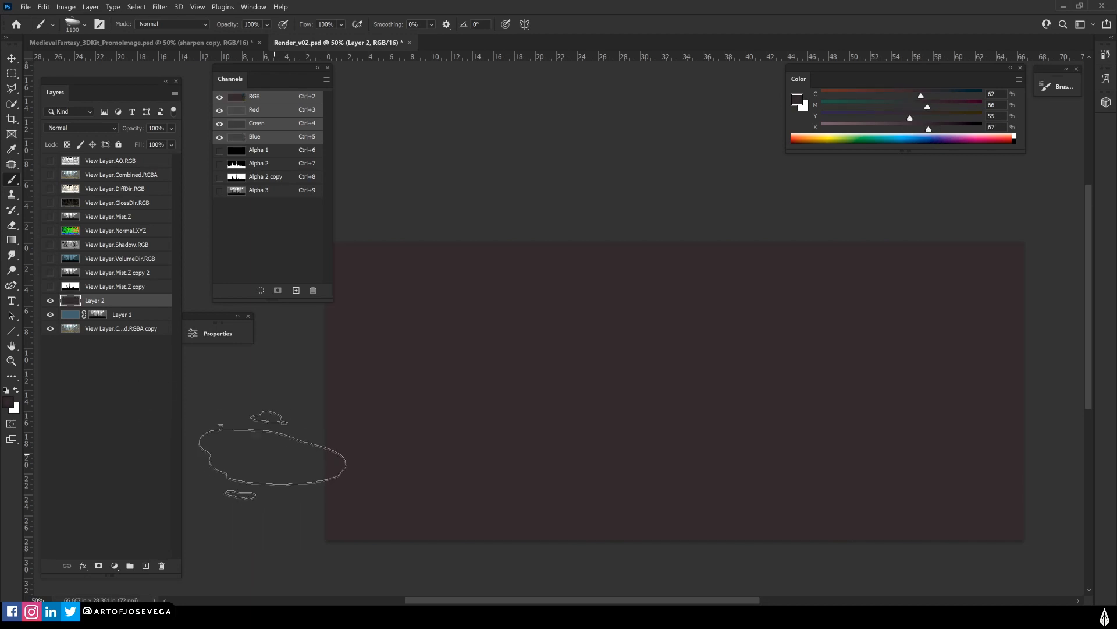
# Set Layer 2's blend mode to Multiply
pyautogui.press('m')
pyautogui.click(58, 129)
pyautogui.click(58, 127)
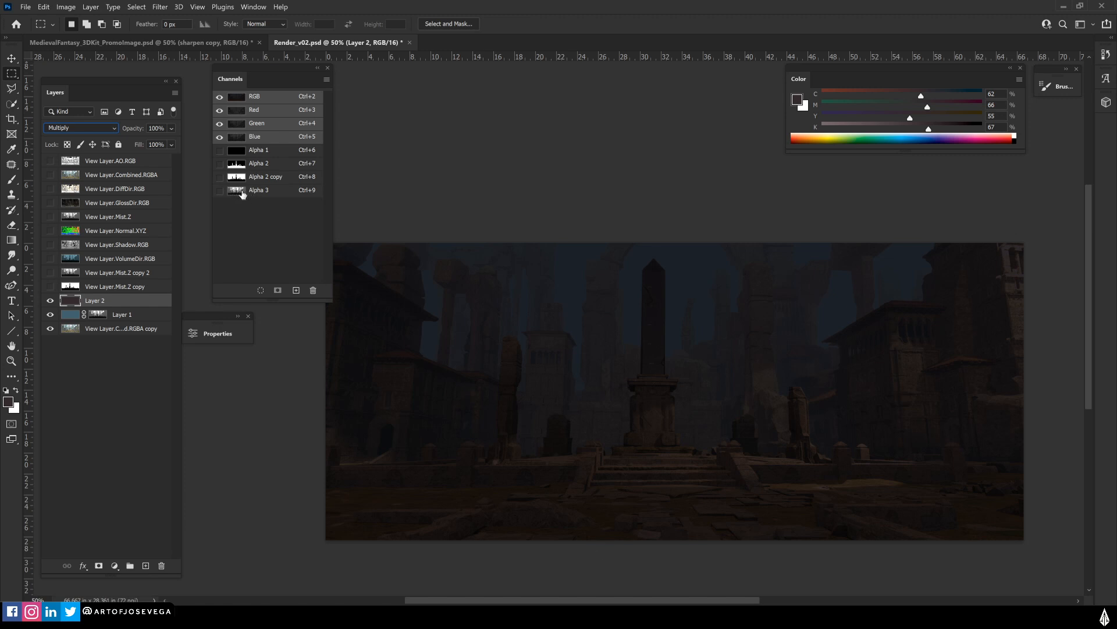
# Load the Alpha 3 mist channel as a selection, apply it as Layer 2's mask, and compare the scene with and without the layer
pyautogui.click(254, 191)
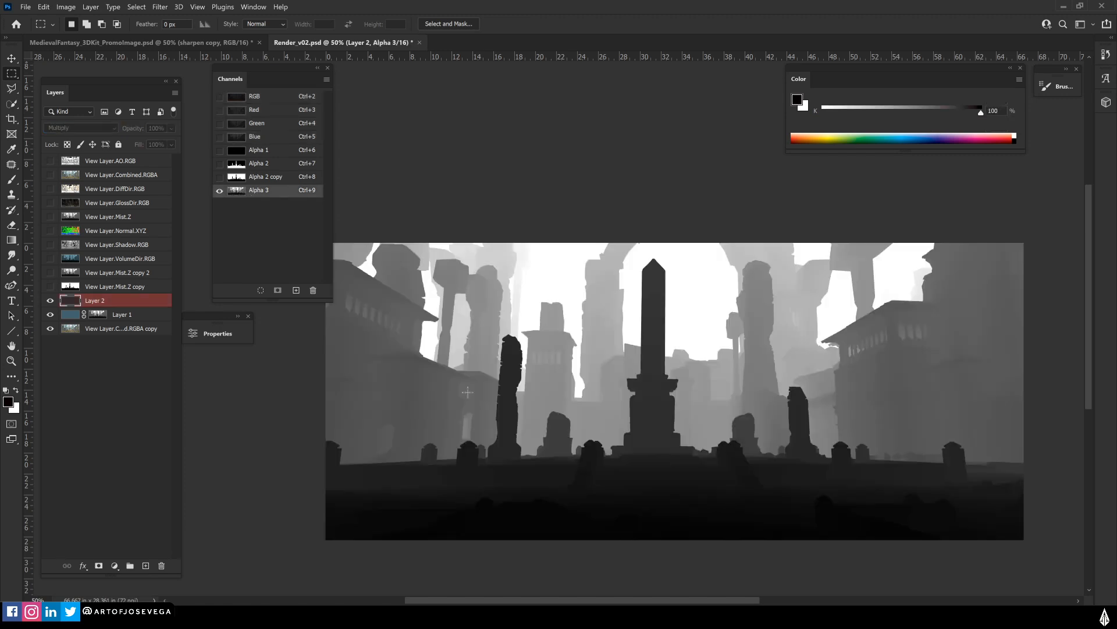
pyautogui.keyDown('ctrl'); pyautogui.click(235, 190); pyautogui.keyUp('ctrl')
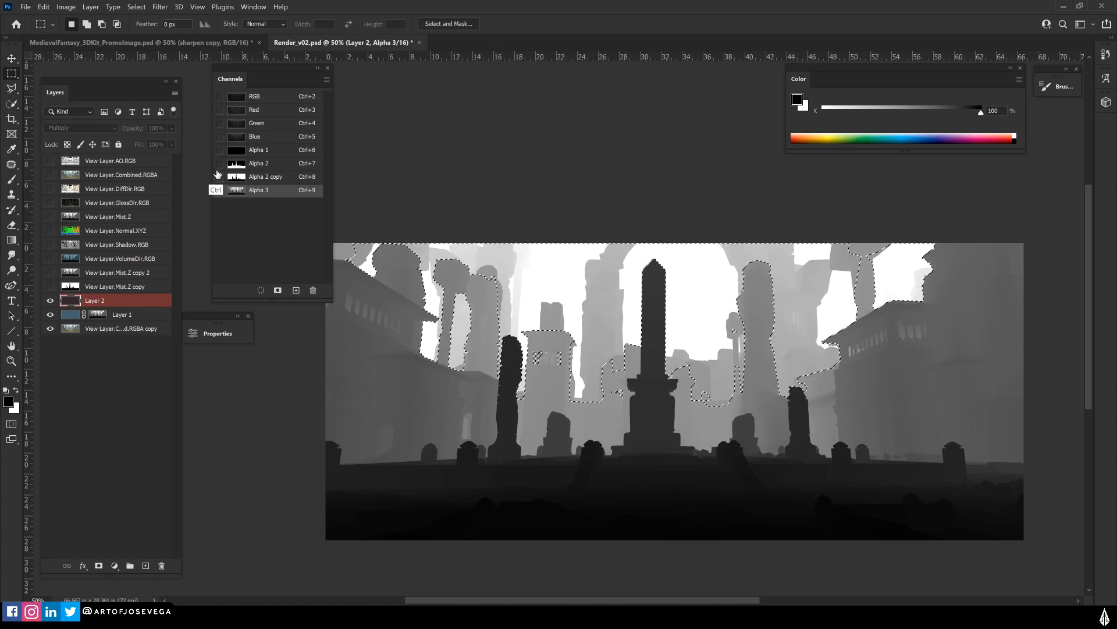
pyautogui.click(103, 302)
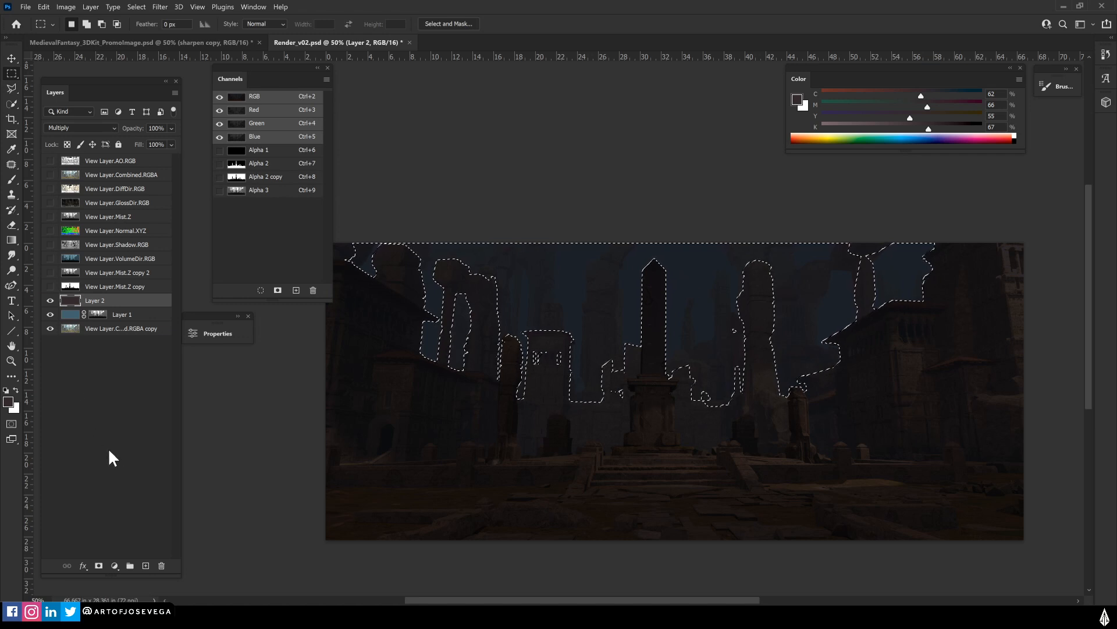
pyautogui.click(98, 565)
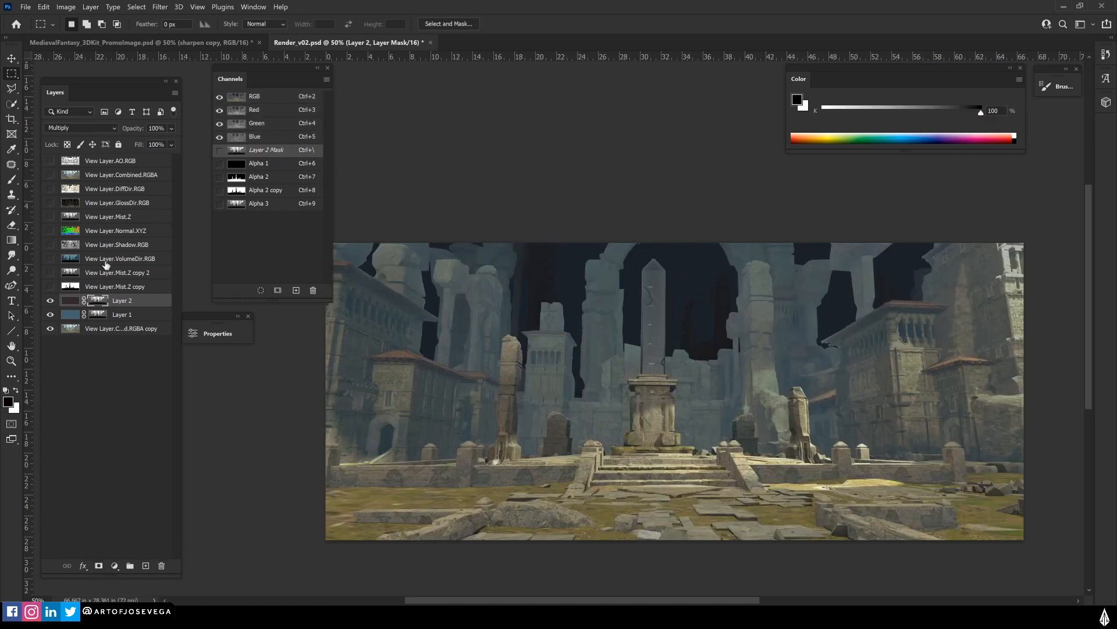
pyautogui.click(50, 301)
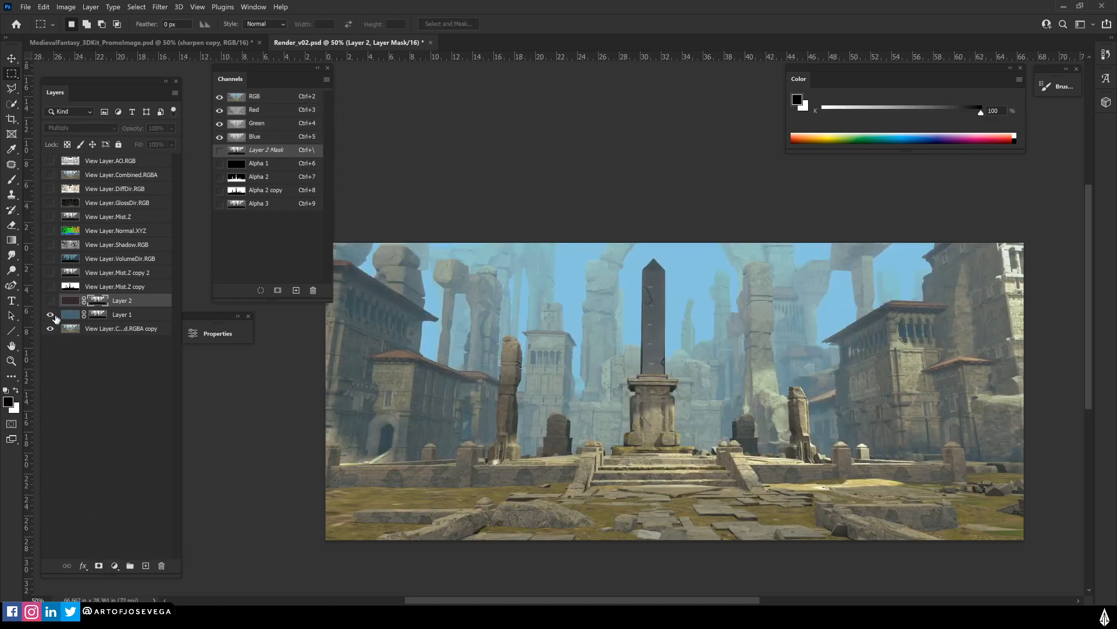
pyautogui.click(51, 300)
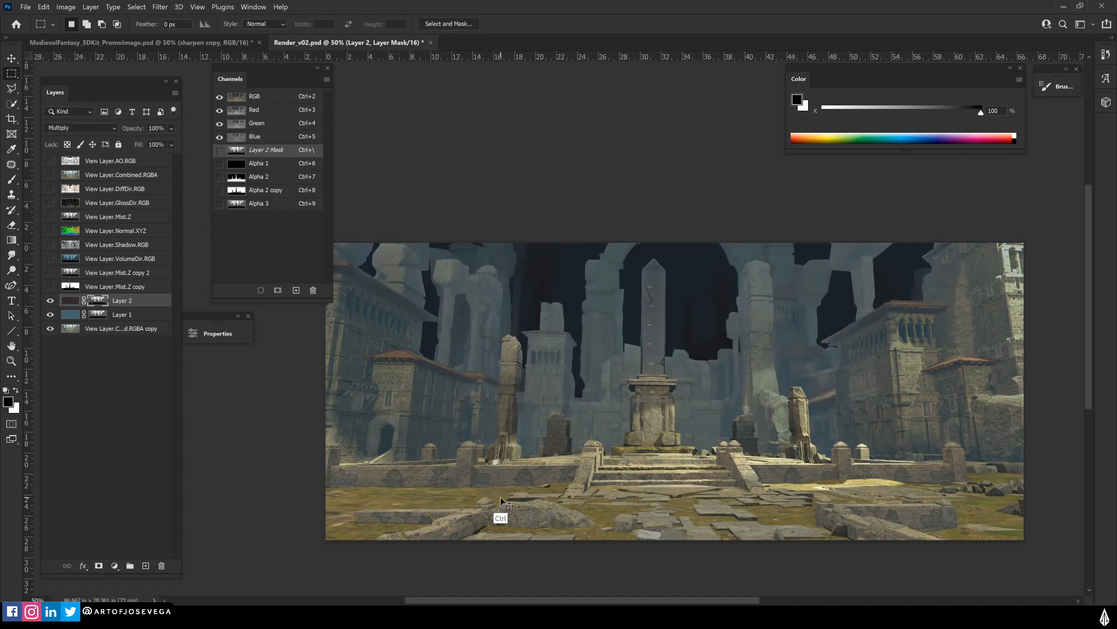
# Invert Layer 2's mask so the dark fill affects the foreground instead of the distance
pyautogui.hotkey('ctrl', 'i')
pyautogui.moveTo(461, 197); pyautogui.dragTo(498, 184)
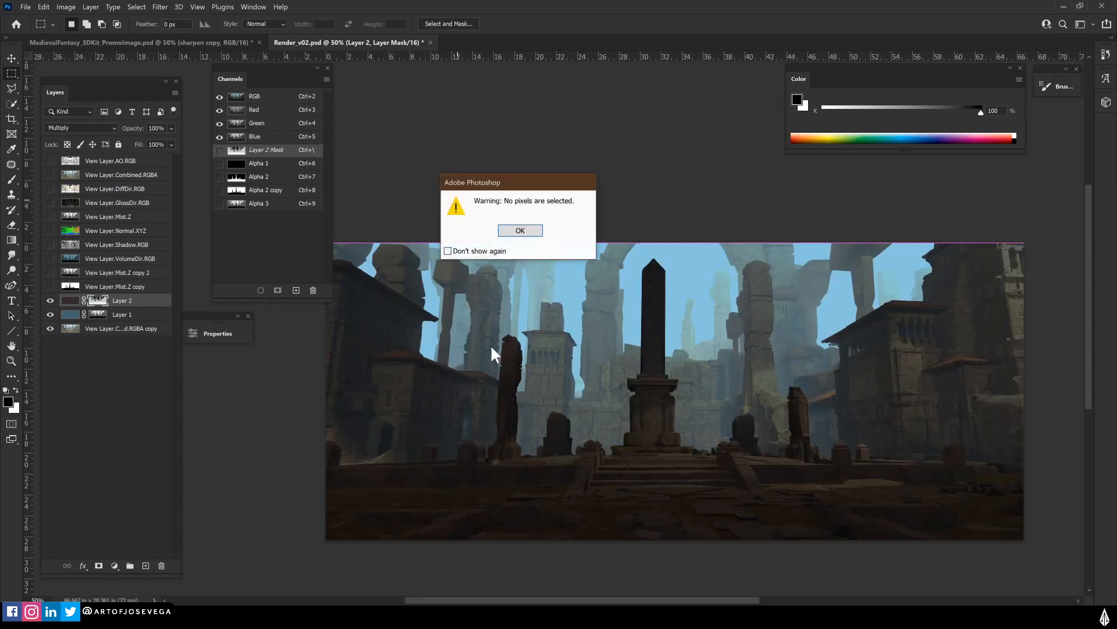
pyautogui.press('Return')
pyautogui.press('Return')
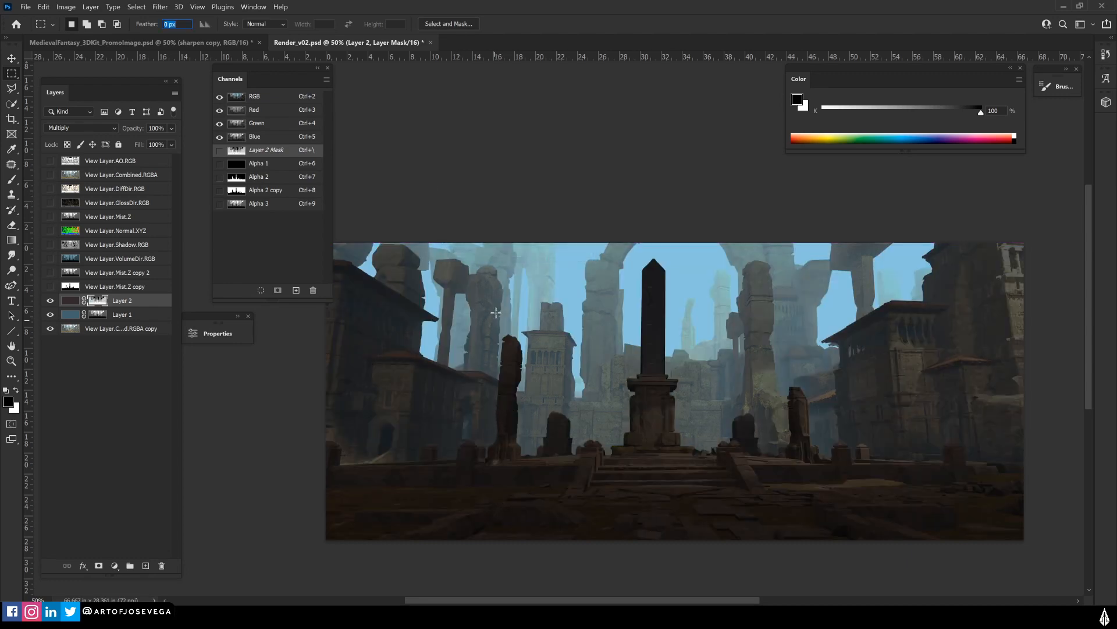
pyautogui.click(145, 43)
pyautogui.click(326, 42)
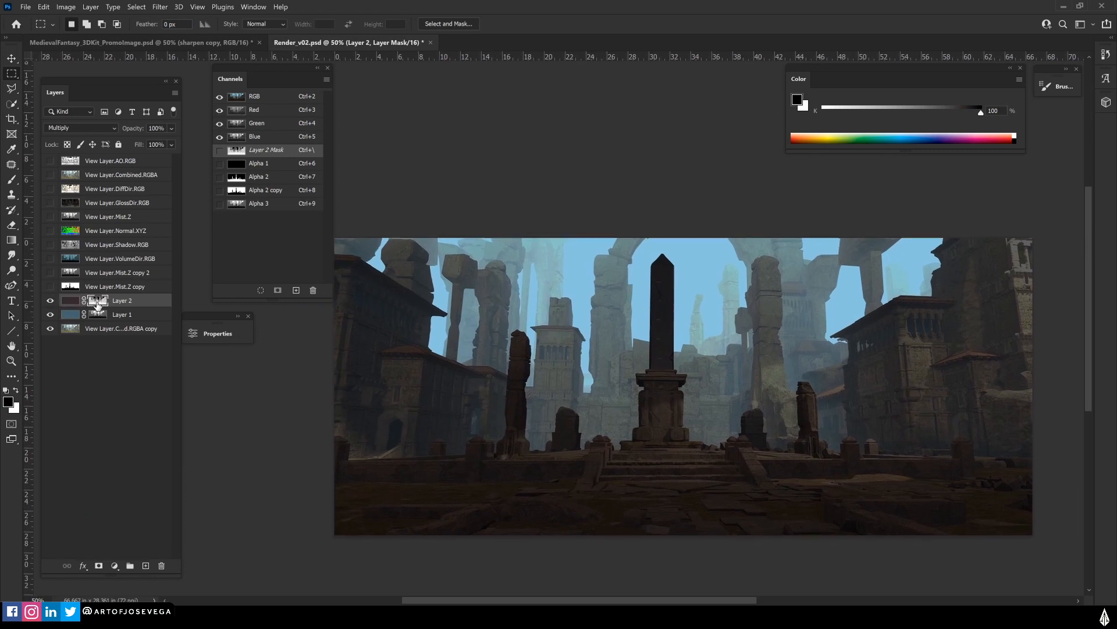
# Try a Levels adjustment on Layer 2's mask with the midtone input at 0.60, and discard it
pyautogui.hotkey('ctrl', 'l')
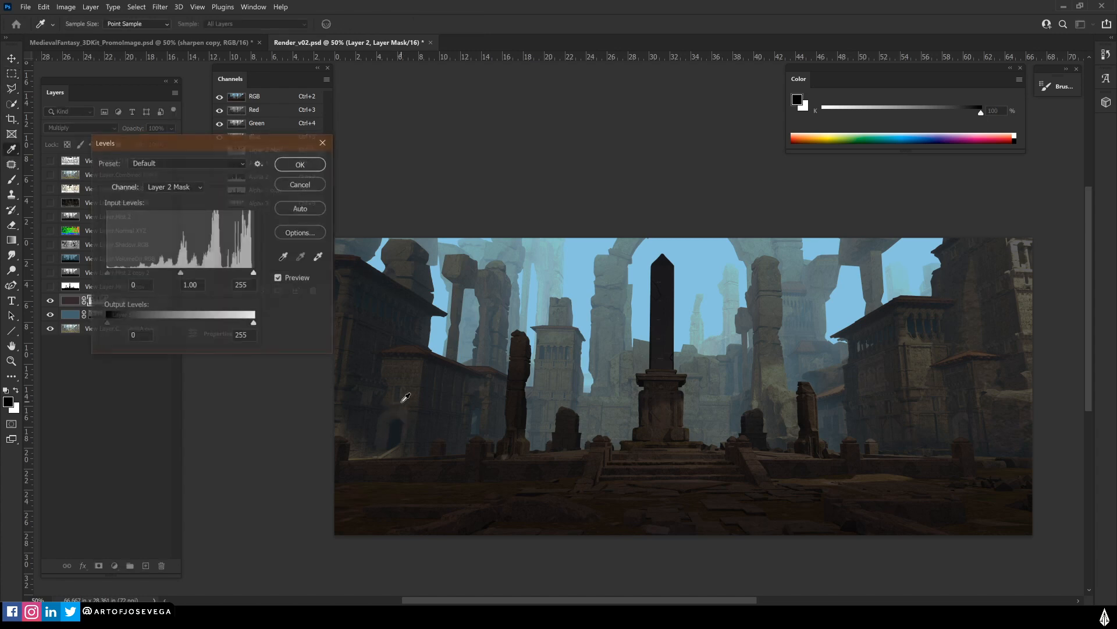
pyautogui.moveTo(176, 145); pyautogui.dragTo(421, 58)
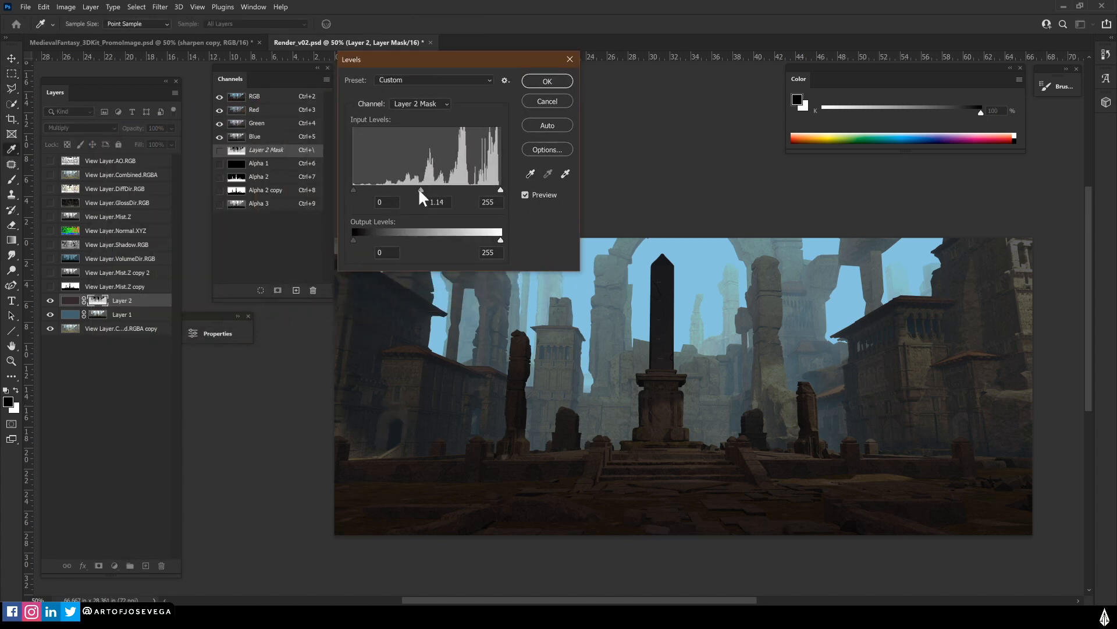
pyautogui.moveTo(420, 190); pyautogui.dragTo(451, 221)
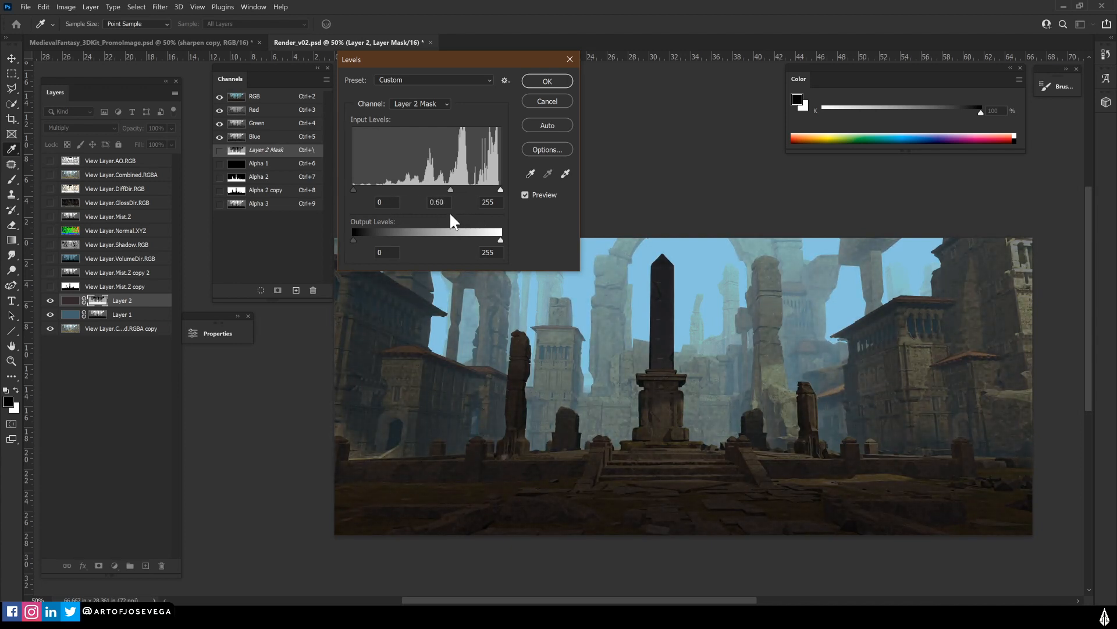
pyautogui.click(535, 103)
pyautogui.press('m')
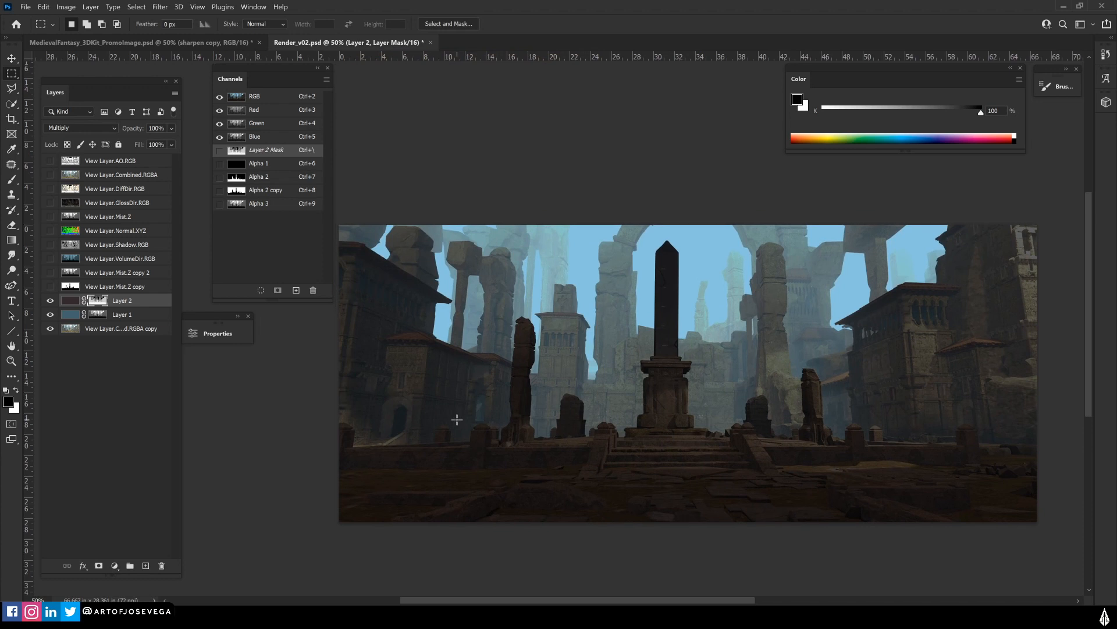
# Hide Layer 2 and Layer 1, and view the Alpha 3 mist channel before returning to the render
pyautogui.click(50, 300)
pyautogui.click(50, 314)
pyautogui.moveTo(472, 405); pyautogui.dragTo(476, 413)
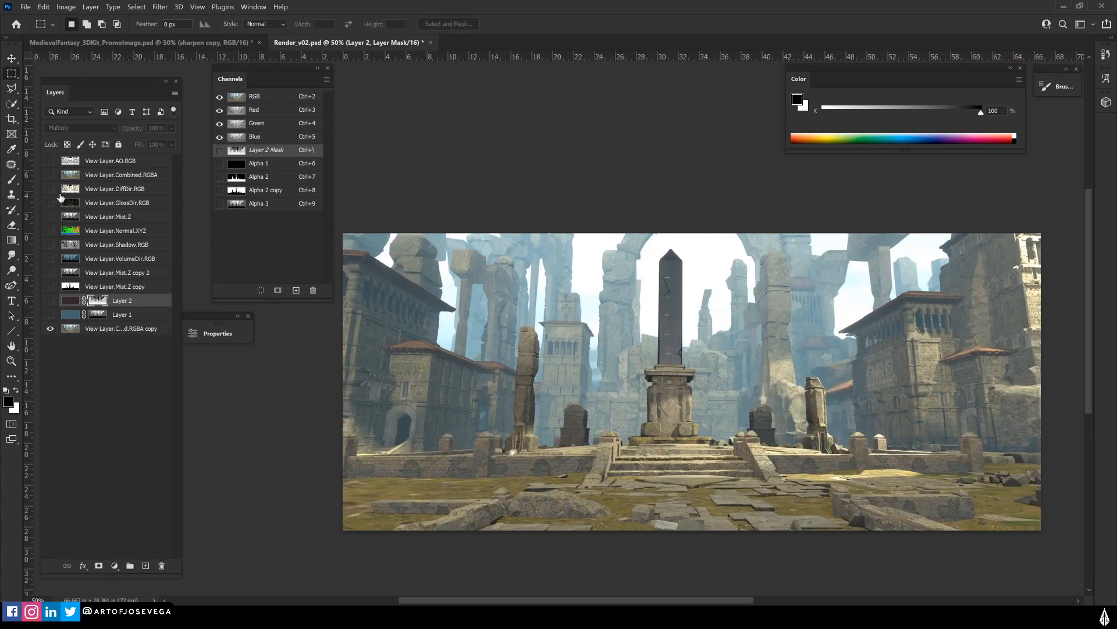
pyautogui.click(67, 217)
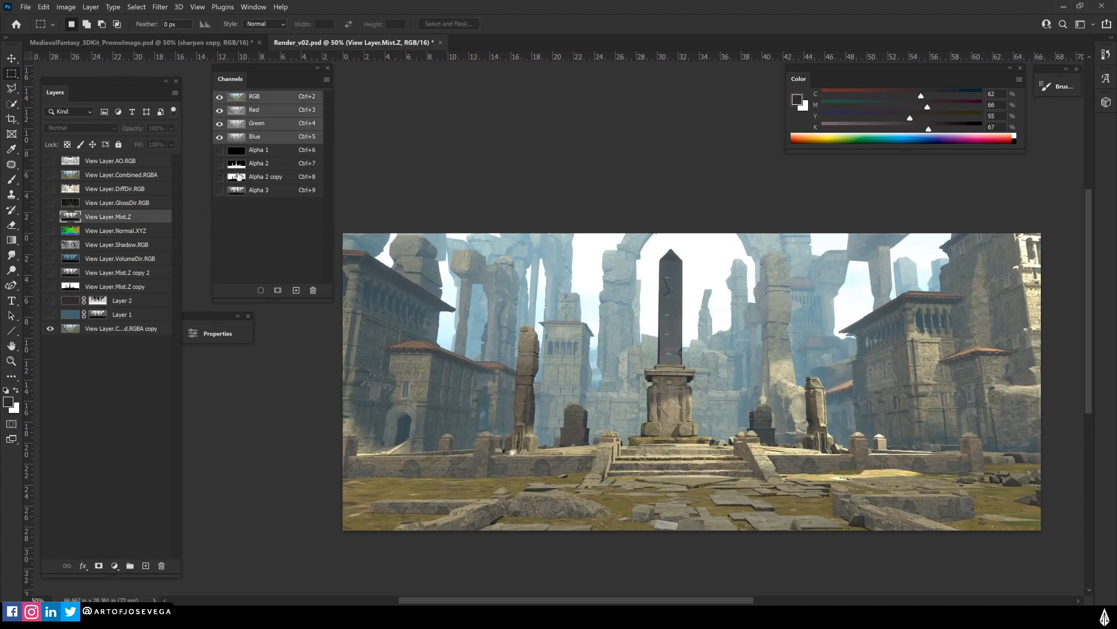
pyautogui.click(239, 192)
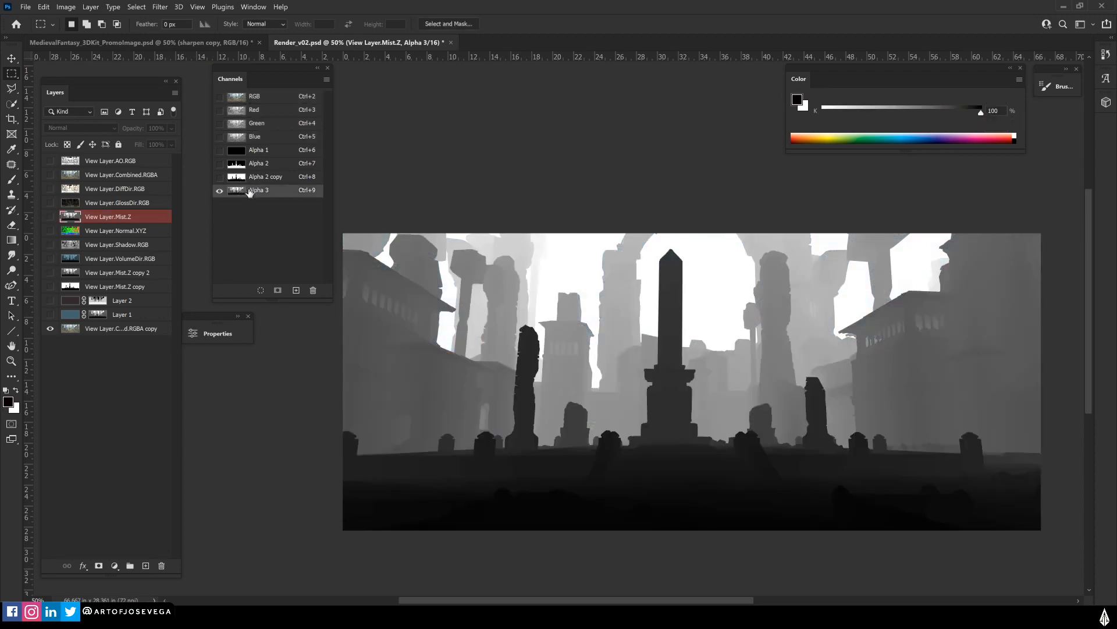
pyautogui.click(56, 218)
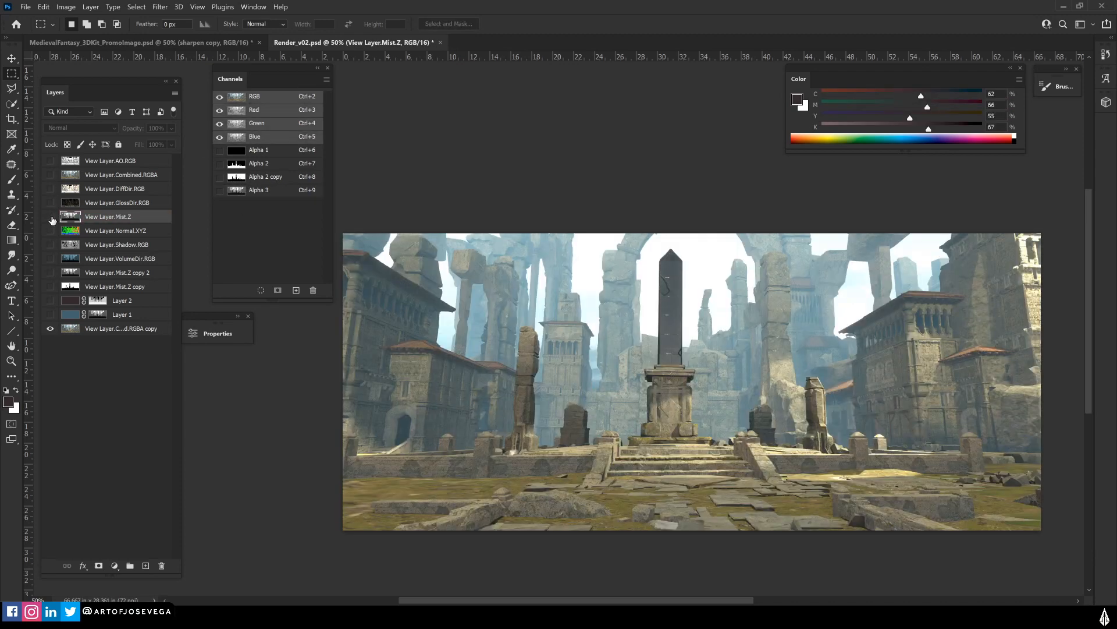
pyautogui.scroll(-1, 477, 442)
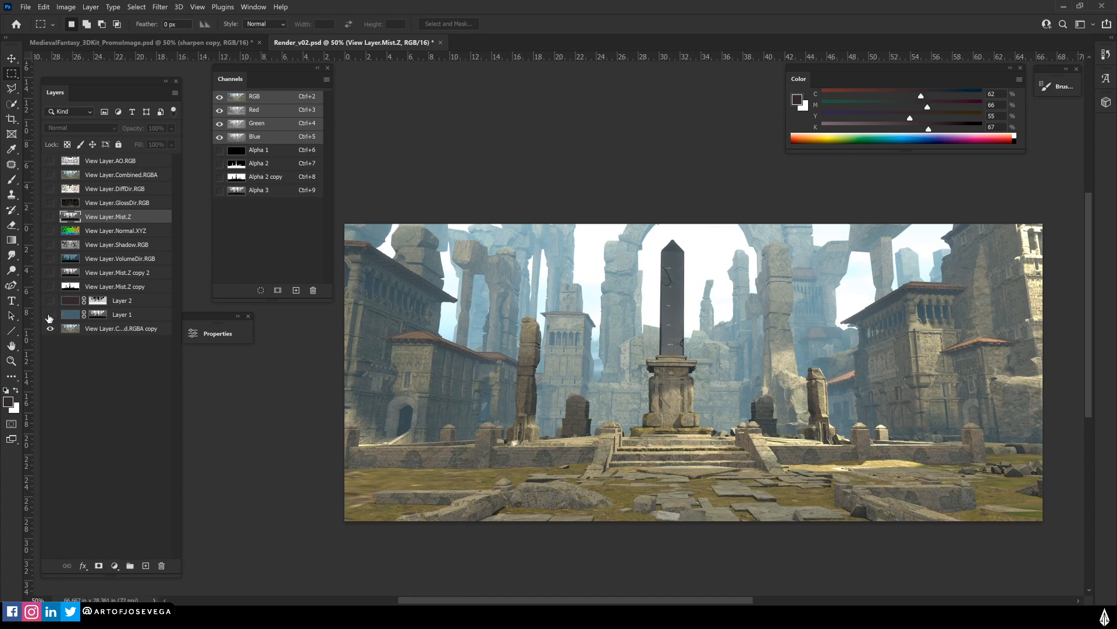
# Toggle the two masked fill layers, then preview View Layer.Mist.Z copy and View Layer.Mist.Z copy 2 over the base render
pyautogui.click(50, 315)
pyautogui.click(50, 301)
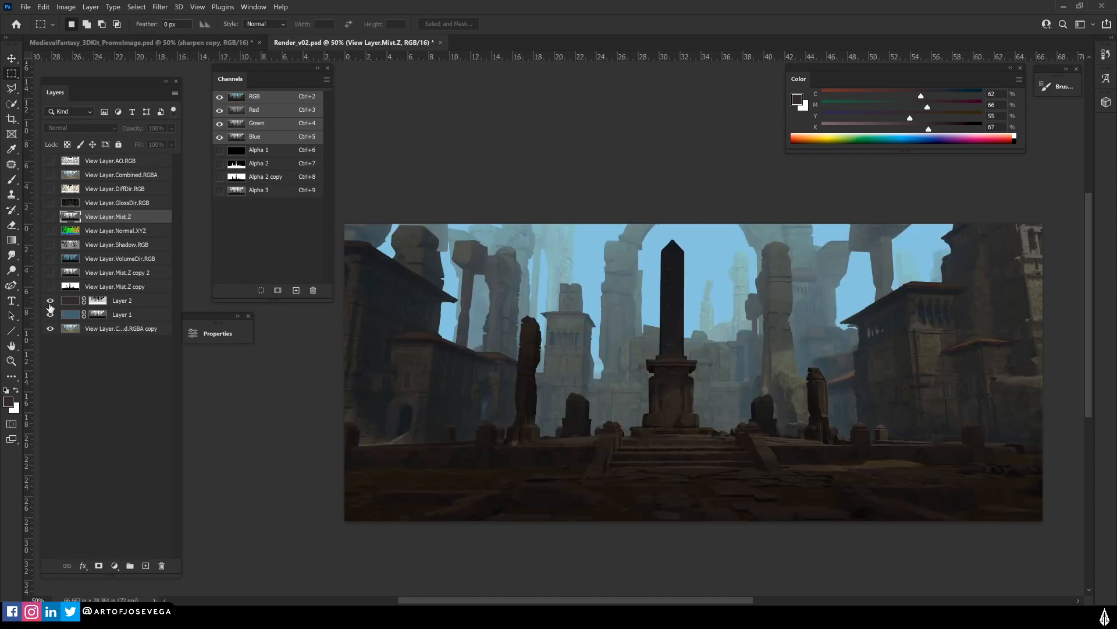
pyautogui.moveTo(51, 302); pyautogui.dragTo(50, 315)
pyautogui.click(50, 287)
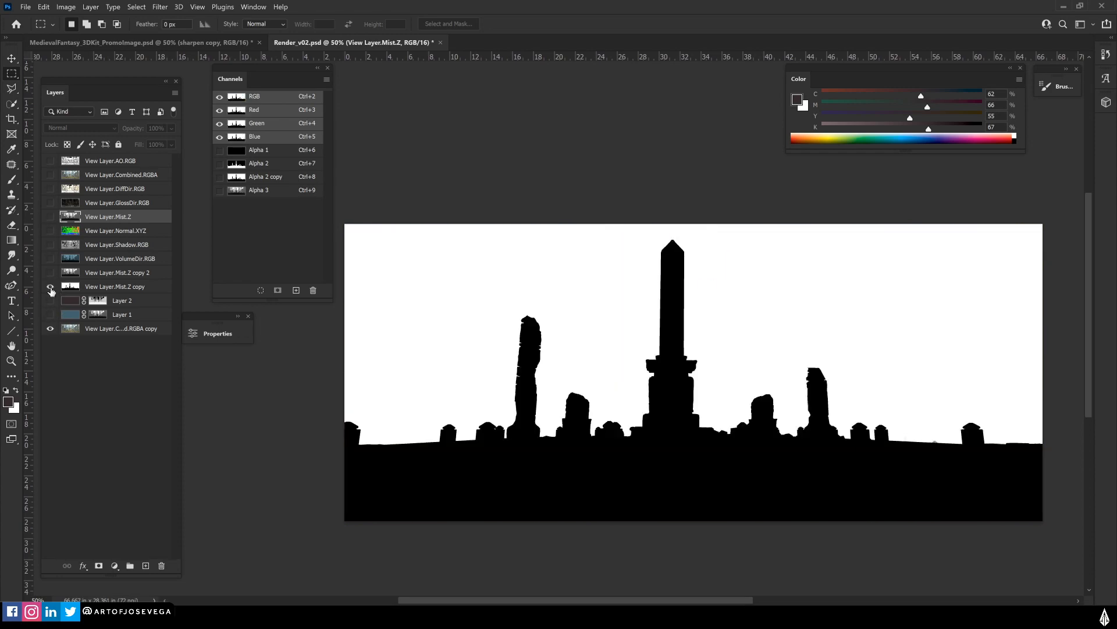
pyautogui.click(50, 286)
pyautogui.click(50, 272)
pyautogui.click(50, 272)
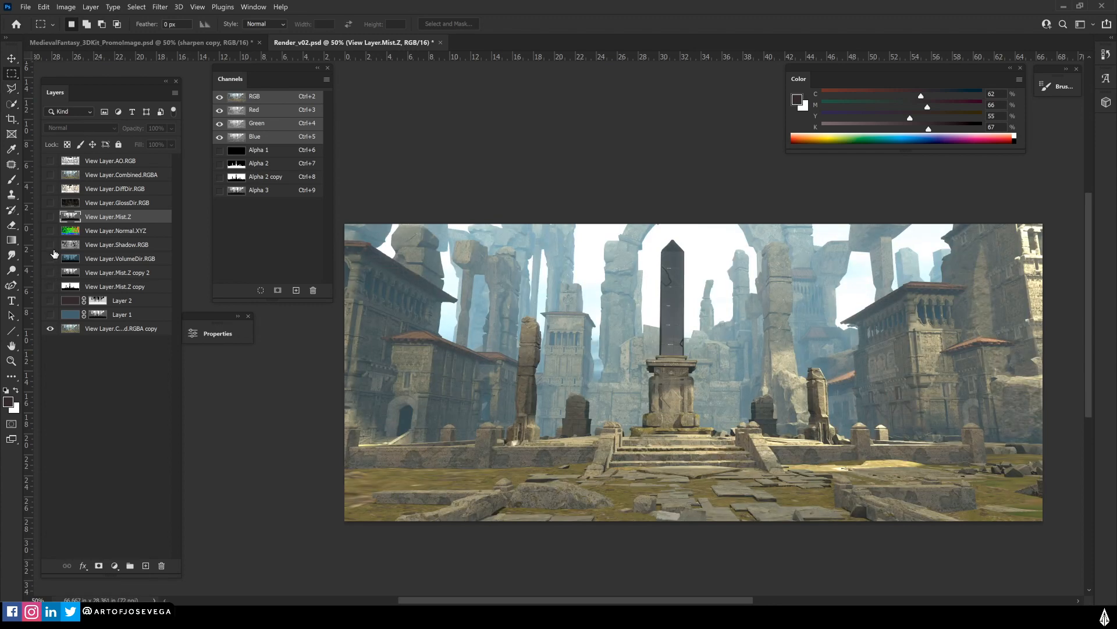
# Move the View Layer.Mist.Z layer to the top of the layer stack
pyautogui.moveTo(465, 377); pyautogui.dragTo(466, 378)
pyautogui.moveTo(479, 416); pyautogui.dragTo(495, 414)
pyautogui.moveTo(93, 217); pyautogui.dragTo(88, 158)
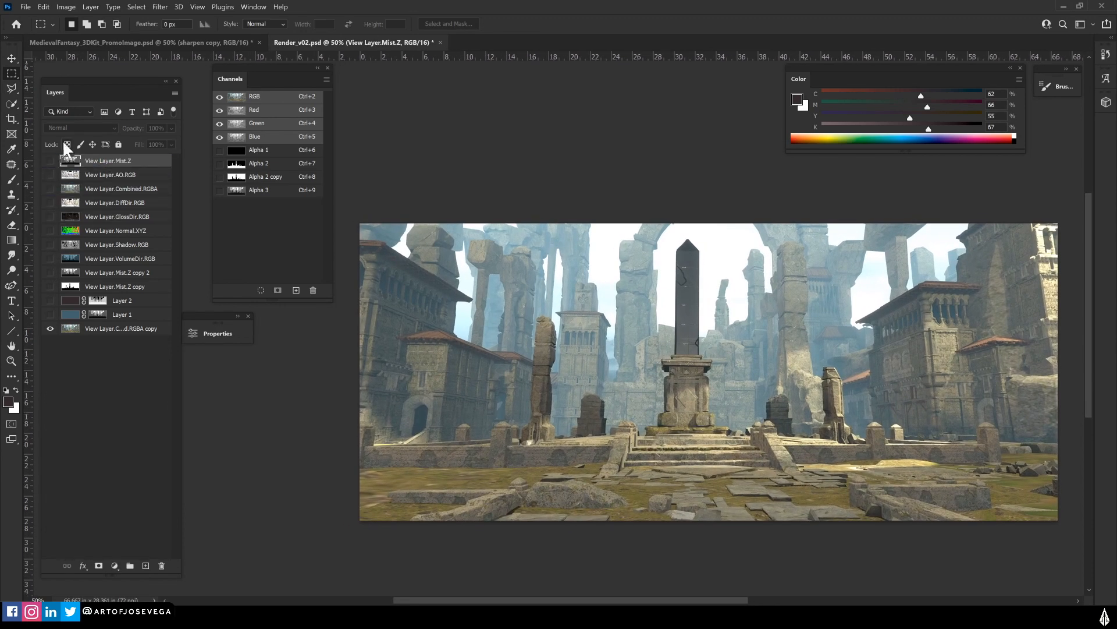
# Compare View Layer.Mist.Z with View Layer.Mist.Z copy 2 by toggling their visibility, and hide both
pyautogui.click(50, 161)
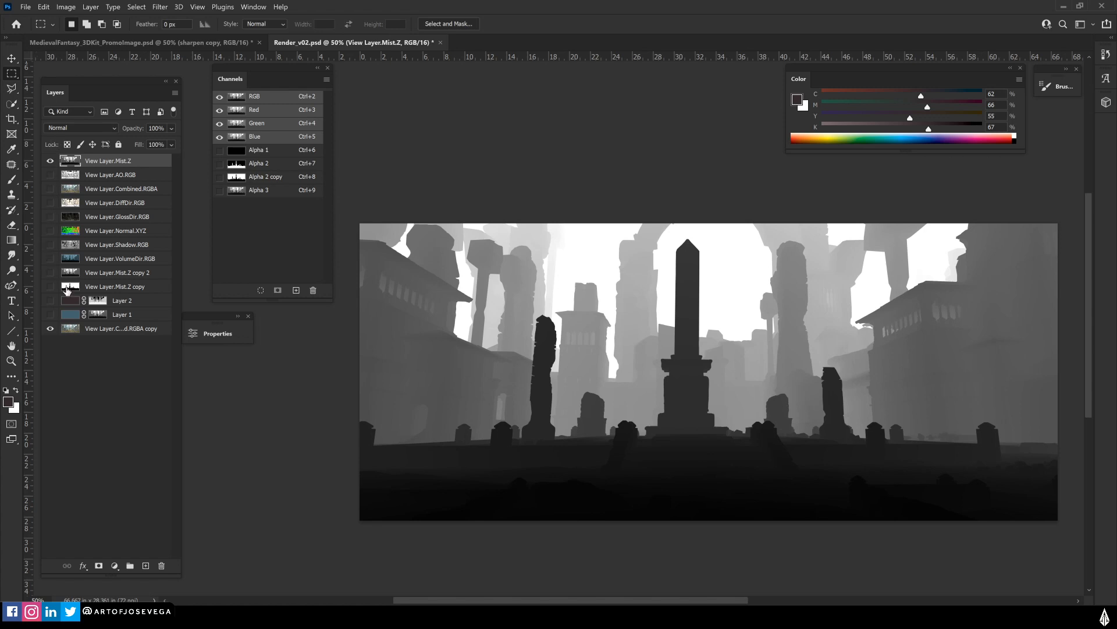
pyautogui.click(50, 273)
pyautogui.click(50, 161)
pyautogui.click(97, 277)
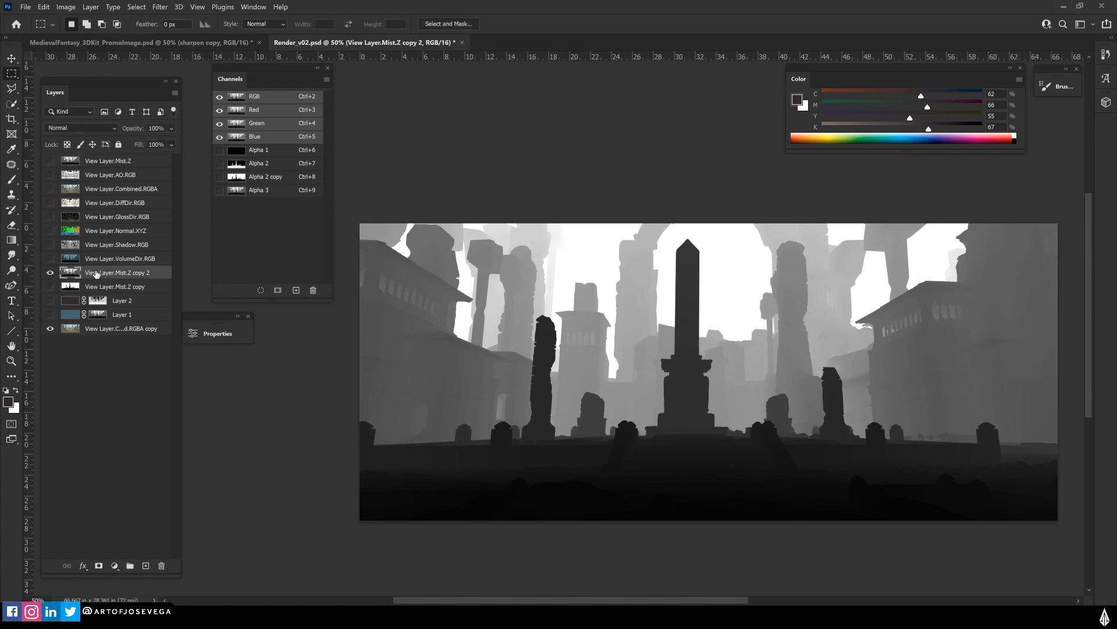
pyautogui.click(50, 273)
# Add a Curves adjustment above View Layer.Combined.RGBA copy and darken the render by lowering the white point, shadows and highlights
pyautogui.click(98, 330)
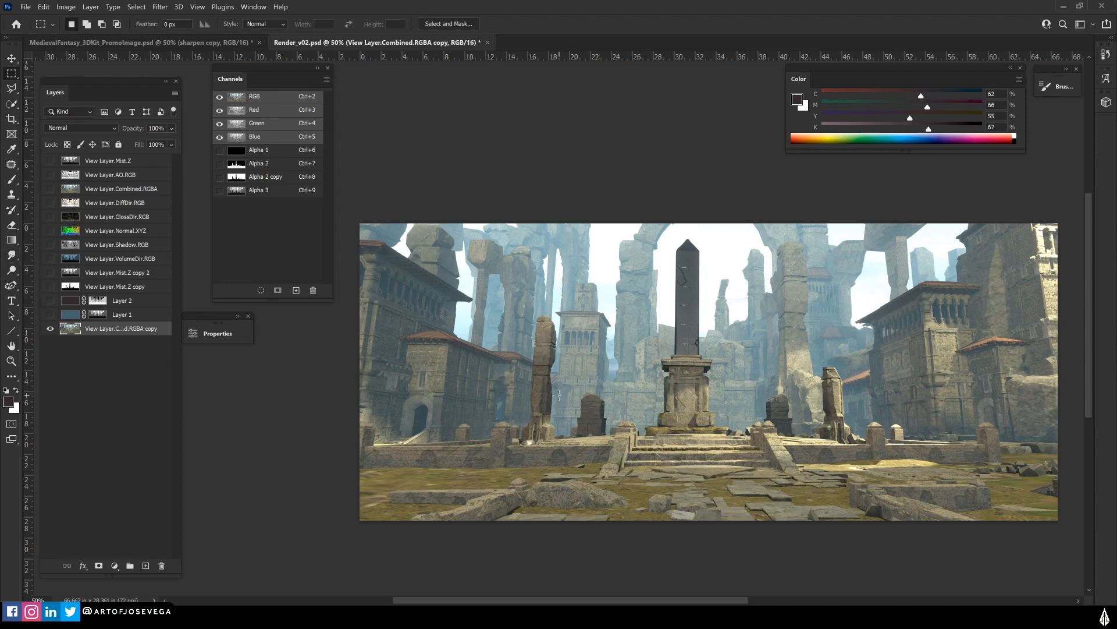
pyautogui.scroll(-1, 559, 395)
pyautogui.click(115, 566)
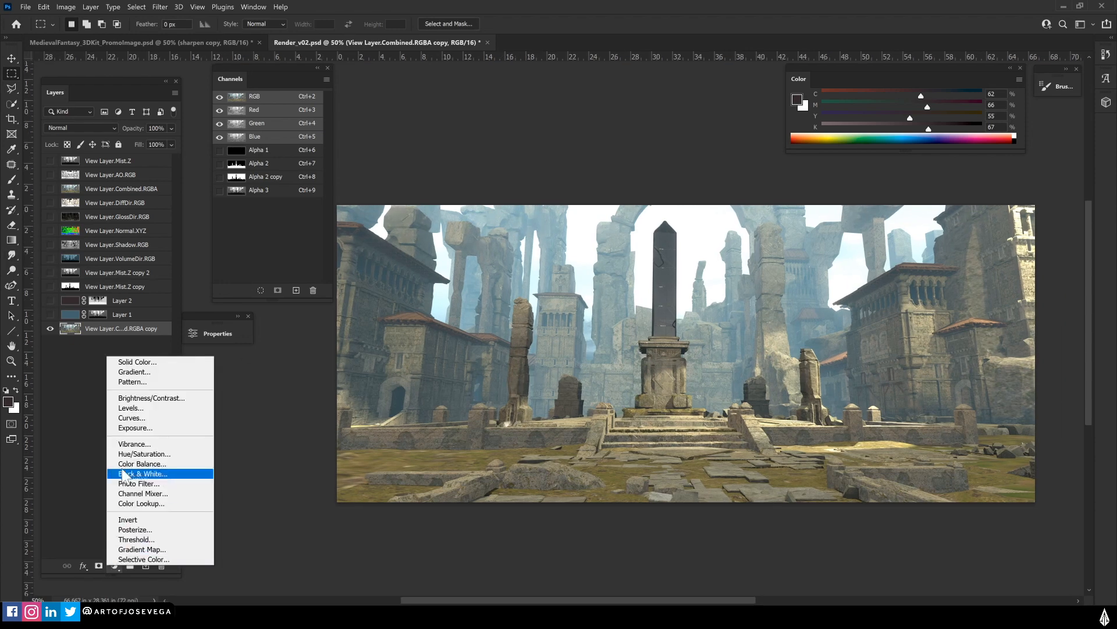
pyautogui.click(132, 417)
pyautogui.moveTo(313, 446); pyautogui.dragTo(313, 442)
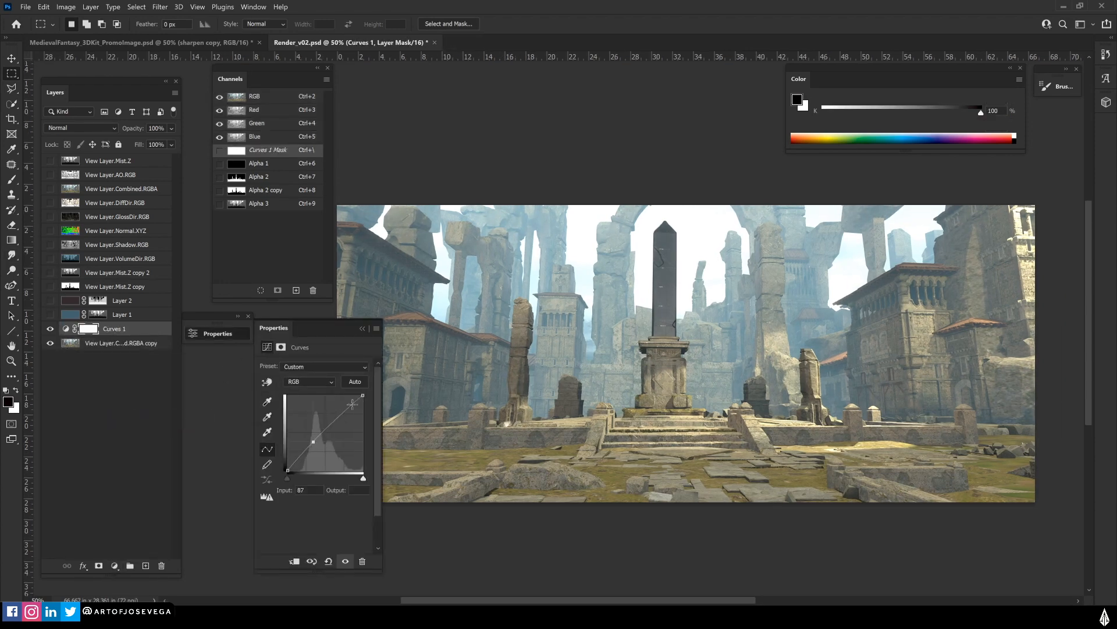
pyautogui.moveTo(362, 395); pyautogui.dragTo(363, 406)
pyautogui.moveTo(312, 443); pyautogui.dragTo(348, 429)
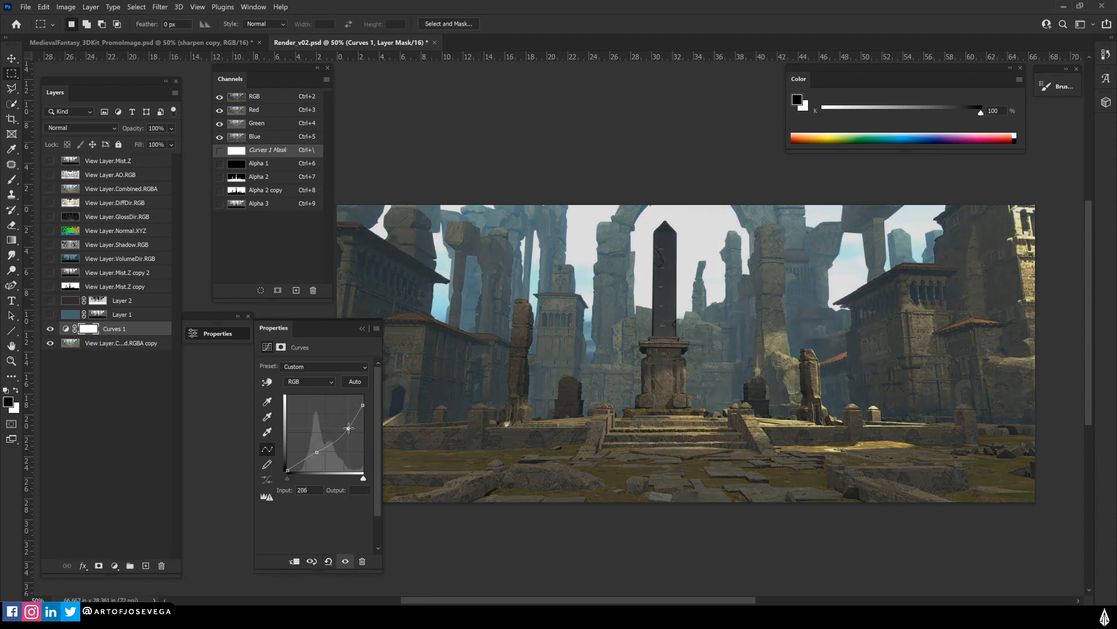
pyautogui.click(362, 328)
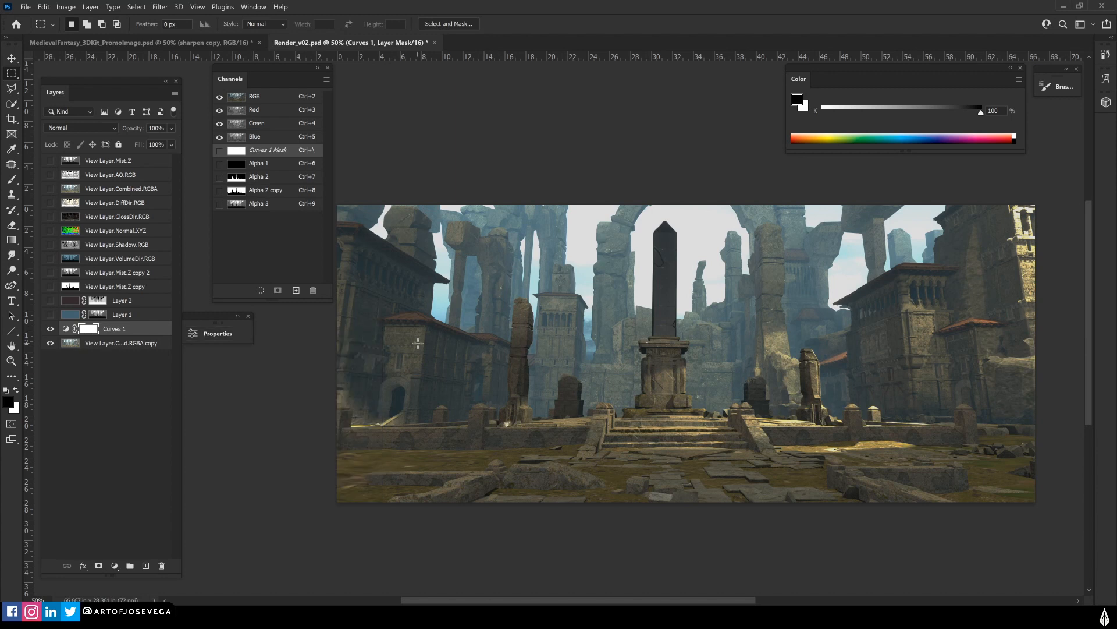
# Compare the darkened render with and without Layer 1's blue fog, and leave Layer 1 visible
pyautogui.click(50, 315)
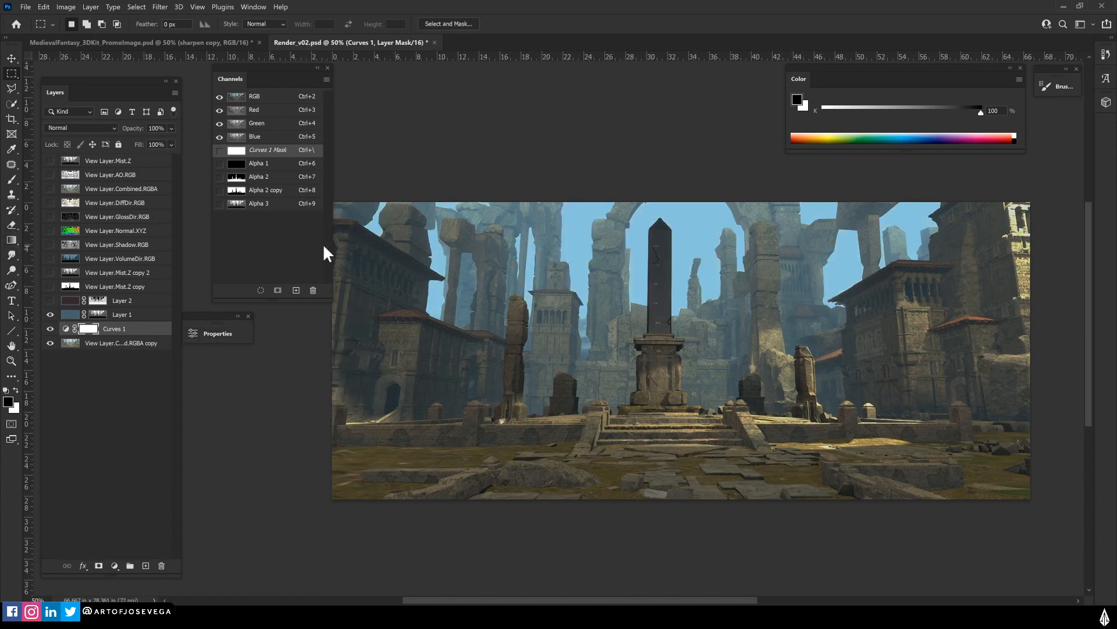
pyautogui.click(50, 314)
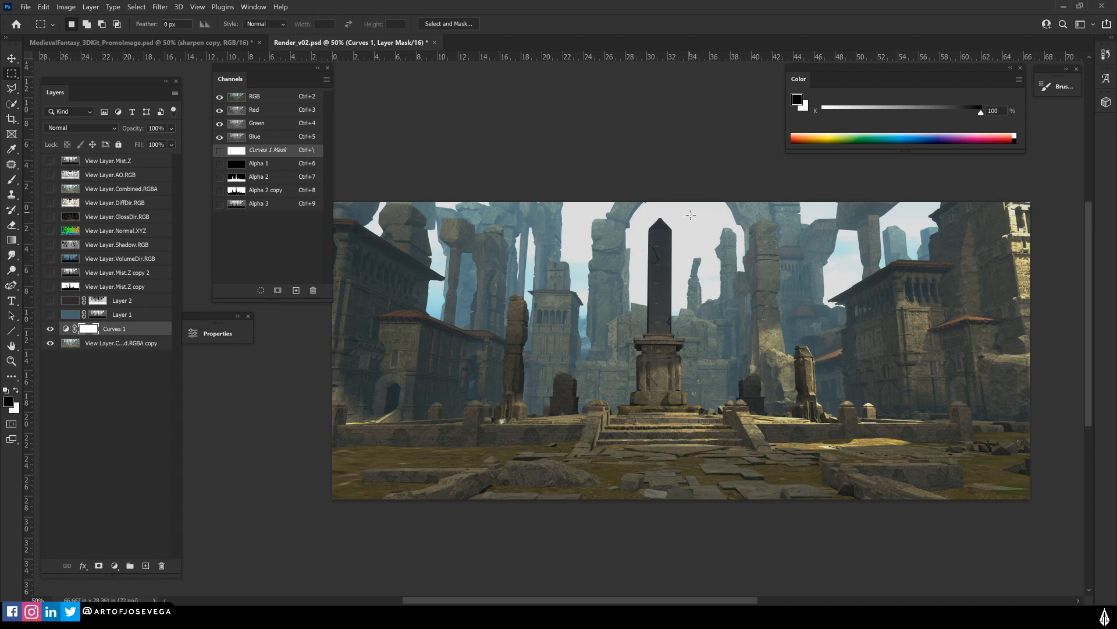
pyautogui.click(50, 314)
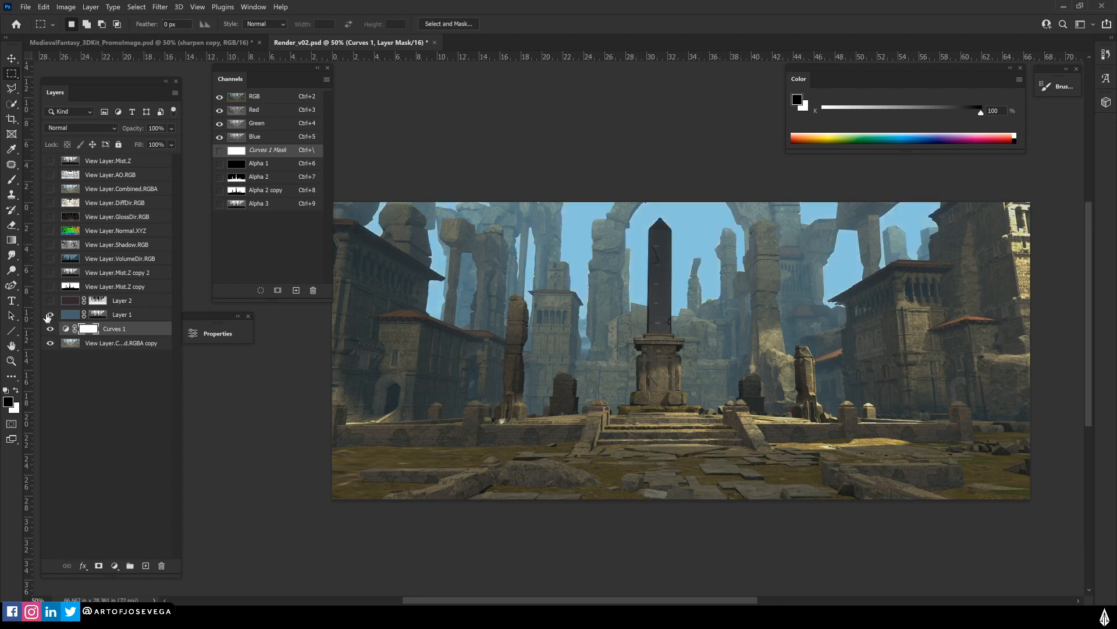
pyautogui.moveTo(531, 456); pyautogui.dragTo(522, 479)
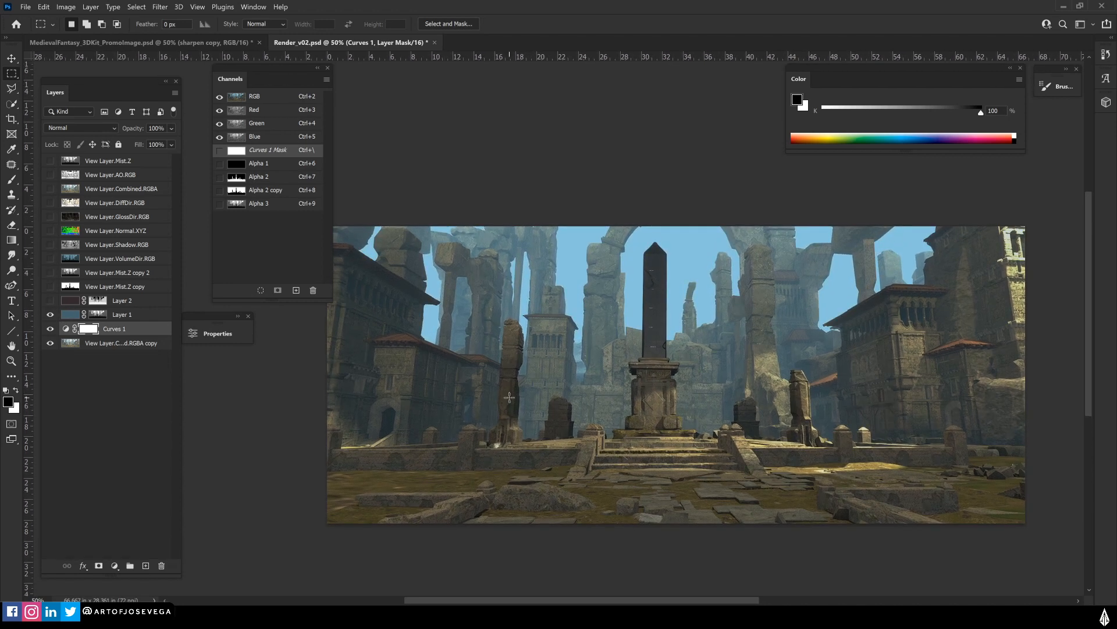
# Check the scene with Layer 2 shown and hidden, and move View Layer.Mist.Z copy 2 directly above Layer 2
pyautogui.click(50, 301)
pyautogui.click(50, 300)
pyautogui.moveTo(99, 276); pyautogui.dragTo(99, 292)
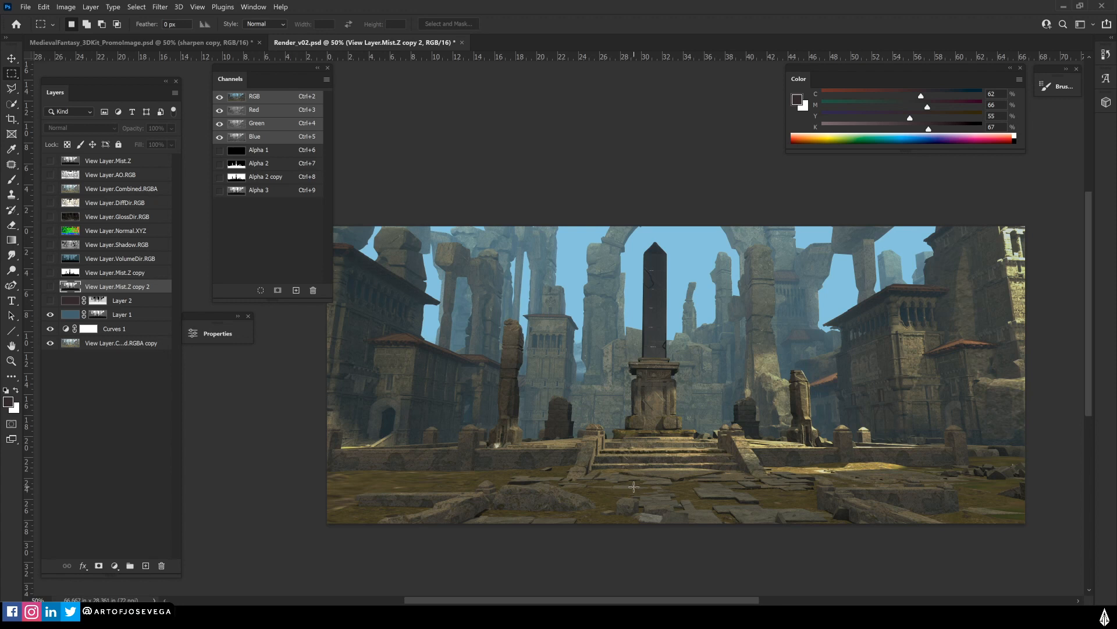
# Show View Layer.Mist.Z copy 2, move it directly below Layer 2, and set its blend mode to Lighten
pyautogui.click(50, 288)
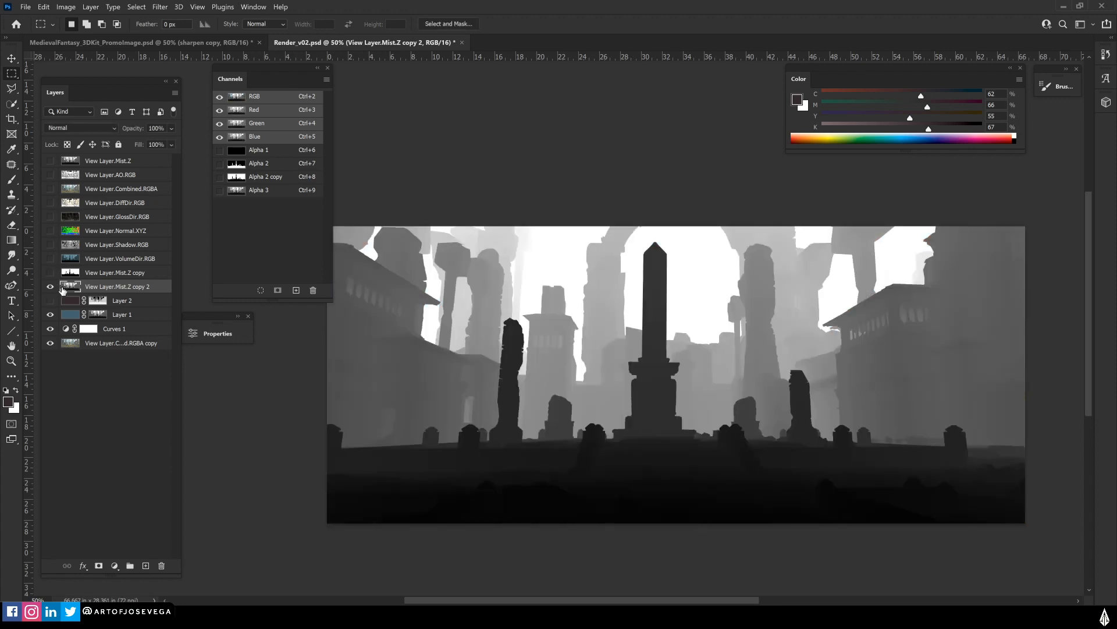
pyautogui.moveTo(92, 289); pyautogui.dragTo(93, 305)
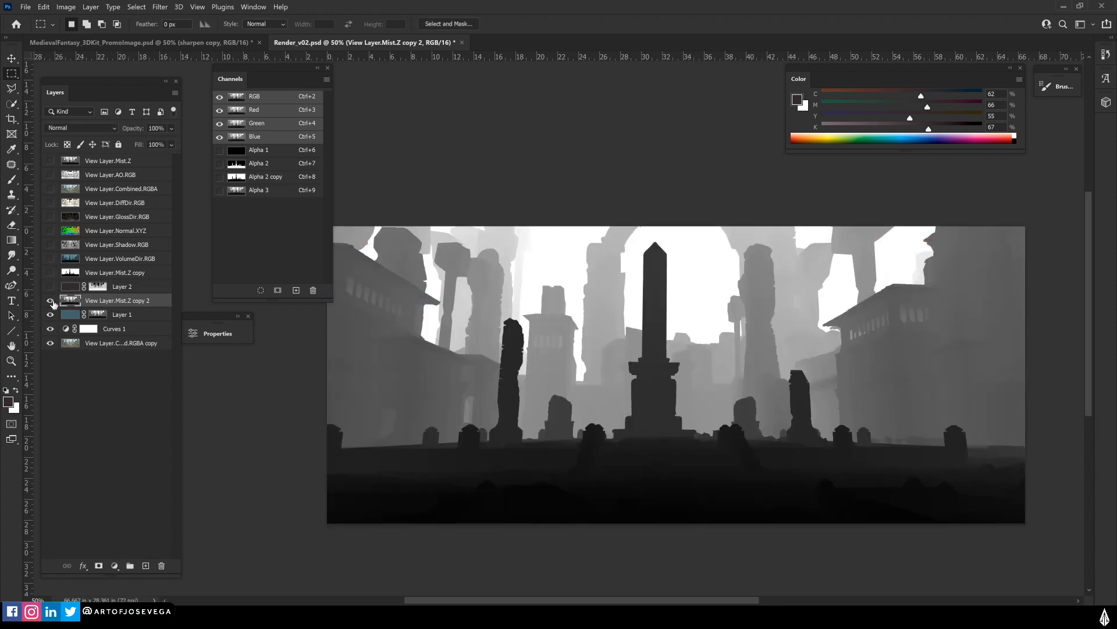
pyautogui.click(58, 129)
pyautogui.scroll(2, 58, 133)
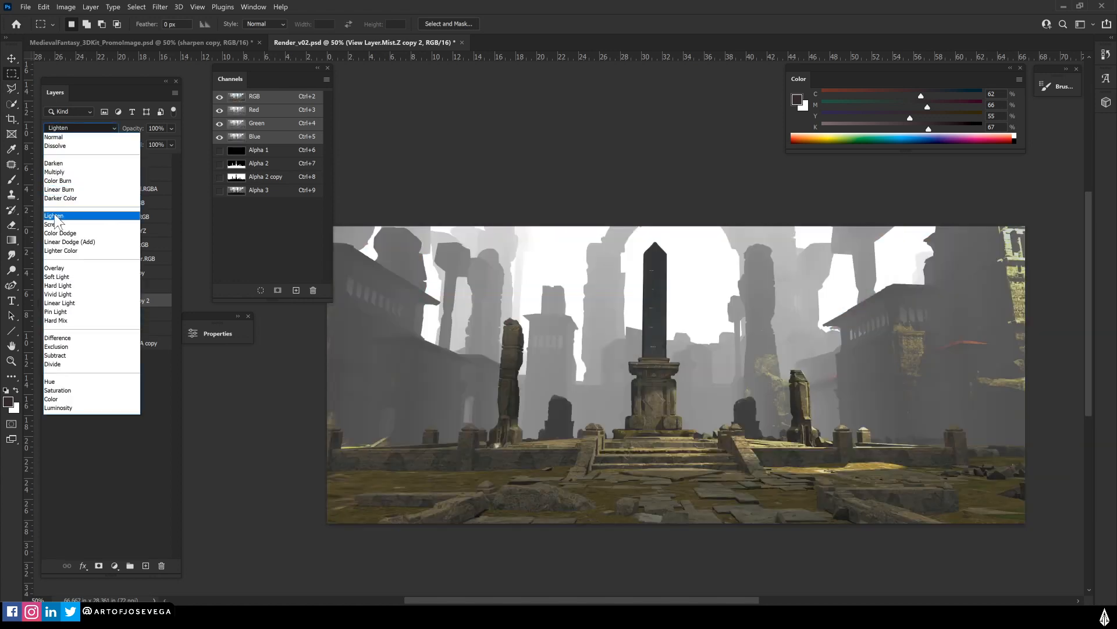
pyautogui.click(58, 216)
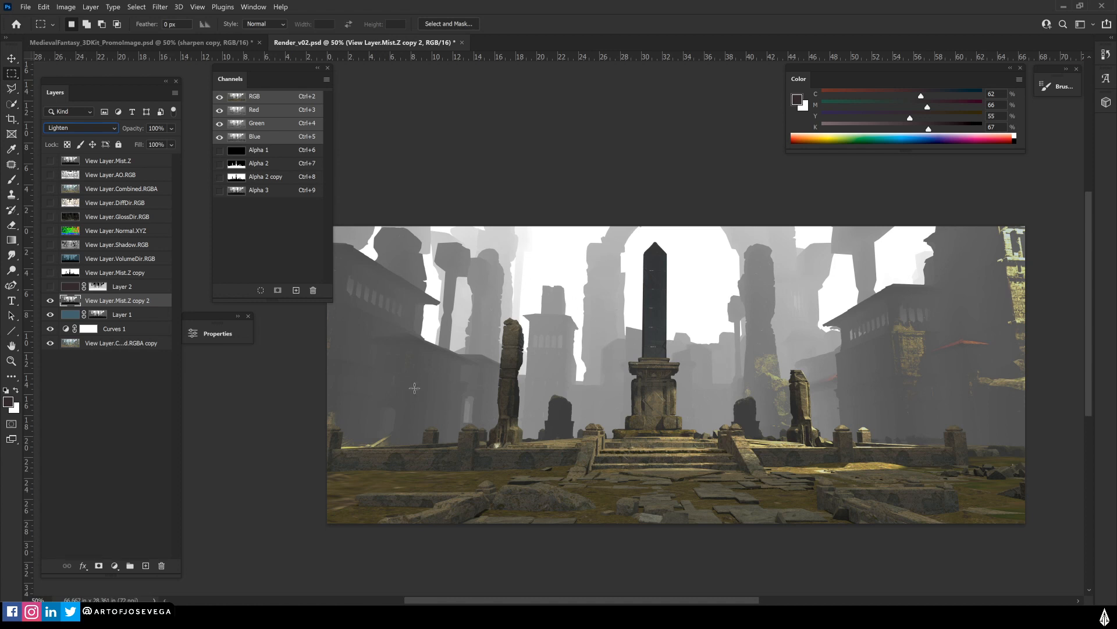
# Colorize View Layer.Mist.Z copy 2 with Hue/Saturation using hue 202, saturation 20 and lightness -41
pyautogui.hotkey('ctrl', 'u')
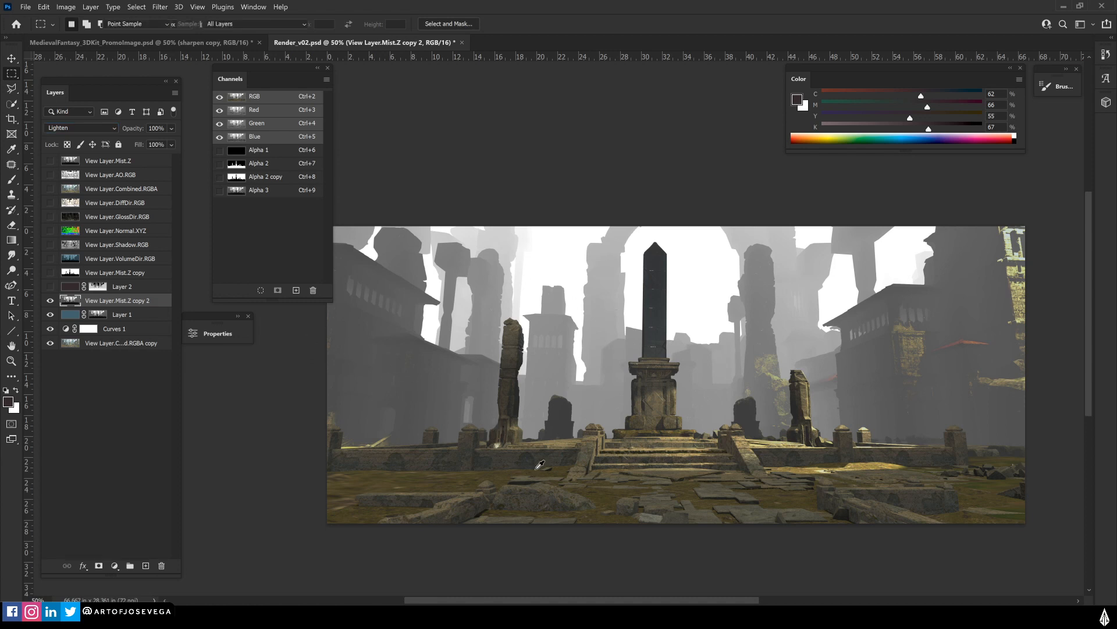
pyautogui.moveTo(171, 249); pyautogui.dragTo(315, 340)
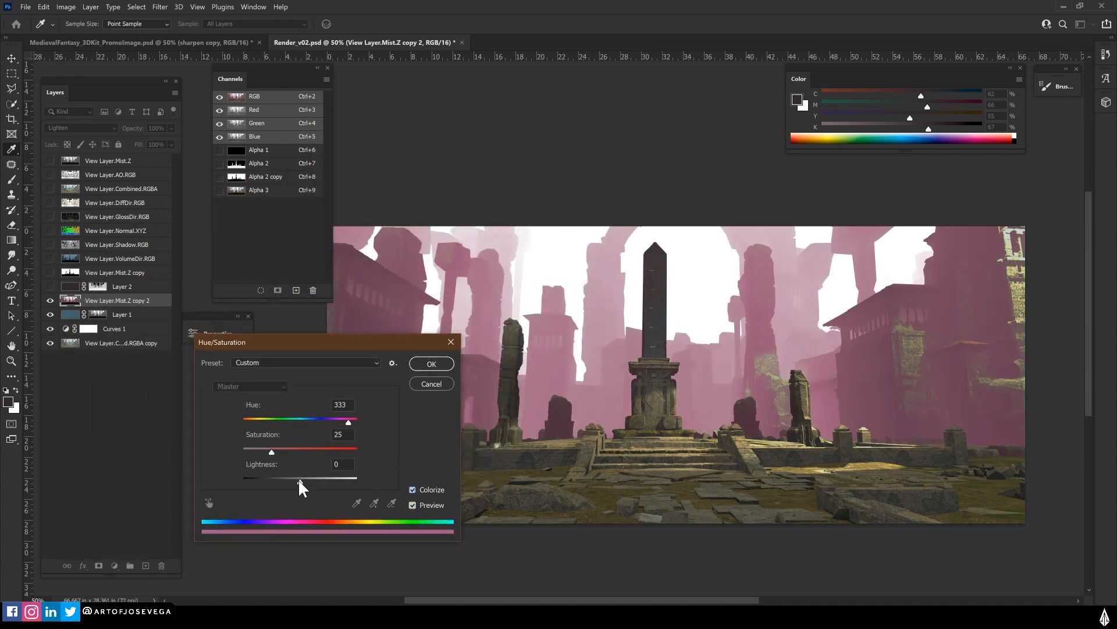
pyautogui.moveTo(300, 483); pyautogui.dragTo(277, 488)
pyautogui.moveTo(282, 343); pyautogui.dragTo(338, 357)
pyautogui.moveTo(405, 435); pyautogui.dragTo(365, 440)
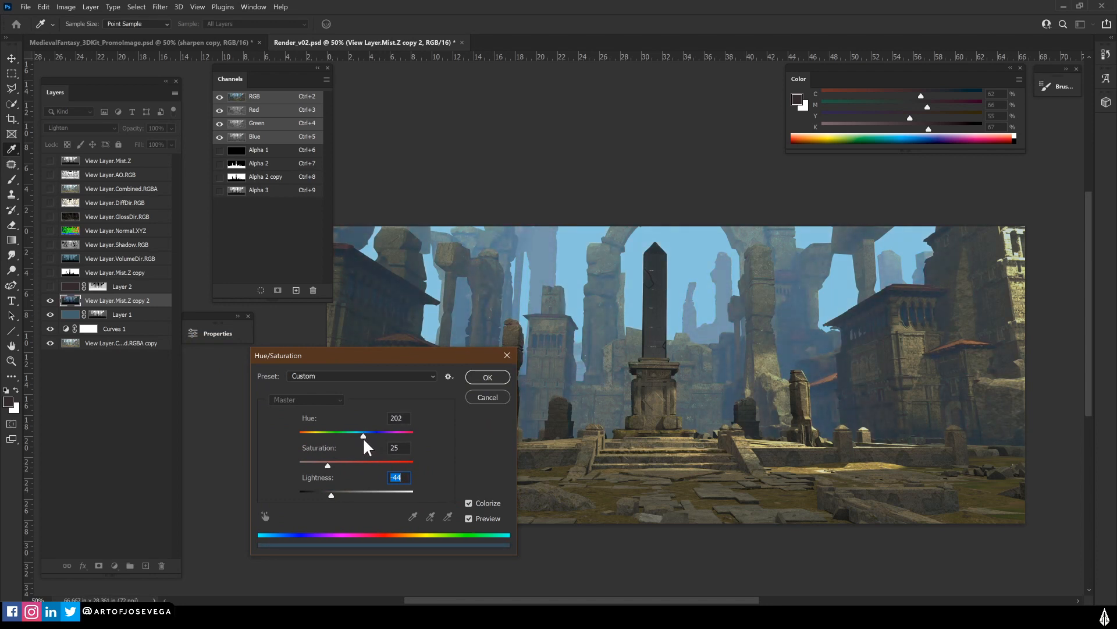
pyautogui.moveTo(331, 494); pyautogui.dragTo(327, 495)
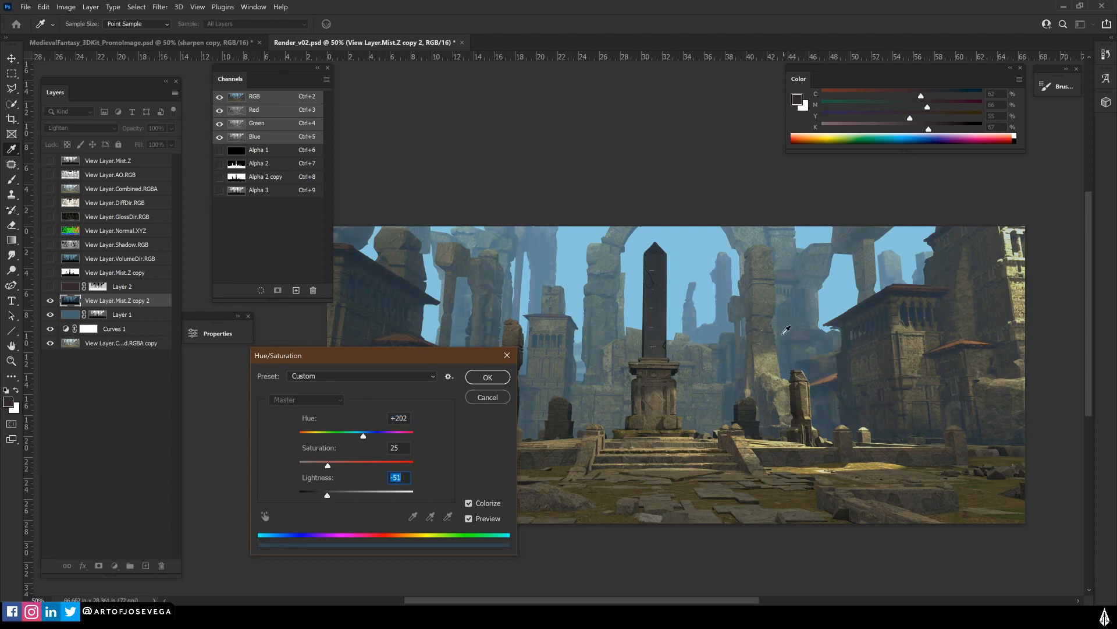
pyautogui.moveTo(329, 496); pyautogui.dragTo(323, 465)
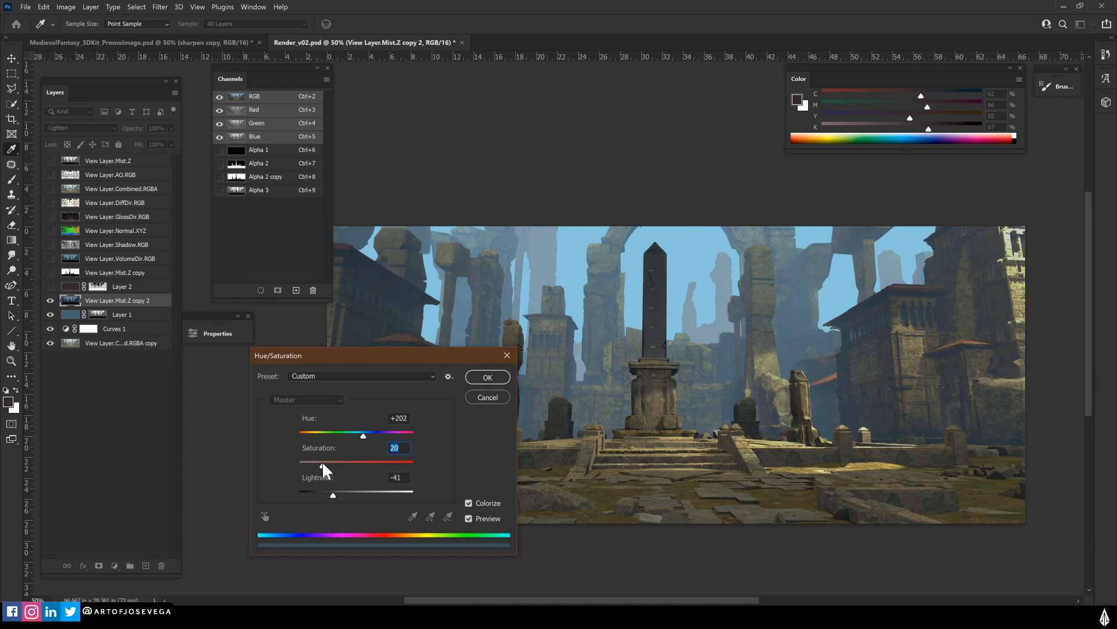
pyautogui.moveTo(357, 367); pyautogui.dragTo(296, 385)
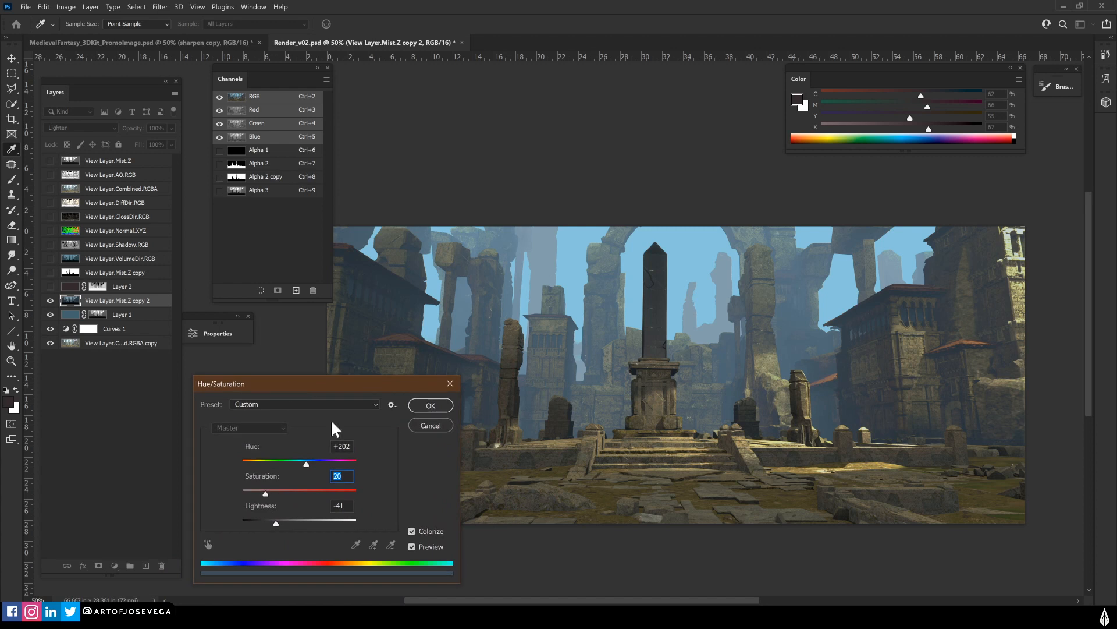
pyautogui.press('Return')
# Compare the scene with and without the blue-tinted View Layer.Mist.Z copy 2, and leave that layer visible
pyautogui.scroll(-3, 523, 412)
pyautogui.scroll(2, 532, 447)
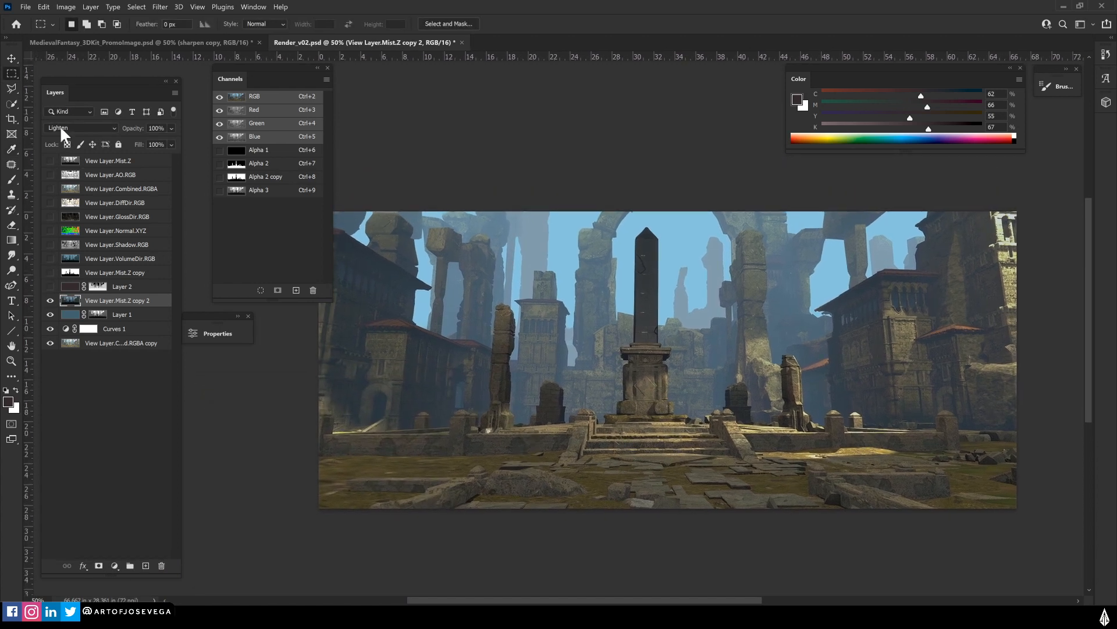
pyautogui.click(50, 300)
pyautogui.click(50, 301)
pyautogui.click(51, 302)
pyautogui.click(50, 302)
pyautogui.click(50, 302)
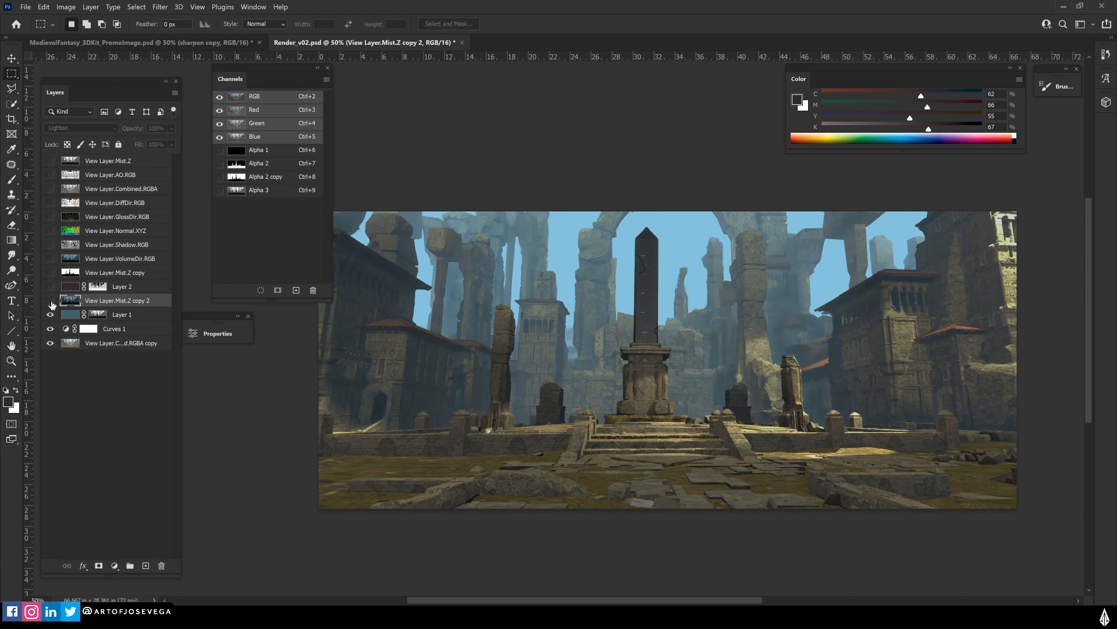
pyautogui.click(50, 301)
pyautogui.click(51, 302)
pyautogui.click(50, 301)
pyautogui.click(51, 301)
pyautogui.click(51, 302)
pyautogui.moveTo(466, 467); pyautogui.dragTo(492, 473)
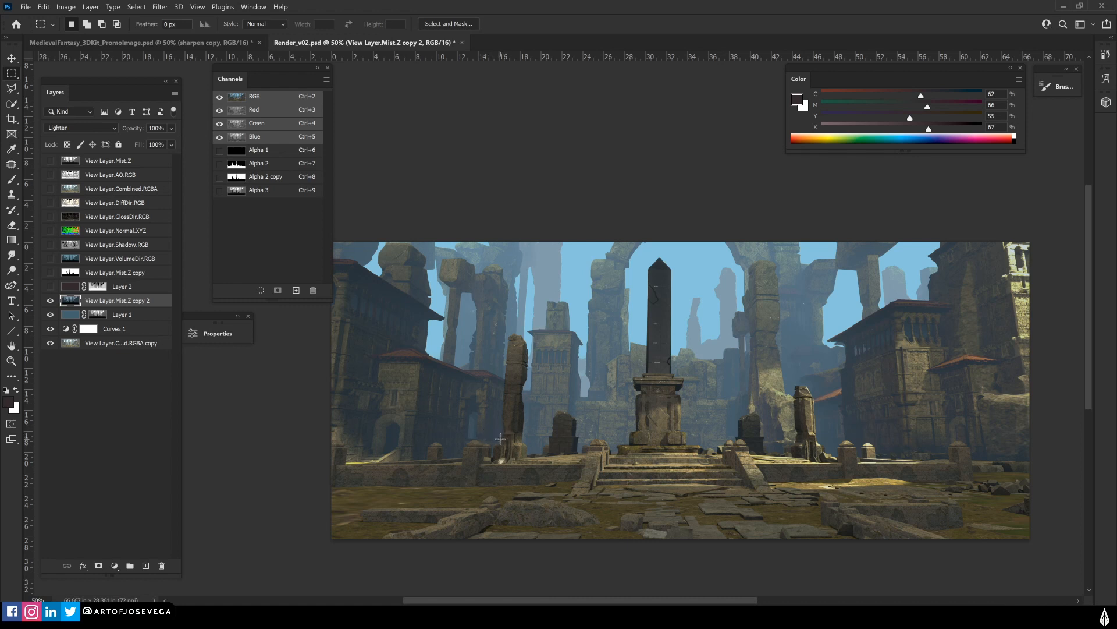
pyautogui.moveTo(515, 429)
pyautogui.mouseDown()
pyautogui.moveTo(515, 417)
pyautogui.moveTo(504, 447)
pyautogui.mouseUp()
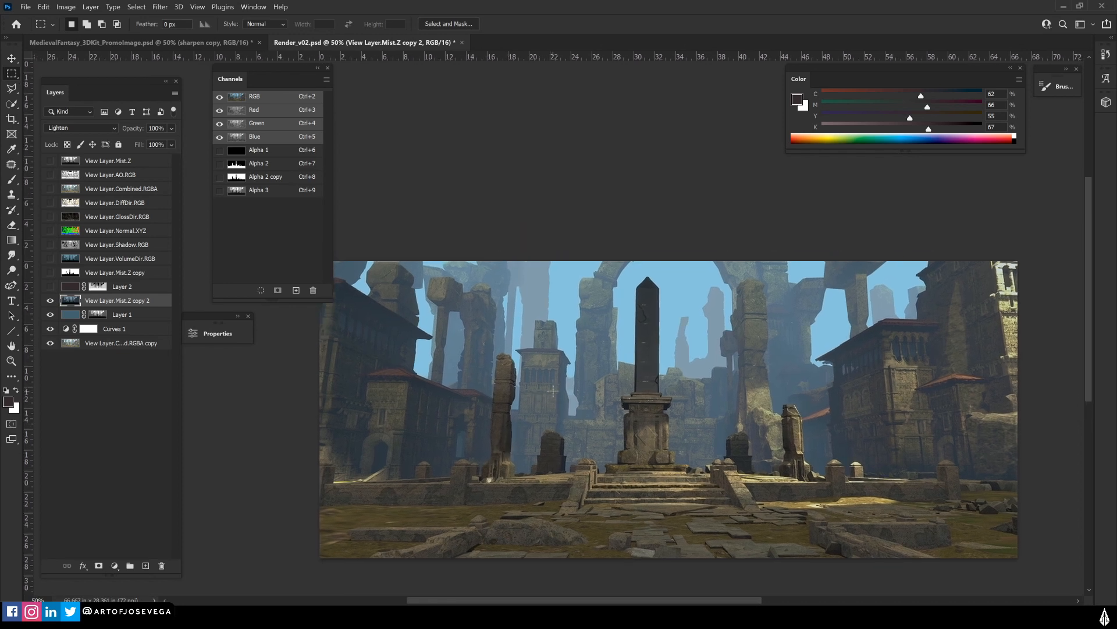
# Duplicate Layer 1, place the copy directly above View Layer.Mist.Z copy 2, and set its blend mode to Lighten
pyautogui.press('b')
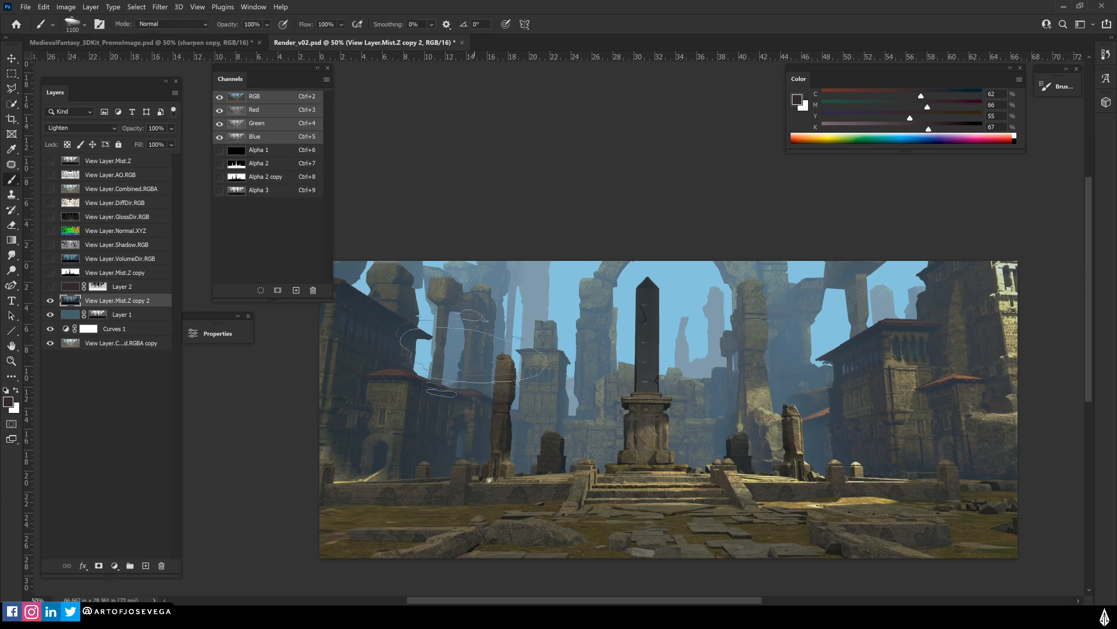
pyautogui.click(69, 316)
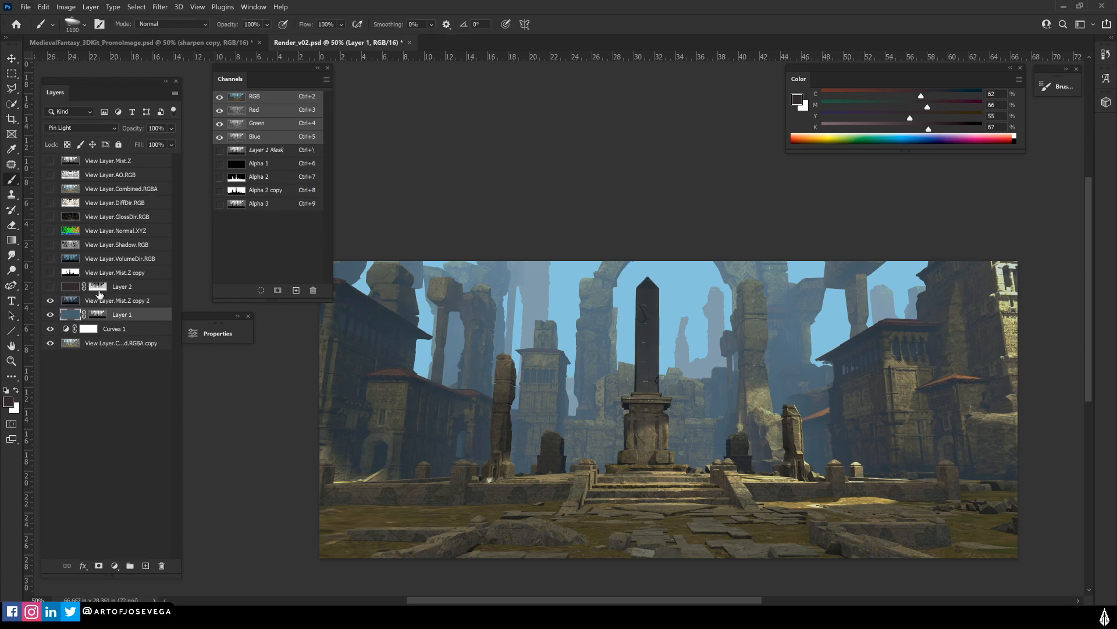
pyautogui.hotkey('ctrl', 'j')
pyautogui.press('v')
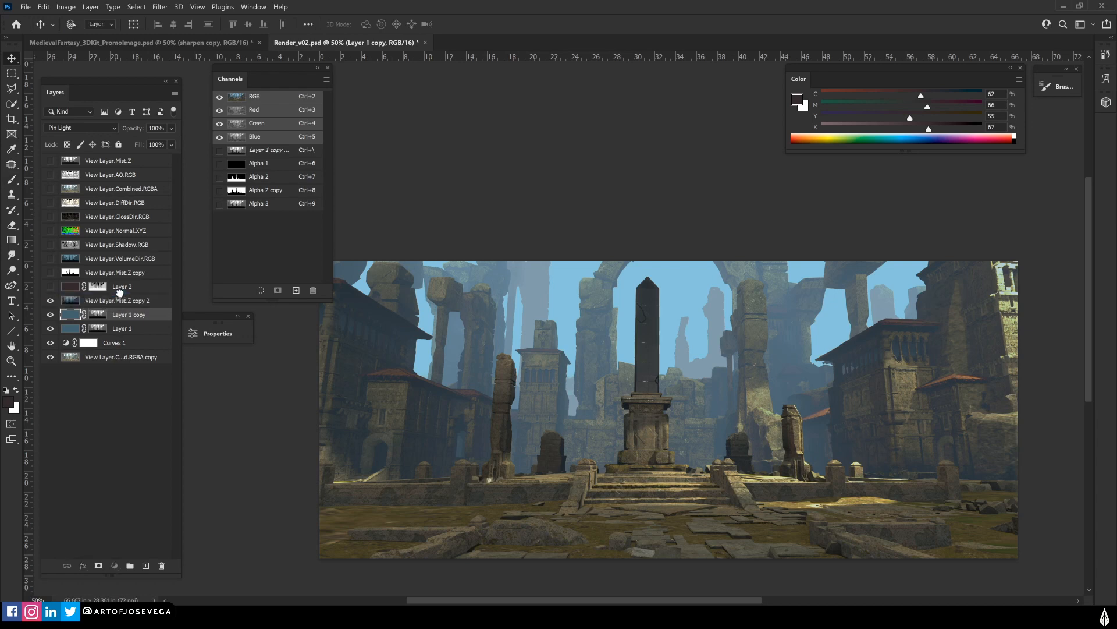
pyautogui.click(58, 128)
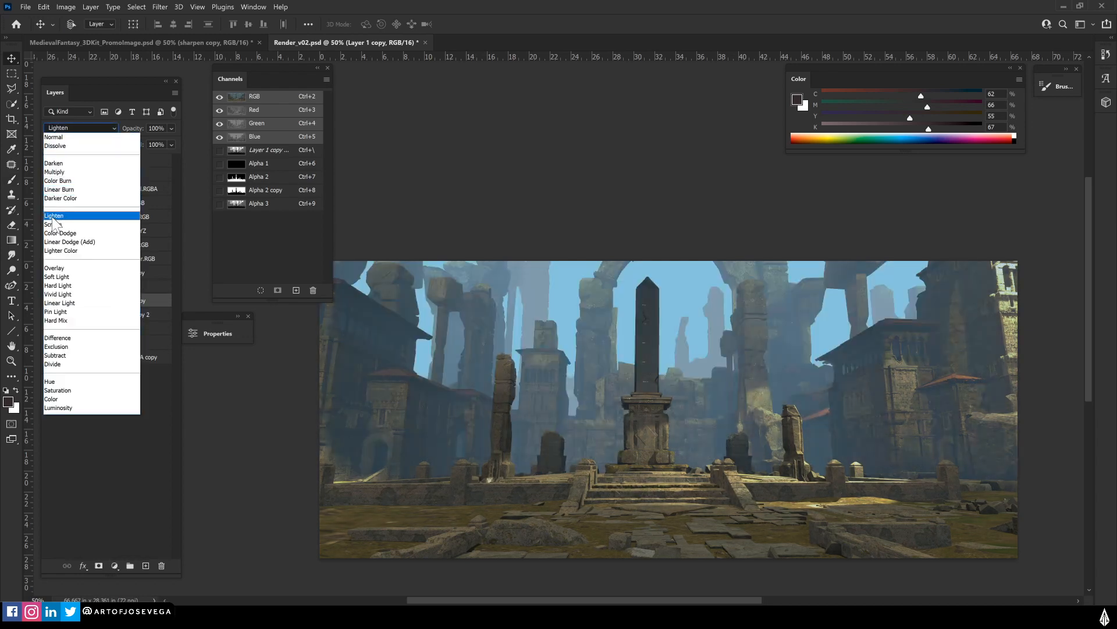
pyautogui.click(54, 216)
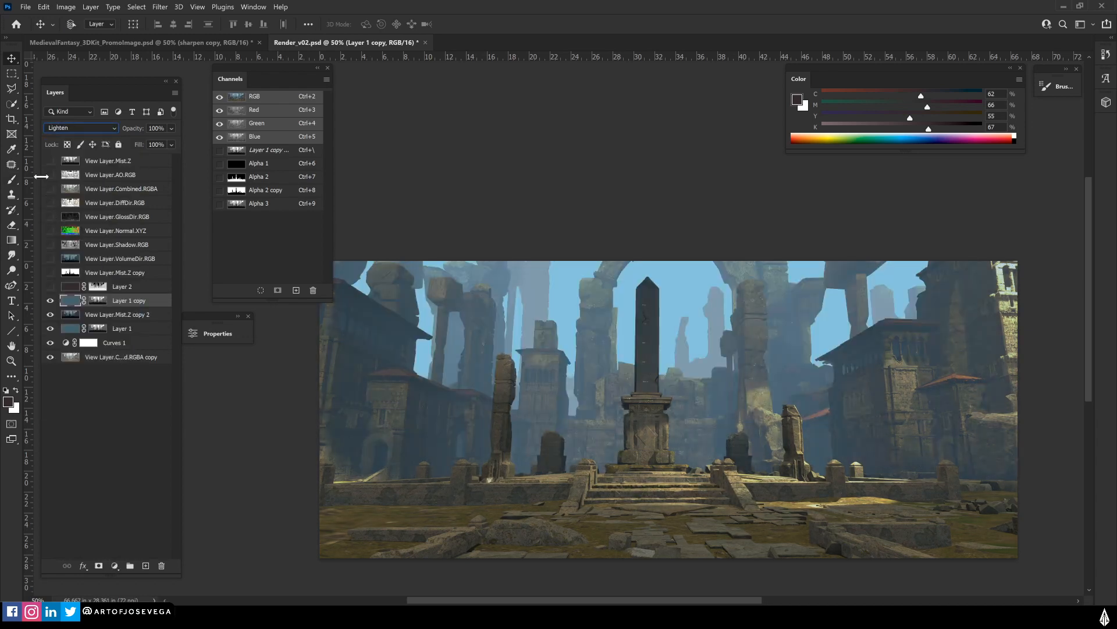
# Brighten the colour fill of Layer 1 copy with Hue/Saturation, using saturation +64 and lightness about +56
pyautogui.click(97, 301)
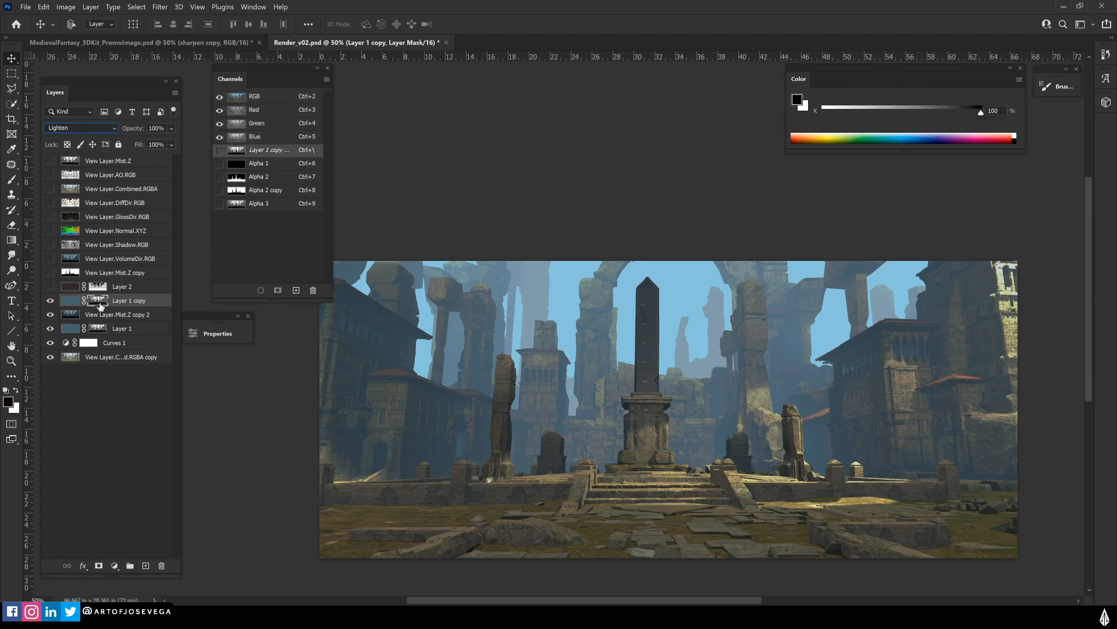
pyautogui.click(70, 300)
pyautogui.hotkey('ctrl', 'u')
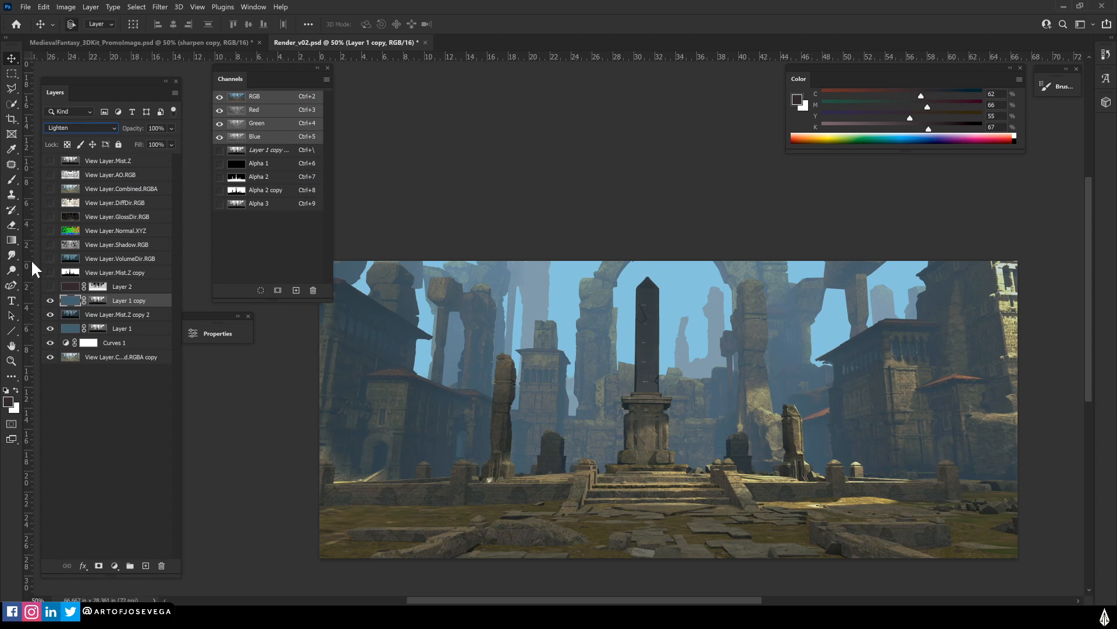
pyautogui.moveTo(300, 519); pyautogui.dragTo(337, 521)
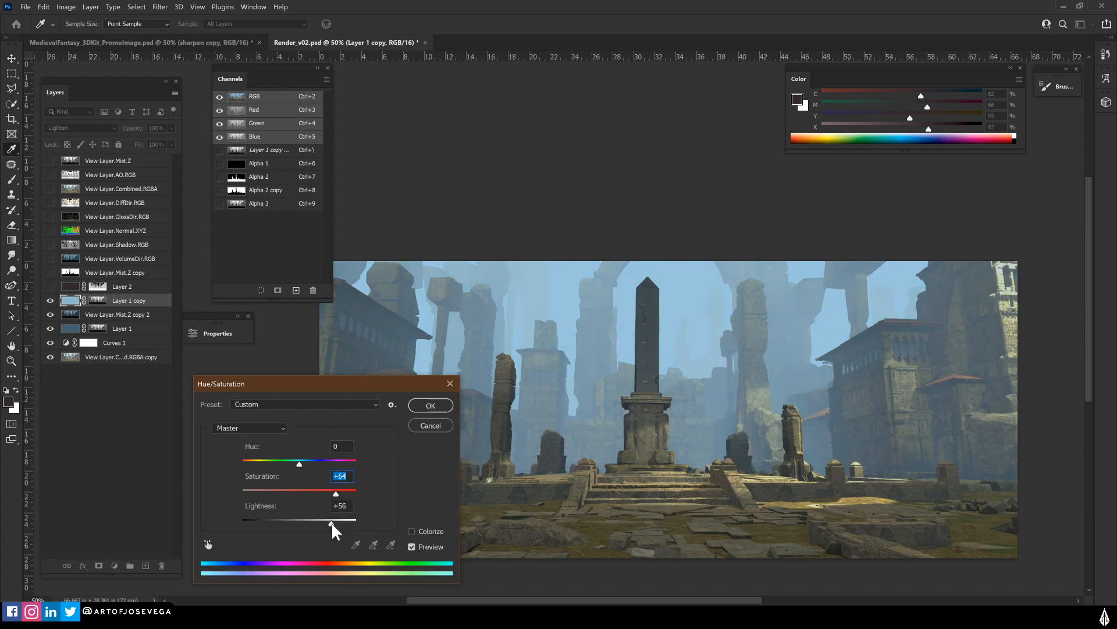
pyautogui.moveTo(334, 522); pyautogui.dragTo(333, 522)
pyautogui.press('Return')
# Fade the fog out of the foreground with two vertical black gradients on Layer 1 copy's mask, drawn upward from the ground
pyautogui.moveTo(484, 476); pyautogui.dragTo(476, 451)
pyautogui.click(99, 301)
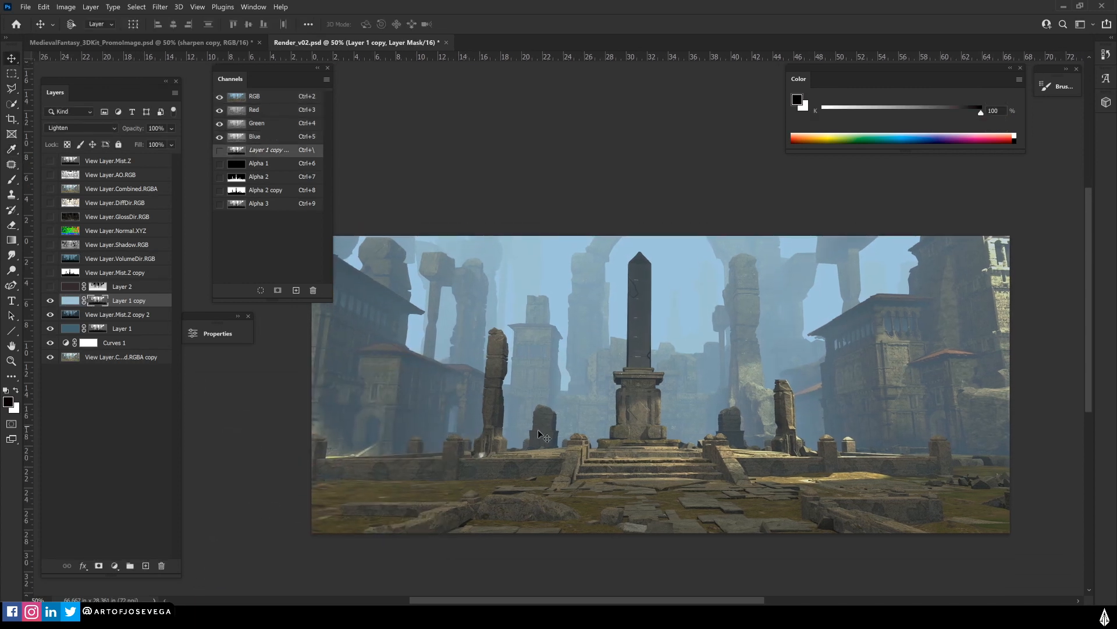
pyautogui.press('g')
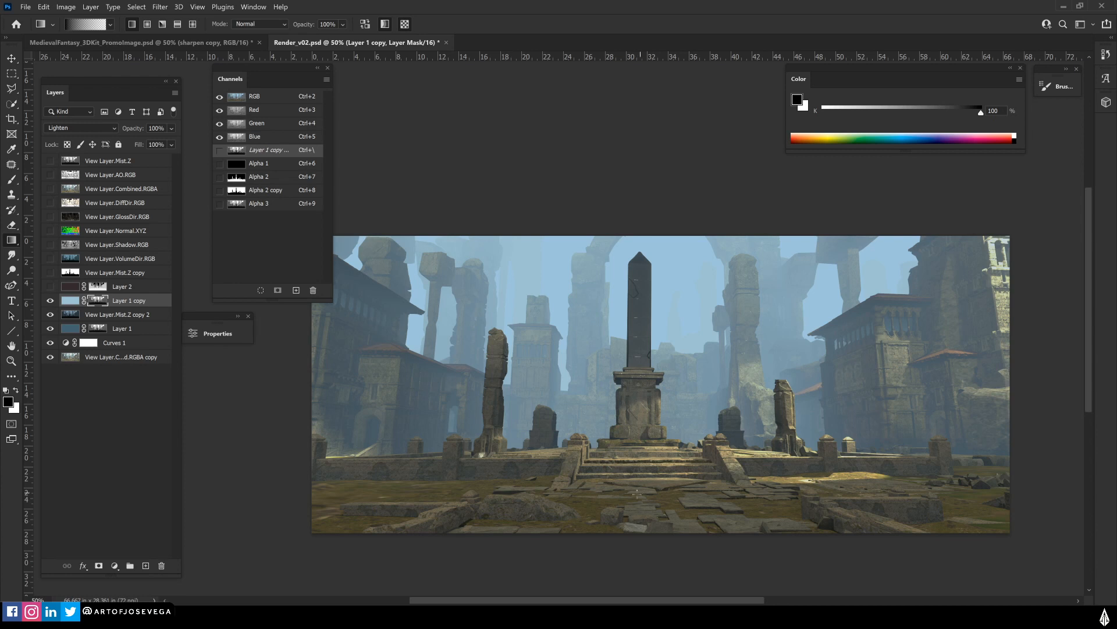
pyautogui.moveTo(635, 495); pyautogui.dragTo(626, 312)
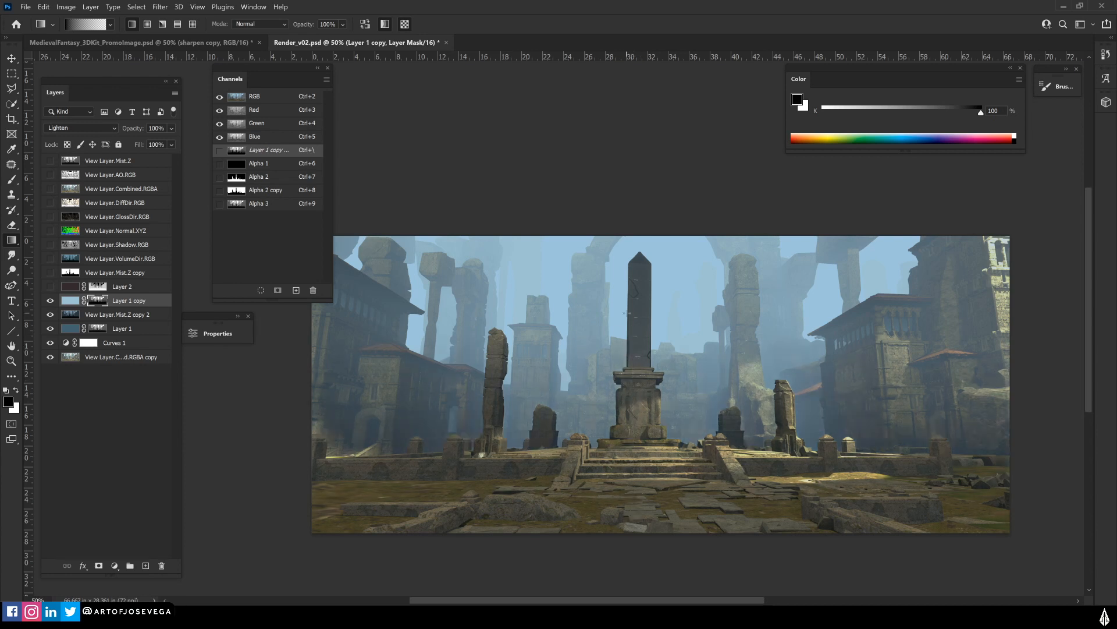
pyautogui.moveTo(634, 510)
pyautogui.keyDown('shift'); pyautogui.mouseDown()
pyautogui.moveTo(635, 306)
pyautogui.moveTo(622, 279)
pyautogui.moveTo(632, 272)
pyautogui.mouseUp(); pyautogui.keyUp('shift')
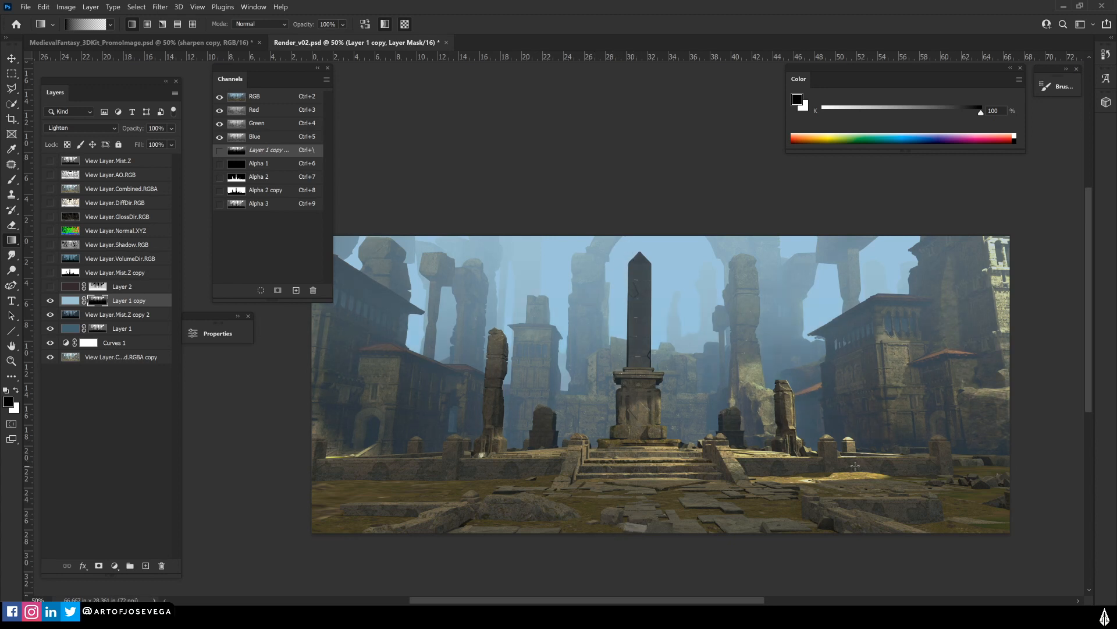
pyautogui.press('m')
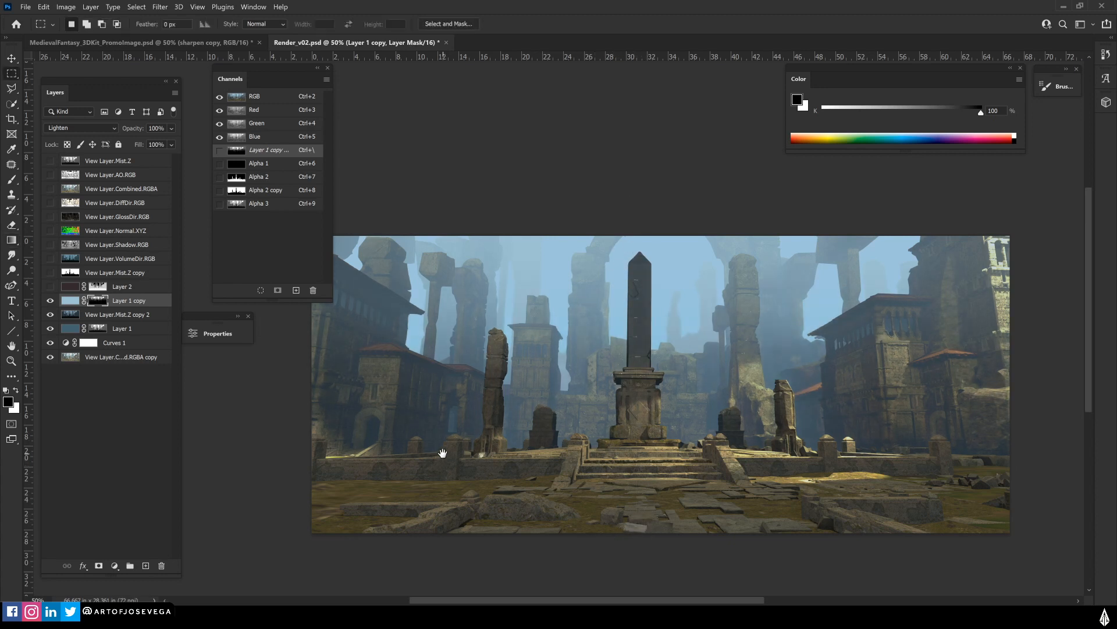
# Compare the scene with and without the masked Layer 1 copy fog, and leave that layer visible
pyautogui.moveTo(443, 471); pyautogui.dragTo(446, 515)
pyautogui.click(50, 301)
pyautogui.click(50, 300)
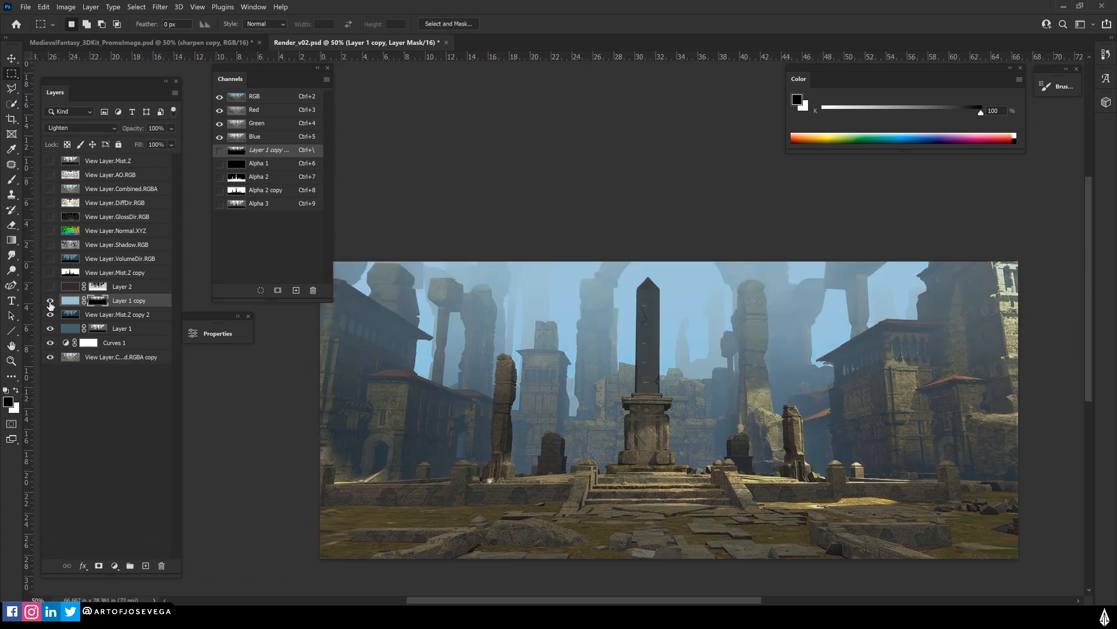
# Compare the scene with and without the Layer 1 copy fog layer
pyautogui.click(50, 301)
pyautogui.click(50, 301)
pyautogui.click(50, 301)
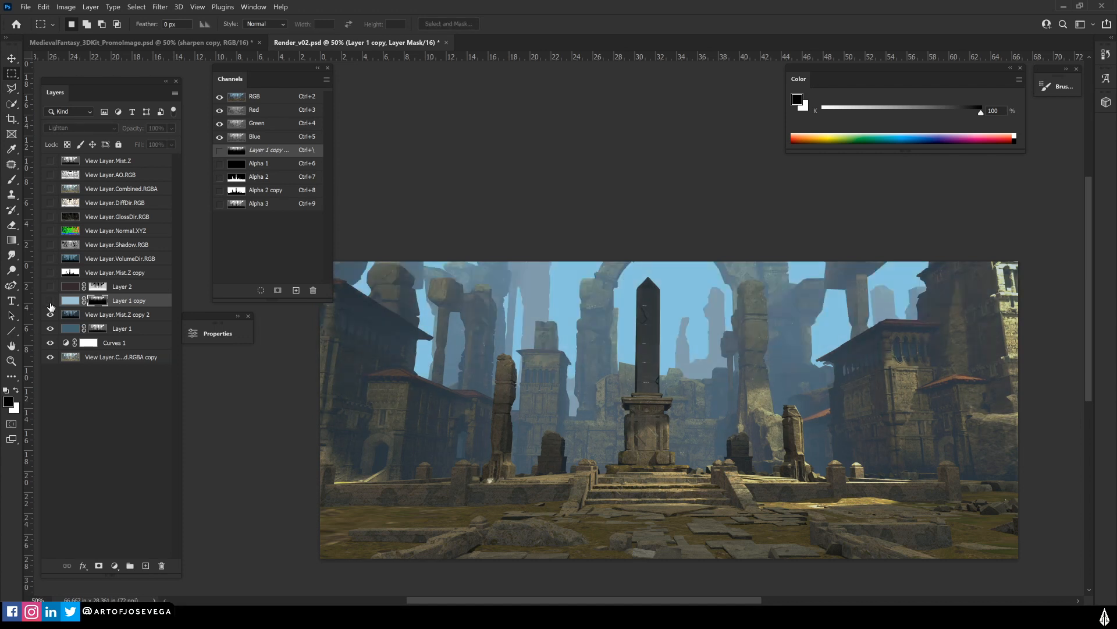
pyautogui.click(50, 301)
# Add a new layer above Layer 1 copy and draw a vertical gradient from the sampled sky blue to transparent, from the sky to the ground
pyautogui.press('g')
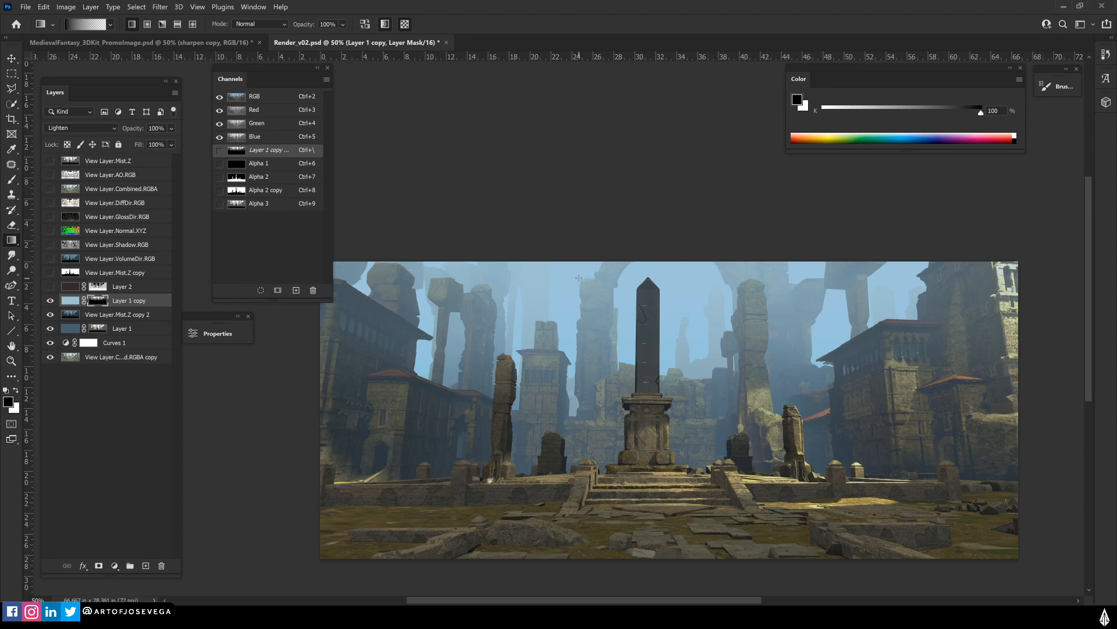
pyautogui.click(145, 565)
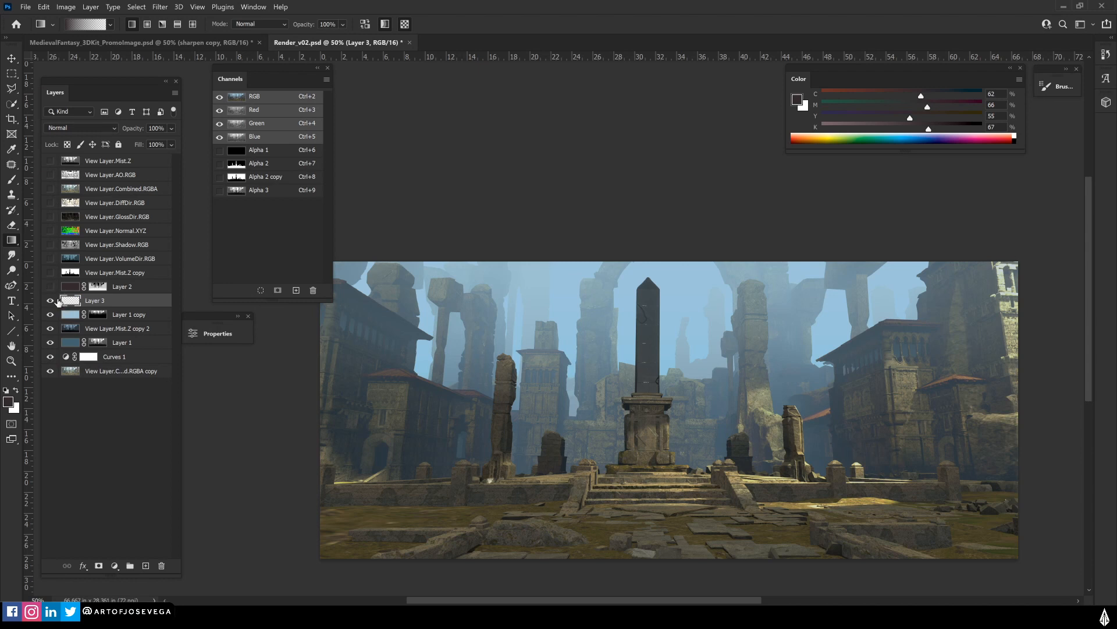
pyautogui.keyDown('alt'); pyautogui.click(503, 284); pyautogui.keyUp('alt')
pyautogui.moveTo(651, 285); pyautogui.dragTo(665, 570)
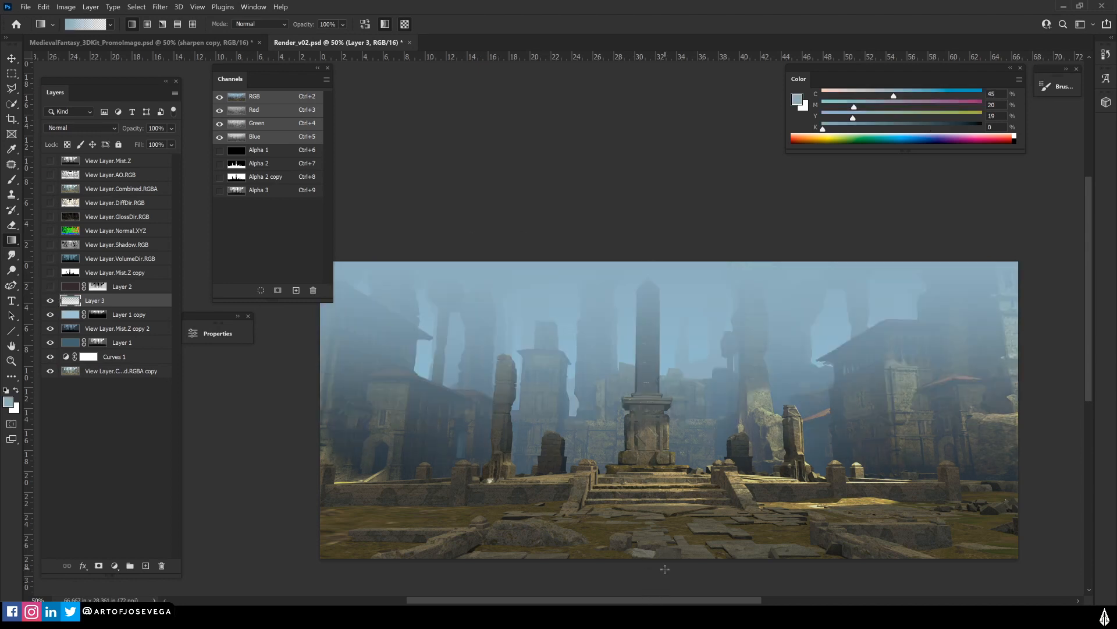
# Mask the gradient layer with a selection loaded from the Alpha 3 channel
pyautogui.keyDown('ctrl'); pyautogui.click(235, 178); pyautogui.keyUp('ctrl')
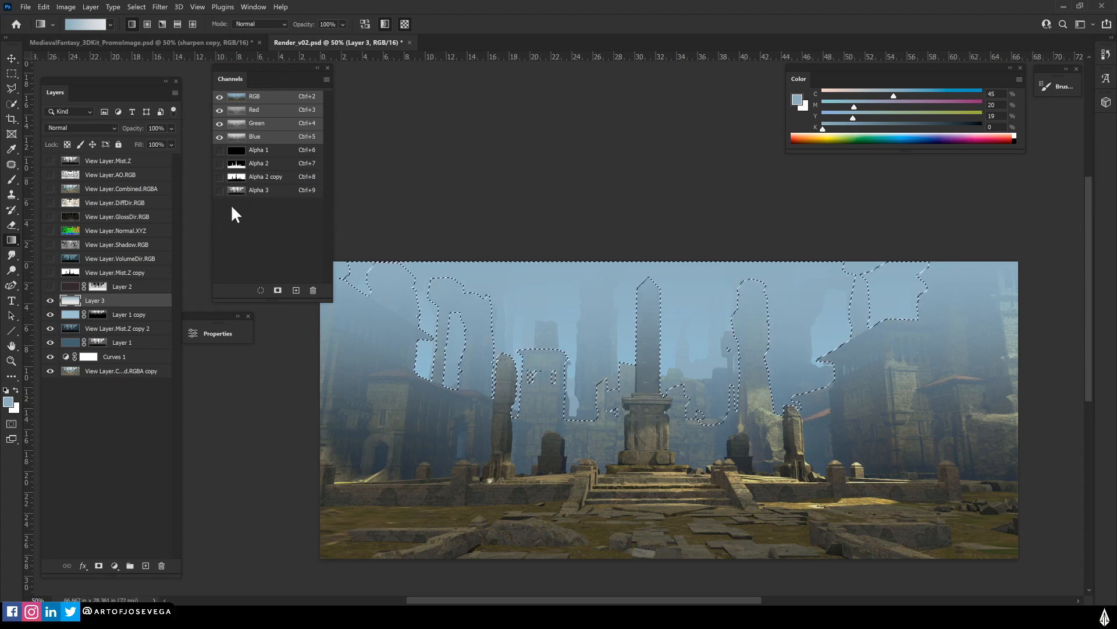
pyautogui.click(99, 566)
pyautogui.press('m')
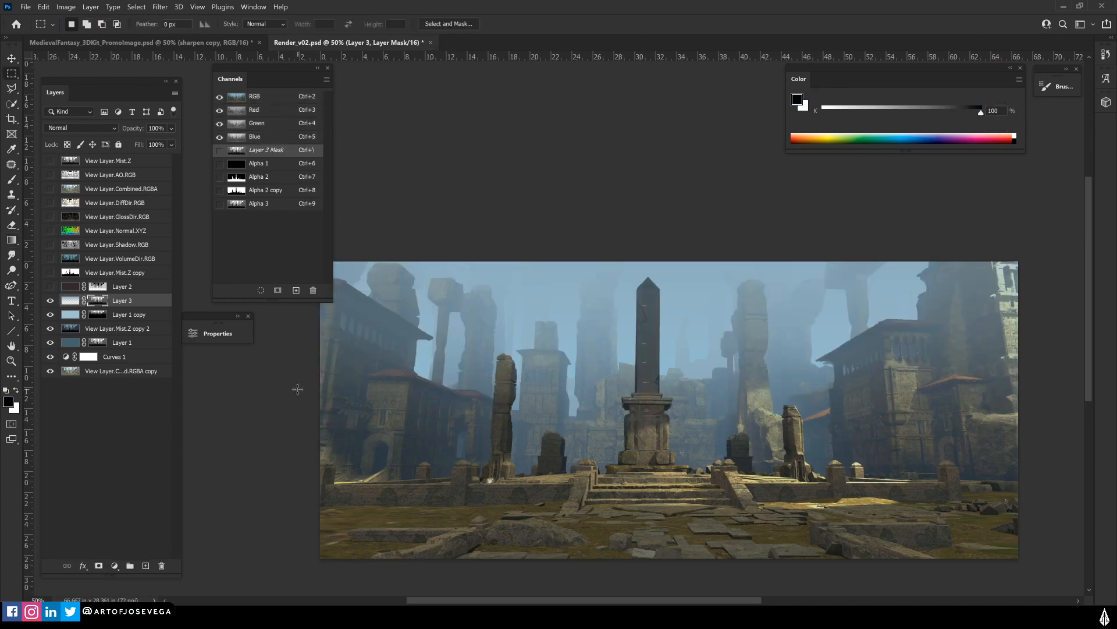
# Try out the blend modes on Layer 3 one after another, from the darkening modes through Luminosity and back to Subtract
pyautogui.click(70, 300)
pyautogui.click(81, 128)
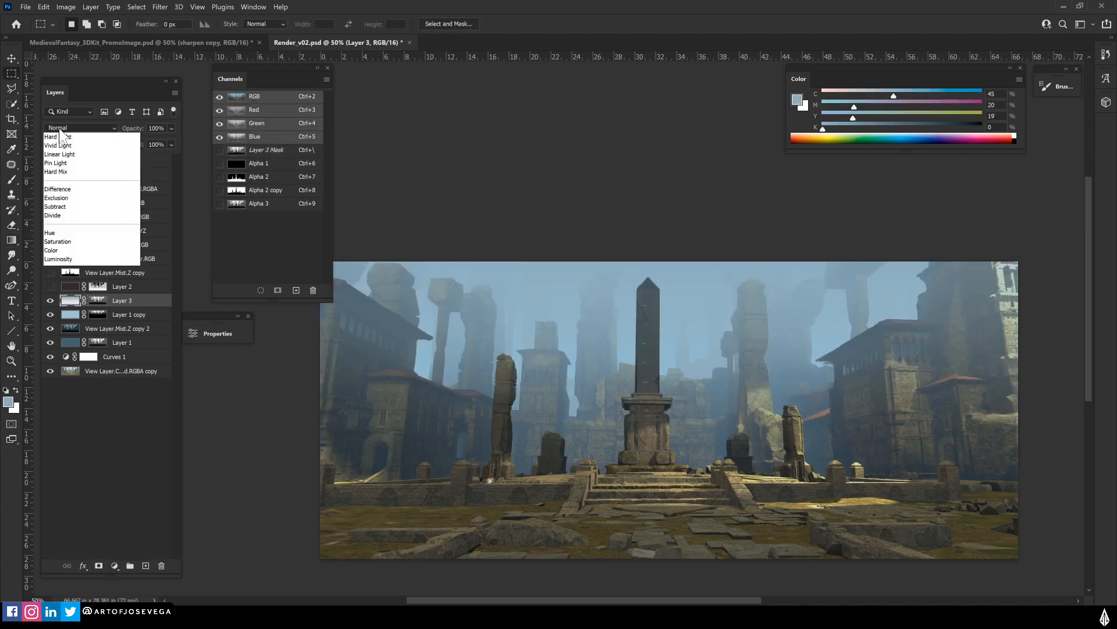
pyautogui.click(64, 158)
pyautogui.press('Down')
pyautogui.press('Down')
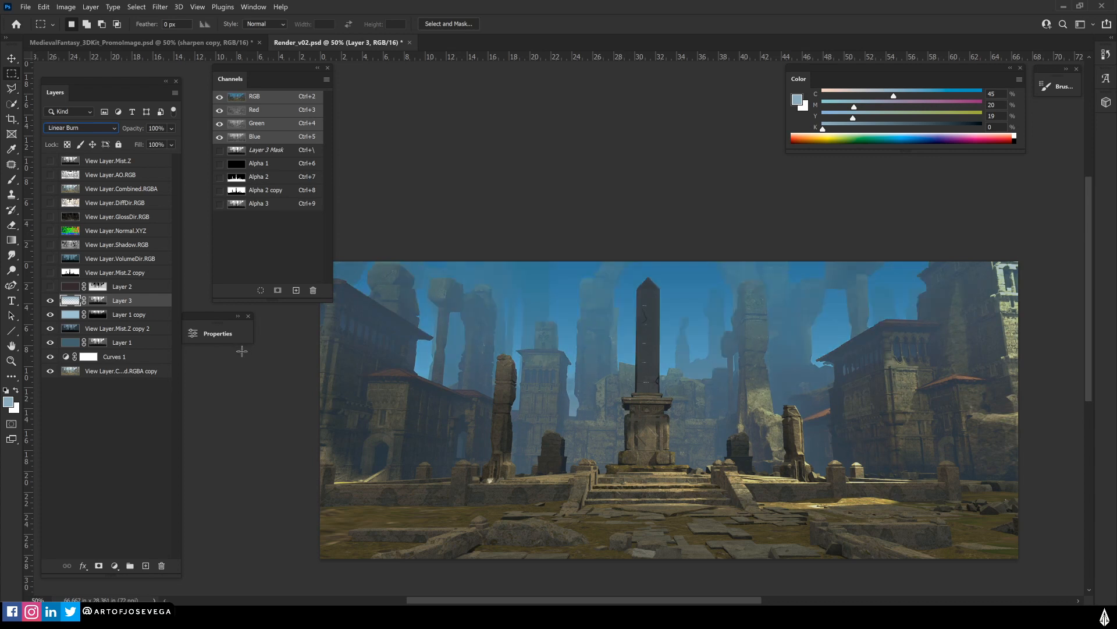
pyautogui.press('Up')
pyautogui.press('Down')
pyautogui.press('Down')
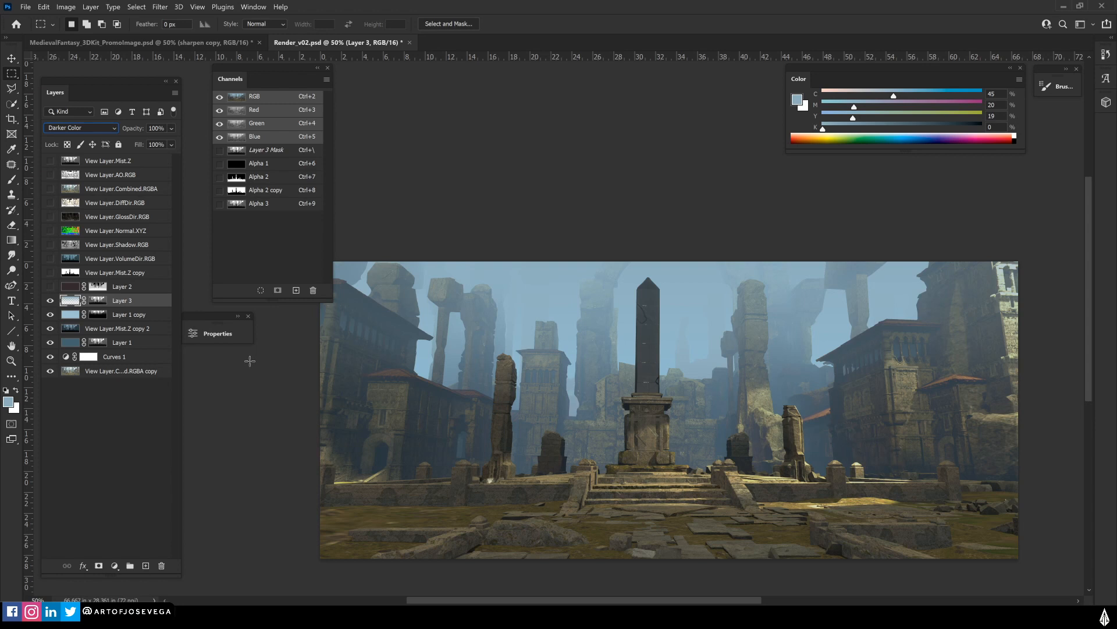
pyautogui.press('Down')
pyautogui.press('Down')
pyautogui.press('Down')
pyautogui.press('Down')
pyautogui.press('Down')
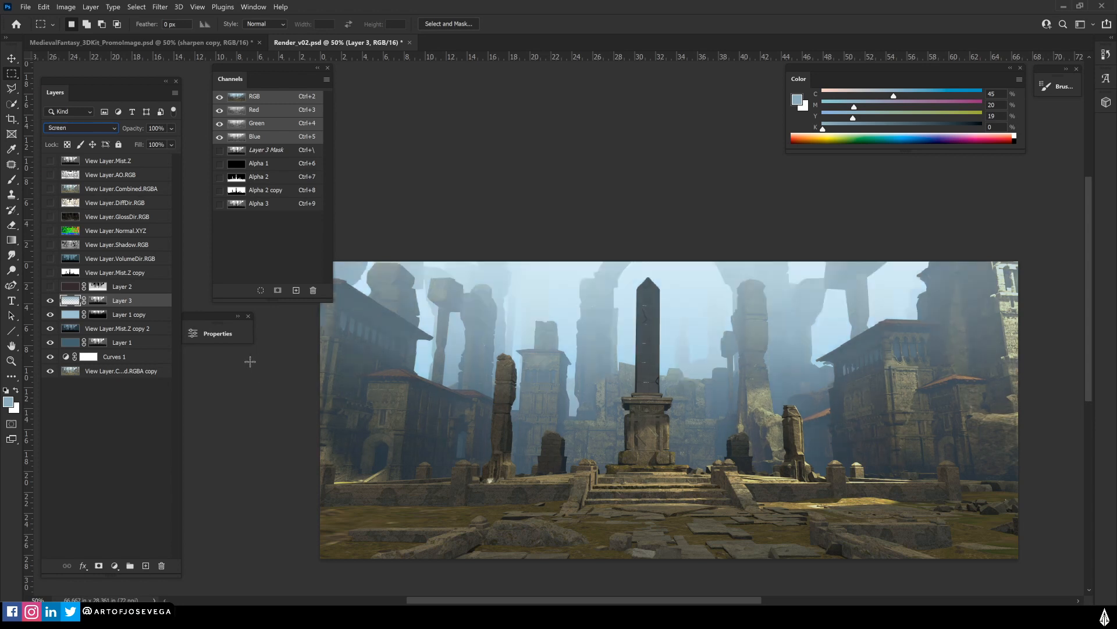
pyautogui.press('Down')
pyautogui.press('Down')
pyautogui.press('Down')
pyautogui.press('Down')
pyautogui.press('Down')
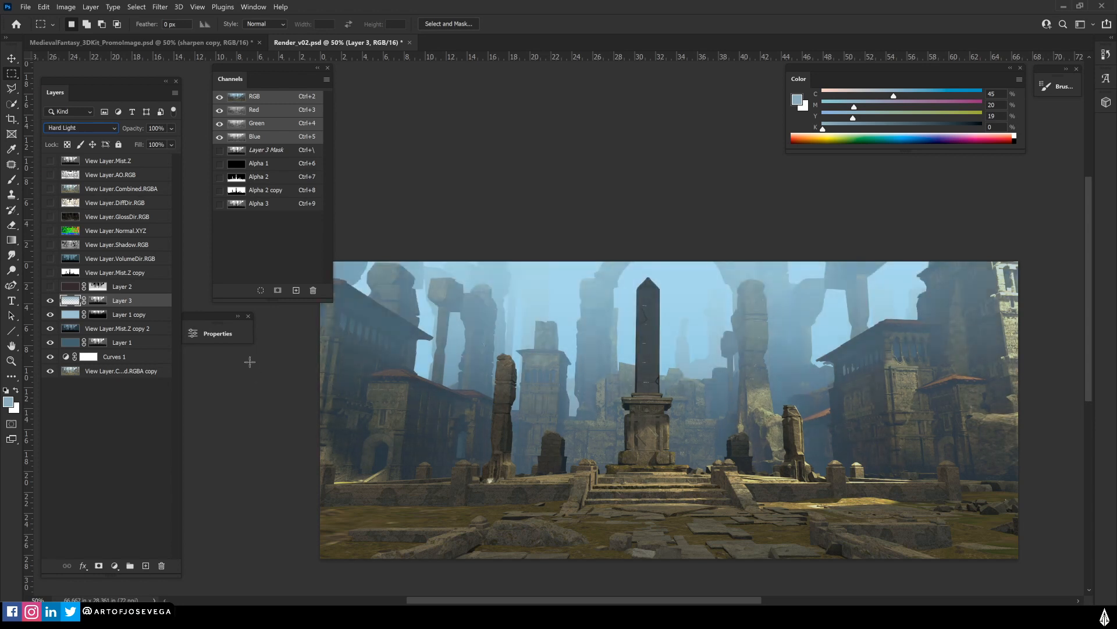
pyautogui.press('Down')
pyautogui.press('Down')
pyautogui.press('Down')
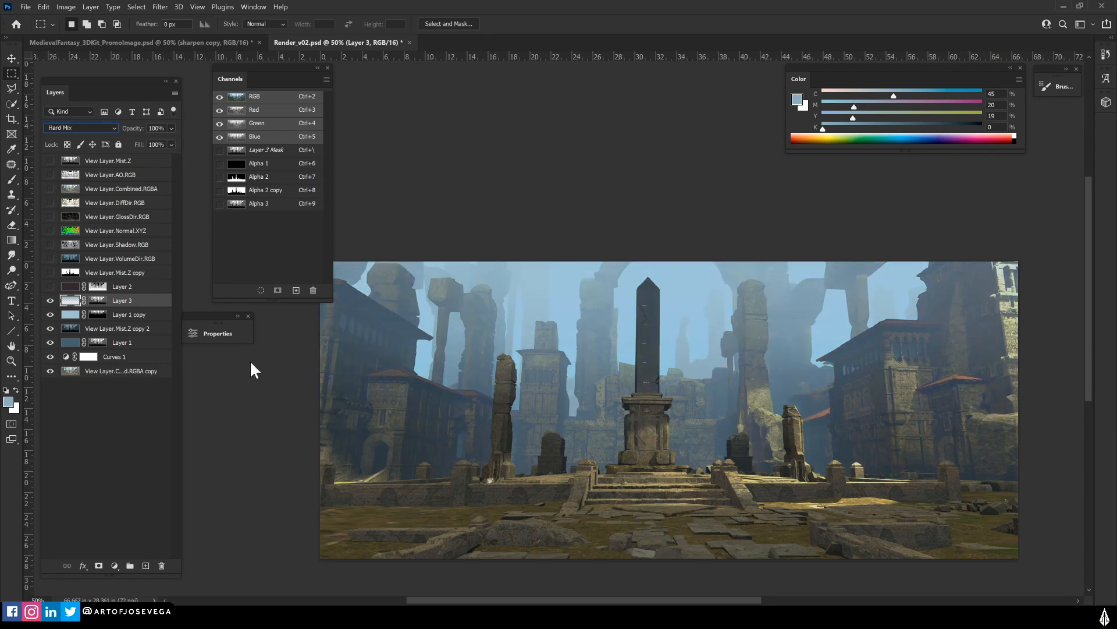
pyautogui.press('Down')
pyautogui.press('Down')
pyautogui.press('Down')
pyautogui.press('Down')
pyautogui.press('Down')
pyautogui.press('Down')
pyautogui.press('Down')
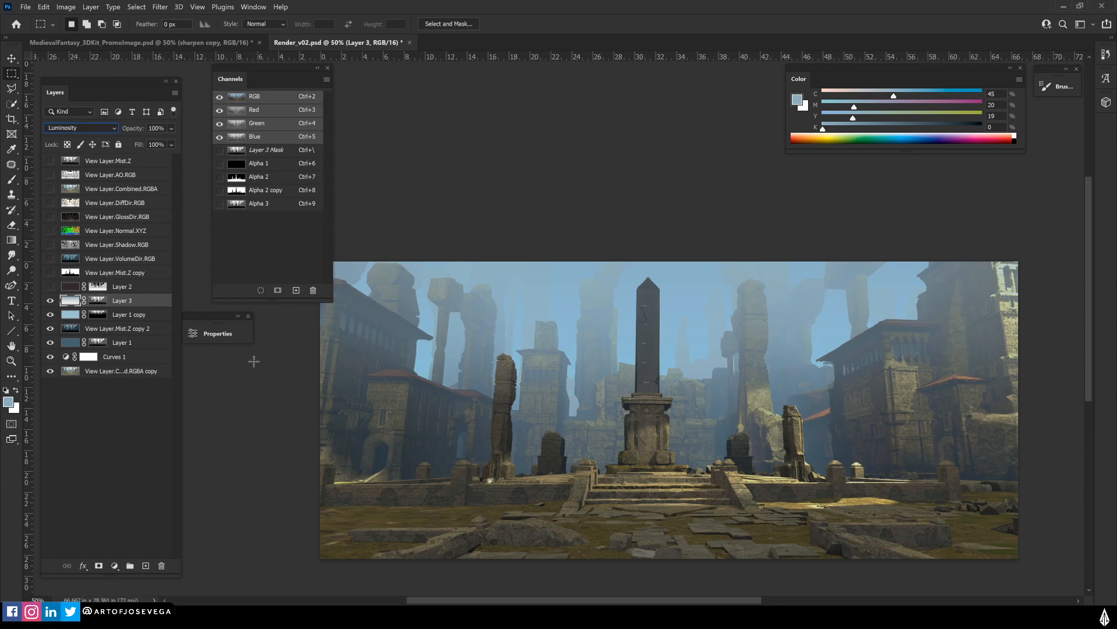
pyautogui.press('Up')
pyautogui.press('Up')
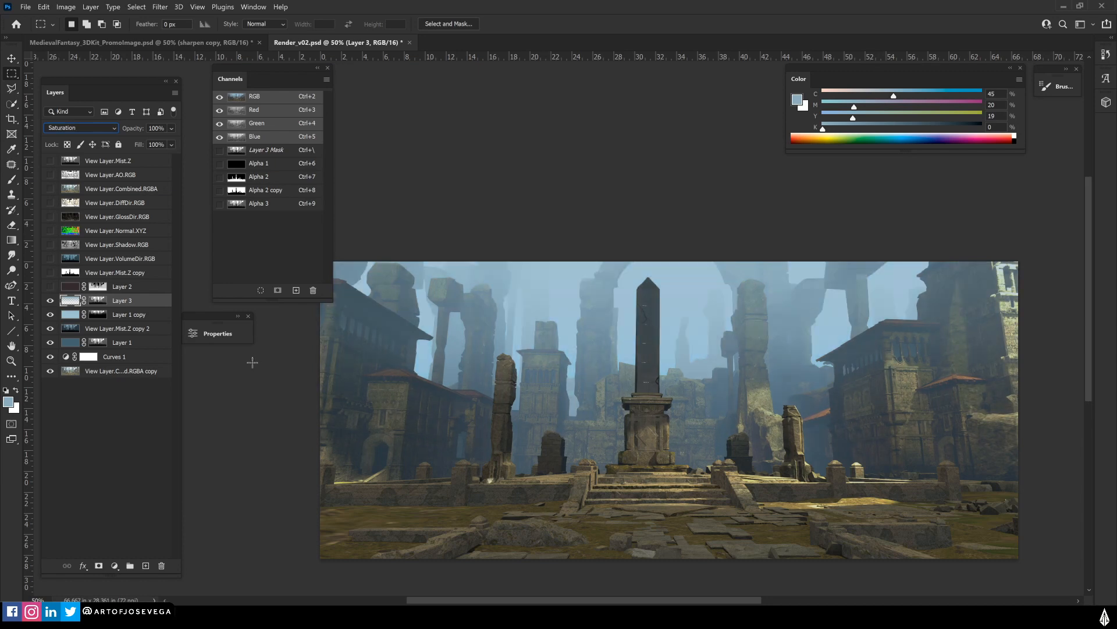
pyautogui.press('Up')
pyautogui.press('Up')
pyautogui.press('Up')
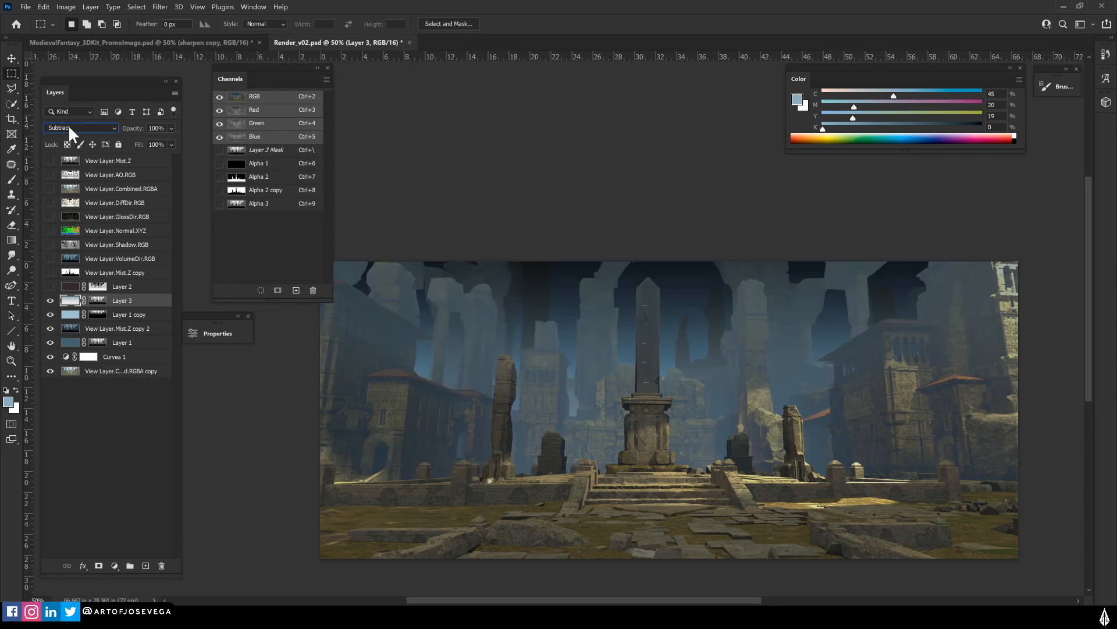
# Set Layer 3's blend mode to Darker Color and compare the scene with and without the layer
pyautogui.click(70, 132)
pyautogui.click(55, 194)
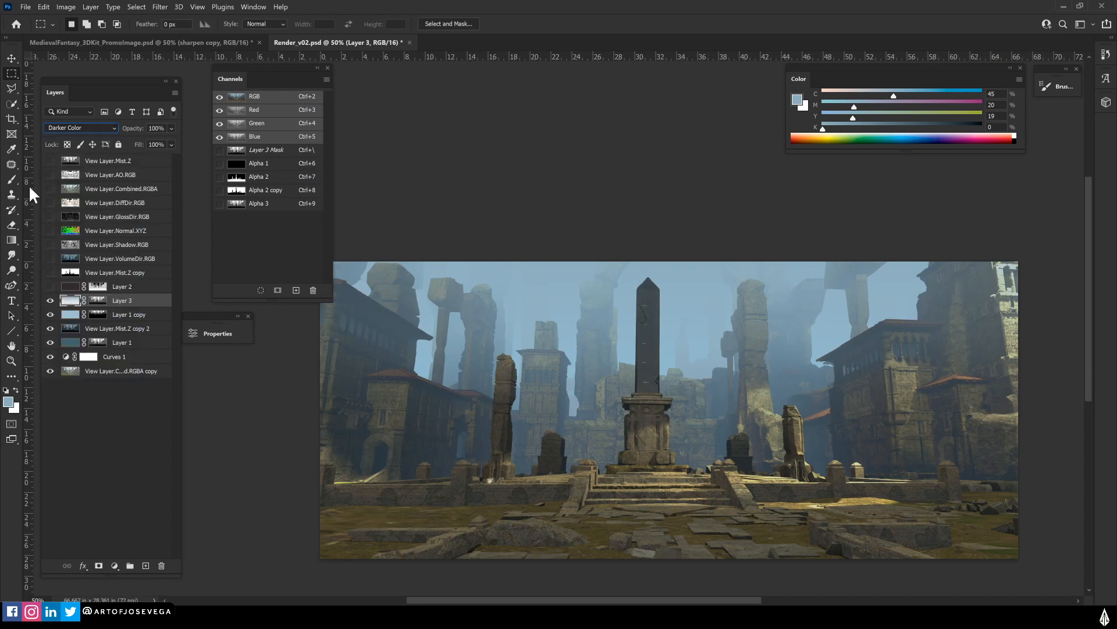
pyautogui.click(50, 301)
pyautogui.click(50, 300)
# Brighten the midtones of Layer 3's mask slightly with a Levels adjustment
pyautogui.click(98, 301)
pyautogui.hotkey('ctrl', 'l')
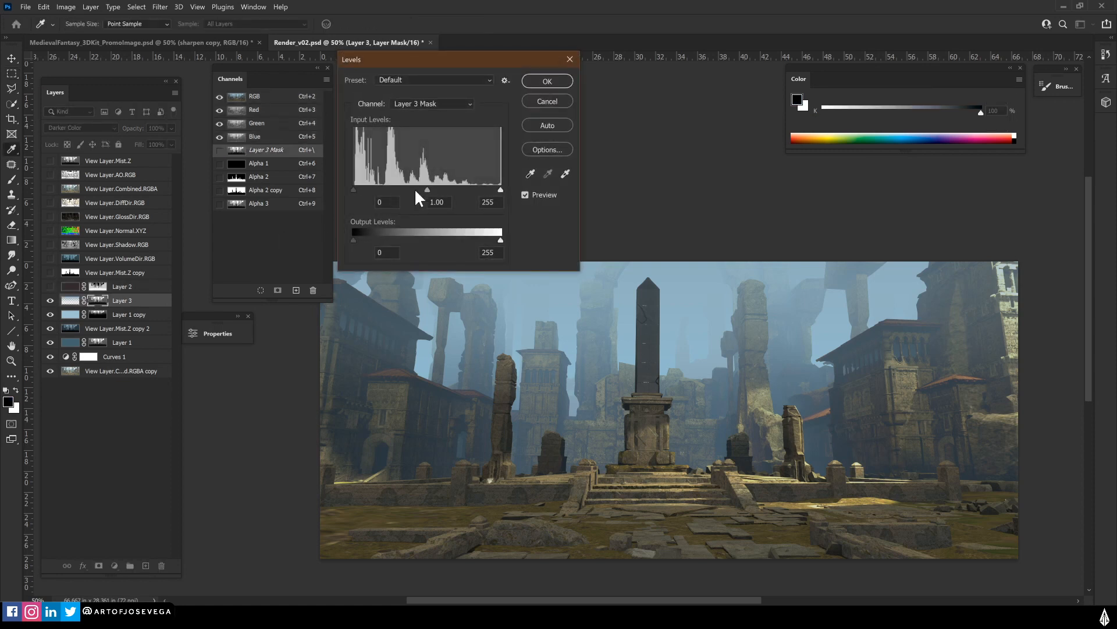
pyautogui.moveTo(418, 190)
pyautogui.mouseDown()
pyautogui.moveTo(387, 189)
pyautogui.moveTo(466, 190)
pyautogui.moveTo(380, 189)
pyautogui.moveTo(479, 184)
pyautogui.moveTo(409, 190)
pyautogui.mouseUp()
pyautogui.click(543, 82)
pyautogui.moveTo(469, 457); pyautogui.dragTo(437, 444)
pyautogui.hotkey('ctrl', '-')
pyautogui.hotkey('ctrl', '+')
pyautogui.moveTo(487, 389); pyautogui.dragTo(484, 455)
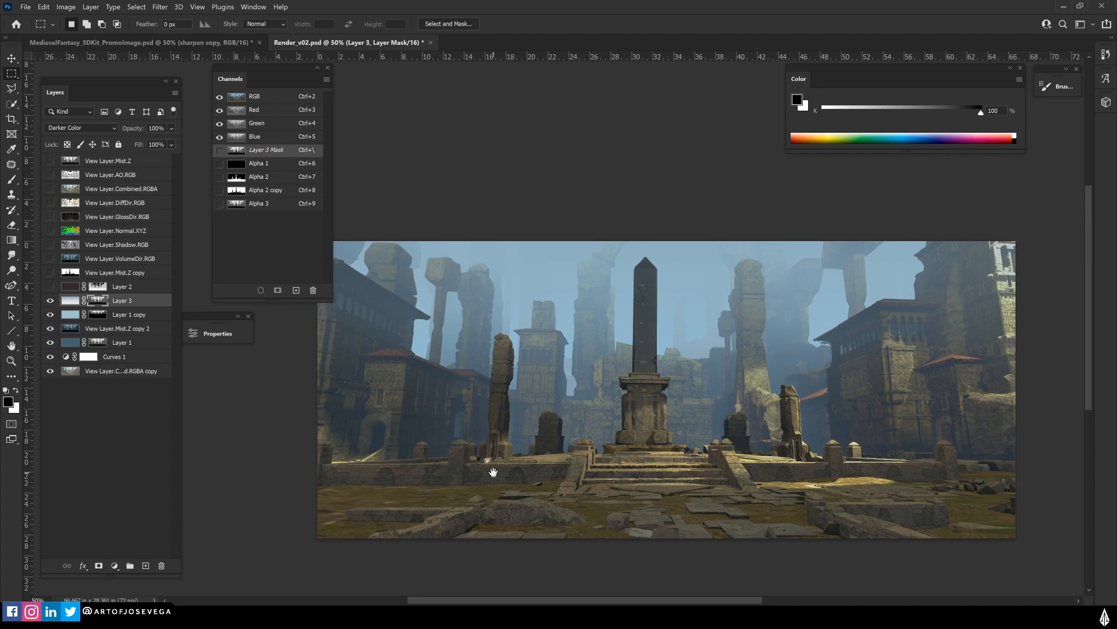
# Show Layer 2 and strongly darken its mask's midtones with Levels, limiting the dark tint to the foreground
pyautogui.click(50, 287)
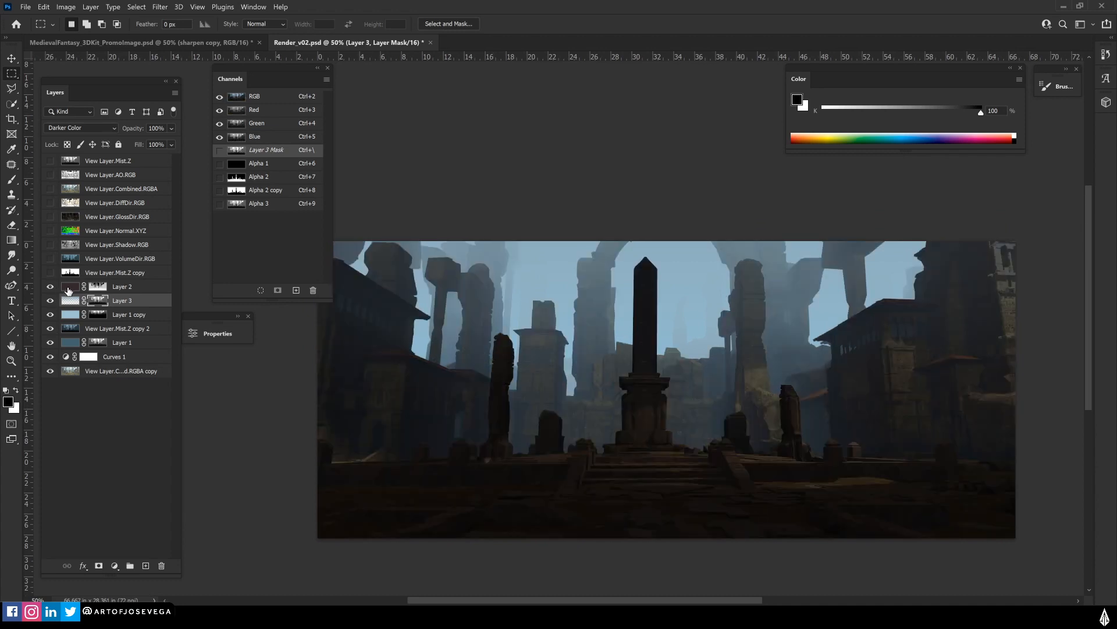
pyautogui.click(69, 286)
pyautogui.click(97, 287)
pyautogui.hotkey('ctrl', 'l')
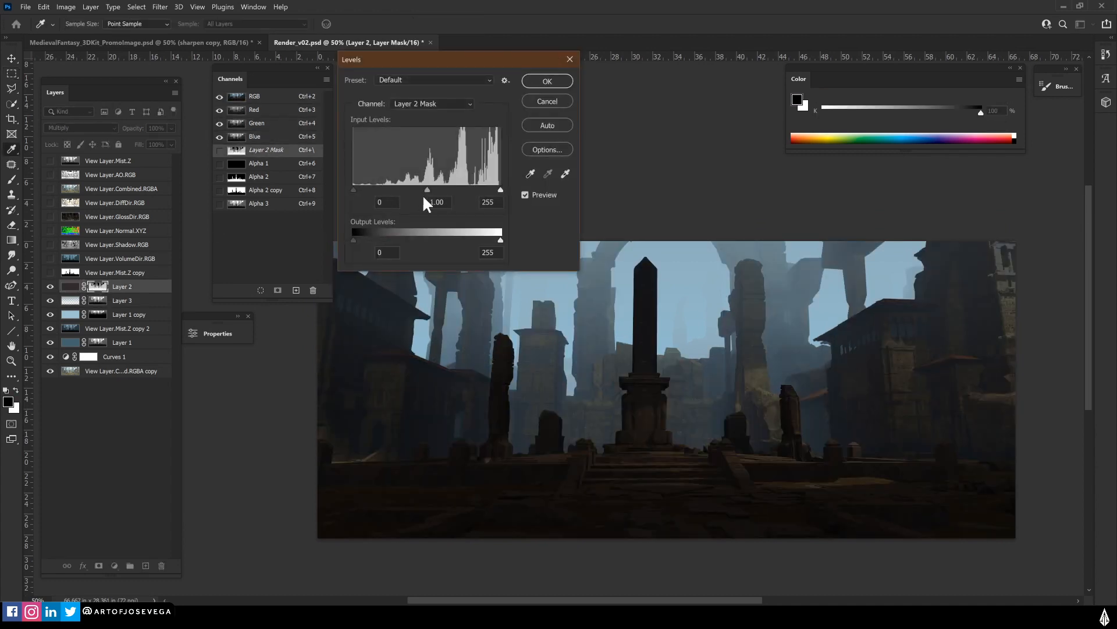
pyautogui.moveTo(426, 191); pyautogui.dragTo(491, 189)
pyautogui.moveTo(493, 190); pyautogui.dragTo(491, 189)
pyautogui.press('Return')
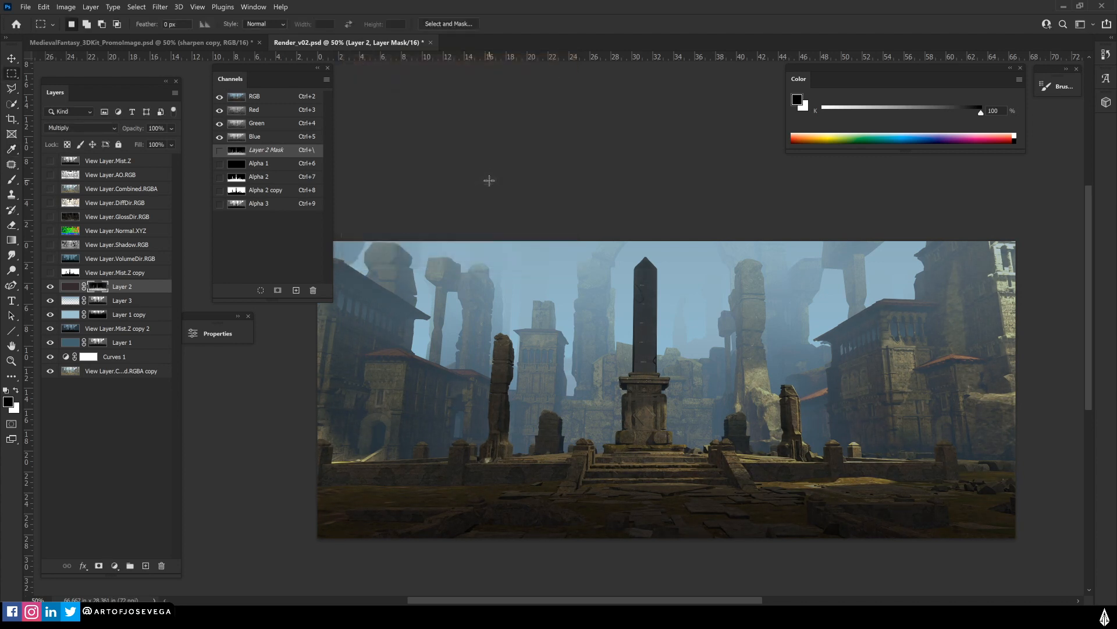
pyautogui.moveTo(416, 467); pyautogui.dragTo(401, 451)
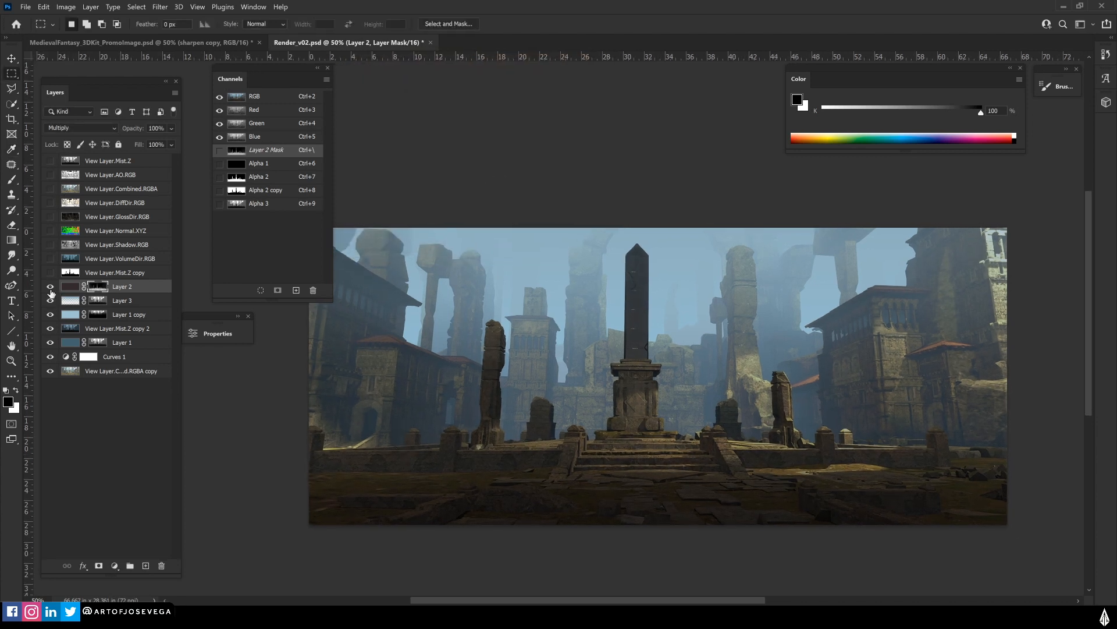
# Compare the foreground with and without Layer 2's dark tint
pyautogui.click(51, 287)
pyautogui.click(51, 287)
pyautogui.click(51, 287)
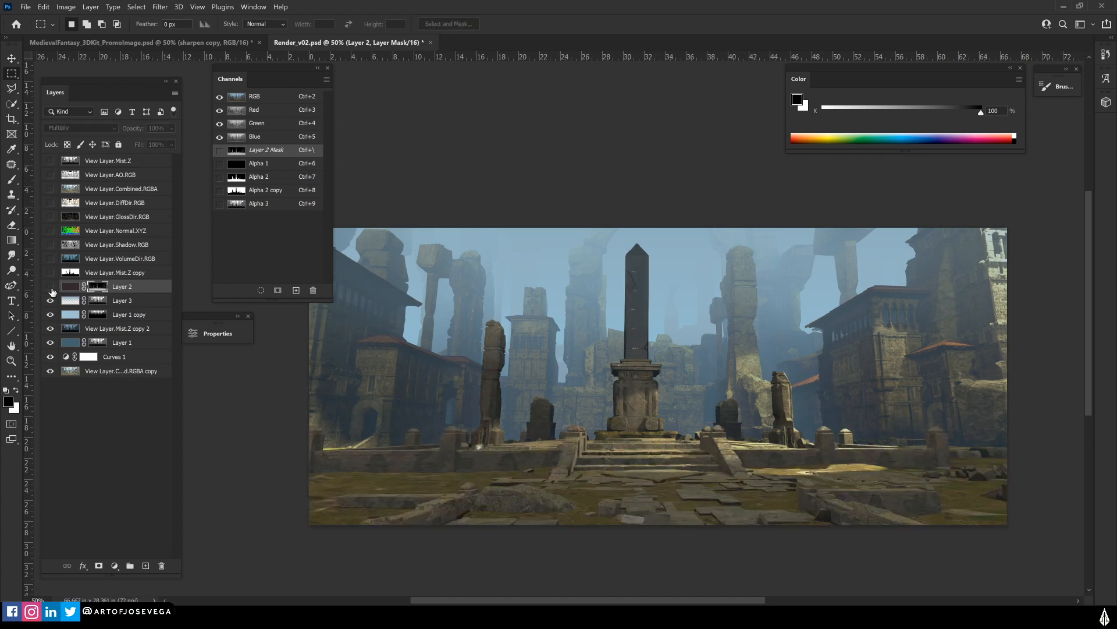
pyautogui.click(50, 286)
# Lower Layer 2's opacity to 46%
pyautogui.click(70, 286)
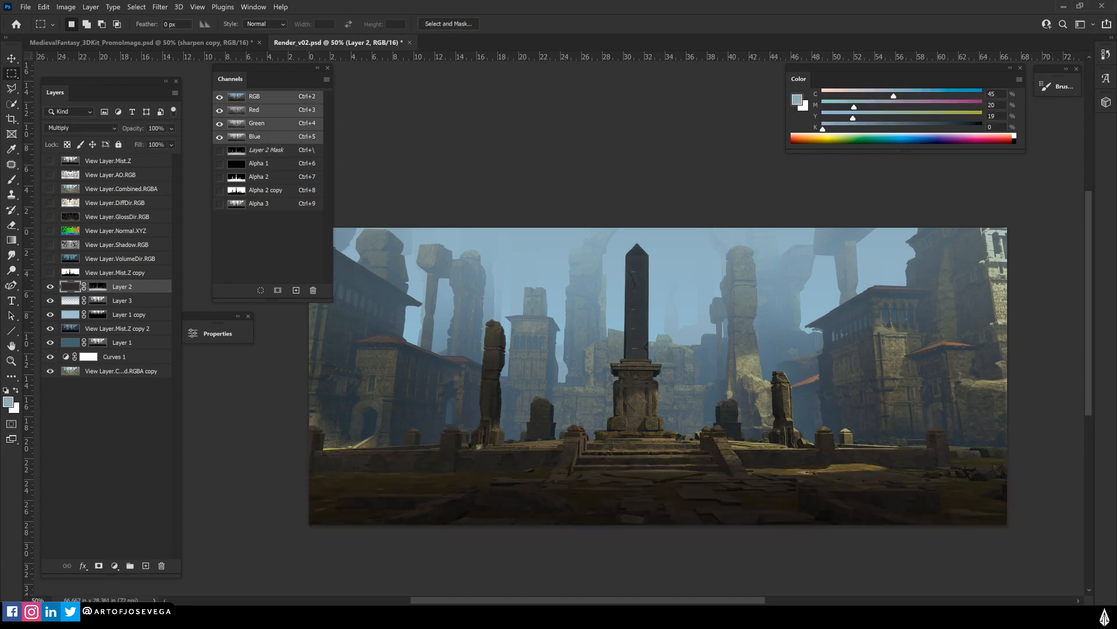
pyautogui.moveTo(157, 141); pyautogui.dragTo(144, 141)
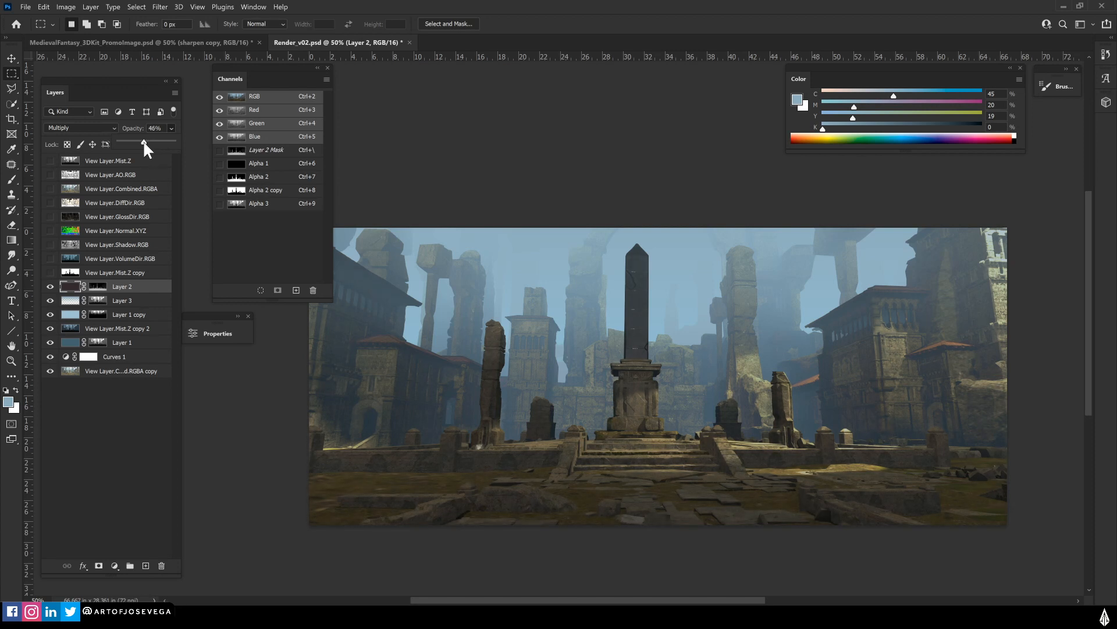
pyautogui.moveTo(252, 434); pyautogui.dragTo(254, 432)
pyautogui.press('Return')
pyautogui.moveTo(381, 406); pyautogui.dragTo(440, 486)
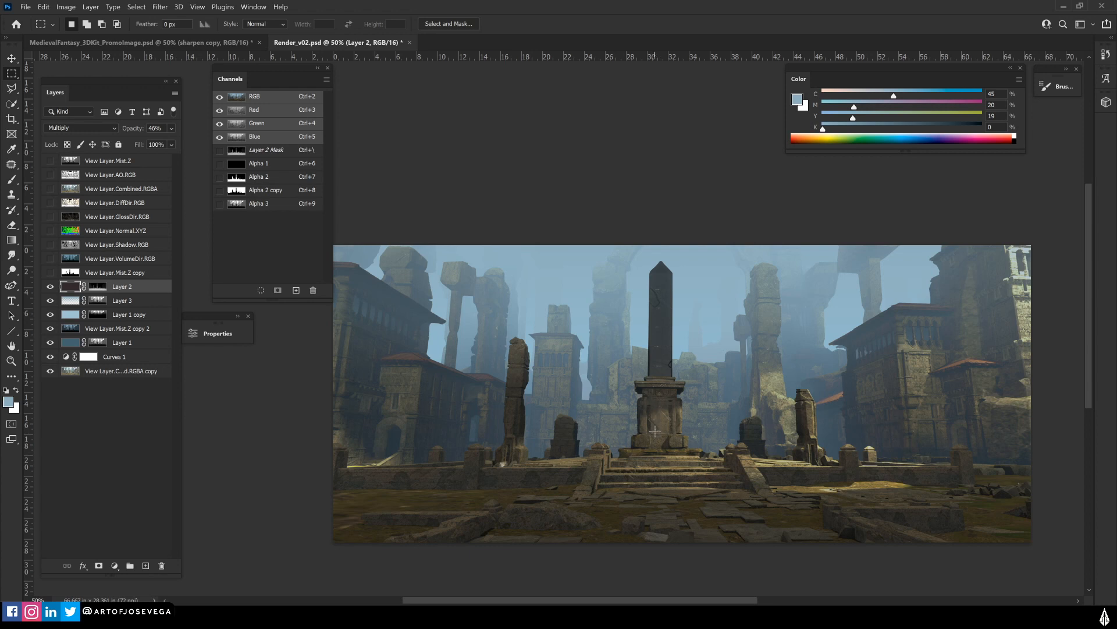
pyautogui.moveTo(511, 430); pyautogui.dragTo(497, 436)
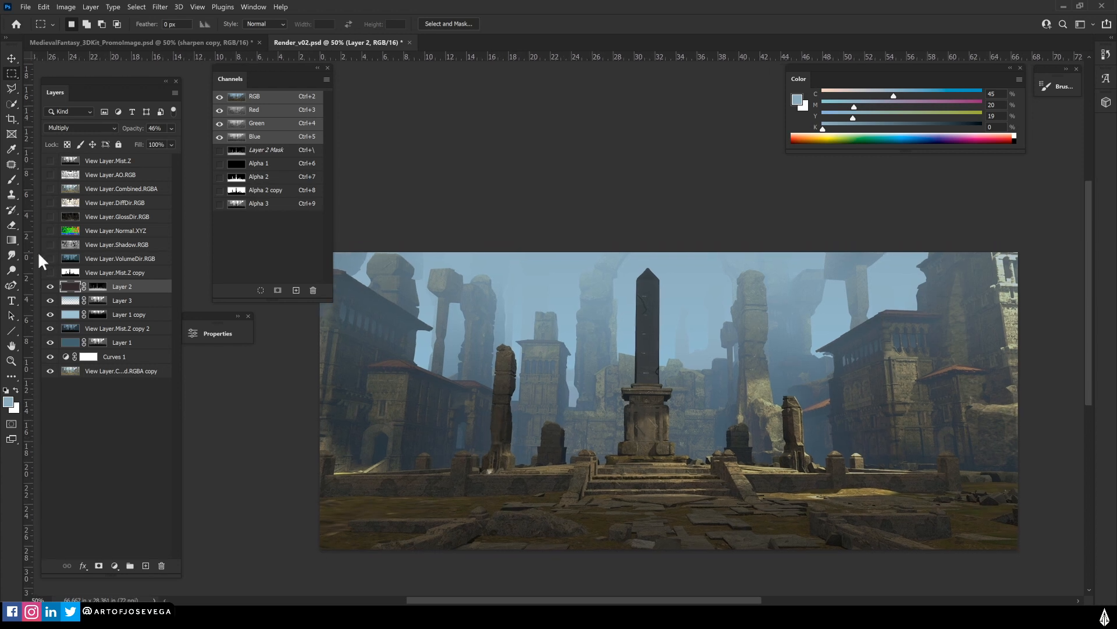
# Sample the light blue of the background haze and fill a new layer above Layer 2 with it
pyautogui.click(69, 300)
pyautogui.press('b')
pyautogui.keyDown('alt'); pyautogui.click(572, 330); pyautogui.keyUp('alt')
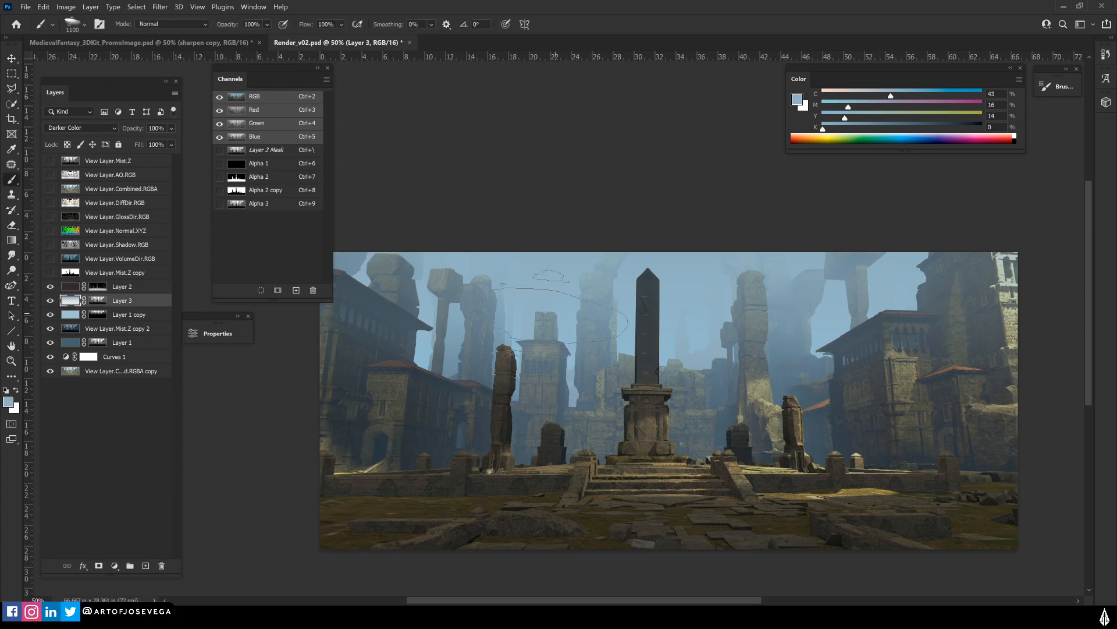
pyautogui.click(123, 286)
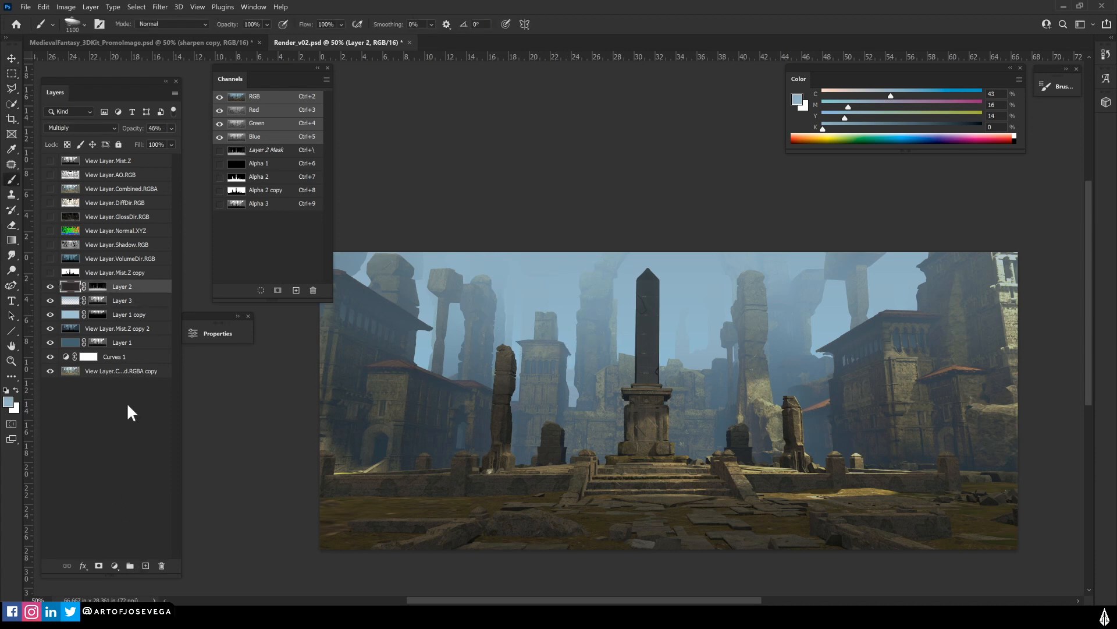
pyautogui.click(146, 565)
pyautogui.hotkey('alt', 'BackSpace')
pyautogui.press('m')
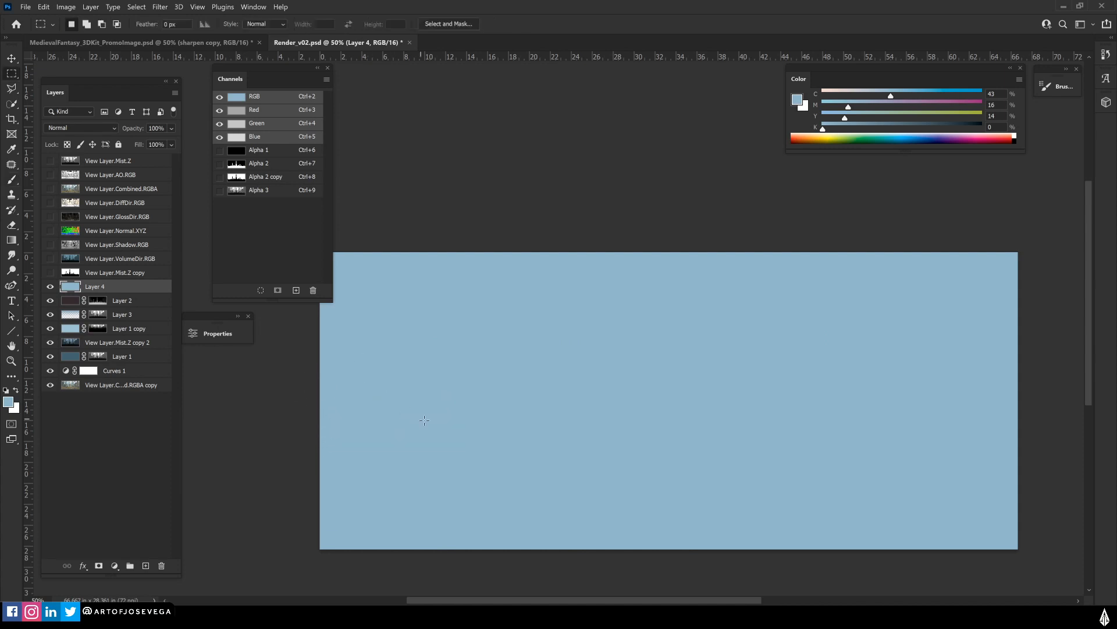
pyautogui.moveTo(449, 407)
pyautogui.mouseDown()
pyautogui.moveTo(464, 427)
pyautogui.moveTo(452, 400)
pyautogui.mouseUp()
# Mask Layer 4 with the Alpha 3 channel and raise the mask's Levels midtones to 2.11
pyautogui.keyDown('ctrl'); pyautogui.click(237, 193); pyautogui.keyUp('ctrl')
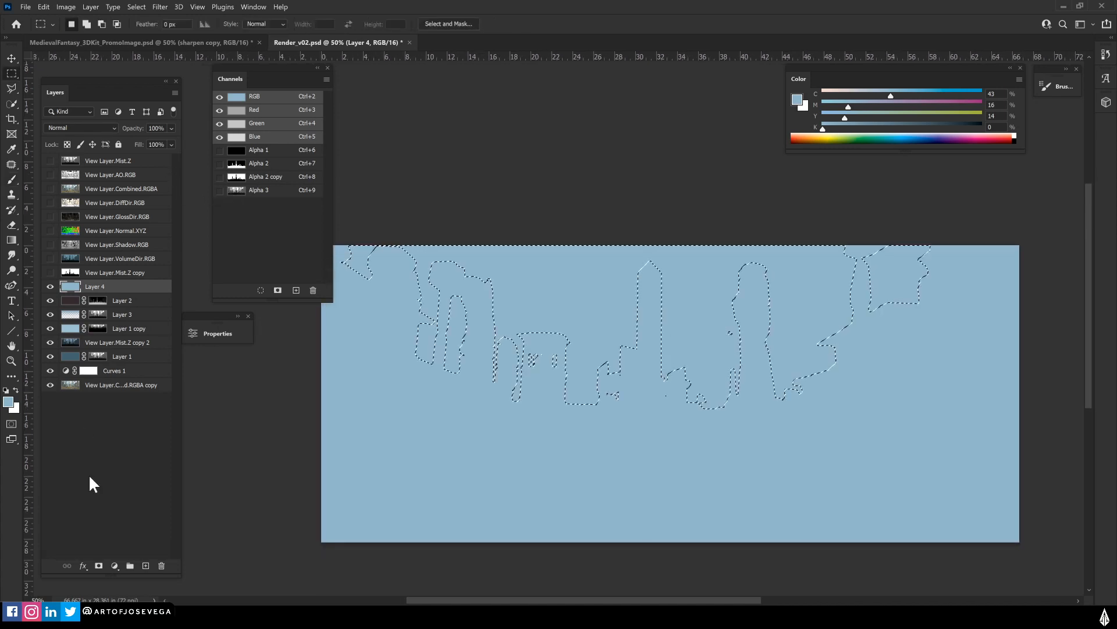
pyautogui.click(98, 565)
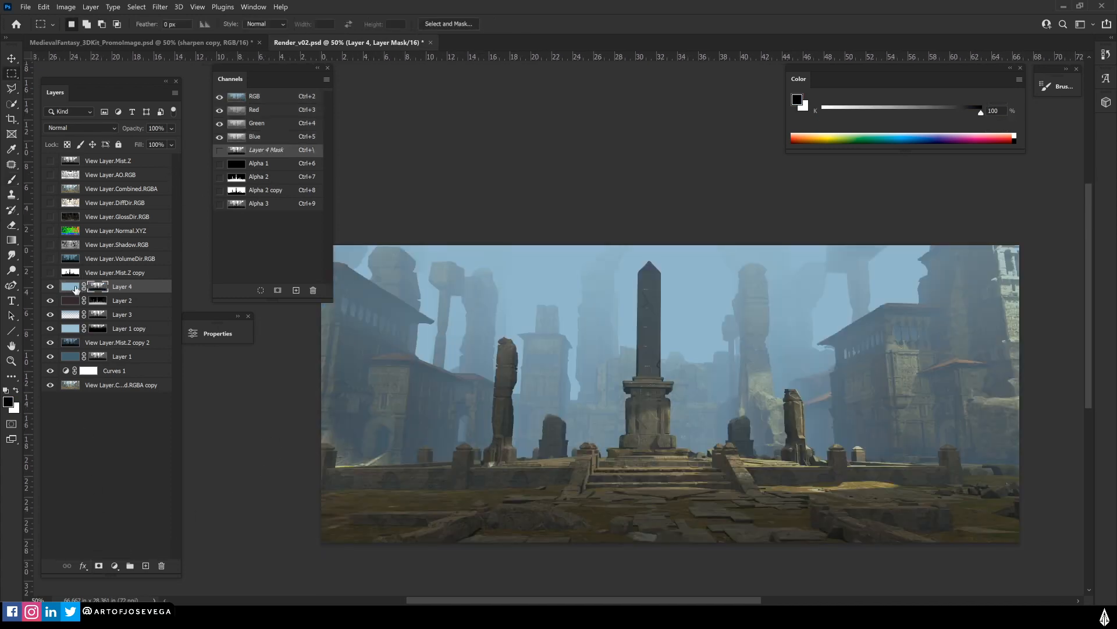
pyautogui.hotkey('ctrl', 'l')
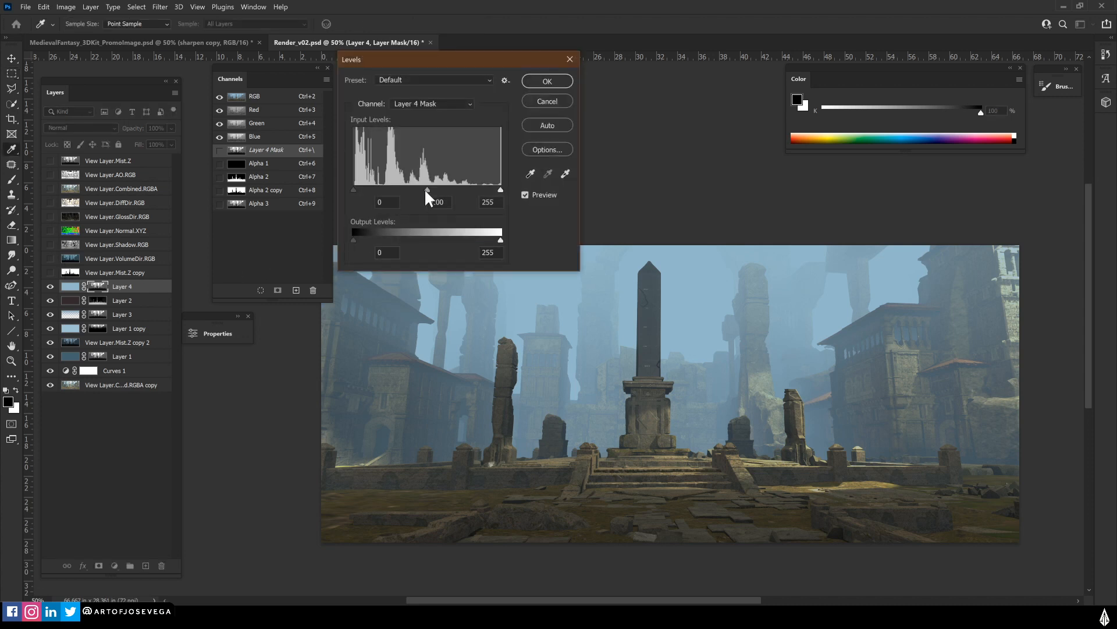
pyautogui.moveTo(425, 190); pyautogui.dragTo(388, 190)
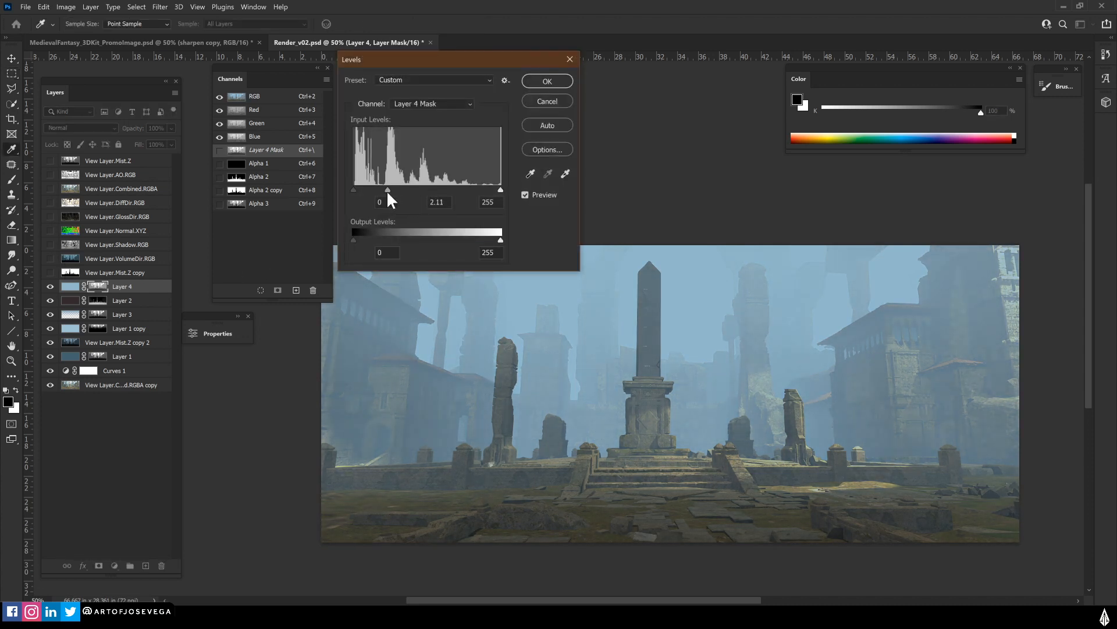
pyautogui.press('Return')
pyautogui.scroll(-2, 429, 394)
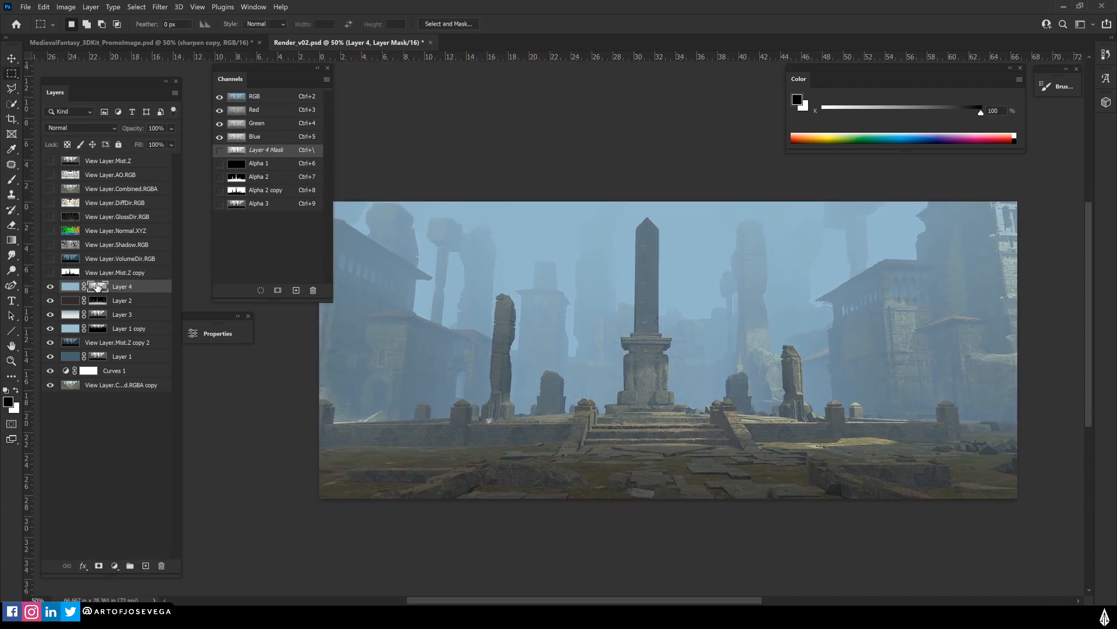
# Fade Layer 4's mask with vertical black gradients from above and below, confining the haze to a low band behind the steps
pyautogui.press('g')
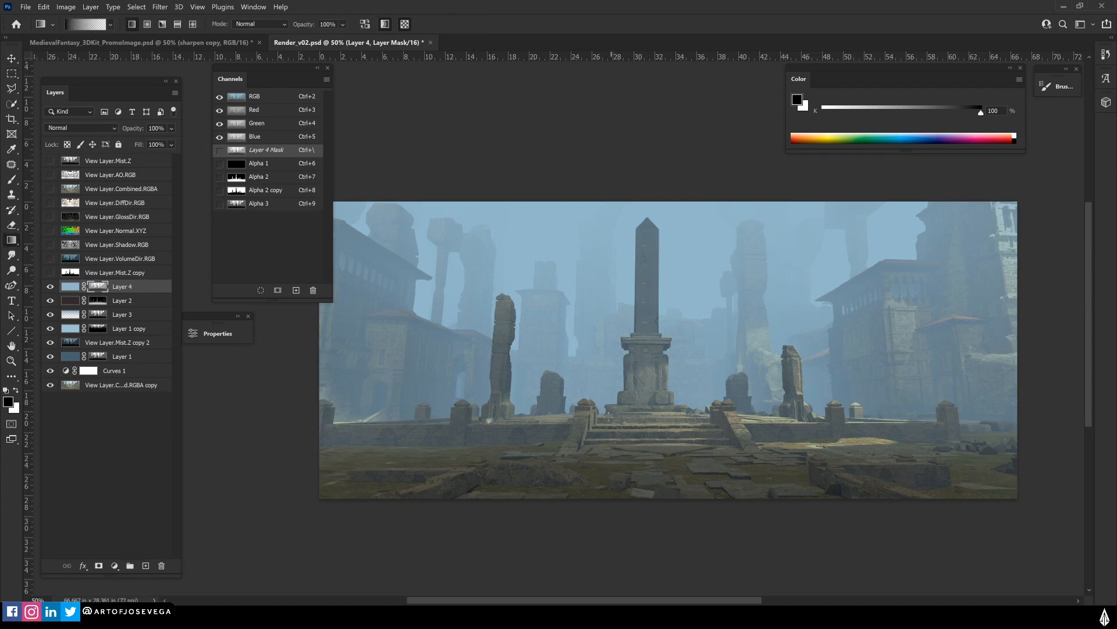
pyautogui.keyDown('shift'); pyautogui.moveTo(634, 310); pyautogui.dragTo(630, 455); pyautogui.keyUp('shift')
pyautogui.keyDown('shift'); pyautogui.moveTo(629, 528); pyautogui.dragTo(616, 401); pyautogui.keyUp('shift')
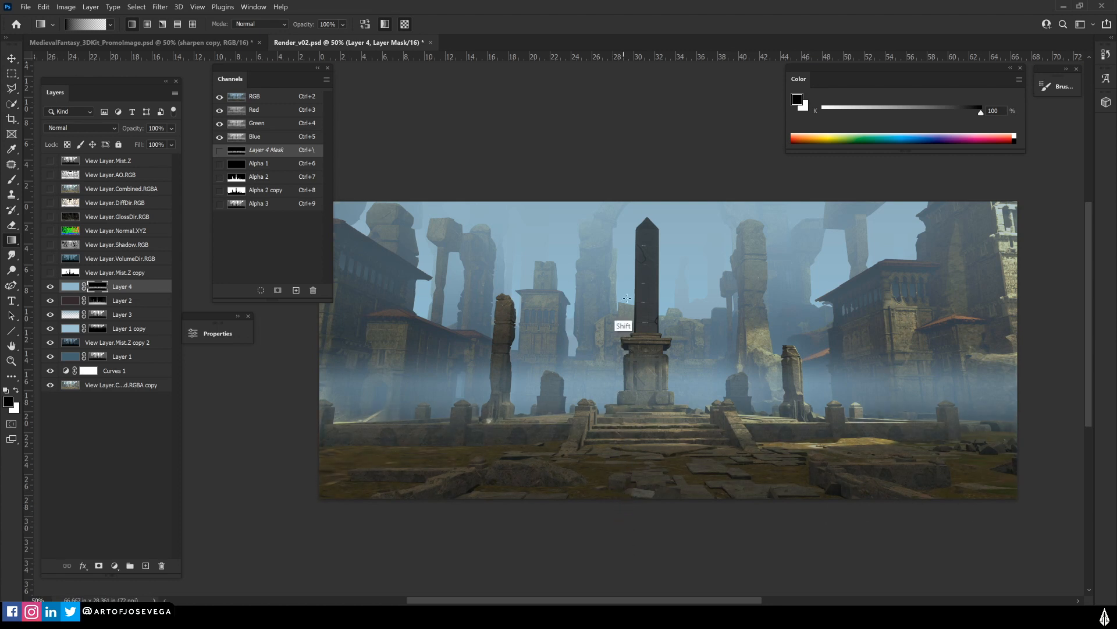
pyautogui.keyDown('shift'); pyautogui.moveTo(626, 274); pyautogui.dragTo(634, 375); pyautogui.keyUp('shift')
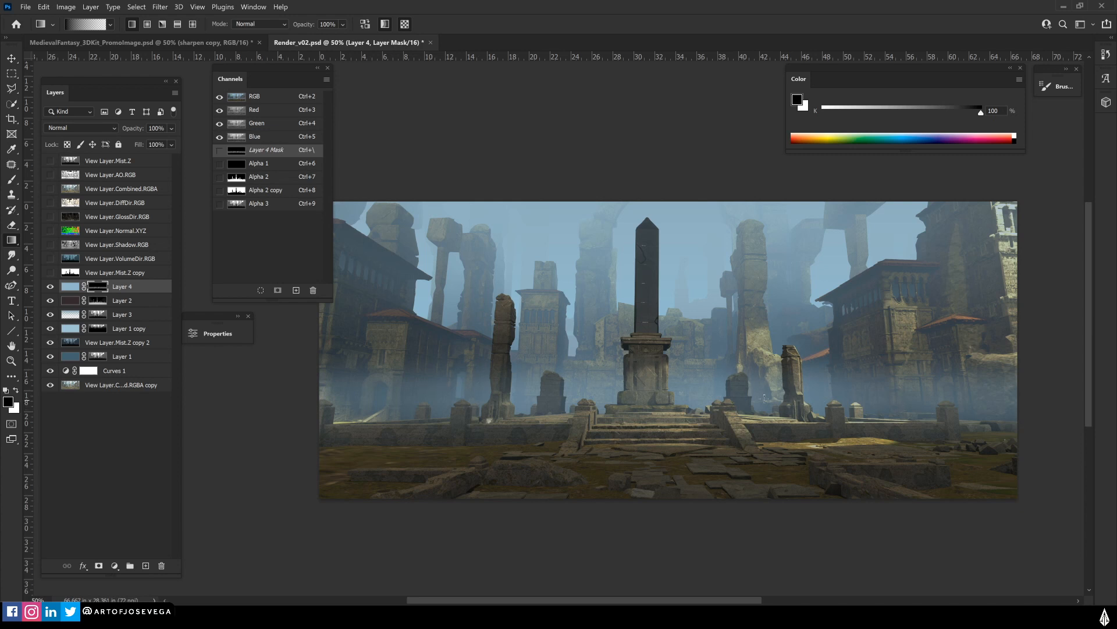
# Compare the scene with and without Layer 4's low haze band
pyautogui.click(50, 287)
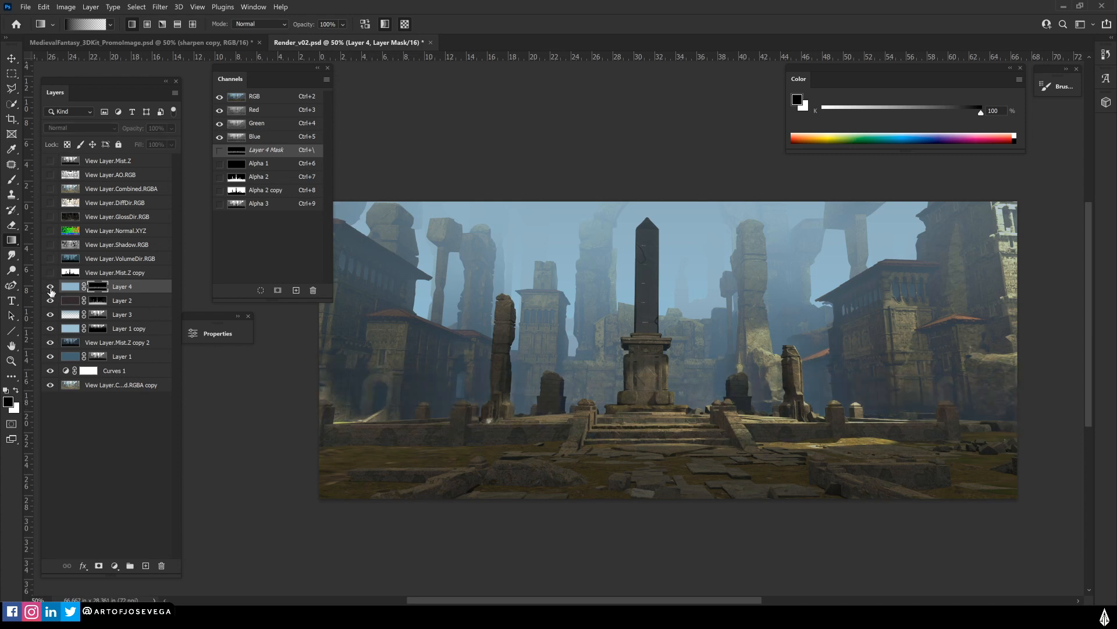
pyautogui.click(50, 288)
pyautogui.click(50, 287)
pyautogui.click(50, 288)
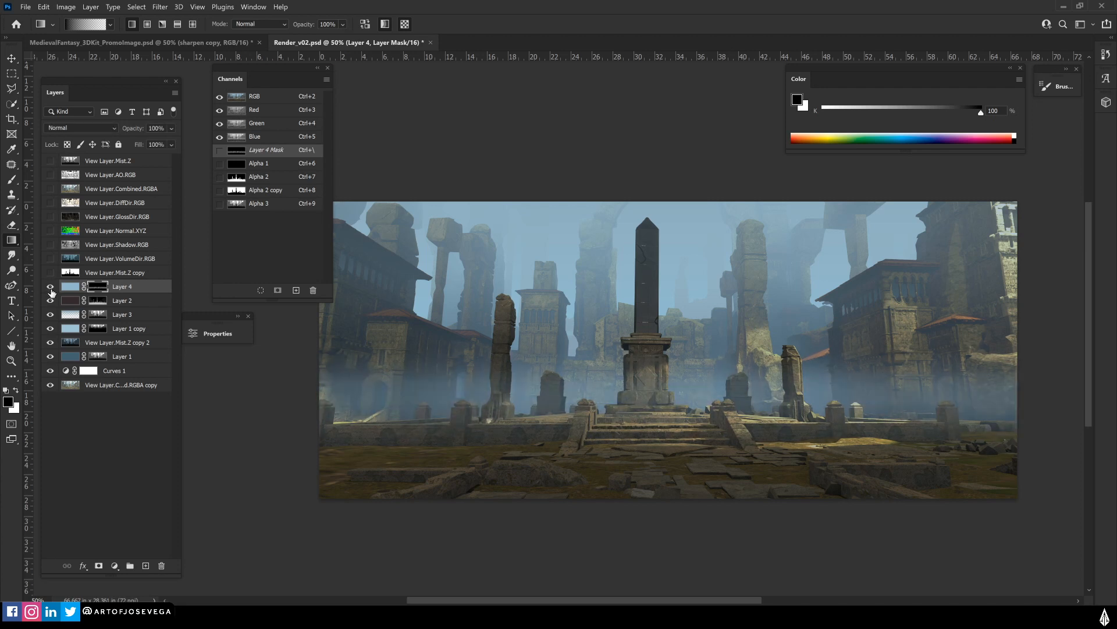
pyautogui.click(51, 288)
pyautogui.click(51, 288)
pyautogui.click(50, 287)
pyautogui.click(50, 288)
# Darken Layer 4's blue fill with Hue/Saturation, setting Lightness to -40
pyautogui.click(70, 287)
pyautogui.hotkey('ctrl', 'u')
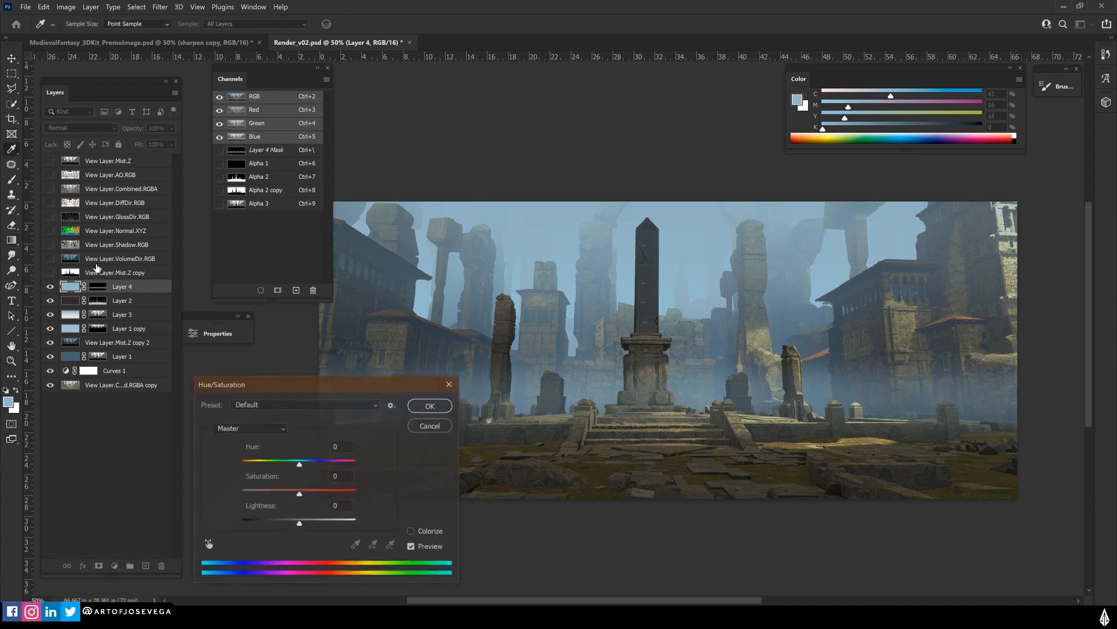
pyautogui.moveTo(299, 523); pyautogui.dragTo(277, 521)
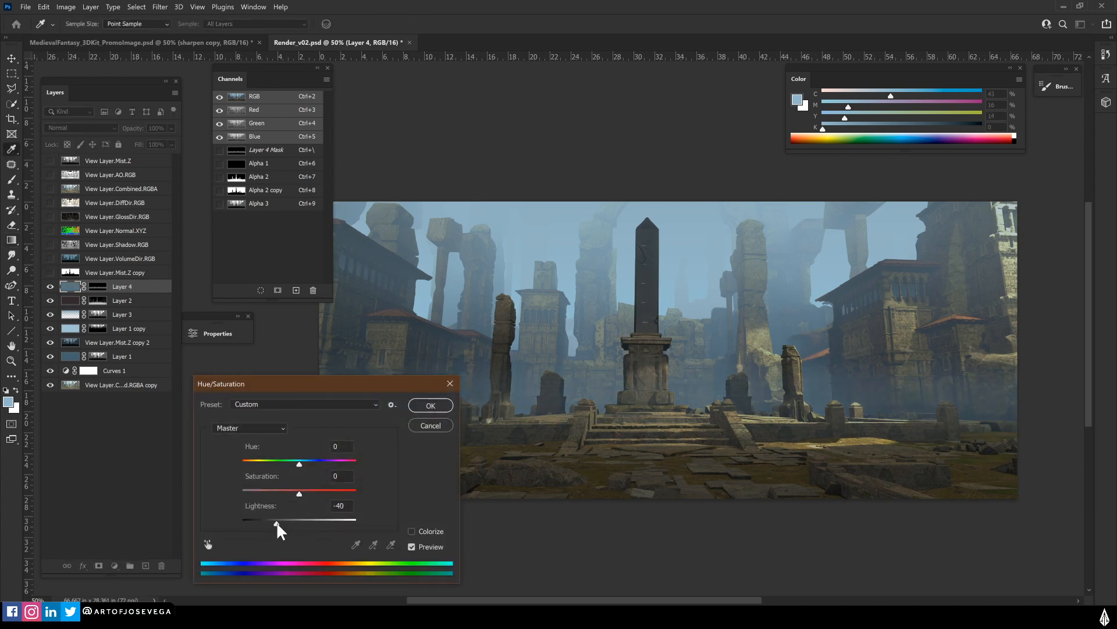
pyautogui.press('Return')
pyautogui.press('g')
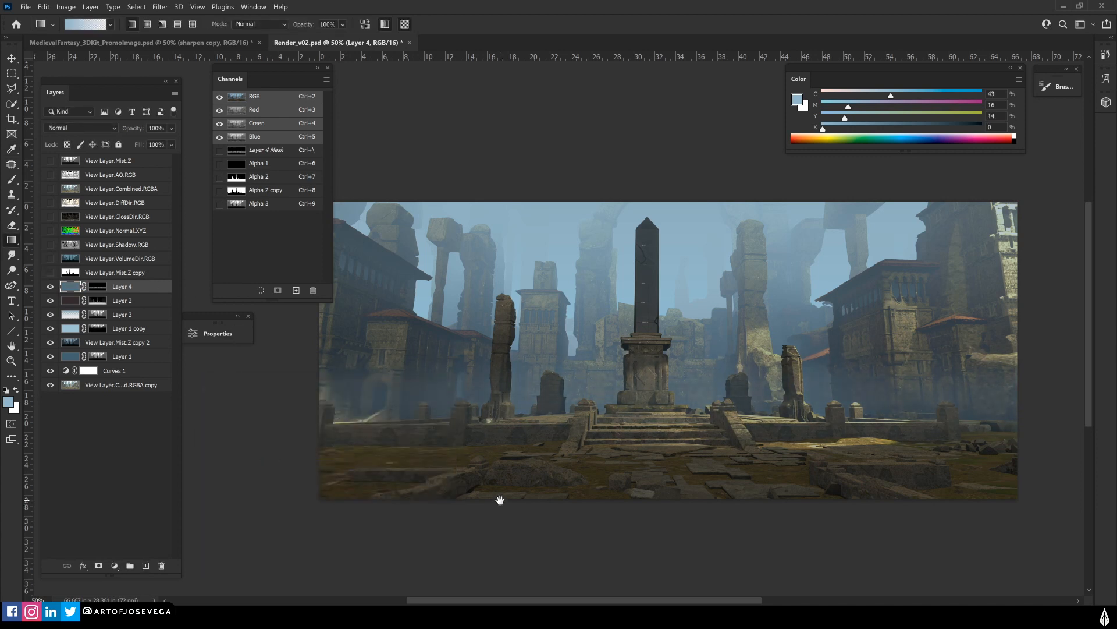
pyautogui.moveTo(500, 500); pyautogui.dragTo(513, 514)
# Add a Brightness/Contrast adjustment layer above Layer 4 and raise its contrast to about 19
pyautogui.press('m')
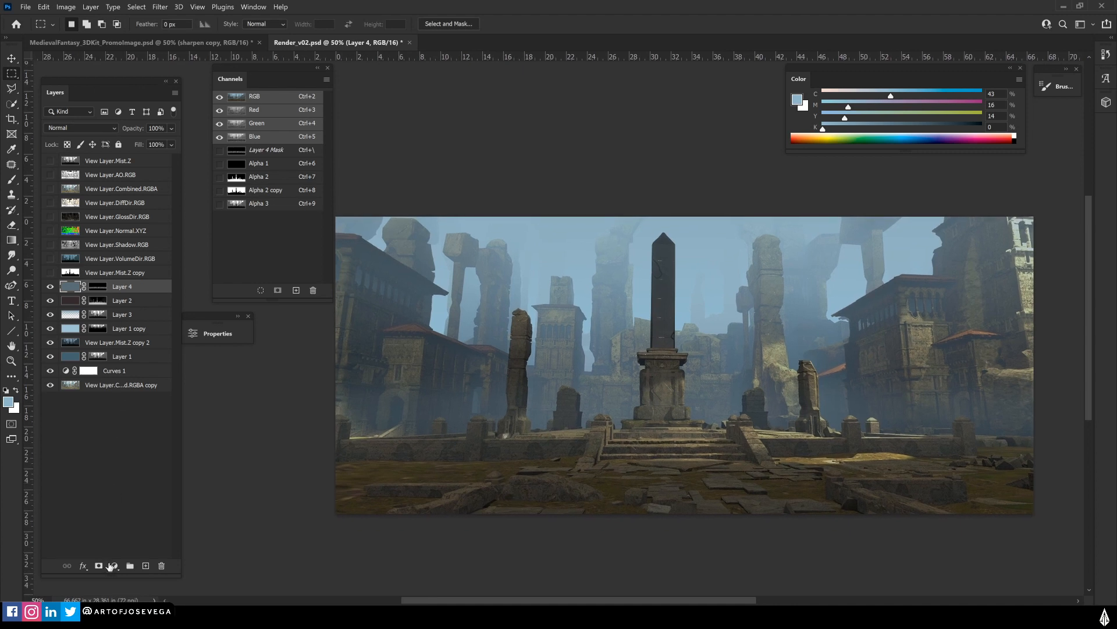
pyautogui.click(110, 566)
pyautogui.click(131, 399)
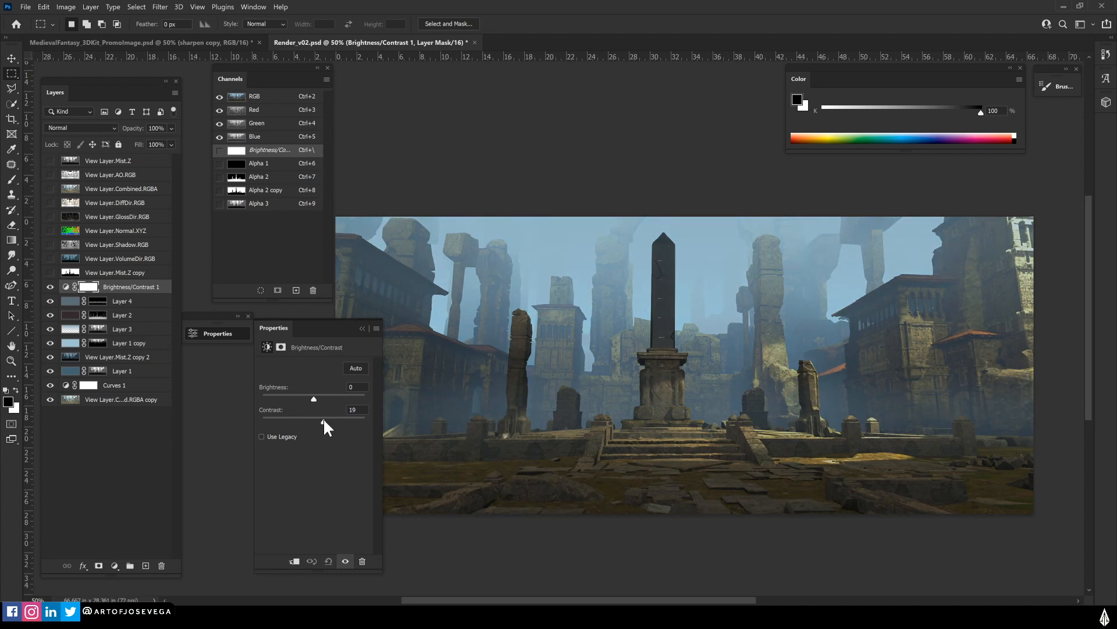
pyautogui.moveTo(324, 419); pyautogui.dragTo(325, 419)
pyautogui.hotkey('ctrl', '-')
pyautogui.moveTo(508, 437); pyautogui.dragTo(453, 425)
pyautogui.click(362, 328)
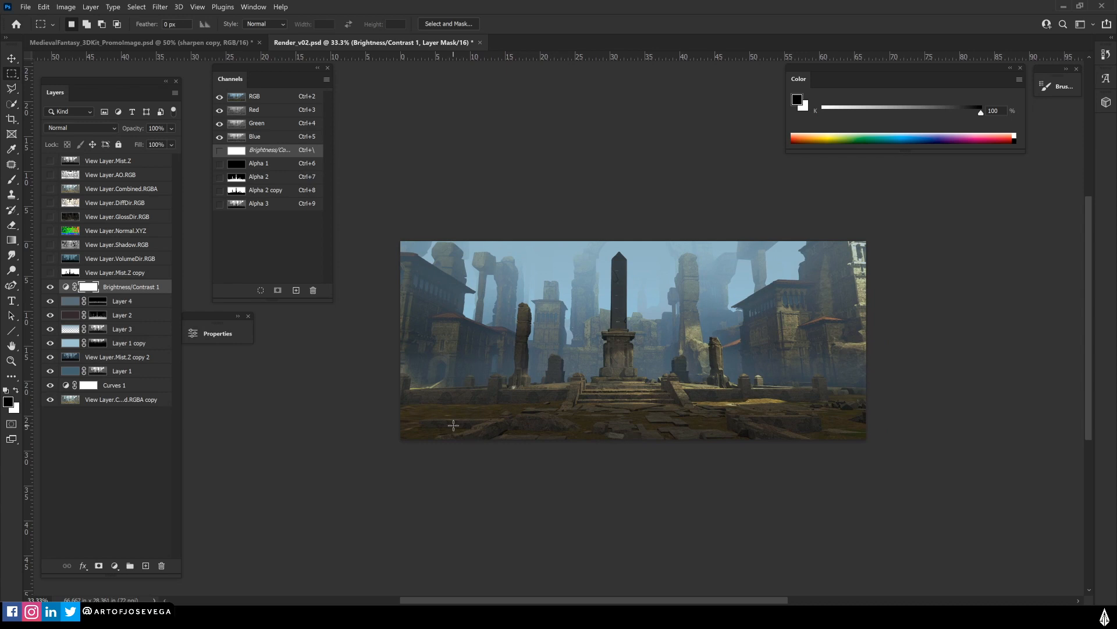
# Compare the View Layer.Mist.Z depth pass with the composited scene
pyautogui.click(78, 160)
pyautogui.click(50, 161)
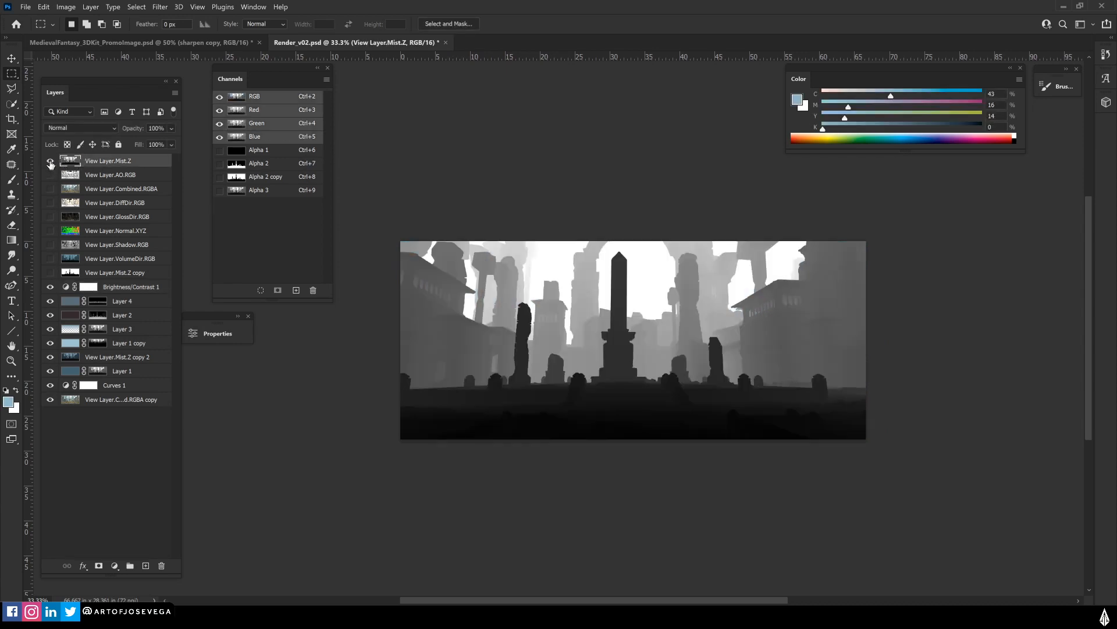
pyautogui.click(50, 162)
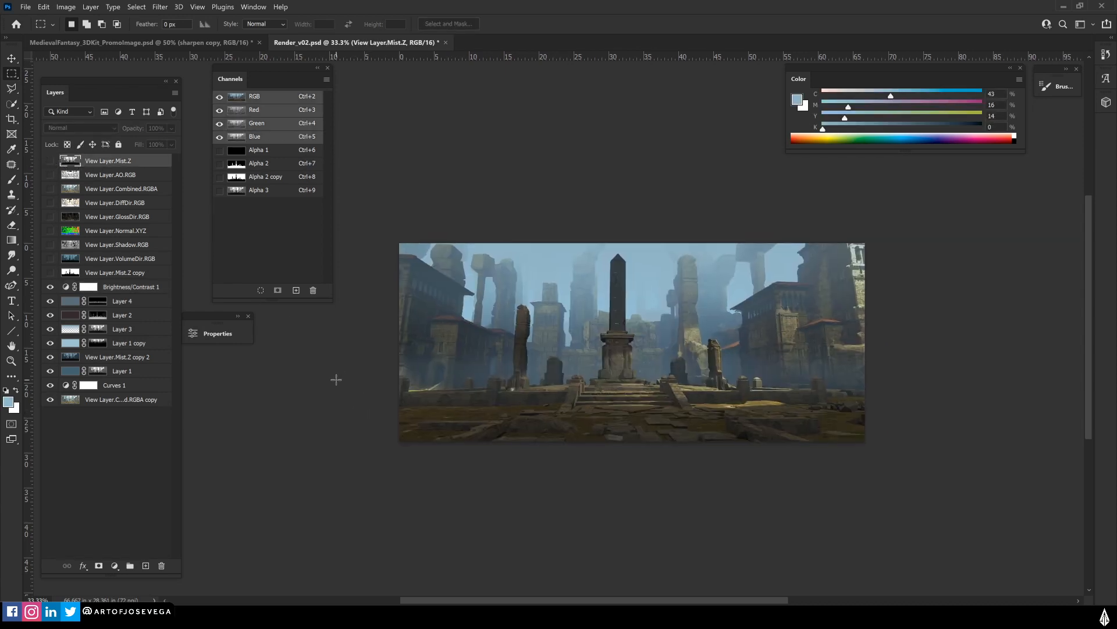
pyautogui.hotkey('ctrl', '+')
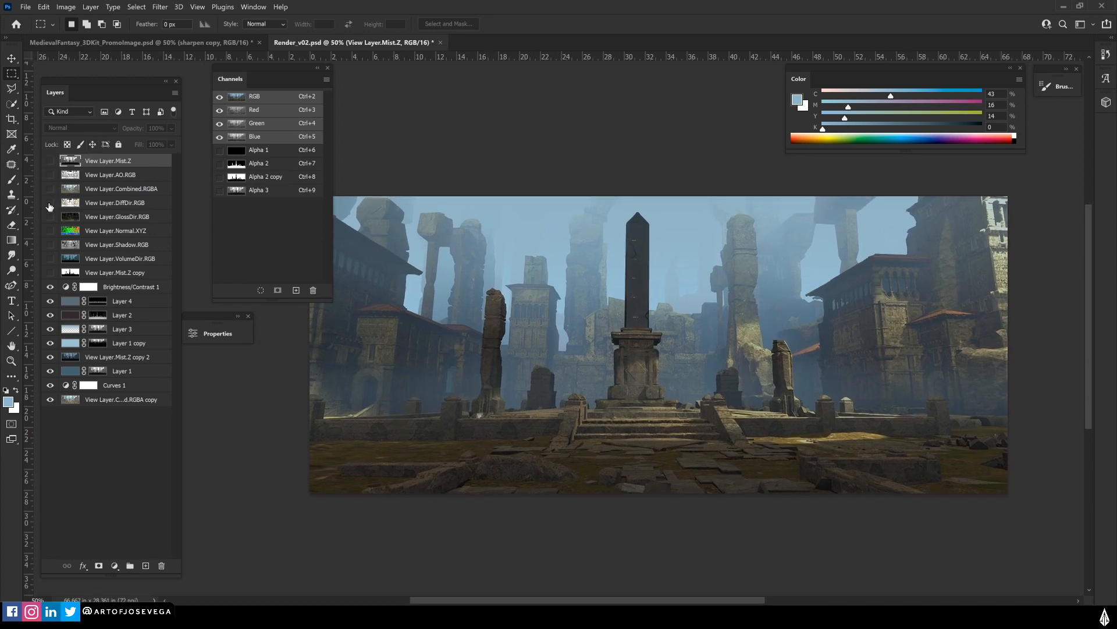
# Duplicate the View Layer.DiffDir.RGB pass and crush the copy with Levels, using midtones 0.06 and output white 106
pyautogui.click(50, 204)
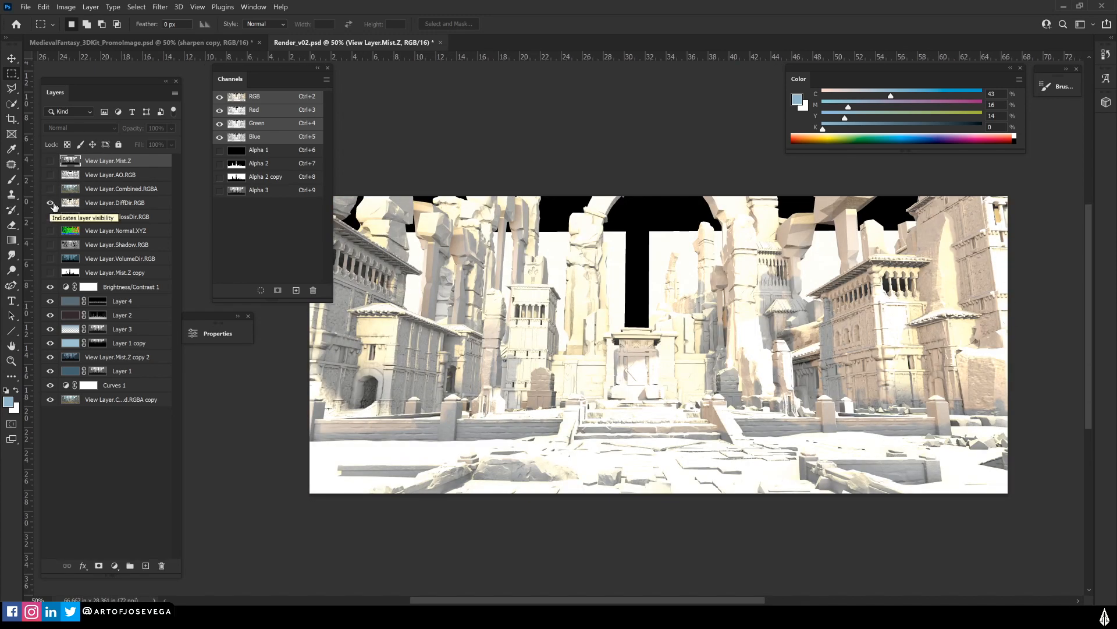
pyautogui.click(79, 205)
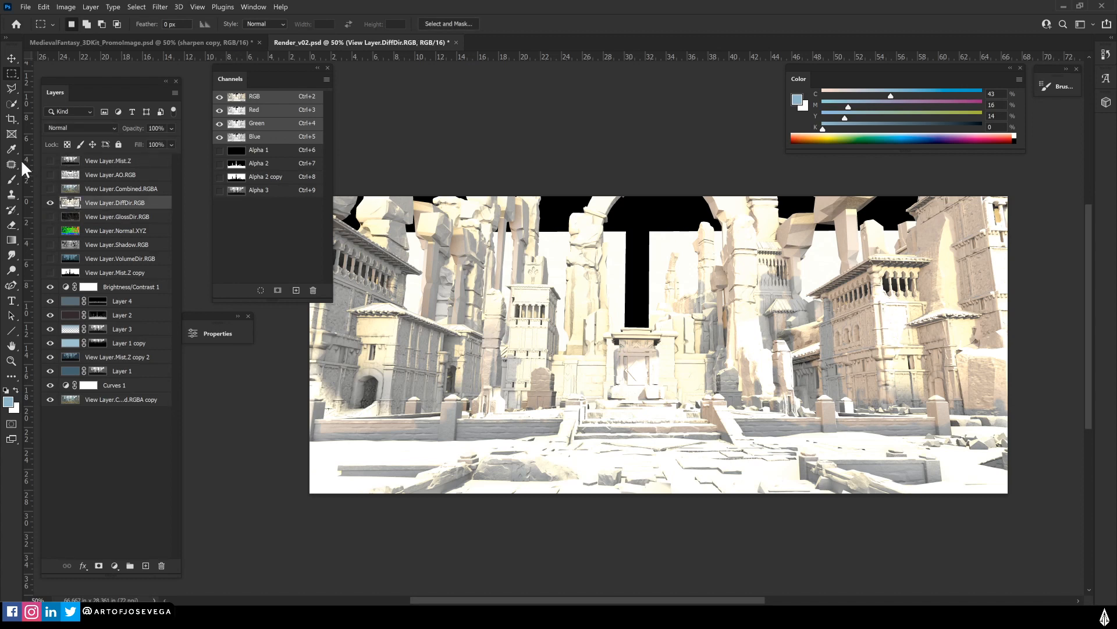
pyautogui.hotkey('ctrl', 'j')
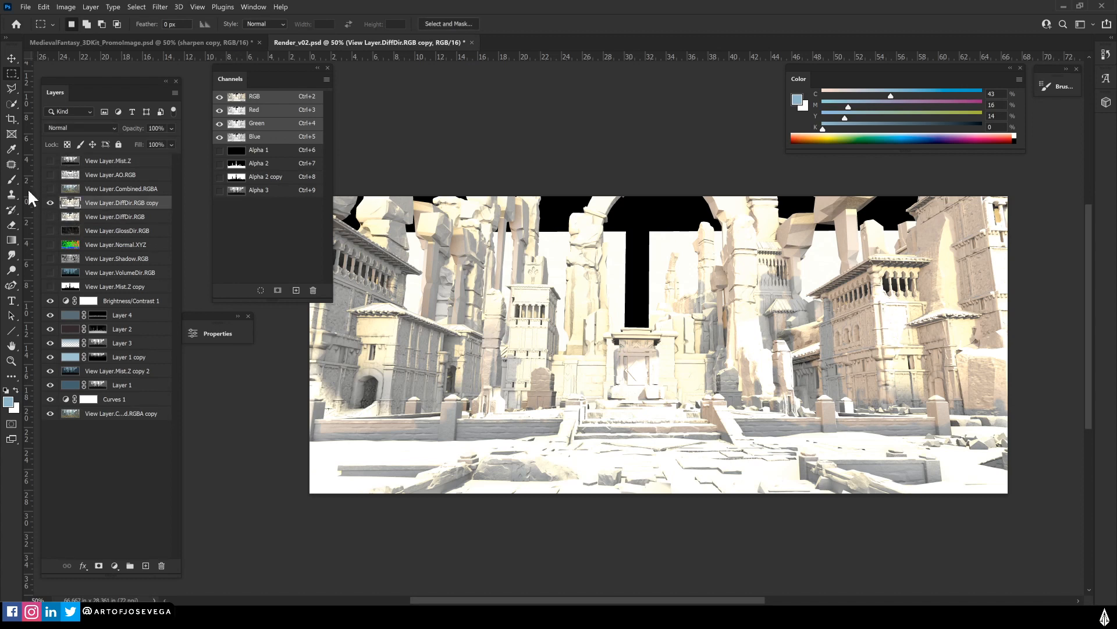
pyautogui.hotkey('ctrl', 'l')
pyautogui.moveTo(428, 190); pyautogui.dragTo(493, 193)
pyautogui.click(437, 203)
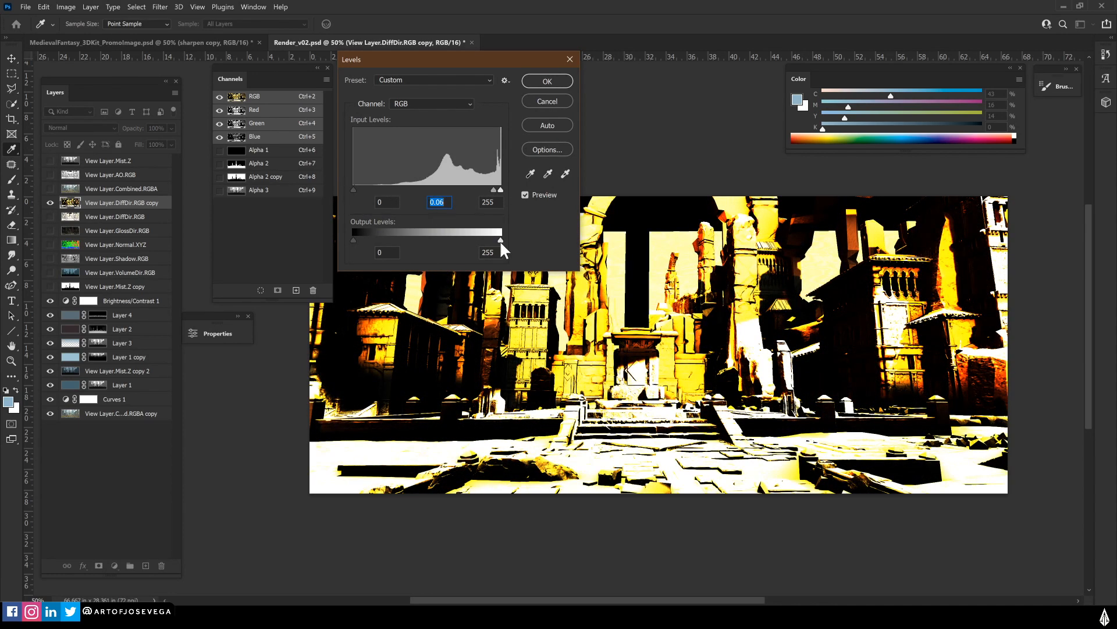
pyautogui.moveTo(500, 243); pyautogui.dragTo(415, 243)
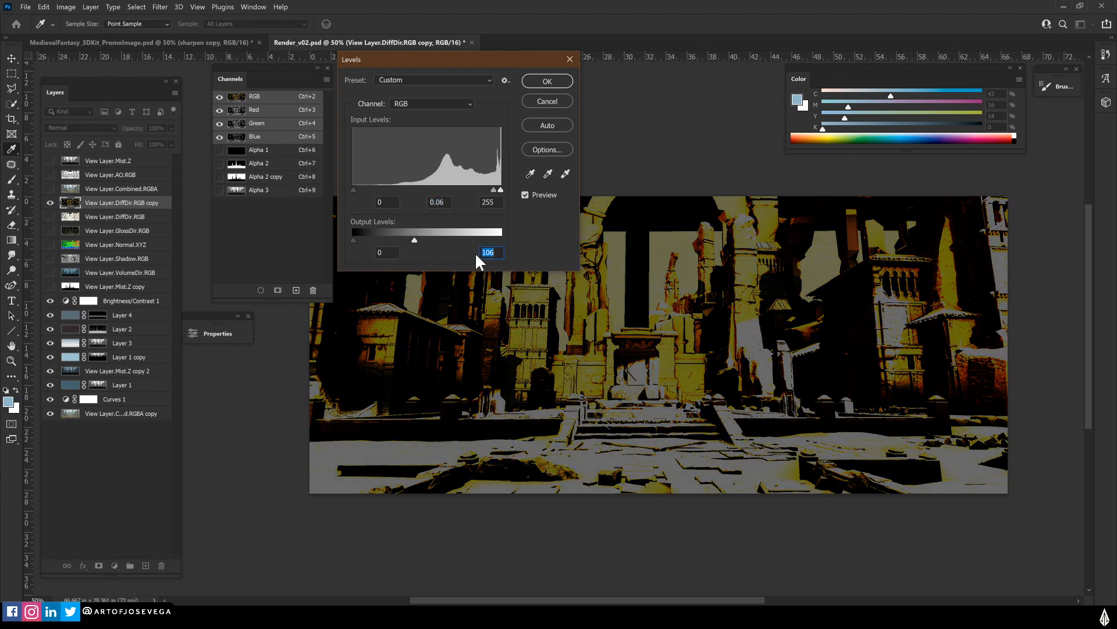
pyautogui.press('Return')
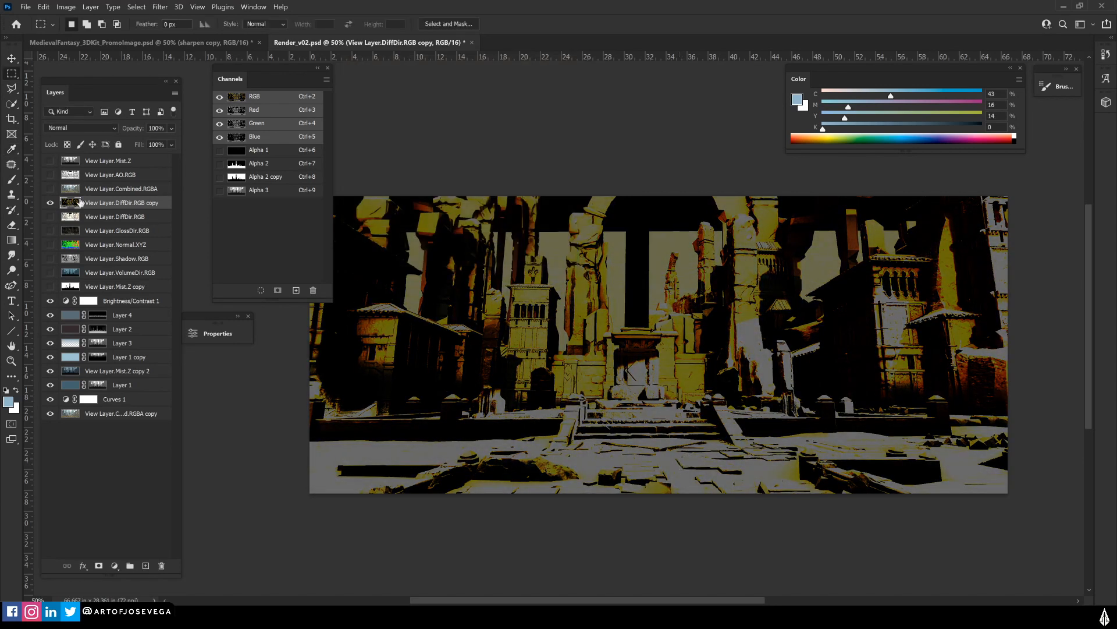
# Place the View Layer.DiffDir.RGB copy directly above Brightness/Contrast 1 and set its blend mode to Lighten
pyautogui.moveTo(80, 202); pyautogui.dragTo(51, 293)
pyautogui.click(53, 128)
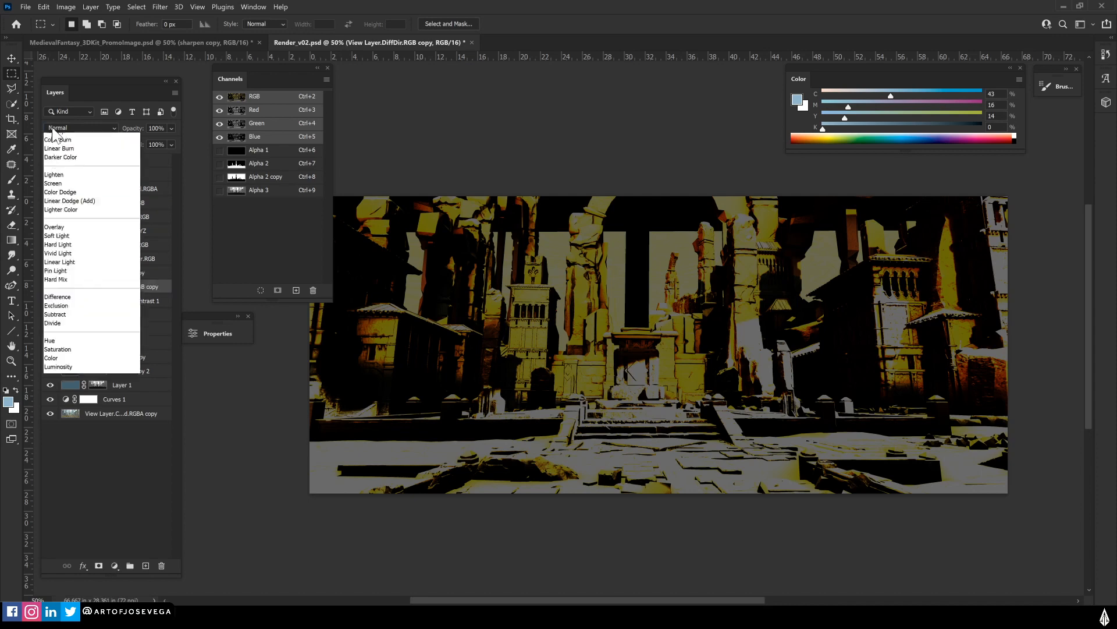
pyautogui.click(56, 140)
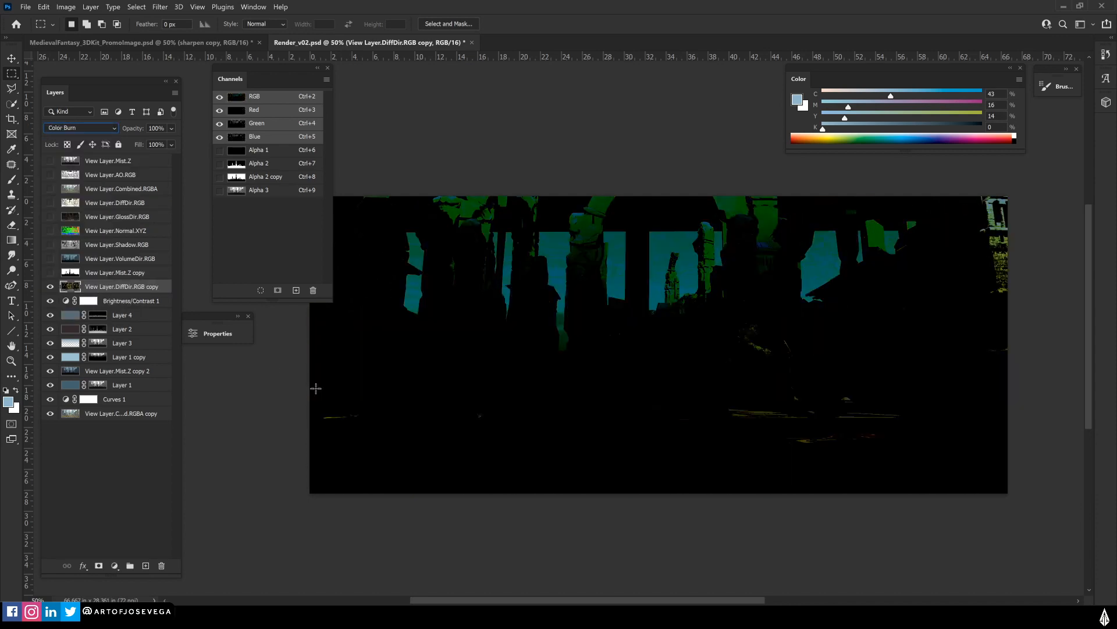
pyautogui.press('Down')
pyautogui.press('Down')
pyautogui.press('Down')
pyautogui.press('Down')
pyautogui.press('Up')
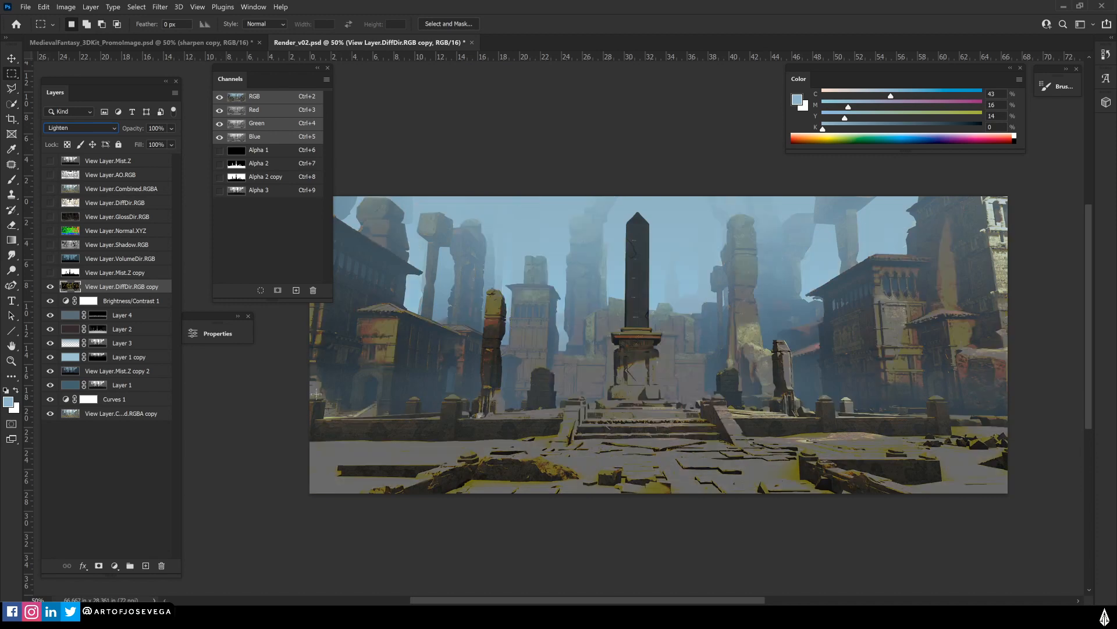
# Compare the scene with and without the View Layer.DiffDir.RGB copy in Lighten mode
pyautogui.click(50, 287)
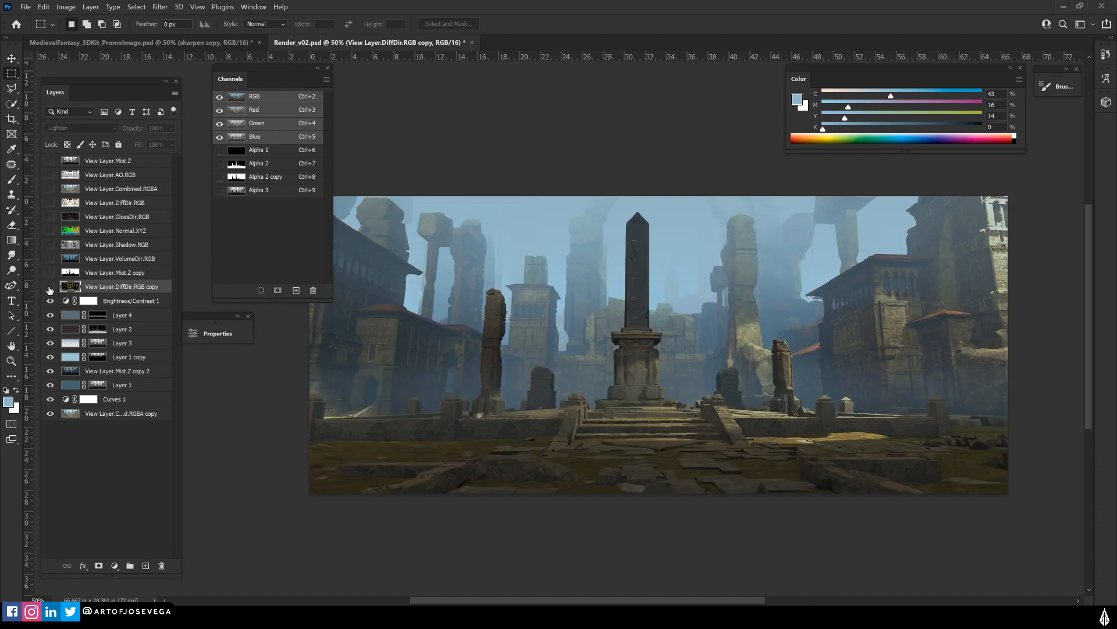
pyautogui.click(50, 287)
pyautogui.click(51, 287)
pyautogui.click(50, 287)
# Try the View Layer.DiffDir.RGB copy in successive blend modes, including Darker Color, Screen, Exclusion, Hue and Luminosity
pyautogui.press('Up')
pyautogui.press('Up')
pyautogui.press('Up')
pyautogui.press('Up')
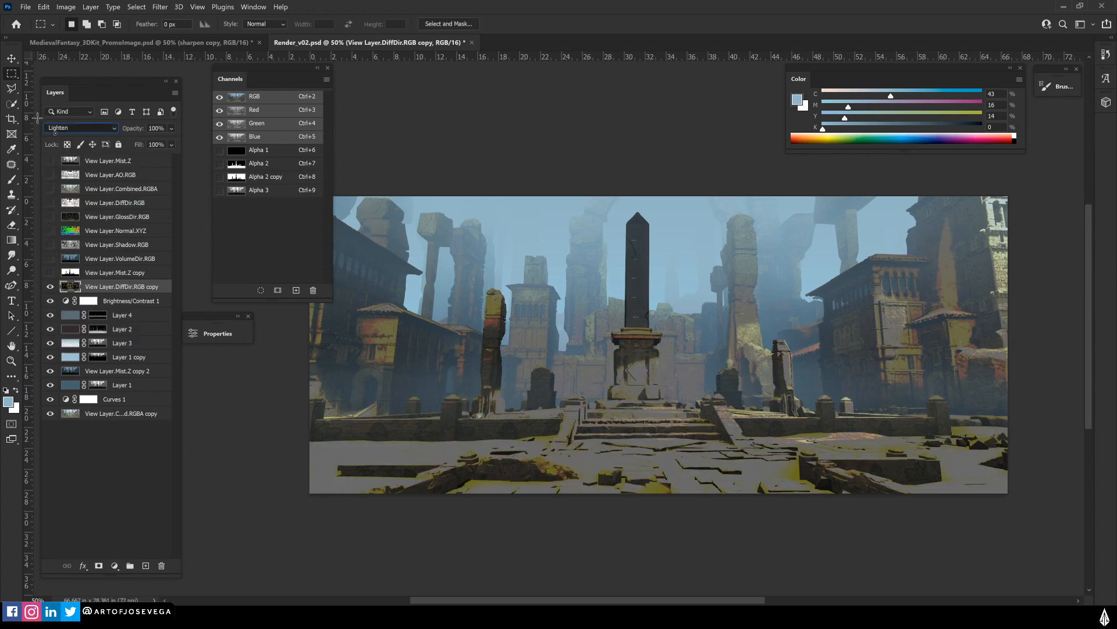
pyautogui.press('Down')
pyautogui.press('Down')
pyautogui.press('Down')
pyautogui.press('Down')
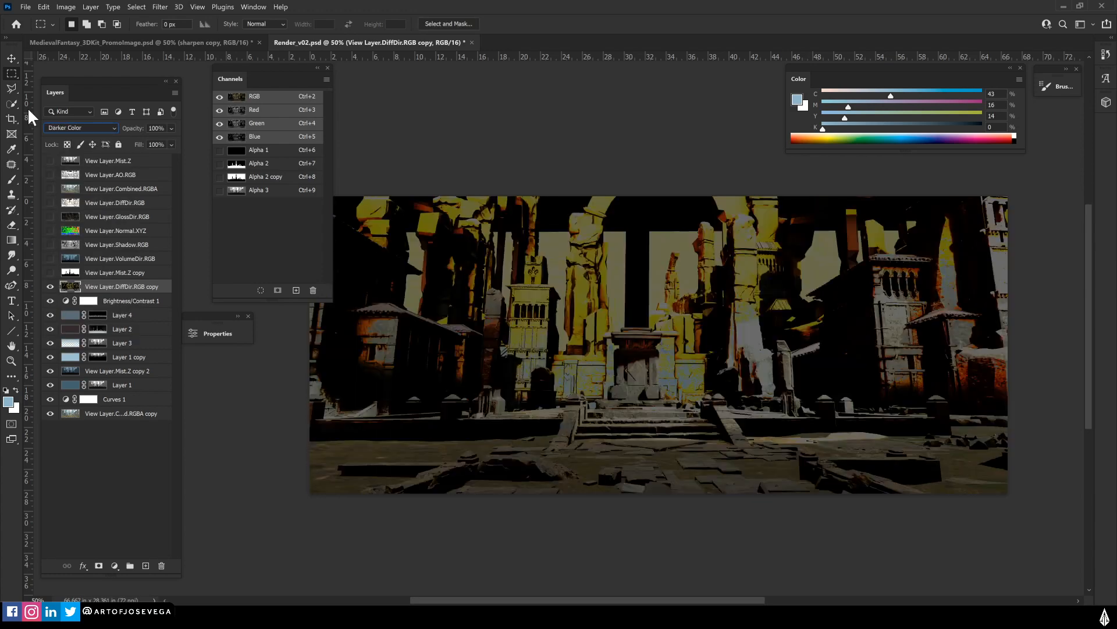
pyautogui.press('Down')
pyautogui.press('Down')
pyautogui.press('Down')
pyautogui.press('Down')
pyautogui.press('Down')
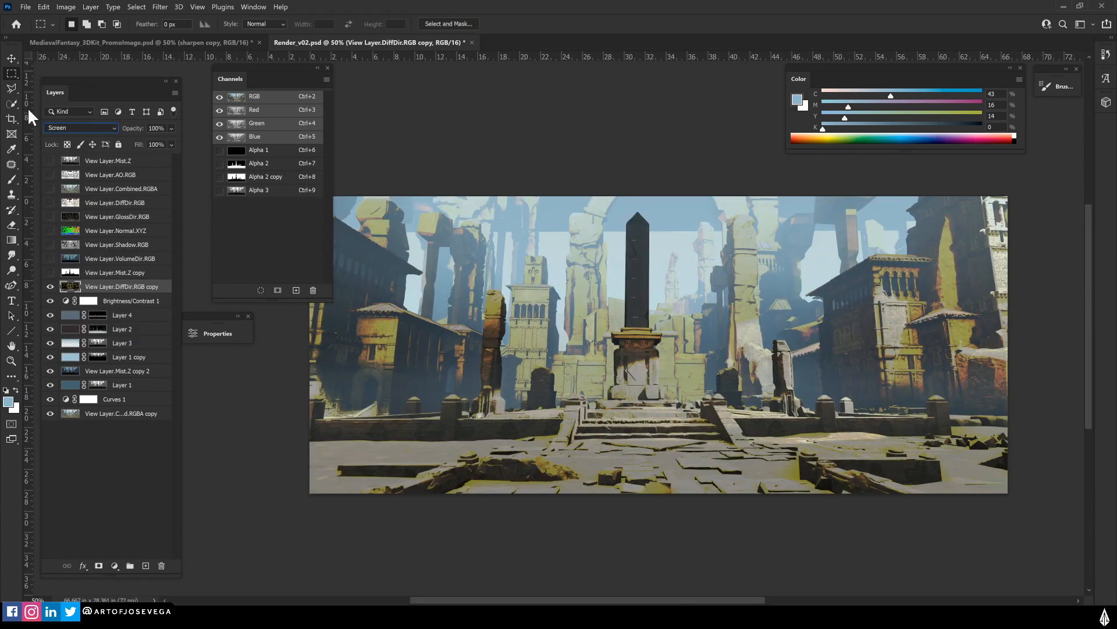
pyautogui.press('Down')
pyautogui.press('Down')
pyautogui.press('Down')
pyautogui.press('Down')
pyautogui.press('Down')
pyautogui.press('Down')
pyautogui.press('Down')
pyautogui.press('Down')
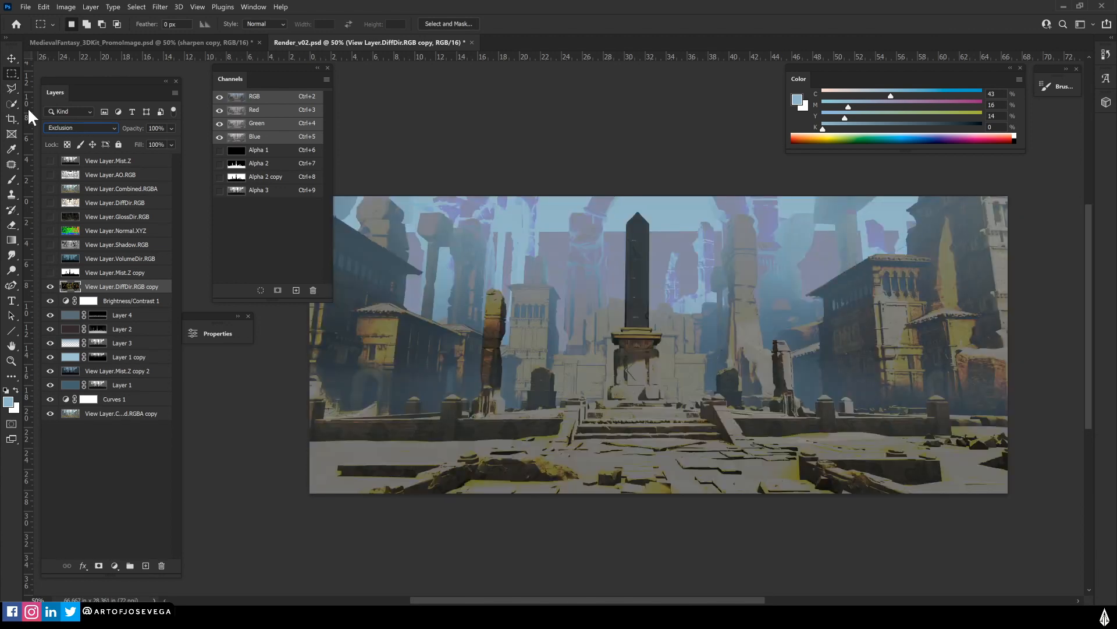
pyautogui.press('Down')
pyautogui.press('Down')
pyautogui.press('Down')
pyautogui.press('Down')
pyautogui.press('Up')
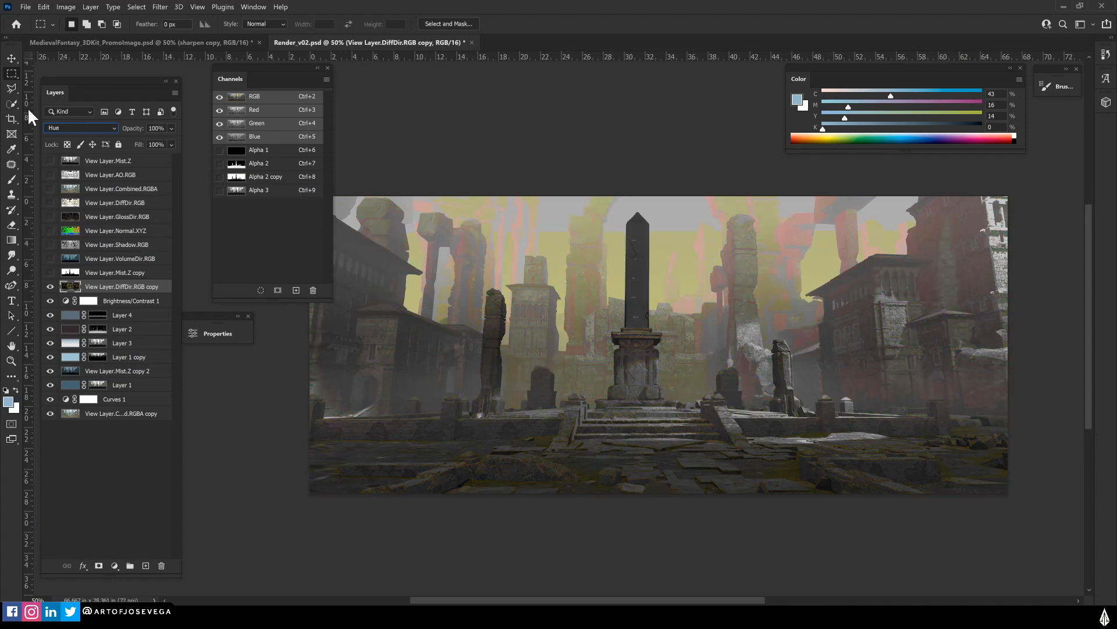
pyautogui.press('Down')
pyautogui.press('Down')
pyautogui.press('Down')
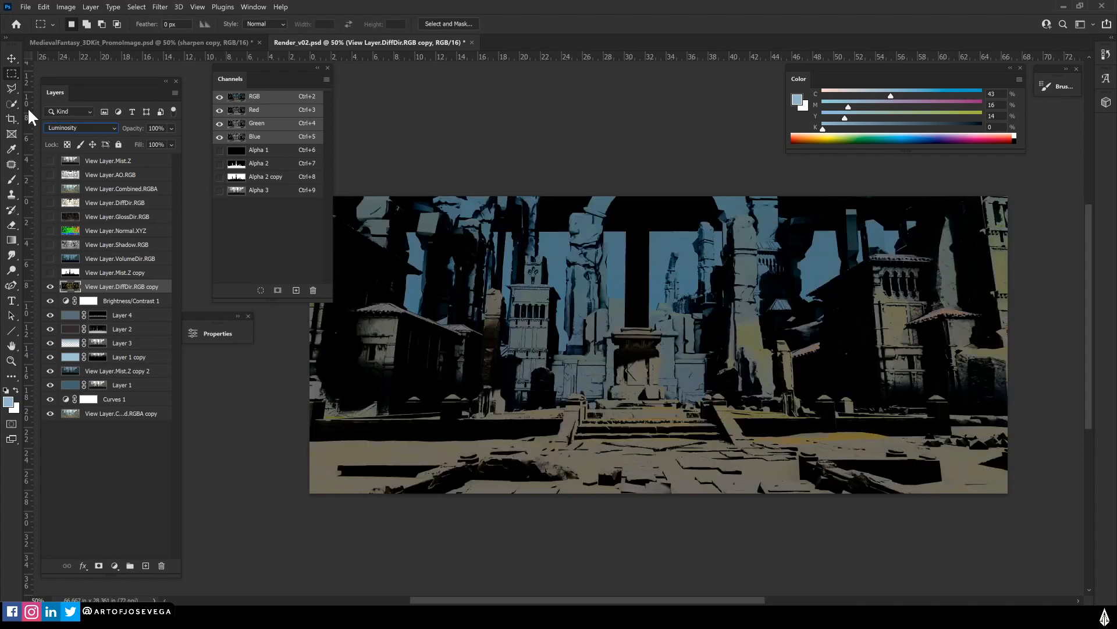
# Try Linear Burn, Color Dodge, Overlay and Vivid Light blending on the View Layer.DiffDir.RGB copy, and delete that layer
pyautogui.click(59, 127)
pyautogui.click(61, 133)
pyautogui.press('Down')
pyautogui.press('Down')
pyautogui.press('Down')
pyautogui.press('Down')
pyautogui.press('Down')
pyautogui.press('Down')
pyautogui.press('Down')
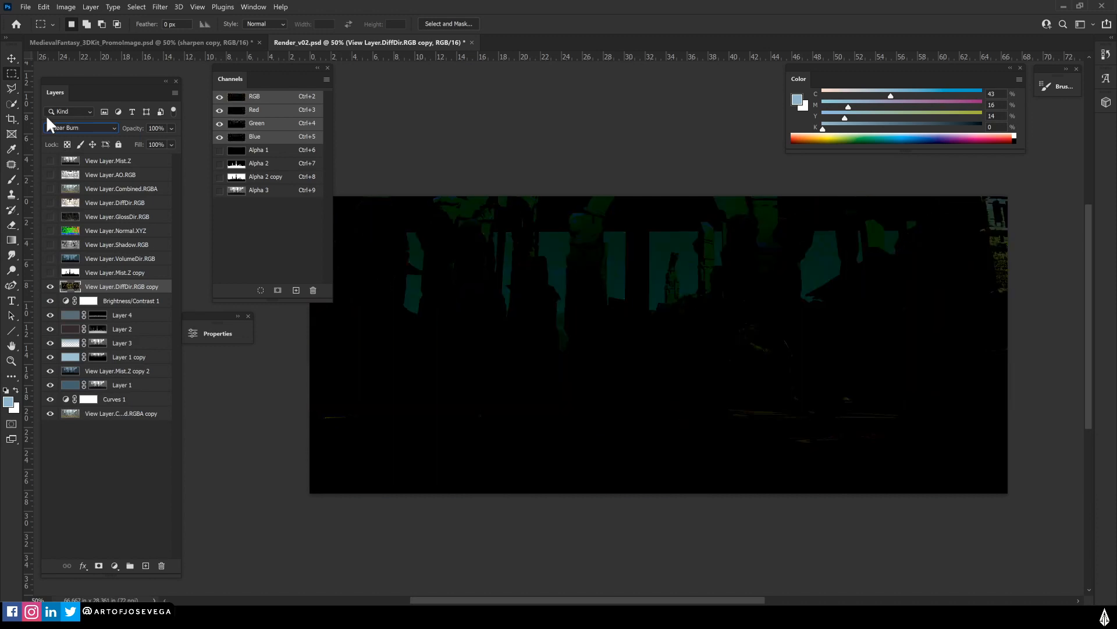
pyautogui.press('Down')
pyautogui.press('Down')
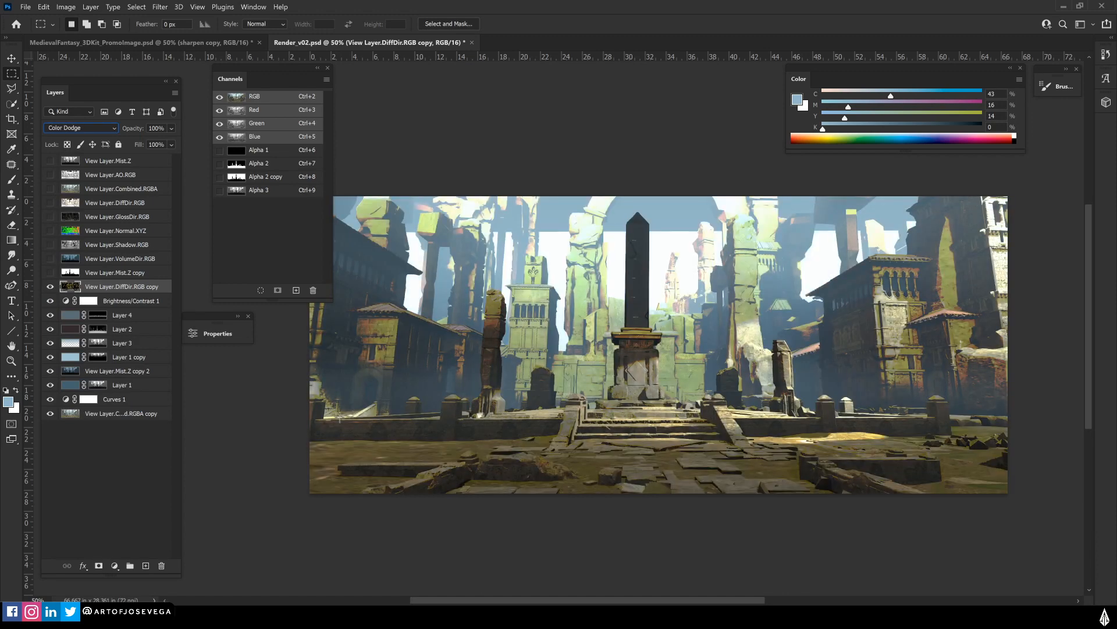
pyautogui.press('Down')
pyautogui.press('Down')
pyautogui.press('Down')
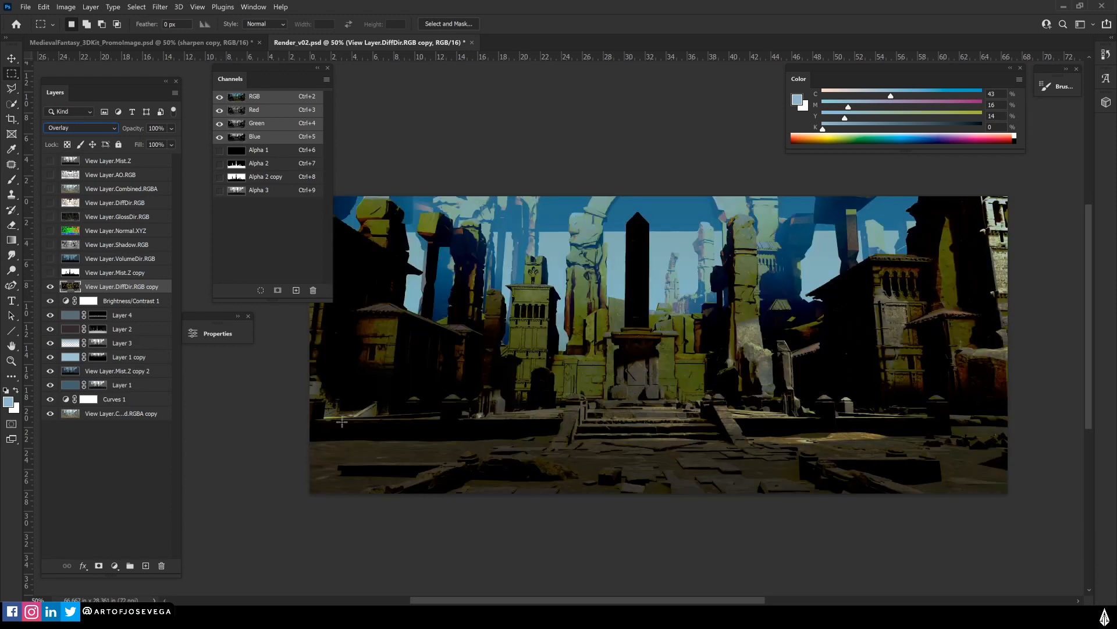
pyautogui.press('Up')
pyautogui.press('Down')
pyautogui.press('Down')
pyautogui.press('Down')
pyautogui.press('Down')
pyautogui.press('Down')
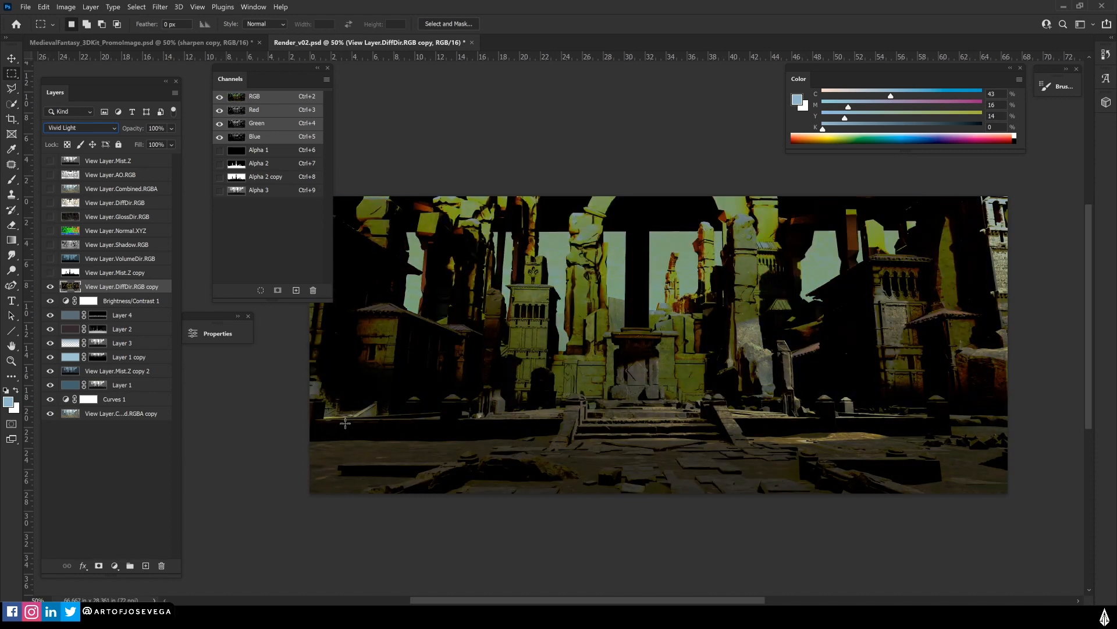
pyautogui.click(50, 286)
pyautogui.press('Delete')
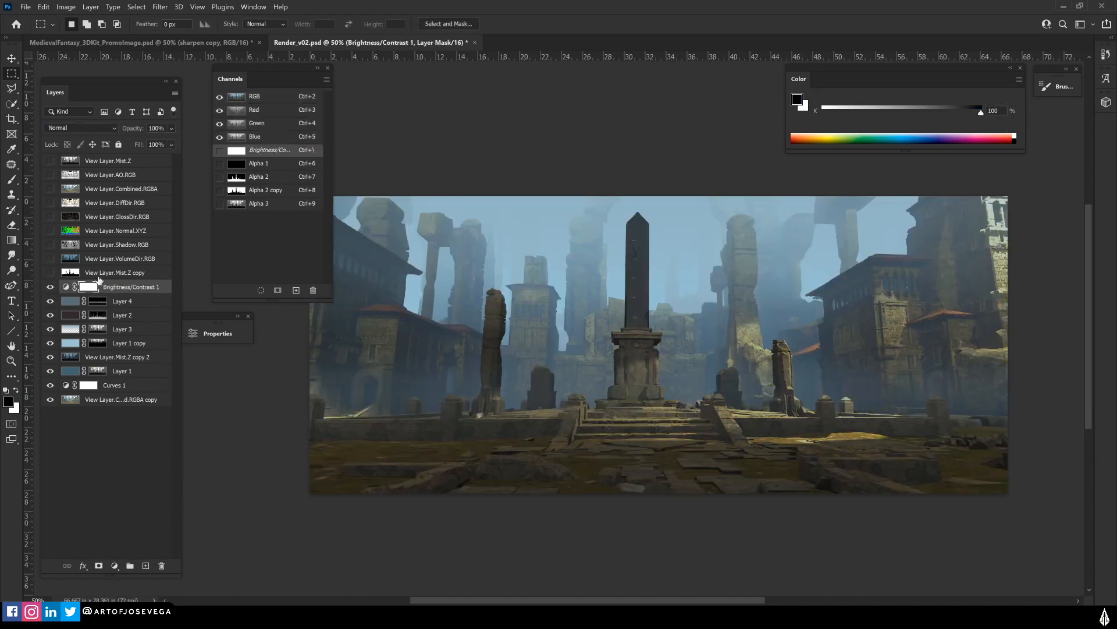
# Examine the GlossDir, Normal, Shadow and VolumeDir render passes one at a time against the composited scene
pyautogui.click(50, 217)
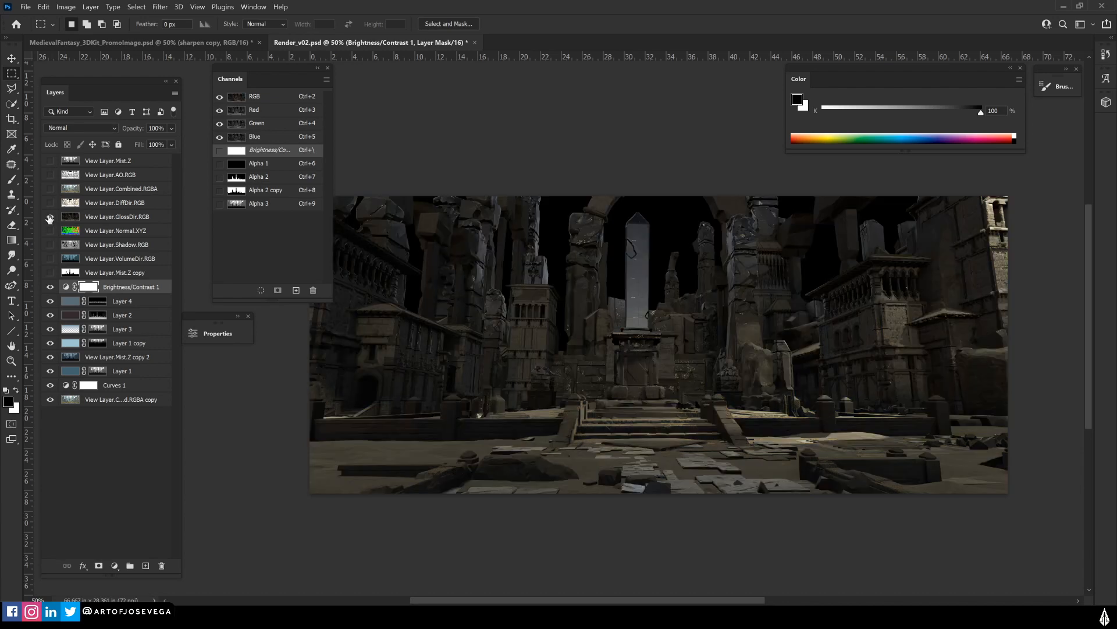
pyautogui.click(50, 218)
pyautogui.click(50, 231)
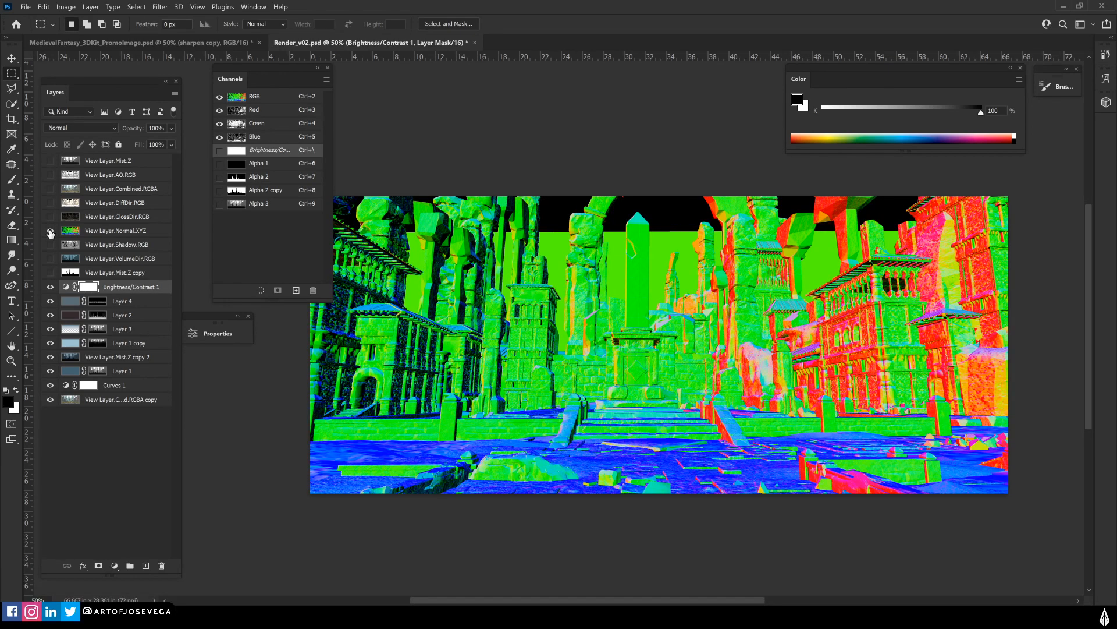
pyautogui.click(50, 231)
pyautogui.click(50, 245)
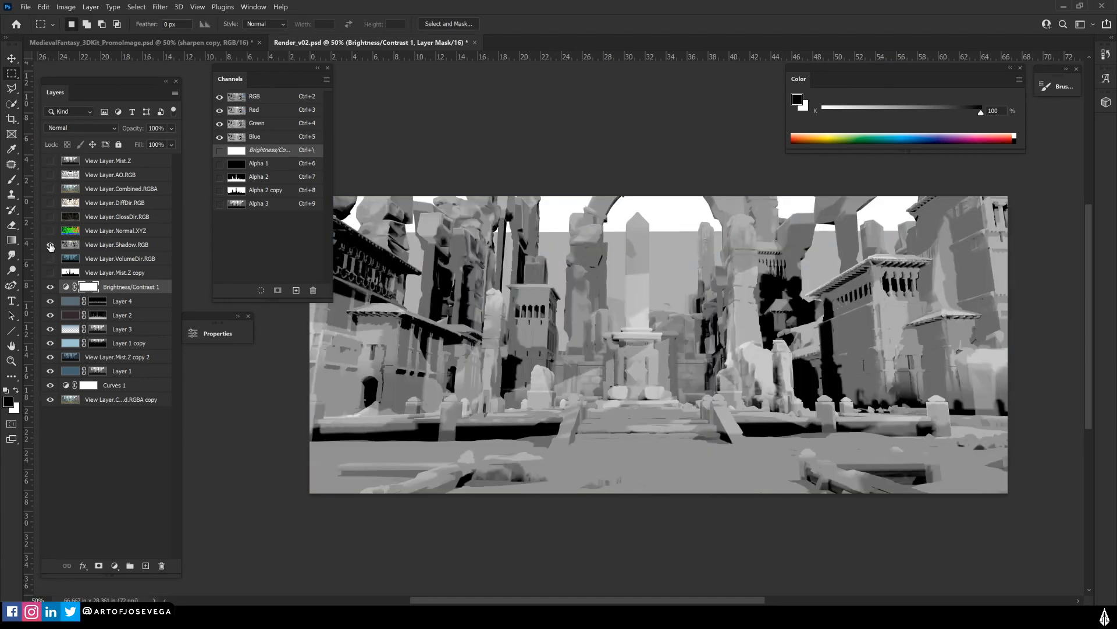
pyautogui.click(50, 245)
pyautogui.click(50, 258)
pyautogui.click(50, 259)
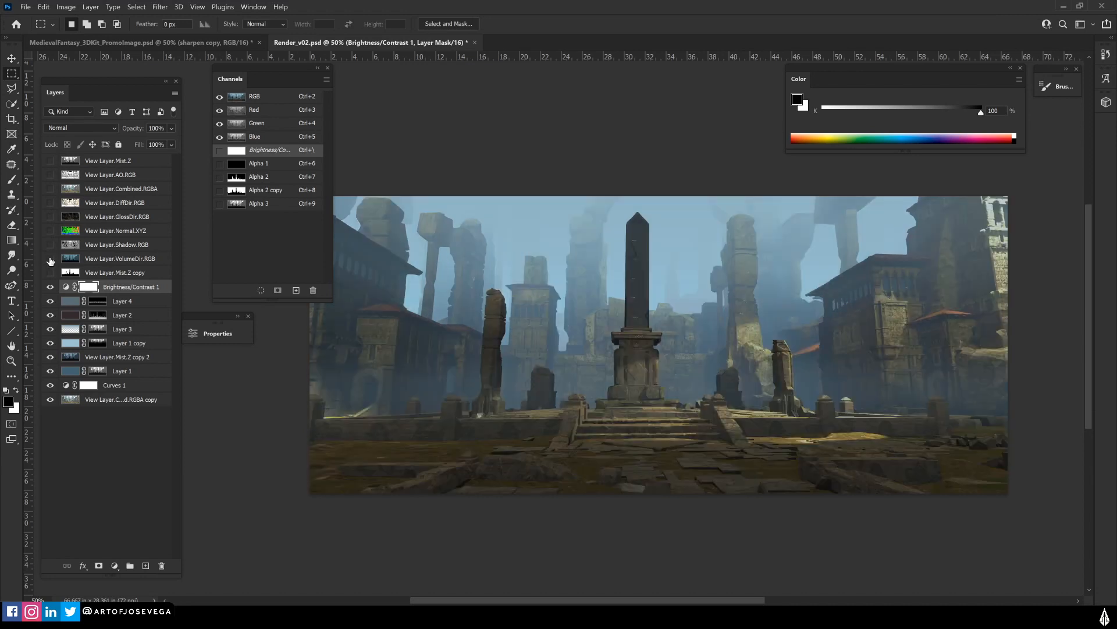
pyautogui.moveTo(379, 386); pyautogui.dragTo(481, 459)
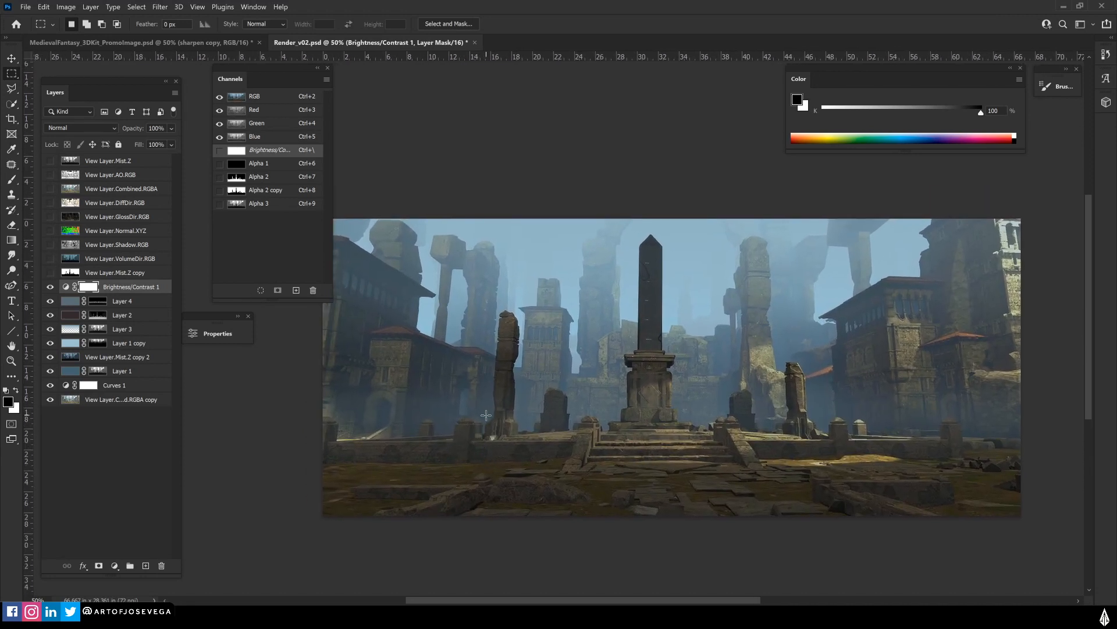
pyautogui.moveTo(486, 415); pyautogui.dragTo(467, 389)
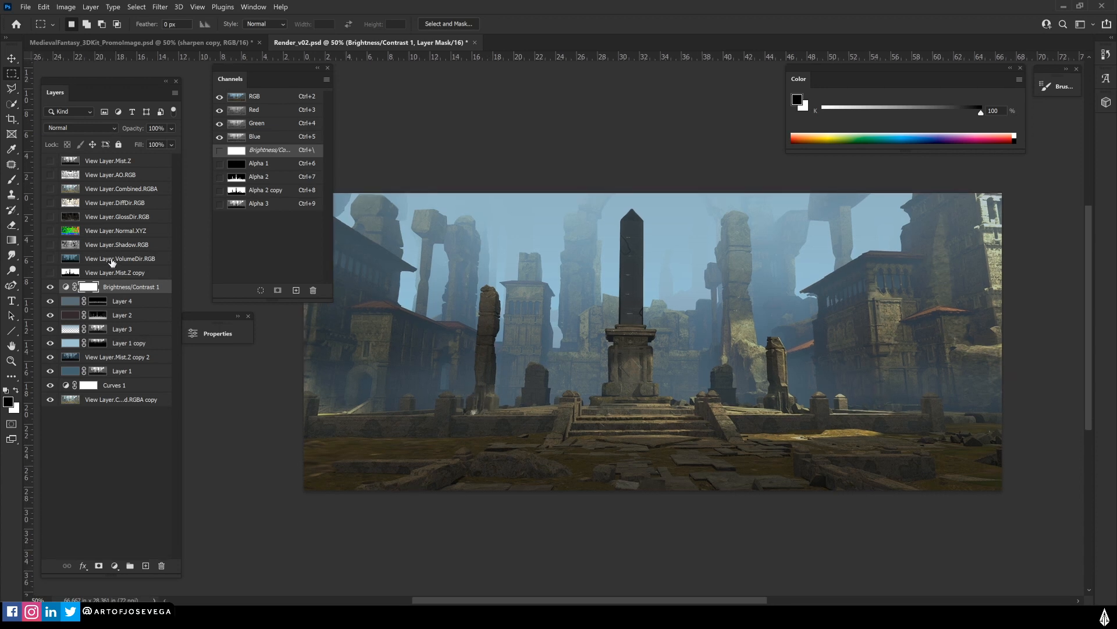
# Duplicate View Layer.VolumeDir.RGB, place the original directly above Brightness/Contrast 1 and set its blend mode to Lighten
pyautogui.click(110, 259)
pyautogui.click(50, 259)
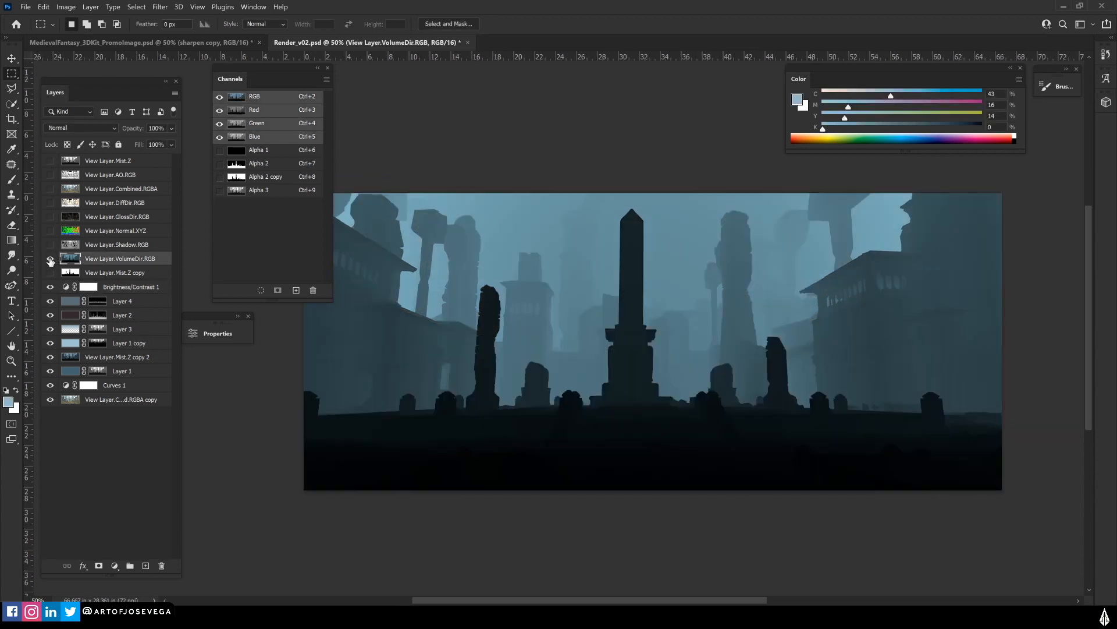
pyautogui.click(50, 259)
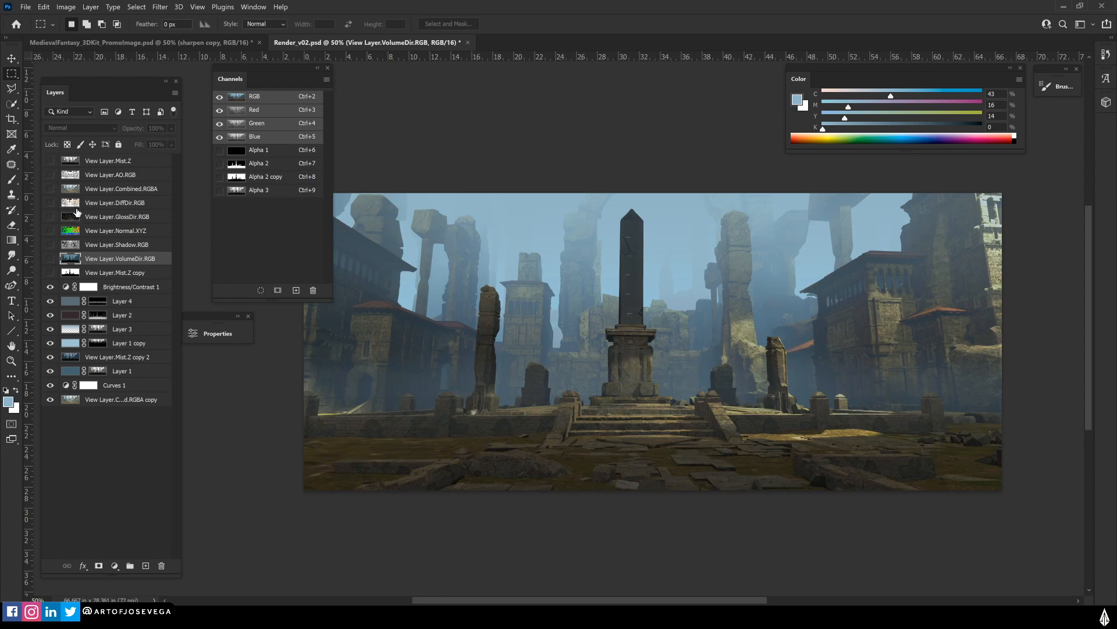
pyautogui.click(50, 259)
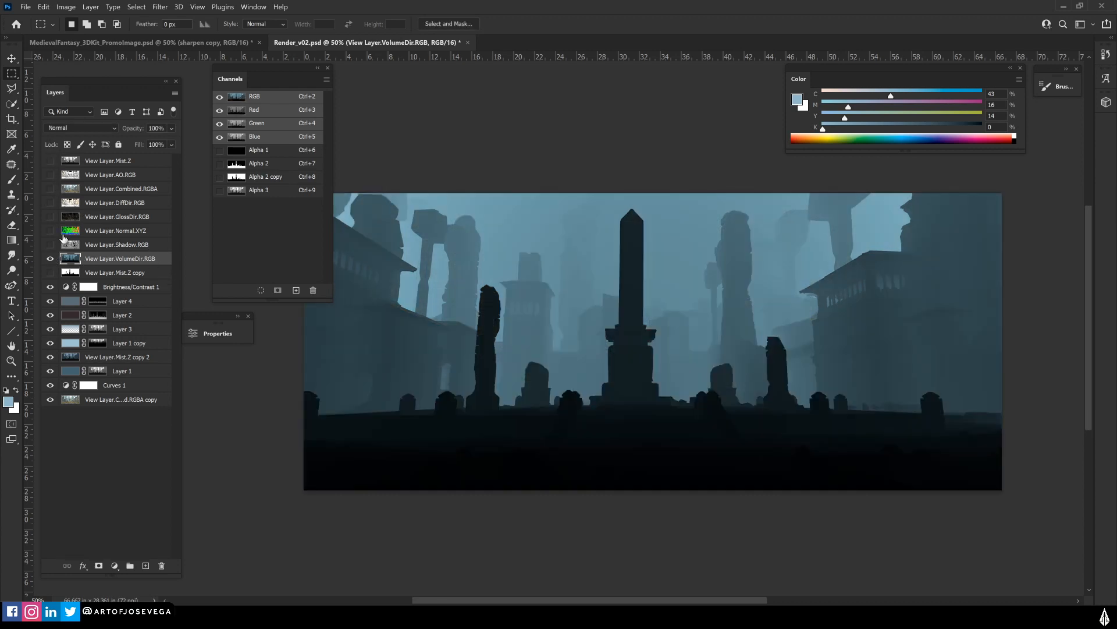
pyautogui.hotkey('ctrl', 'j')
pyautogui.moveTo(116, 272); pyautogui.dragTo(116, 291)
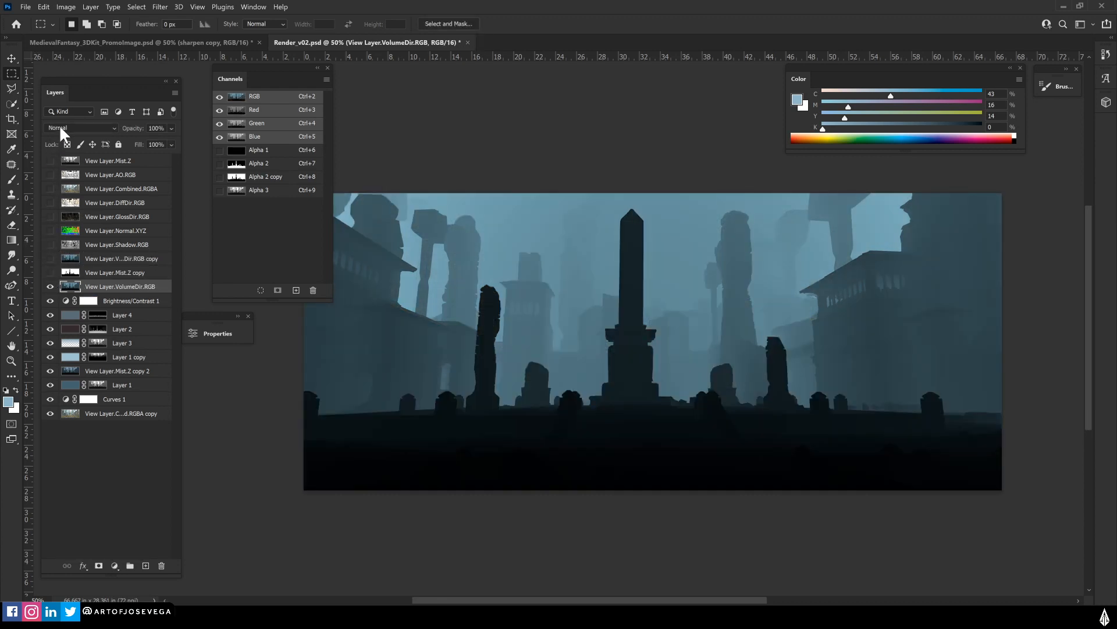
pyautogui.click(59, 128)
pyautogui.click(53, 184)
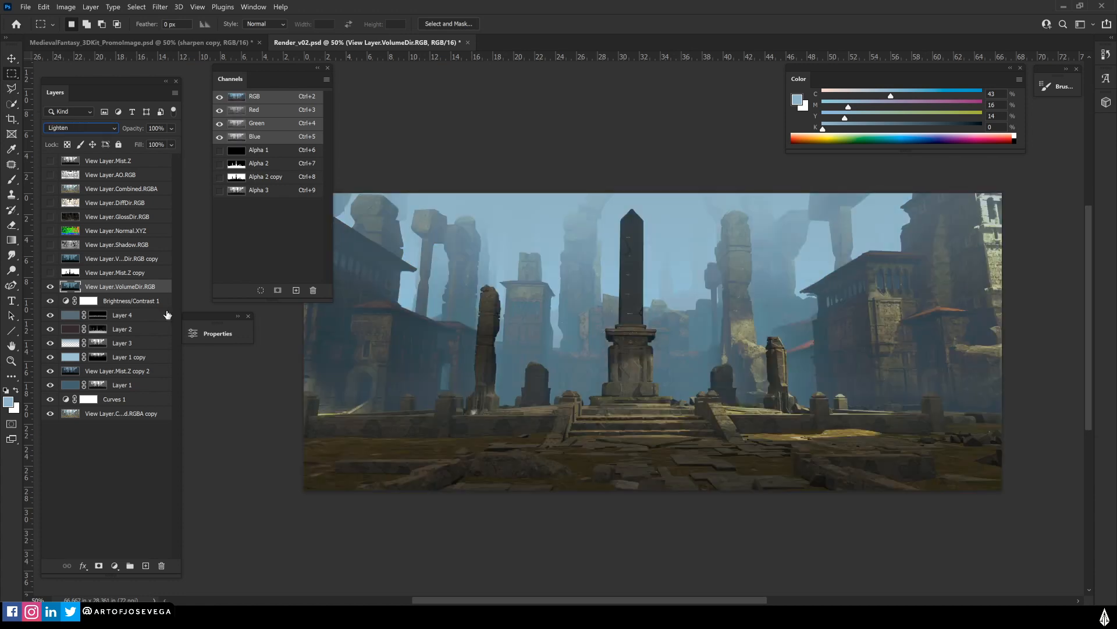
pyautogui.press('Up')
# Compare the scene with and without the View Layer.VolumeDir.RGB layer in Lighten mode
pyautogui.click(50, 286)
pyautogui.moveTo(448, 440); pyautogui.dragTo(457, 470)
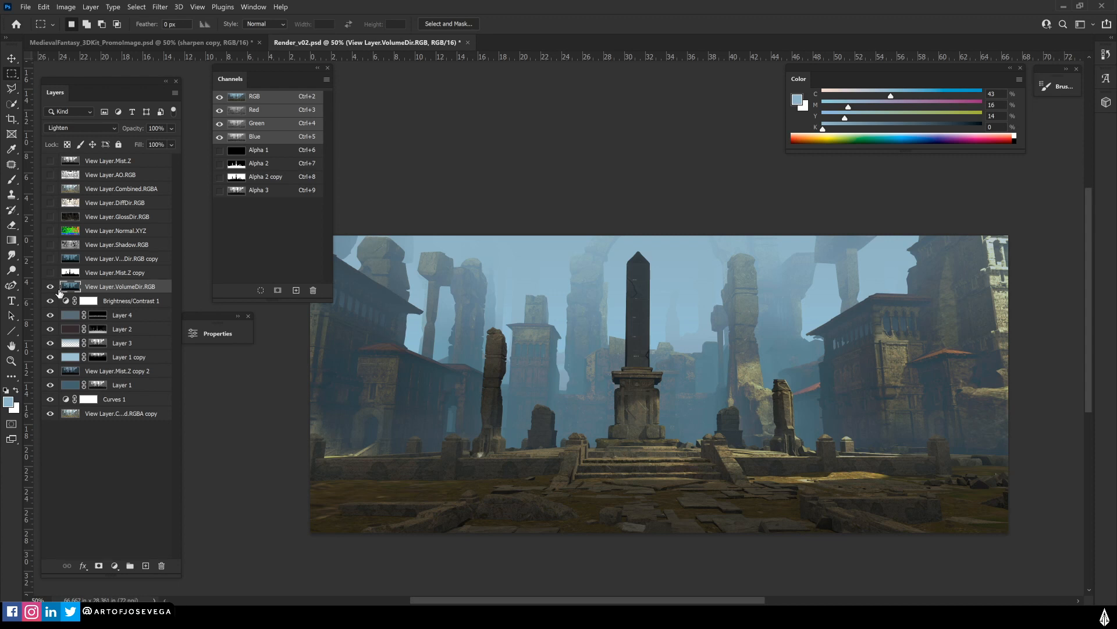
pyautogui.moveTo(448, 462); pyautogui.dragTo(447, 451)
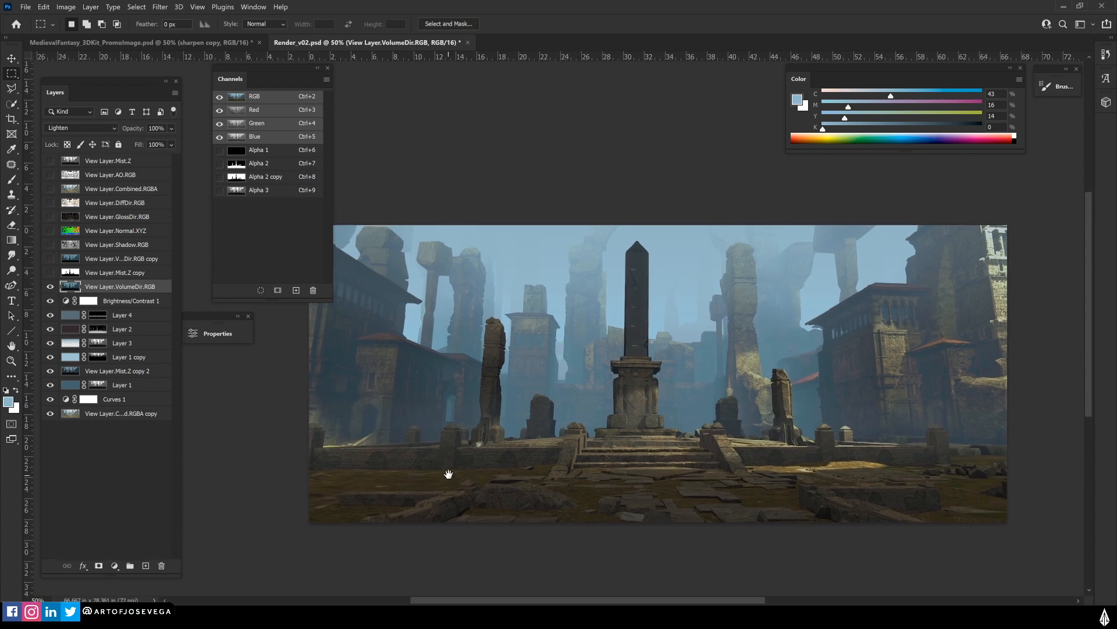
pyautogui.click(50, 287)
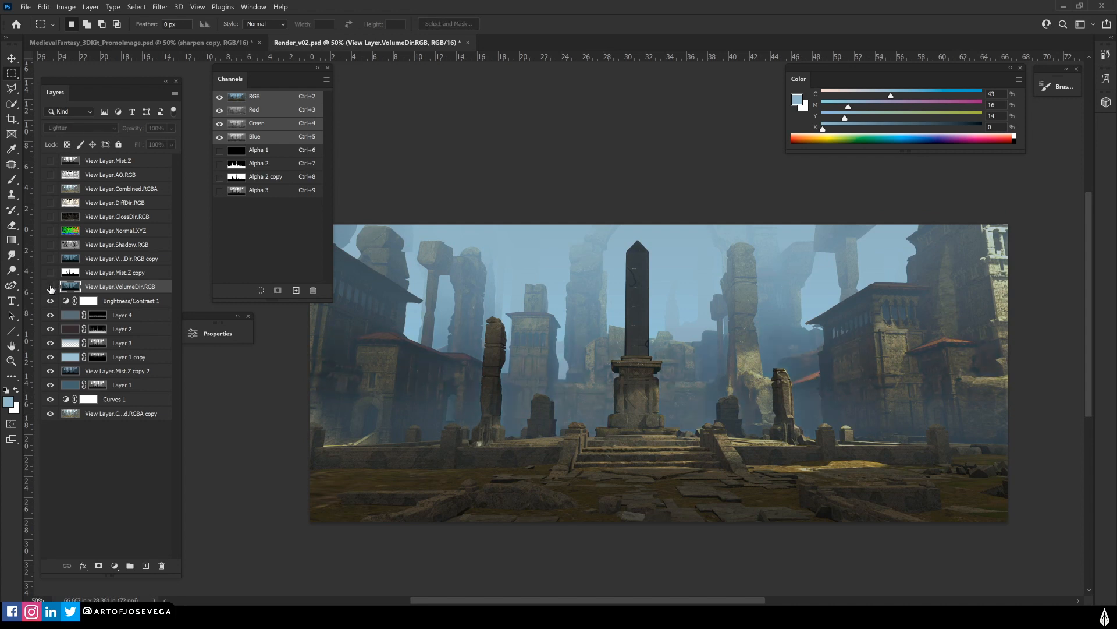
pyautogui.click(50, 287)
pyautogui.click(50, 287)
pyautogui.click(50, 286)
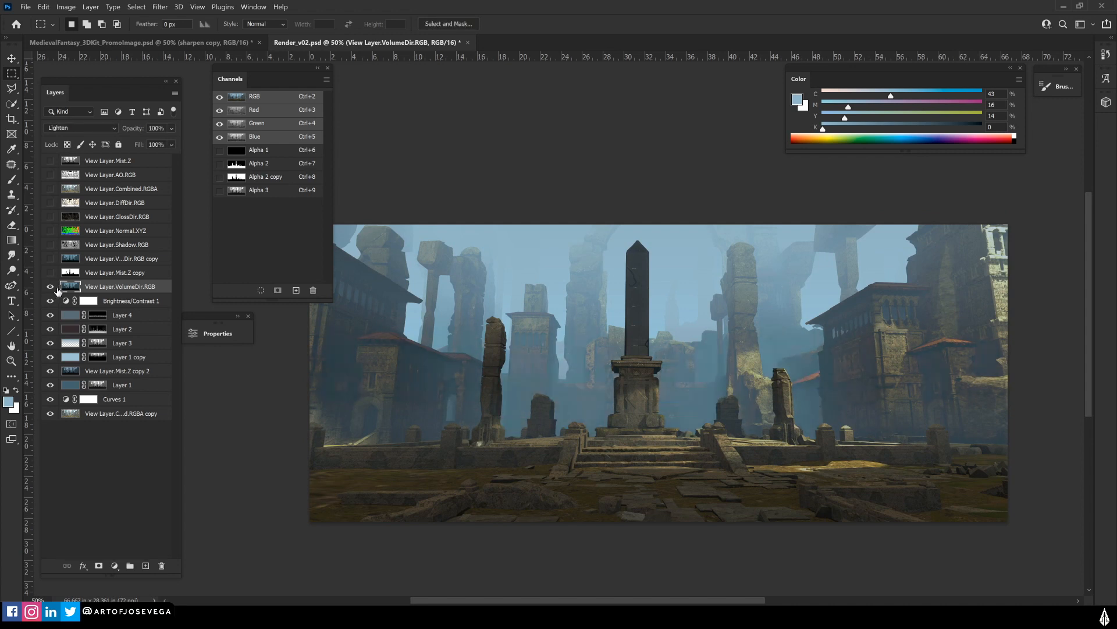
# Reduce the View Layer.VolumeDir.RGB layer's opacity to 52% and check the whole image at a smaller scale
pyautogui.click(170, 130)
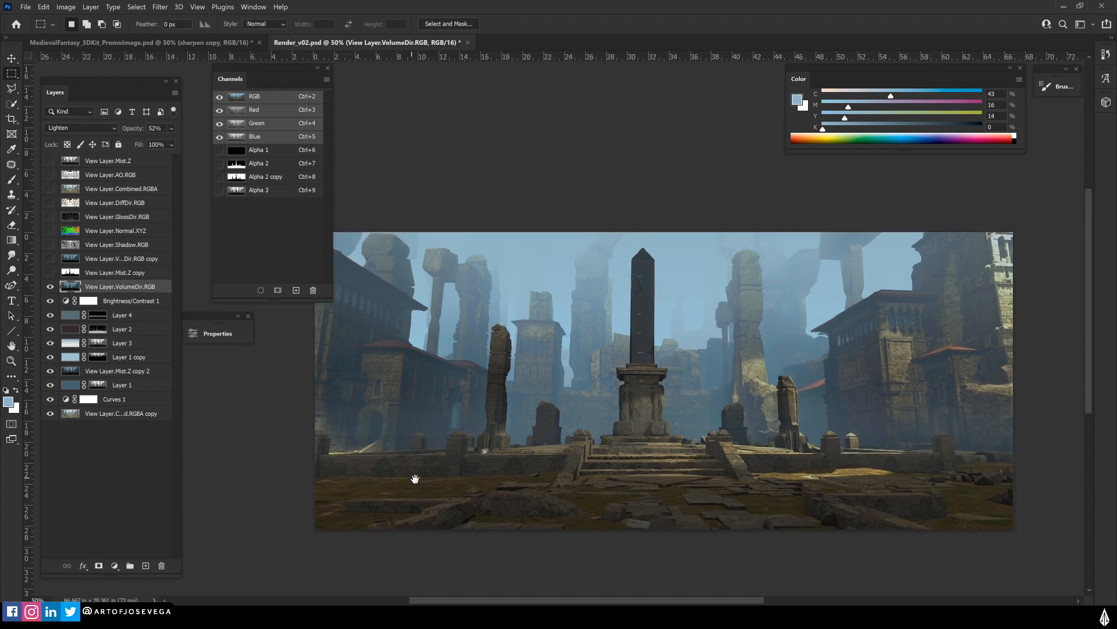
pyautogui.hotkey('ctrl', '-')
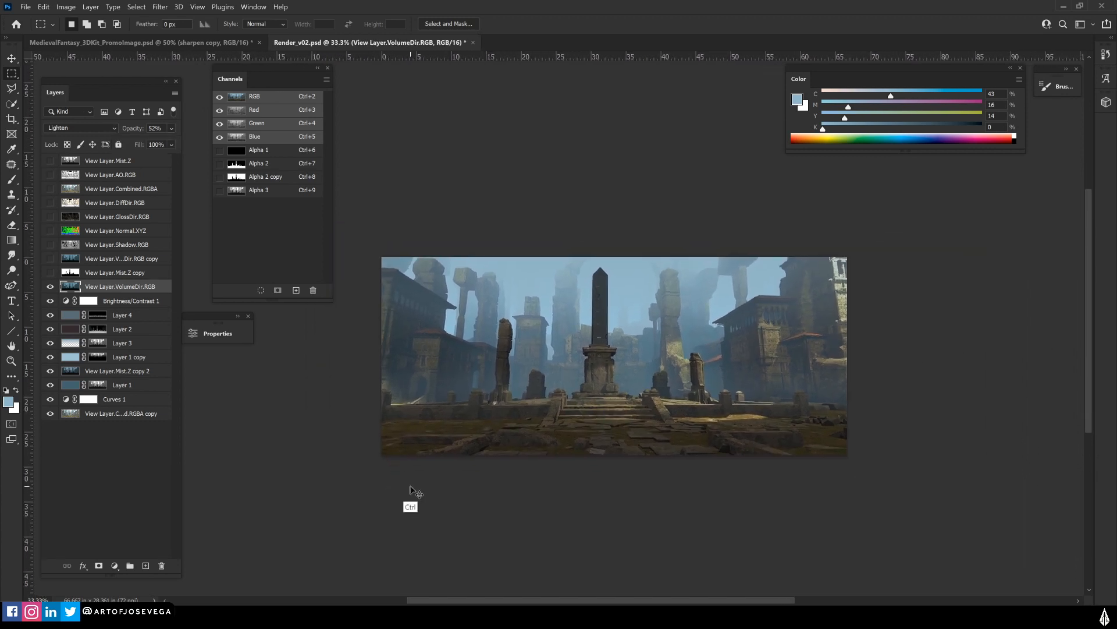
pyautogui.hotkey('ctrl', '+')
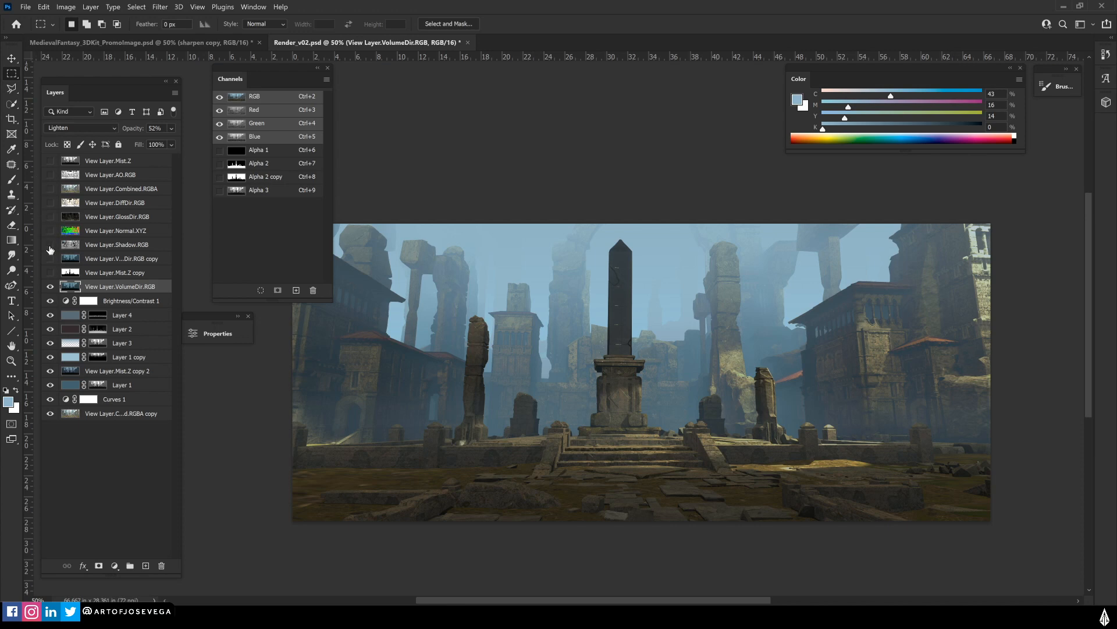
# Show the View Layer.Shadow.RGB pass, duplicate it as a backup and select the original layer below the copy
pyautogui.click(50, 245)
pyautogui.click(50, 245)
pyautogui.click(70, 245)
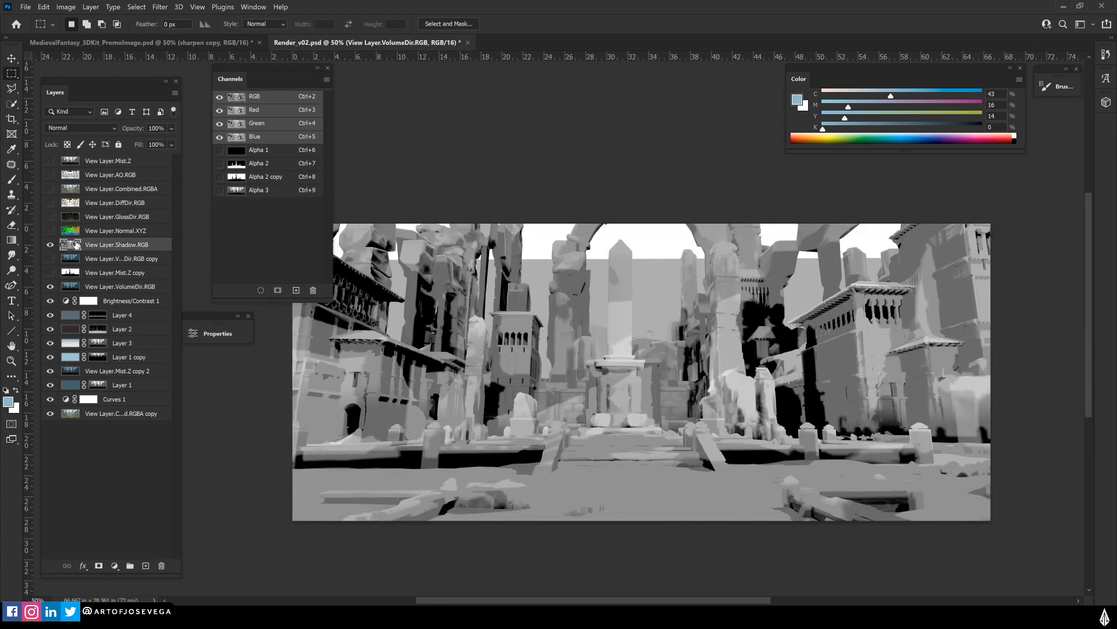
pyautogui.hotkey('ctrl', 'j')
pyautogui.click(81, 256)
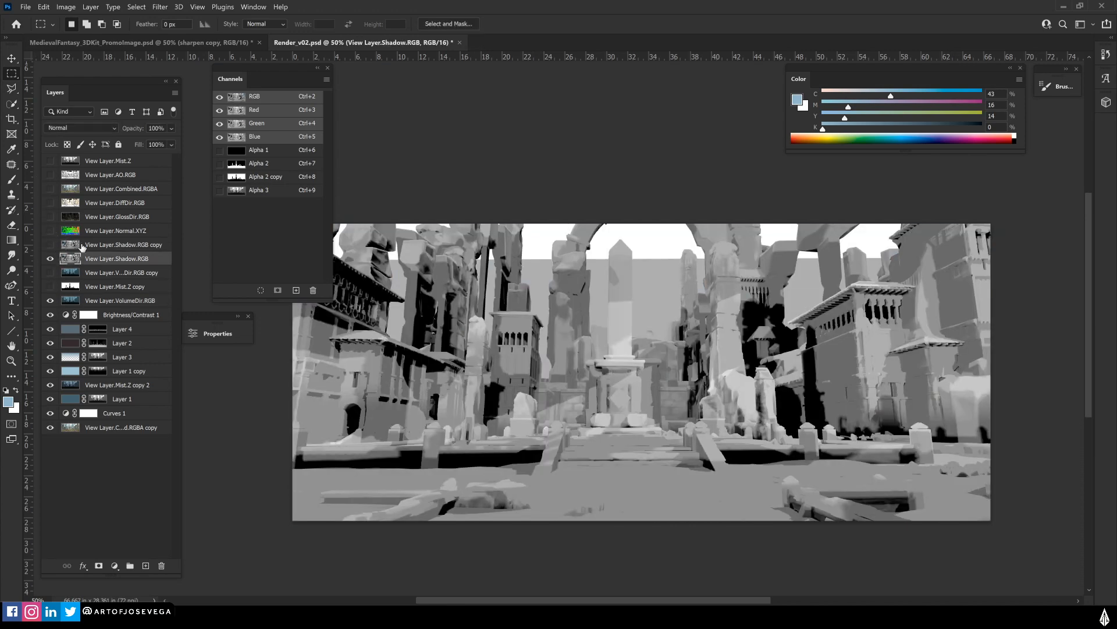
# Darken View Layer.Shadow.RGB with Levels, using a midtone input of 0.16 and a white input of 210
pyautogui.hotkey('ctrl', 'l')
pyautogui.moveTo(427, 190); pyautogui.dragTo(465, 190)
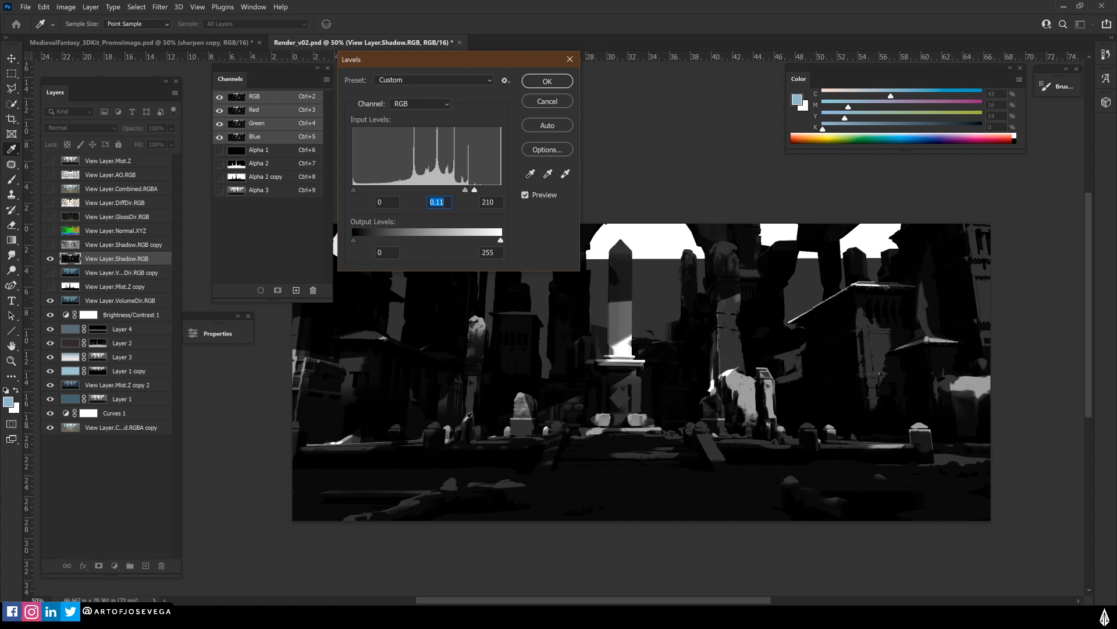
pyautogui.moveTo(464, 191); pyautogui.dragTo(461, 190)
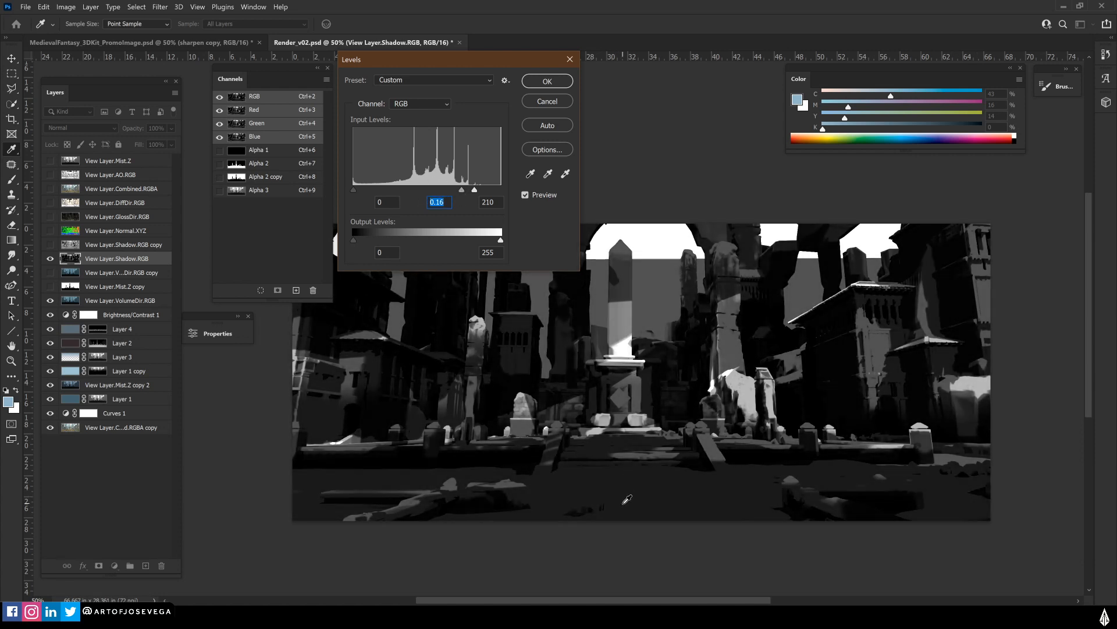
pyautogui.press('Return')
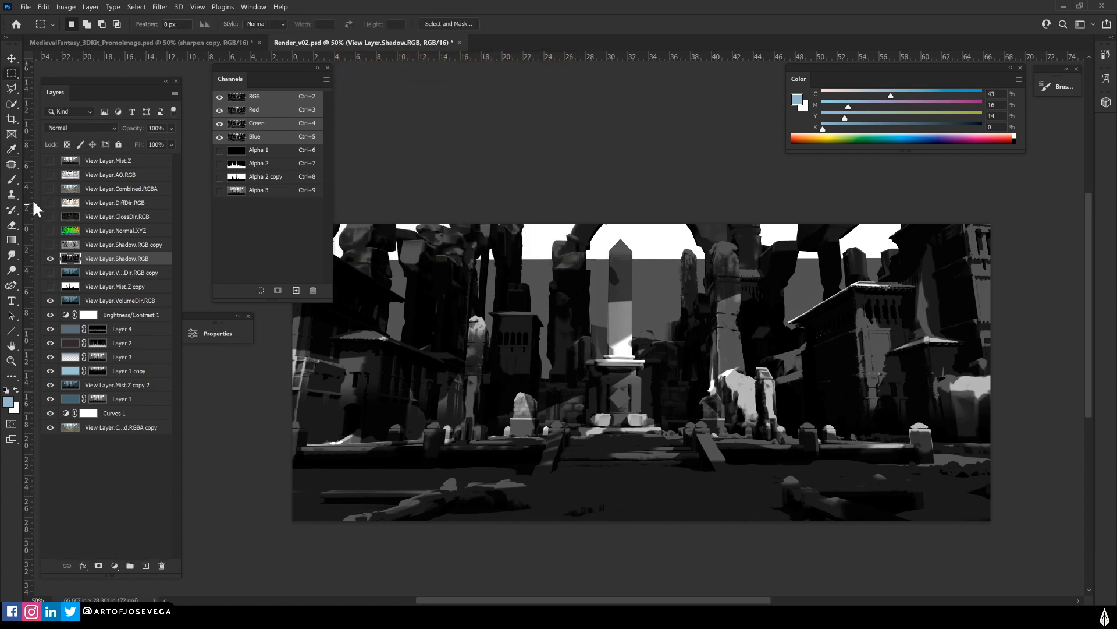
# Keep a hidden duplicate of the darkened shadow pass, place View Layer.Shadow.RGB above View Layer.VolumeDir.RGB and set it to Color Dodge
pyautogui.hotkey('ctrl', 'j')
pyautogui.click(51, 258)
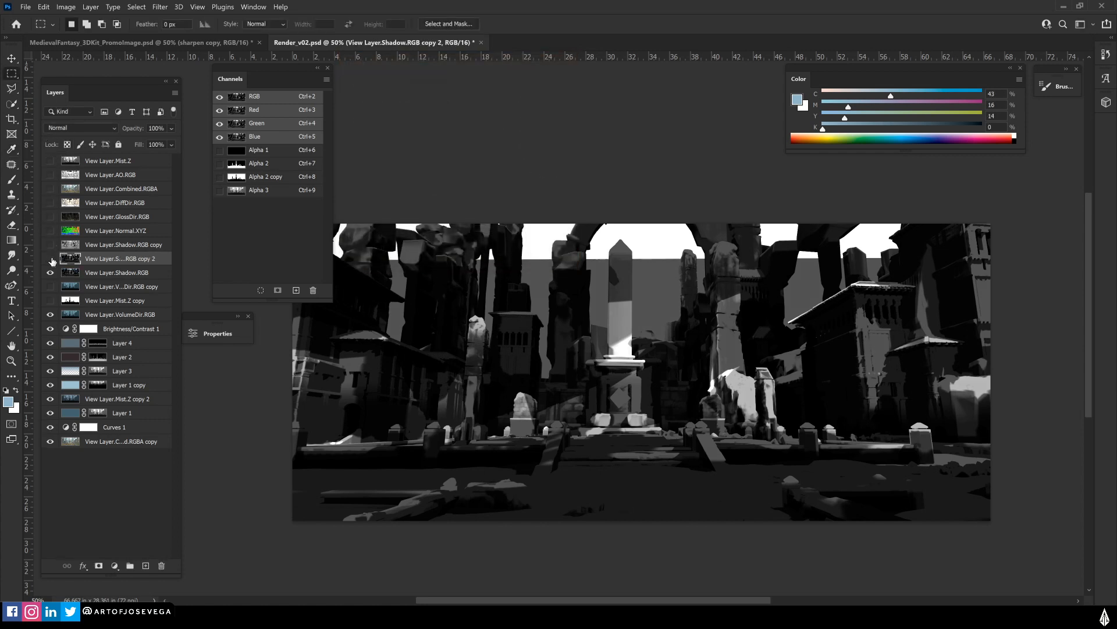
pyautogui.moveTo(90, 273); pyautogui.dragTo(90, 306)
pyautogui.click(59, 129)
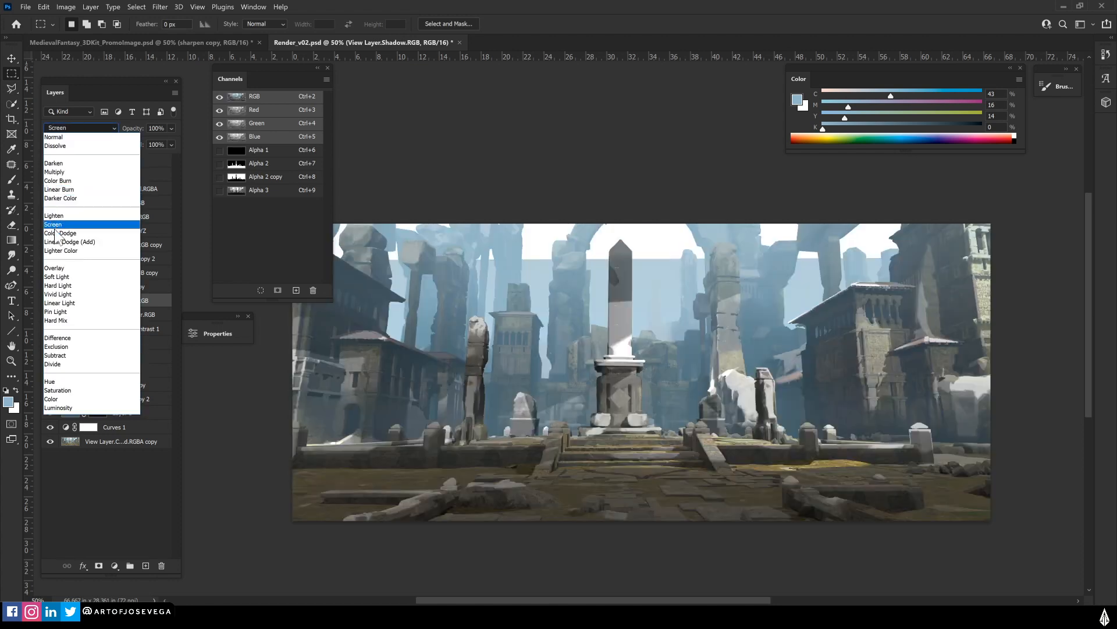
pyautogui.click(52, 231)
# Colorize View Layer.Shadow.RGB with a warm golden tint using Hue/Saturation
pyautogui.hotkey('ctrl', 'u')
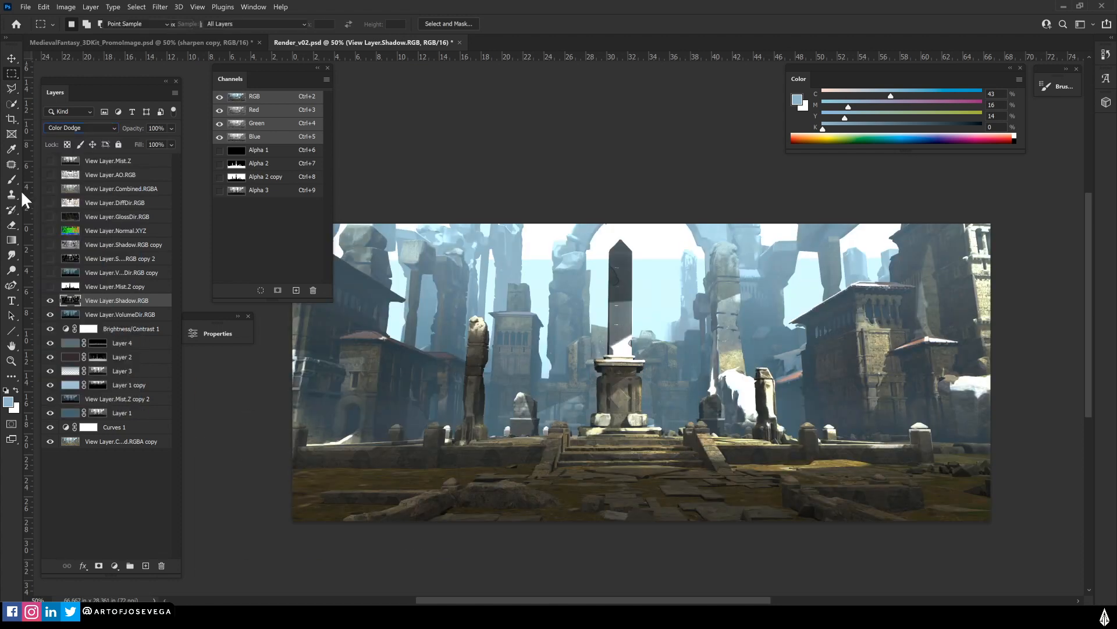
pyautogui.moveTo(260, 383); pyautogui.dragTo(253, 360)
pyautogui.click(401, 505)
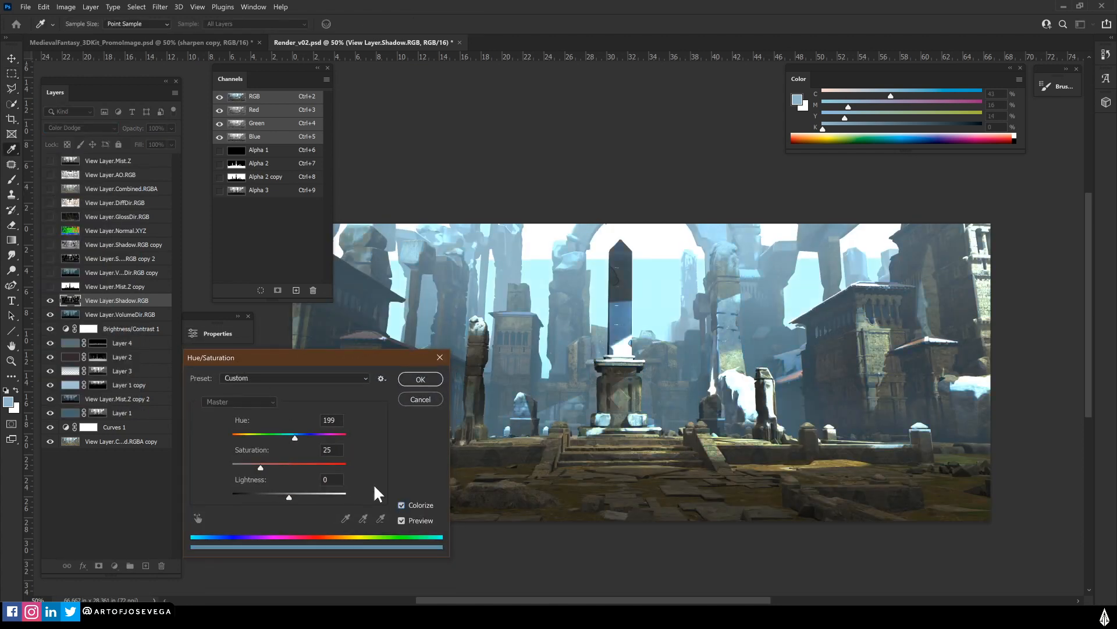
pyautogui.moveTo(288, 499); pyautogui.dragTo(273, 468)
pyautogui.press('Return')
pyautogui.press('m')
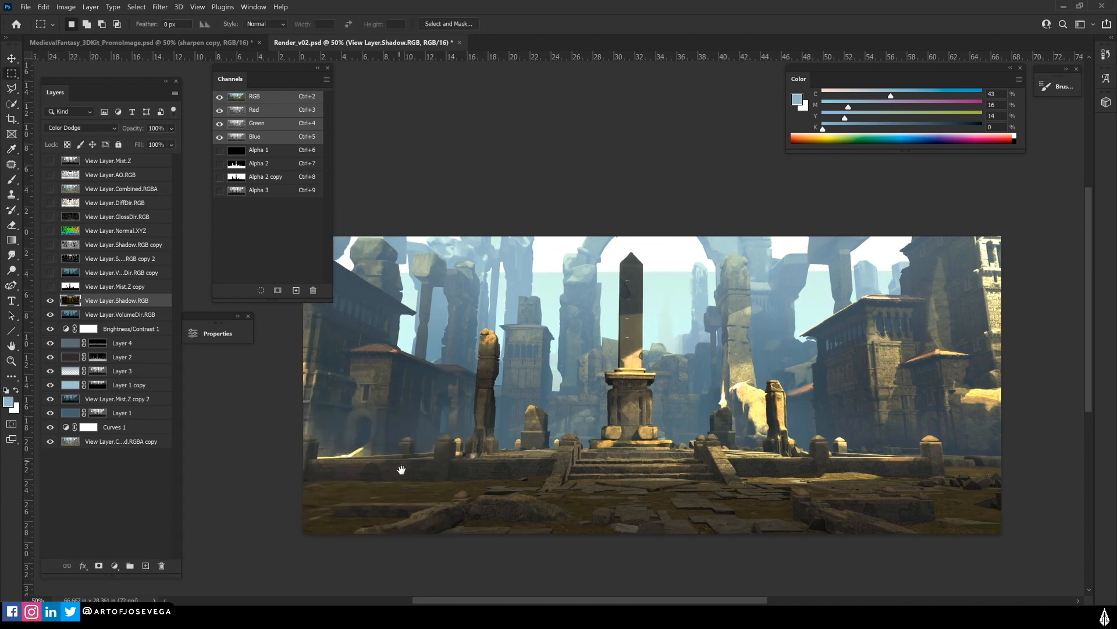
# Compare the scene without the golden shadow layer, and mask that layer with a selection loaded from the Alpha 2 channel
pyautogui.click(50, 300)
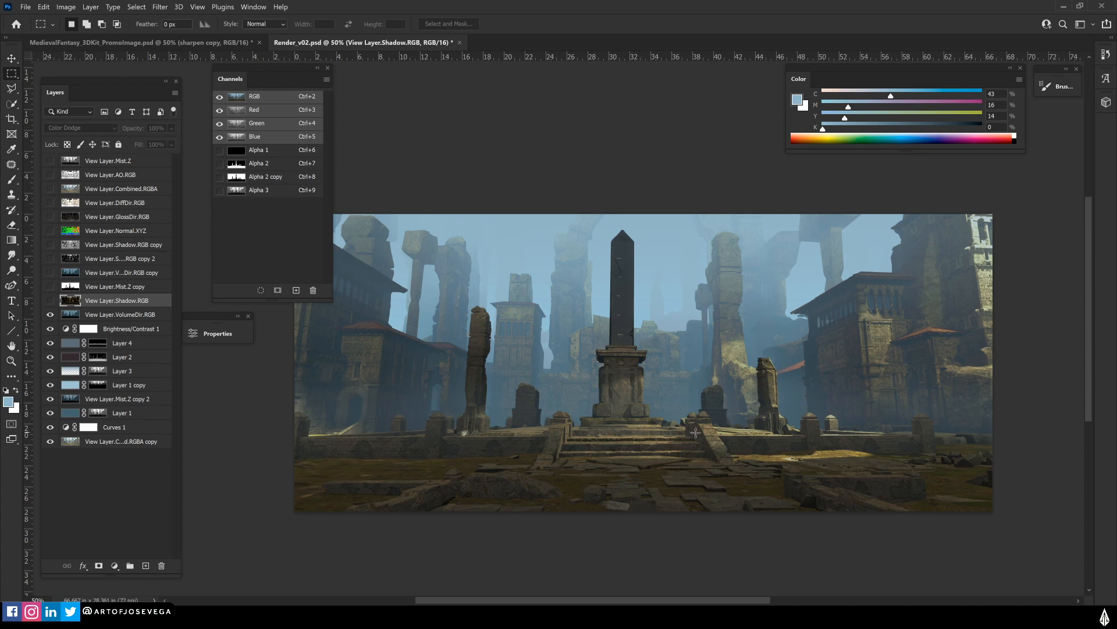
pyautogui.click(50, 301)
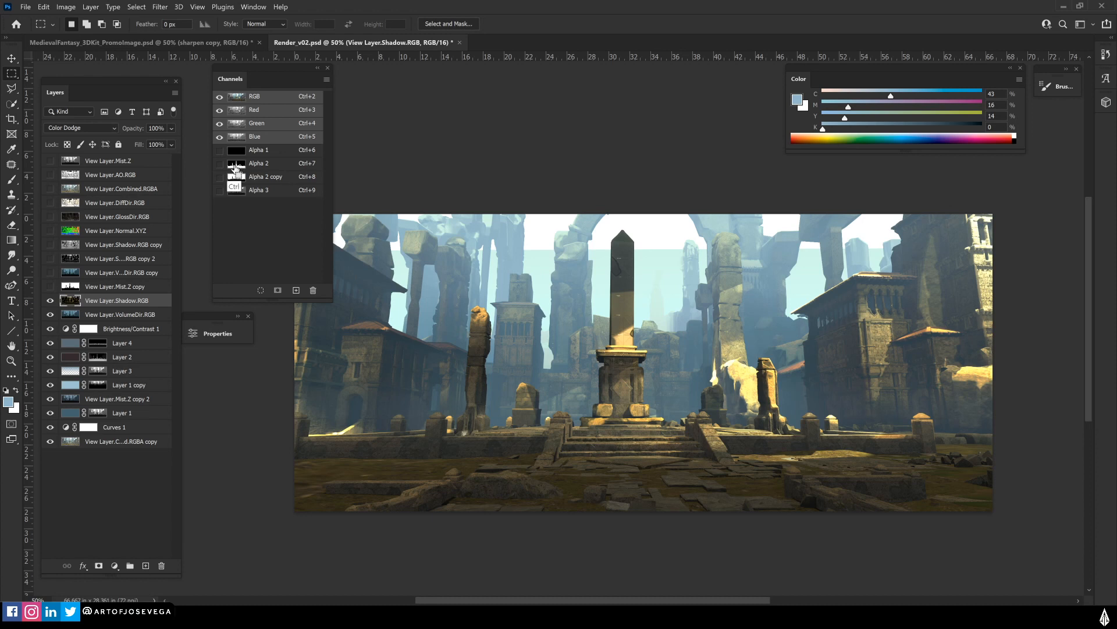
pyautogui.keyDown('ctrl'); pyautogui.click(235, 167); pyautogui.keyUp('ctrl')
pyautogui.click(99, 565)
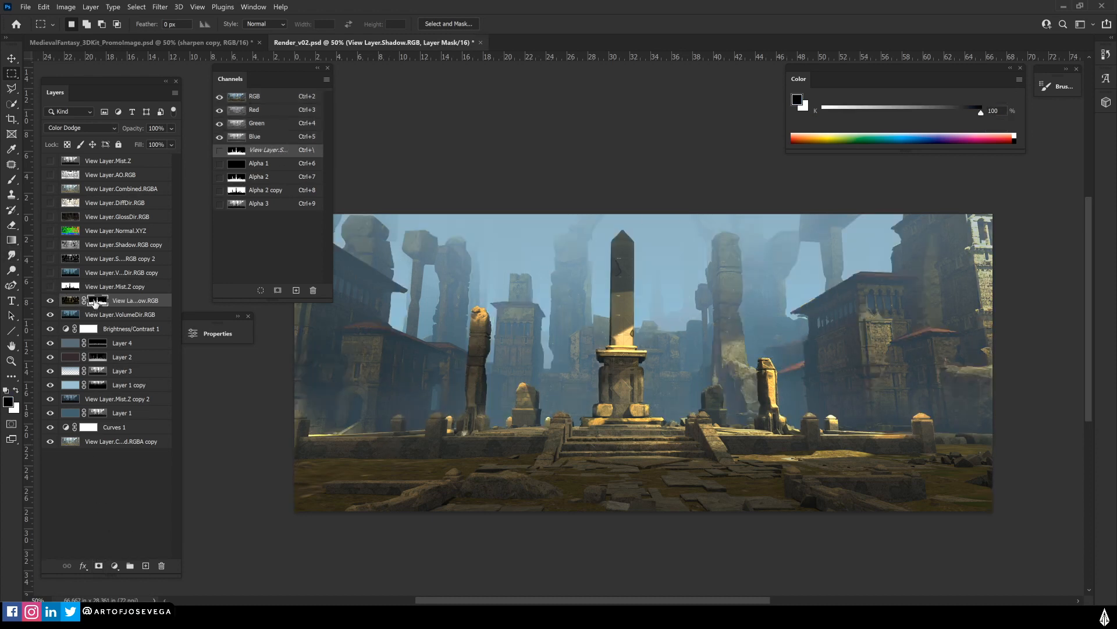
# Paint black on the View Layer.Shadow.RGB mask along the low walls with a 500 to 700 px brush to reduce the golden glow
pyautogui.press('b')
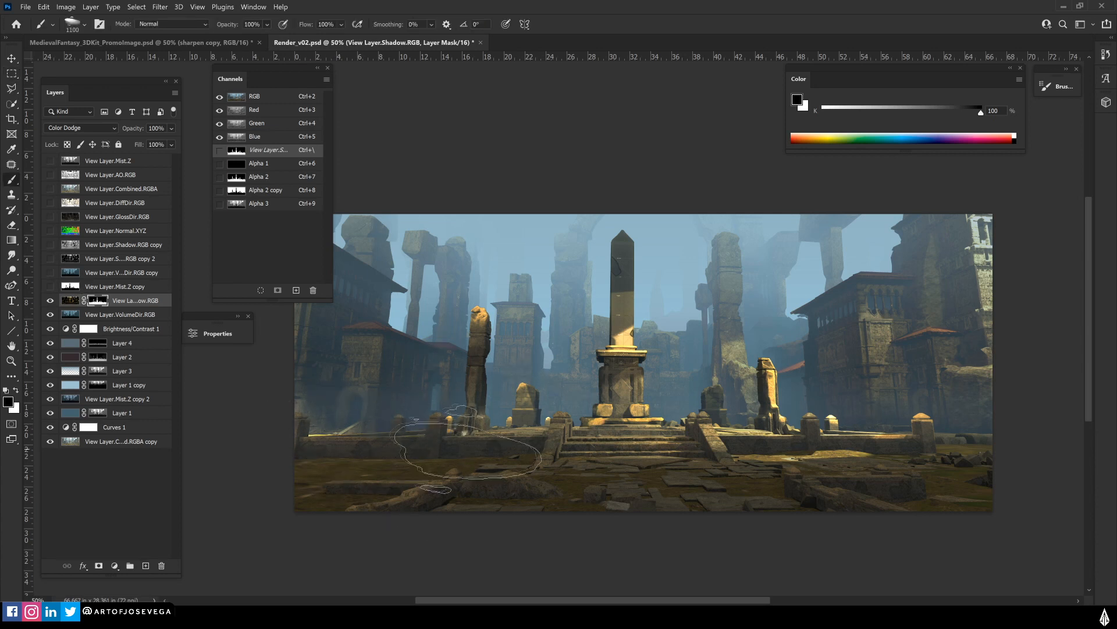
pyautogui.press('[')
pyautogui.press('[')
pyautogui.press('[')
pyautogui.press('[')
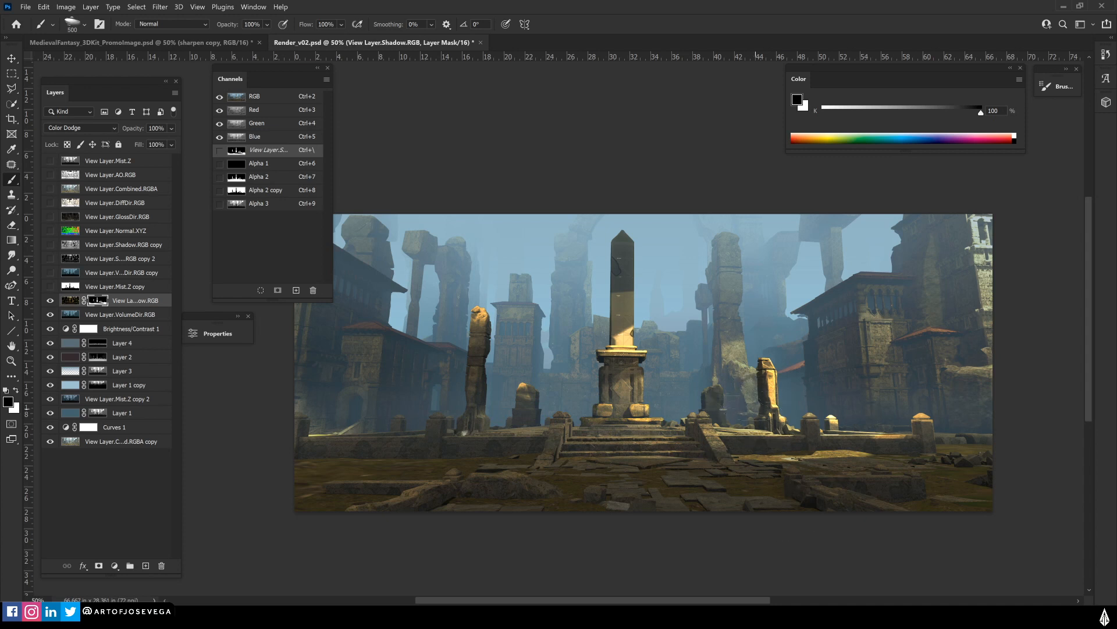
pyautogui.press('[')
pyautogui.press('[')
pyautogui.press('[')
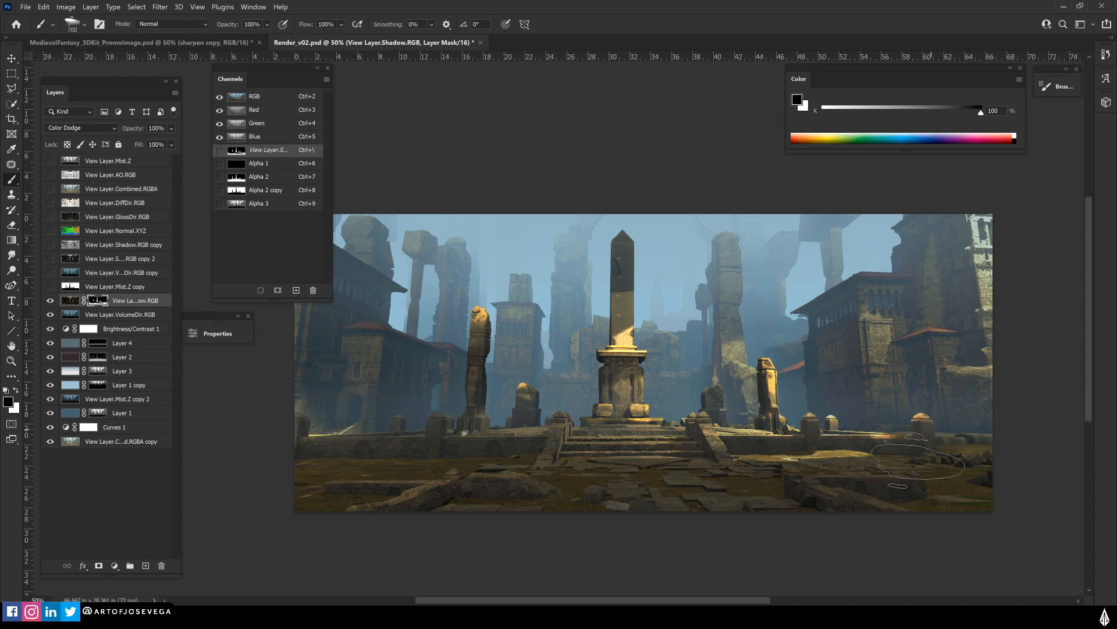
pyautogui.press(']')
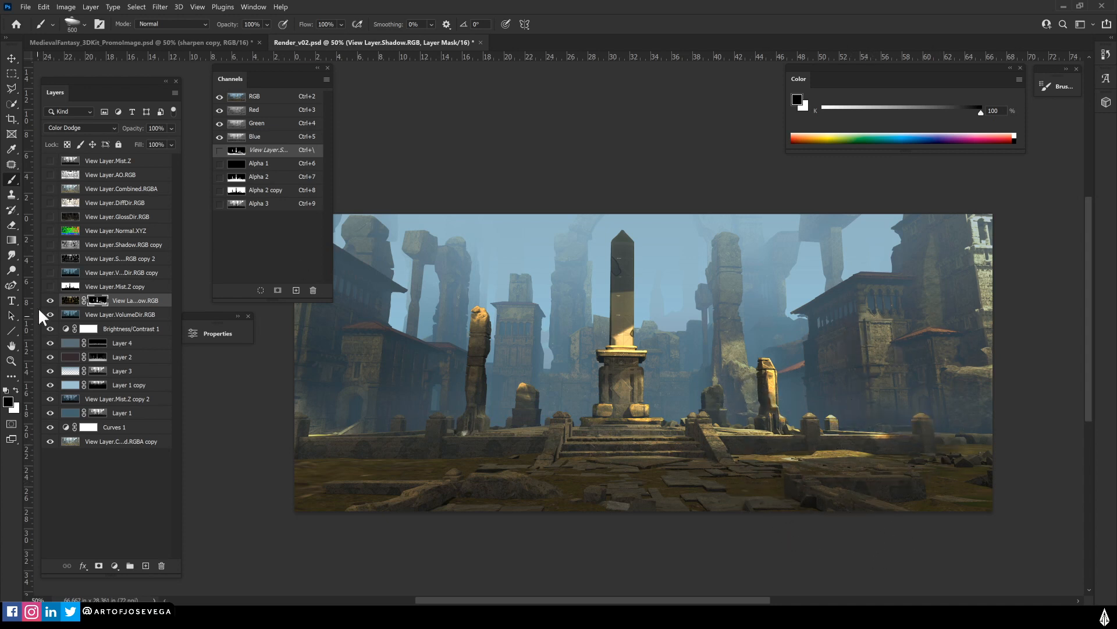
# Compare the scene with and without the masked View Layer.Shadow.RGB glow
pyautogui.click(50, 301)
pyautogui.click(50, 301)
pyautogui.click(50, 301)
pyautogui.click(50, 301)
pyautogui.click(50, 301)
pyautogui.click(50, 301)
pyautogui.click(50, 301)
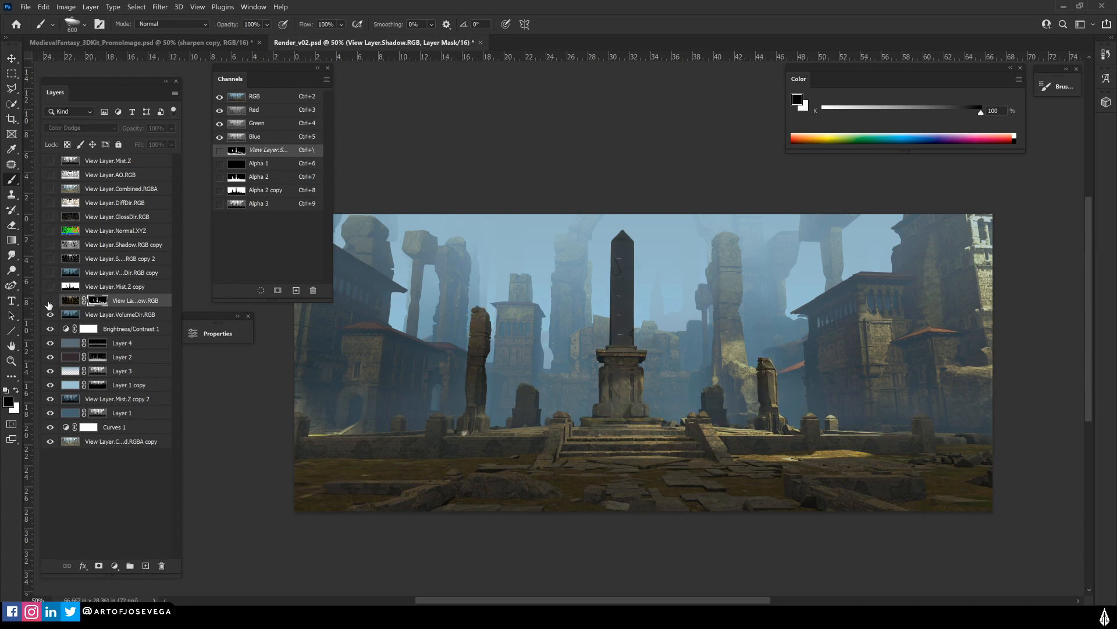
# Paint black on the View Layer.Shadow.RGB mask over the obelisk's upper part with an 800 to 900 px brush, and check against the hidden layer
pyautogui.press(']')
pyautogui.click(50, 300)
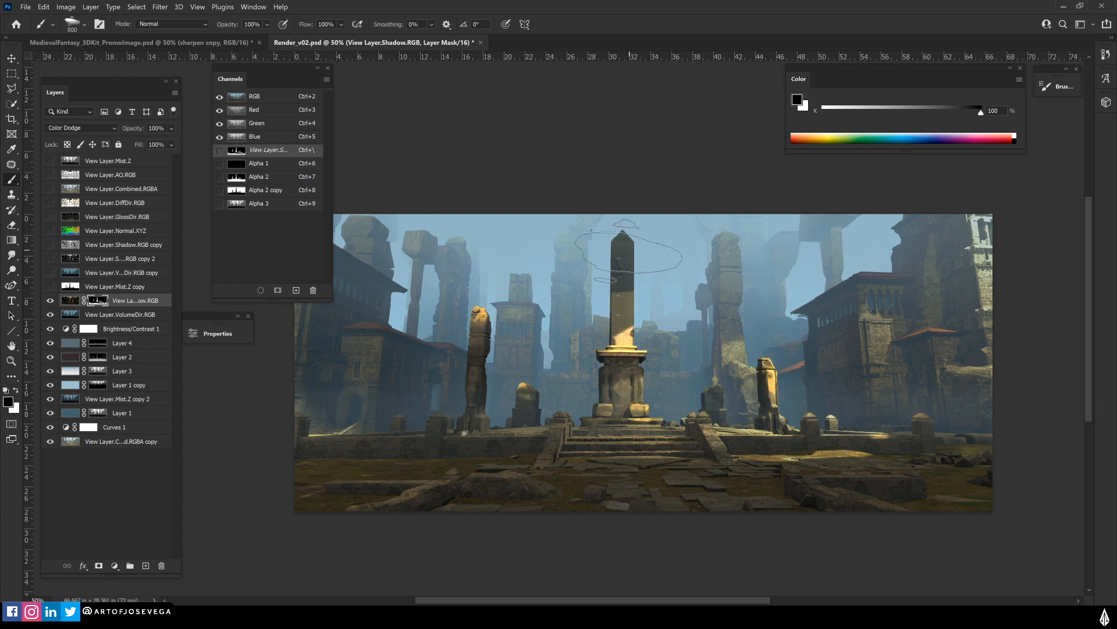
pyautogui.press(']')
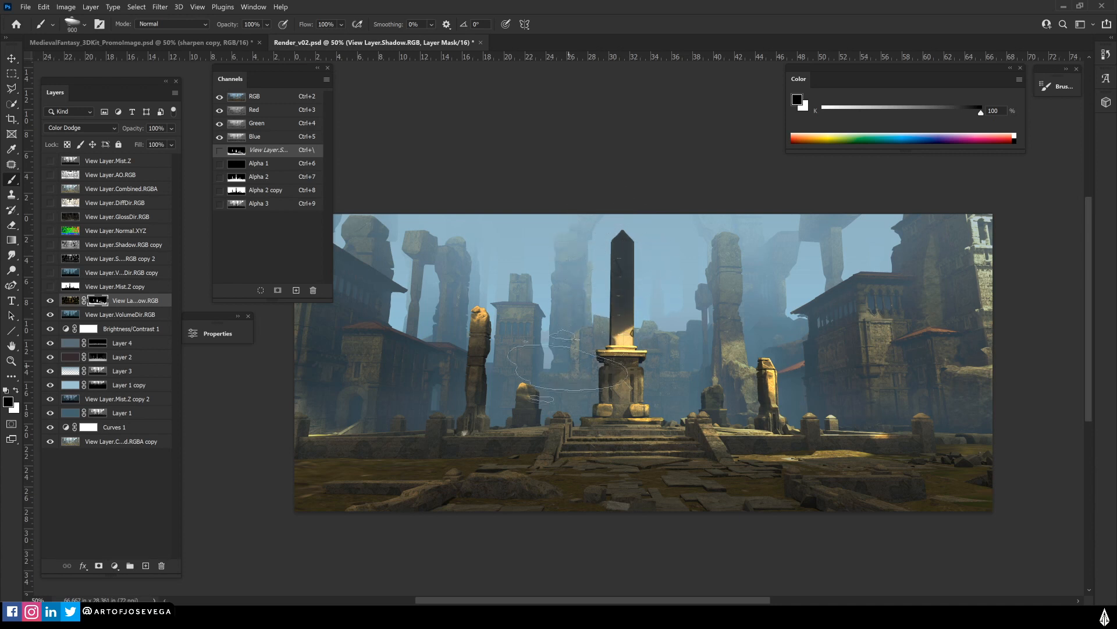
pyautogui.press('[')
pyautogui.moveTo(461, 507); pyautogui.dragTo(452, 519)
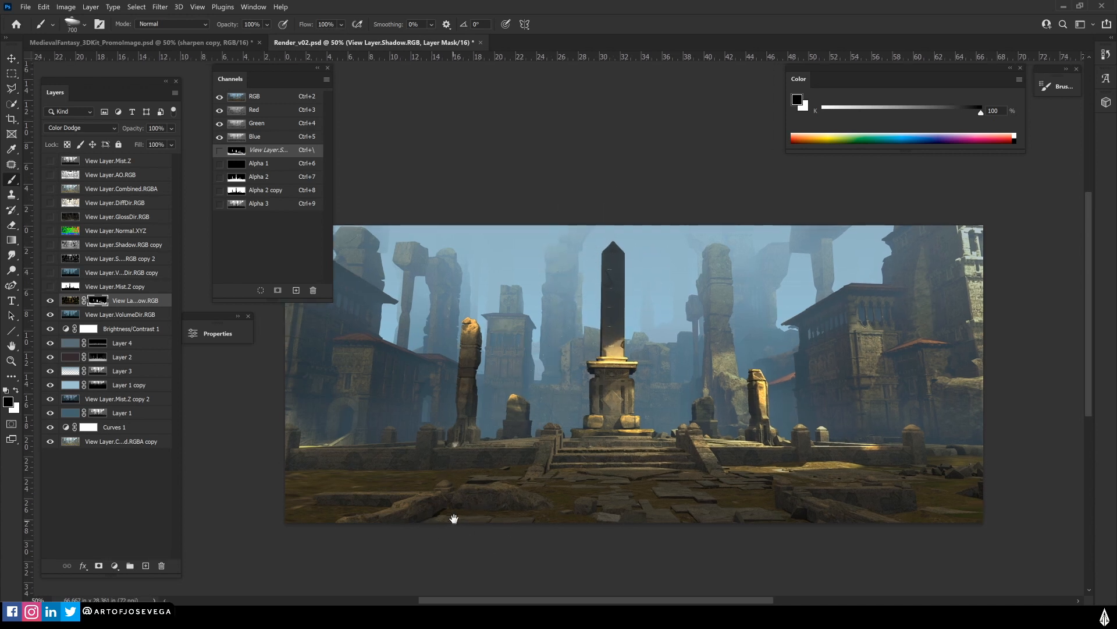
pyautogui.click(50, 300)
pyautogui.click(50, 301)
pyautogui.click(50, 301)
pyautogui.click(50, 301)
# Keep a hidden duplicate of View Layer.AO.RGB, place the original directly above the golden shadow layer and set it to Multiply
pyautogui.press('m')
pyautogui.moveTo(394, 448); pyautogui.dragTo(417, 474)
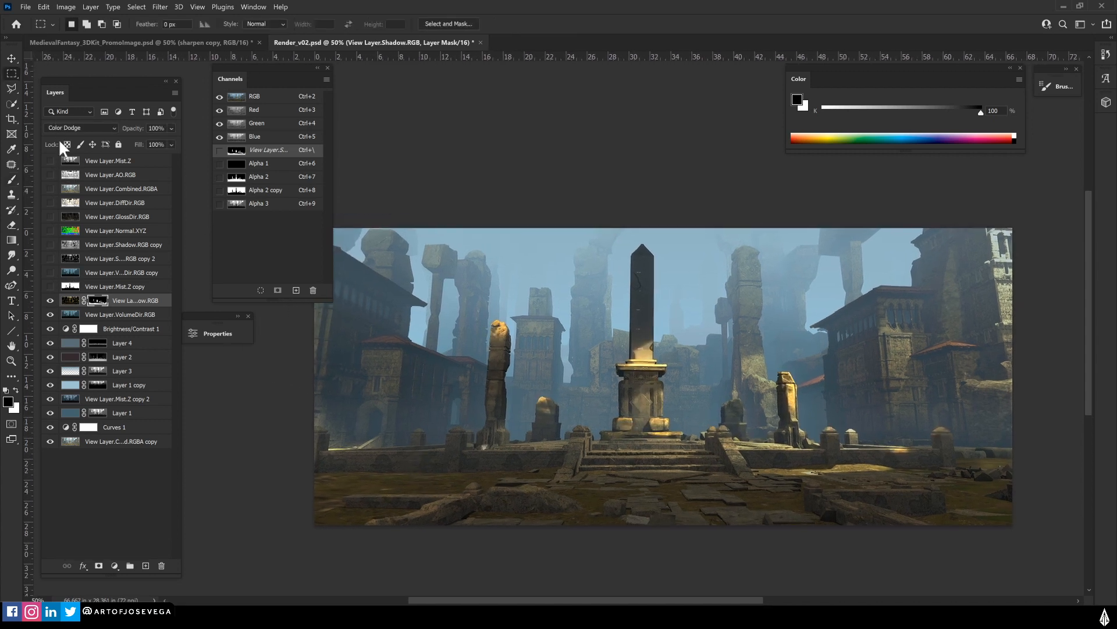
pyautogui.click(88, 175)
pyautogui.click(51, 175)
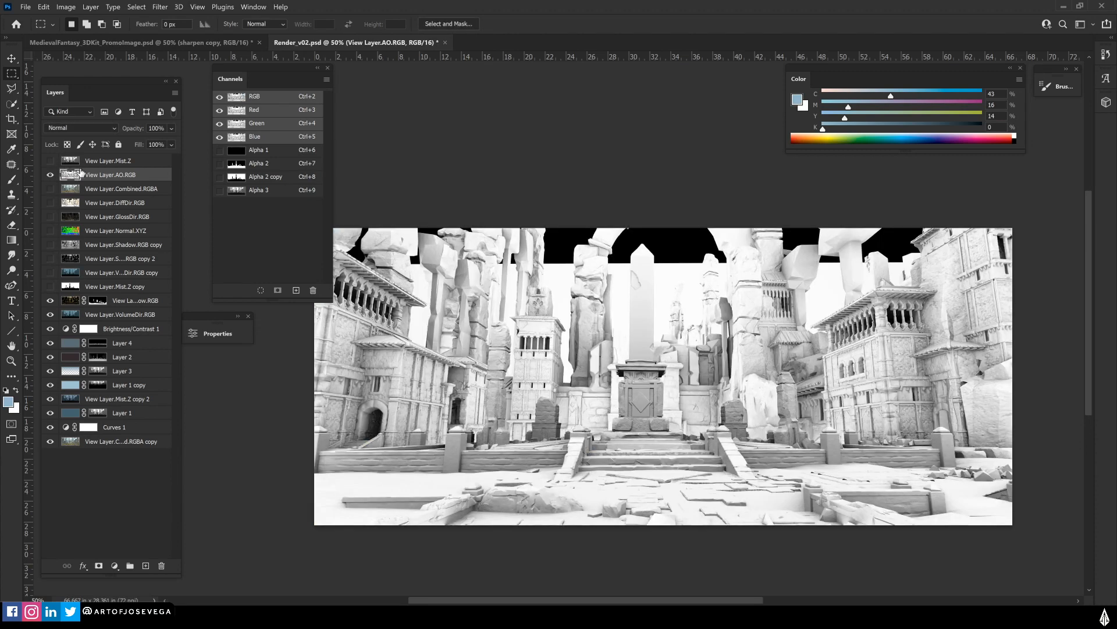
pyautogui.hotkey('ctrl', 'j')
pyautogui.click(50, 175)
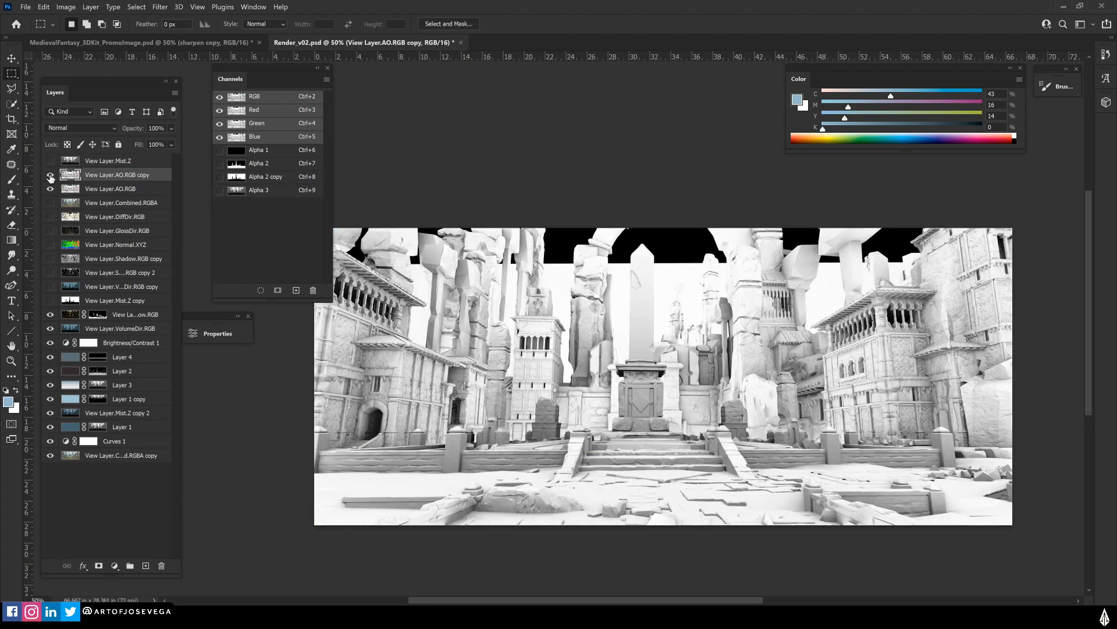
pyautogui.moveTo(79, 189); pyautogui.dragTo(75, 308)
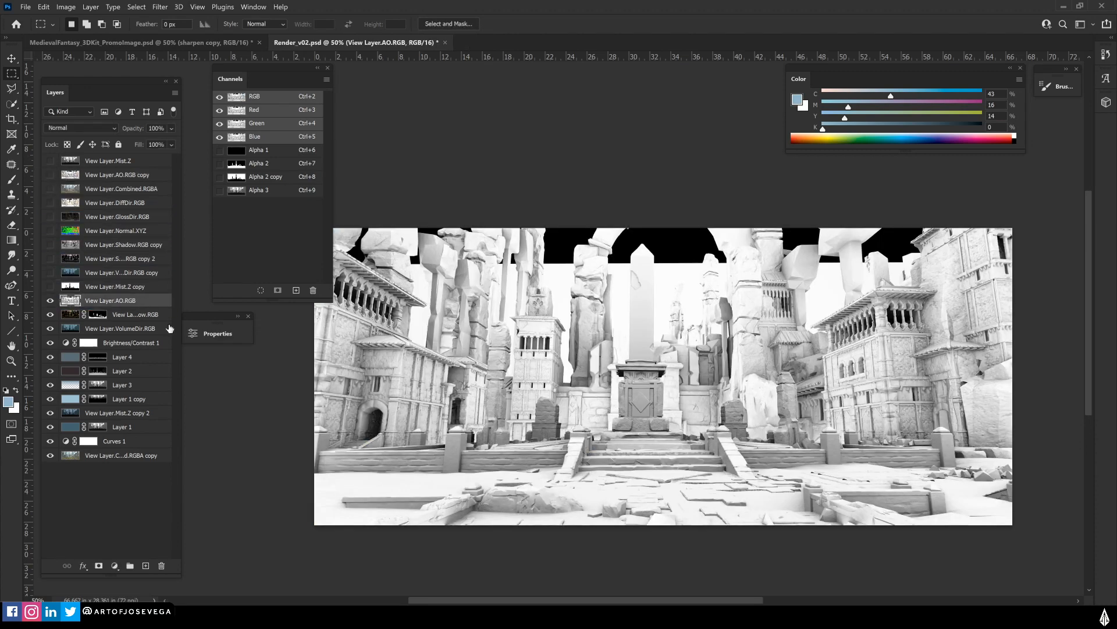
pyautogui.moveTo(393, 493); pyautogui.dragTo(389, 464)
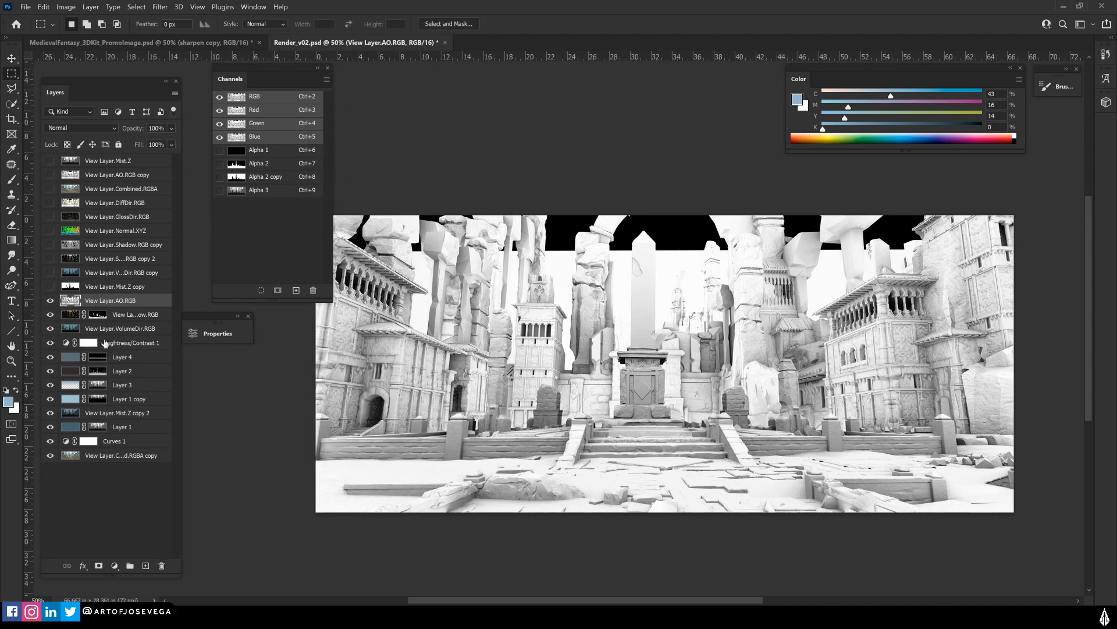
pyautogui.click(61, 128)
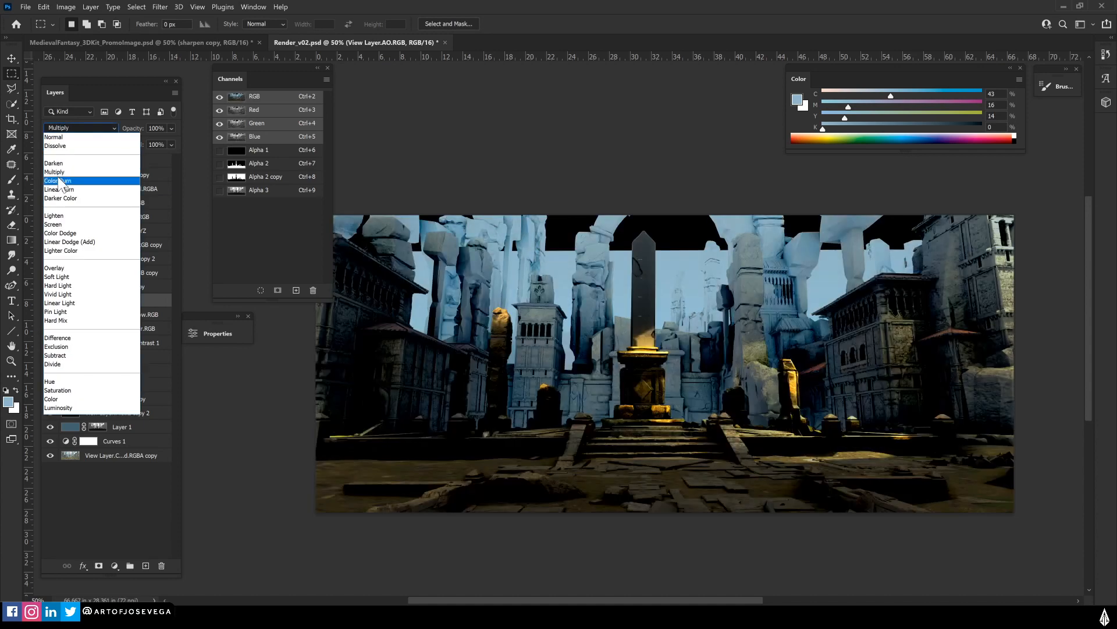
pyautogui.click(61, 169)
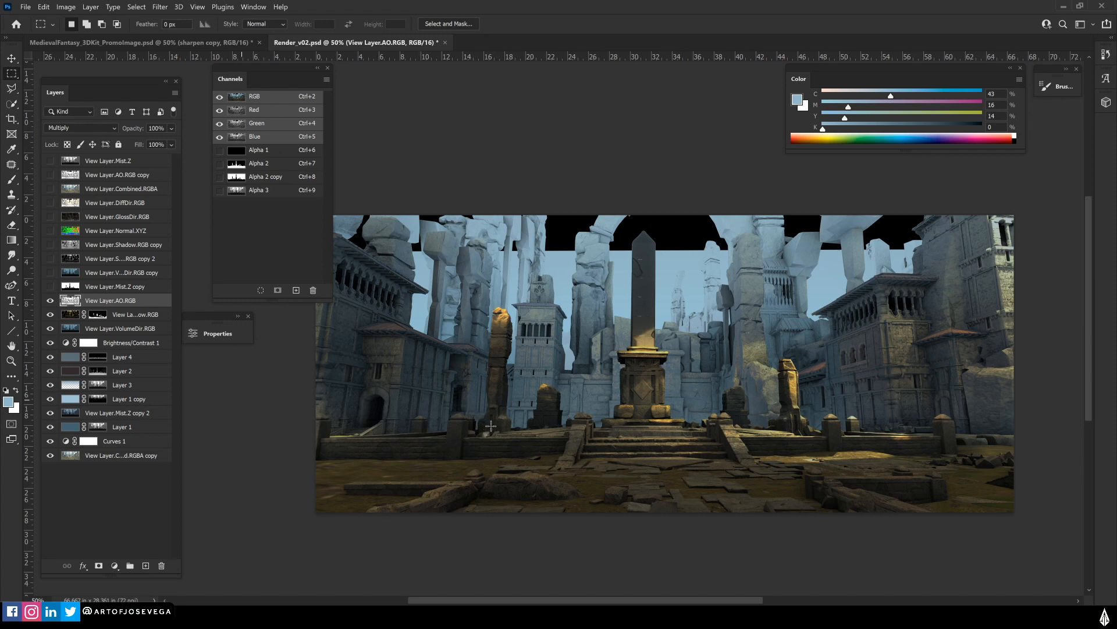
# Adjust the black point, midtones and white point of View Layer.AO.RGB with Levels
pyautogui.press('ctrl')
pyautogui.hotkey('ctrl', 'l')
pyautogui.moveTo(425, 188); pyautogui.dragTo(450, 190)
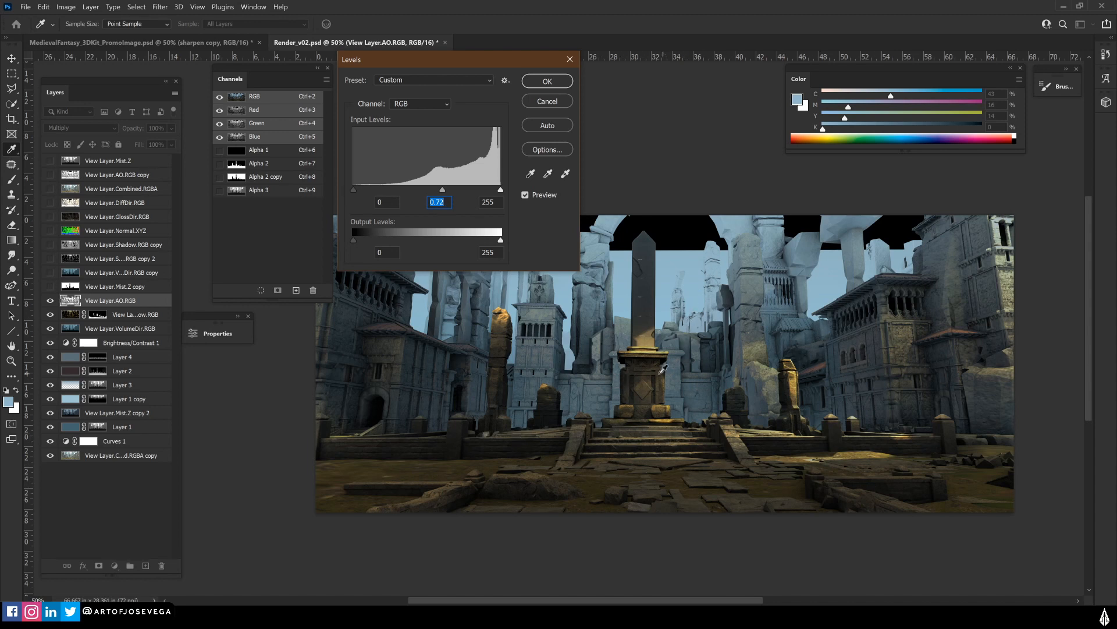
pyautogui.moveTo(354, 189); pyautogui.dragTo(372, 189)
pyautogui.moveTo(448, 187); pyautogui.dragTo(388, 190)
pyautogui.moveTo(491, 192)
pyautogui.mouseDown()
pyautogui.moveTo(480, 190)
pyautogui.moveTo(505, 191)
pyautogui.moveTo(499, 181)
pyautogui.mouseUp()
pyautogui.press('Return')
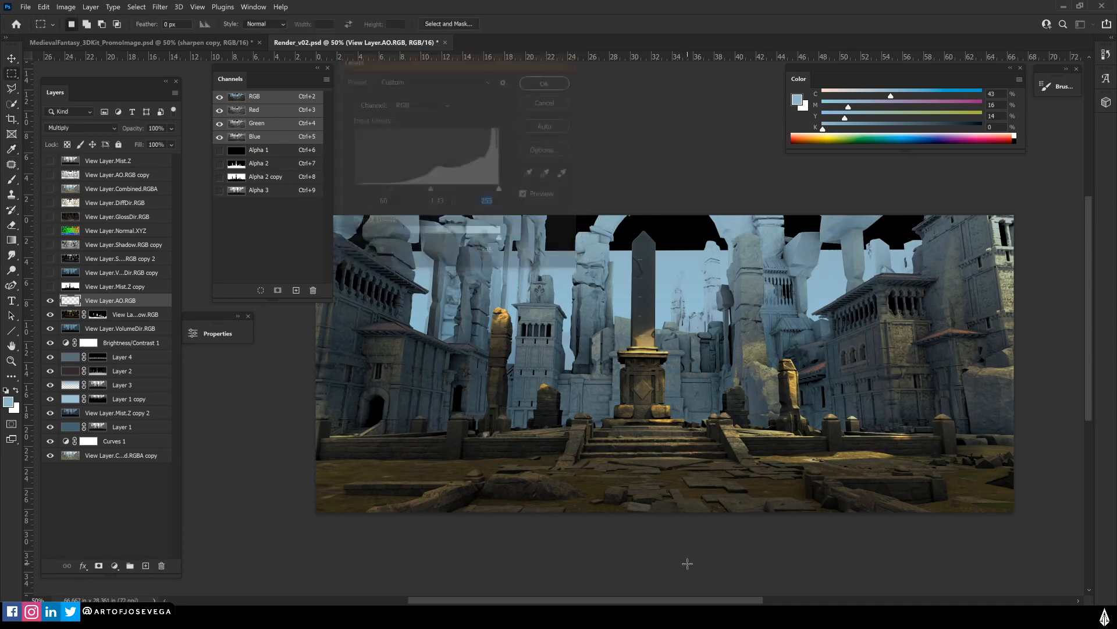
# Compare the scene with and without the multiplied View Layer.AO.RGB layer, leaving it hidden
pyautogui.press('m')
pyautogui.click(50, 301)
pyautogui.click(50, 301)
pyautogui.click(50, 301)
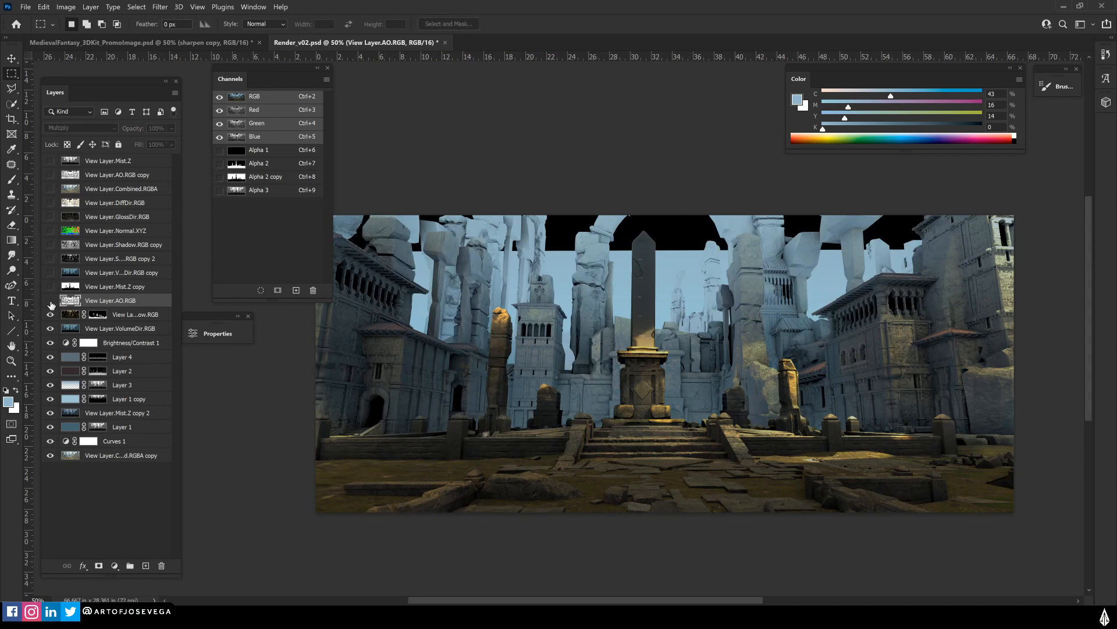
pyautogui.click(50, 301)
pyautogui.click(50, 301)
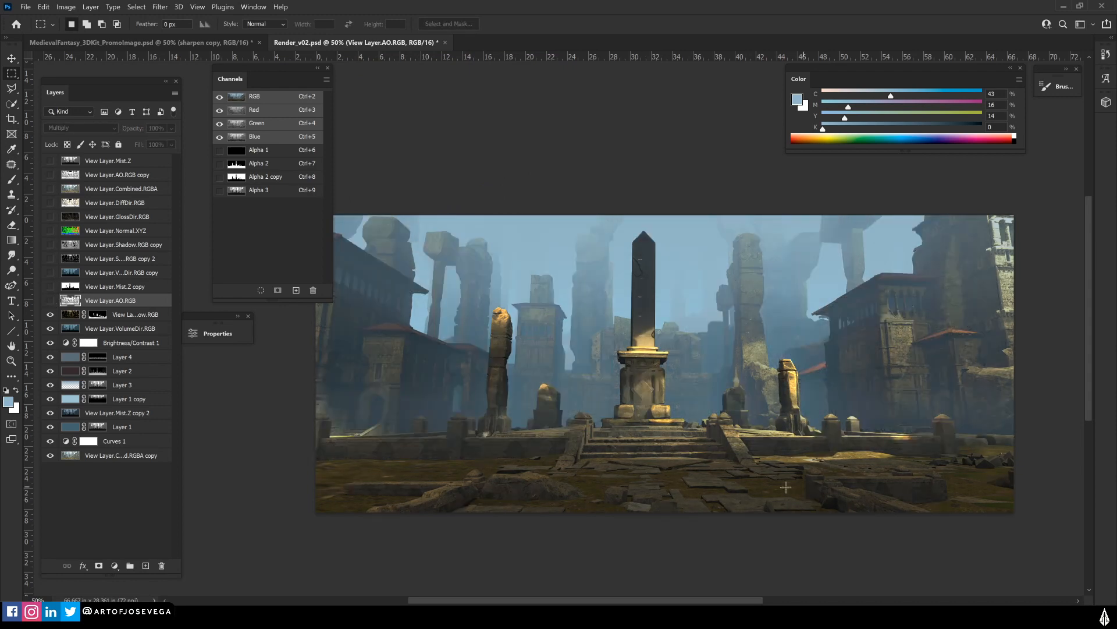
# Duplicate the Alpha 3 channel and invert the original so the foreground is light
pyautogui.click(237, 193)
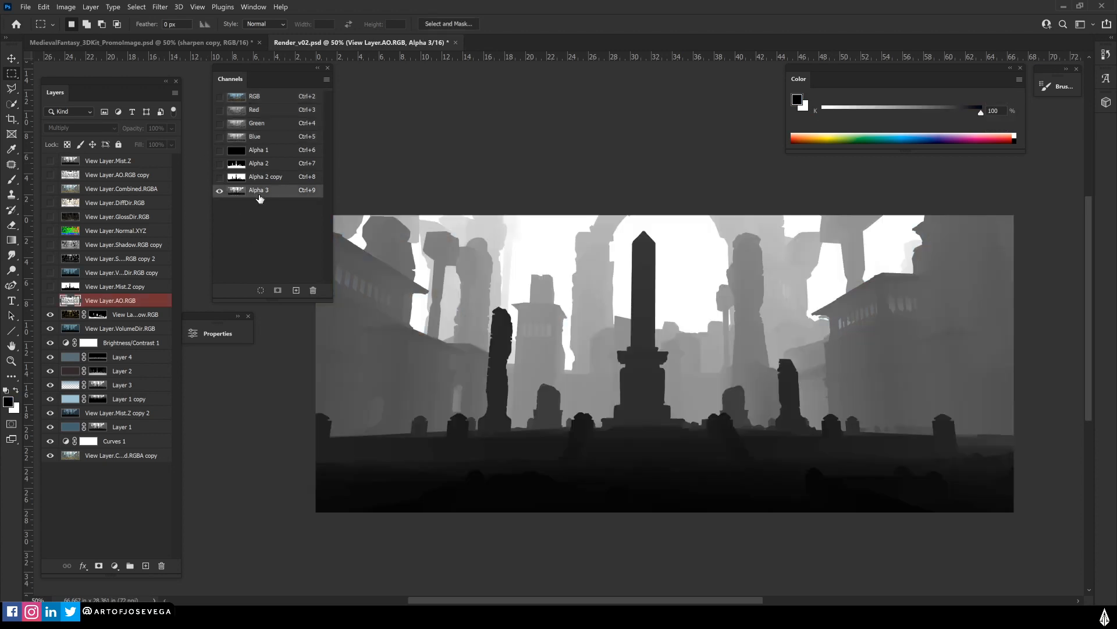
pyautogui.rightClick(259, 196)
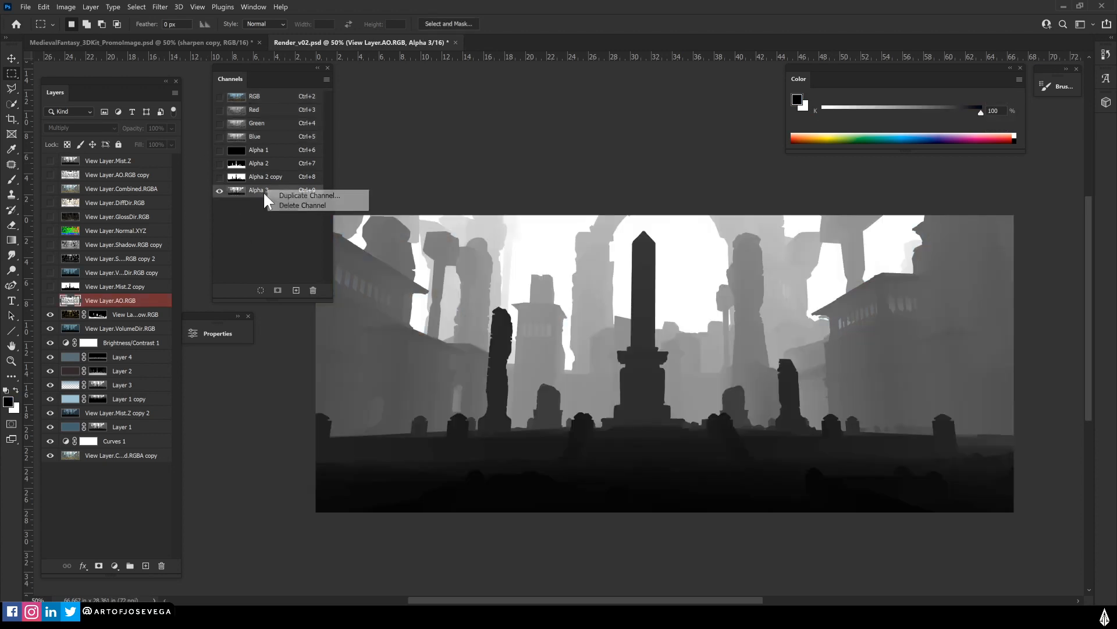
pyautogui.click(291, 195)
pyautogui.press('Return')
pyautogui.click(255, 192)
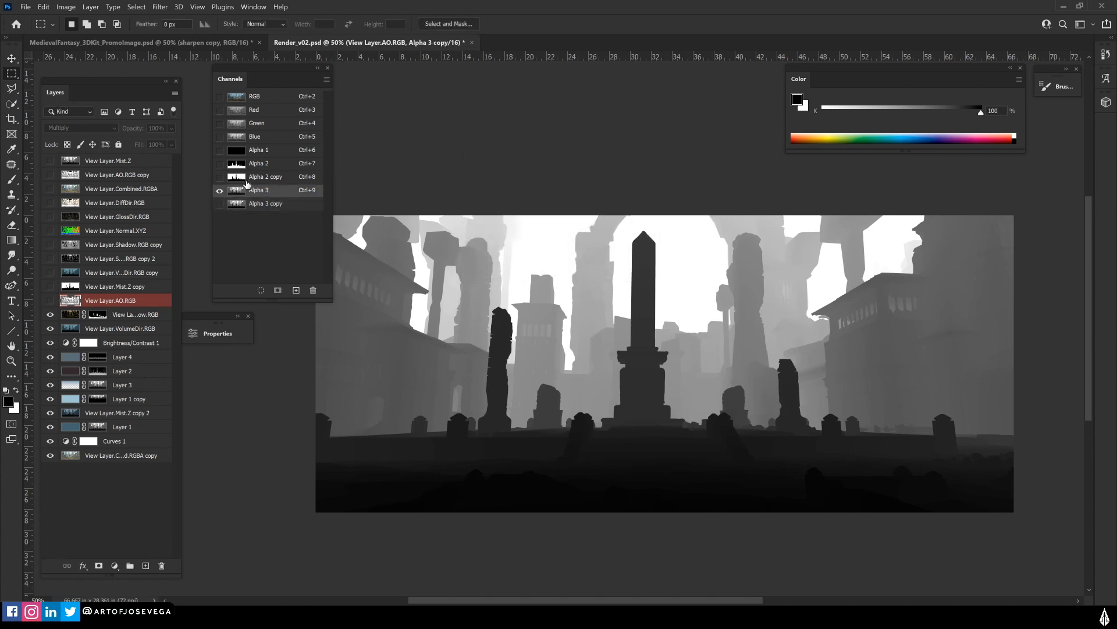
pyautogui.hotkey('ctrl', 'i')
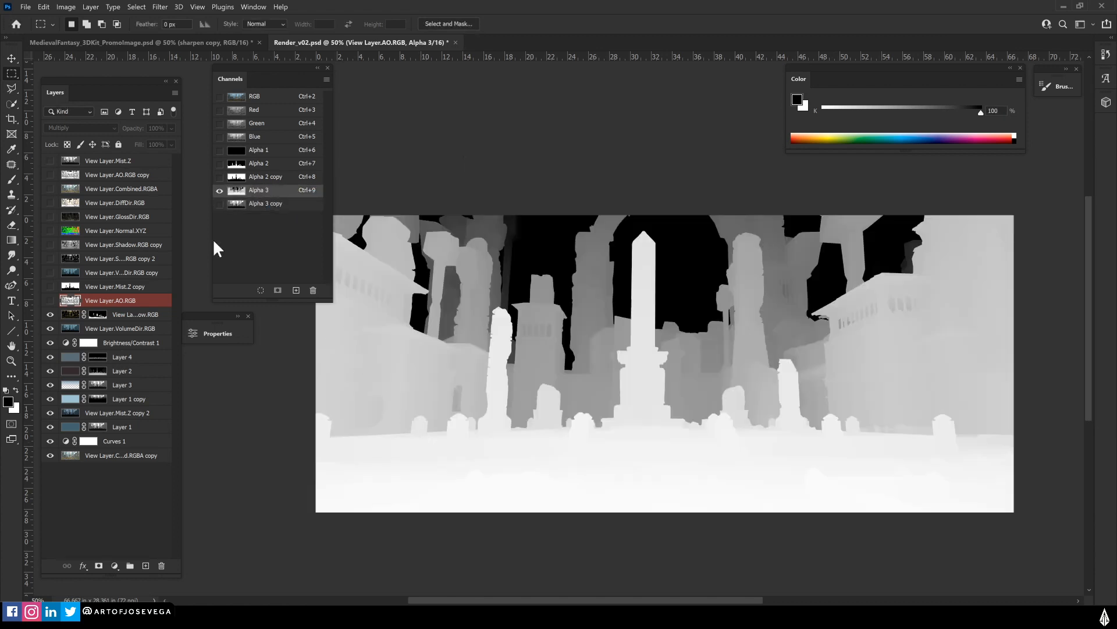
# Darken the midtones of the inverted Alpha 3 channel with Levels to isolate the foreground
pyautogui.hotkey('ctrl', 'l')
pyautogui.moveTo(427, 190); pyautogui.dragTo(482, 189)
pyautogui.press('Return')
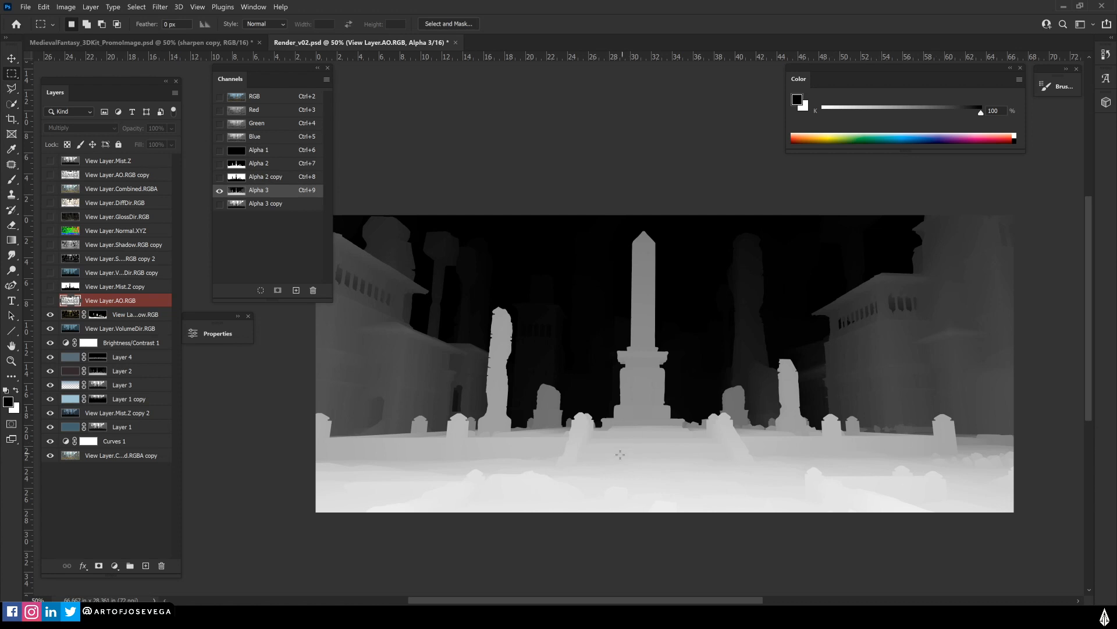
# Show View Layer.AO.RGB and mask it with a selection loaded from the Alpha 3 channel
pyautogui.click(82, 298)
pyautogui.click(50, 300)
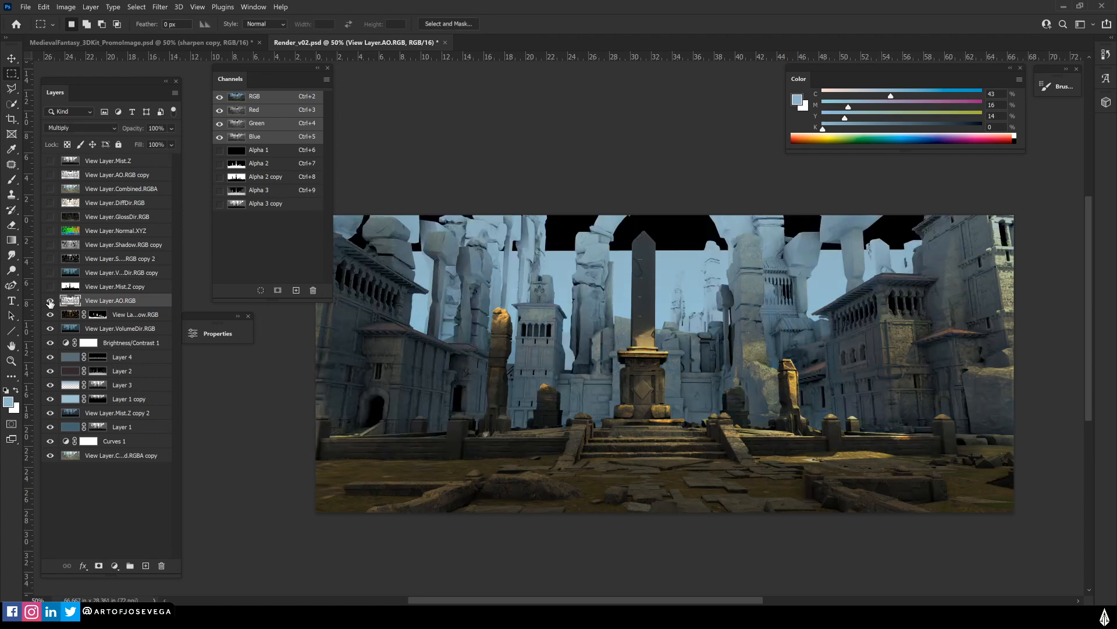
pyautogui.keyDown('ctrl'); pyautogui.click(234, 191); pyautogui.keyUp('ctrl')
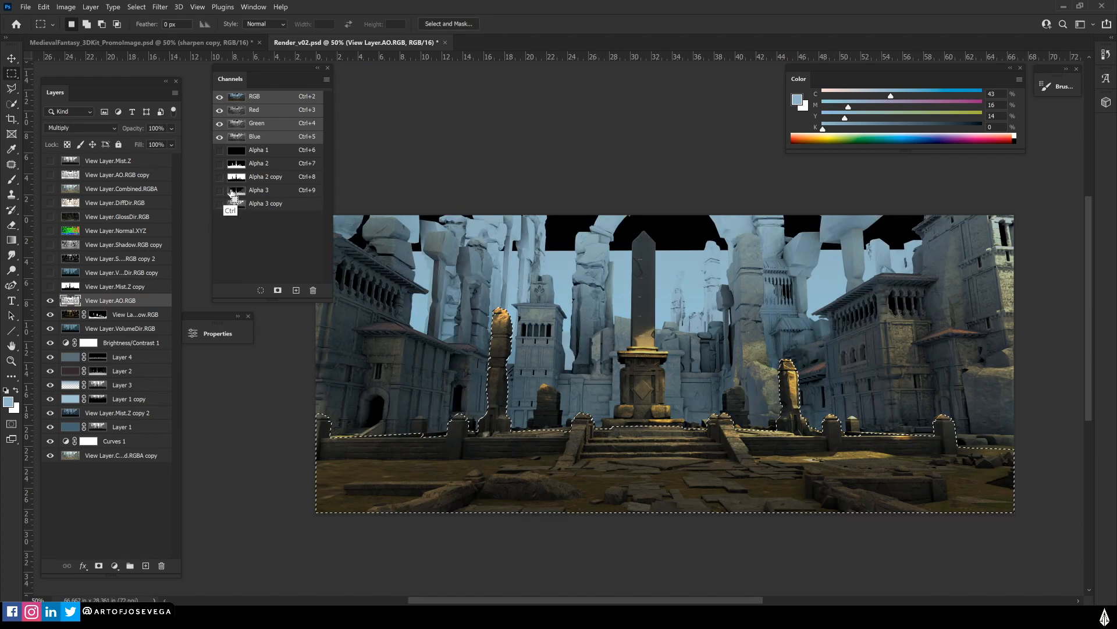
pyautogui.click(99, 565)
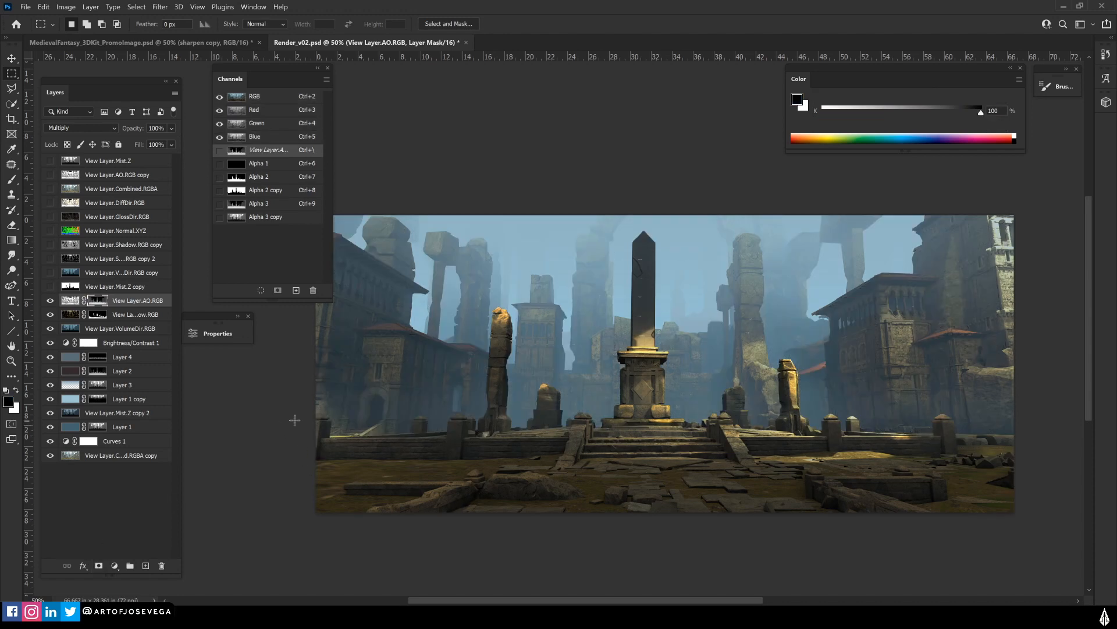
# Compare the foreground ground and low walls with and without the masked View Layer.AO.RGB layer
pyautogui.click(50, 300)
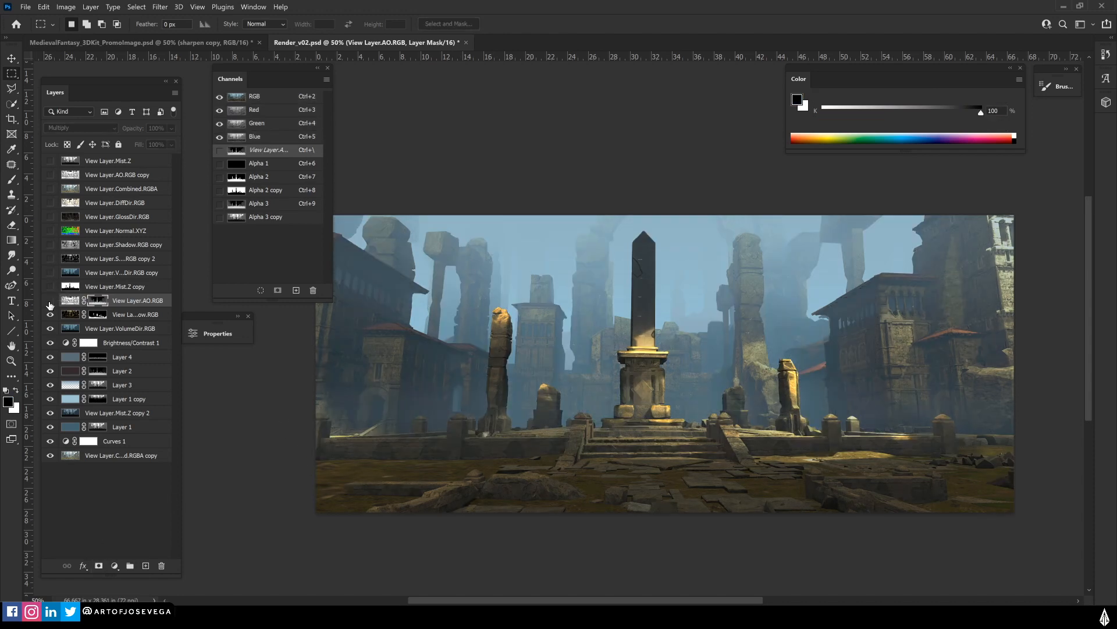
pyautogui.click(50, 301)
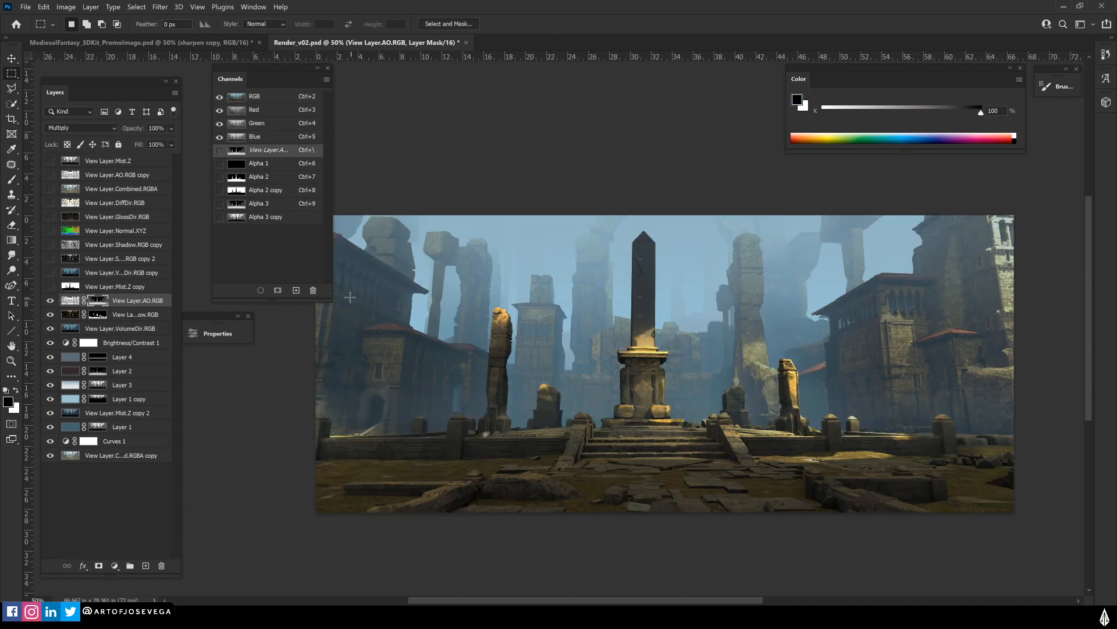
pyautogui.click(50, 301)
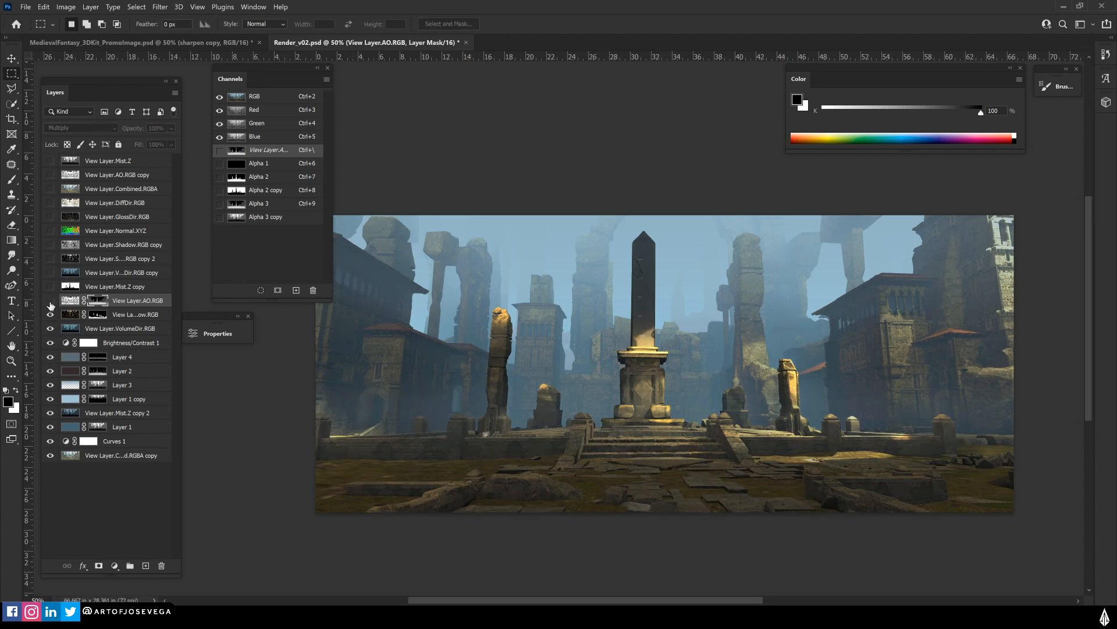
pyautogui.click(50, 301)
pyautogui.click(50, 301)
pyautogui.click(50, 301)
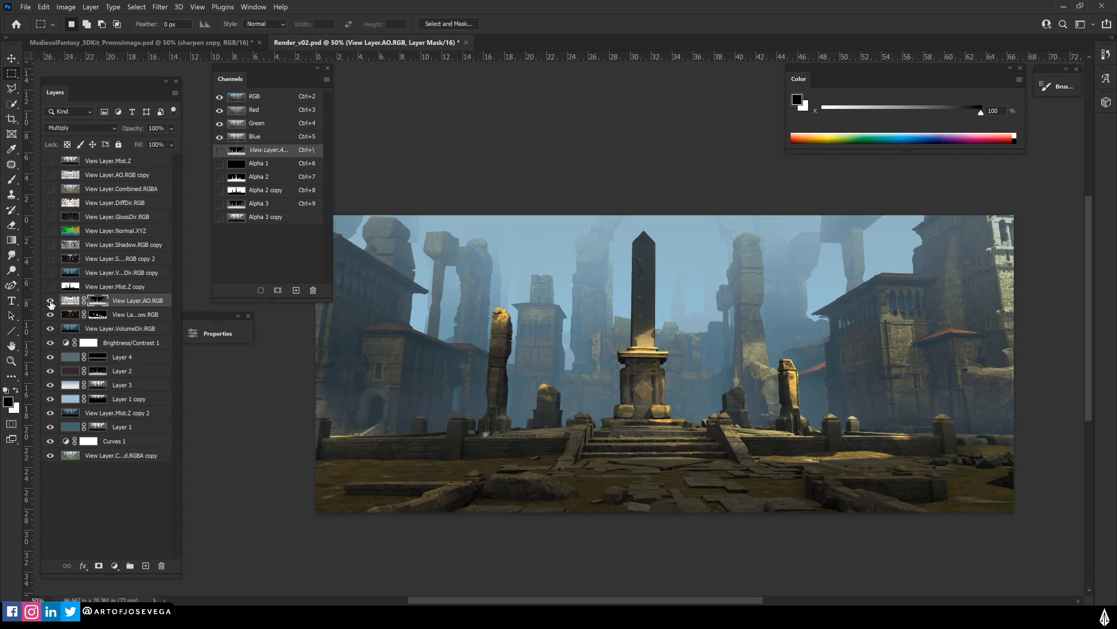
pyautogui.click(50, 300)
pyautogui.click(50, 301)
pyautogui.moveTo(409, 479)
pyautogui.mouseDown()
pyautogui.moveTo(420, 494)
pyautogui.moveTo(420, 466)
pyautogui.mouseUp()
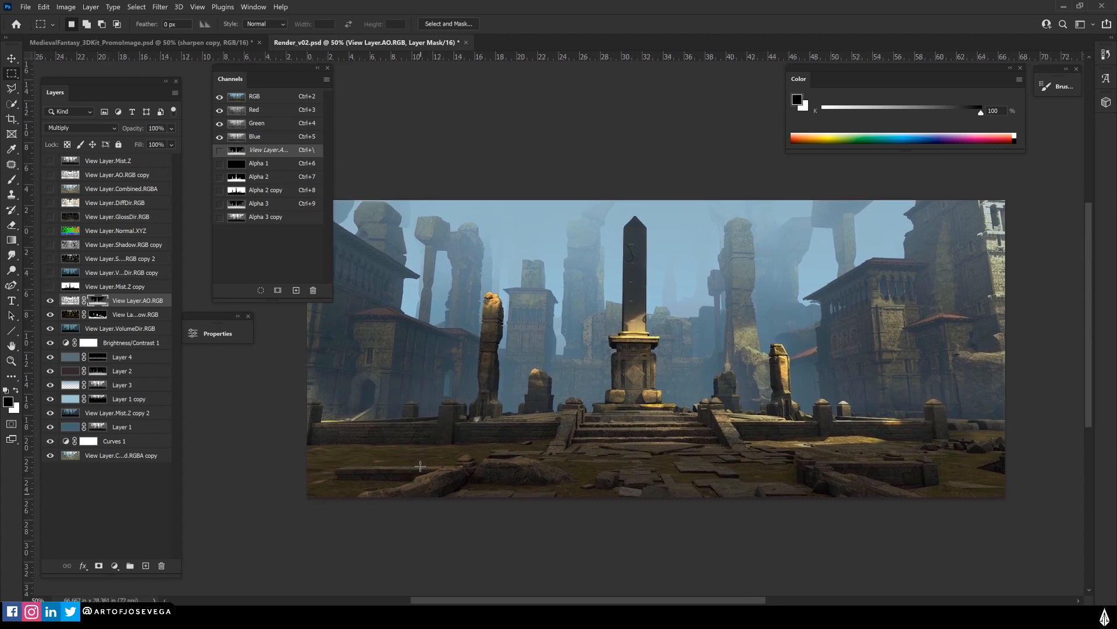
pyautogui.click(51, 301)
pyautogui.click(51, 301)
pyautogui.click(50, 301)
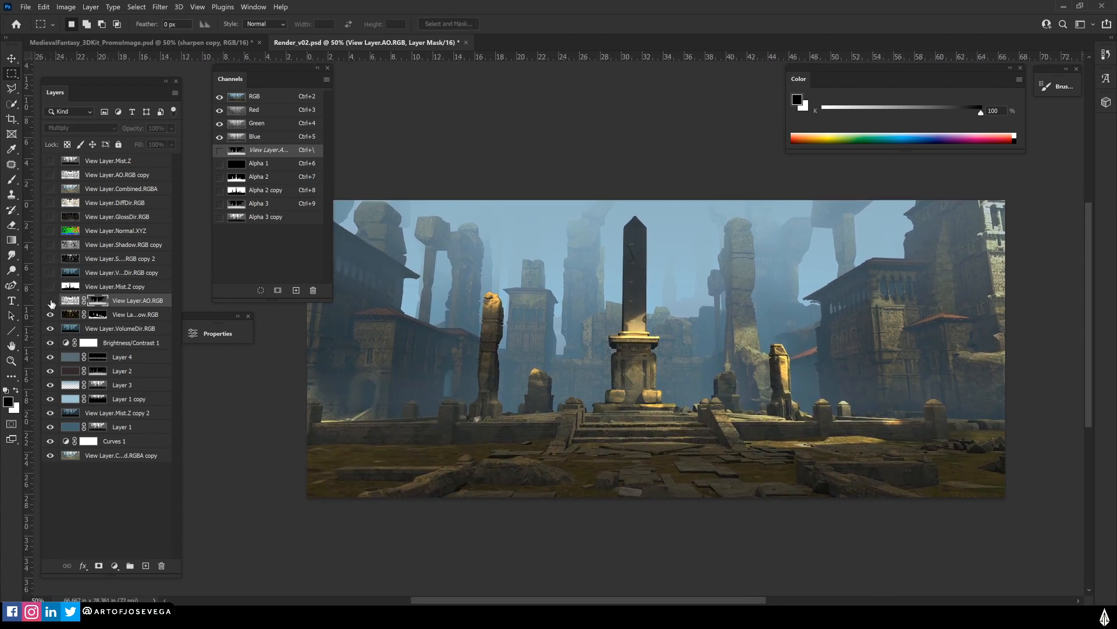
pyautogui.click(51, 301)
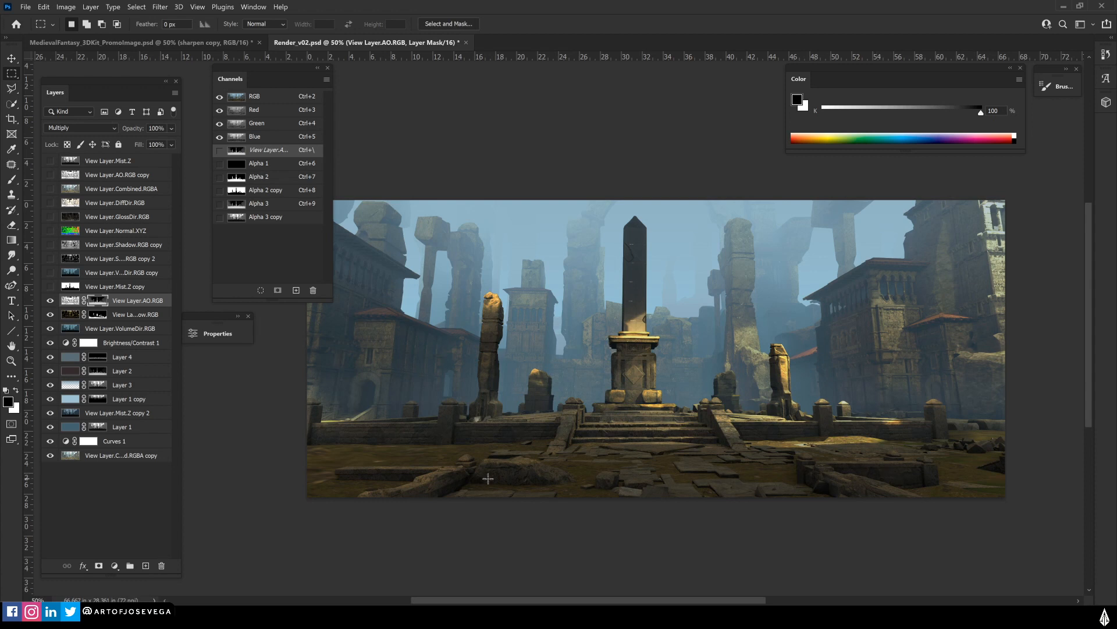
pyautogui.moveTo(373, 519); pyautogui.dragTo(378, 511)
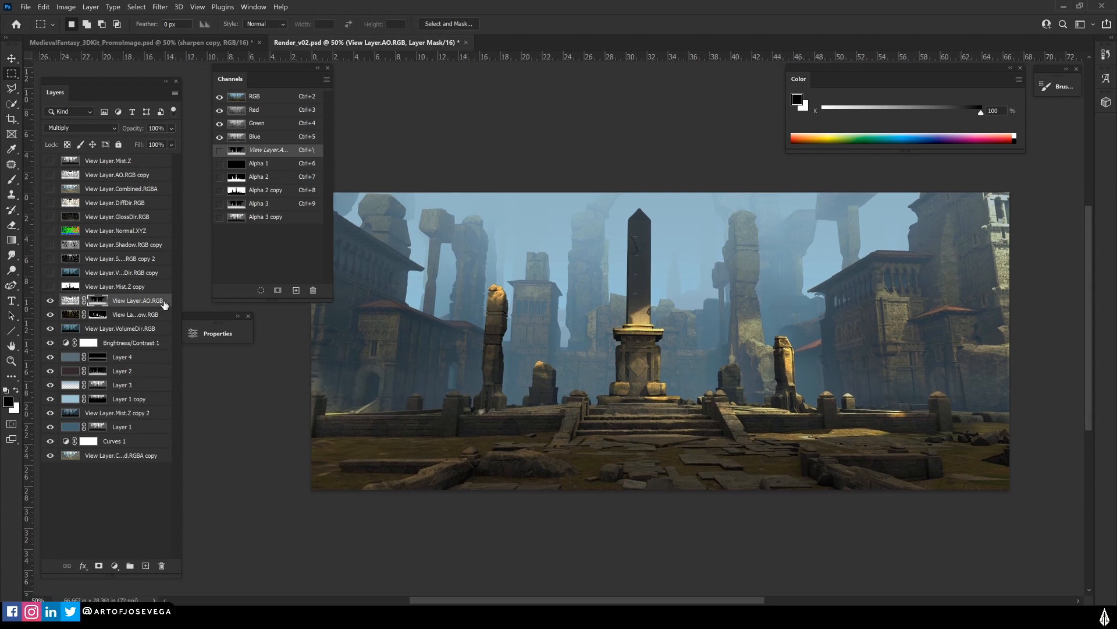
# Duplicate View Layer.AO.RGB copy, hide the new duplicate and place View Layer.AO.RGB copy directly above the masked View Layer.AO.RGB
pyautogui.click(50, 175)
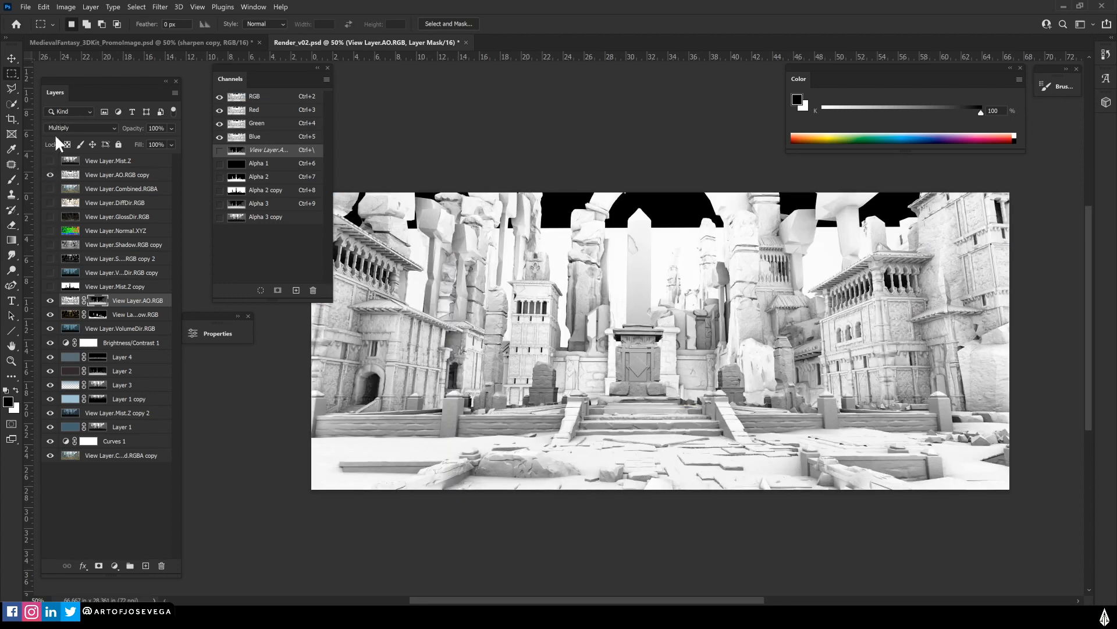
pyautogui.click(78, 175)
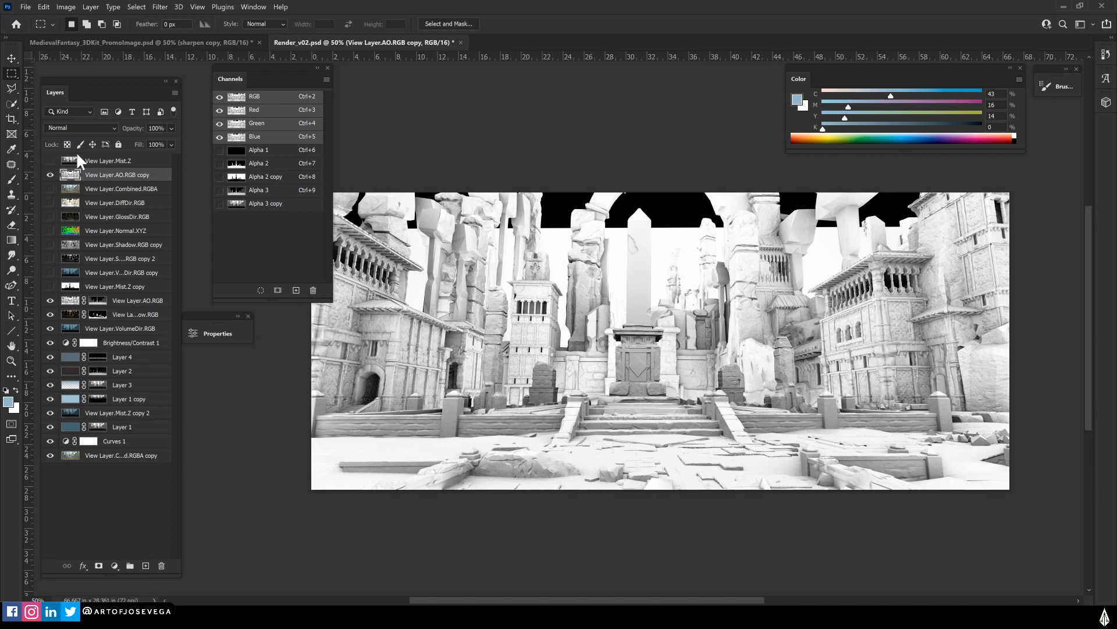
pyautogui.hotkey('ctrl', 'j')
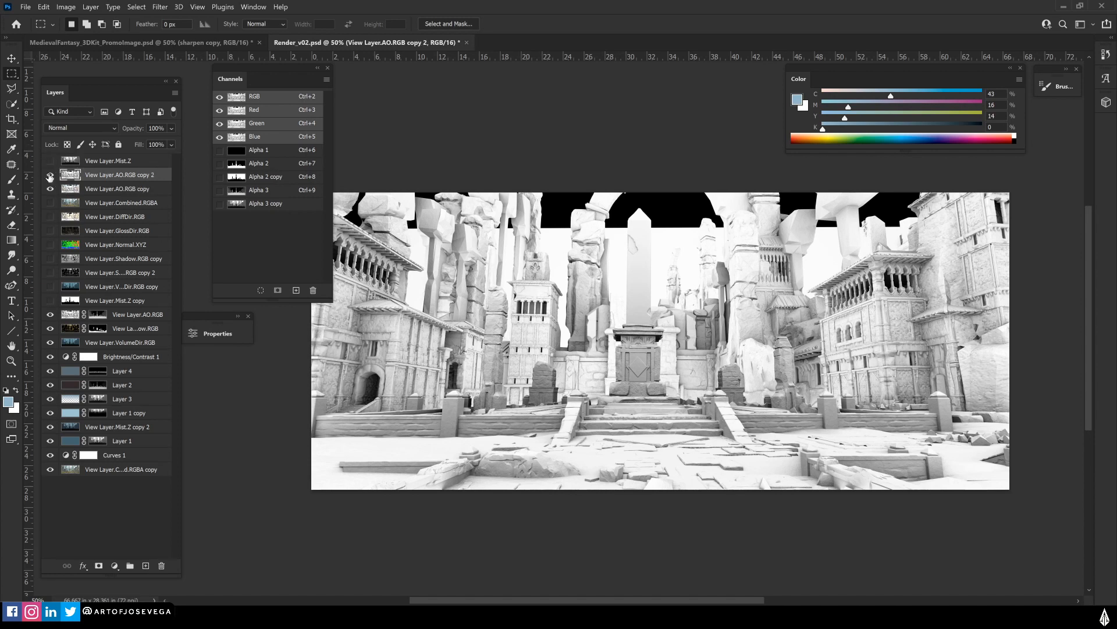
pyautogui.click(51, 174)
pyautogui.moveTo(83, 190); pyautogui.dragTo(98, 310)
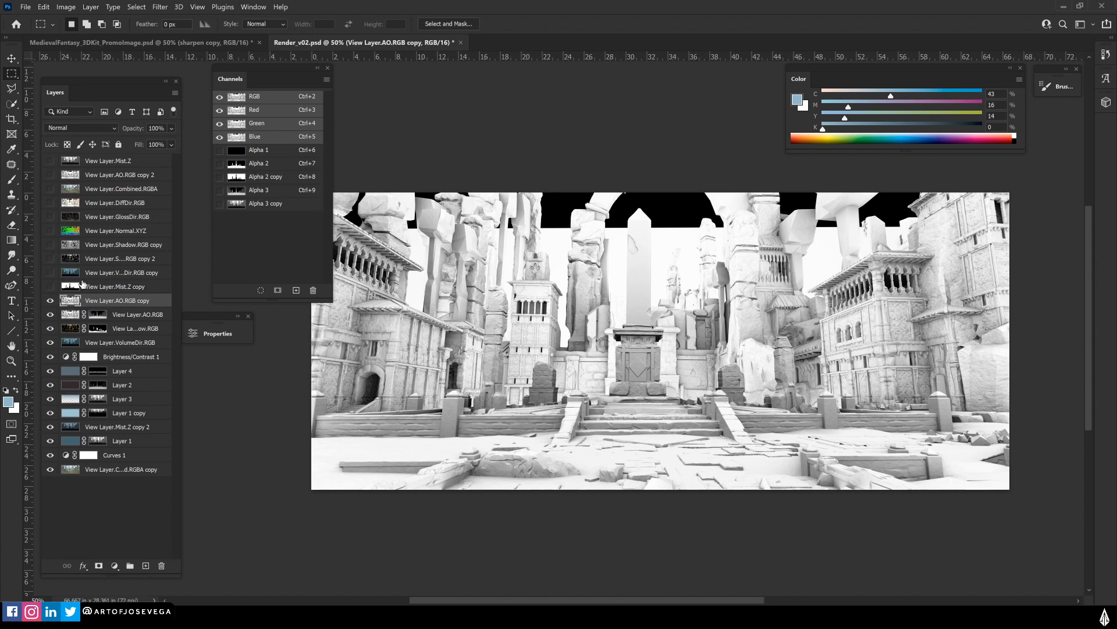
# Invert View Layer.AO.RGB copy, keep a hidden duplicate of it above, and reselect the original copy
pyautogui.hotkey('ctrl', 'i')
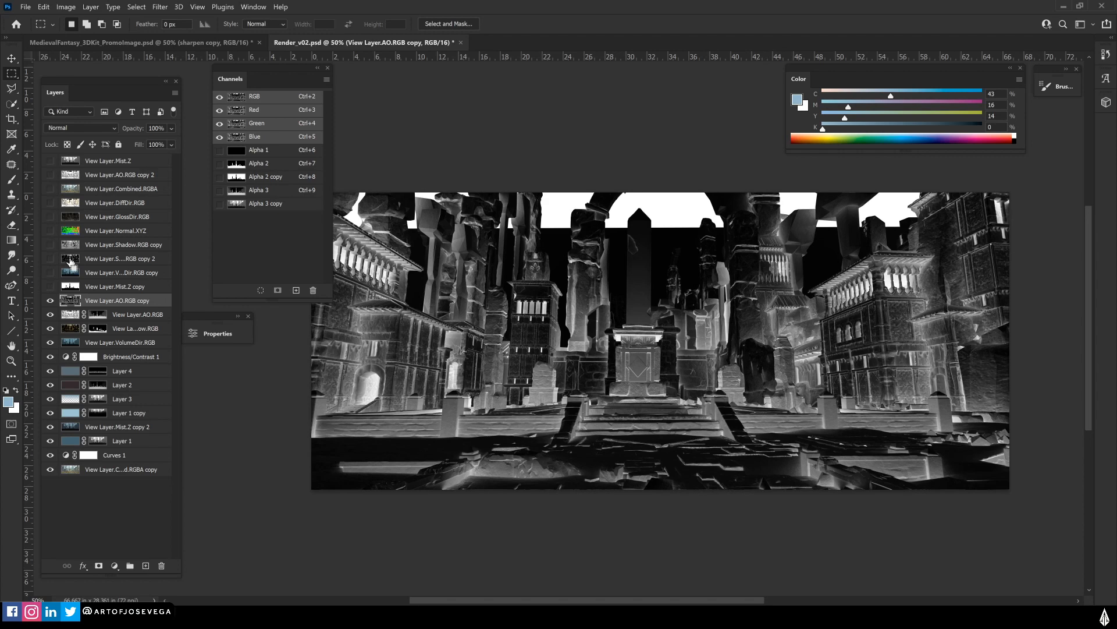
pyautogui.hotkey('ctrl', 'j')
pyautogui.click(51, 301)
pyautogui.click(82, 315)
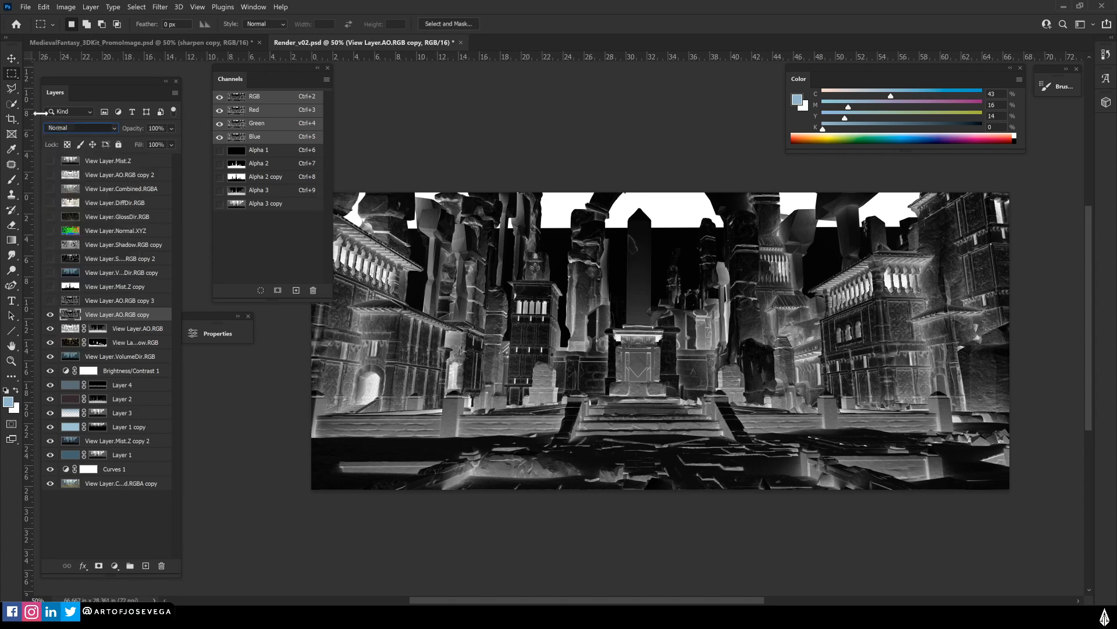
# Set the blend mode of the inverted View Layer.AO.RGB copy to Lighten after trying Screen
pyautogui.press('Down')
pyautogui.press('Down')
pyautogui.press('Down')
pyautogui.press('Down')
pyautogui.press('Down')
pyautogui.press('Down')
pyautogui.press('Down')
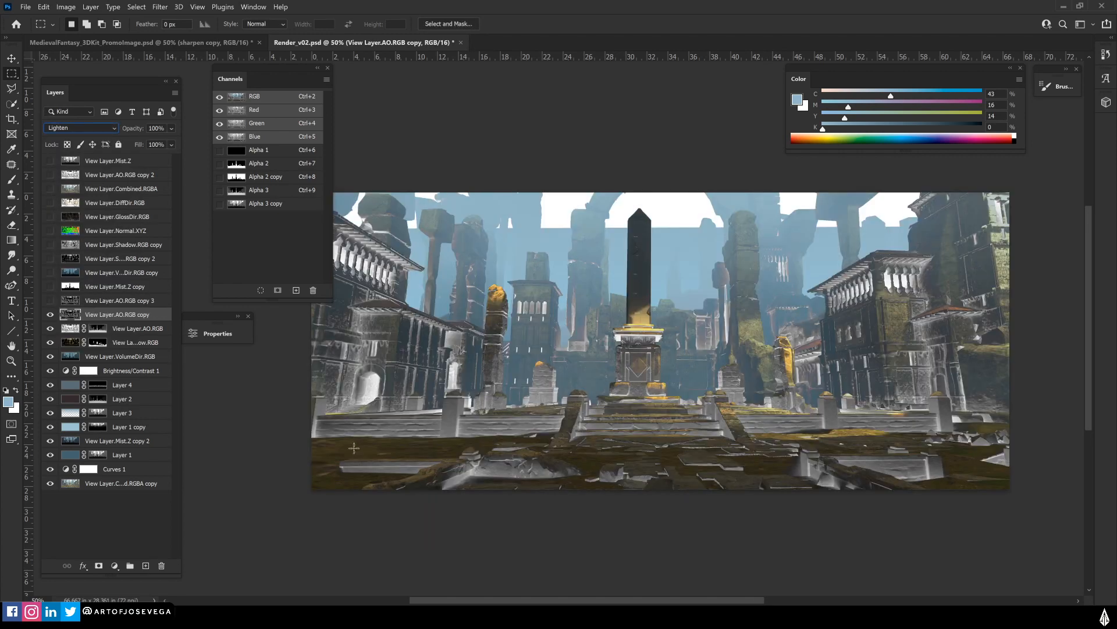
pyautogui.press('Down')
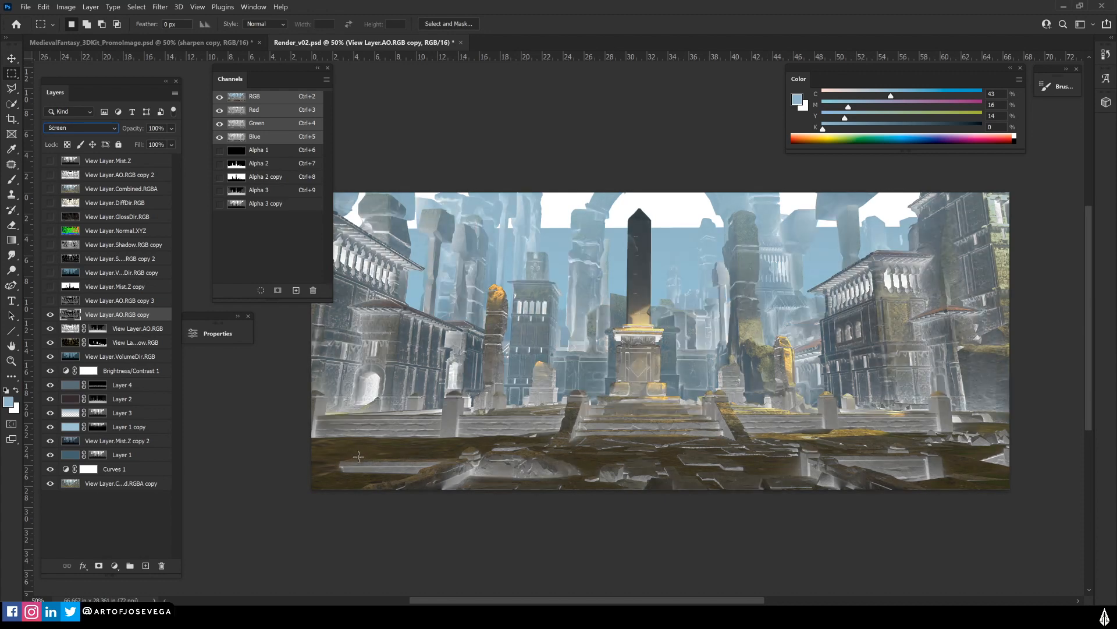
pyautogui.press('Up')
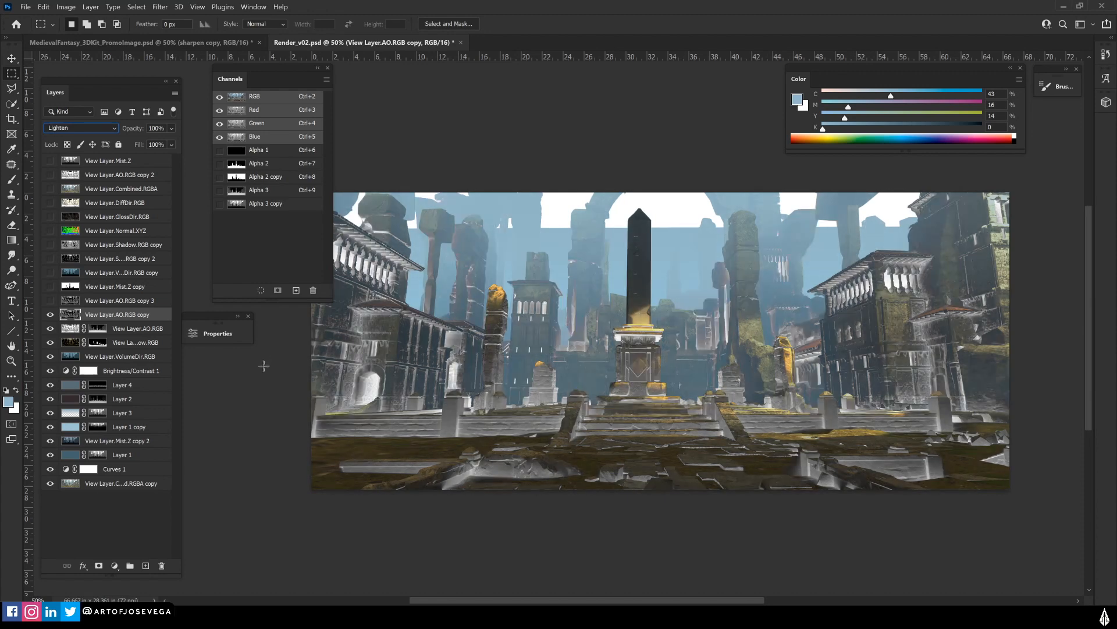
# Colorize the inverted AO copy with Hue/Saturation to a dark red-brown, using Hue 13, Saturation 35 and Lightness -64
pyautogui.hotkey('ctrl', 'u')
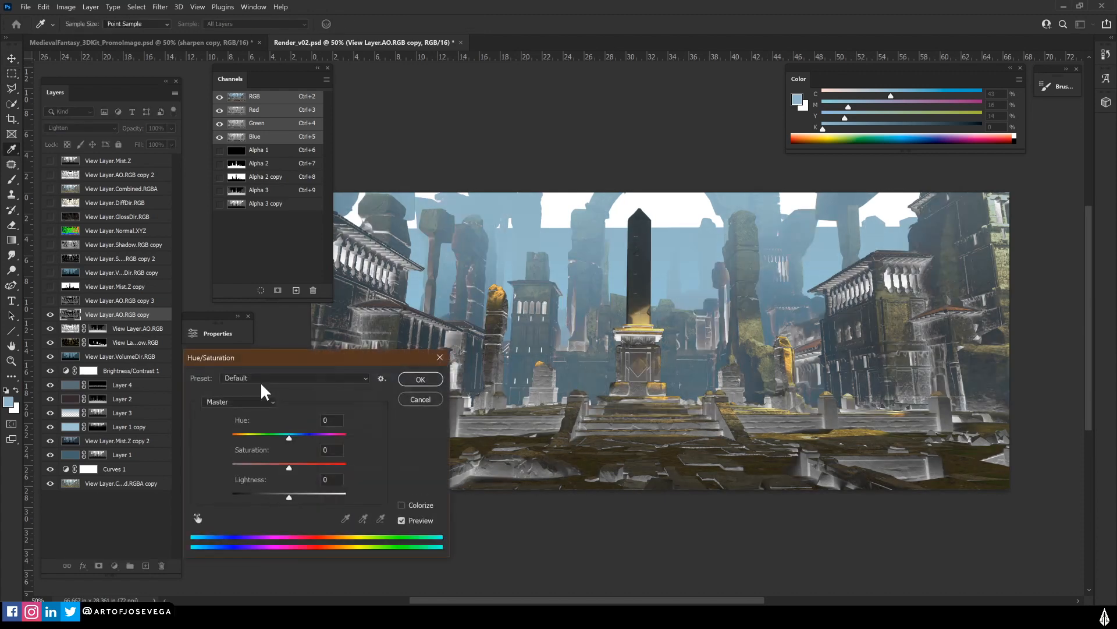
pyautogui.moveTo(307, 360); pyautogui.dragTo(284, 297)
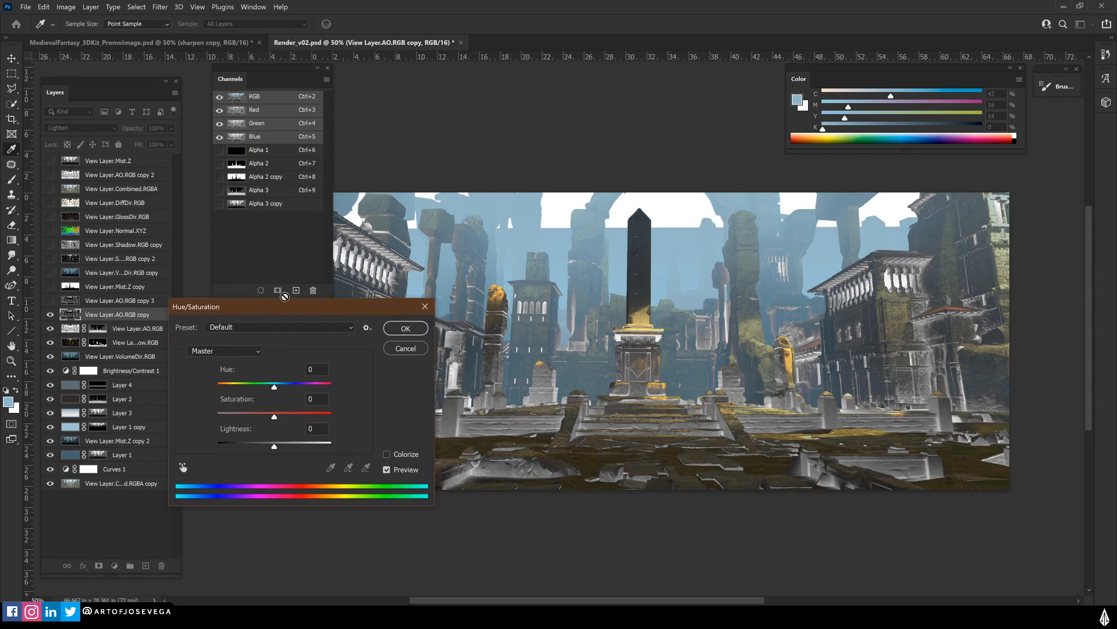
pyautogui.click(387, 454)
pyautogui.moveTo(274, 446); pyautogui.dragTo(252, 448)
pyautogui.moveTo(280, 387); pyautogui.dragTo(217, 390)
pyautogui.moveTo(252, 446); pyautogui.dragTo(222, 388)
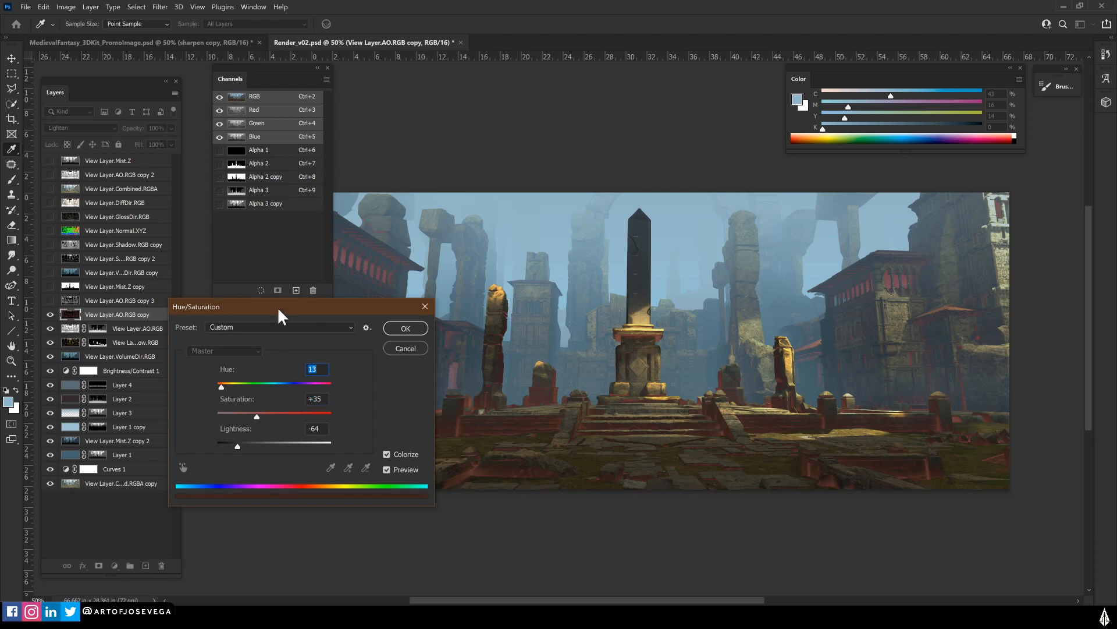
pyautogui.moveTo(282, 312)
pyautogui.mouseDown()
pyautogui.moveTo(299, 442)
pyautogui.moveTo(278, 333)
pyautogui.mouseUp()
pyautogui.click(401, 349)
# Mask the colorized AO copy with a selection loaded from the View Layer.AO.RGB layer's mask
pyautogui.hotkey('ctrl', '+')
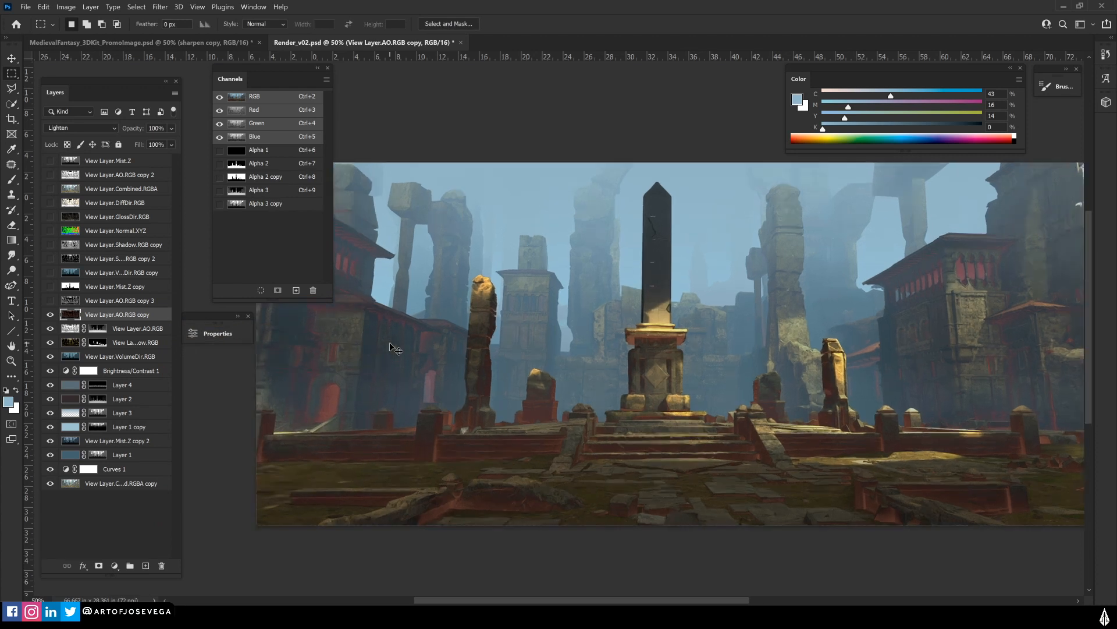
pyautogui.press('b')
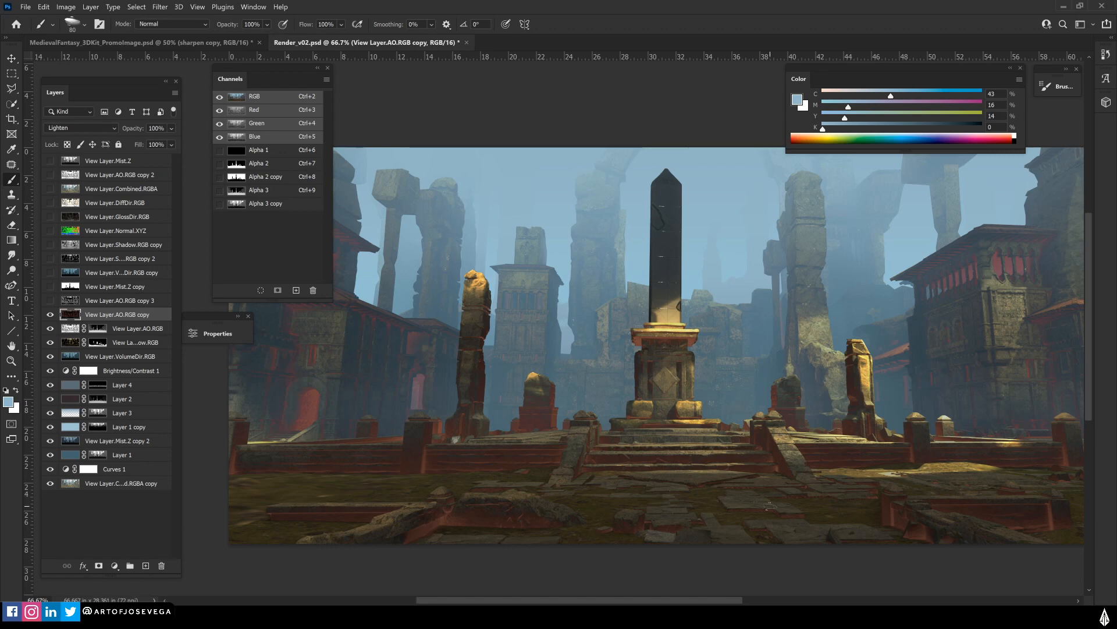
pyautogui.moveTo(432, 468); pyautogui.dragTo(480, 456)
pyautogui.hotkey('ctrl', '-')
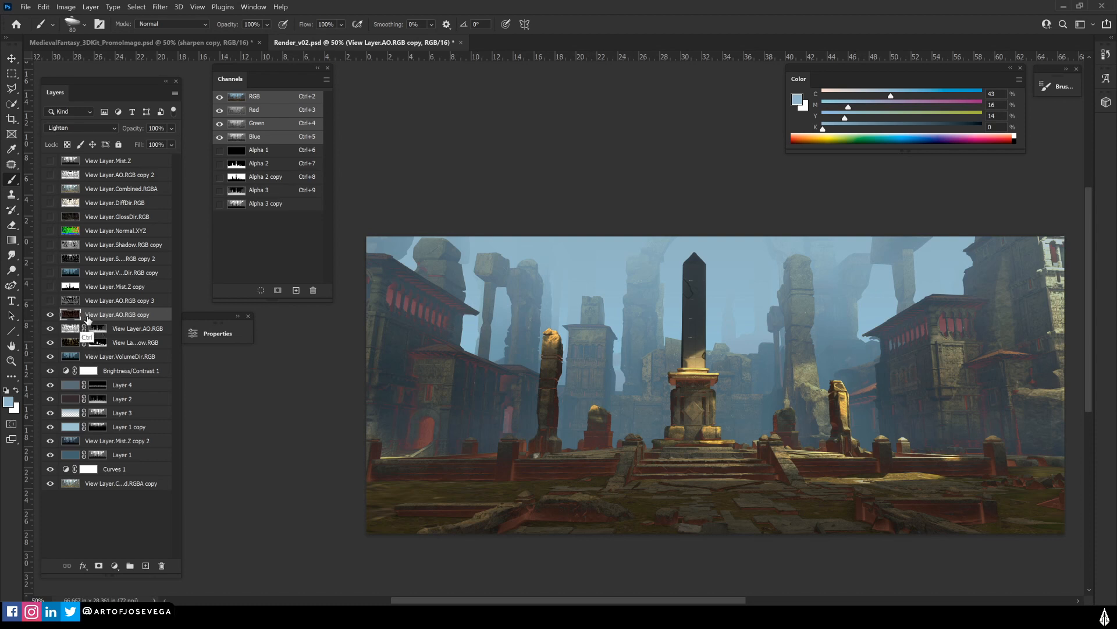
pyautogui.keyDown('ctrl'); pyautogui.click(99, 334); pyautogui.keyUp('ctrl')
pyautogui.click(98, 565)
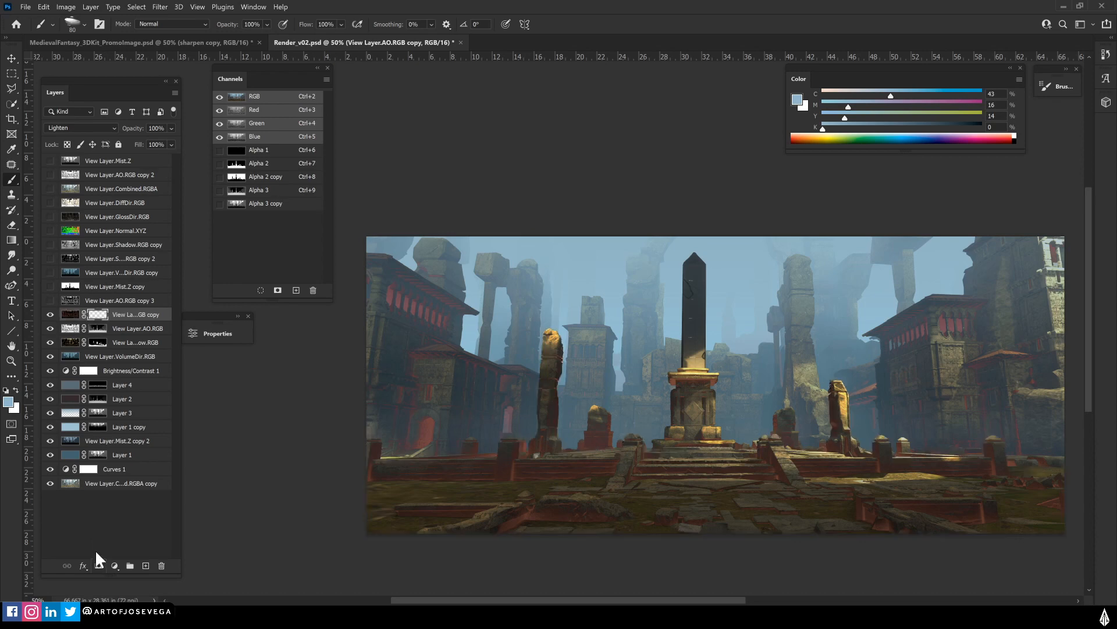
# Examine the steps, low walls and foreground ground with and without the masked red AO copy
pyautogui.press('m')
pyautogui.moveTo(319, 432)
pyautogui.mouseDown()
pyautogui.moveTo(307, 418)
pyautogui.moveTo(368, 293)
pyautogui.mouseUp()
pyautogui.press('b')
pyautogui.hotkey('ctrl', '+')
pyautogui.hotkey('ctrl', '+')
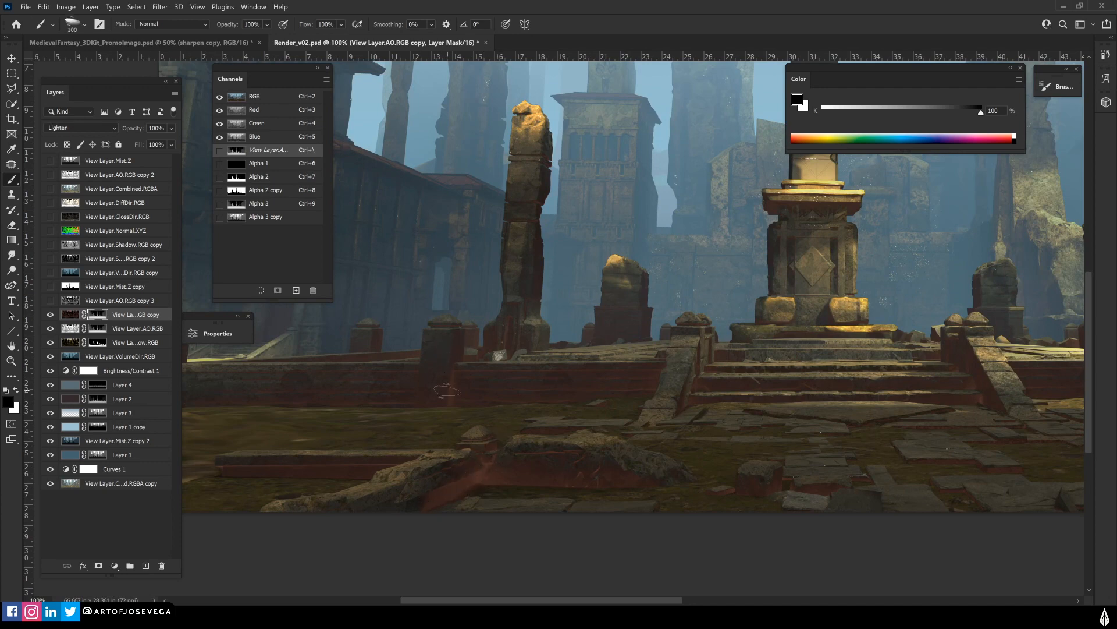
pyautogui.moveTo(619, 393); pyautogui.dragTo(448, 445)
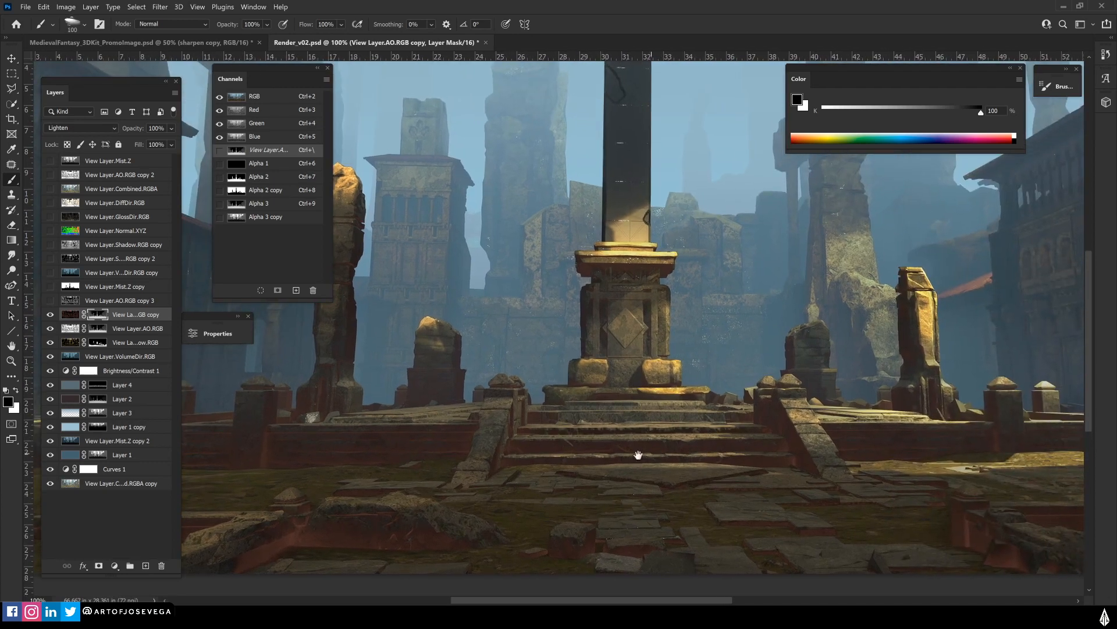
pyautogui.moveTo(638, 454); pyautogui.dragTo(556, 471)
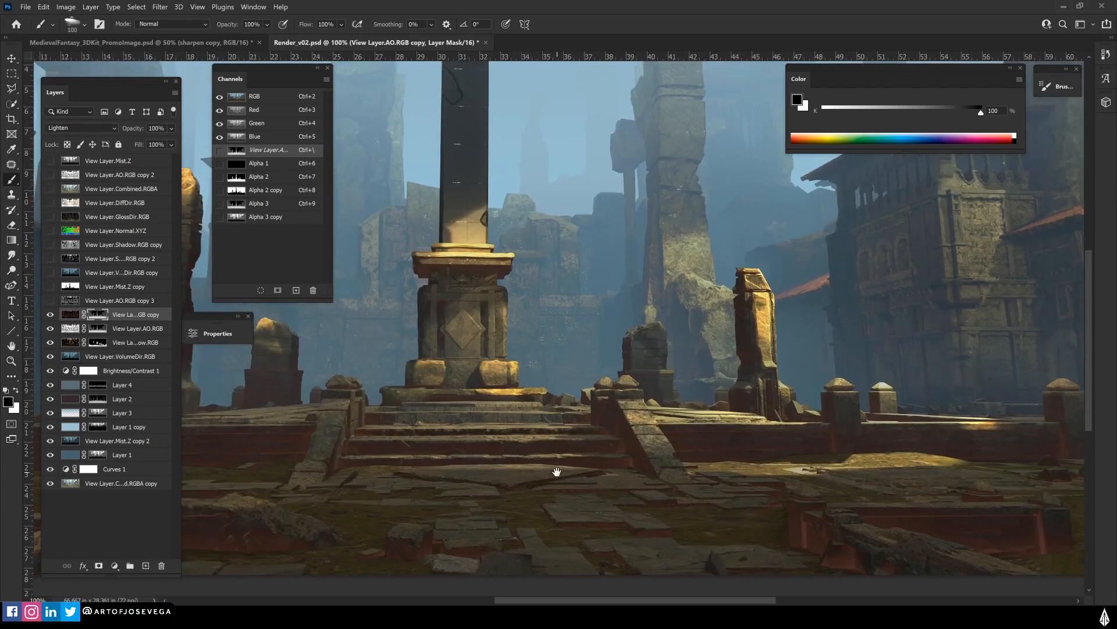
pyautogui.hotkey('ctrl', '-')
pyautogui.moveTo(354, 426); pyautogui.dragTo(443, 469)
pyautogui.click(50, 315)
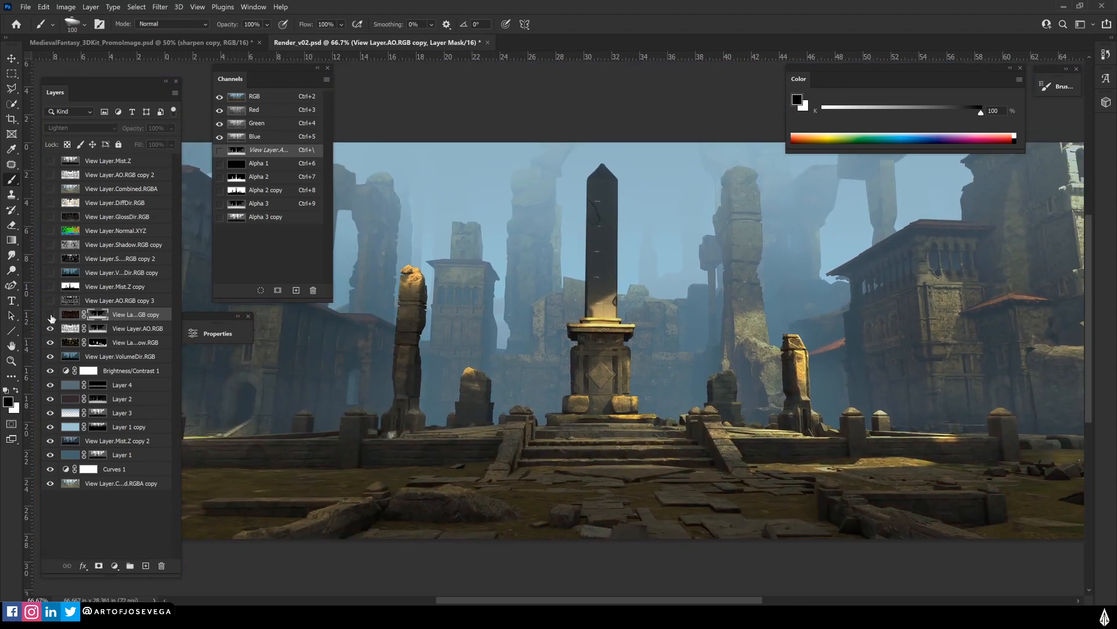
pyautogui.click(50, 315)
pyautogui.click(50, 315)
pyautogui.click(50, 315)
pyautogui.hotkey('ctrl', '-')
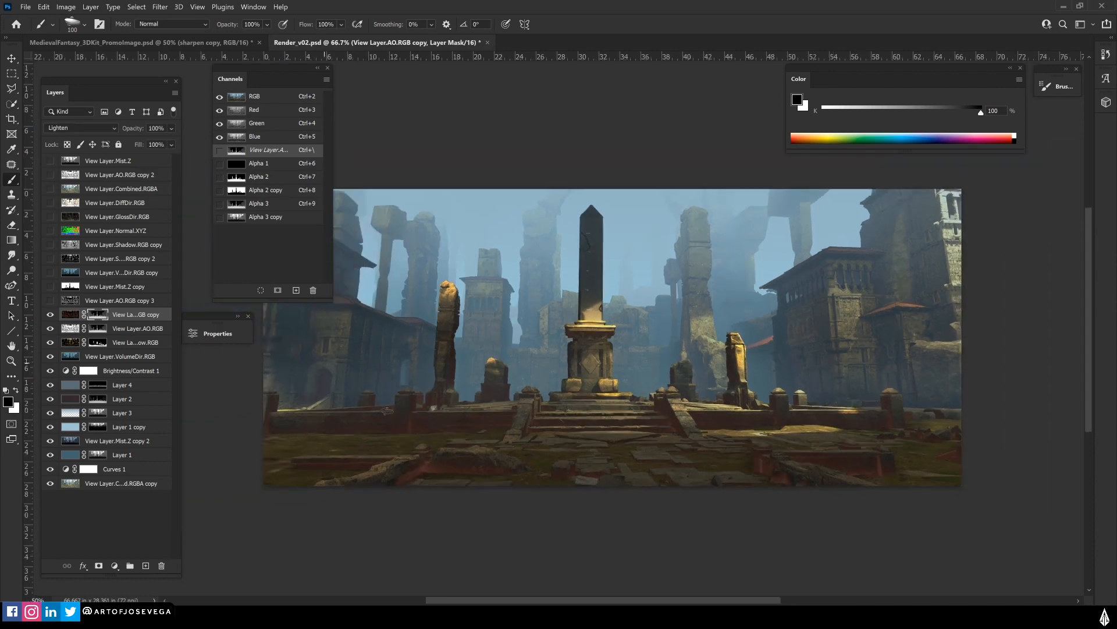
# Try successive blend modes on the masked red AO copy and settle on Difference
pyautogui.click(69, 314)
pyautogui.click(58, 127)
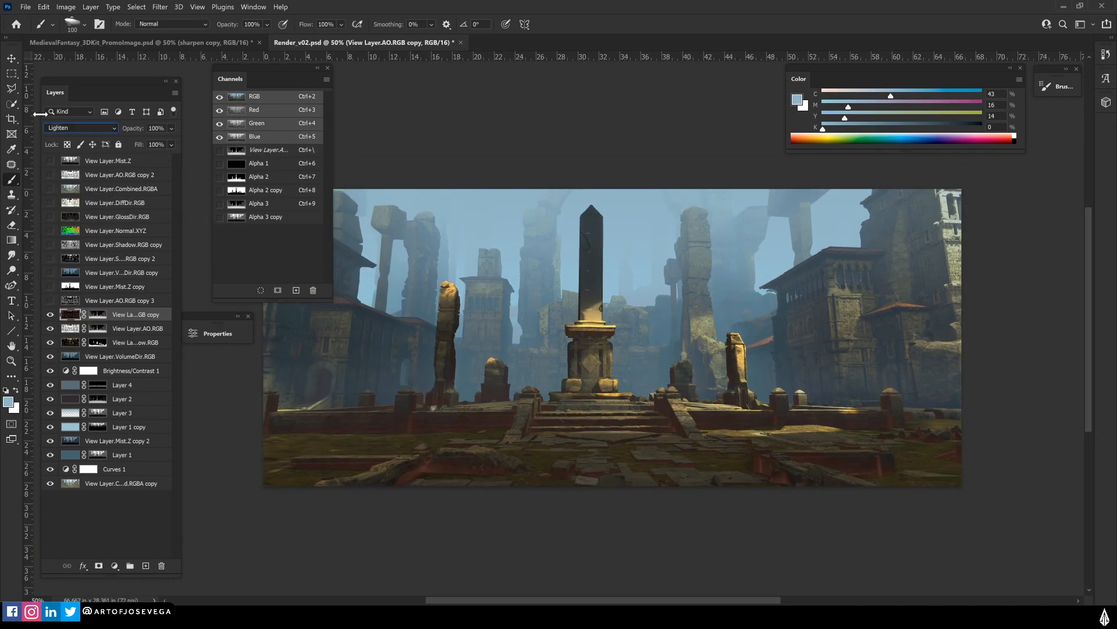
pyautogui.press('Down')
pyautogui.press('Down')
pyautogui.press('Down')
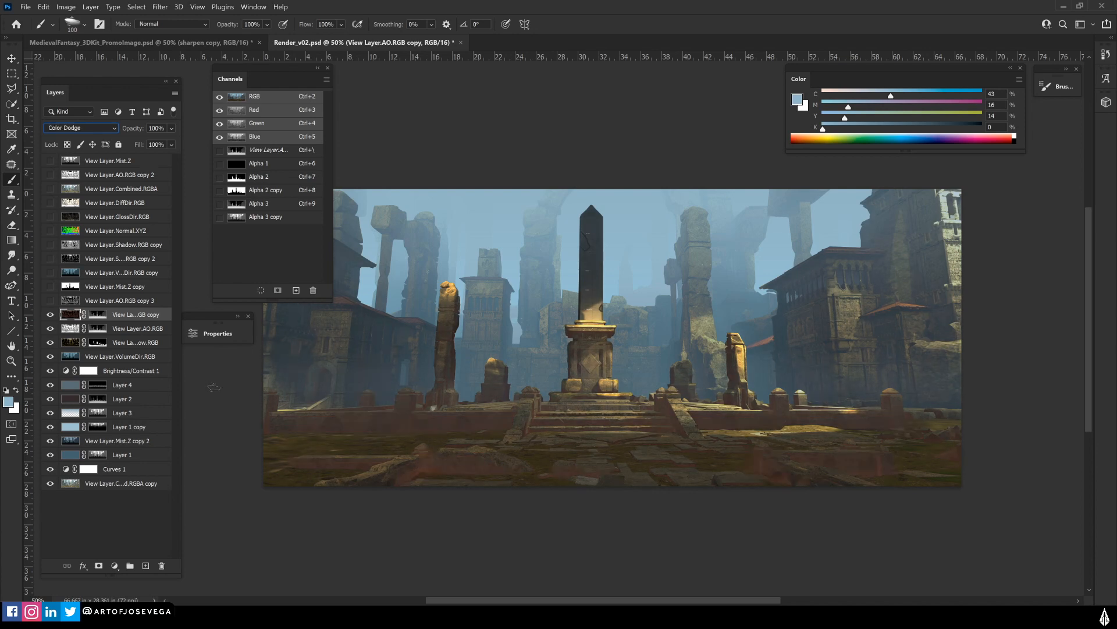
pyautogui.press('Down')
pyautogui.press('Down')
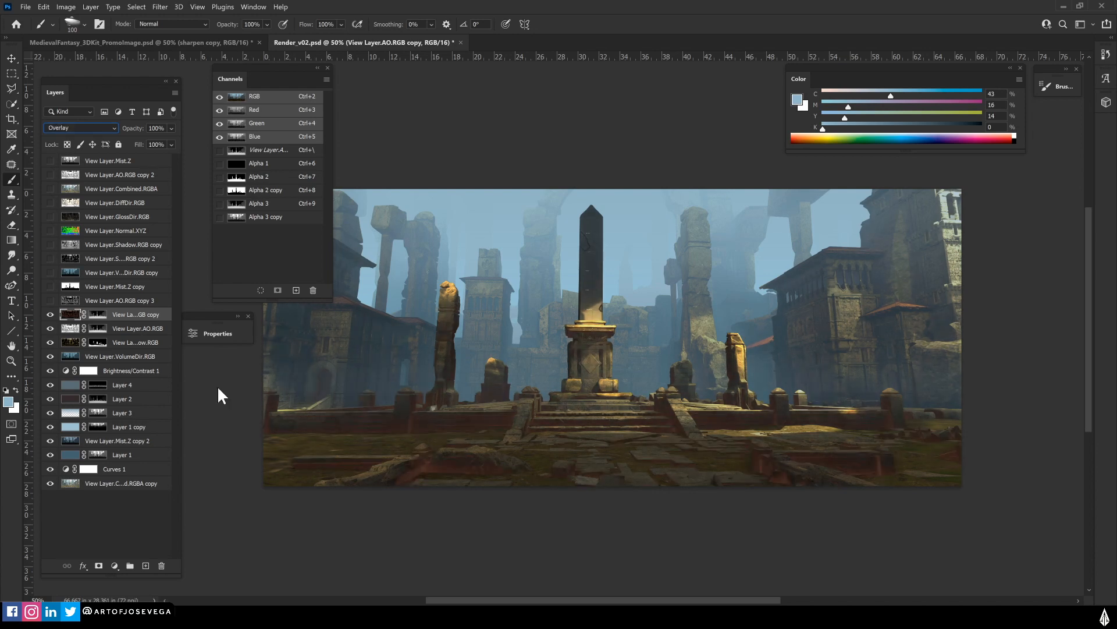
pyautogui.press('Down')
pyautogui.press('Down')
pyautogui.press('Down')
pyautogui.press('Down')
pyautogui.press('Down')
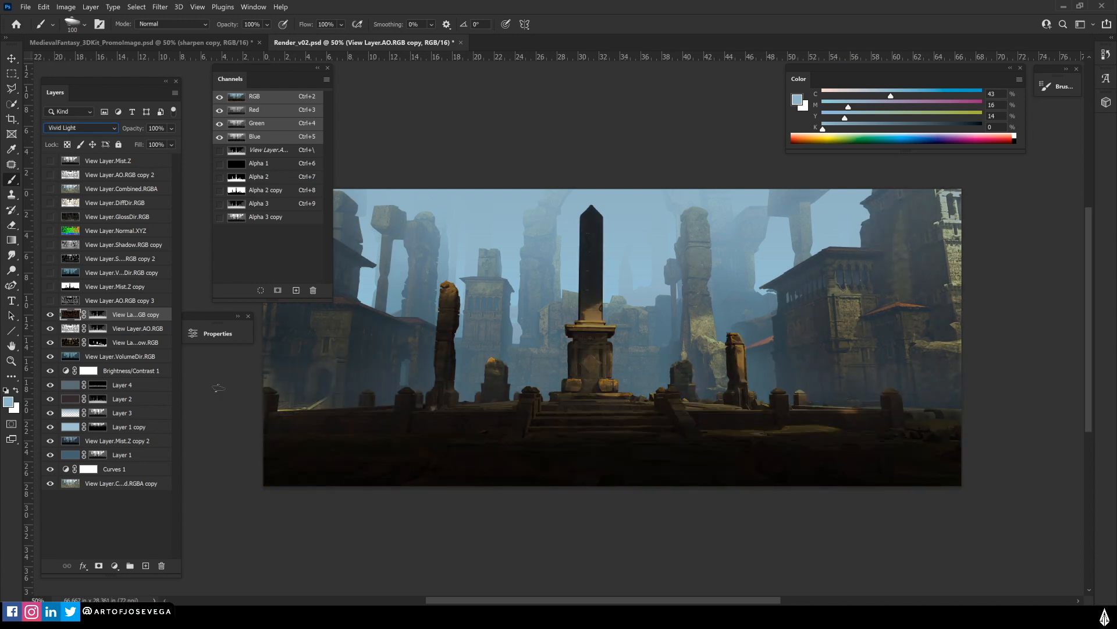
pyautogui.press('Down')
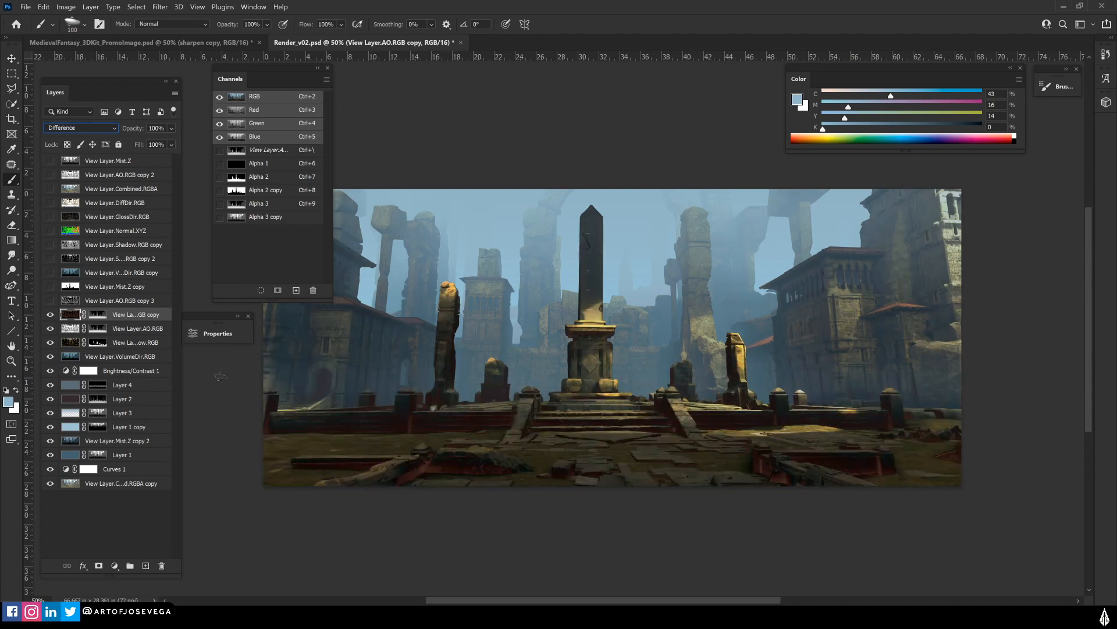
pyautogui.press('Down')
pyautogui.press('Down')
pyautogui.press('Down')
pyautogui.press('Down')
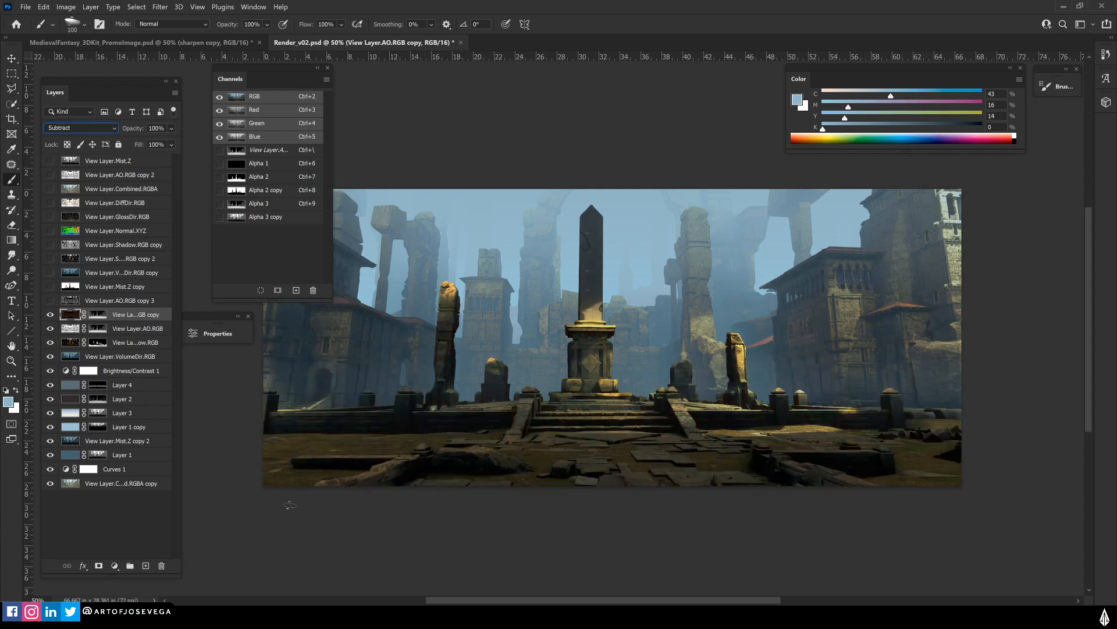
pyautogui.press('Up')
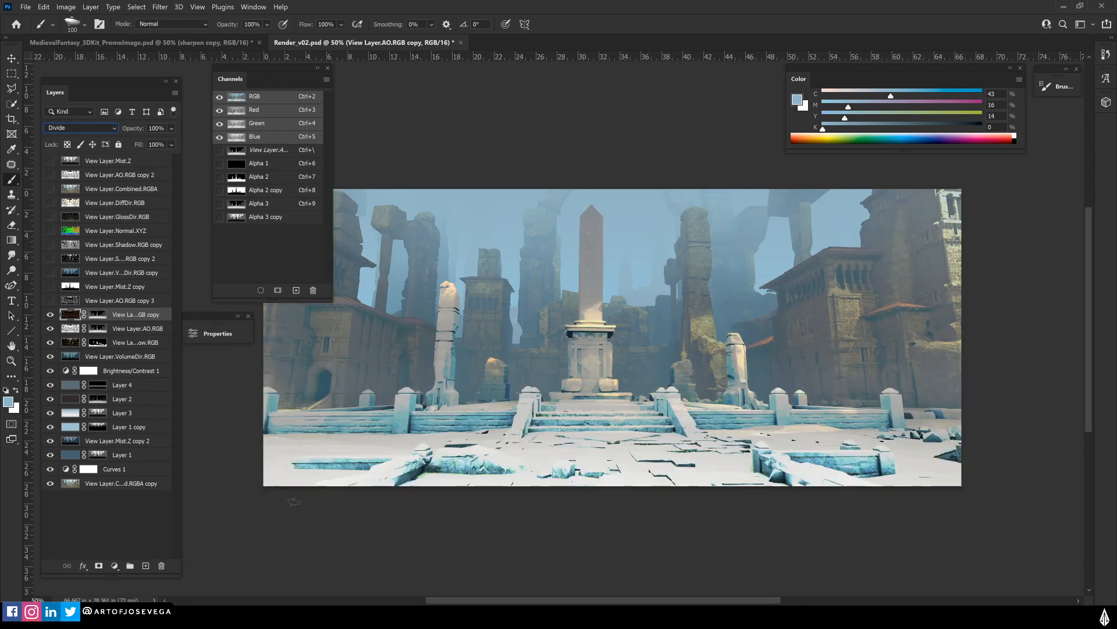
pyautogui.press('Down')
pyautogui.press('Down')
pyautogui.press('Down')
pyautogui.press('Down')
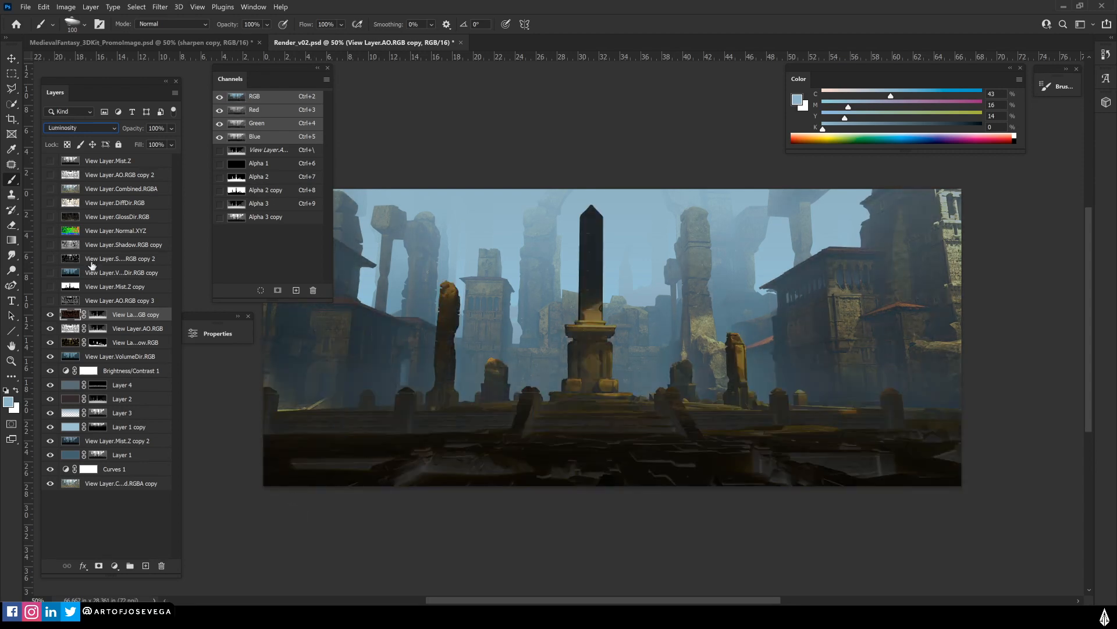
pyautogui.click(81, 127)
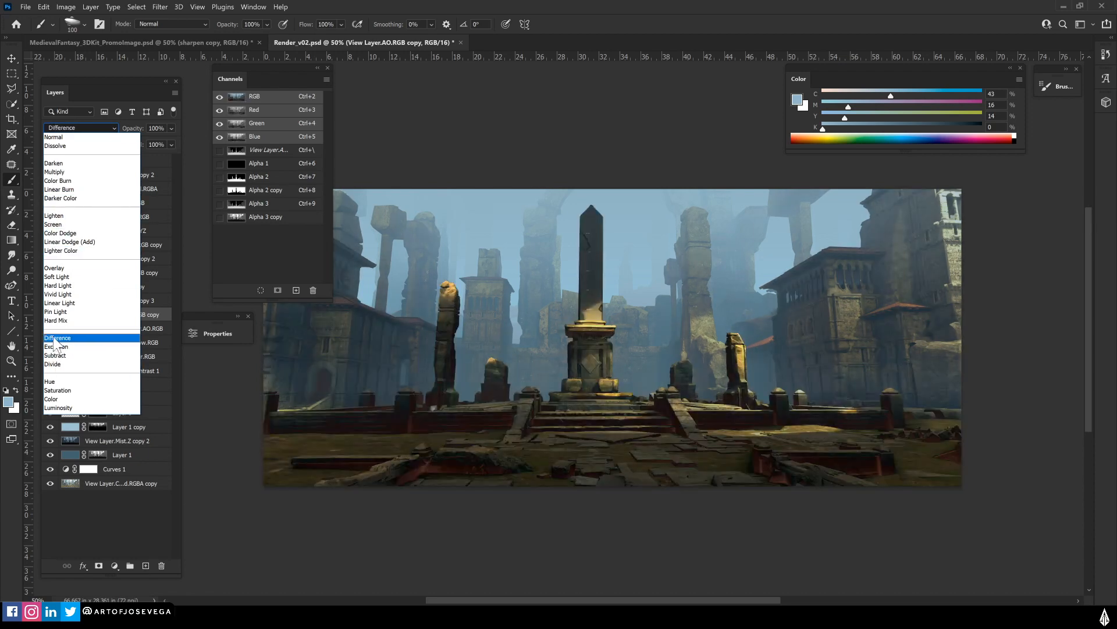
pyautogui.click(55, 338)
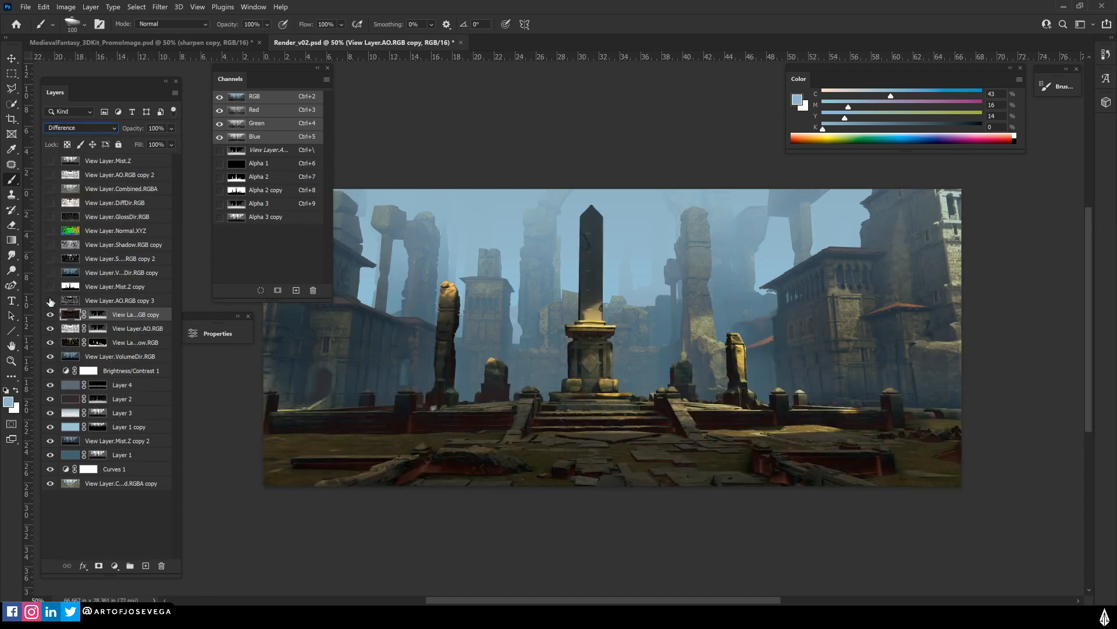
# Brighten the midtones of the red AO copy with Levels to strengthen its tint
pyautogui.hotkey('ctrl', 'l')
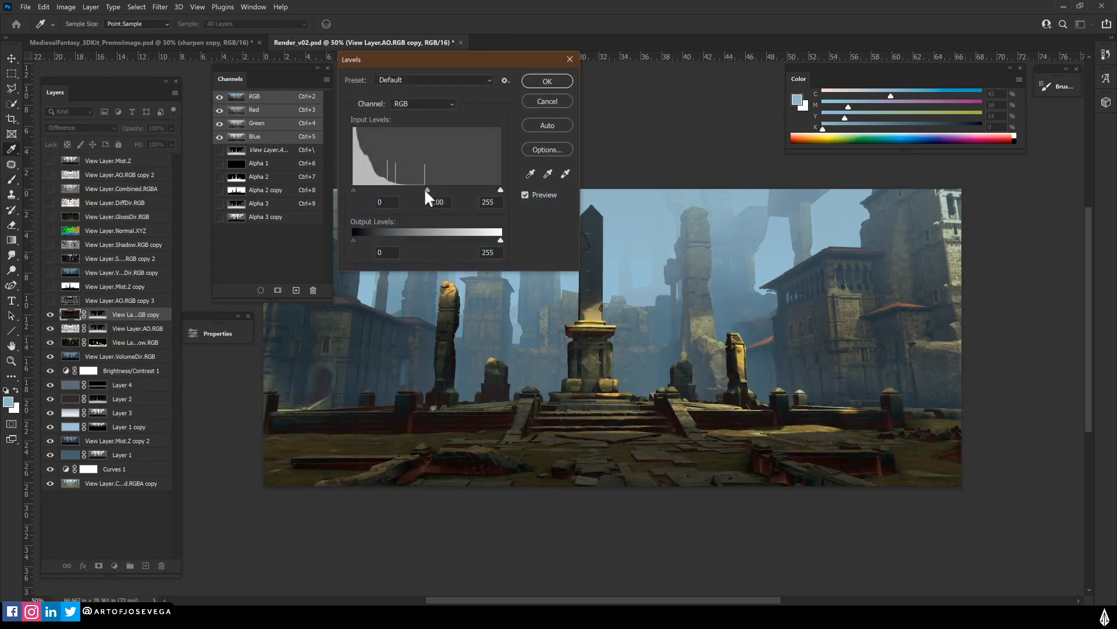
pyautogui.moveTo(426, 189); pyautogui.dragTo(415, 190)
pyautogui.press('Return')
pyautogui.press('b')
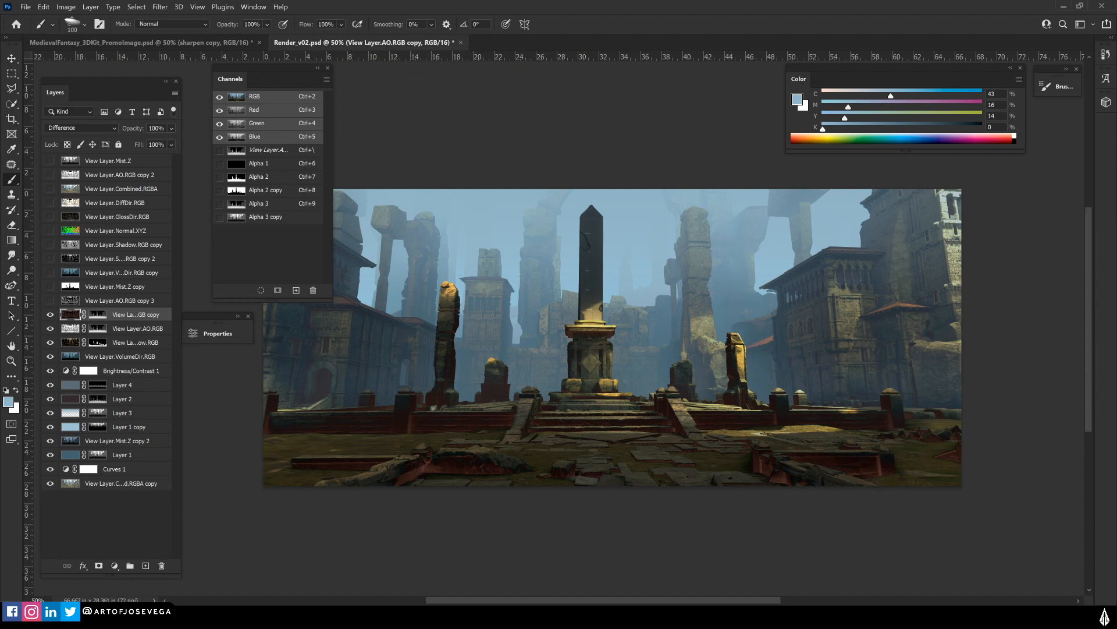
# Paint black on the red AO copy's mask with a large brush at 44% opacity to soften the tint on the nearest foreground
pyautogui.click(97, 316)
pyautogui.press(']')
pyautogui.press(']')
pyautogui.press(']')
pyautogui.press(']')
pyautogui.press(']')
pyautogui.press(']')
pyautogui.press(']')
pyautogui.press(']')
pyautogui.press(']')
pyautogui.press(']')
pyautogui.press(']')
pyautogui.press(']')
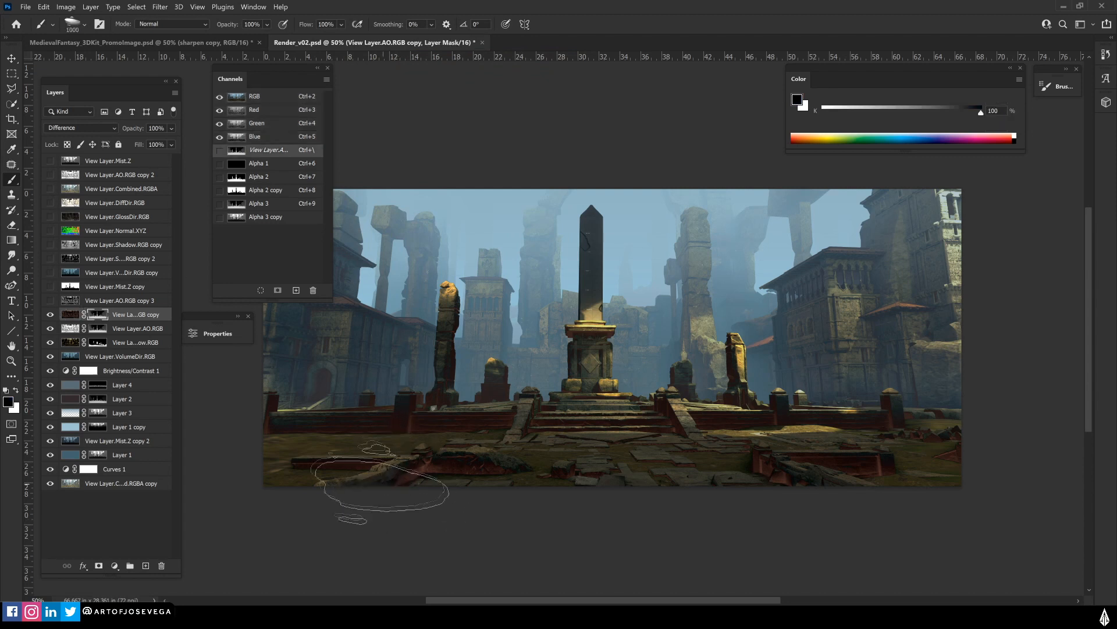
pyautogui.press('4')
pyautogui.press('4')
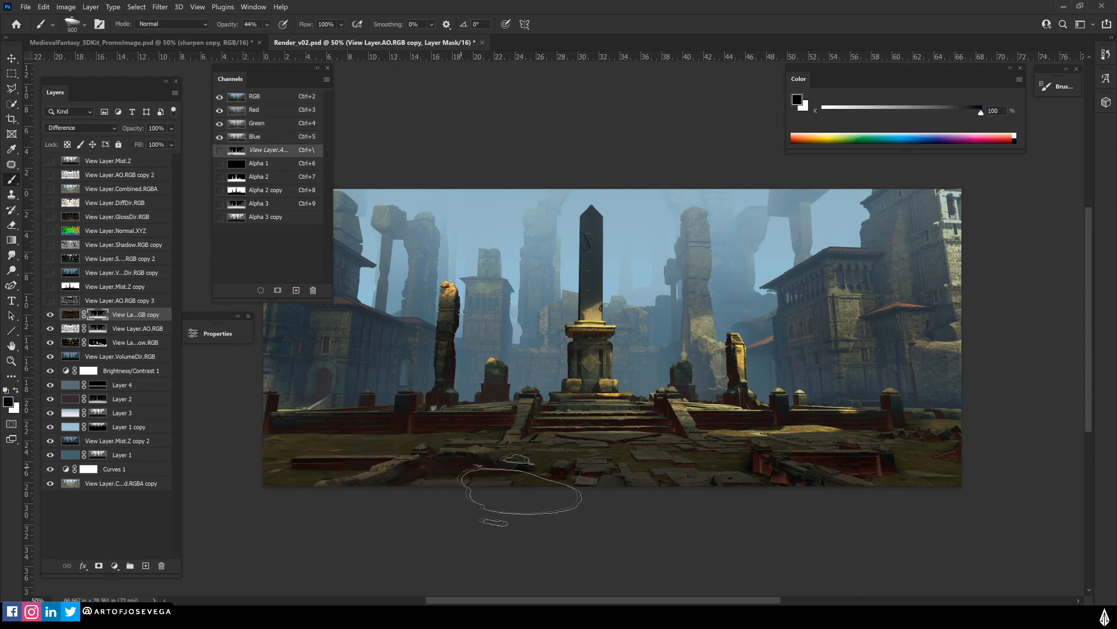
pyautogui.press('[')
pyautogui.press('[')
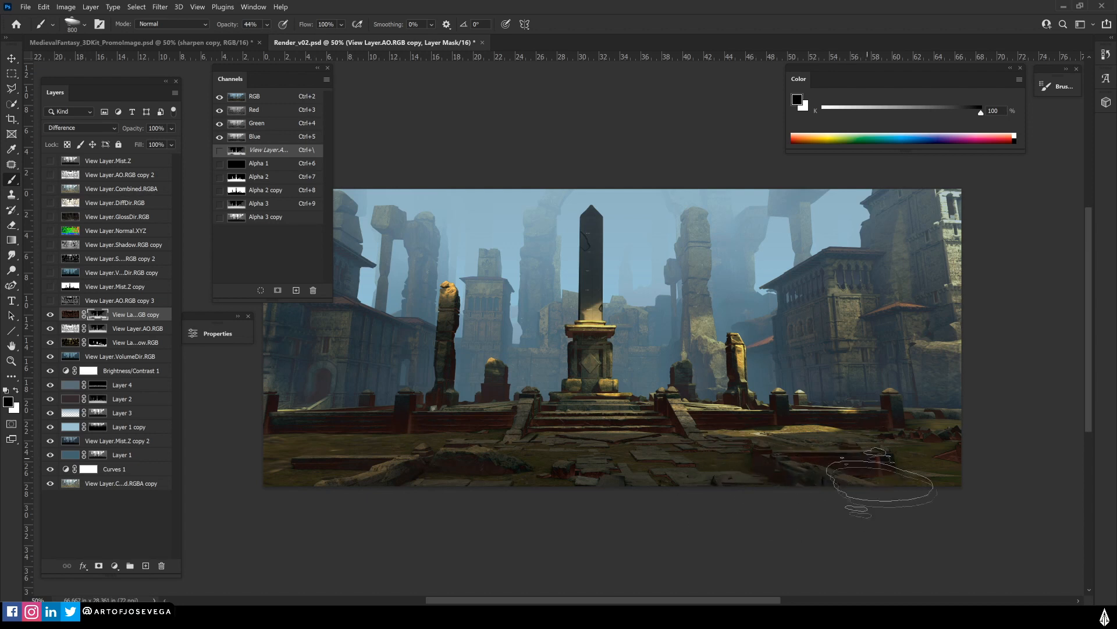
pyautogui.press('[')
pyautogui.press('[')
pyautogui.press('[')
pyautogui.press('[')
pyautogui.press('[')
pyautogui.press('[')
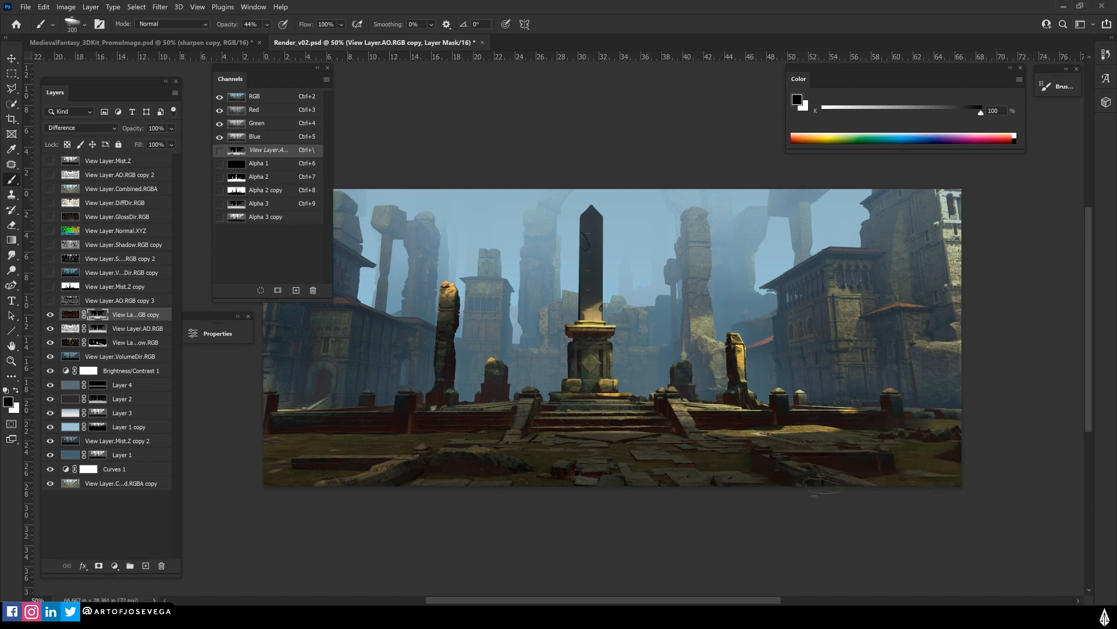
pyautogui.press(']')
pyautogui.press(']')
pyautogui.press(']')
pyautogui.press(']')
pyautogui.press(']')
pyautogui.press(']')
pyautogui.press(']')
pyautogui.press(']')
pyautogui.press('[')
pyautogui.press('[')
pyautogui.press('[')
pyautogui.press('[')
pyautogui.press('[')
pyautogui.press(']')
pyautogui.press(']')
pyautogui.press(']')
pyautogui.press(']')
pyautogui.moveTo(324, 546)
pyautogui.mouseDown()
pyautogui.moveTo(332, 511)
pyautogui.moveTo(368, 527)
pyautogui.mouseUp()
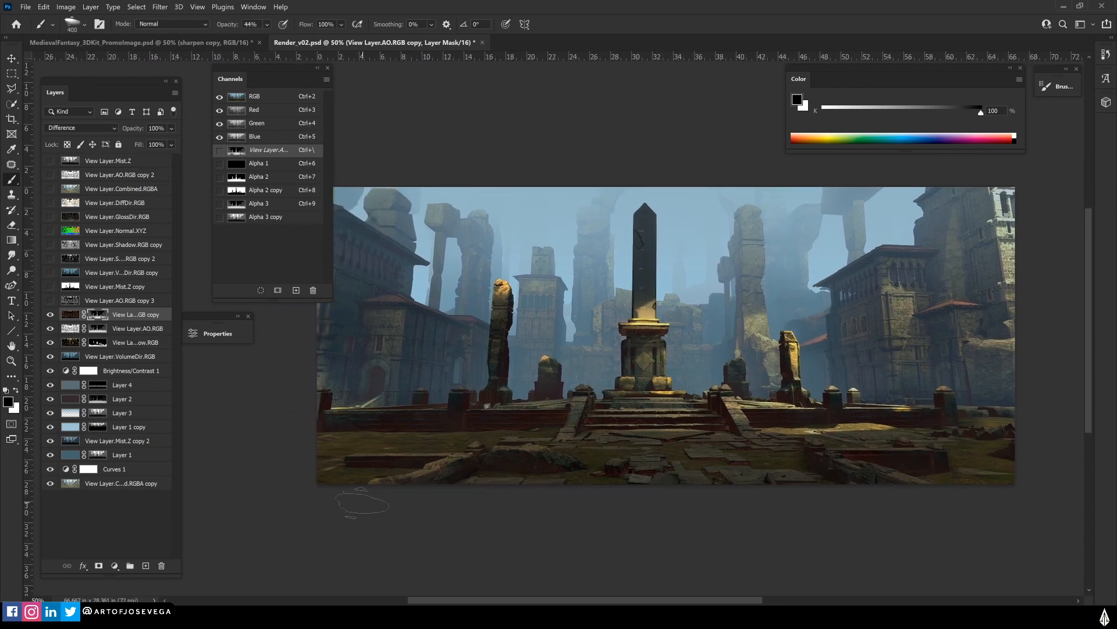
# Fill the red AO copy's layer mask with white
pyautogui.press(']')
pyautogui.press(']')
pyautogui.hotkey('ctrl', 'BackSpace')
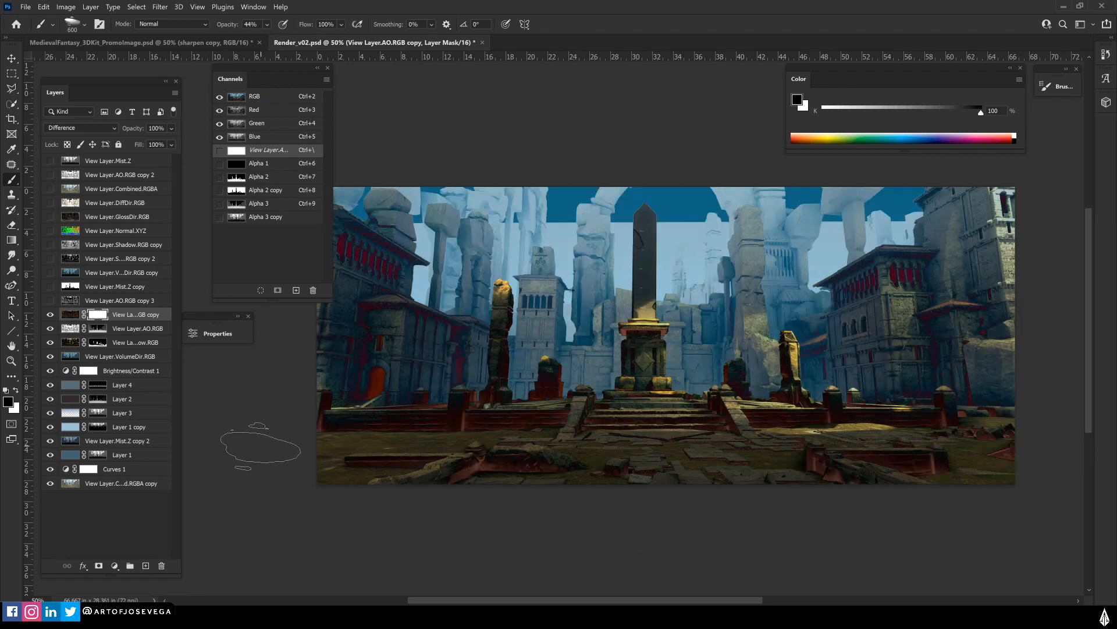
# Undo the white fill on the red AO copy's layer mask
pyautogui.hotkey('ctrl', 'z')
pyautogui.press('m')
pyautogui.moveTo(294, 454)
pyautogui.mouseDown()
pyautogui.moveTo(294, 473)
pyautogui.moveTo(304, 459)
pyautogui.mouseUp()
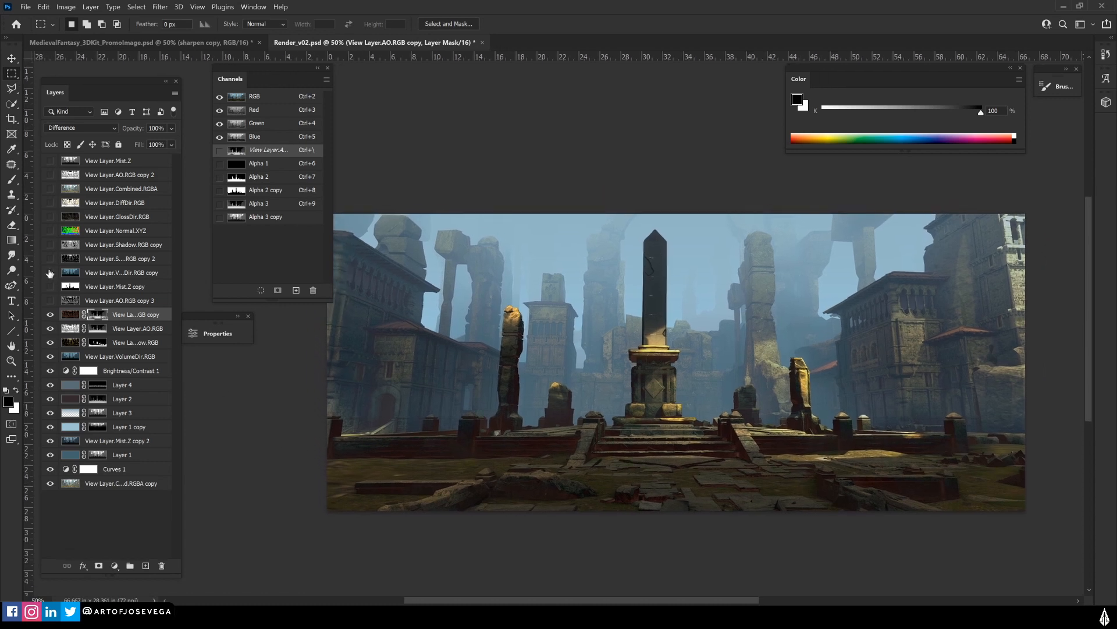
# Duplicate the masked red AO copy and set the duplicate's blend mode to Lighten
pyautogui.click(51, 314)
pyautogui.click(67, 316)
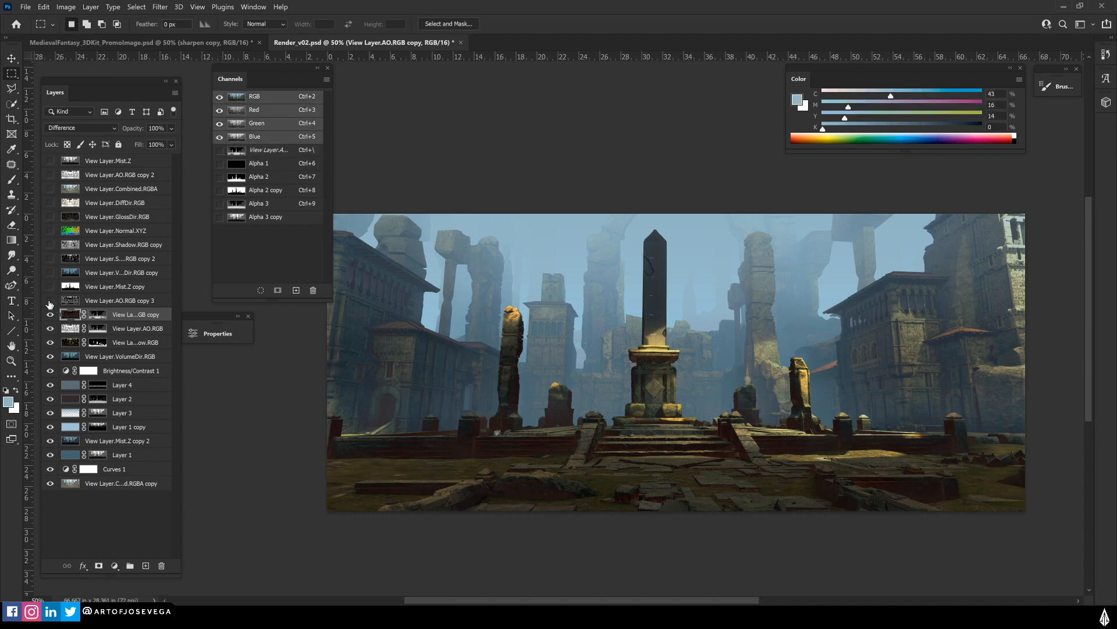
pyautogui.hotkey('ctrl', 'j')
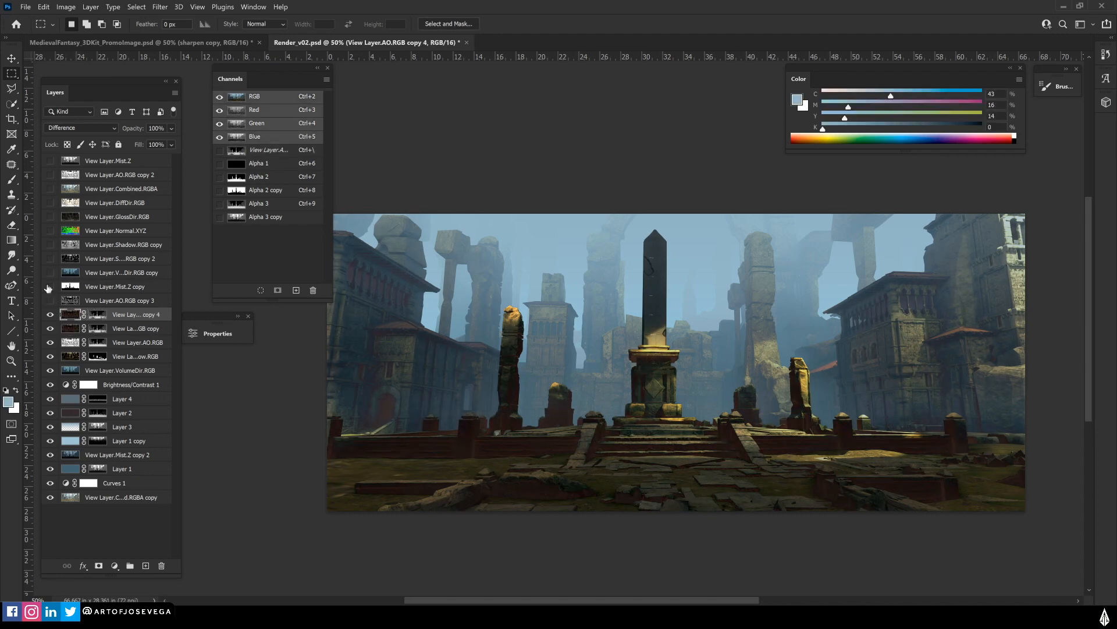
pyautogui.click(64, 128)
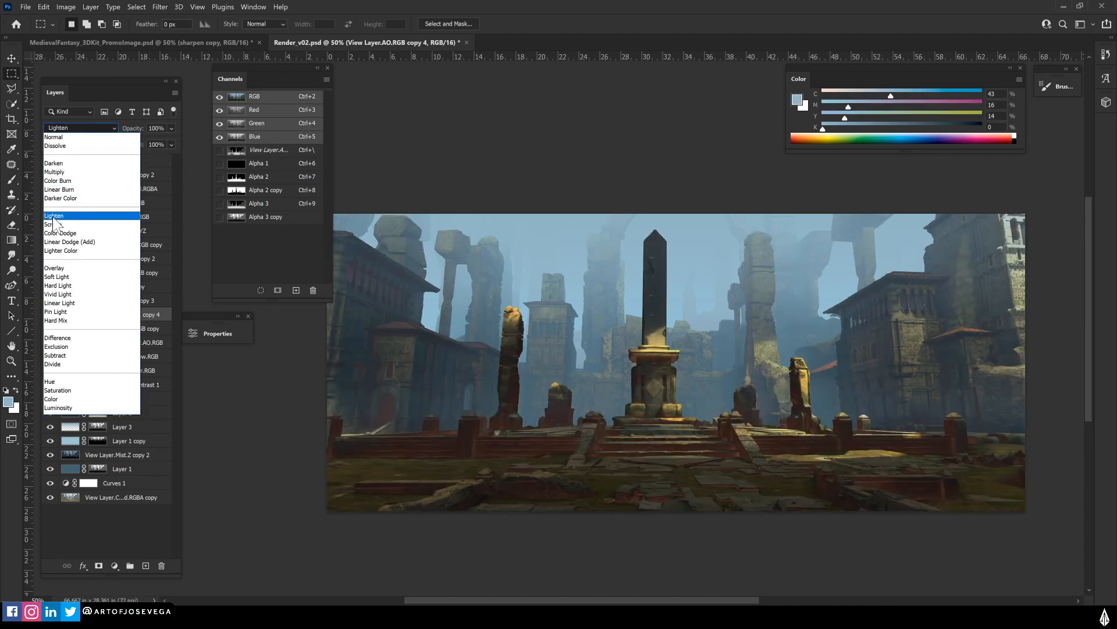
pyautogui.click(53, 217)
# Fill the Lighten AO copy's layer mask with white so its red tint covers the whole scene
pyautogui.click(97, 315)
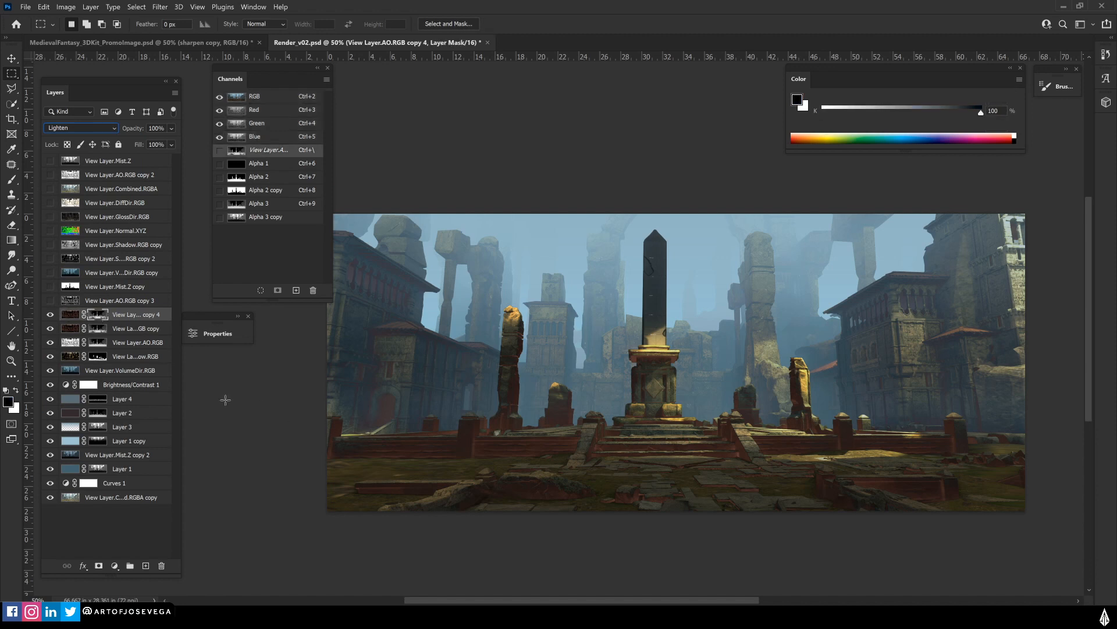
pyautogui.hotkey('ctrl', 'BackSpace')
pyautogui.moveTo(385, 470); pyautogui.dragTo(411, 459)
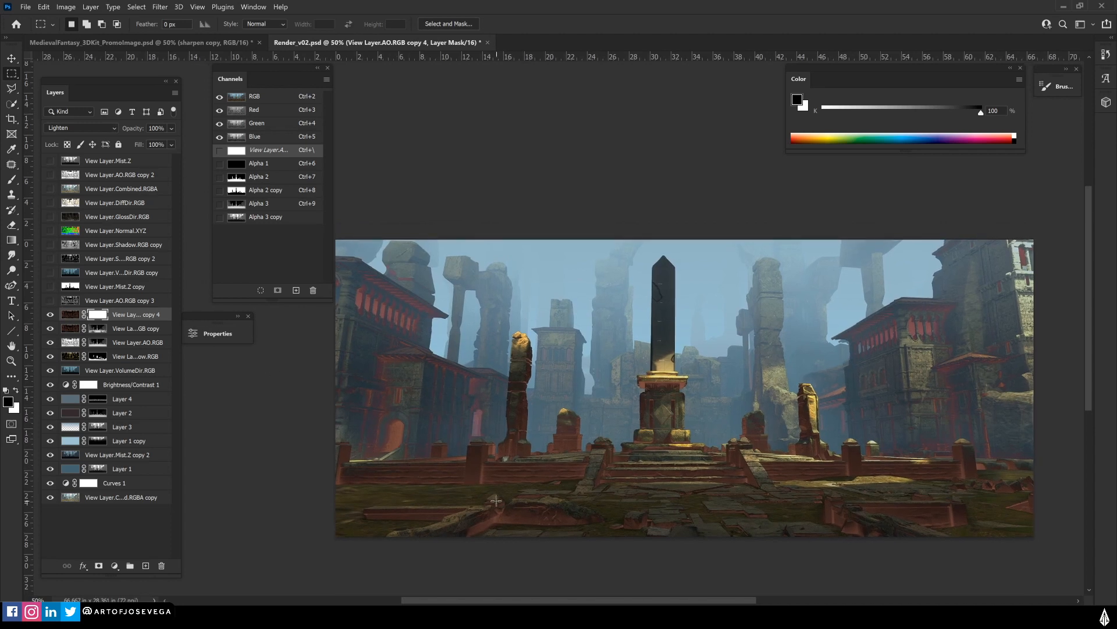
pyautogui.moveTo(517, 505); pyautogui.dragTo(274, 441)
pyautogui.hotkey('ctrl', '+')
pyautogui.hotkey('ctrl', '+')
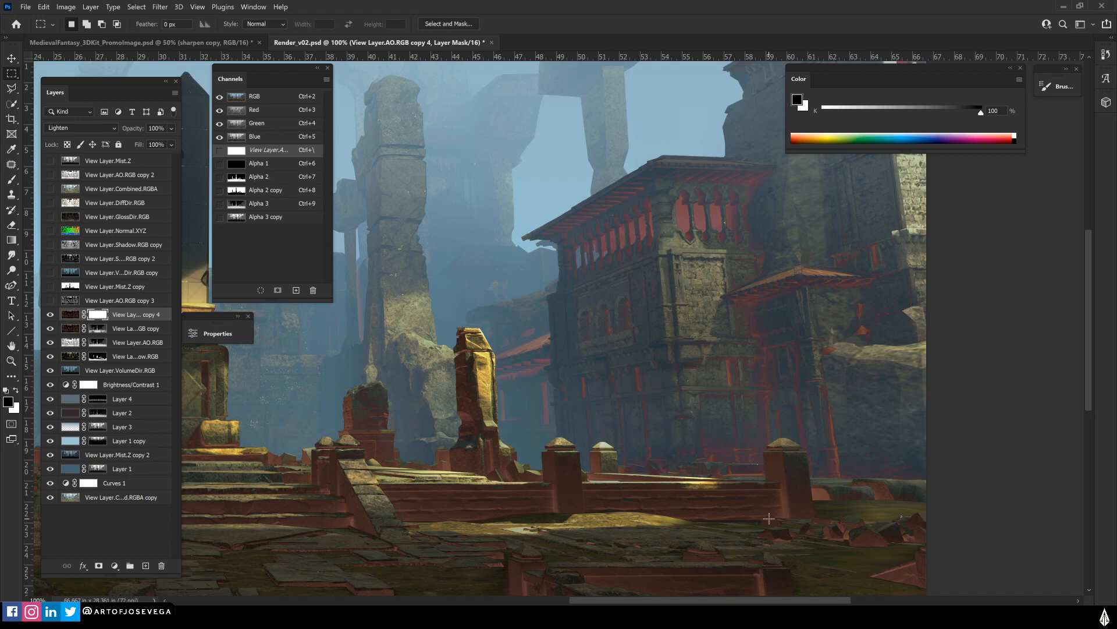
# Keep the upper AO copy on Lighten and set its Lightness to -2 with Hue/Saturation
pyautogui.click(71, 317)
pyautogui.click(58, 128)
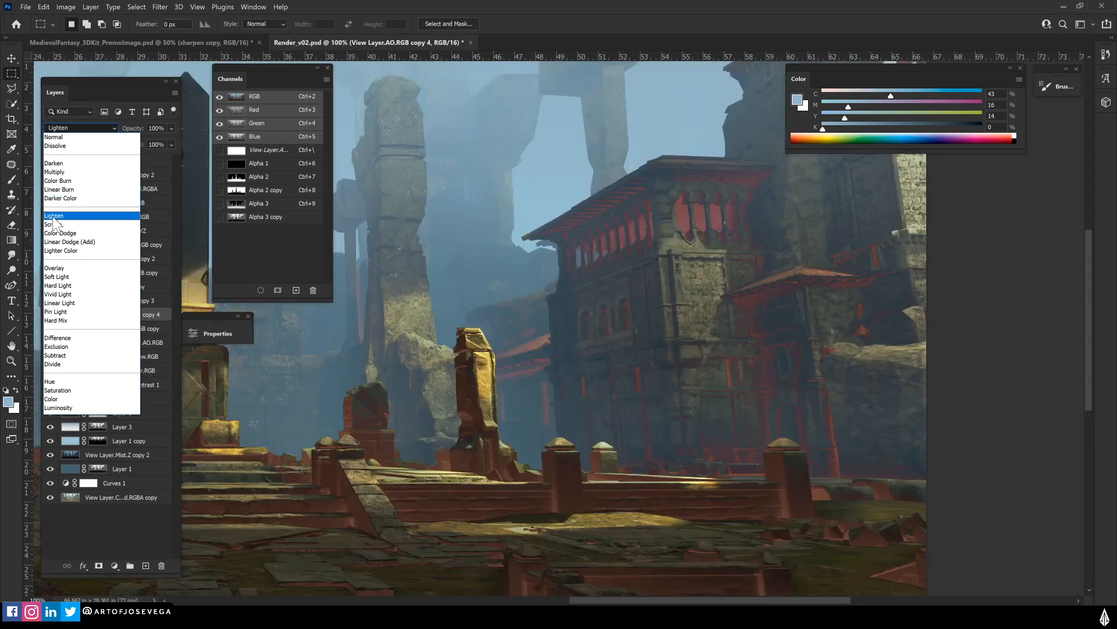
pyautogui.click(55, 216)
pyautogui.hotkey('ctrl', 'u')
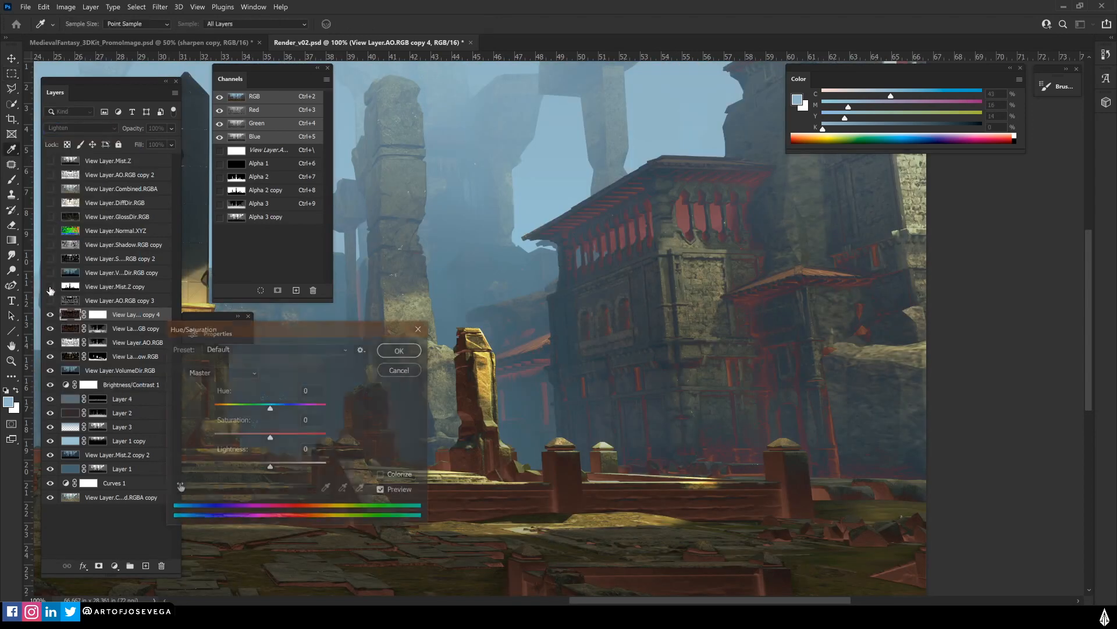
pyautogui.moveTo(235, 332); pyautogui.dragTo(238, 318)
pyautogui.moveTo(274, 453)
pyautogui.mouseDown()
pyautogui.moveTo(291, 454)
pyautogui.moveTo(273, 454)
pyautogui.mouseUp()
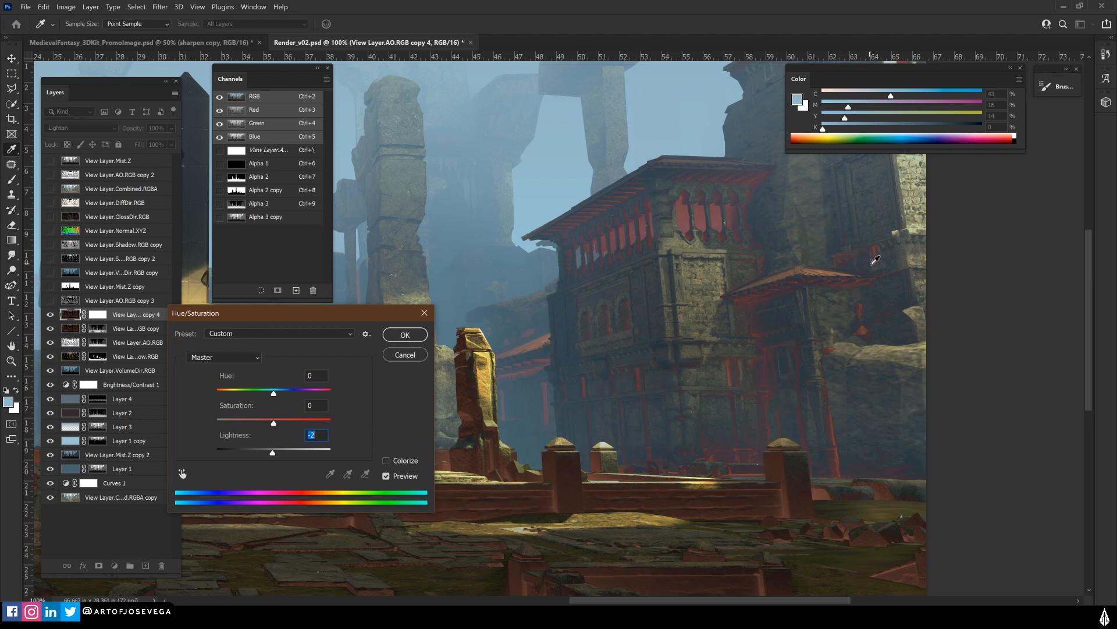
pyautogui.click(398, 338)
# Invert the Lighten AO copy's layer mask to black
pyautogui.moveTo(660, 426); pyautogui.dragTo(530, 454)
pyautogui.click(97, 316)
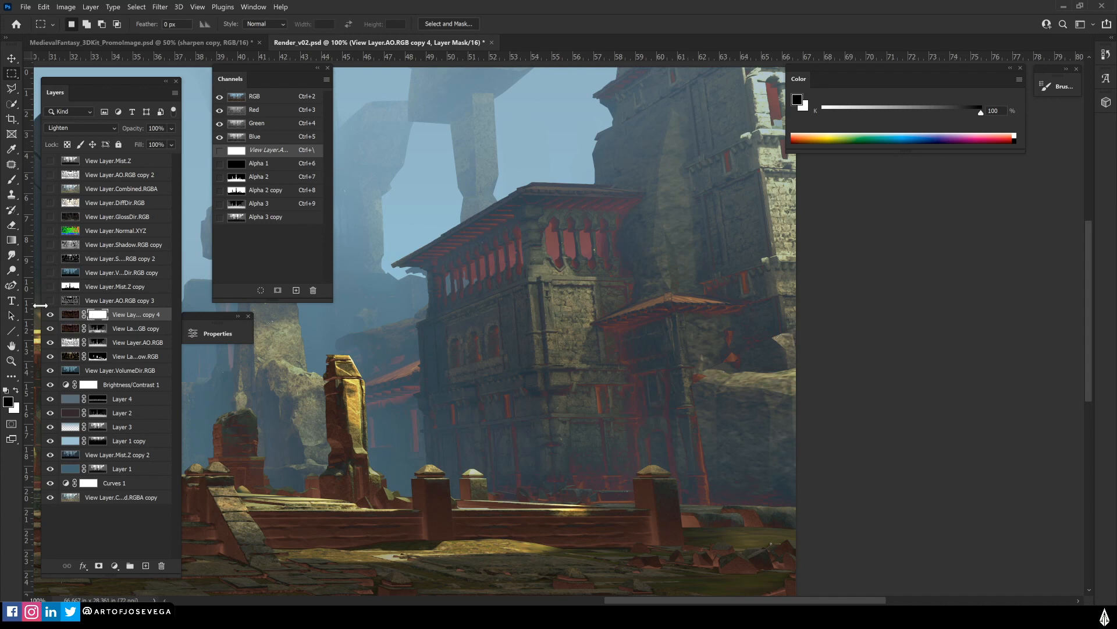
pyautogui.hotkey('ctrl', 'i')
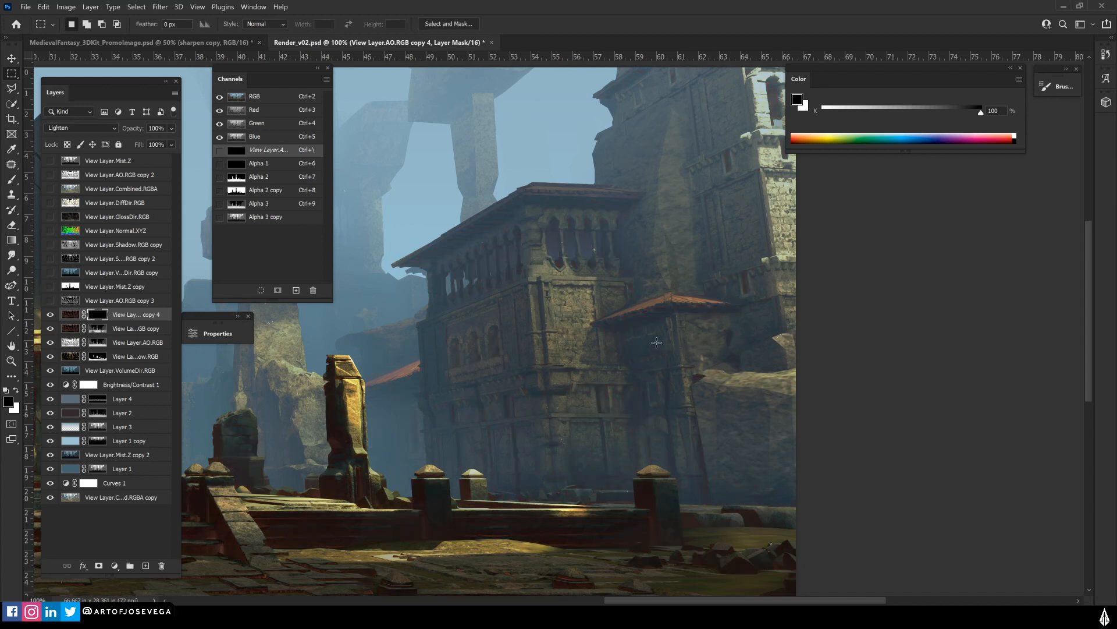
# Paint white on the Lighten AO copy's mask over the windows of the building and tower on the right at 100% opacity
pyautogui.press('b')
pyautogui.press('x')
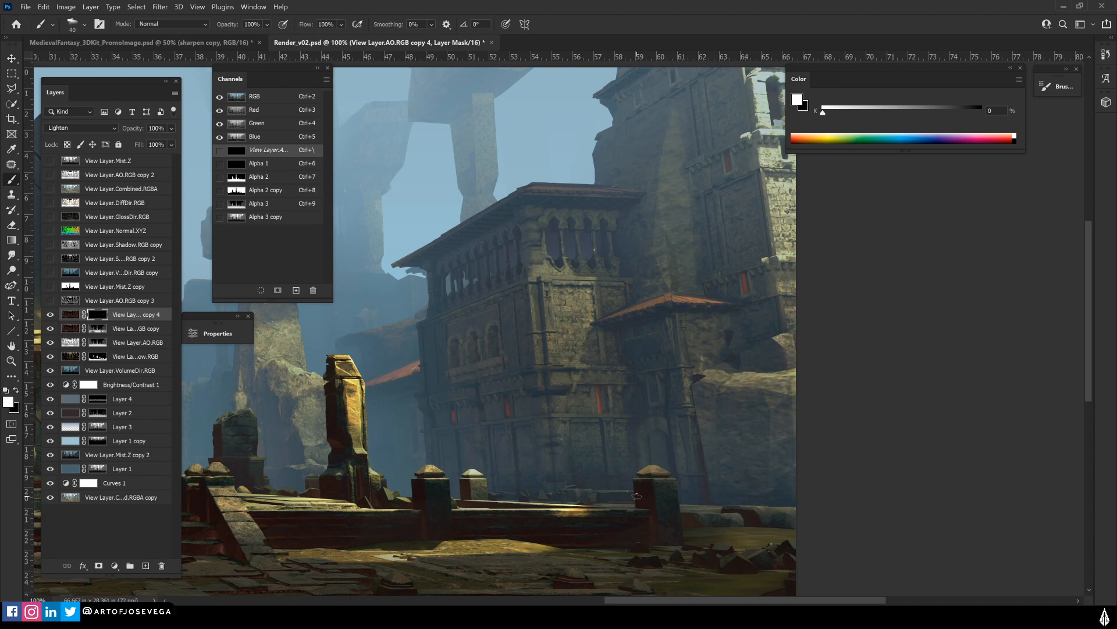
pyautogui.moveTo(545, 420); pyautogui.dragTo(553, 487)
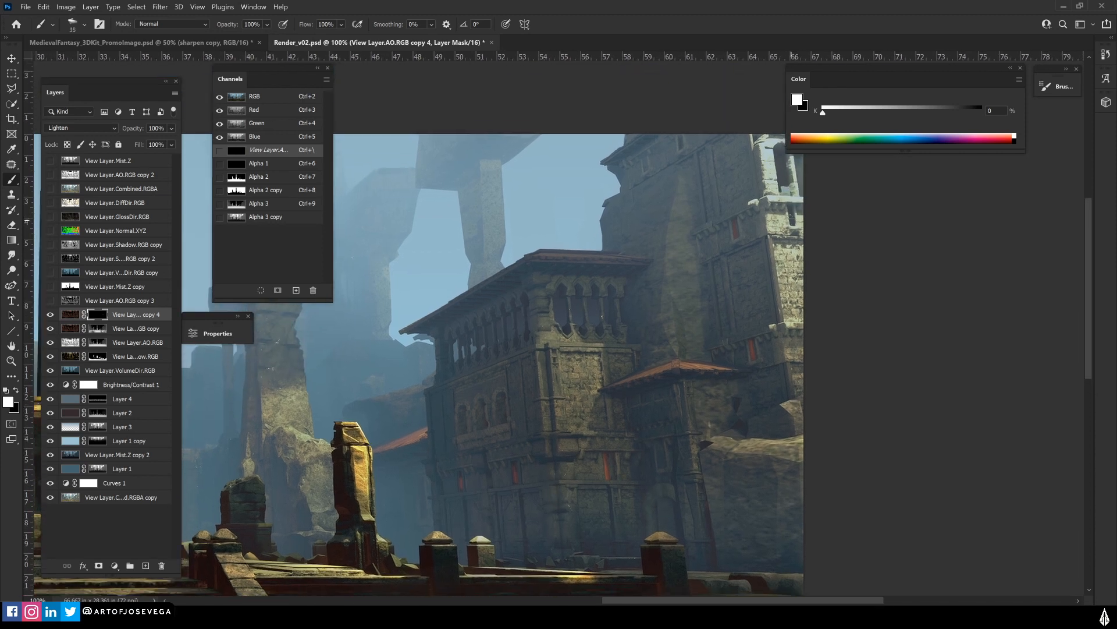
pyautogui.press('[')
pyautogui.press('x')
pyautogui.moveTo(455, 480); pyautogui.dragTo(422, 460)
pyautogui.press('m')
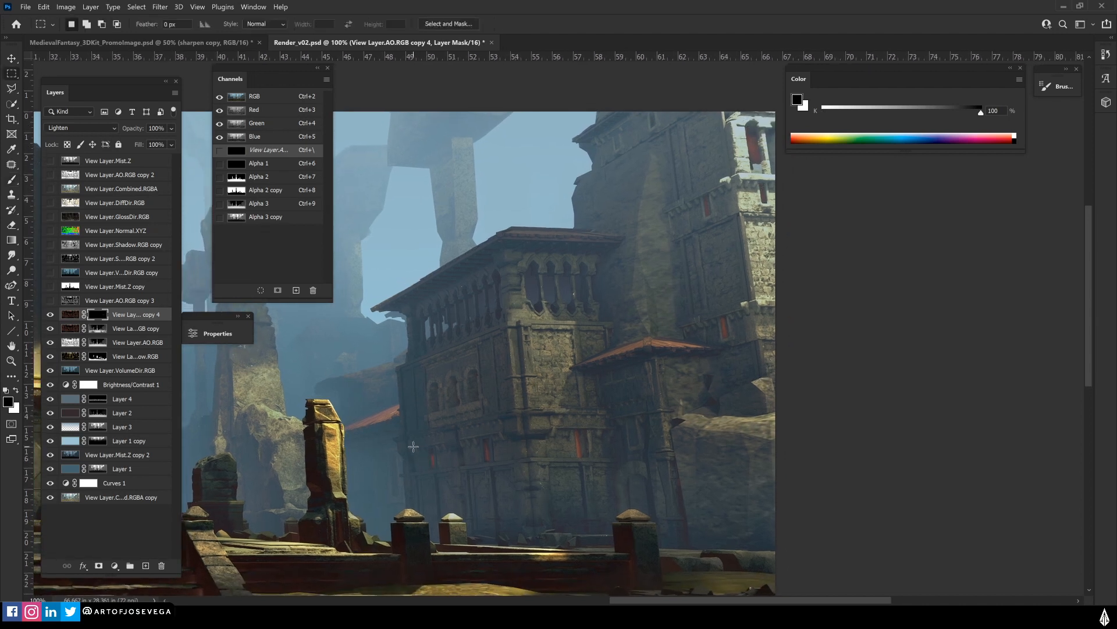
# Duplicate the Lighten AO copy with its painted mask and set the duplicate to Screen
pyautogui.click(70, 316)
pyautogui.hotkey('ctrl', 'j')
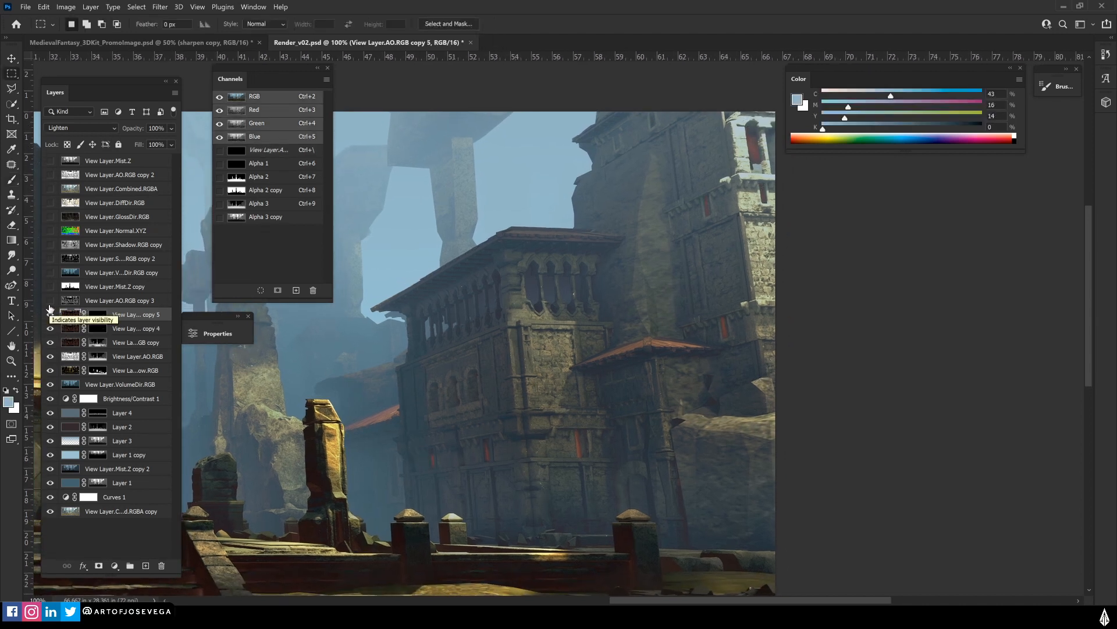
pyautogui.click(60, 128)
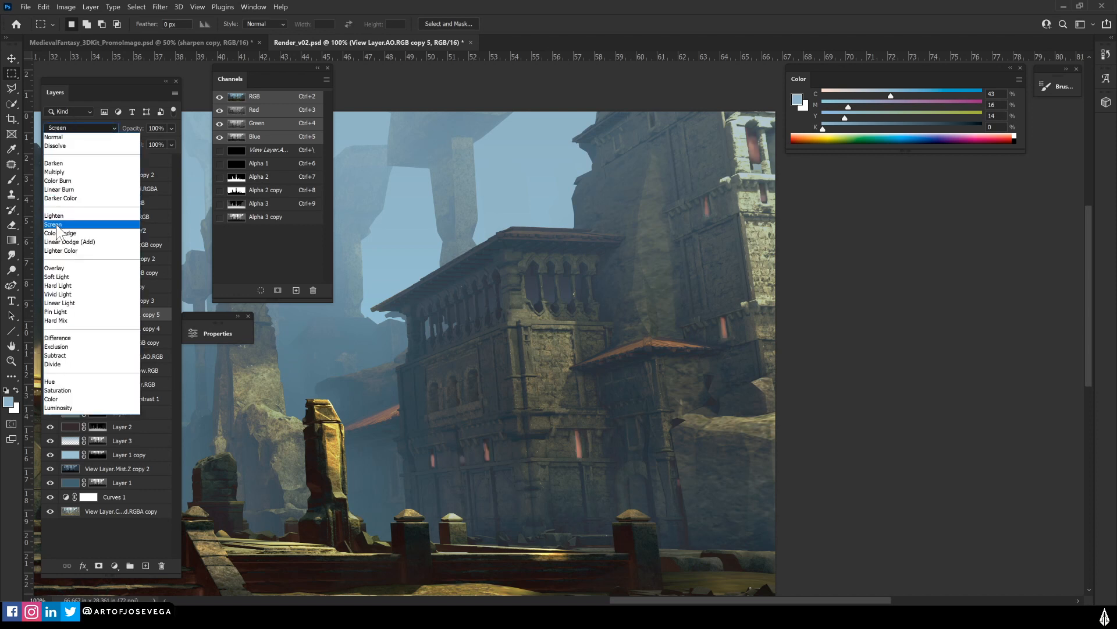
pyautogui.click(53, 224)
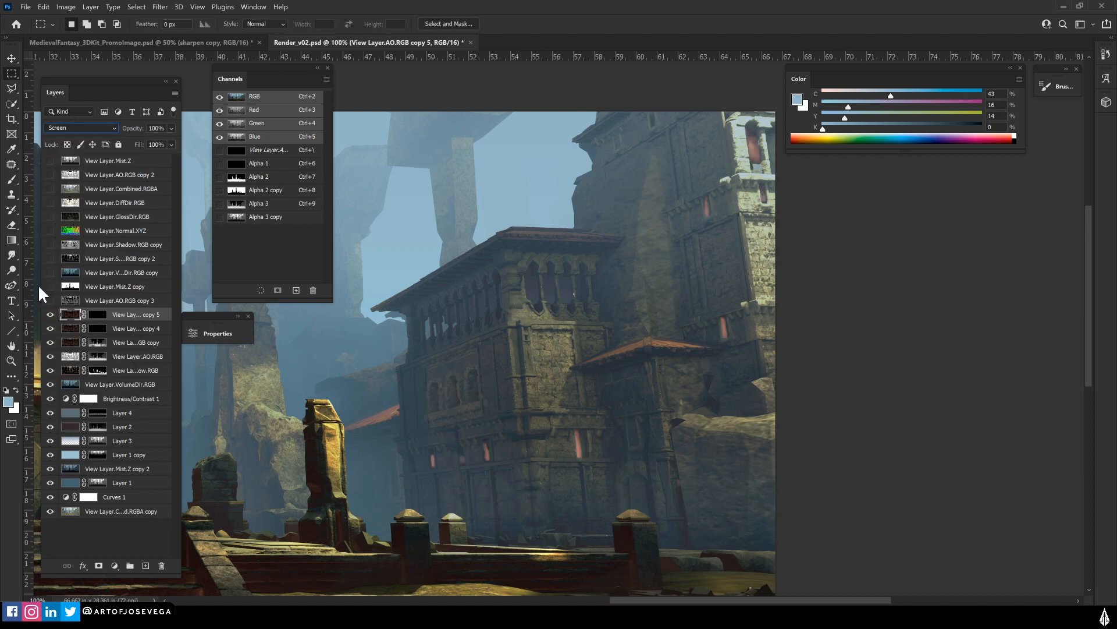
# Adjust the window glow on the Screen AO copy with Hue/Saturation
pyautogui.hotkey('ctrl', 'u')
pyautogui.moveTo(273, 452); pyautogui.dragTo(321, 423)
pyautogui.hotkey('ctrl', '-')
pyautogui.hotkey('ctrl', '-')
pyautogui.press('Return')
pyautogui.moveTo(509, 549); pyautogui.dragTo(577, 541)
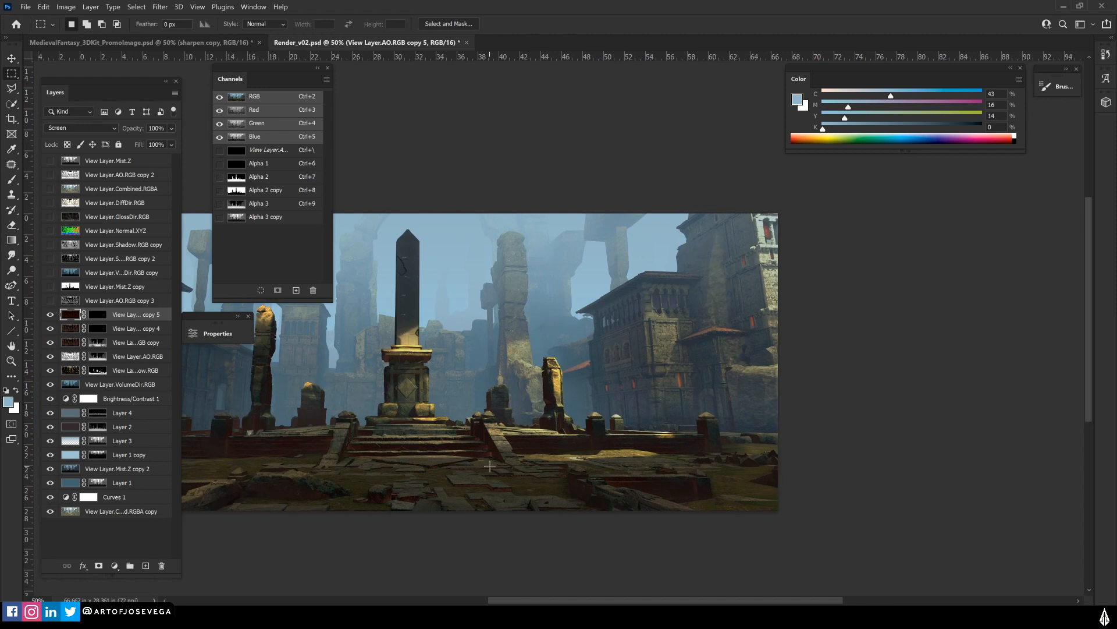
# Compare the scene with the Screen AO copy hidden and shown to judge the window glow
pyautogui.click(50, 315)
pyautogui.click(50, 315)
pyautogui.click(50, 314)
pyautogui.click(51, 315)
pyautogui.click(50, 315)
pyautogui.moveTo(369, 463); pyautogui.dragTo(407, 490)
pyautogui.moveTo(331, 479); pyautogui.dragTo(439, 512)
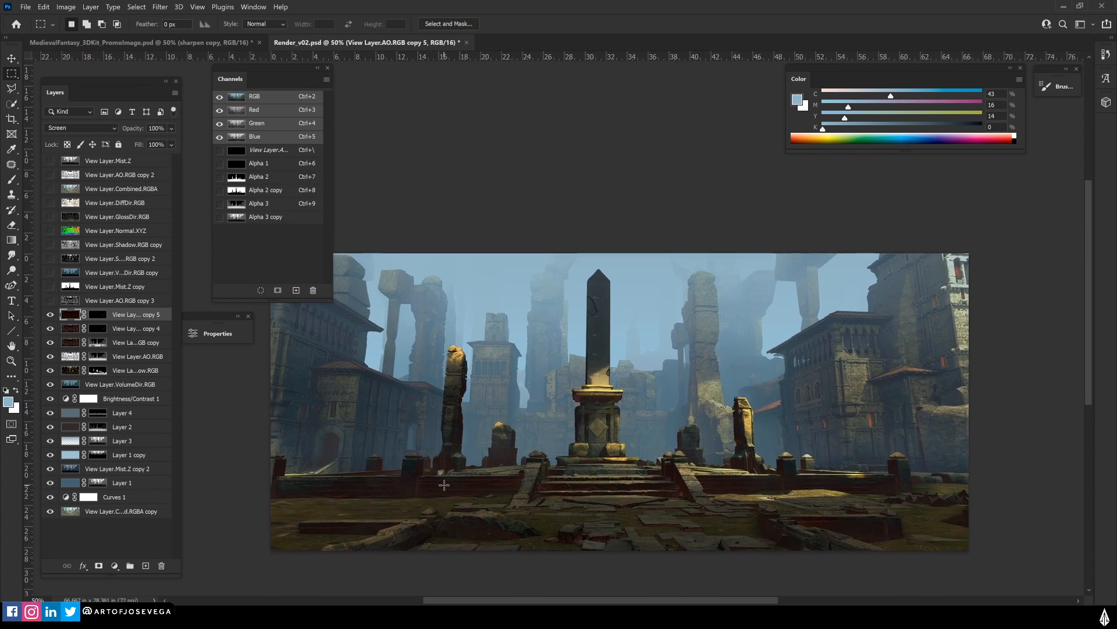
pyautogui.moveTo(457, 466); pyautogui.dragTo(413, 469)
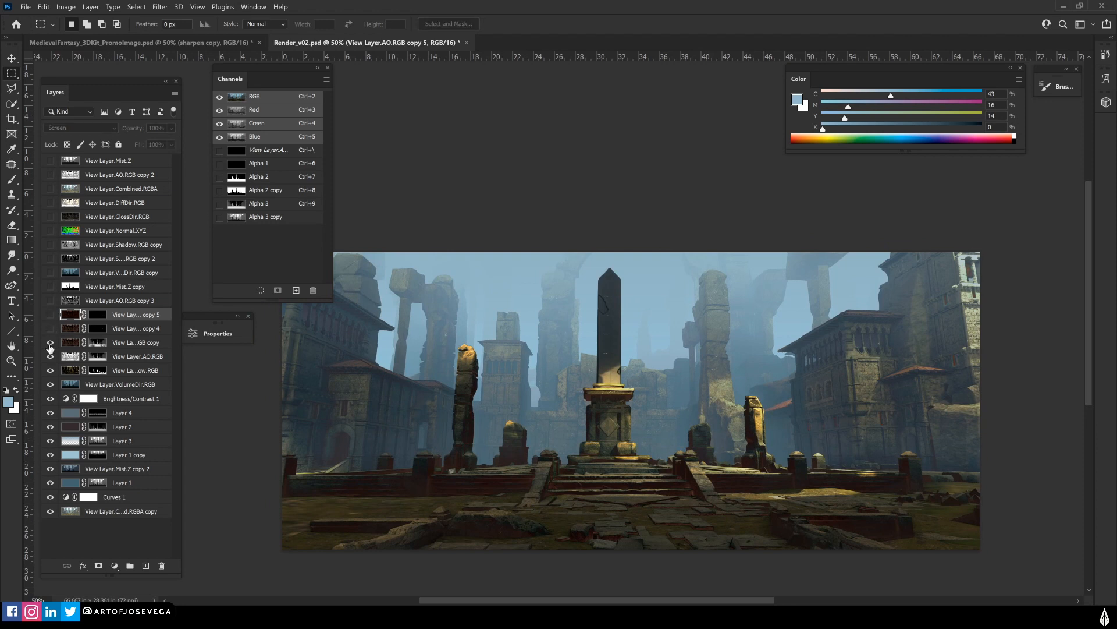
# Compare the scene with the Difference red AO copy hidden and shown to judge its foreground tint
pyautogui.click(50, 342)
pyautogui.click(50, 342)
pyautogui.click(50, 343)
pyautogui.click(51, 343)
pyautogui.click(78, 345)
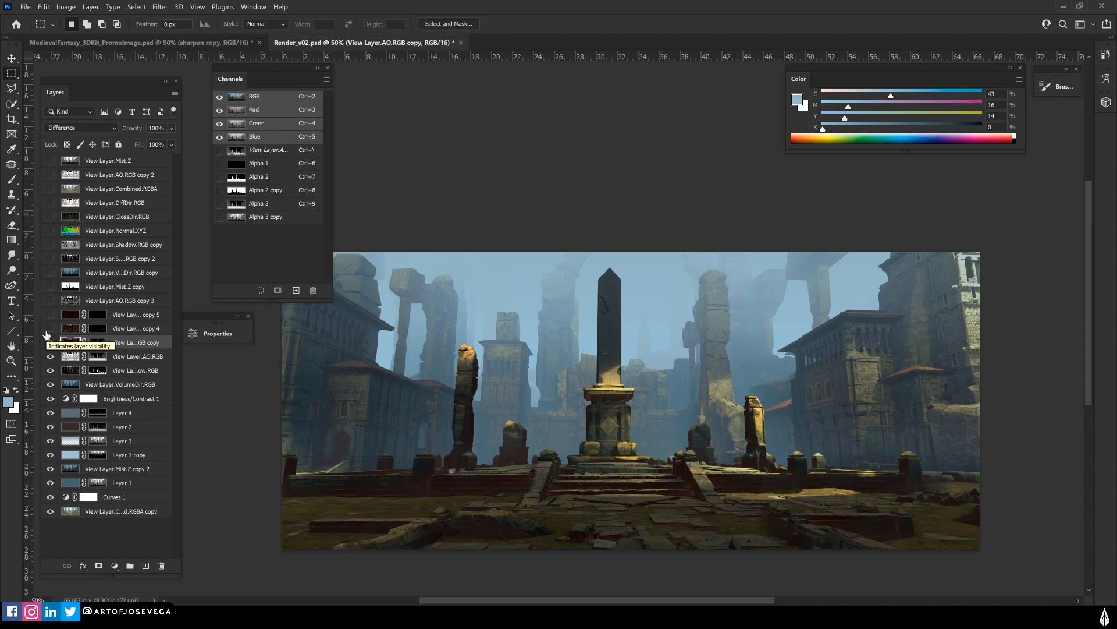
pyautogui.click(50, 343)
pyautogui.click(50, 343)
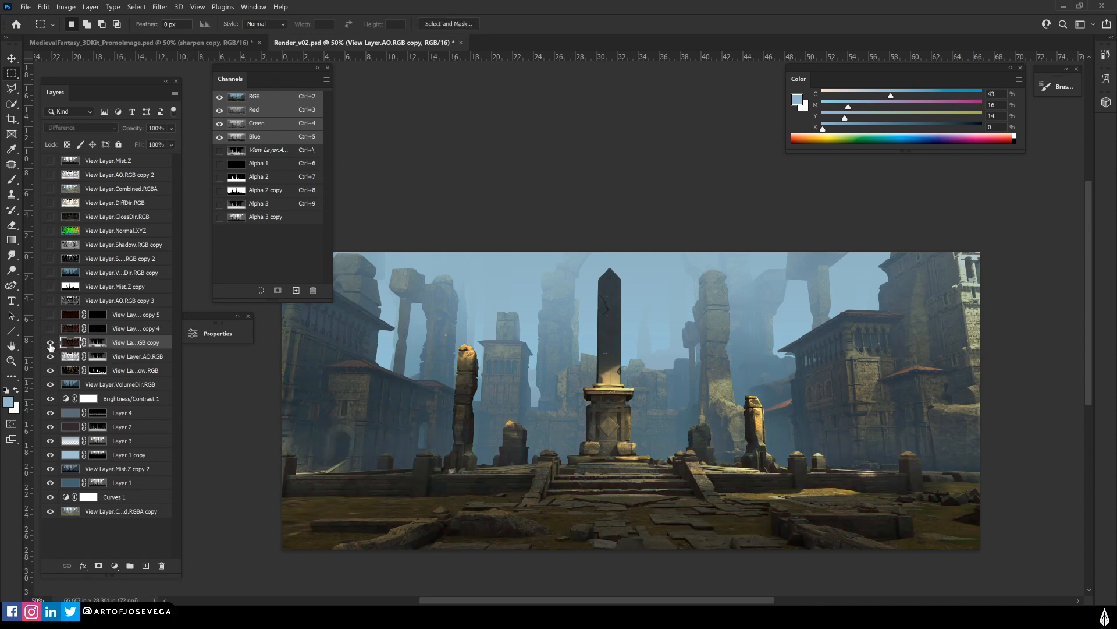
# Add a new empty layer directly above the Difference red AO copy for brush work
pyautogui.moveTo(414, 485); pyautogui.dragTo(333, 384)
pyautogui.hotkey('ctrl', '+')
pyautogui.hotkey('ctrl', '+')
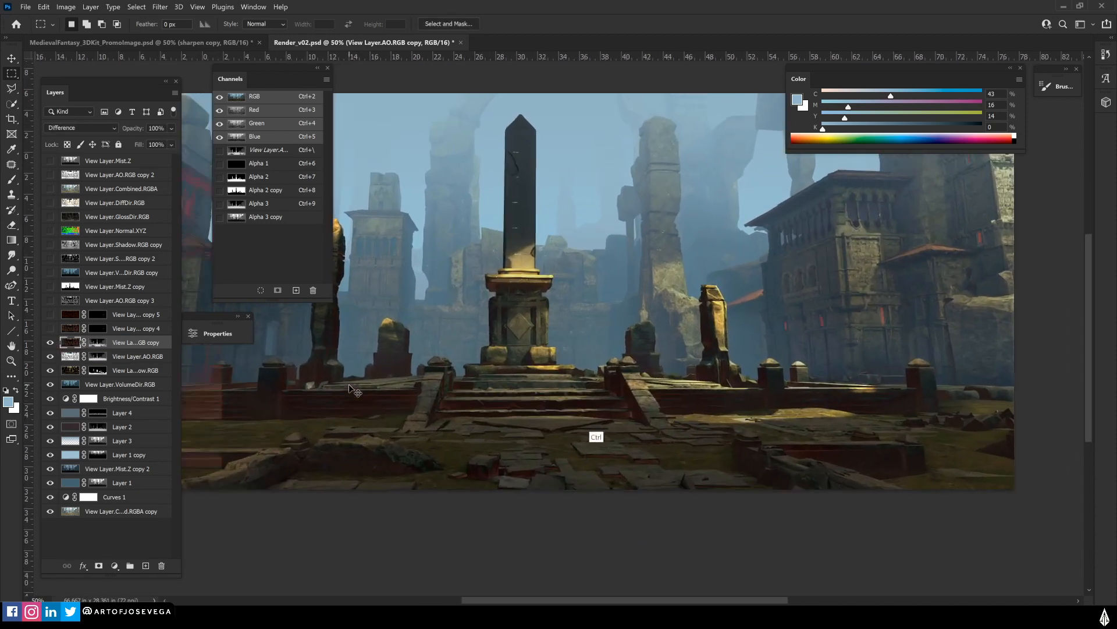
pyautogui.moveTo(587, 476); pyautogui.dragTo(530, 455)
pyautogui.press('b')
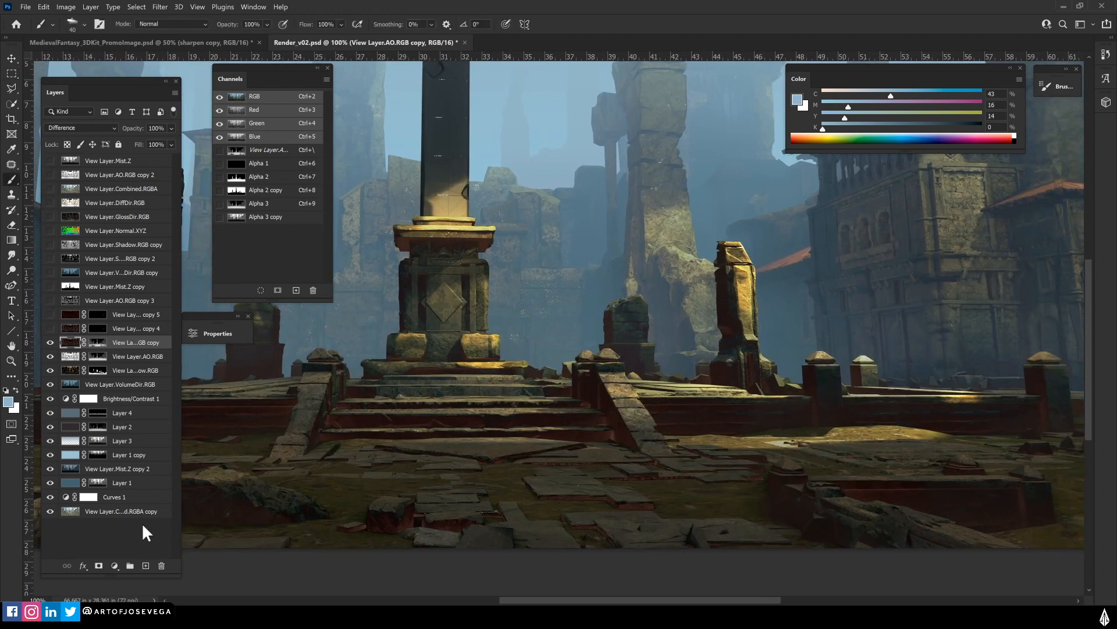
pyautogui.click(145, 566)
pyautogui.hotkey('ctrl', '+')
pyautogui.press('[')
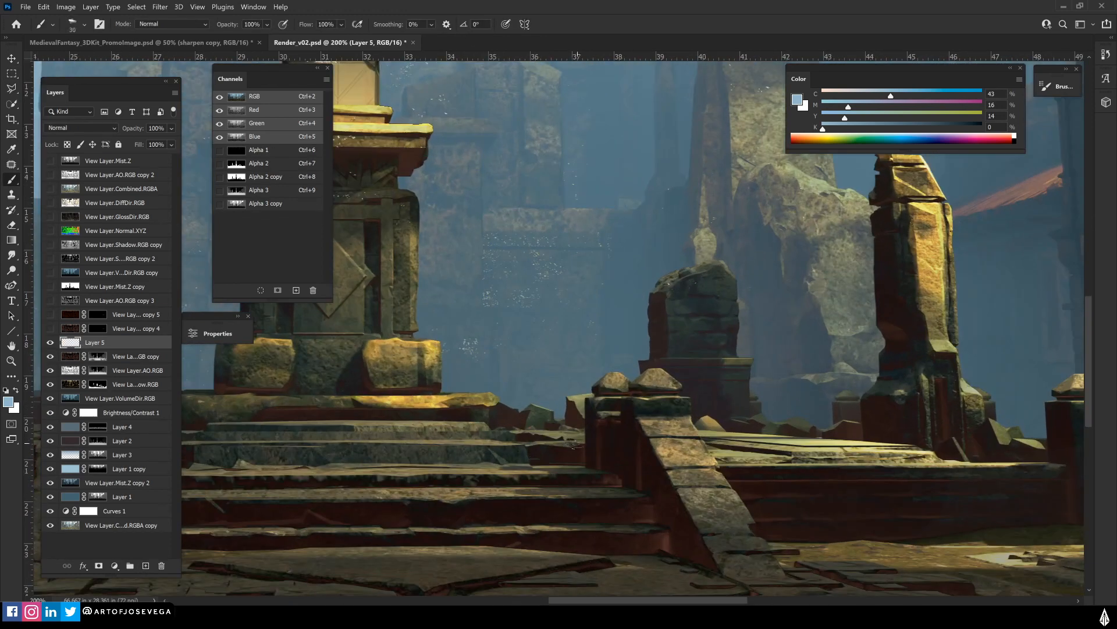
# Sample a dark reddish shadow colour beside the central stairs and reduce the brush size for detail painting
pyautogui.moveTo(583, 512); pyautogui.dragTo(529, 452)
pyautogui.press('[')
pyautogui.keyDown('alt'); pyautogui.click(646, 489); pyautogui.keyUp('alt')
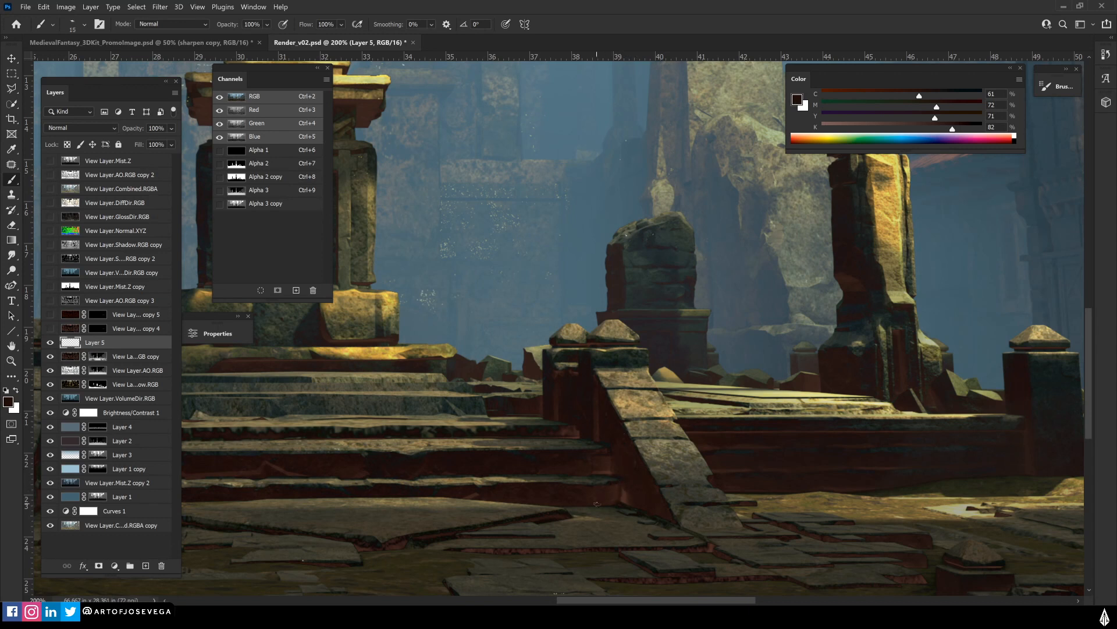
pyautogui.press(']')
pyautogui.press('[')
# Show the View Layer.Normal.XYZ pass and make it the active layer
pyautogui.keyDown('alt'); pyautogui.scroll(-4, 335, 479); pyautogui.keyUp('alt')
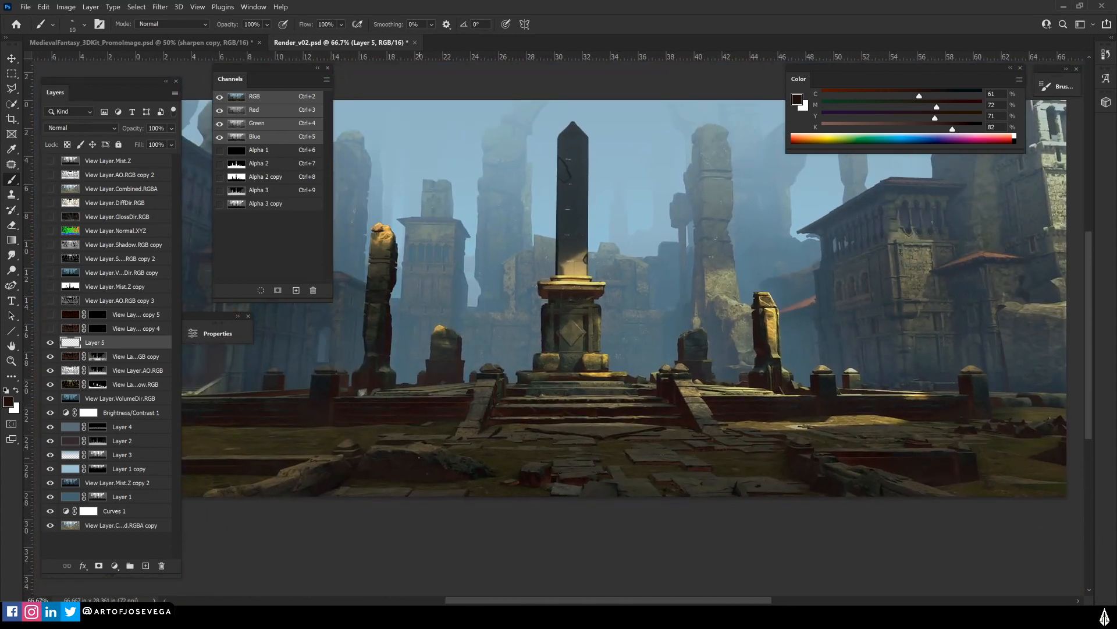
pyautogui.moveTo(419, 457); pyautogui.dragTo(395, 481)
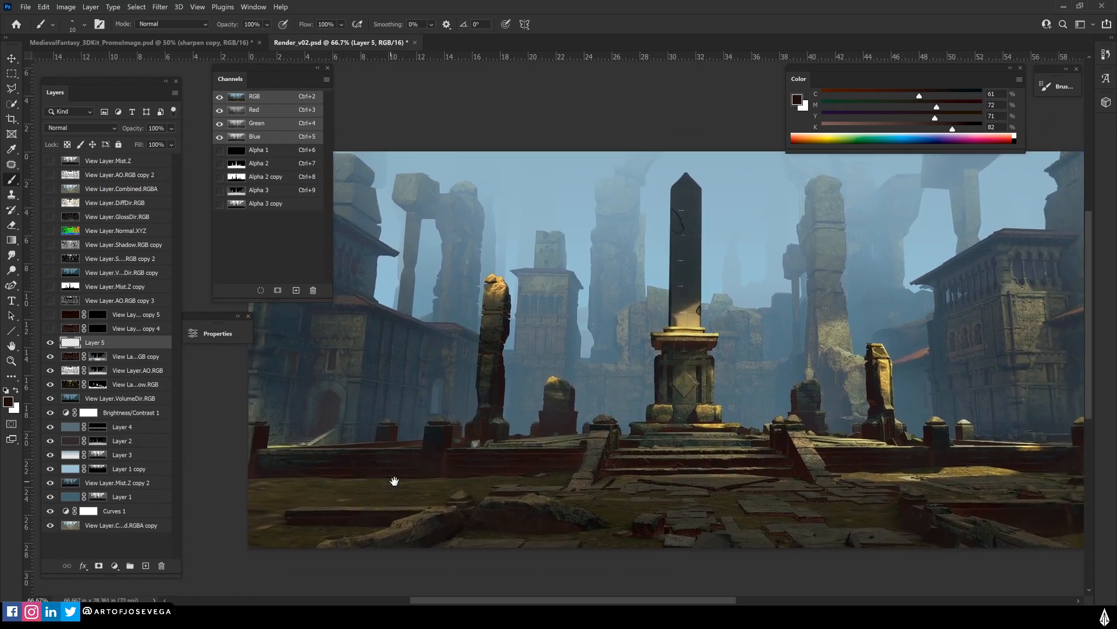
pyautogui.moveTo(506, 469); pyautogui.dragTo(459, 474)
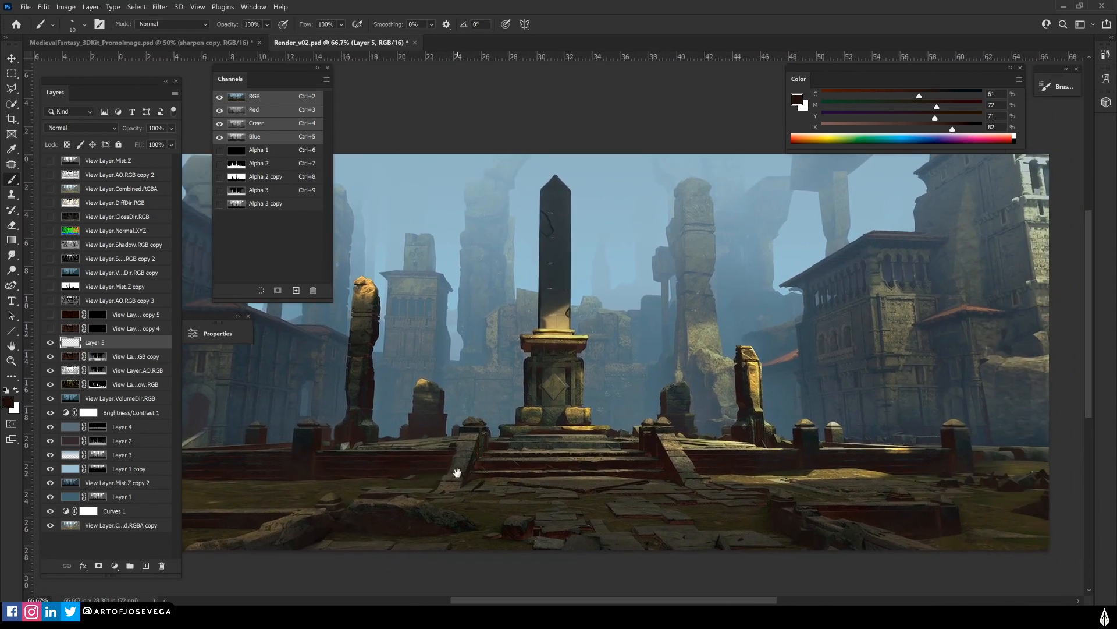
pyautogui.moveTo(442, 521); pyautogui.dragTo(489, 499)
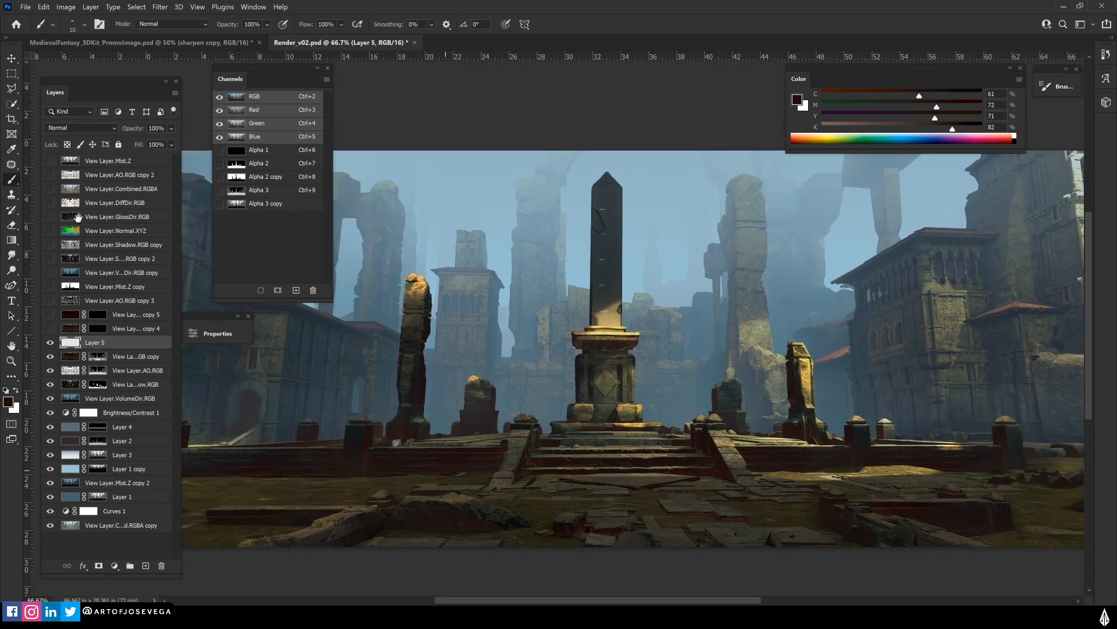
pyautogui.click(50, 230)
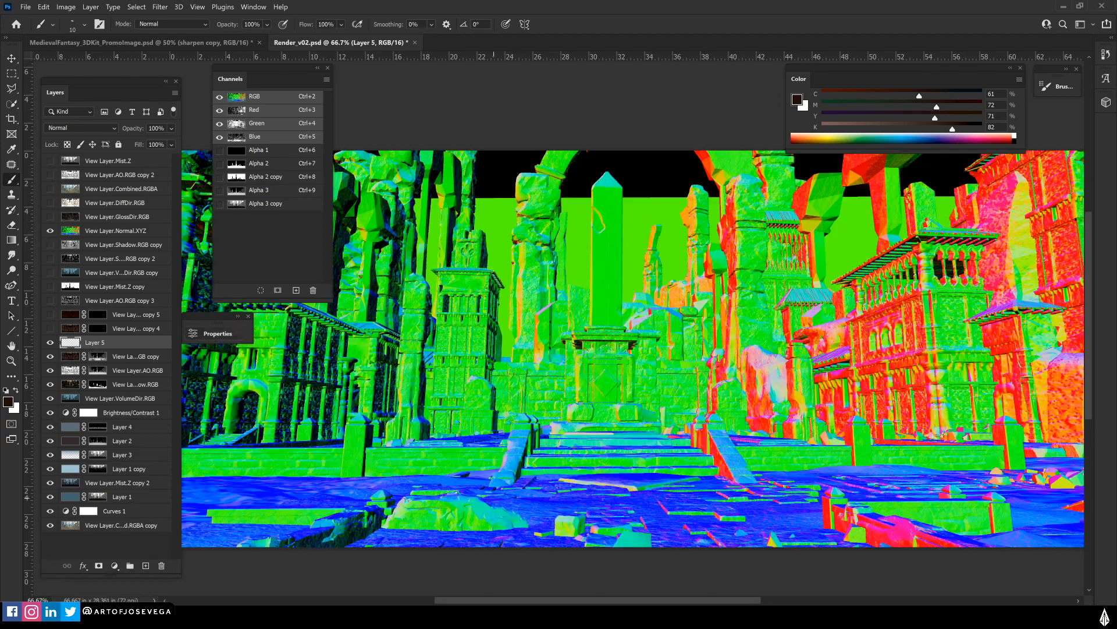
pyautogui.moveTo(430, 432); pyautogui.dragTo(424, 403)
pyautogui.moveTo(519, 414); pyautogui.dragTo(525, 461)
pyautogui.click(90, 230)
# Examine the normal pass colours up close on the stairs, low walls and foreground paving
pyautogui.moveTo(449, 477); pyautogui.dragTo(321, 441)
pyautogui.hotkey('ctrl', '+')
pyautogui.hotkey('ctrl', '+')
pyautogui.moveTo(636, 477); pyautogui.dragTo(573, 182)
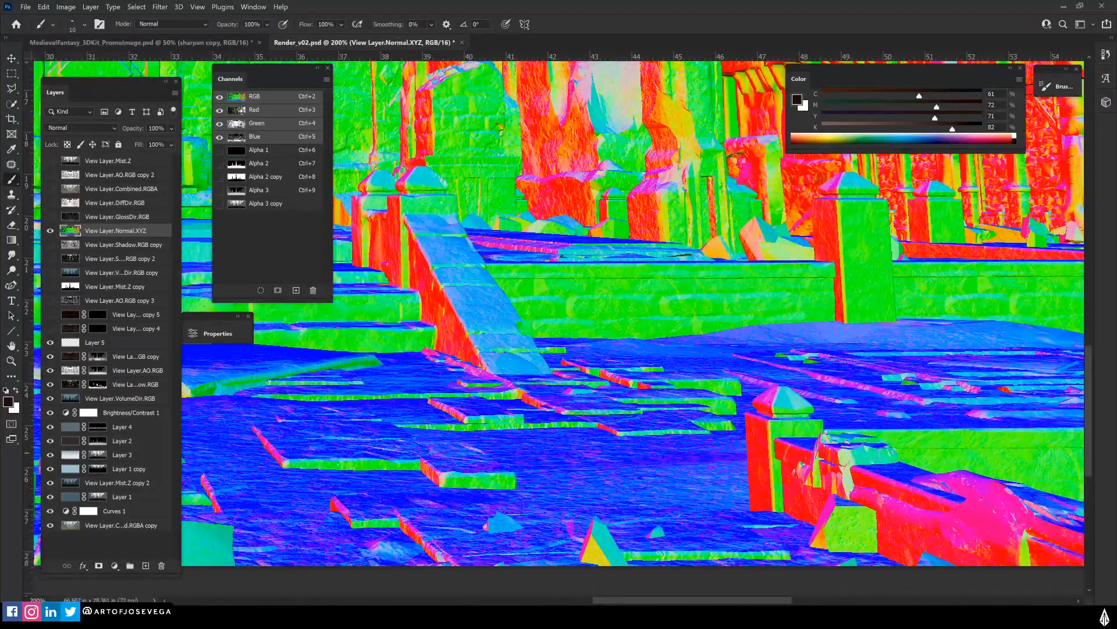
pyautogui.press('v')
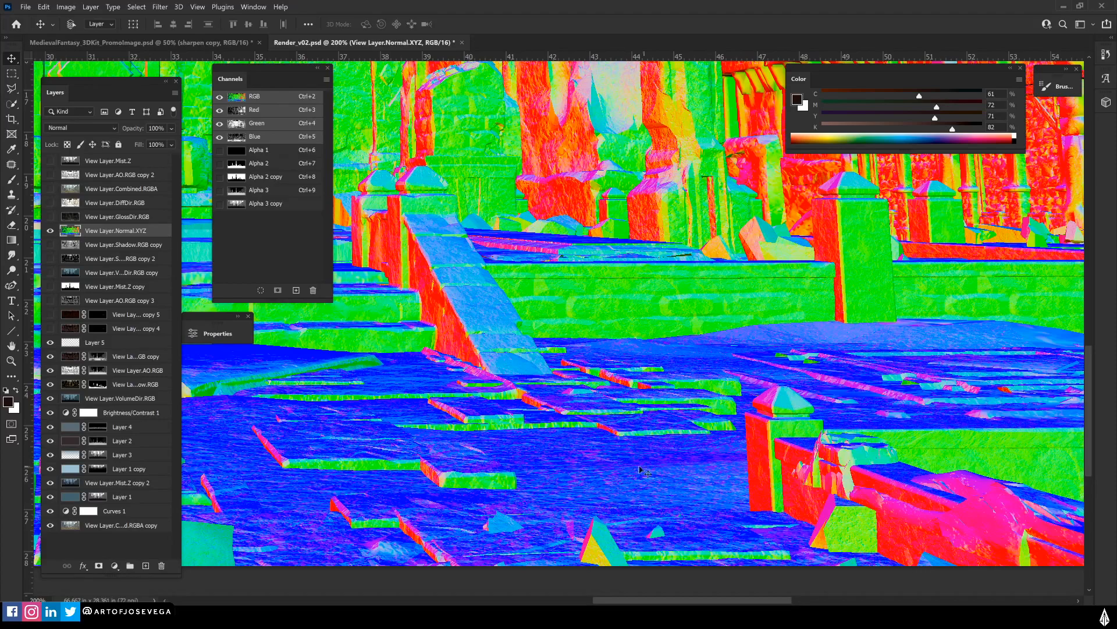
pyautogui.moveTo(637, 463); pyautogui.dragTo(438, 449)
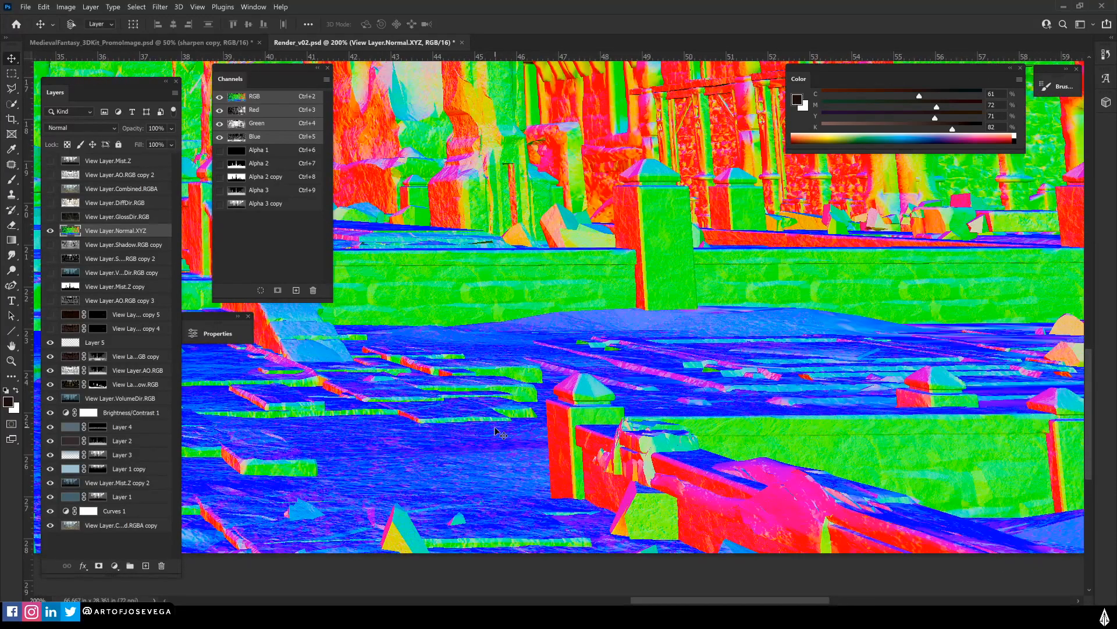
# Examine how the normal pass colours the side walls, ramps and floor, up close and across the whole ruins scene
pyautogui.moveTo(635, 420); pyautogui.dragTo(670, 407)
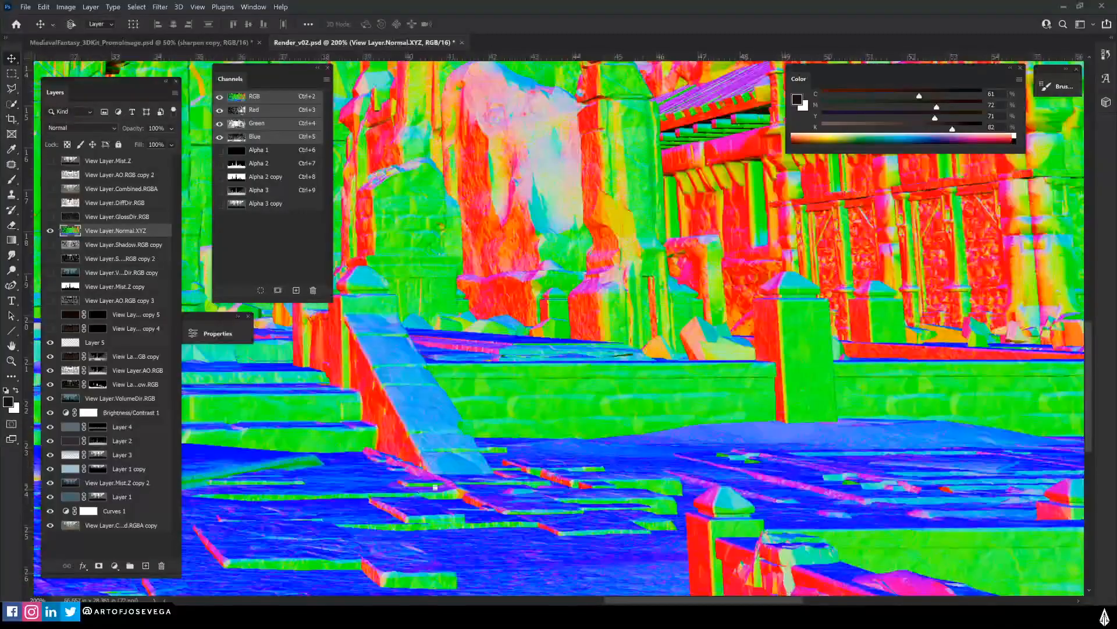
pyautogui.moveTo(410, 508); pyautogui.dragTo(572, 526)
pyautogui.moveTo(482, 498); pyautogui.dragTo(509, 398)
pyautogui.hotkey('ctrl', '-')
pyautogui.hotkey('ctrl', '-')
pyautogui.moveTo(400, 430); pyautogui.dragTo(522, 481)
pyautogui.moveTo(451, 425); pyautogui.dragTo(583, 483)
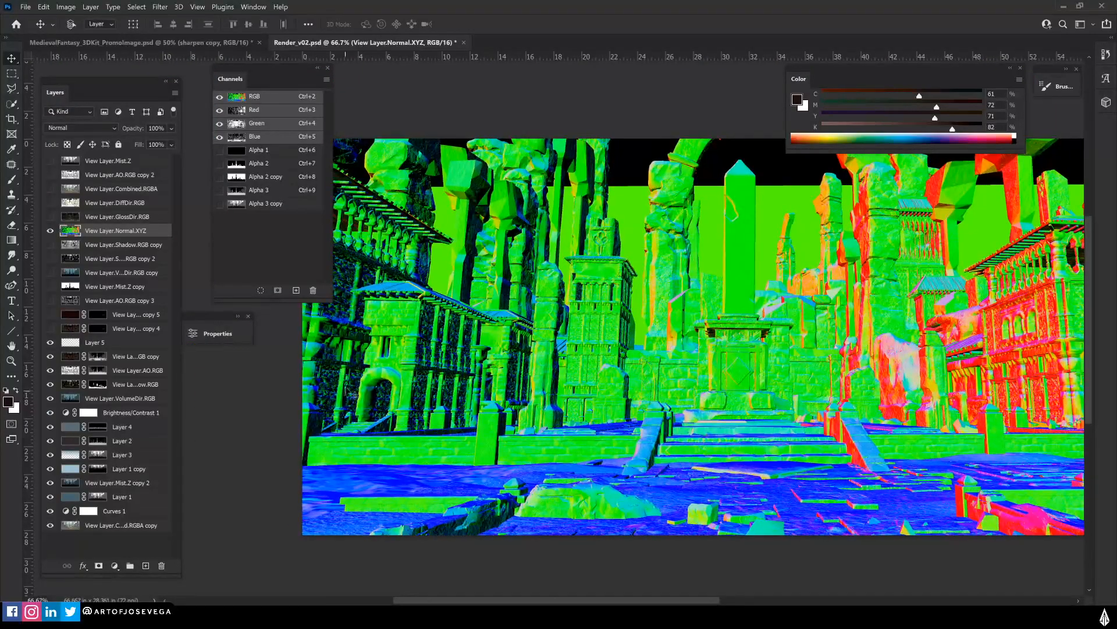
# Hide the View Layer.Normal.XYZ pass and add a new empty layer above Layer 5 for brush work
pyautogui.click(50, 230)
pyautogui.press('b')
pyautogui.moveTo(419, 456)
pyautogui.mouseDown()
pyautogui.moveTo(381, 436)
pyautogui.moveTo(399, 426)
pyautogui.moveTo(380, 428)
pyautogui.mouseUp()
pyautogui.click(94, 343)
pyautogui.click(146, 566)
# Set the brush colour to a saturated orange with C 16, M 75, Y 100 and K 6
pyautogui.click(803, 137)
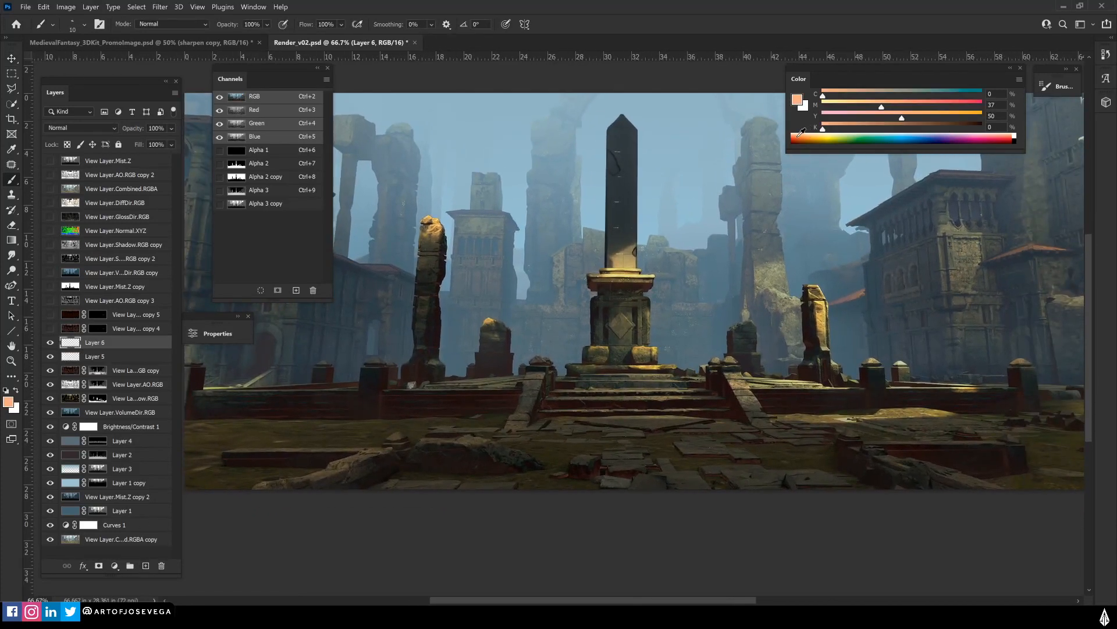
pyautogui.click(796, 140)
pyautogui.moveTo(650, 431); pyautogui.dragTo(431, 396)
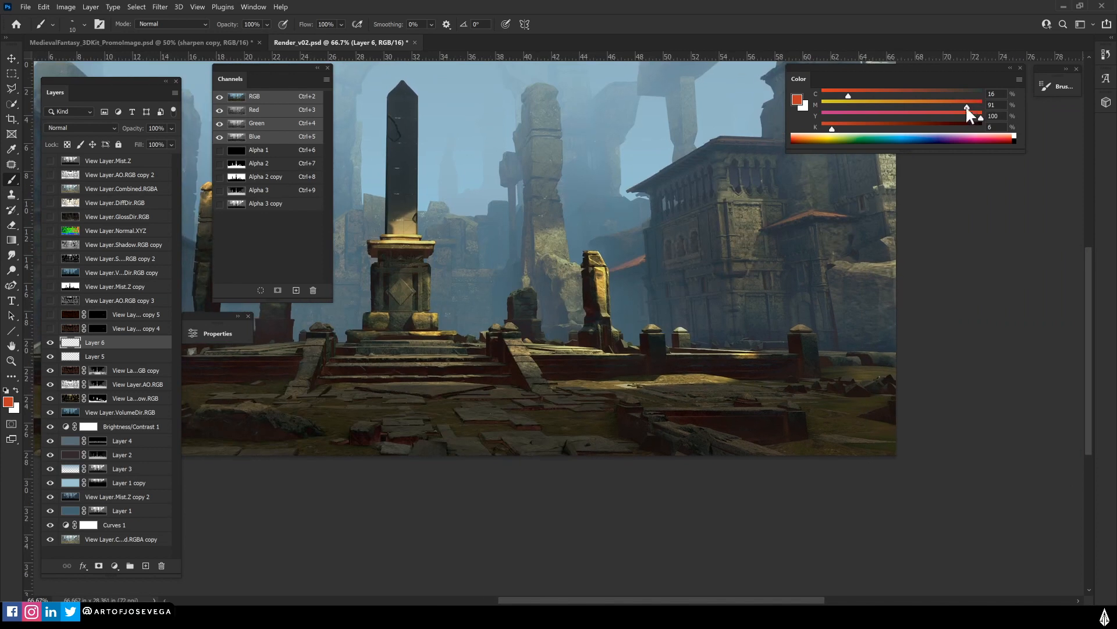
pyautogui.click(945, 110)
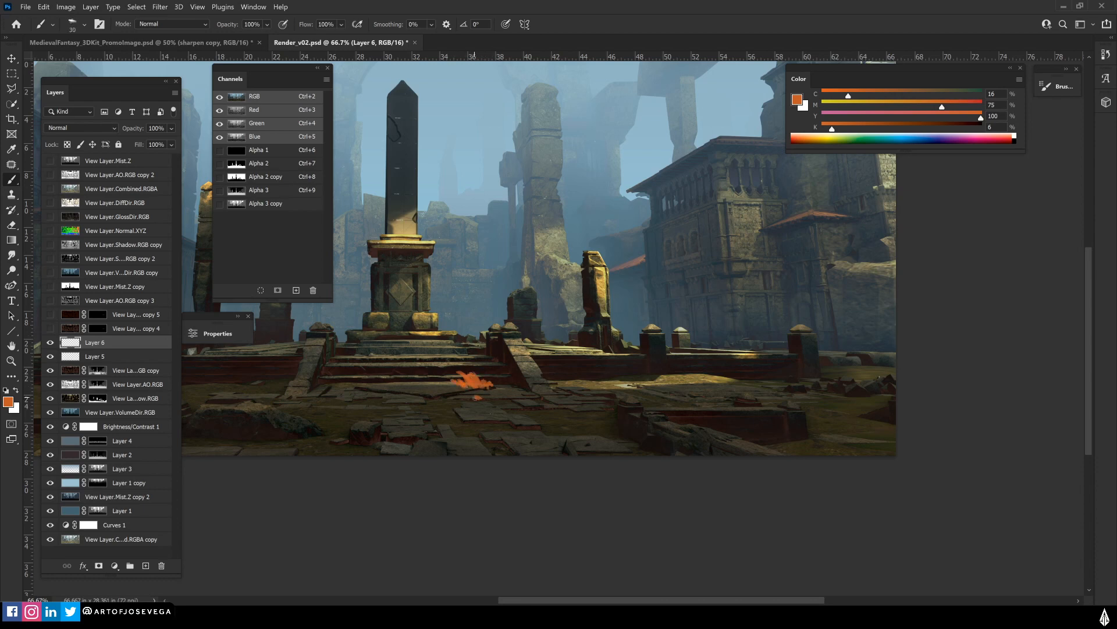
# Sketch an orange ground patch, arrows and vertical hatching showing light bouncing onto the stair's side wall, and hide the sketch layer
pyautogui.keyDown('alt'); pyautogui.scroll(3, 474, 381); pyautogui.keyUp('alt')
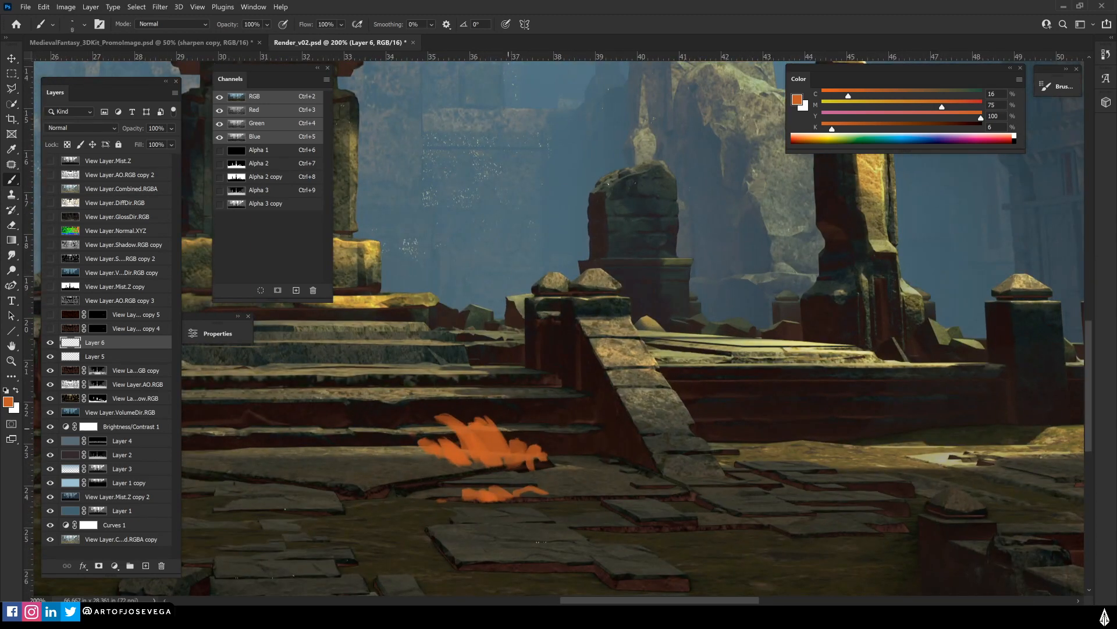
pyautogui.moveTo(547, 415); pyautogui.dragTo(574, 411)
pyautogui.moveTo(491, 420); pyautogui.dragTo(544, 367)
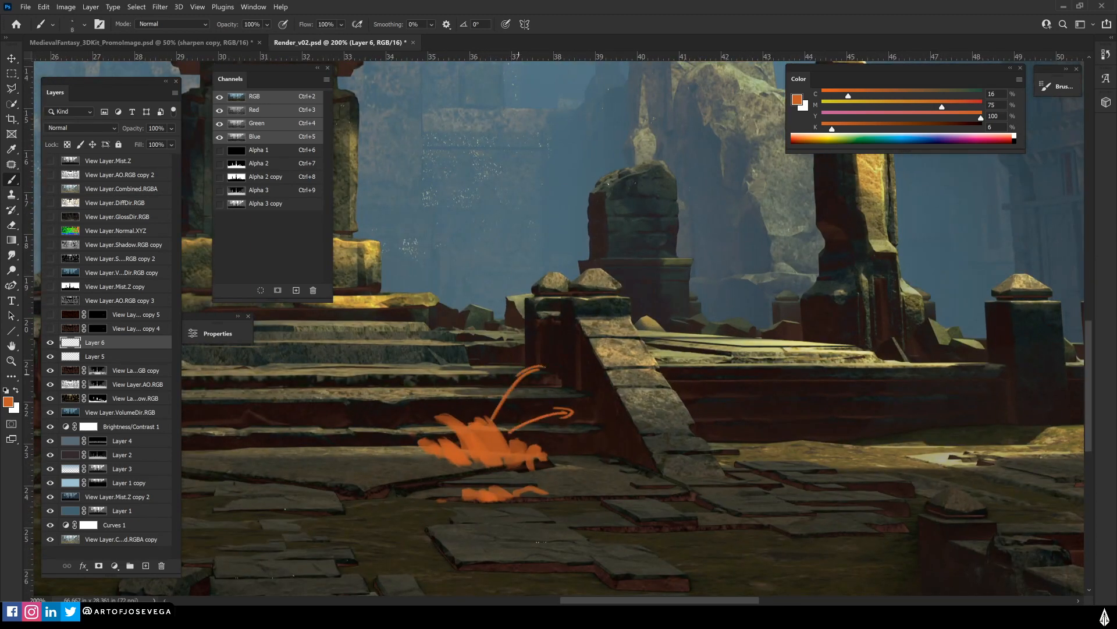
pyautogui.moveTo(536, 452); pyautogui.dragTo(611, 442)
pyautogui.moveTo(616, 391); pyautogui.dragTo(618, 462)
pyautogui.moveTo(629, 415)
pyautogui.mouseDown()
pyautogui.moveTo(630, 463)
pyautogui.moveTo(647, 470)
pyautogui.mouseUp()
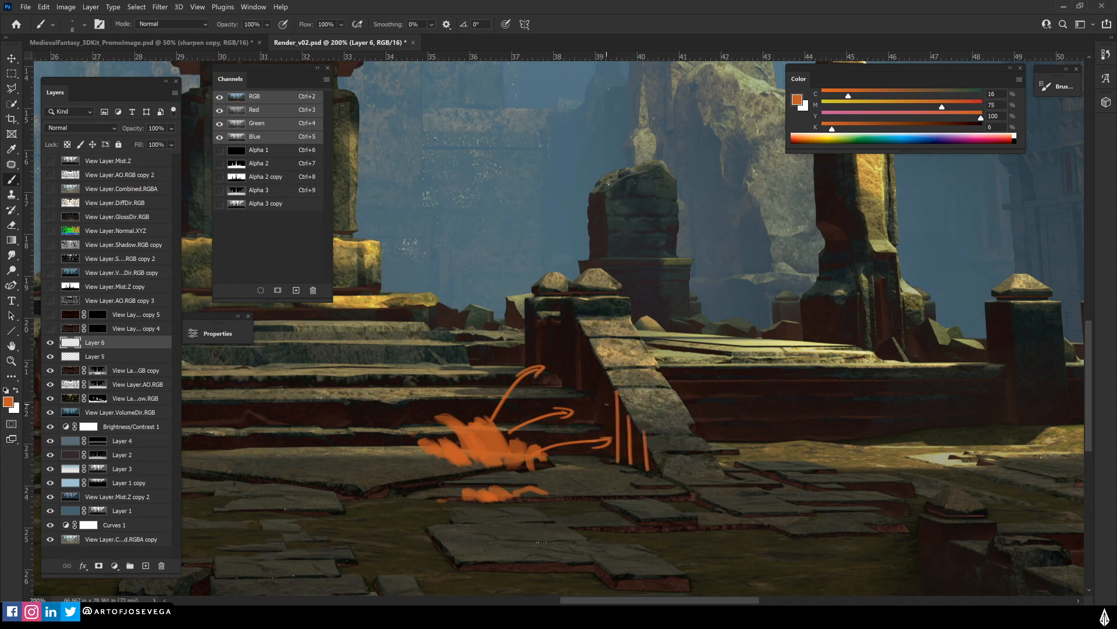
pyautogui.moveTo(596, 350); pyautogui.dragTo(596, 444)
pyautogui.moveTo(583, 330)
pyautogui.mouseDown()
pyautogui.moveTo(585, 402)
pyautogui.moveTo(573, 386)
pyautogui.mouseUp()
pyautogui.moveTo(558, 321); pyautogui.dragTo(560, 382)
pyautogui.moveTo(539, 321); pyautogui.dragTo(542, 377)
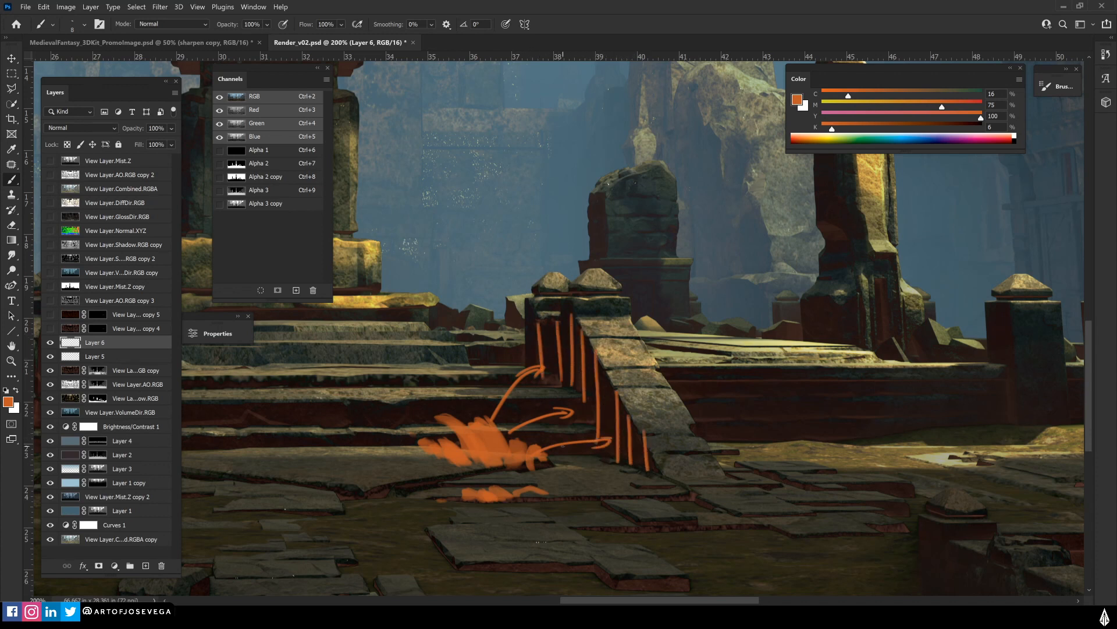
pyautogui.click(50, 343)
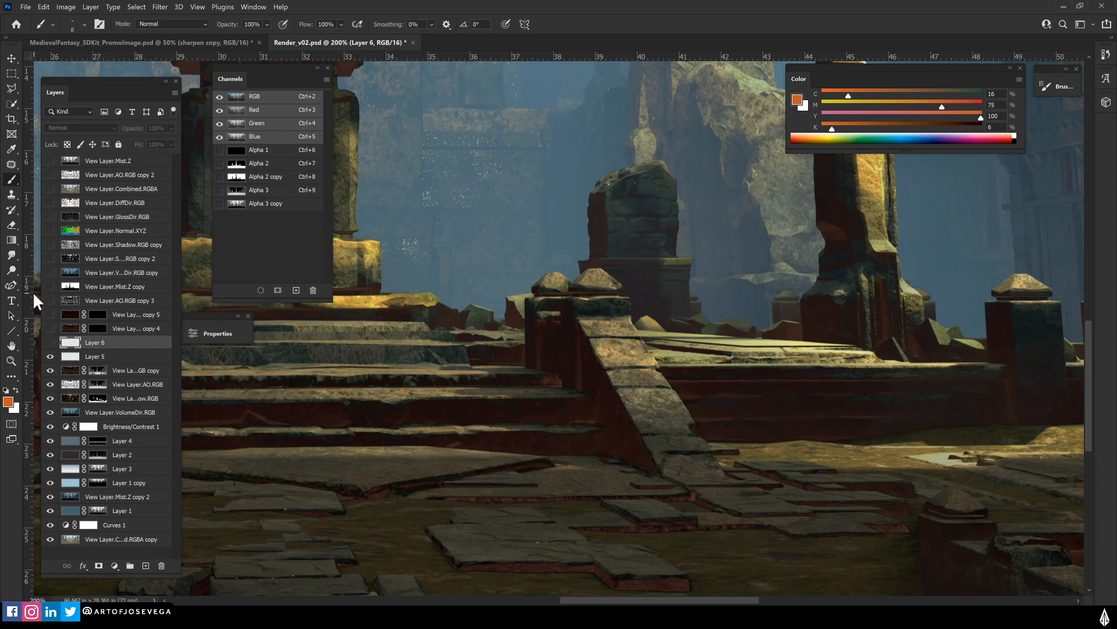
# Show the orange sketch layer, sample reddish-brown tones around the hatched side wall with adjusted brush sizes, and hide it again
pyautogui.click(87, 356)
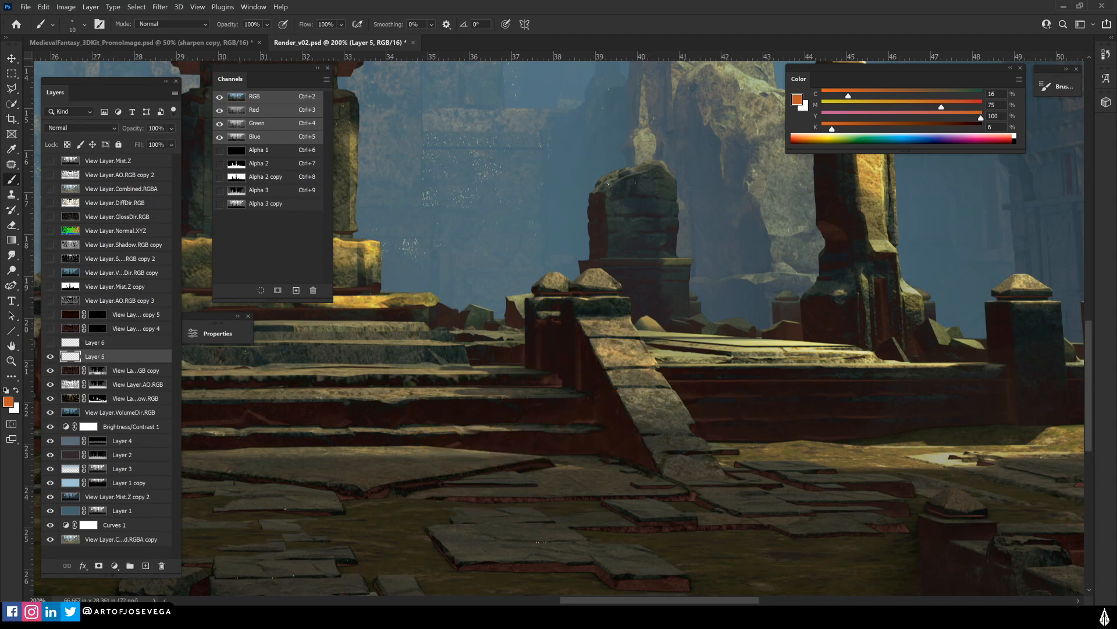
pyautogui.click(50, 342)
pyautogui.click(88, 344)
pyautogui.press(']')
pyautogui.press(']')
pyautogui.press(']')
pyautogui.press(']')
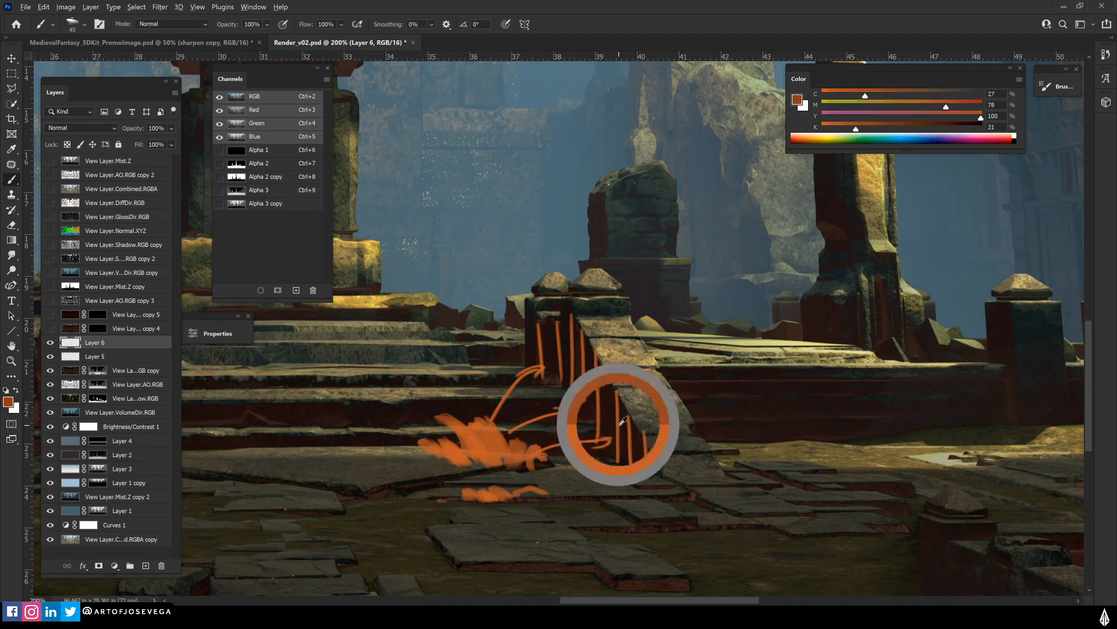
pyautogui.keyDown('alt'); pyautogui.click(619, 425); pyautogui.keyUp('alt')
pyautogui.keyDown('alt'); pyautogui.click(604, 405); pyautogui.keyUp('alt')
pyautogui.press('[')
pyautogui.press('[')
pyautogui.keyDown('alt'); pyautogui.click(615, 401); pyautogui.keyUp('alt')
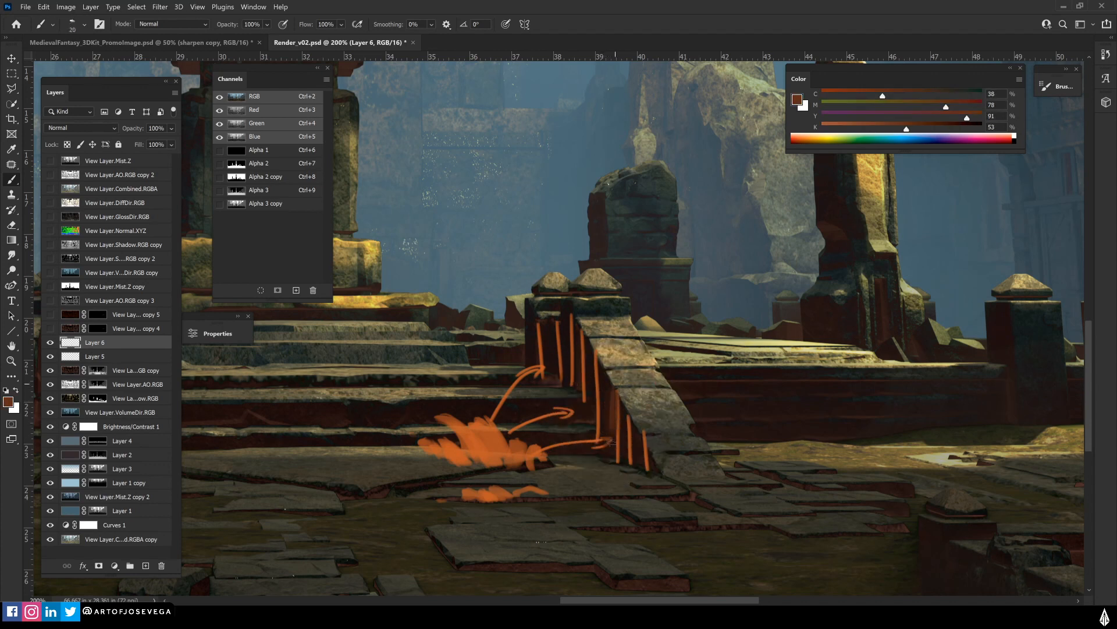
pyautogui.press(']')
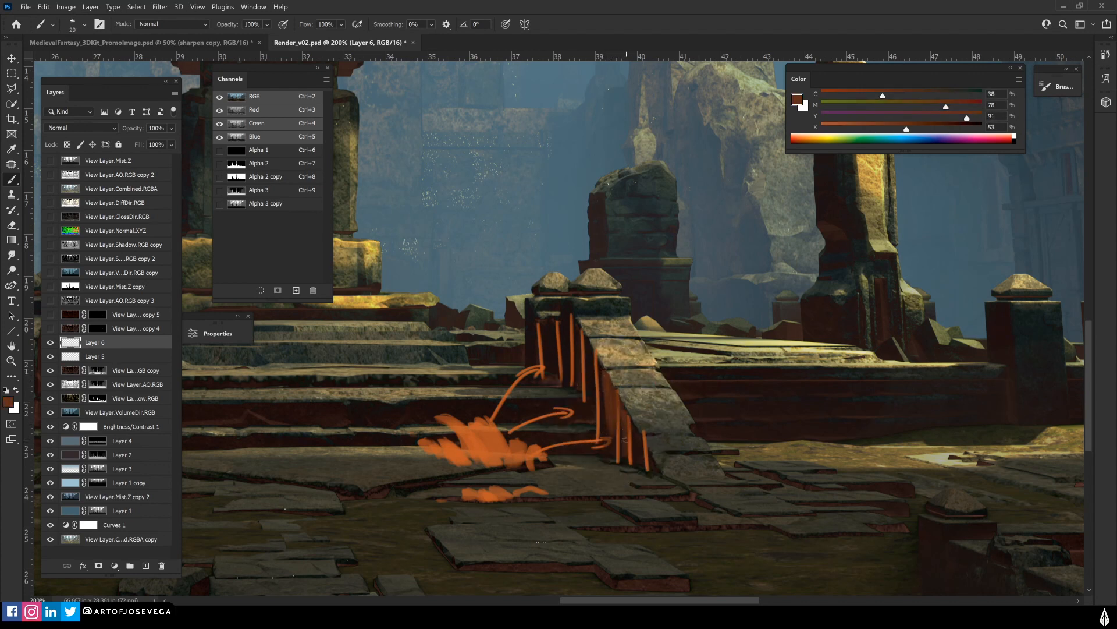
pyautogui.keyDown('alt'); pyautogui.click(624, 459); pyautogui.keyUp('alt')
pyautogui.click(50, 343)
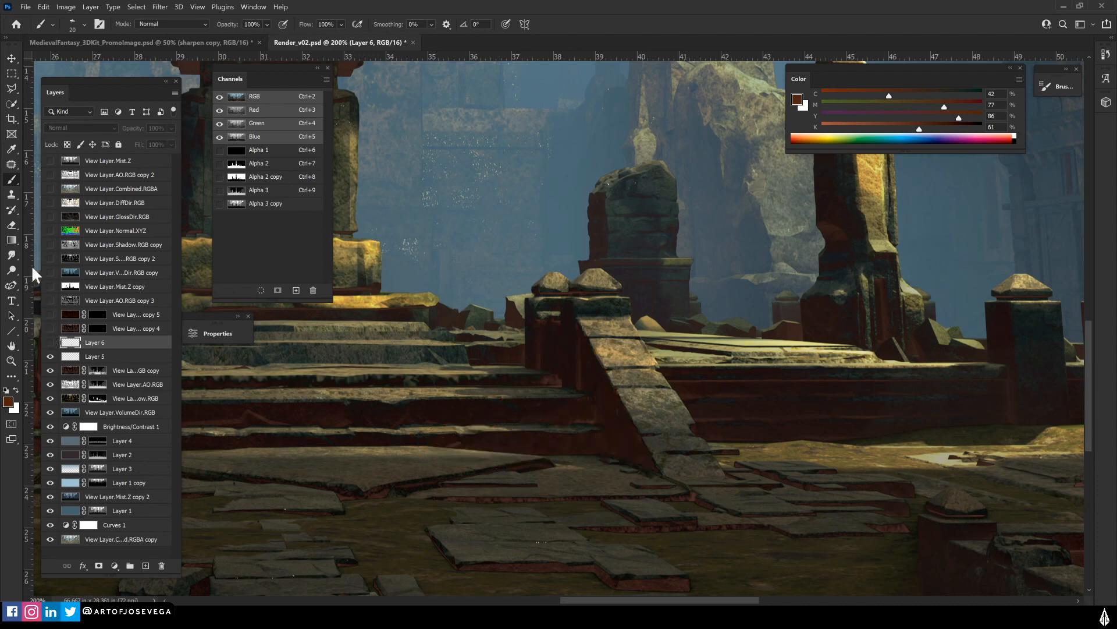
# Show the View Layer.Normal.XYZ pass and quick-select the red side faces of the stair's right-hand ramp and pillar
pyautogui.click(50, 231)
pyautogui.click(68, 228)
pyautogui.press('w')
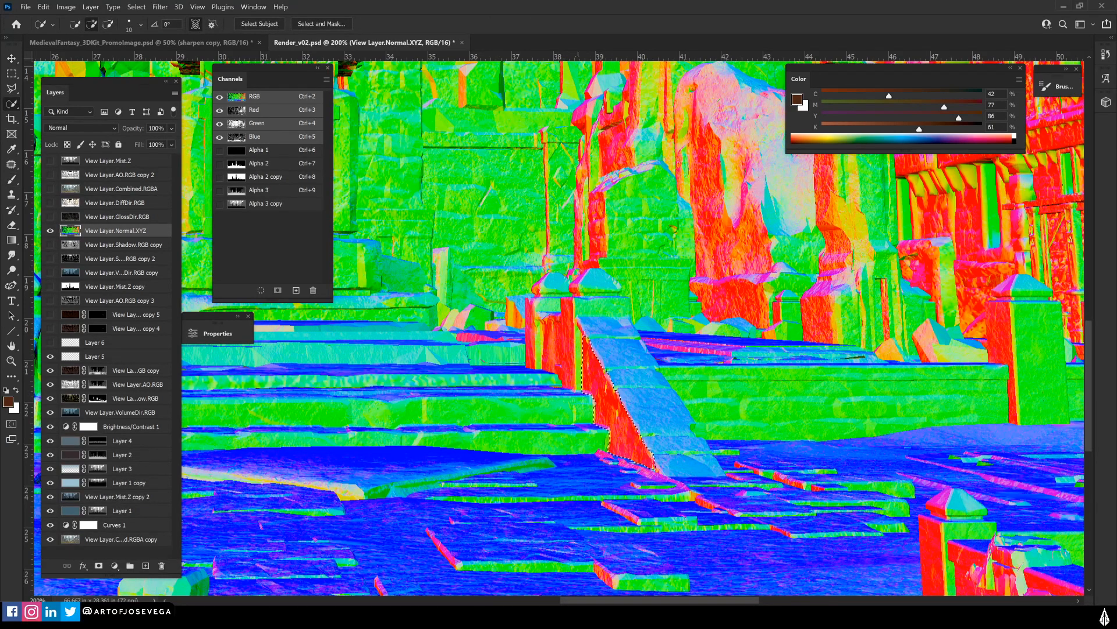
pyautogui.press('alt')
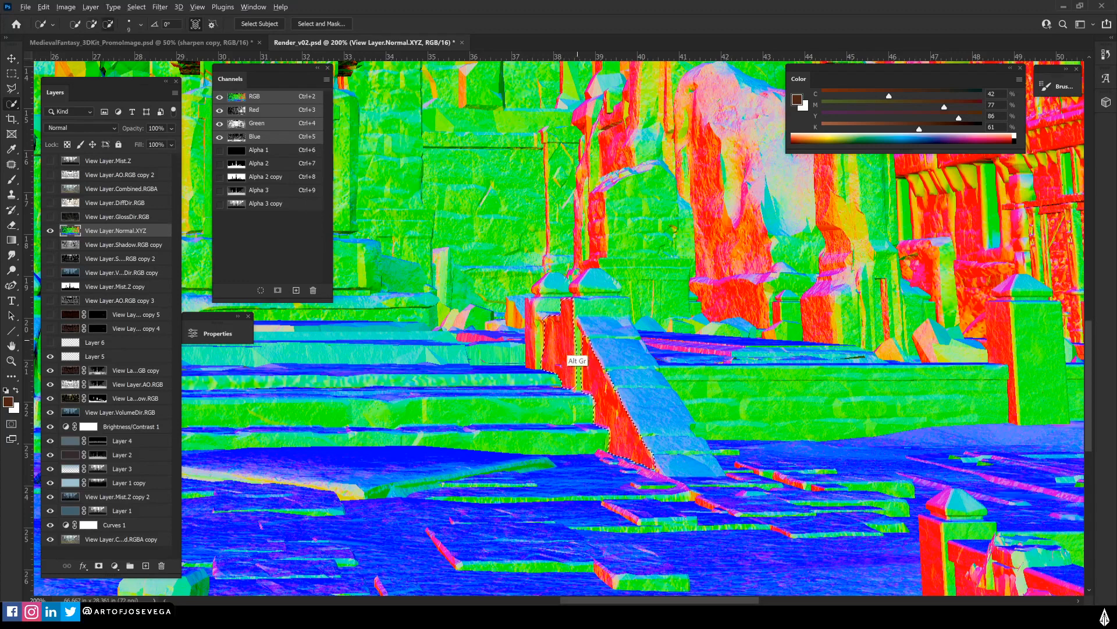
pyautogui.moveTo(533, 315); pyautogui.dragTo(539, 362)
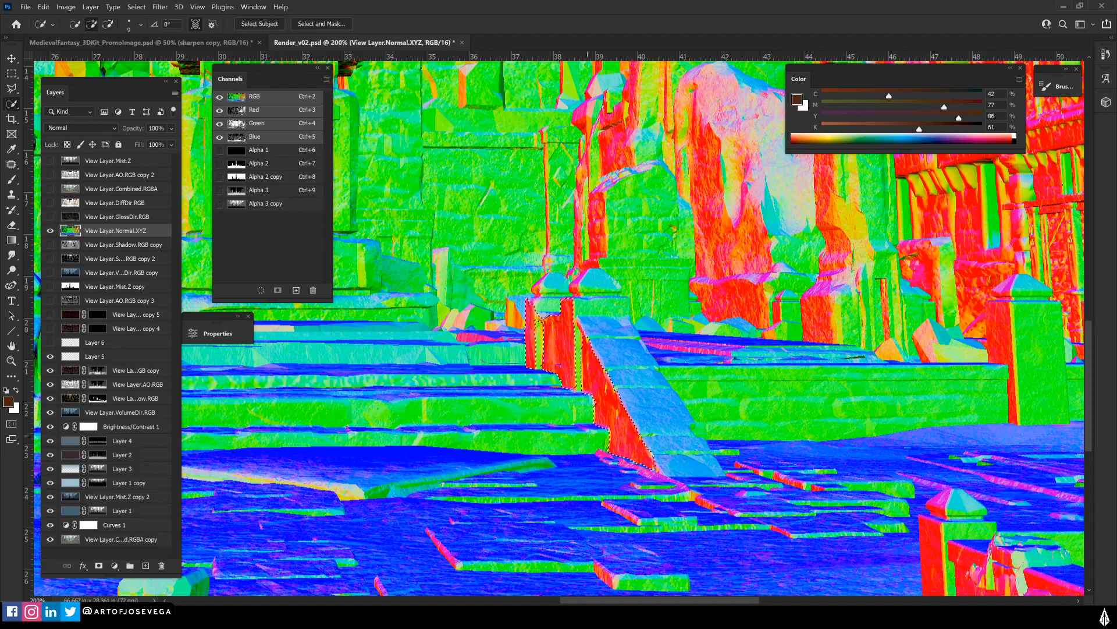
# Save the stair side selection as a new alpha channel and view that channel
pyautogui.press('b')
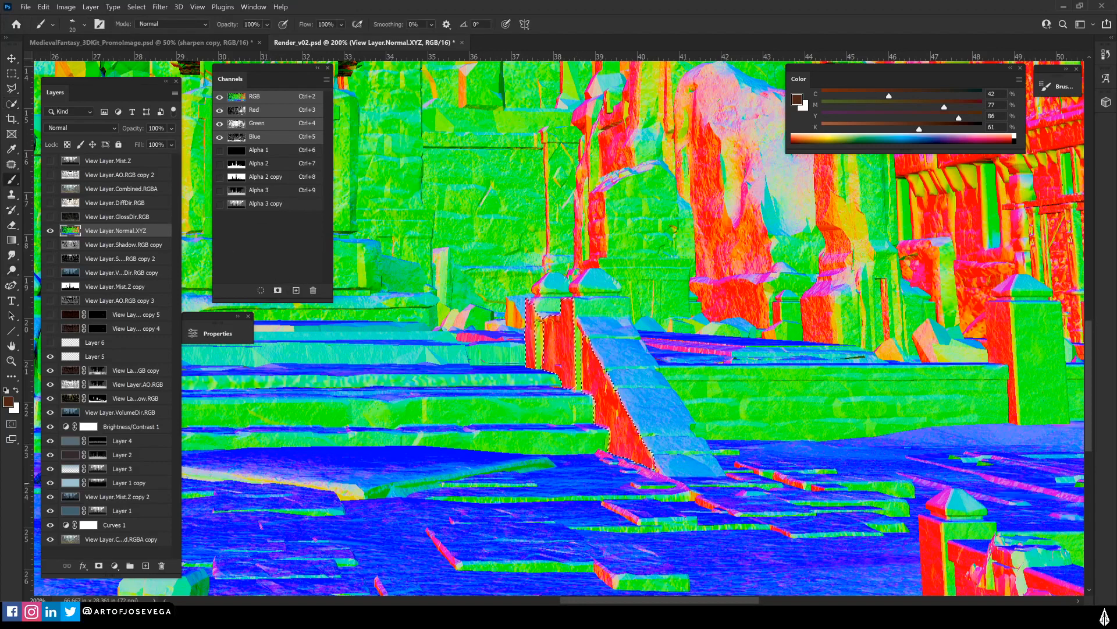
pyautogui.click(278, 290)
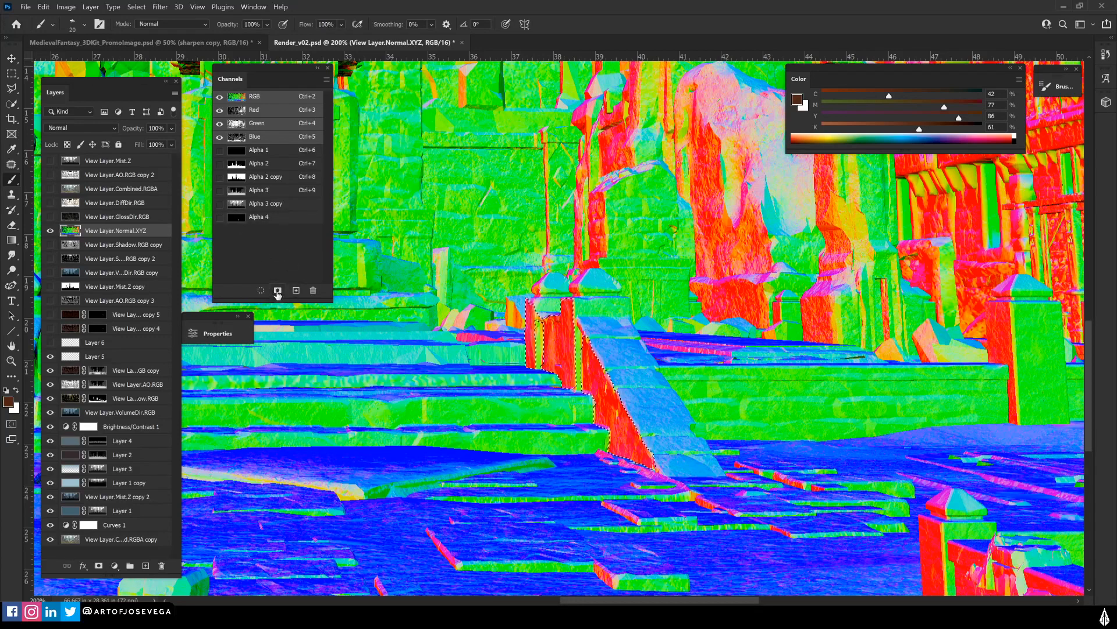
pyautogui.click(259, 217)
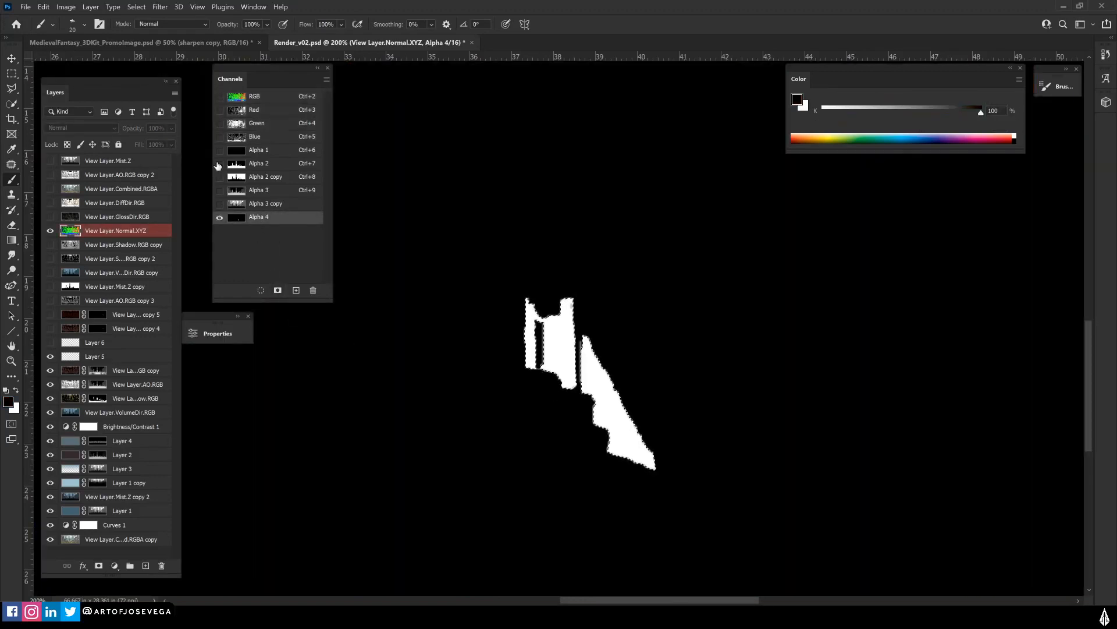
# Return to the colour image, hide the normal pass and add a new empty layer directly above Layer 5
pyautogui.click(103, 233)
pyautogui.click(50, 230)
pyautogui.click(58, 353)
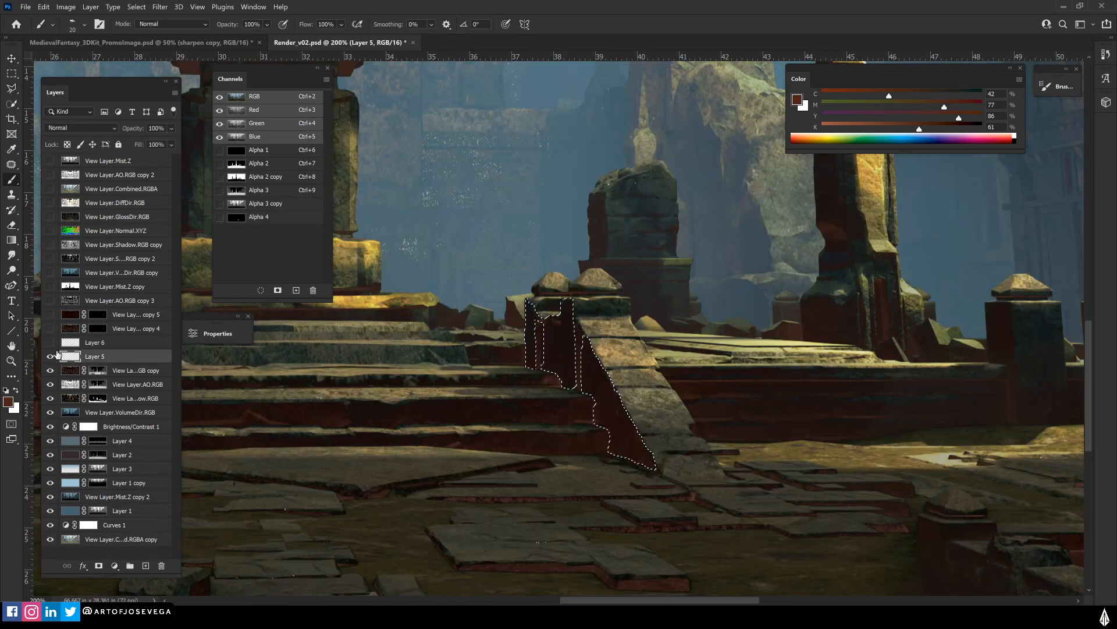
pyautogui.click(145, 565)
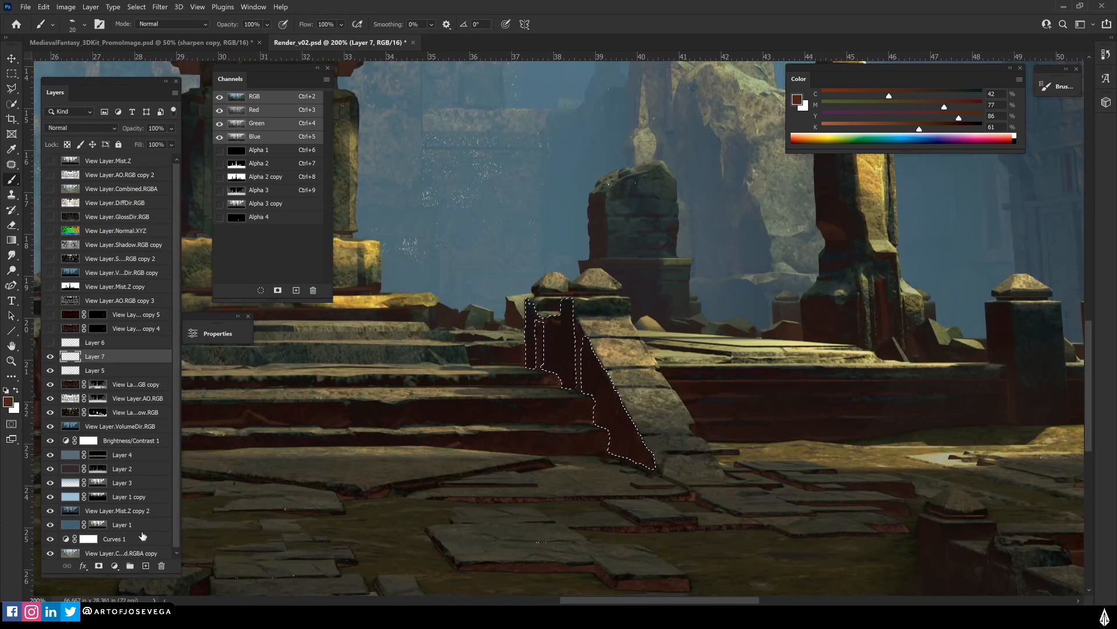
# Sample the side wall's shadow colour and adjust the foreground colour to a dark red of R 68, G 21, B 20
pyautogui.press(']')
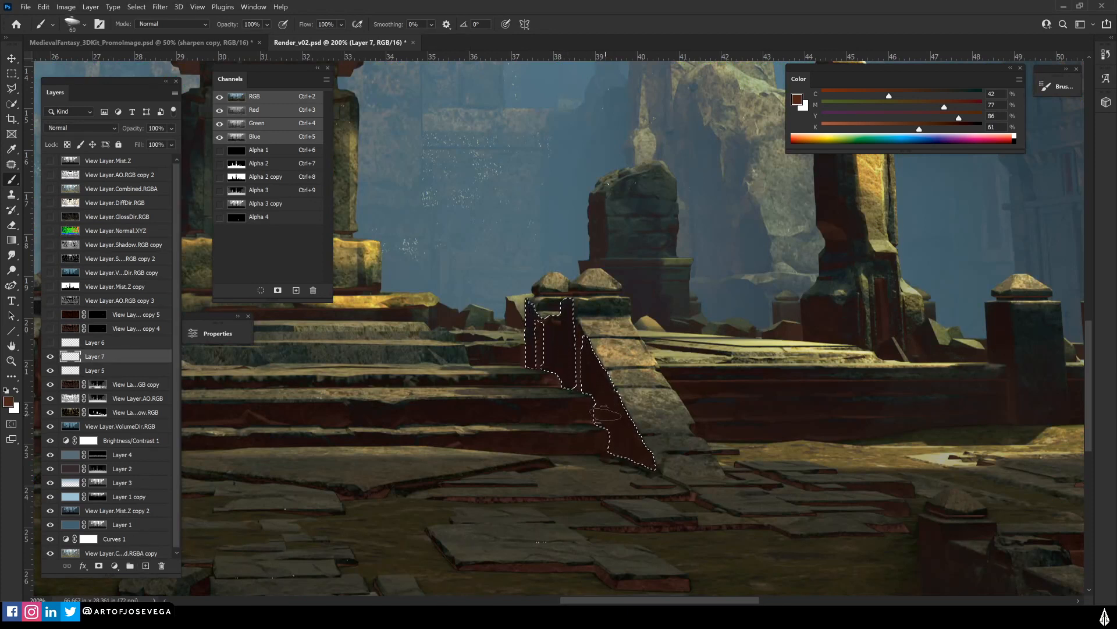
pyautogui.keyDown('alt'); pyautogui.click(605, 414); pyautogui.keyUp('alt')
pyautogui.click(797, 100)
pyautogui.click(869, 389)
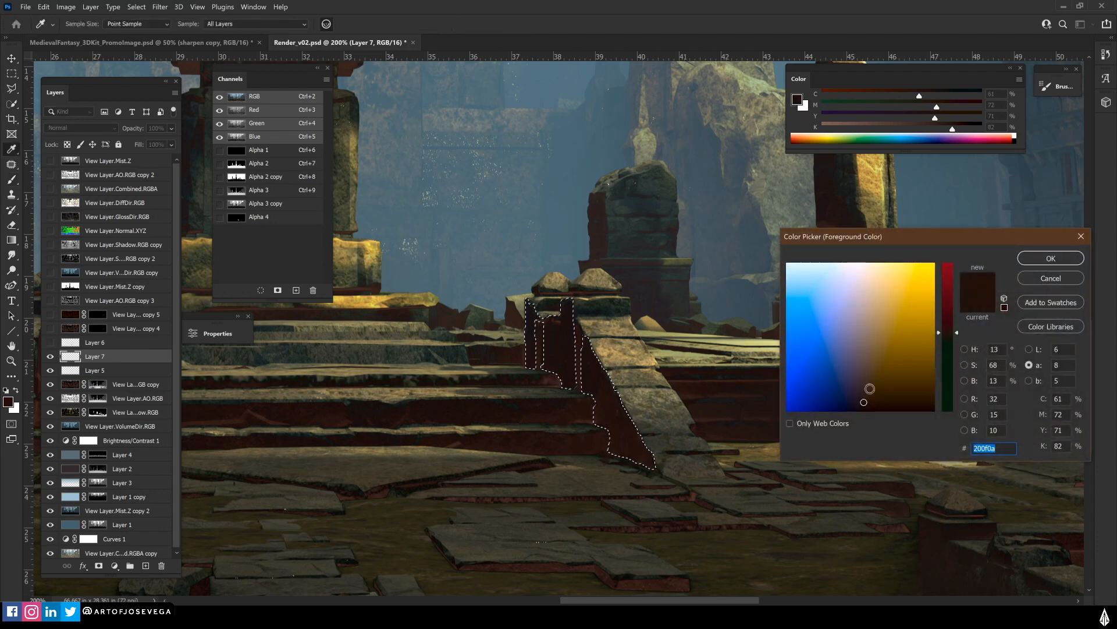
pyautogui.moveTo(948, 332); pyautogui.dragTo(948, 324)
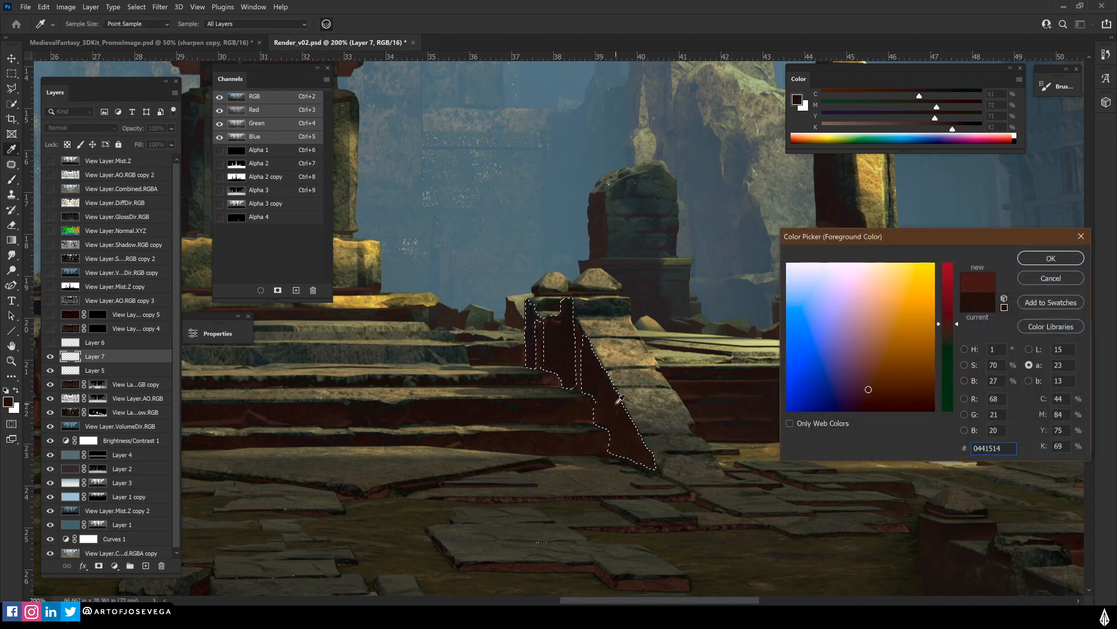
pyautogui.press('Return')
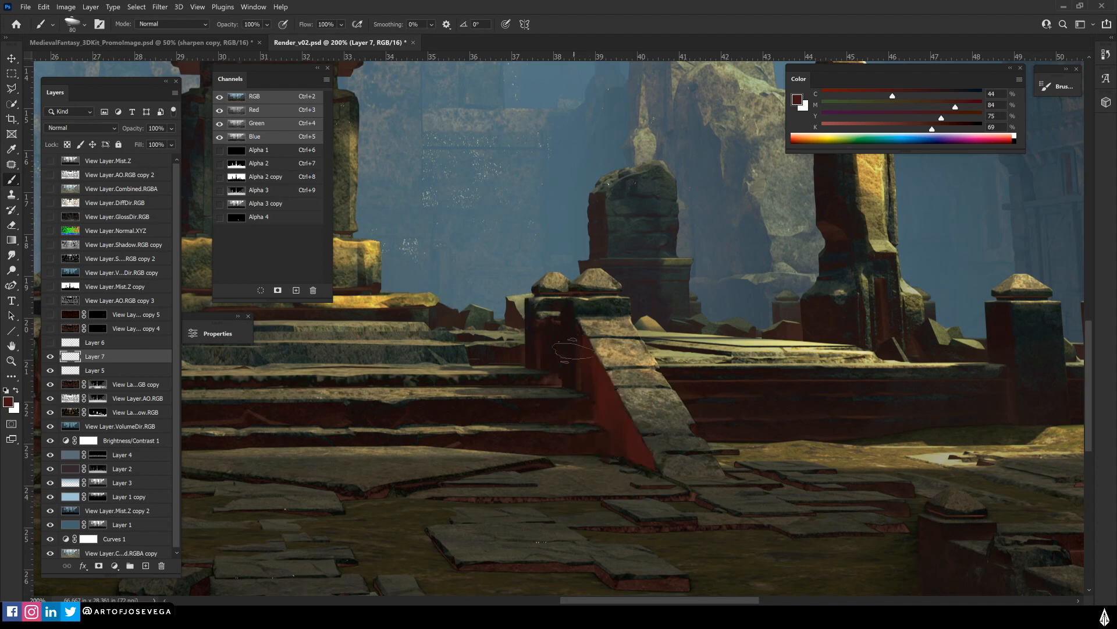
# Paint dark red bounce light over the selected stair side faces on the new layer, resampling colours and varying the brush size
pyautogui.press(']')
pyautogui.press(']')
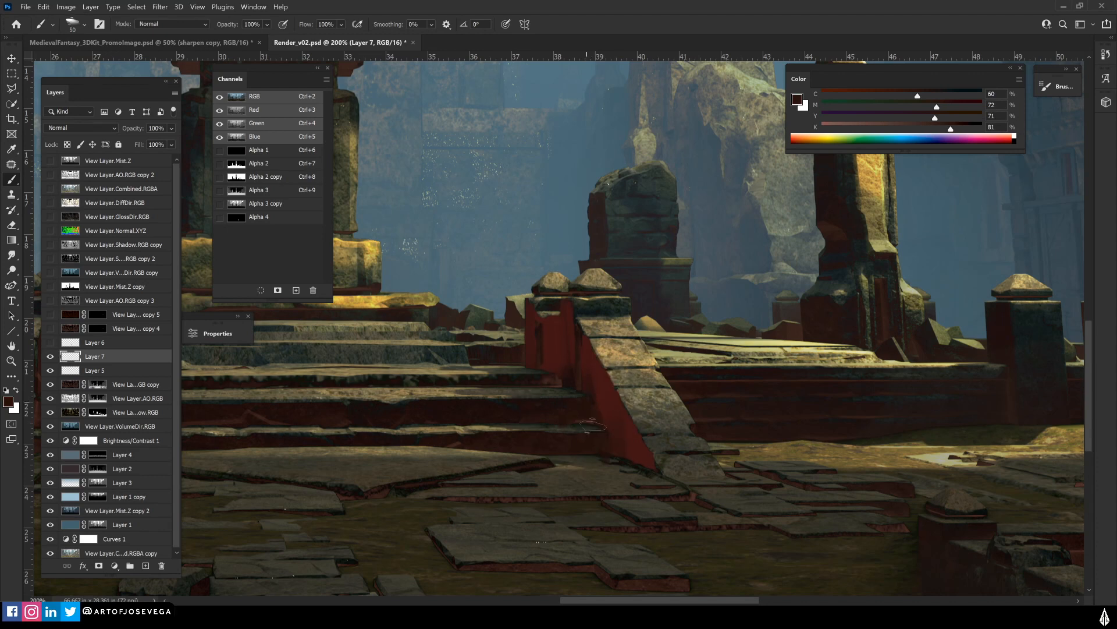
pyautogui.press('[')
pyautogui.press('[')
pyautogui.press('[')
pyautogui.press('[')
pyautogui.keyDown('alt'); pyautogui.click(620, 436); pyautogui.keyUp('alt')
pyautogui.press('[')
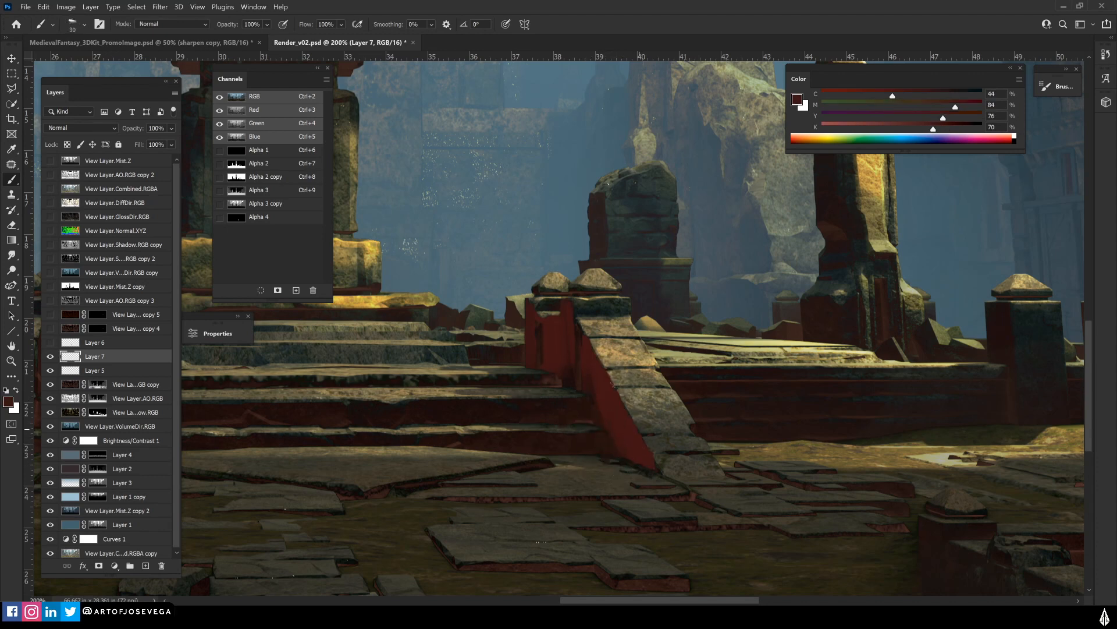
# Review the painted stair side in the wider scene and show the View Layer.Normal.XYZ pass for comparison
pyautogui.hotkey('ctrl', '-')
pyautogui.hotkey('ctrl', '-')
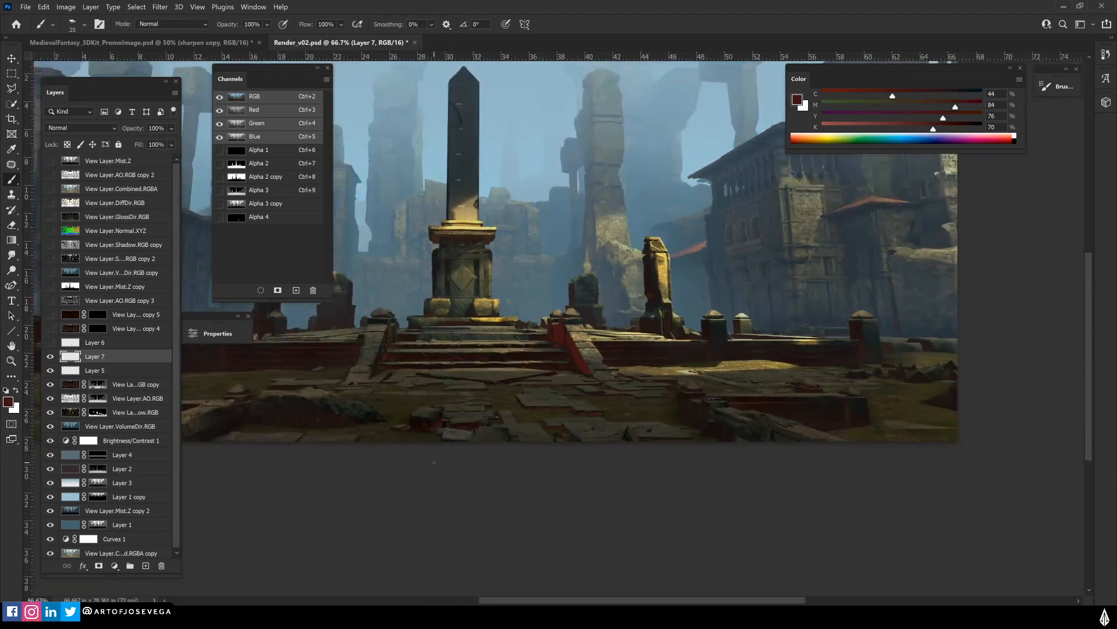
pyautogui.moveTo(417, 478); pyautogui.dragTo(429, 490)
pyautogui.press('m')
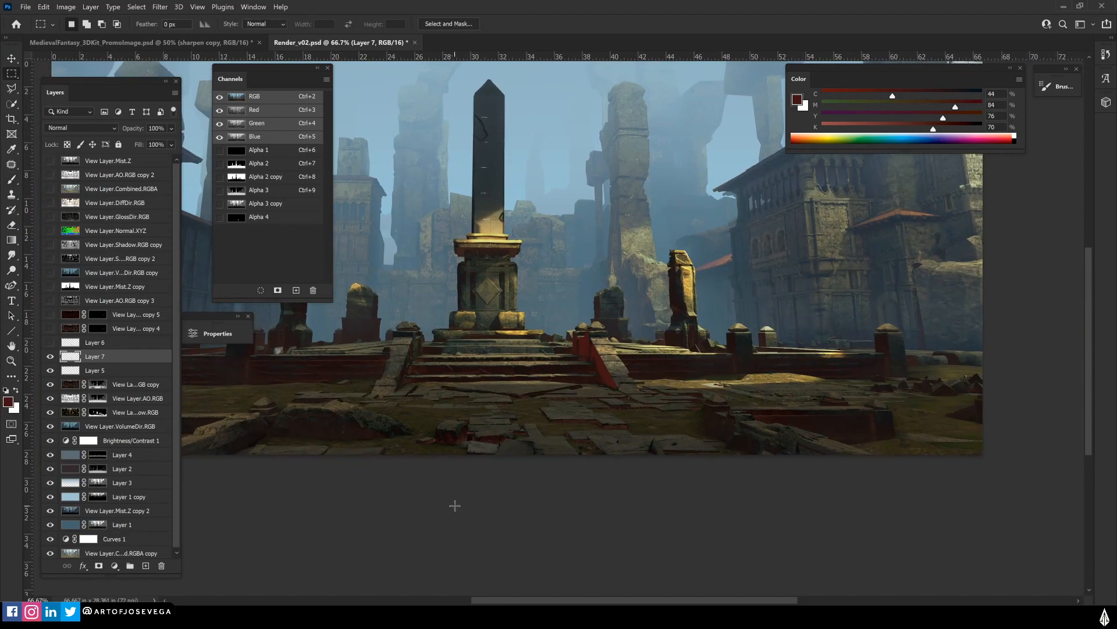
pyautogui.hotkey('ctrl', '+')
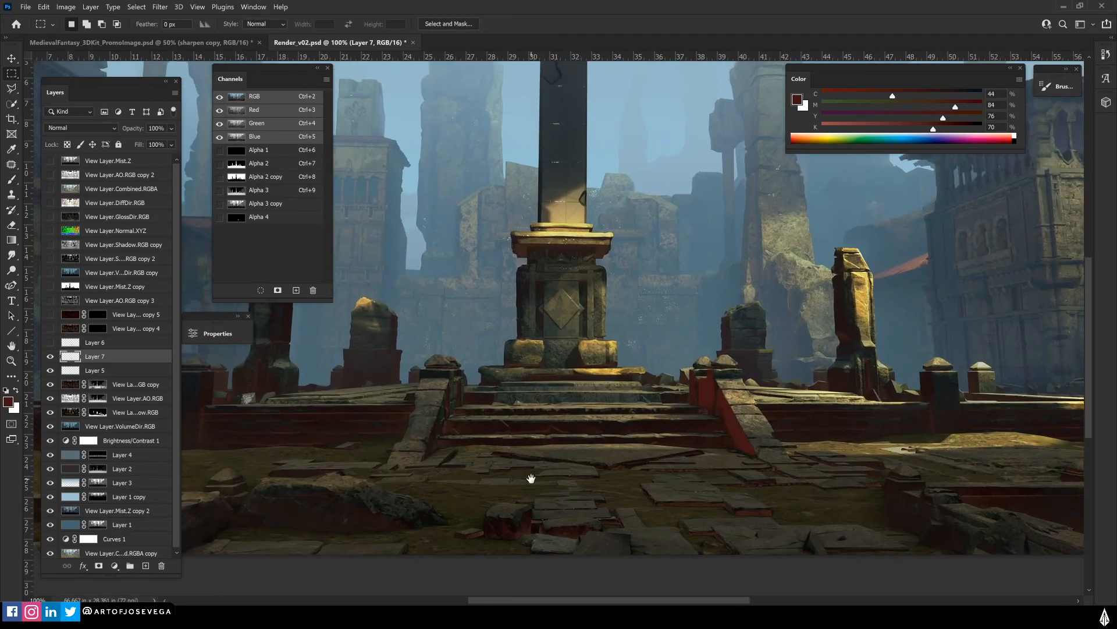
pyautogui.moveTo(607, 465); pyautogui.dragTo(570, 469)
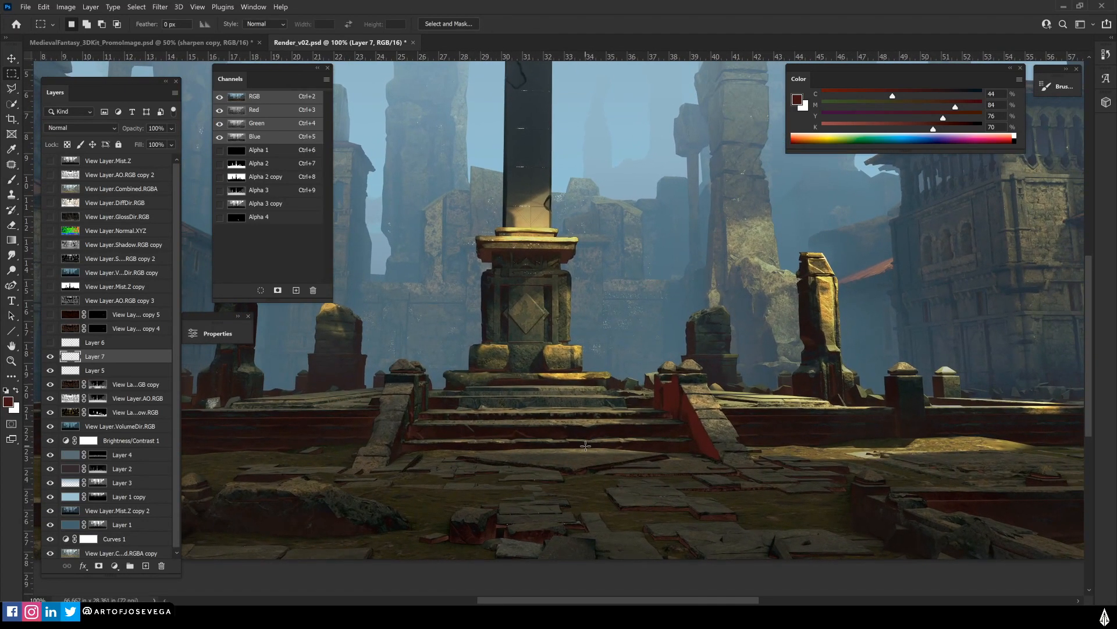
pyautogui.click(51, 229)
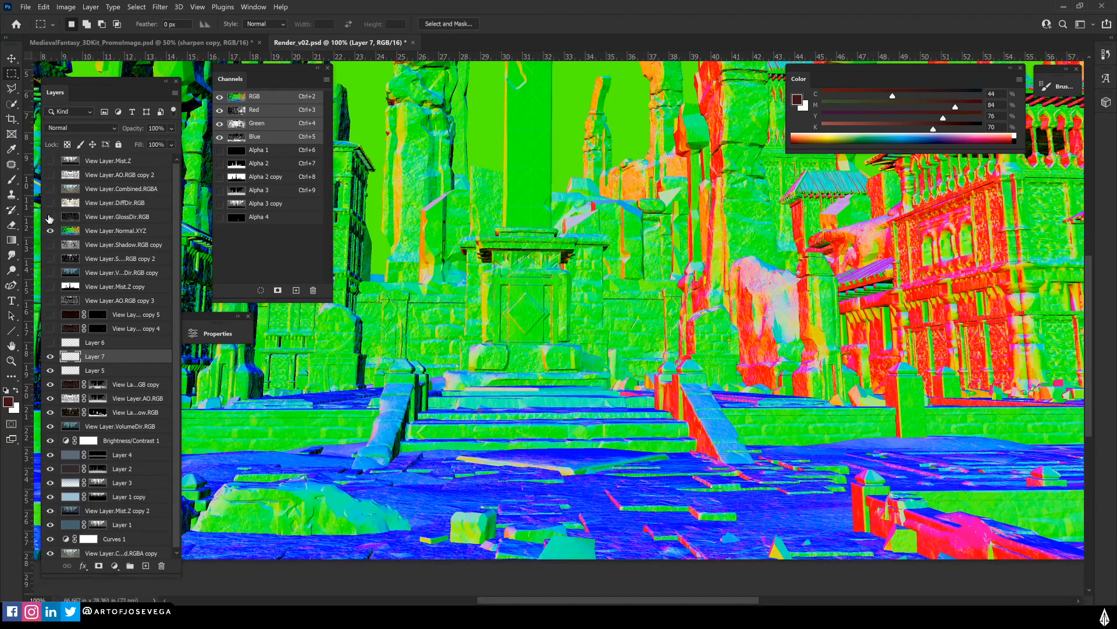
pyautogui.moveTo(493, 486); pyautogui.dragTo(467, 402)
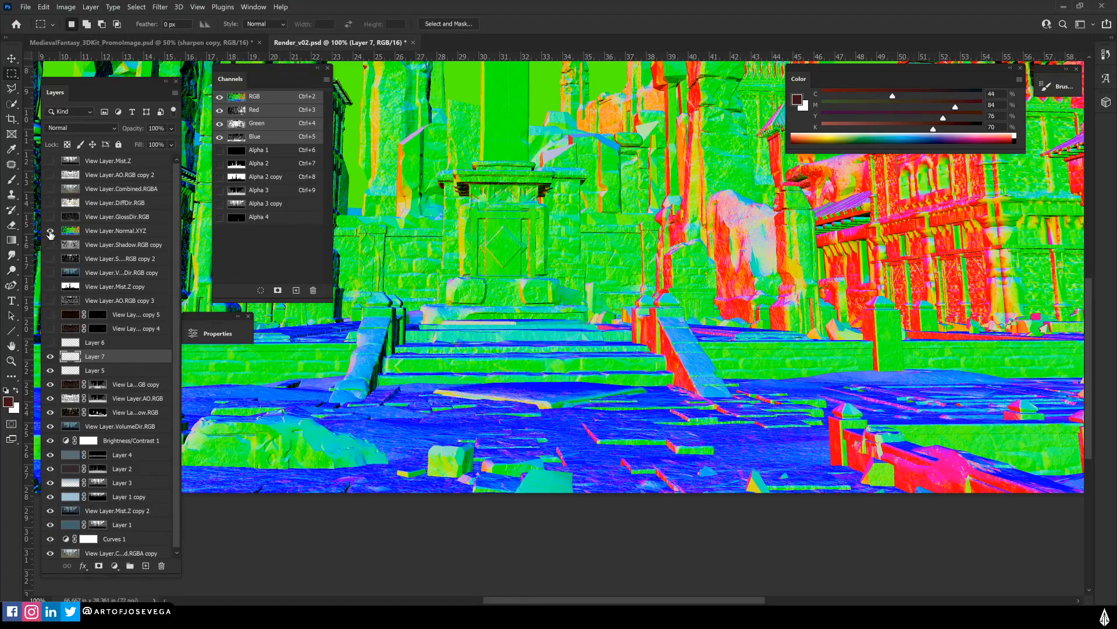
# Quick-select a blue upward-facing ground patch on the View Layer.Normal.XYZ pass and extend the selection to all similar areas
pyautogui.click(116, 230)
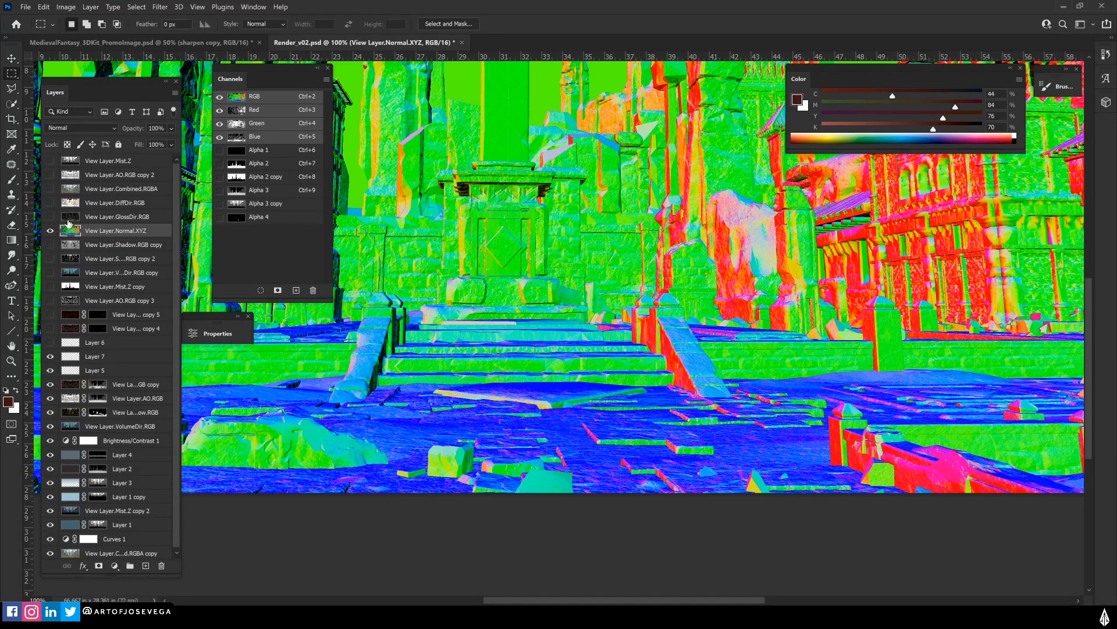
pyautogui.press('w')
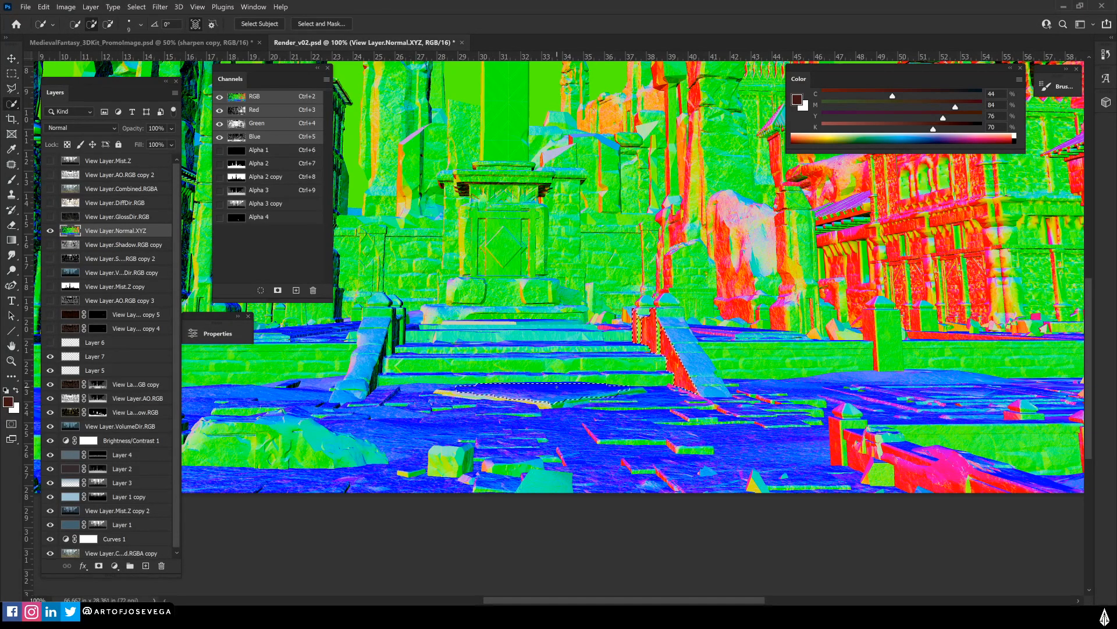
pyautogui.press('m')
pyautogui.press('w')
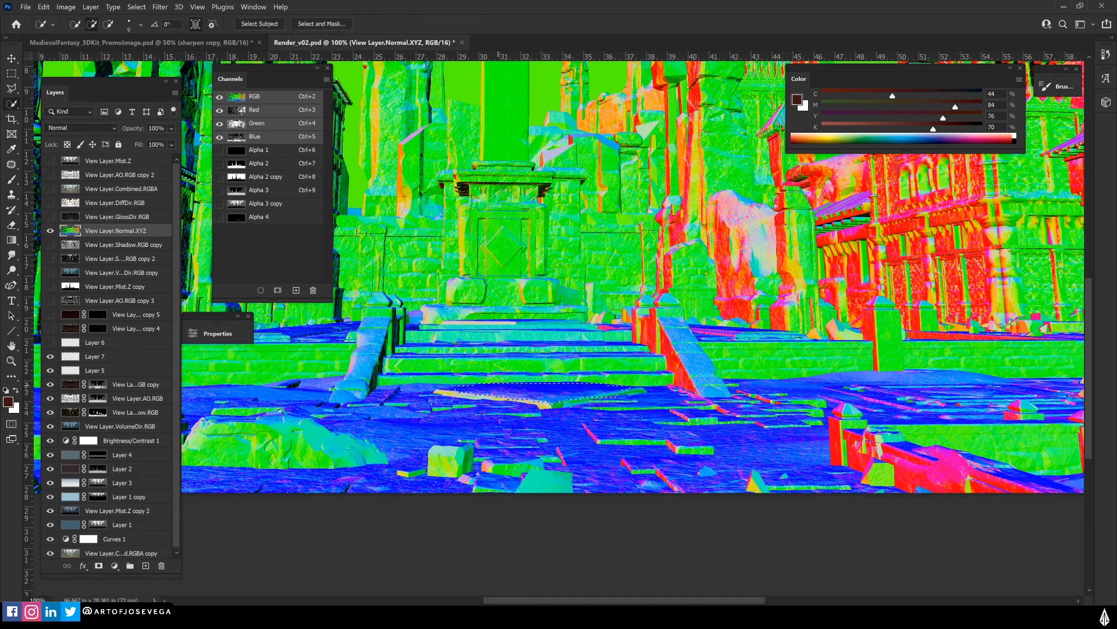
pyautogui.click(137, 7)
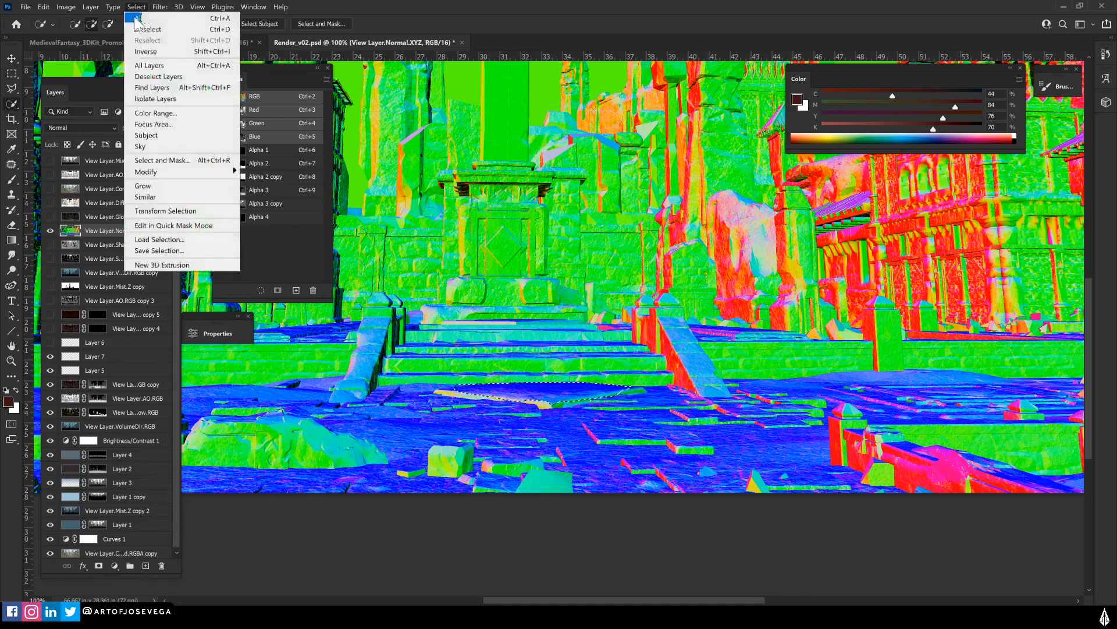
pyautogui.click(144, 197)
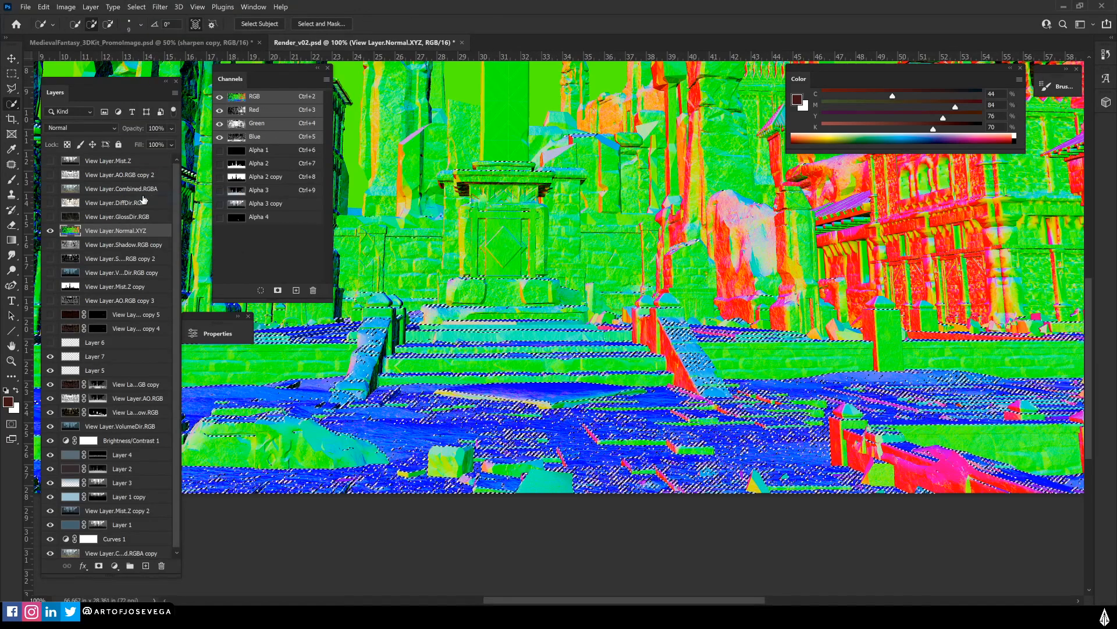
# Save the ground selection as a new alpha channel, deselect and inspect the whole mask
pyautogui.click(278, 291)
pyautogui.click(248, 229)
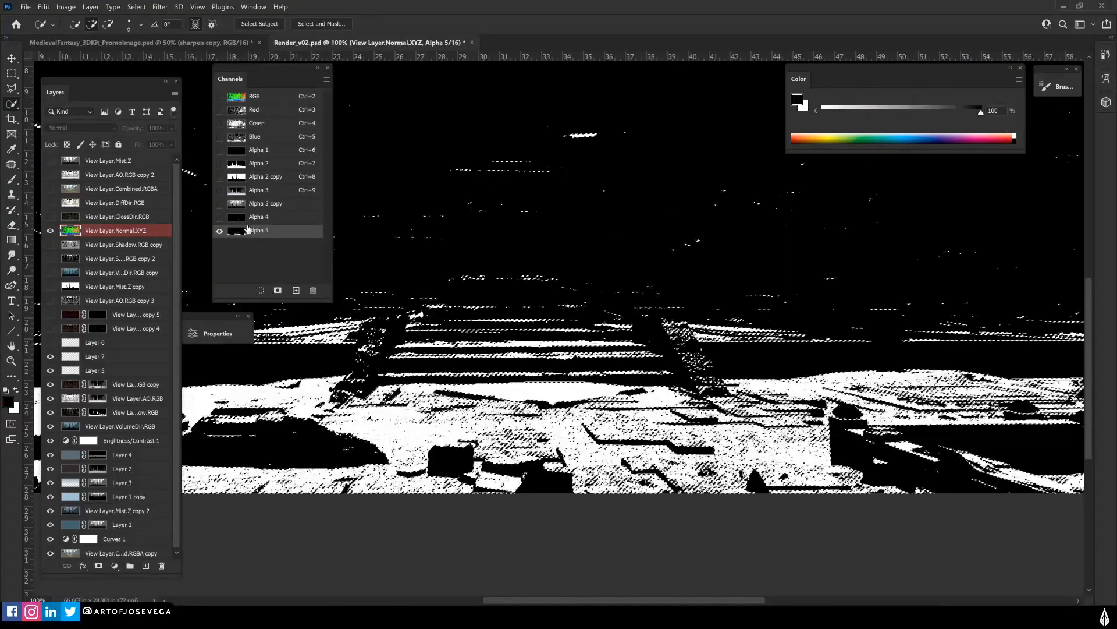
pyautogui.press('m')
pyautogui.click(432, 519)
pyautogui.hotkey('ctrl', '-')
pyautogui.hotkey('ctrl', '-')
pyautogui.moveTo(450, 515); pyautogui.dragTo(507, 538)
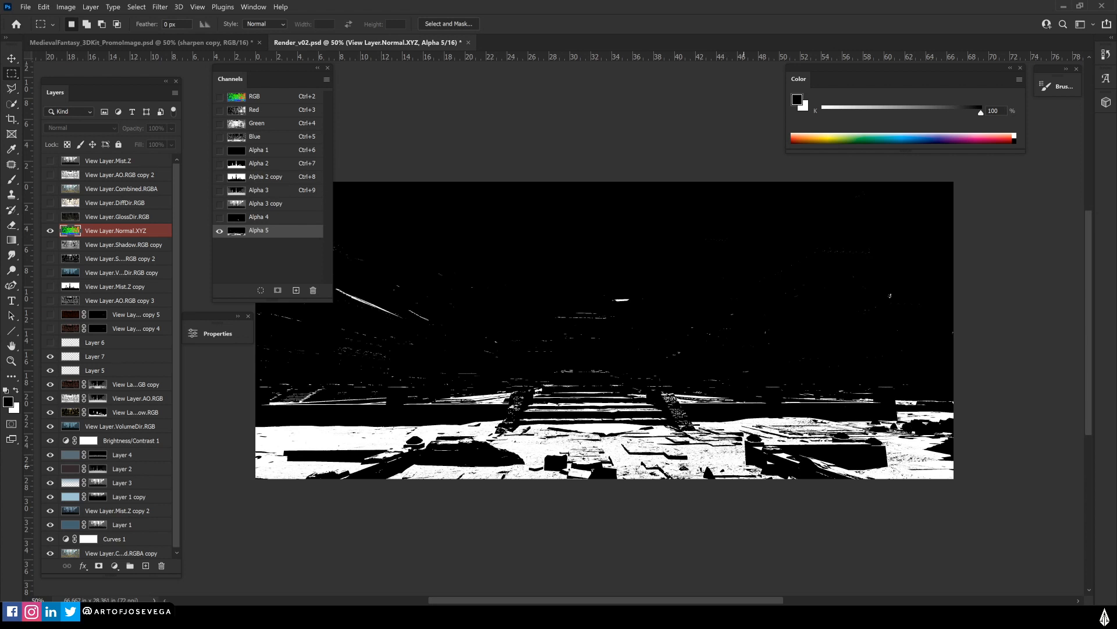
pyautogui.moveTo(478, 445); pyautogui.dragTo(464, 423)
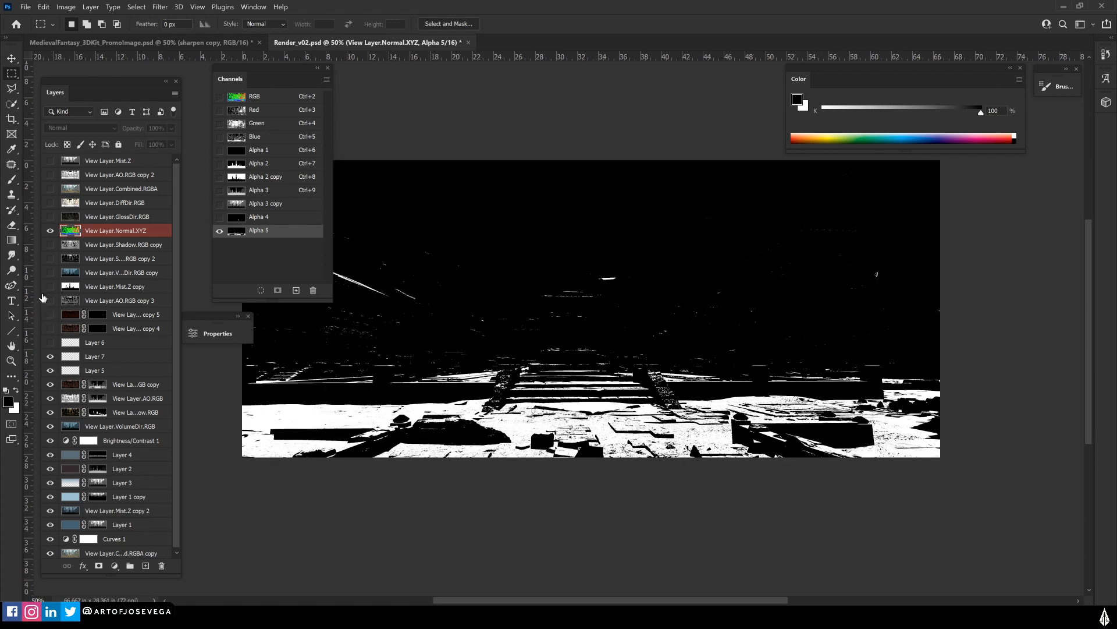
# Return to the colour composite with the normal pass hidden, and bring in photos IMG_6867 and IMG_6892, keeping only IMG_6892
pyautogui.click(90, 231)
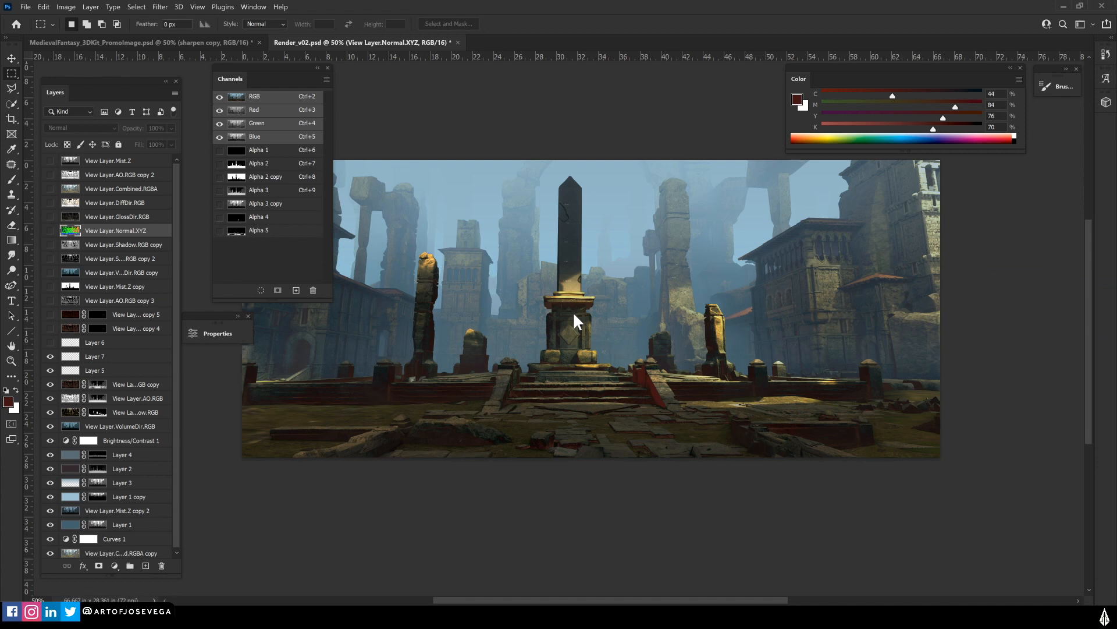
pyautogui.hotkey('ctrl', 'v')
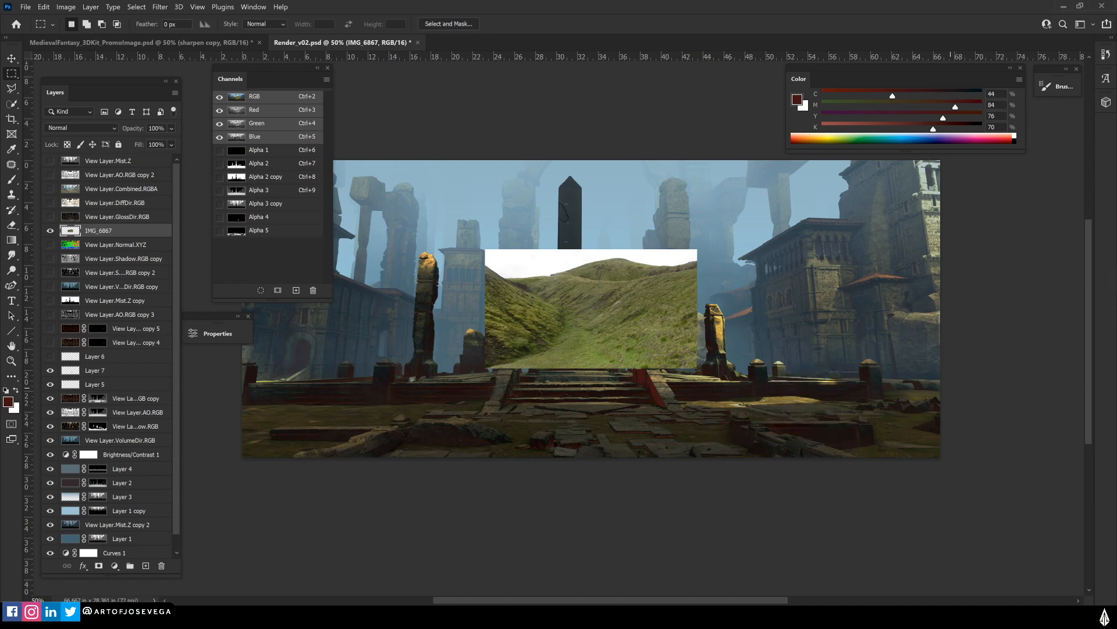
pyautogui.moveTo(1112, 326); pyautogui.dragTo(522, 333)
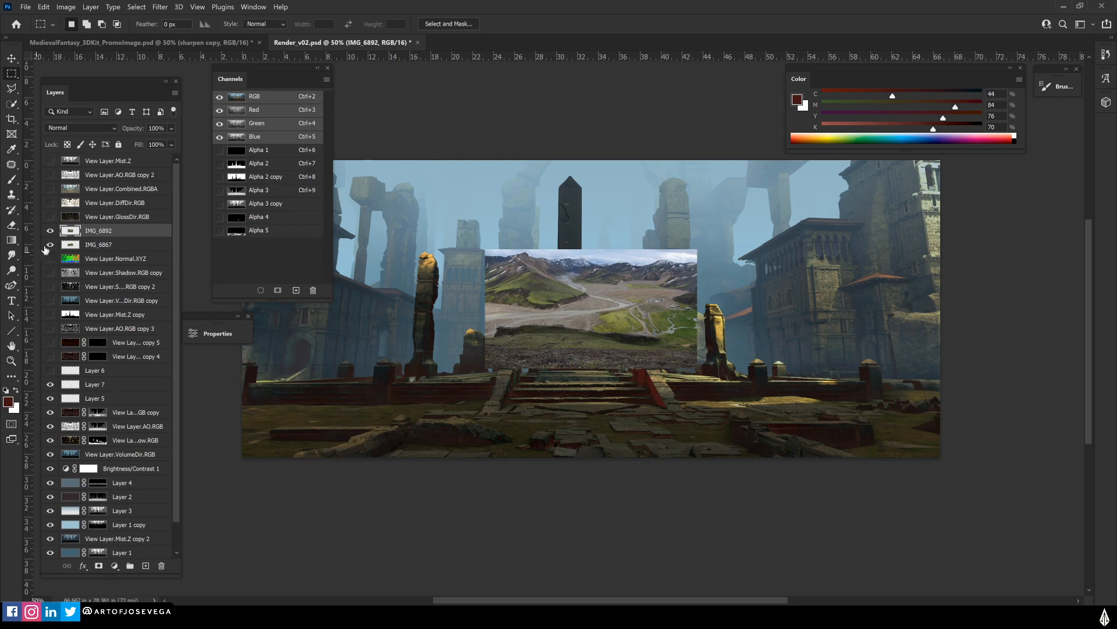
pyautogui.click(93, 248)
pyautogui.press('Delete')
pyautogui.press('v')
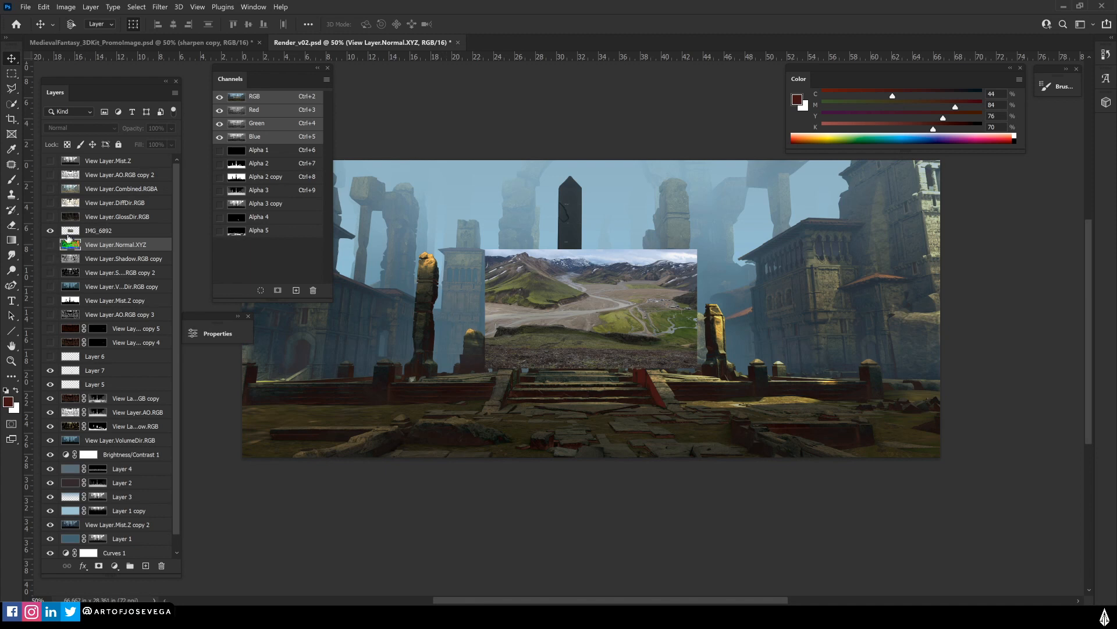
# Enlarge the IMG_6892 landscape photo from its centre until it spans just over half the image width
pyautogui.hotkey('alt', ']')
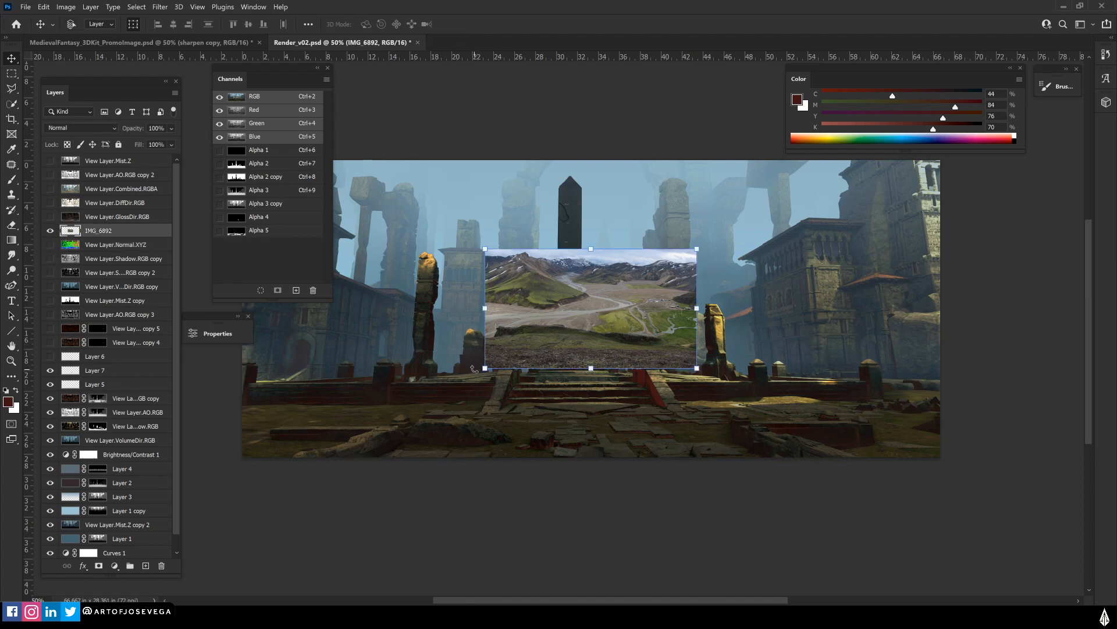
pyautogui.keyDown('alt'); pyautogui.moveTo(485, 368); pyautogui.dragTo(395, 418); pyautogui.keyUp('alt')
pyautogui.press('Return')
pyautogui.press('m')
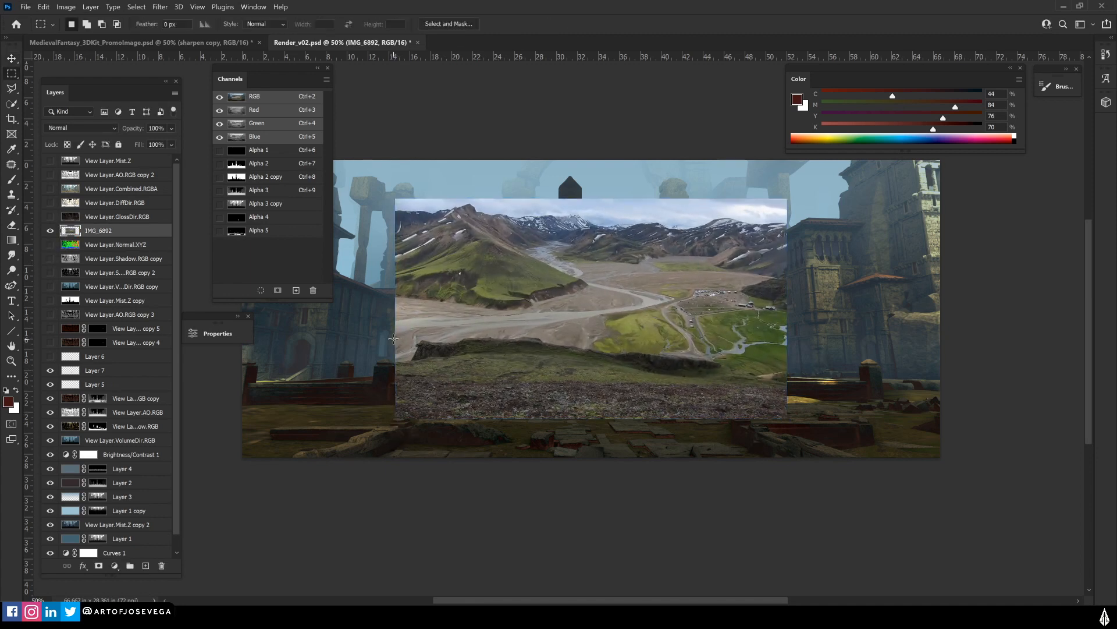
# Copy the grassy, gravelly lower strip of IMG_6892 to a new layer and delete the full photo layer
pyautogui.moveTo(395, 336); pyautogui.dragTo(787, 430)
pyautogui.hotkey('ctrl', 'j')
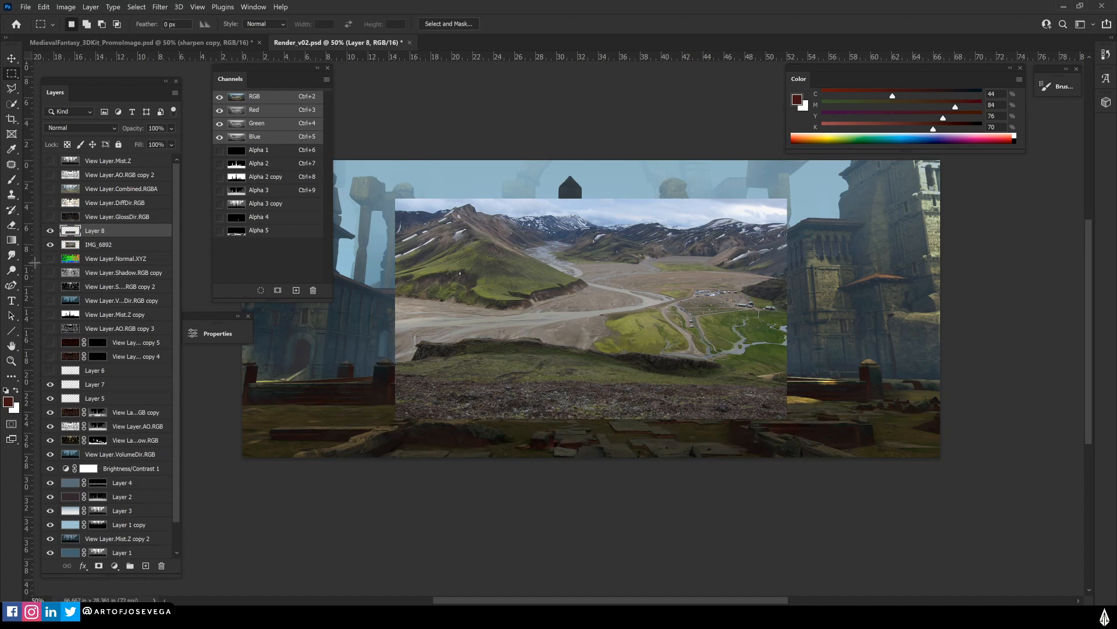
pyautogui.click(94, 244)
pyautogui.press('Delete')
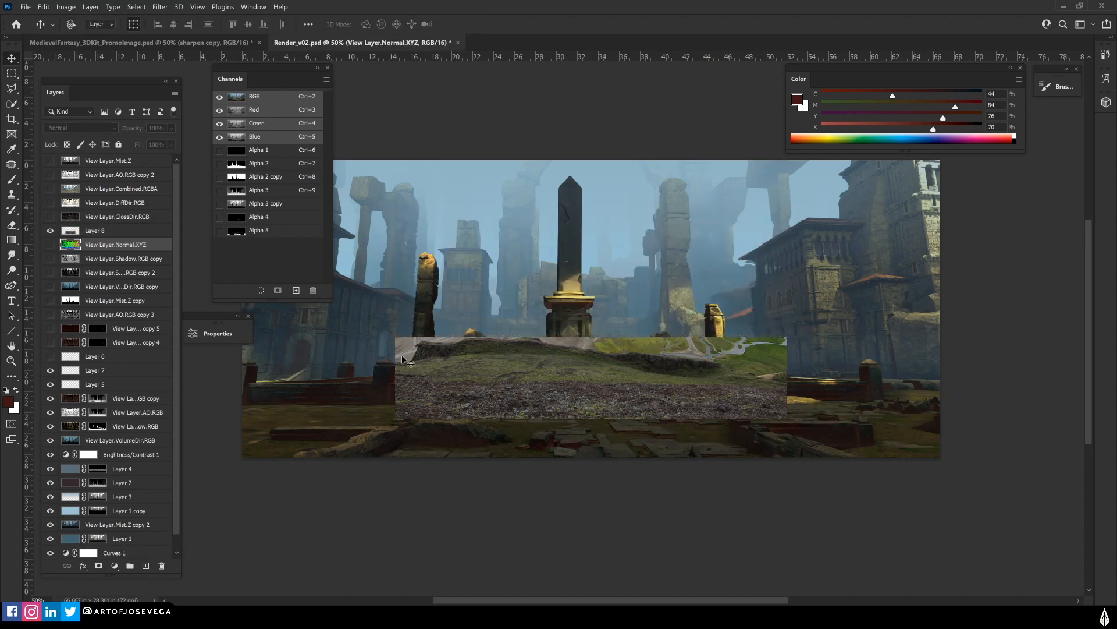
# Move the ground texture strip on Layer 8 down over the courtyard floor at the base of the scene
pyautogui.moveTo(463, 376); pyautogui.dragTo(462, 393)
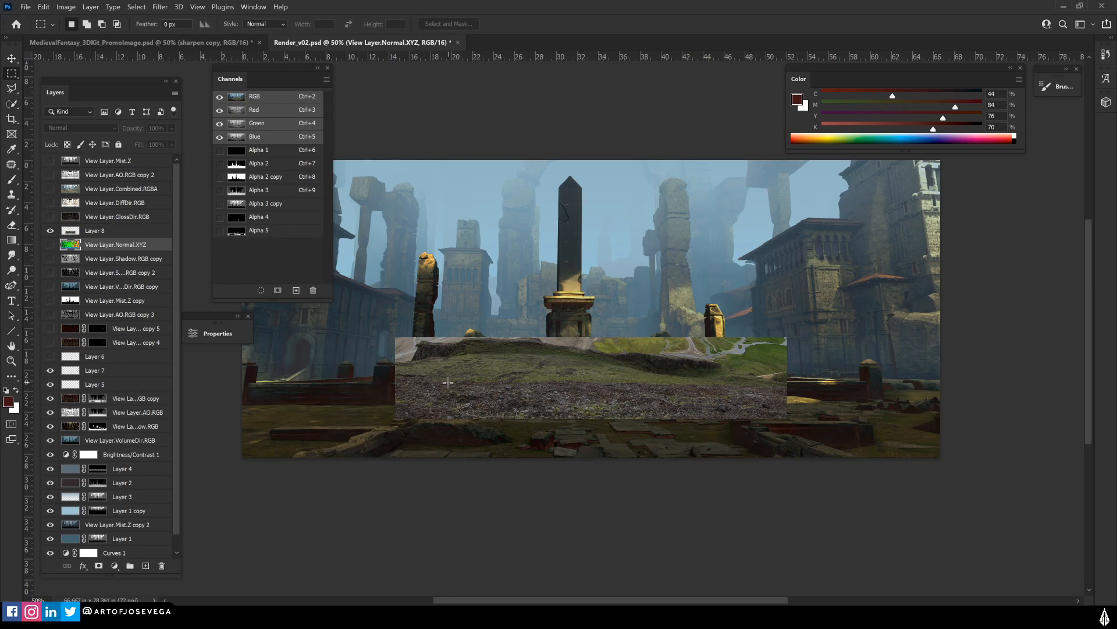
pyautogui.press('v')
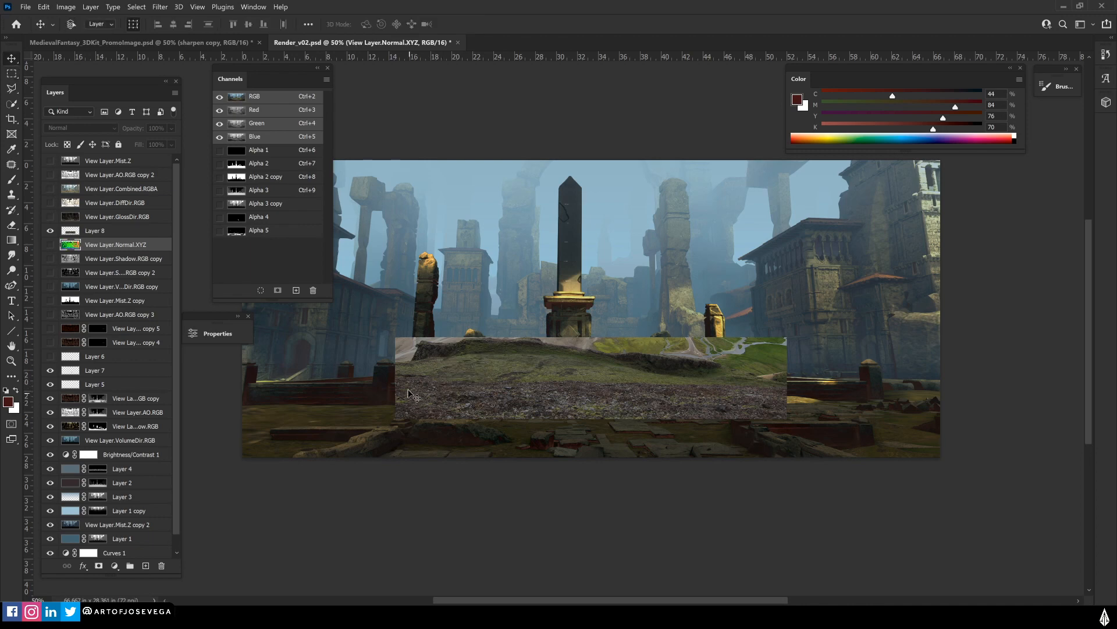
pyautogui.click(95, 231)
pyautogui.moveTo(441, 380); pyautogui.dragTo(428, 422)
pyautogui.hotkey('ctrl', '+')
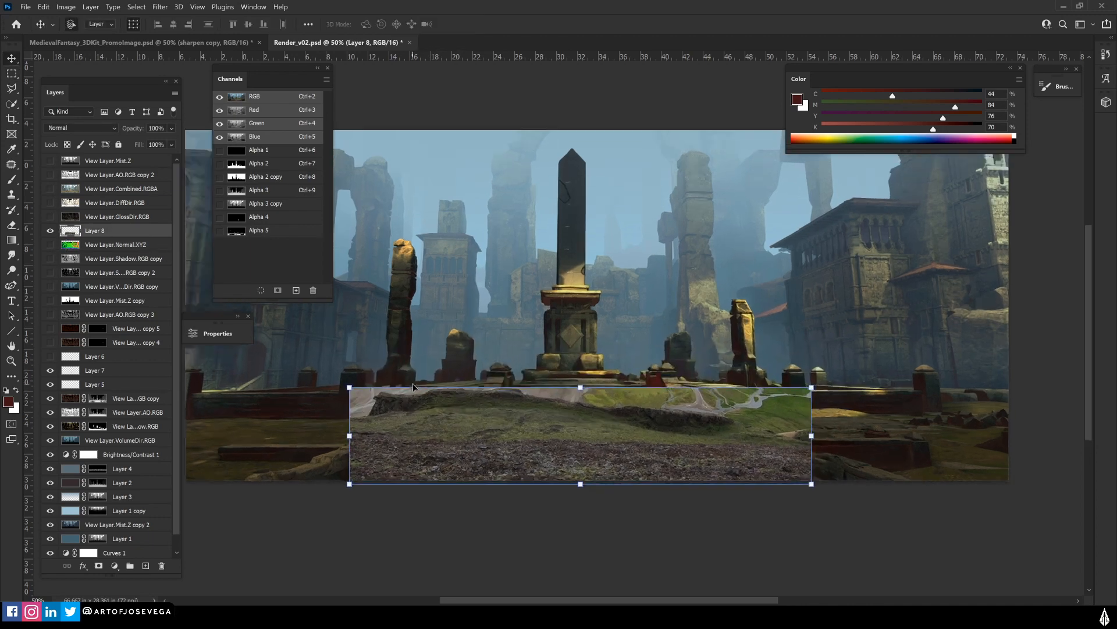
pyautogui.moveTo(434, 499); pyautogui.dragTo(512, 453)
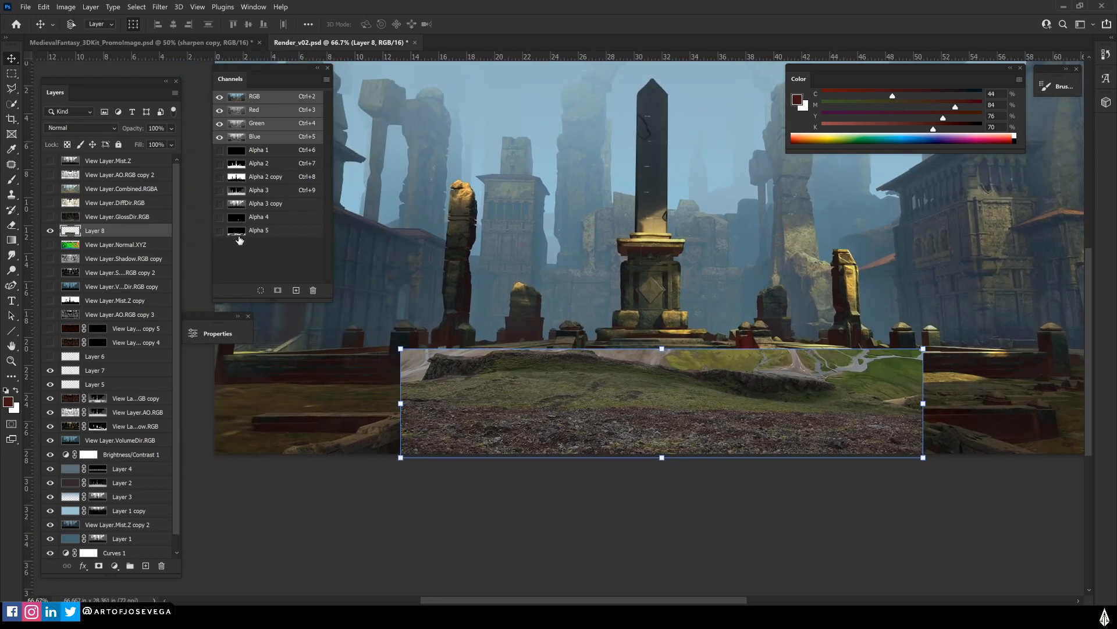
# Load Alpha 5 as a selection and mask Layer 8 with it so the texture covers only the ground
pyautogui.keyDown('ctrl'); pyautogui.click(236, 231); pyautogui.keyUp('ctrl')
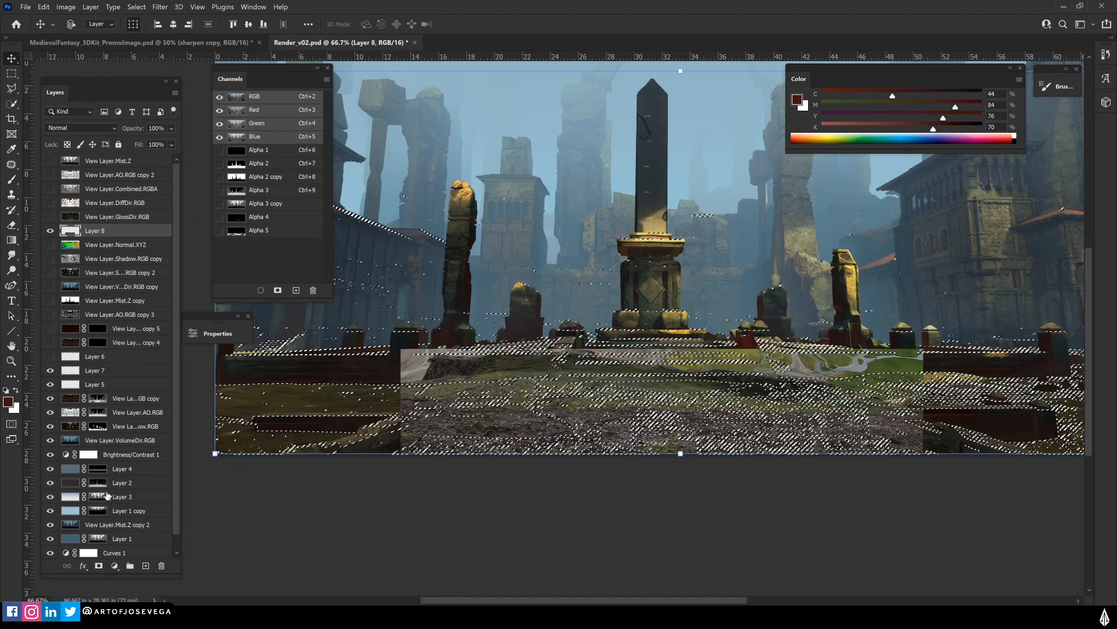
pyautogui.click(99, 566)
pyautogui.press('m')
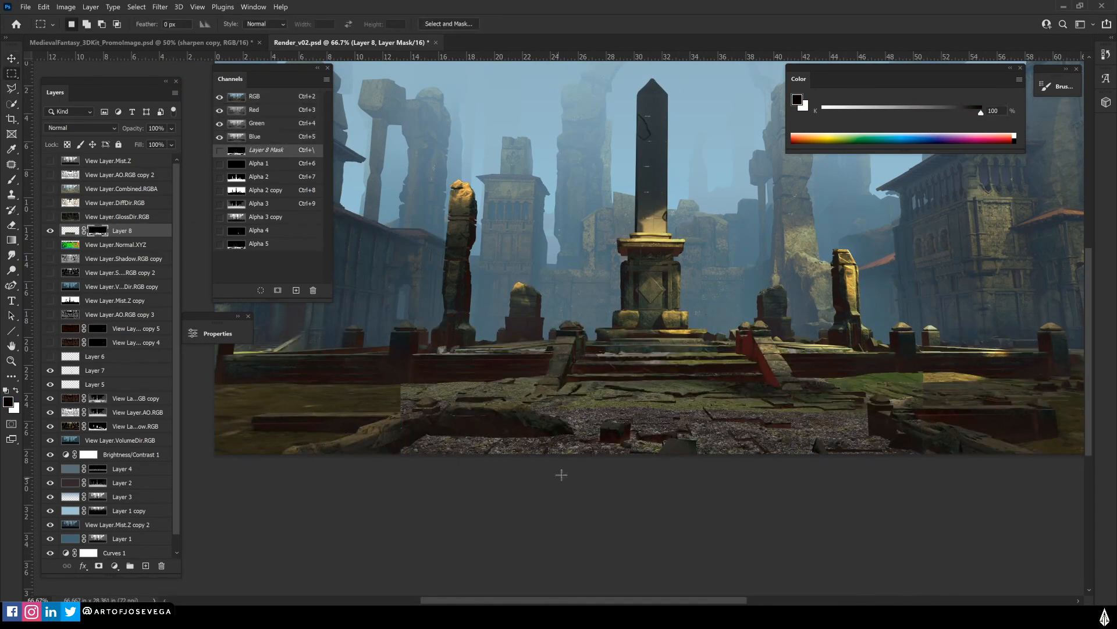
pyautogui.moveTo(634, 464); pyautogui.dragTo(569, 501)
# Unlink Layer 8's mask and scale up the ground texture itself to cover more of the courtyard's width
pyautogui.press('v')
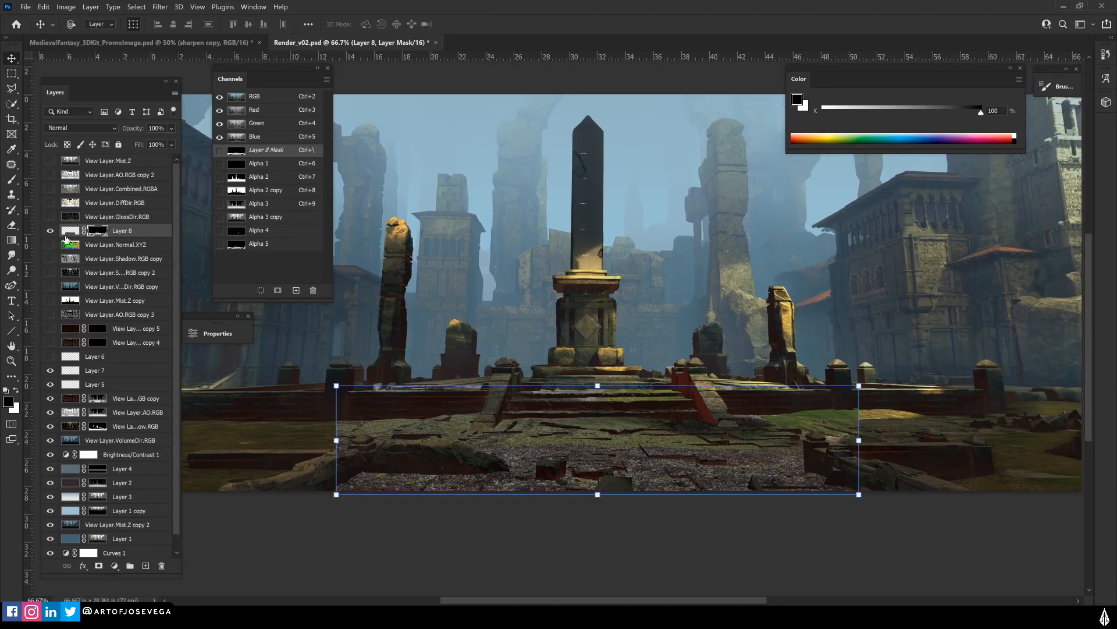
pyautogui.click(85, 231)
pyautogui.click(70, 230)
pyautogui.hotkey('ctrl', '+')
pyautogui.moveTo(371, 493); pyautogui.dragTo(285, 460)
pyautogui.hotkey('ctrl', '-')
pyautogui.hotkey('ctrl', 't')
pyautogui.press('m')
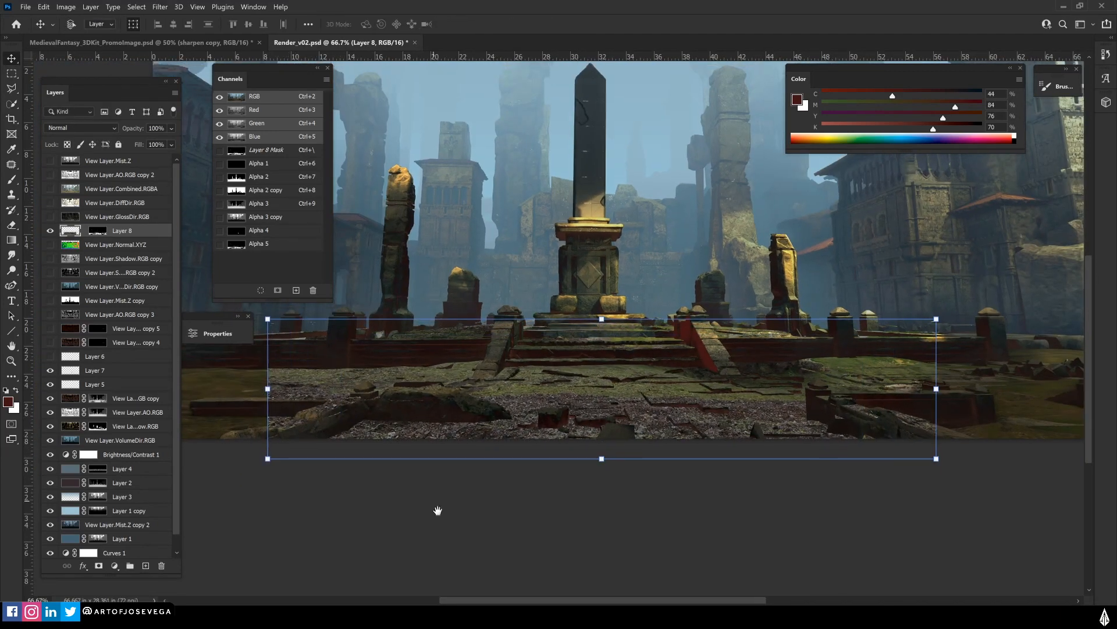
# Paint white on Layer 8's mask with a different brush preset to extend the ground texture along the low wall's base
pyautogui.press('b')
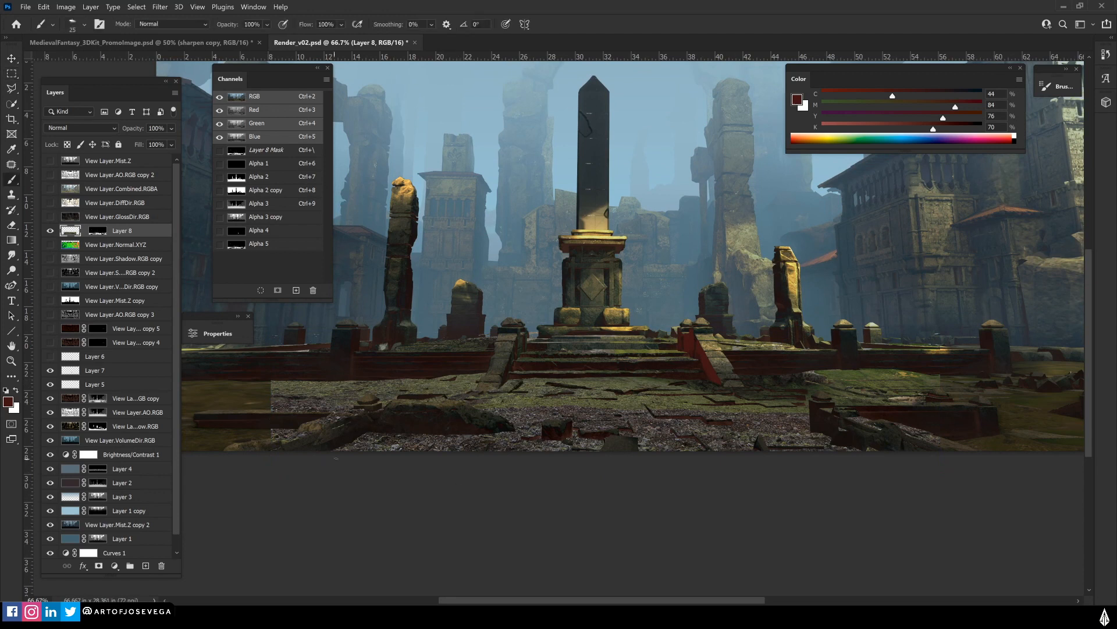
pyautogui.moveTo(316, 409)
pyautogui.mouseDown()
pyautogui.moveTo(315, 419)
pyautogui.moveTo(382, 410)
pyautogui.mouseUp()
pyautogui.click(102, 229)
pyautogui.hotkey('ctrl', '+')
pyautogui.press(']')
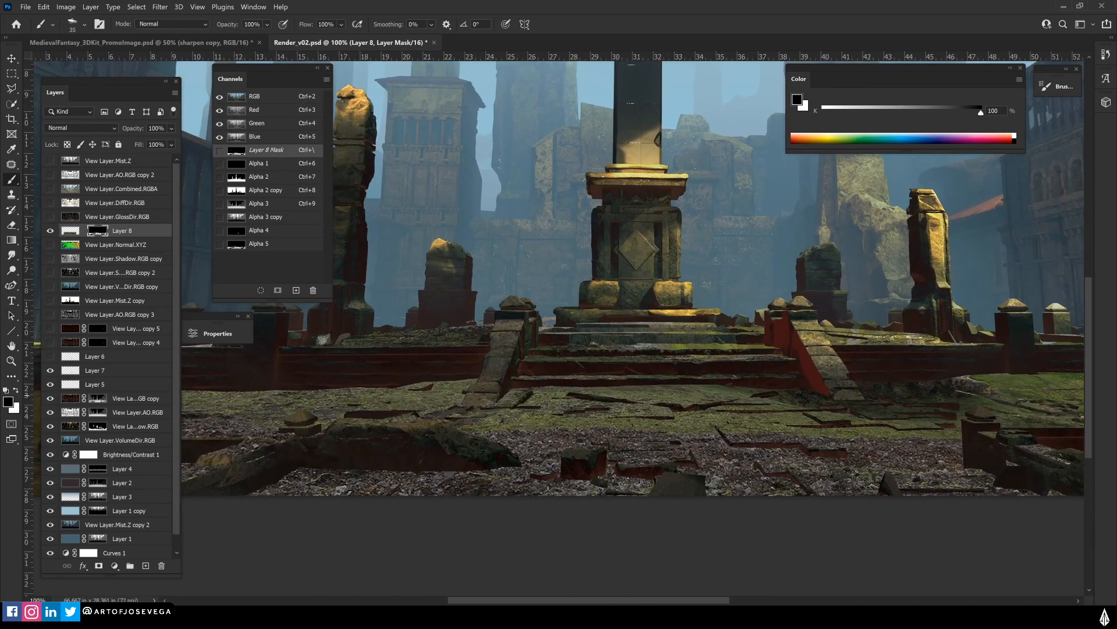
pyautogui.press('x')
pyautogui.rightClick(431, 396)
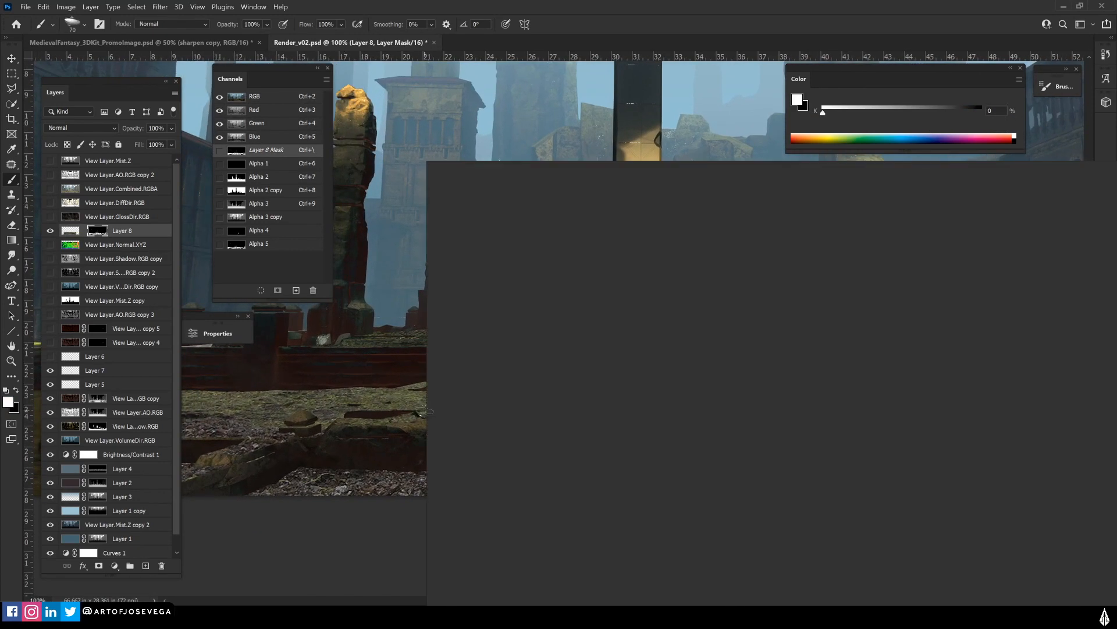
pyautogui.click(486, 573)
pyautogui.press('Return')
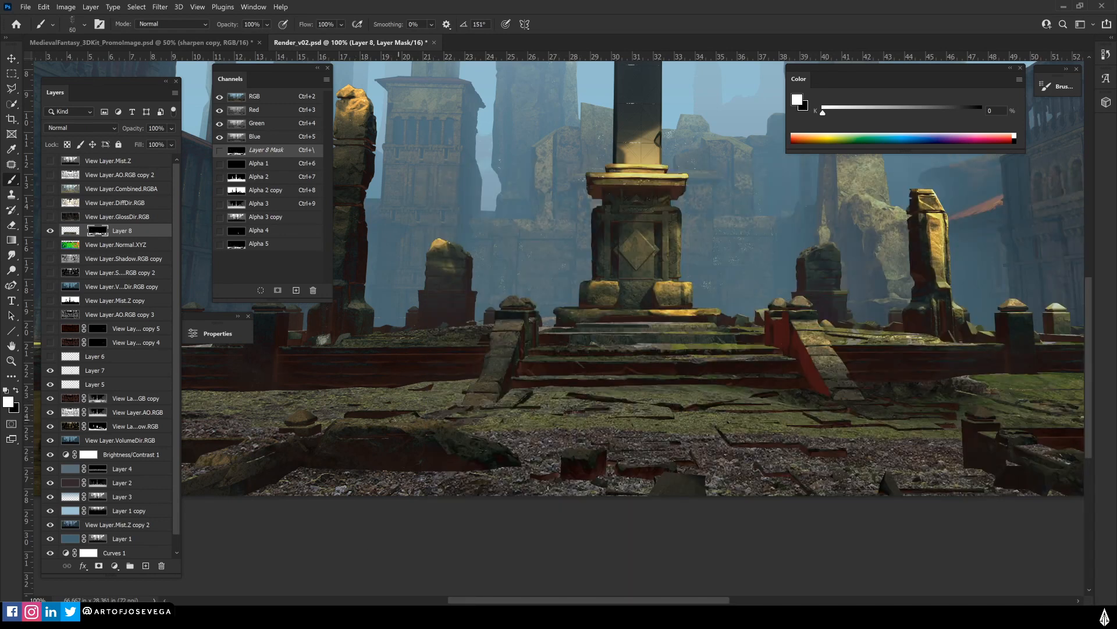
pyautogui.press(']')
pyautogui.press('[')
pyautogui.press('[')
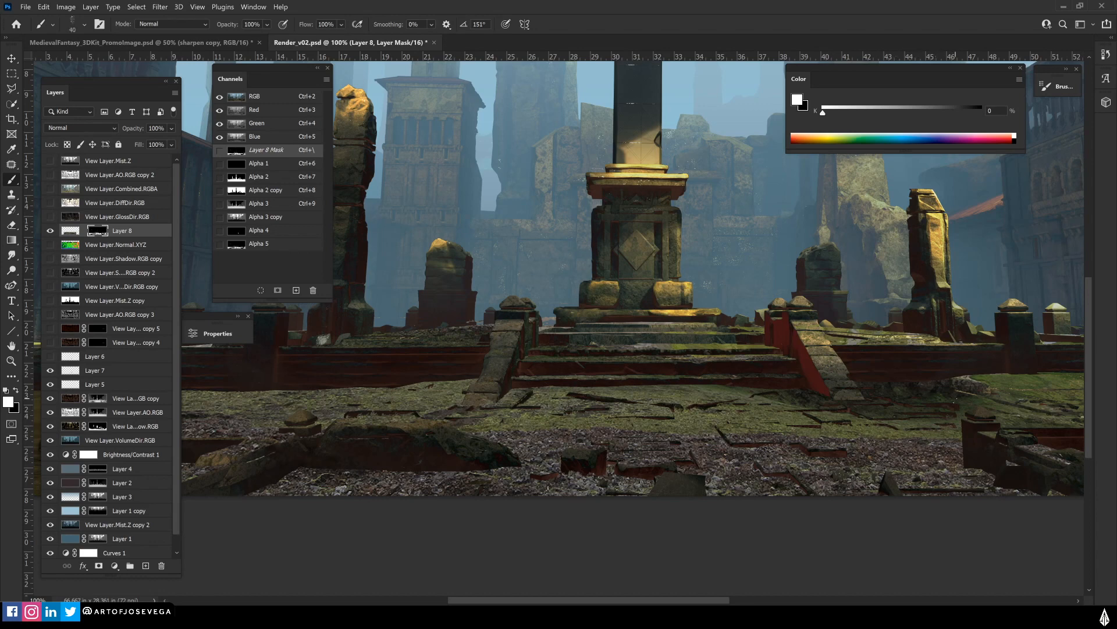
# Darken the midtones of Layer 8's ground texture with a Levels adjustment
pyautogui.hotkey('ctrl', '-')
pyautogui.hotkey('ctrl', '-')
pyautogui.moveTo(393, 481); pyautogui.dragTo(369, 494)
pyautogui.press('m')
pyautogui.click(70, 231)
pyautogui.hotkey('ctrl', 'l')
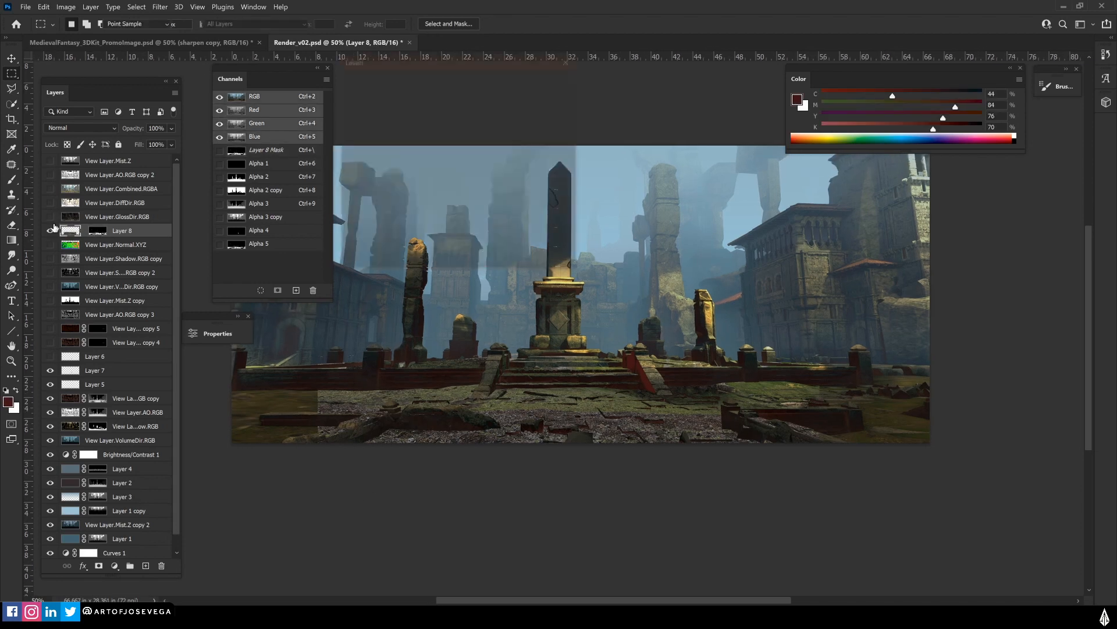
pyautogui.moveTo(427, 188); pyautogui.dragTo(433, 188)
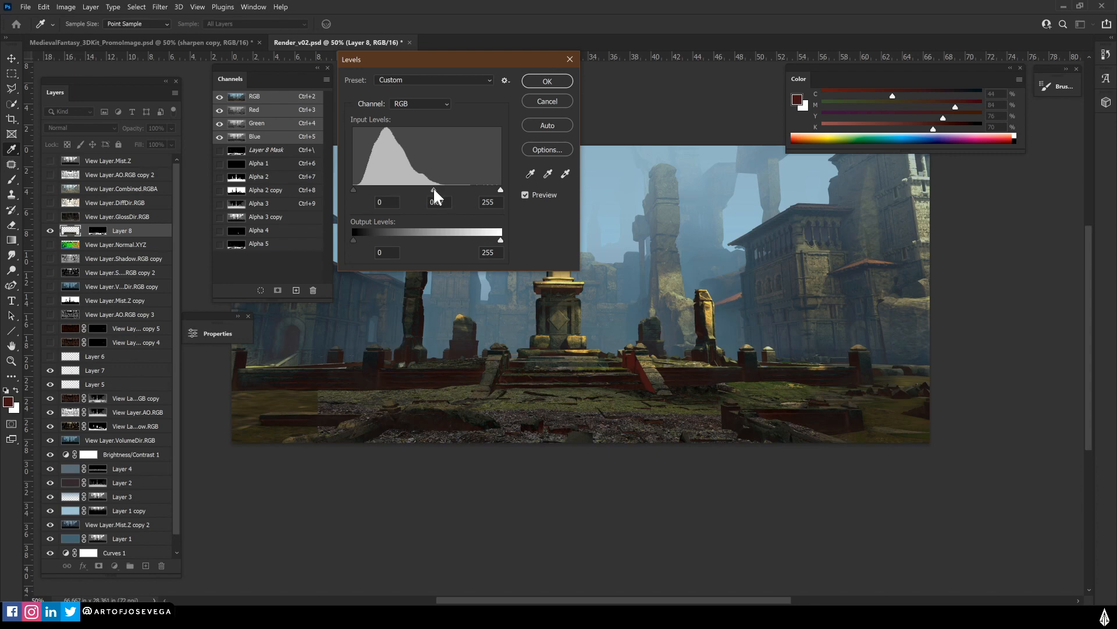
pyautogui.press('Return')
# Touch up Layer 8's mask in white along the ground below the low wall, varying the brush size
pyautogui.hotkey('ctrl', '+')
pyautogui.click(97, 230)
pyautogui.moveTo(406, 449); pyautogui.dragTo(599, 435)
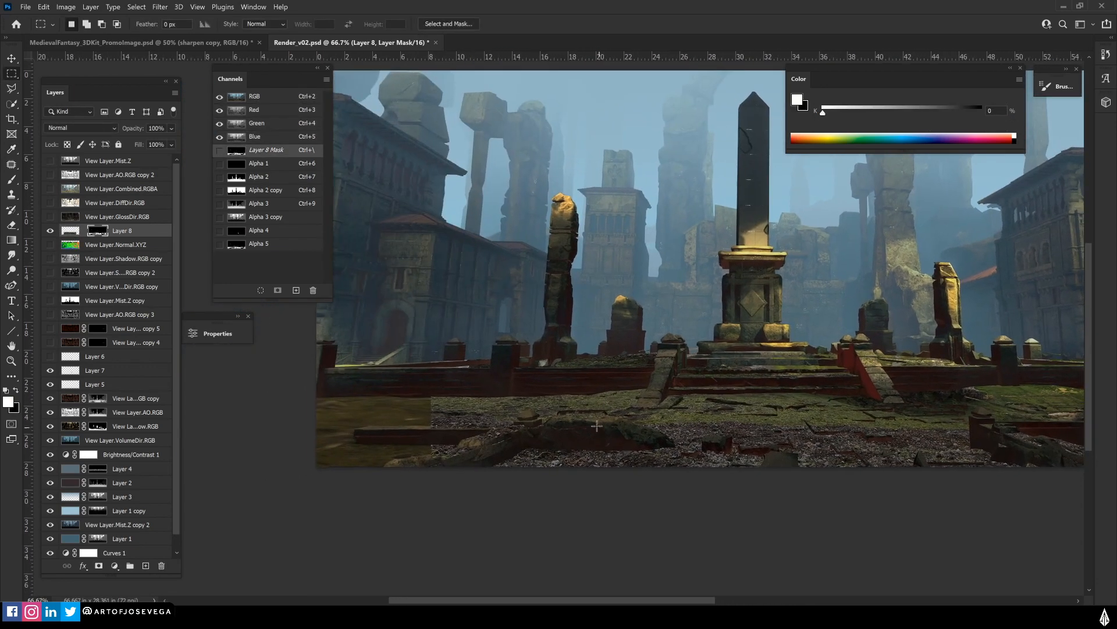
pyautogui.press('b')
pyautogui.hotkey('ctrl', '-')
pyautogui.hotkey('ctrl', '+')
pyautogui.hotkey('ctrl', '+')
pyautogui.hotkey('ctrl', '+')
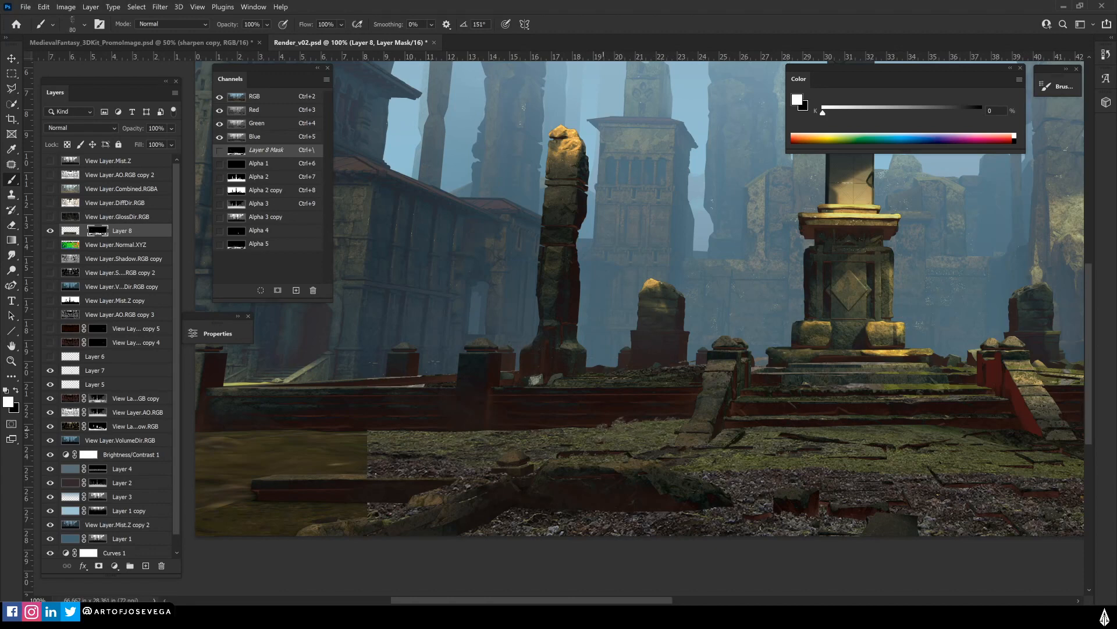
pyautogui.press('[')
pyautogui.hotkey('ctrl', '-')
pyautogui.hotkey('ctrl', '-')
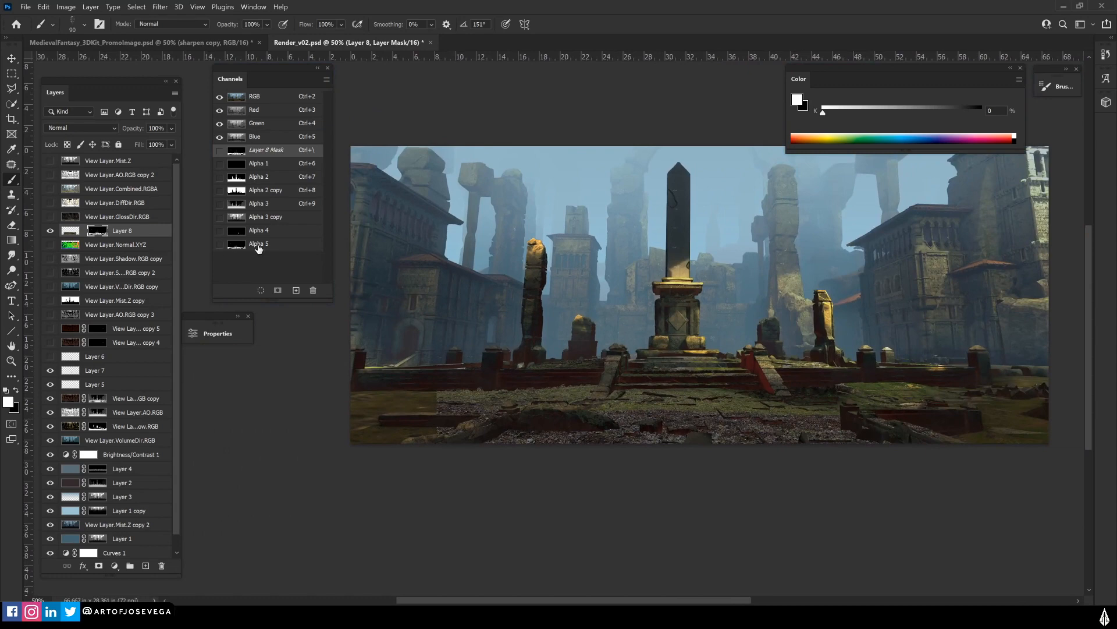
# Examine the Alpha 5 channel's black-and-white ground mask on its own and return to Layer 8 in full colour
pyautogui.click(257, 244)
pyautogui.moveTo(412, 445); pyautogui.dragTo(370, 482)
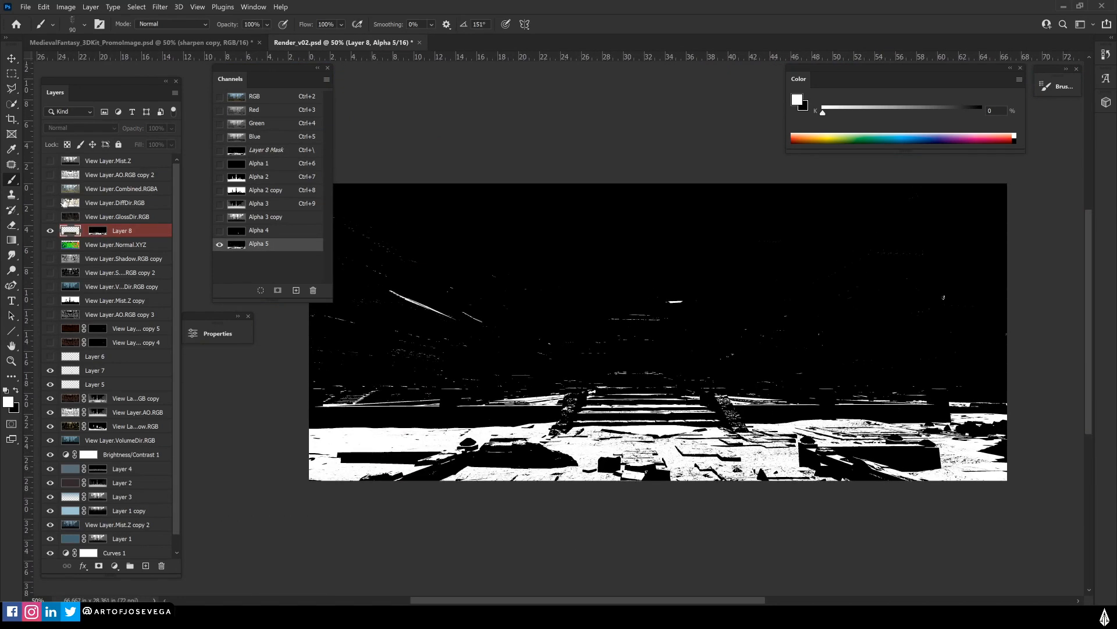
pyautogui.moveTo(345, 384); pyautogui.dragTo(359, 406)
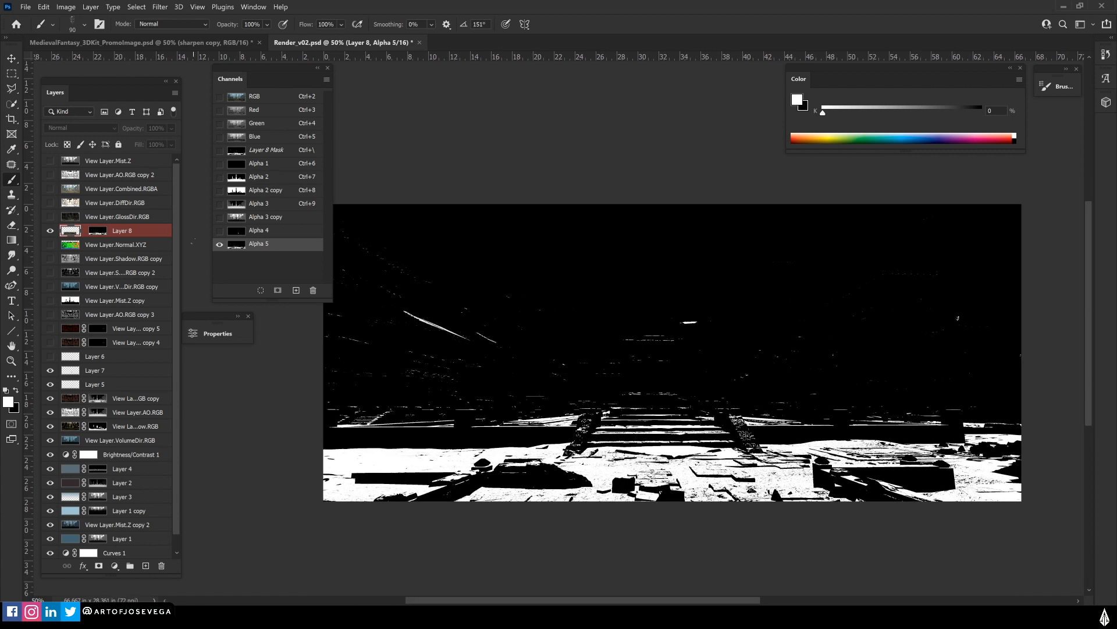
pyautogui.click(120, 230)
pyautogui.moveTo(428, 461); pyautogui.dragTo(410, 472)
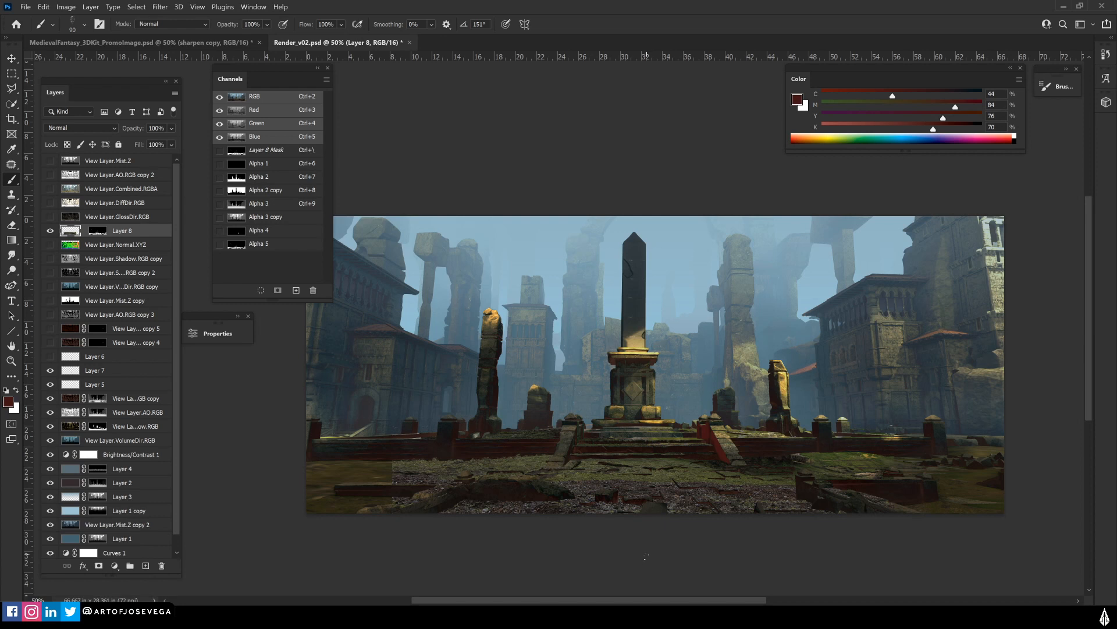
# Hide Layer 8's photo ground texture to show the courtyard's original stone floor
pyautogui.click(50, 230)
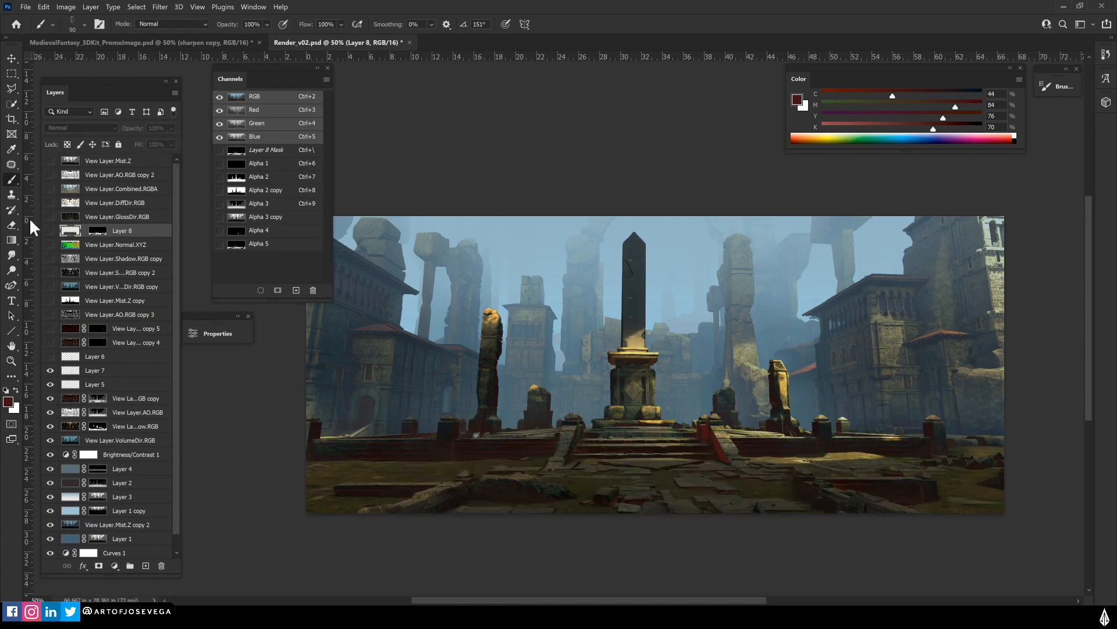
pyautogui.moveTo(408, 484); pyautogui.dragTo(485, 506)
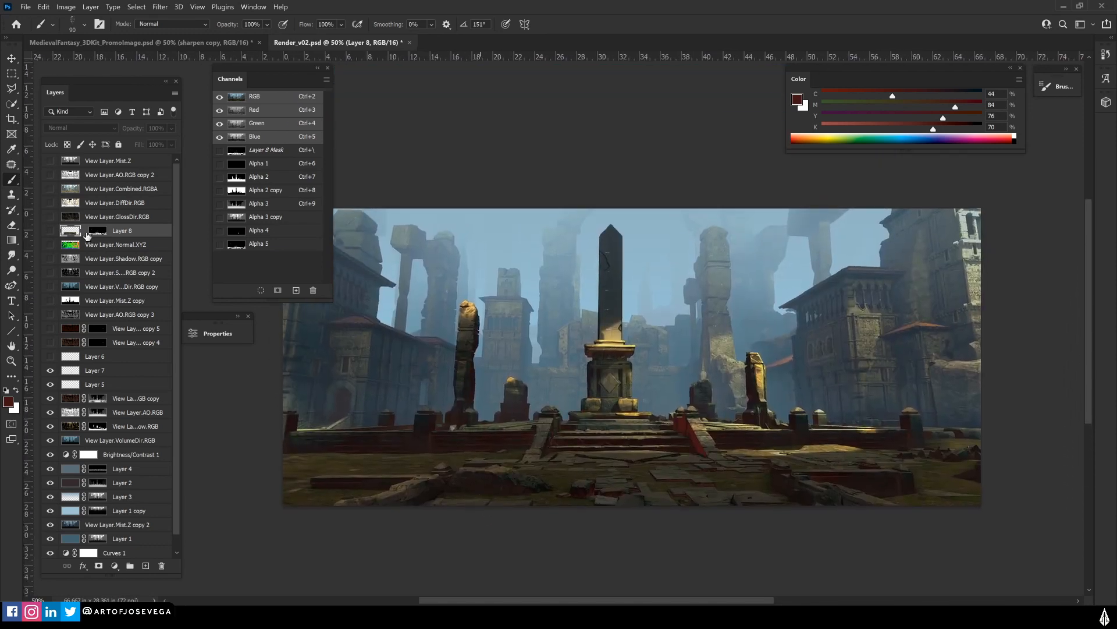
pyautogui.moveTo(317, 450); pyautogui.dragTo(326, 458)
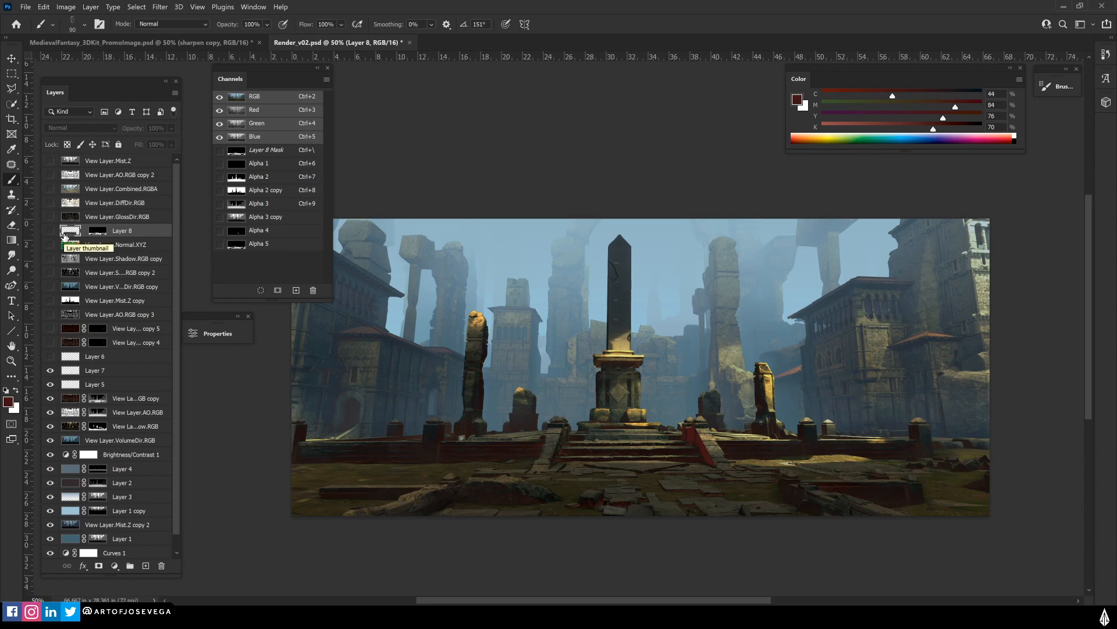
# Show the View Layer.Shadow.RGB copy pass, try inverting its tones, undo the inversion and hide the pass again
pyautogui.click(70, 258)
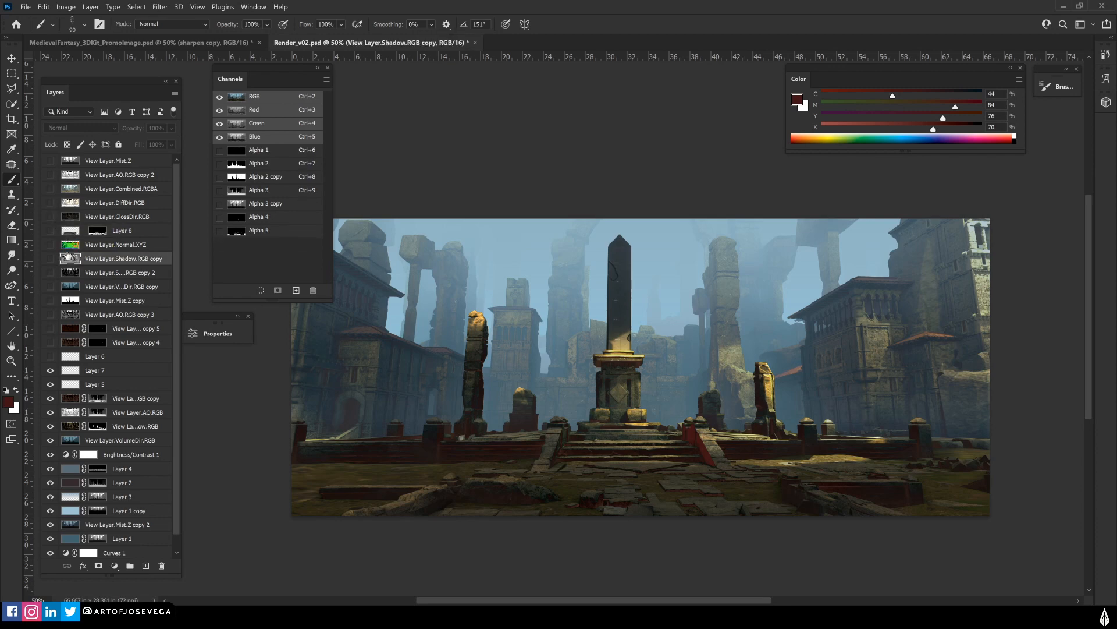
pyautogui.click(50, 259)
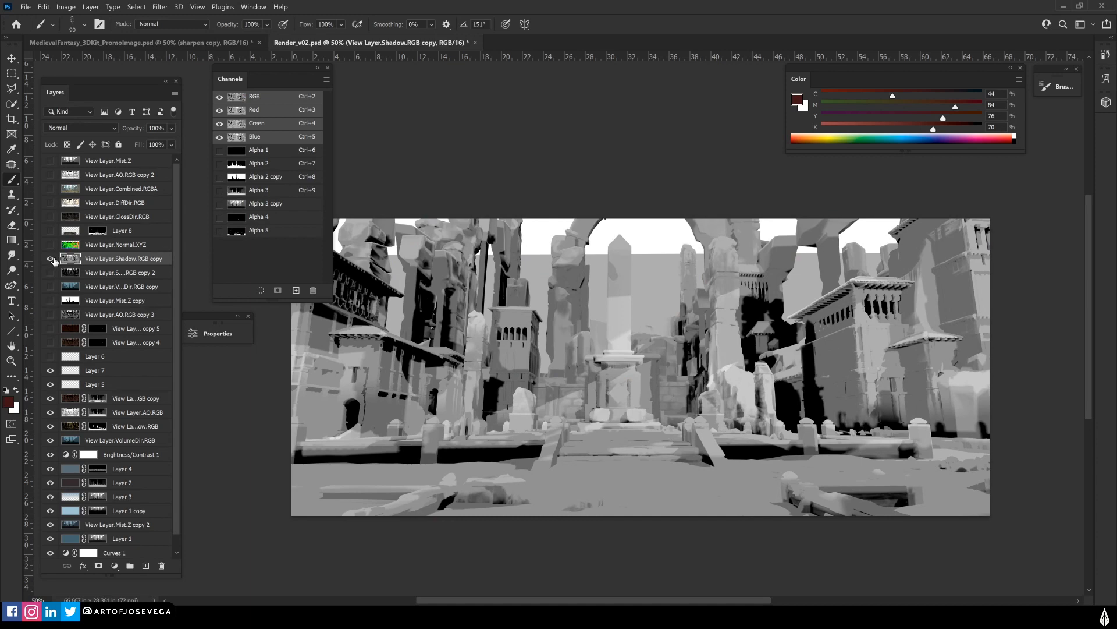
pyautogui.hotkey('ctrl', 'i')
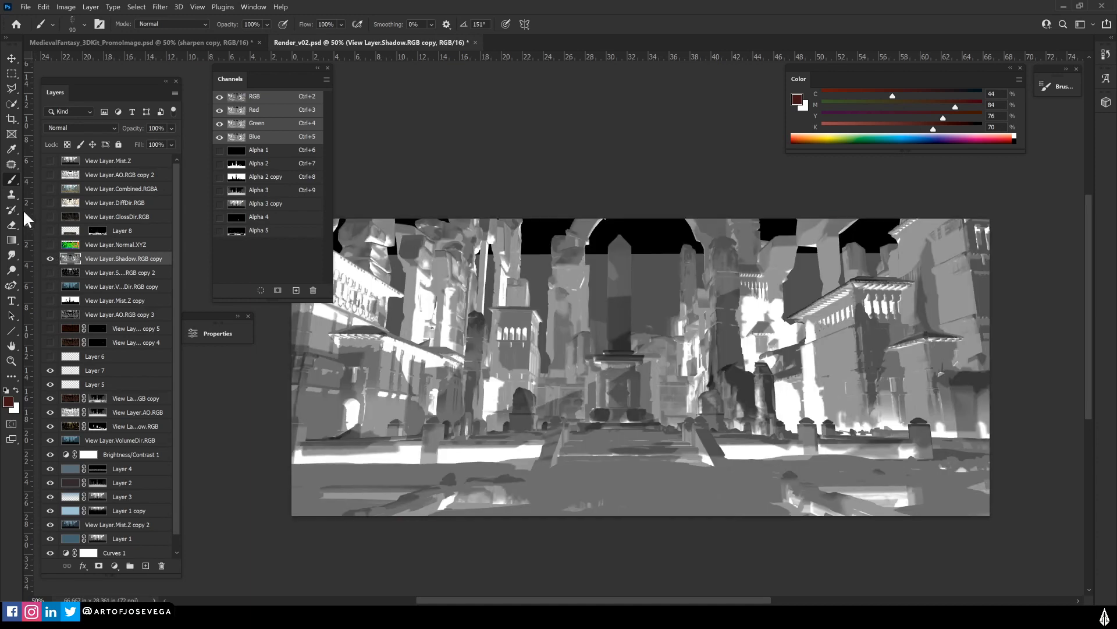
pyautogui.hotkey('ctrl', 'z')
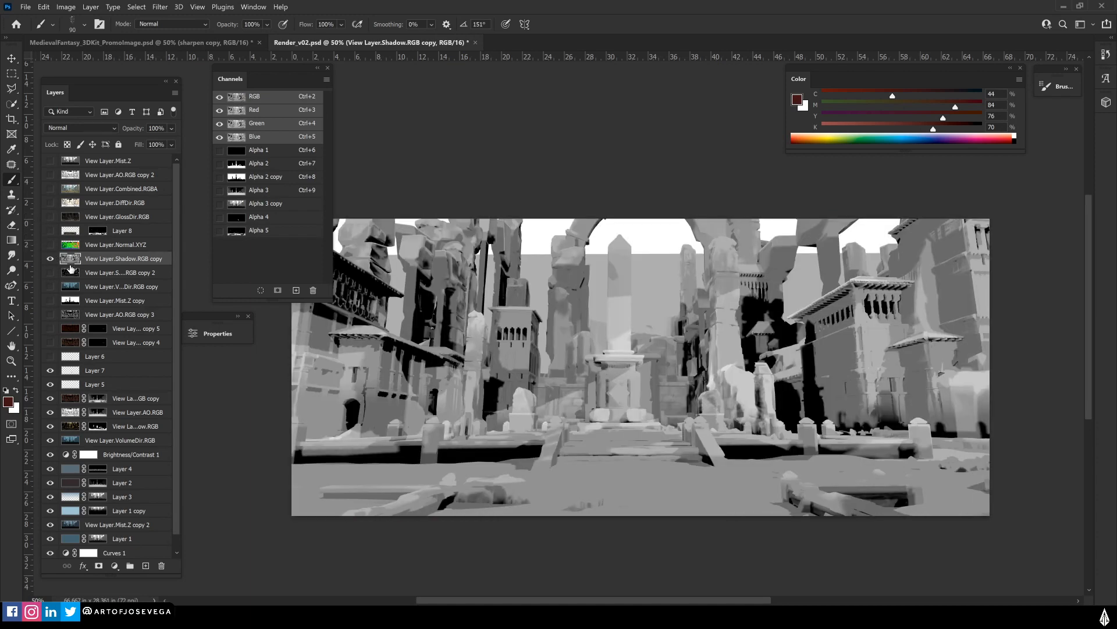
pyautogui.click(50, 258)
# Examine the darker View Layer.Shadow.RGB copy 2 pass by showing it over the composite, and hide it again
pyautogui.click(51, 273)
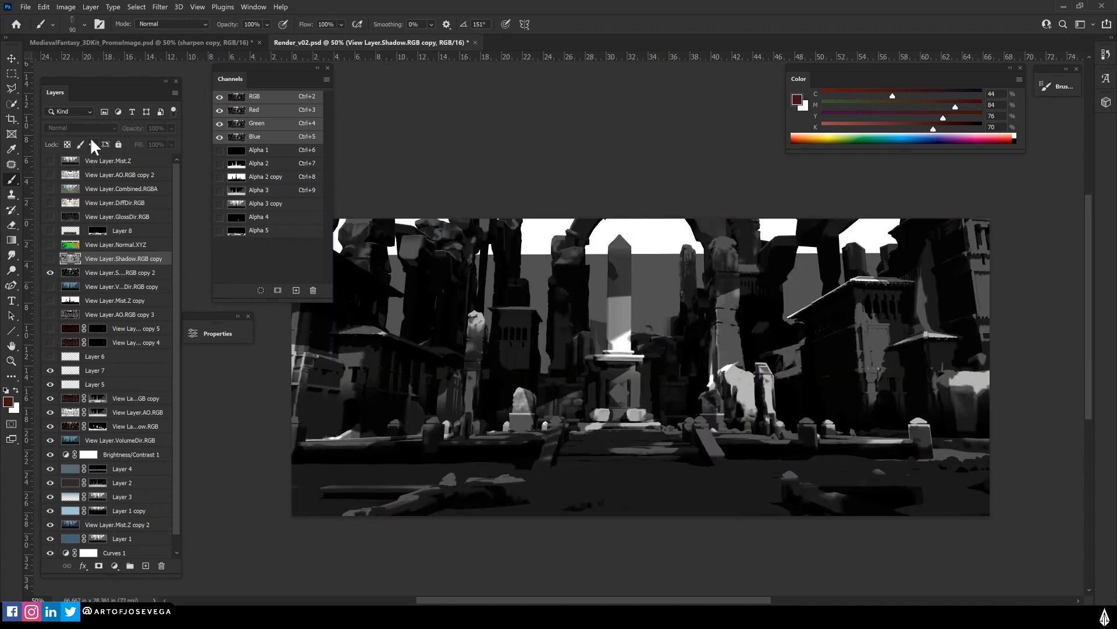
pyautogui.click(87, 272)
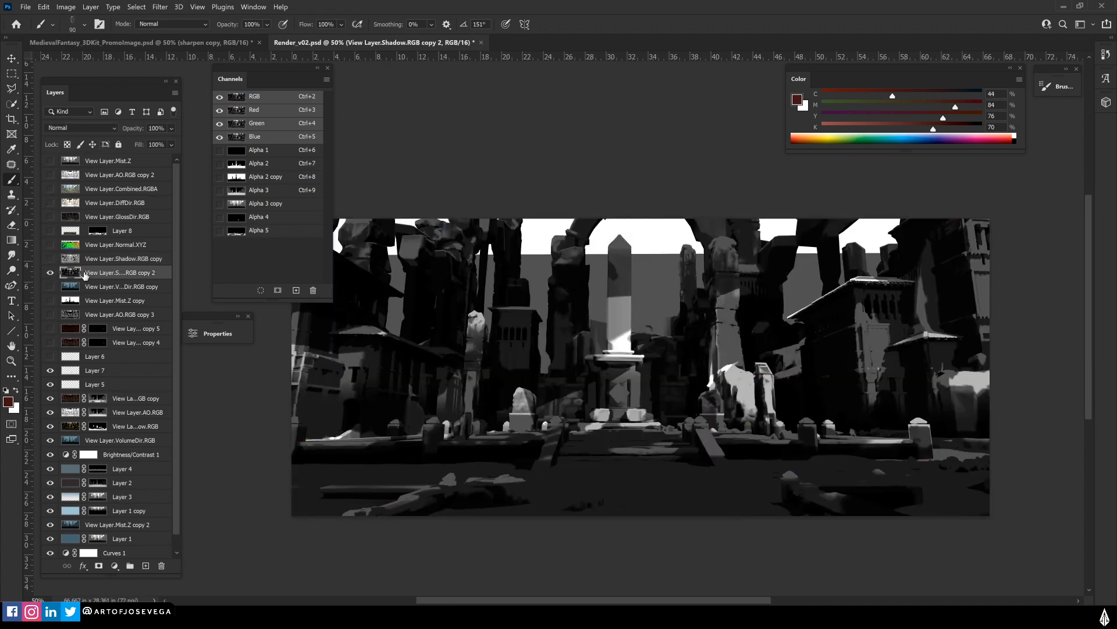
pyautogui.click(50, 272)
pyautogui.moveTo(510, 531); pyautogui.dragTo(514, 548)
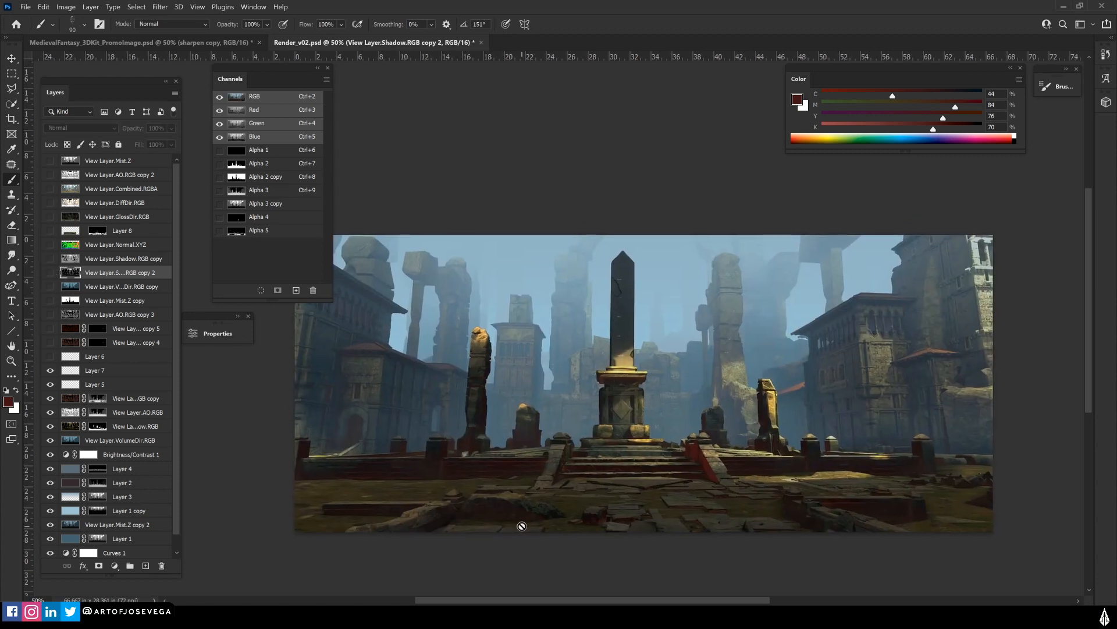
pyautogui.moveTo(410, 463); pyautogui.dragTo(413, 459)
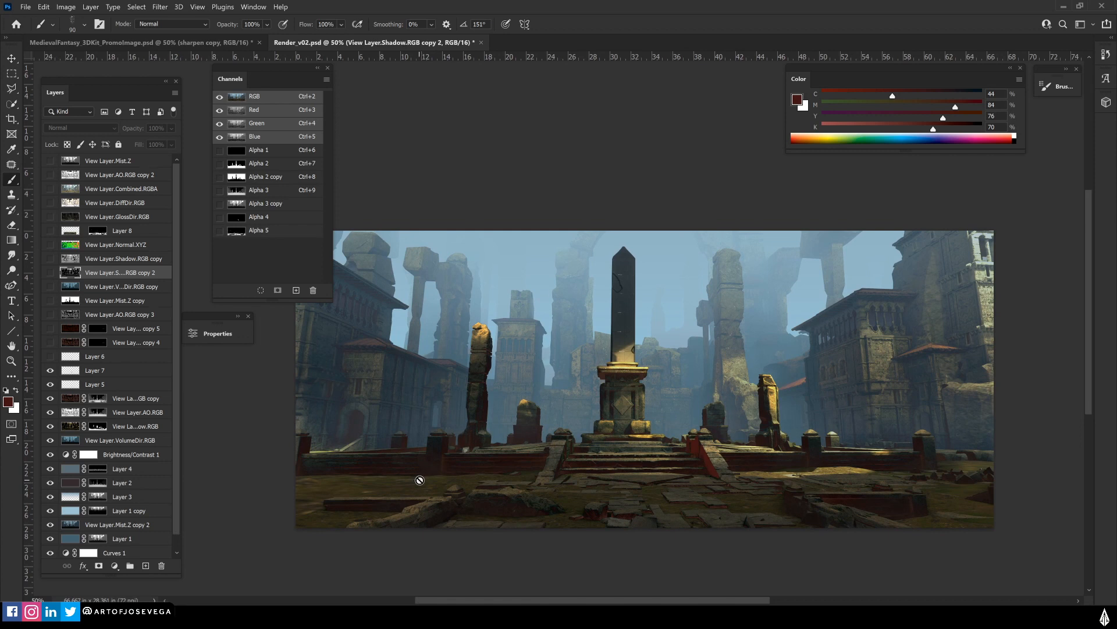
pyautogui.moveTo(410, 503); pyautogui.dragTo(413, 437)
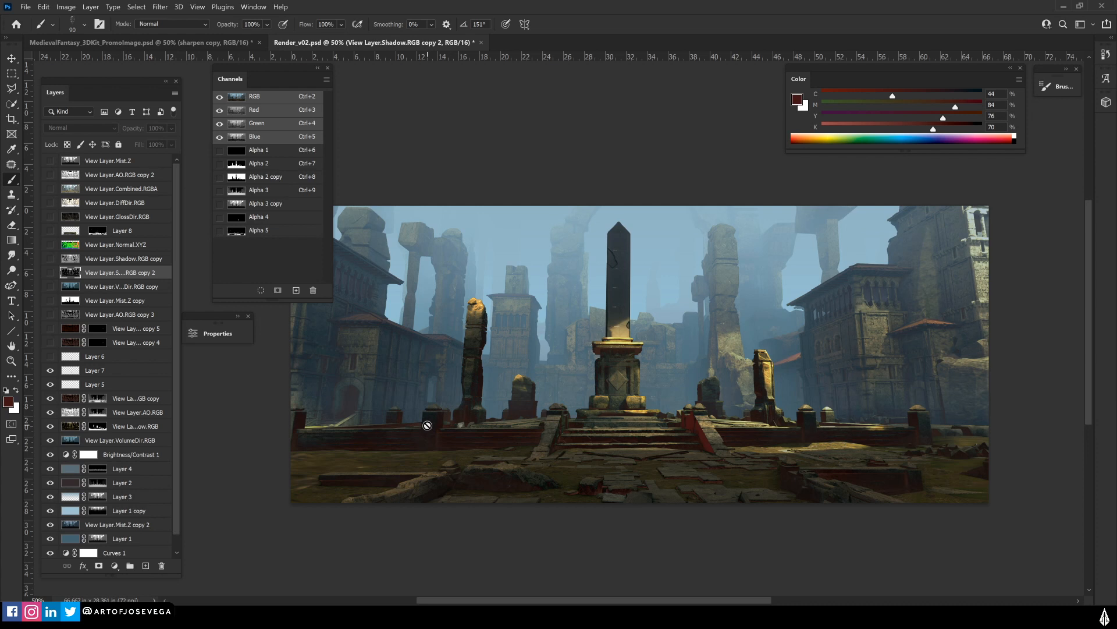
pyautogui.moveTo(408, 457); pyautogui.dragTo(388, 469)
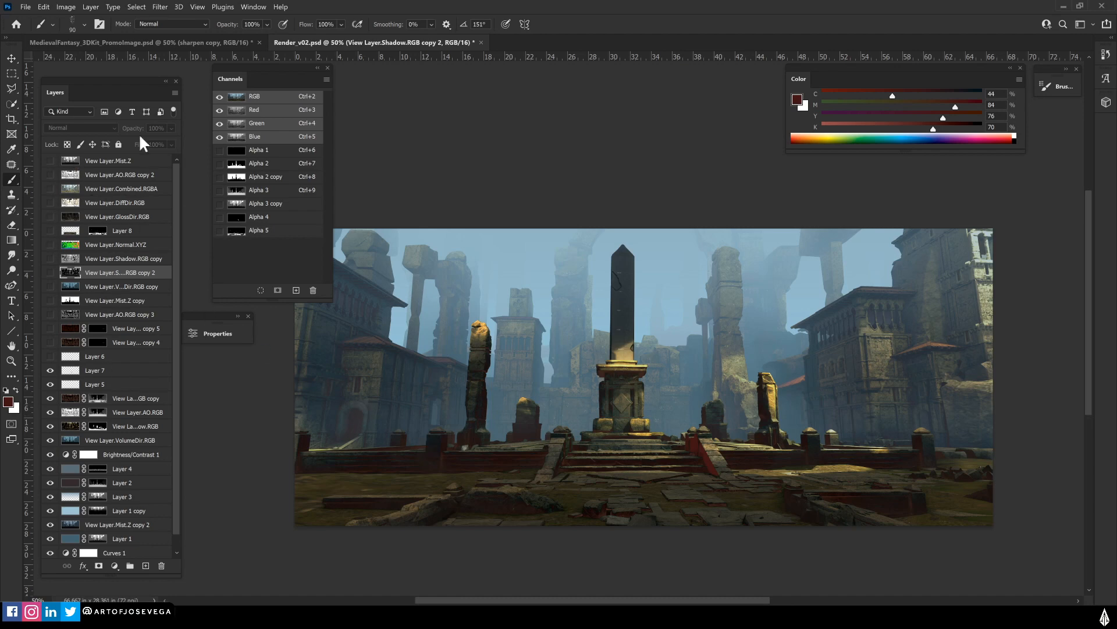
# Switch to MedievalFantasy_3DKit_PromoImage.psd, collapse the Process group and make the hidden layers from Layer 25 up to birds visible
pyautogui.click(136, 42)
pyautogui.moveTo(385, 441); pyautogui.dragTo(408, 489)
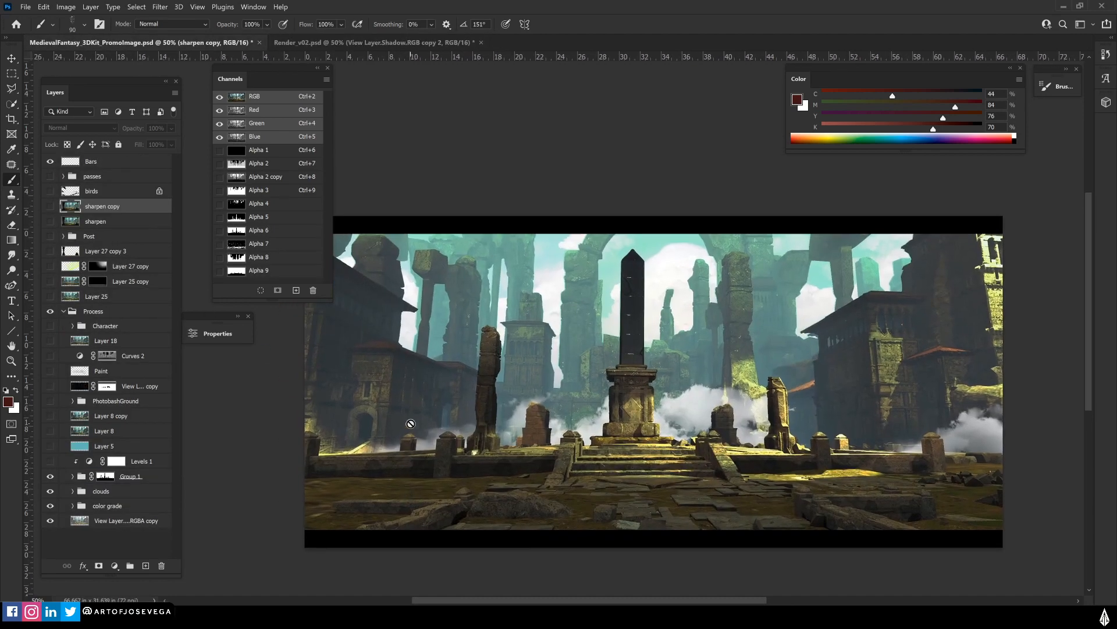
pyautogui.click(63, 312)
pyautogui.moveTo(50, 298); pyautogui.dragTo(49, 193)
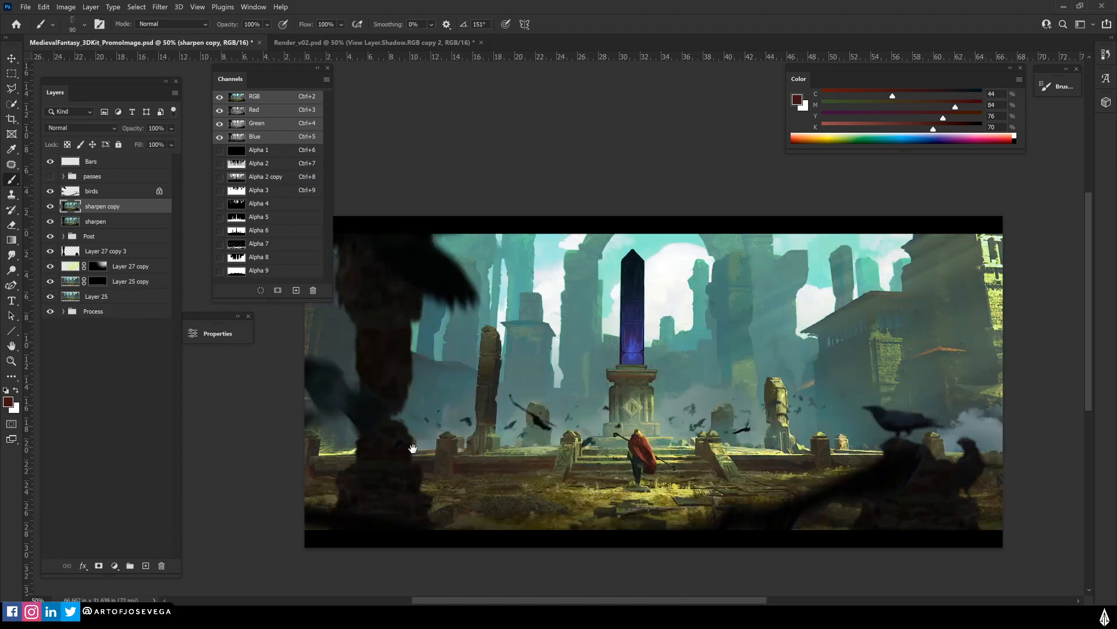
pyautogui.moveTo(412, 447); pyautogui.dragTo(419, 449)
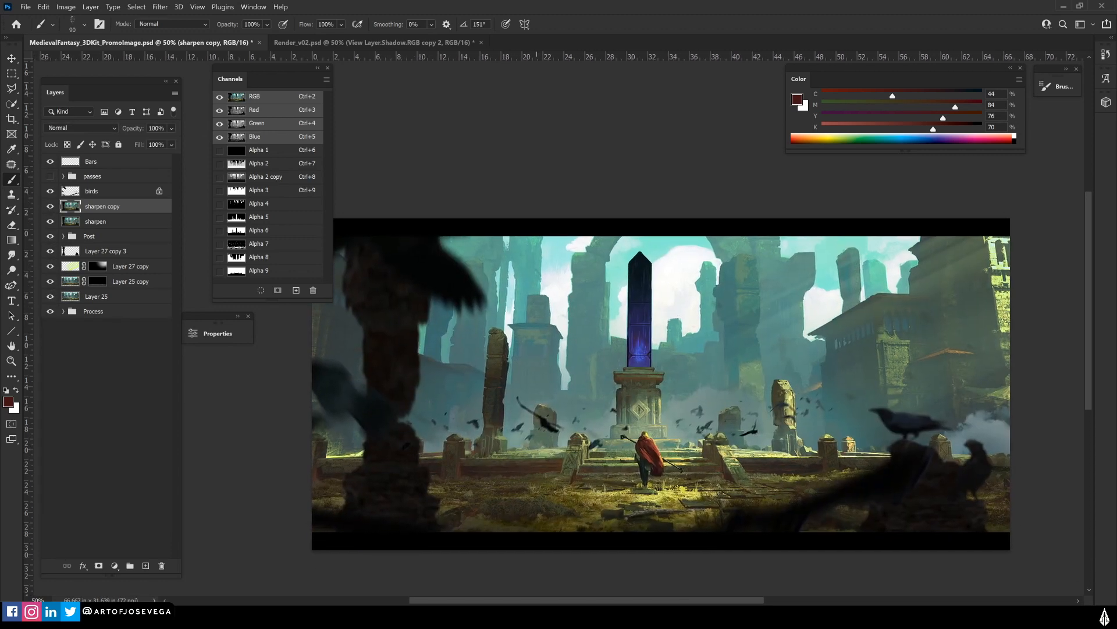
pyautogui.moveTo(384, 495); pyautogui.dragTo(382, 476)
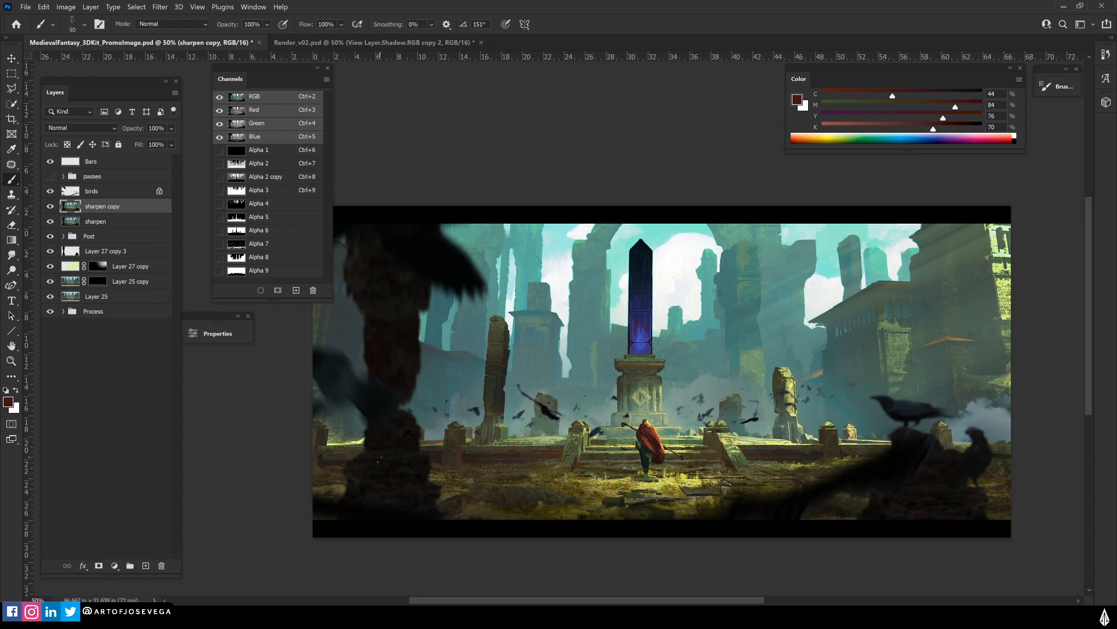
pyautogui.moveTo(283, 421); pyautogui.dragTo(290, 456)
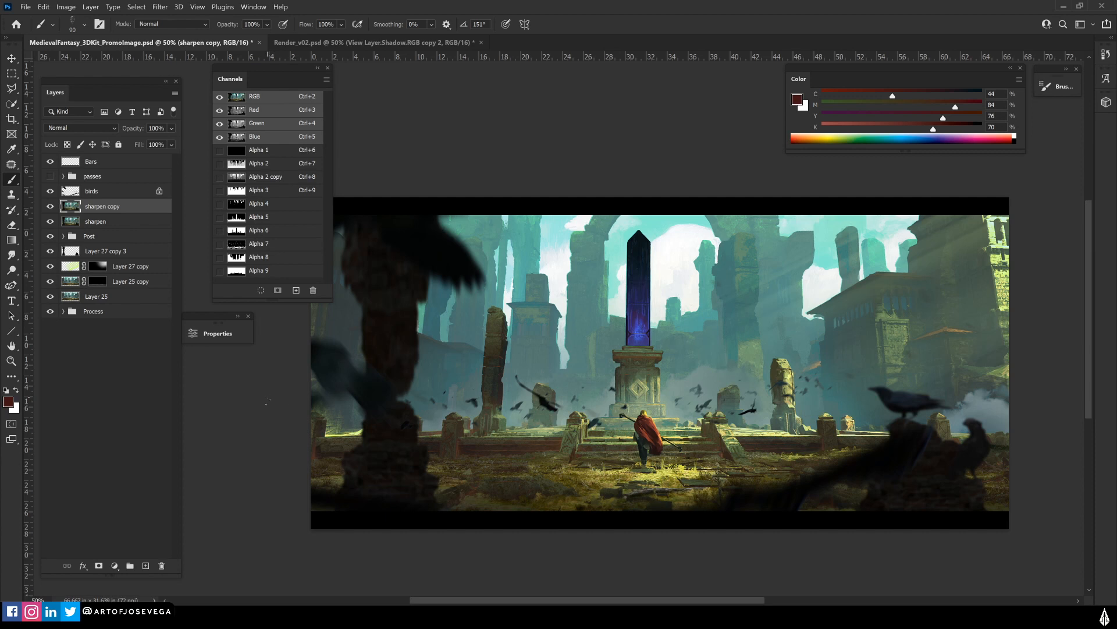
pyautogui.moveTo(268, 401); pyautogui.dragTo(272, 411)
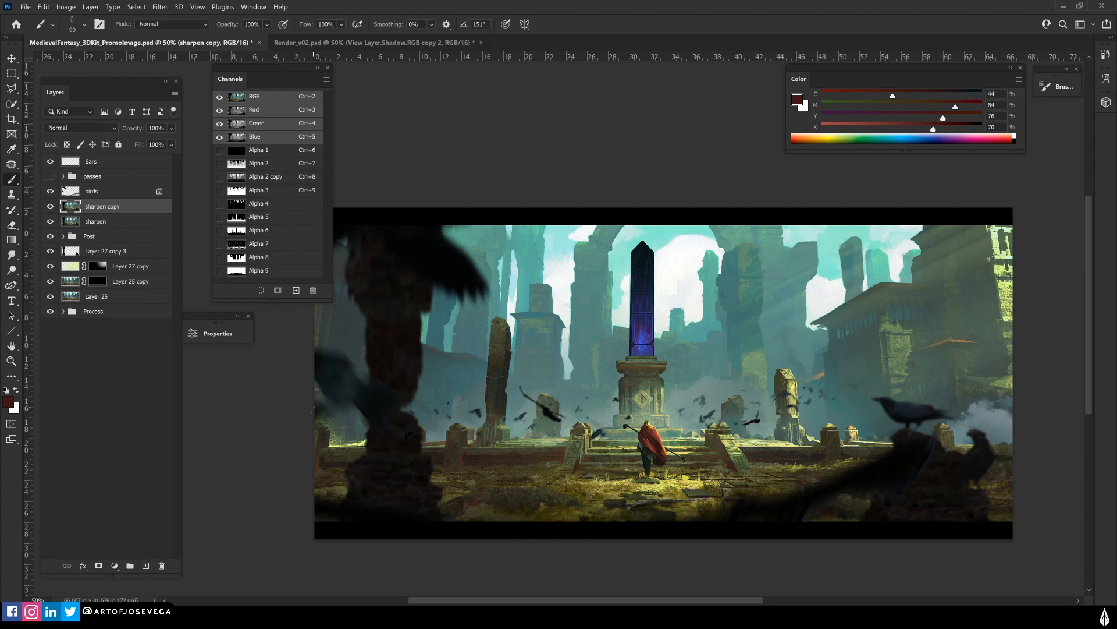
pyautogui.moveTo(273, 441); pyautogui.dragTo(269, 428)
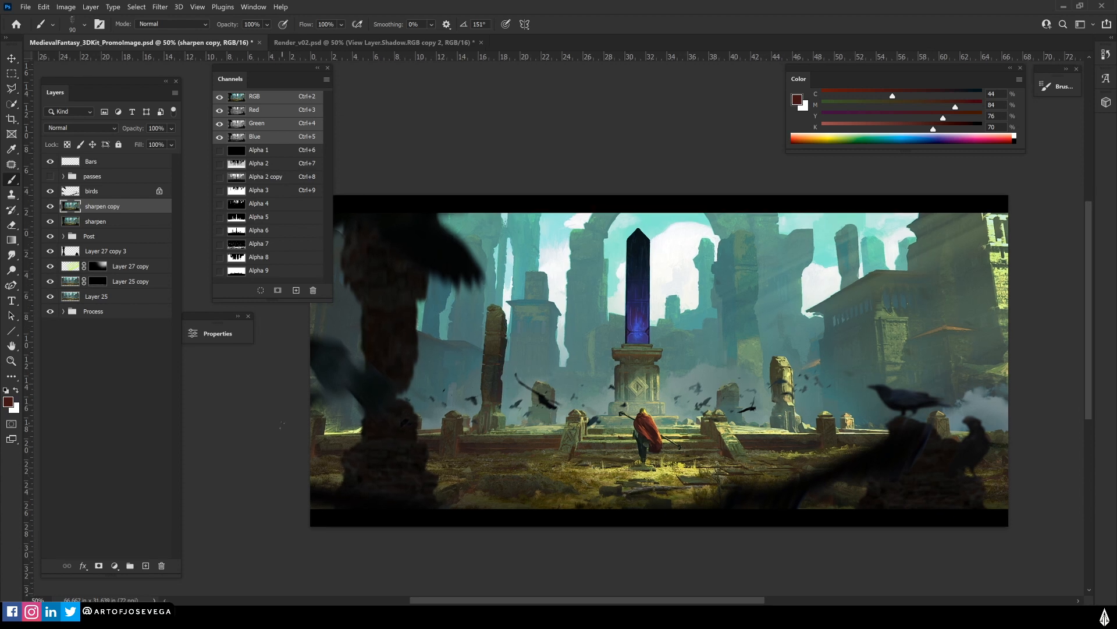
pyautogui.moveTo(271, 408); pyautogui.dragTo(268, 426)
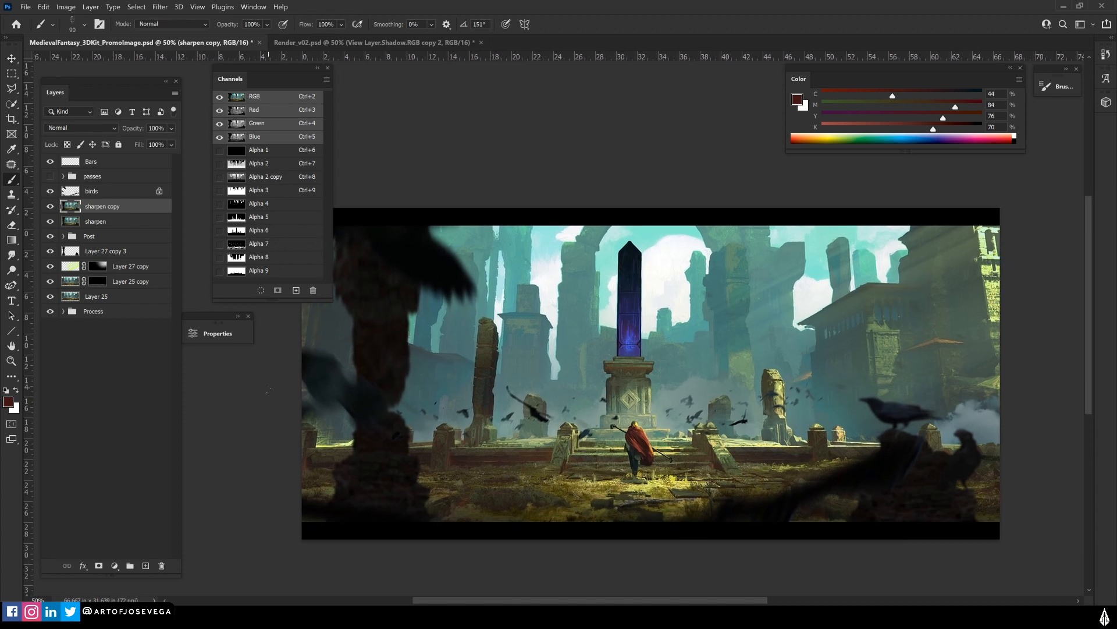